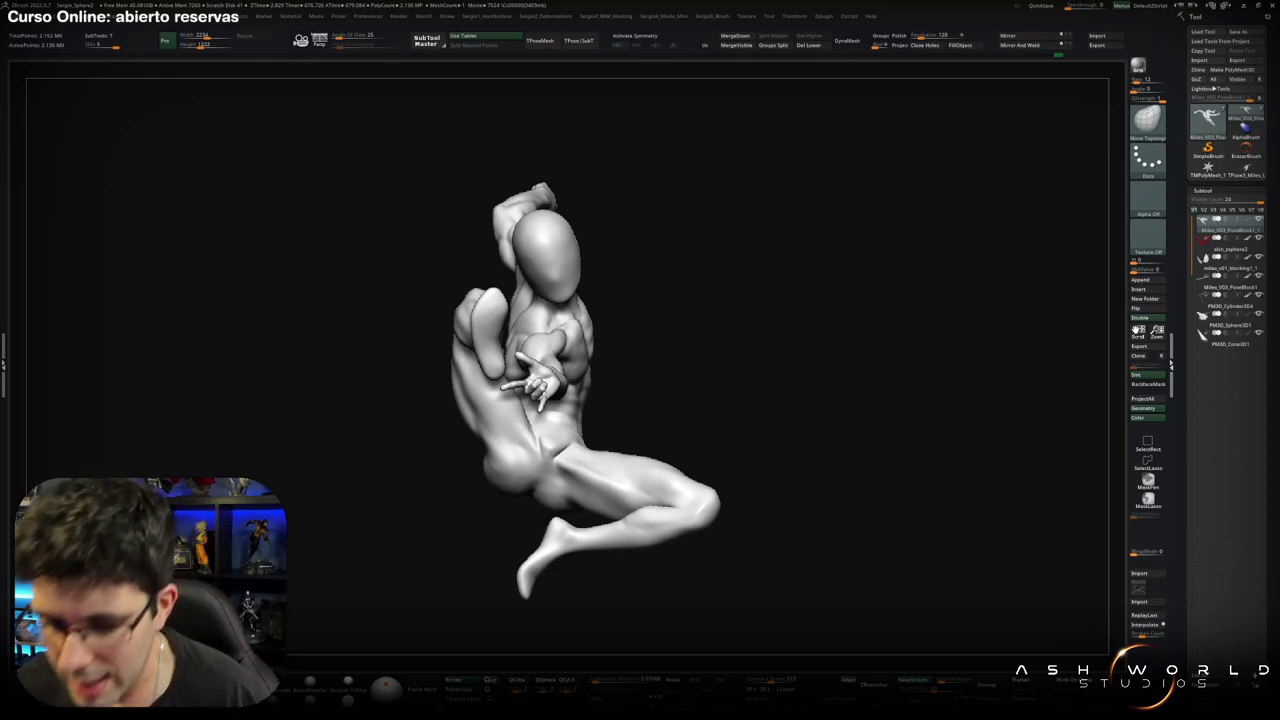
Orbit around the posed figure, then frame the outstretched hand and forearm up close.
mouse_move(745, 545)
mouse_down()
mouse_move(645, 542)
mouse_move(618, 462)
mouse_move(570, 465)
mouse_move(541, 491)
mouse_up()
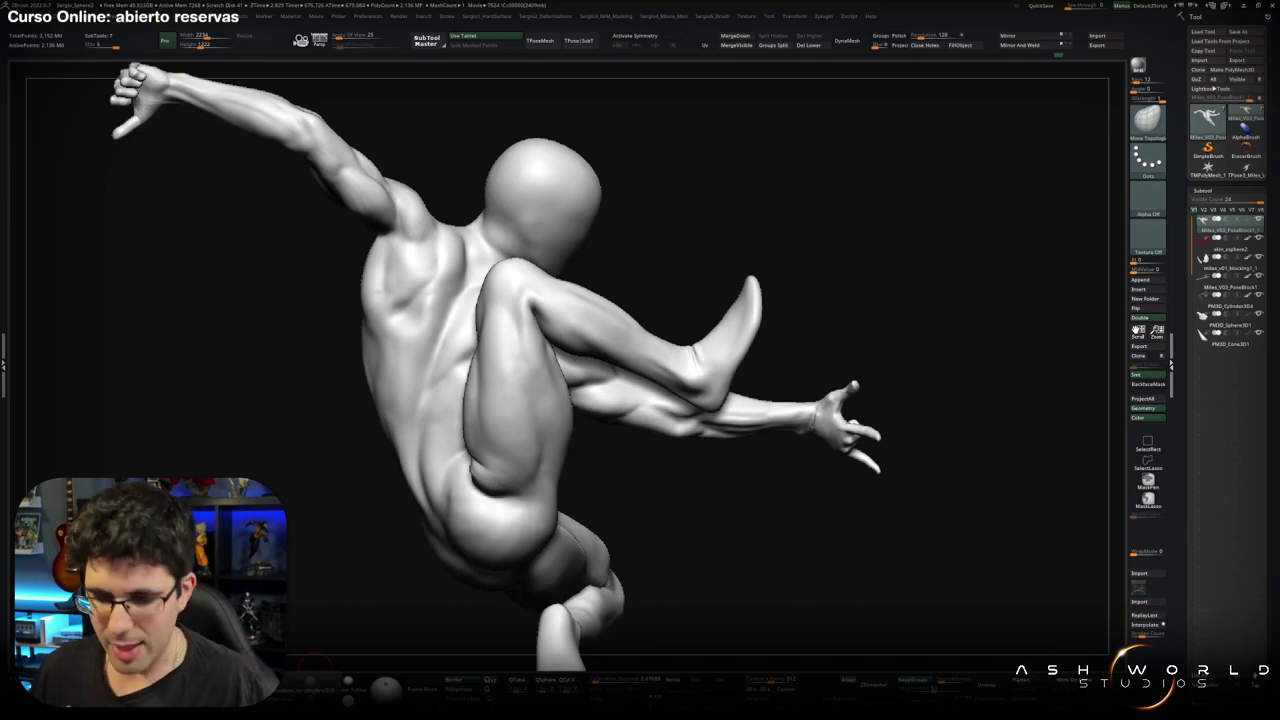
drag(315, 662, 699, 382)
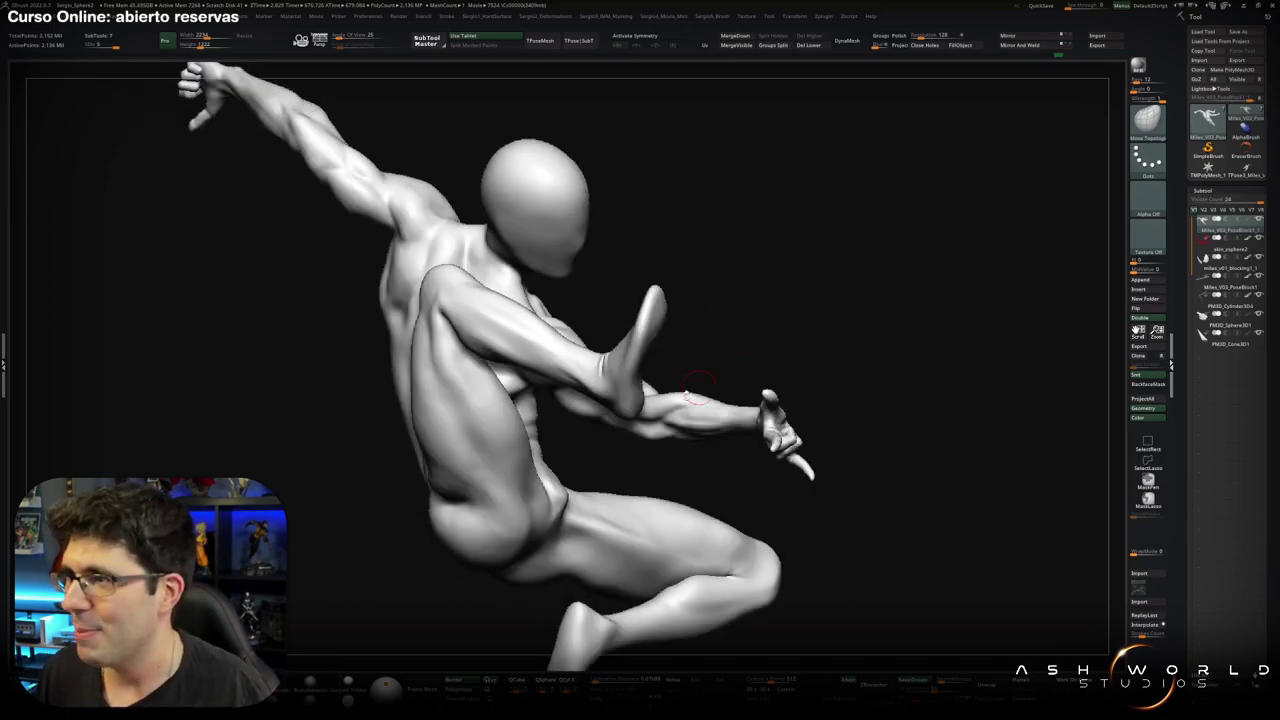
ctrl+right_drag(699, 382, 604, 314)
drag(615, 326, 619, 362)
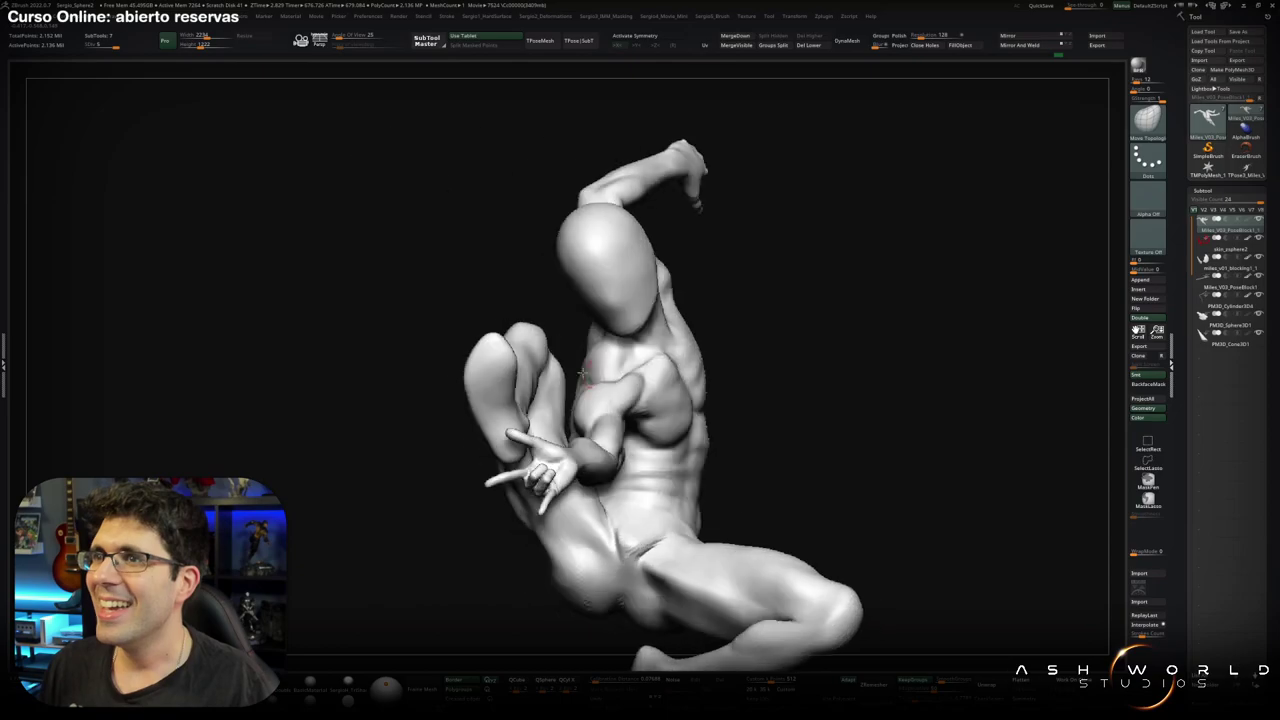
right_drag(619, 362, 686, 303)
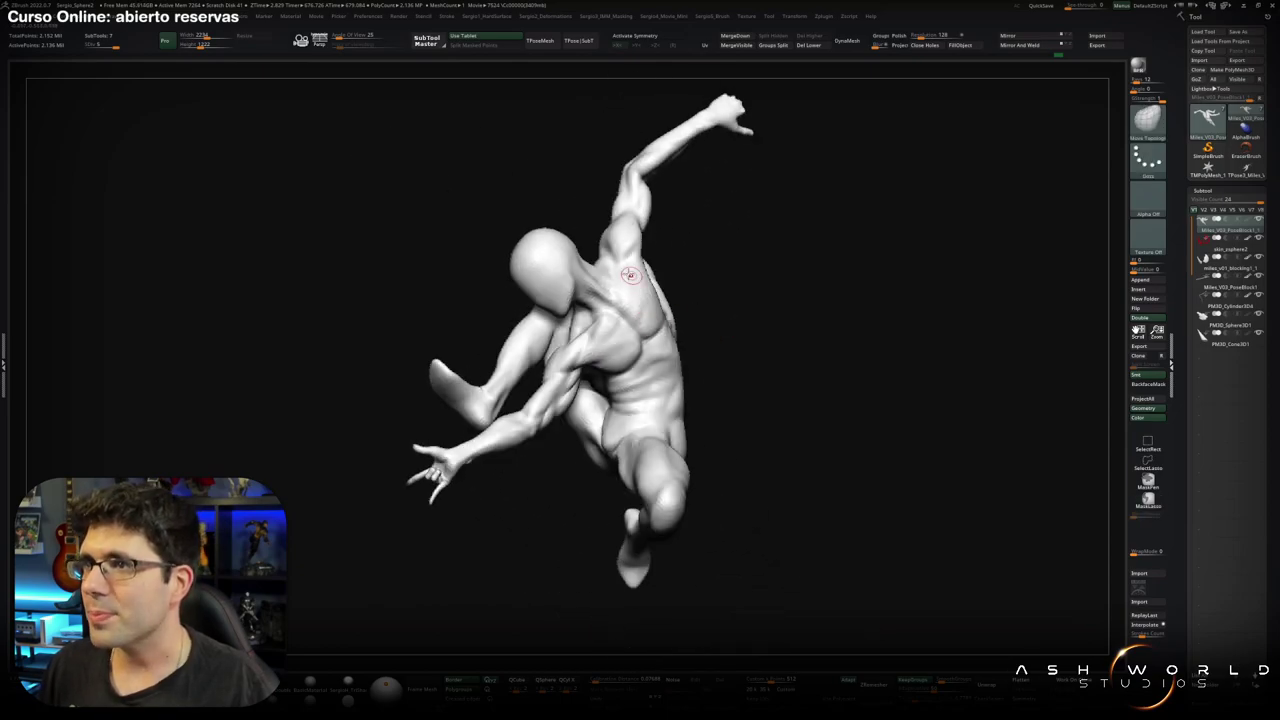
mouse_move(609, 337)
right_down()
mouse_move(643, 327)
mouse_move(609, 312)
right_up()
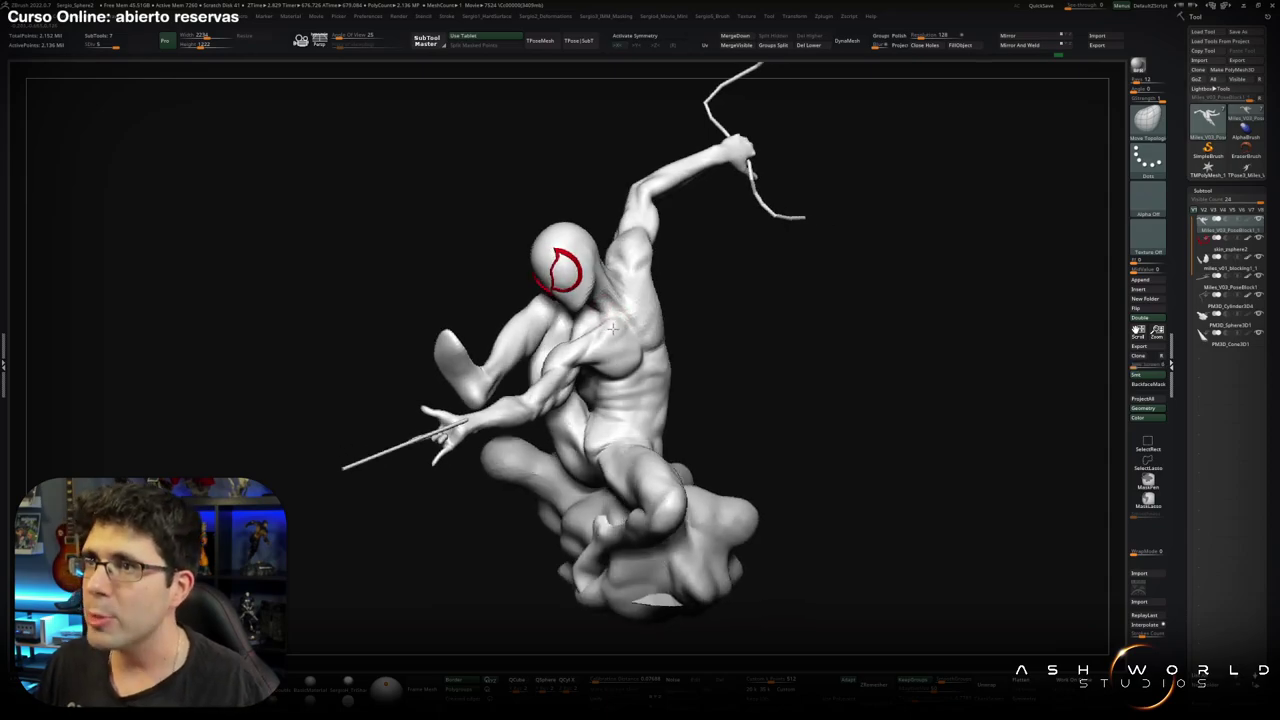
mouse_move(614, 328)
ctrl+right_down()
mouse_move(671, 391)
mouse_move(700, 340)
mouse_move(668, 371)
mouse_move(616, 379)
mouse_move(646, 380)
mouse_move(620, 343)
mouse_move(540, 355)
mouse_move(523, 377)
ctrl+right_up()
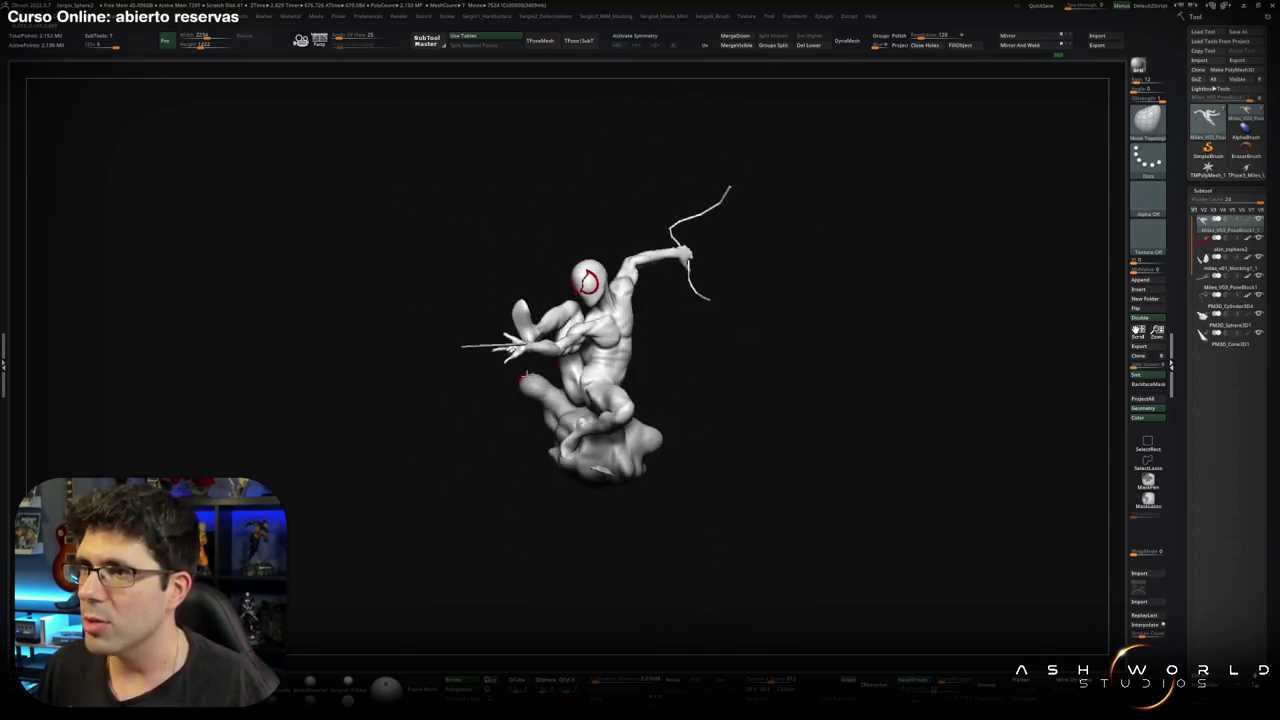
mouse_move(622, 357)
right_down()
mouse_move(694, 349)
mouse_move(651, 345)
right_up()
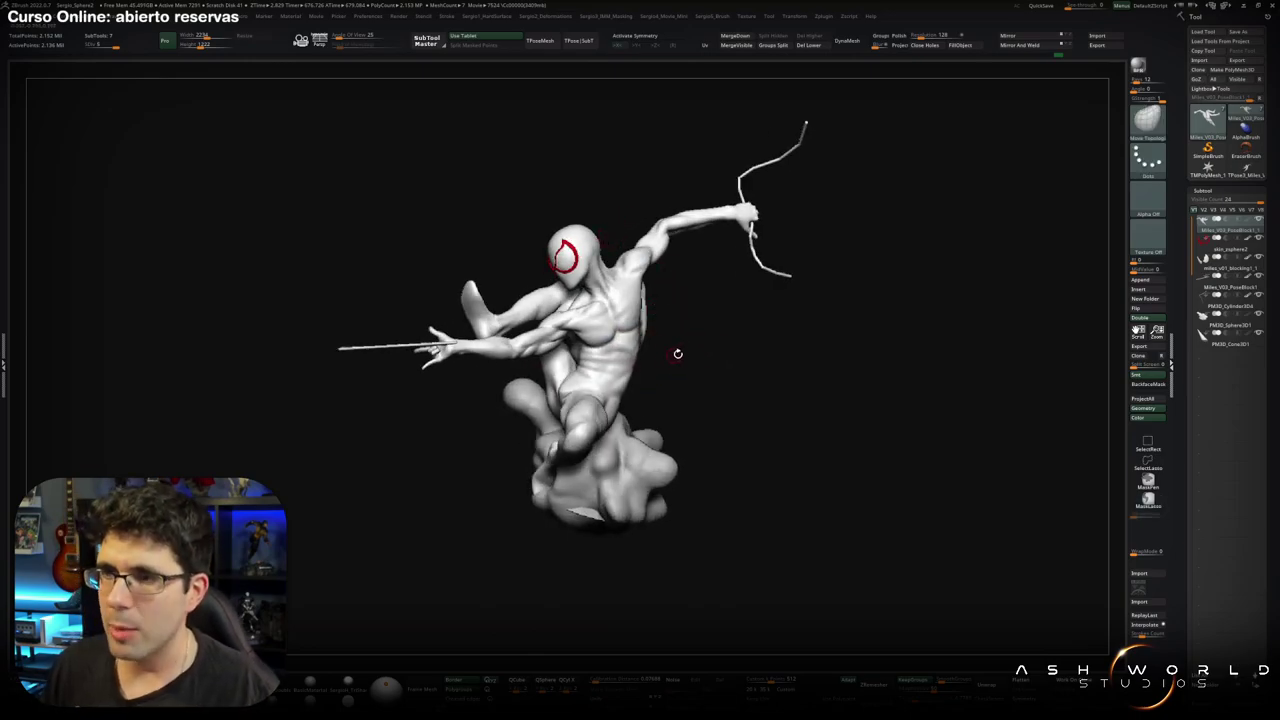
key(f)
alt+click(612, 421)
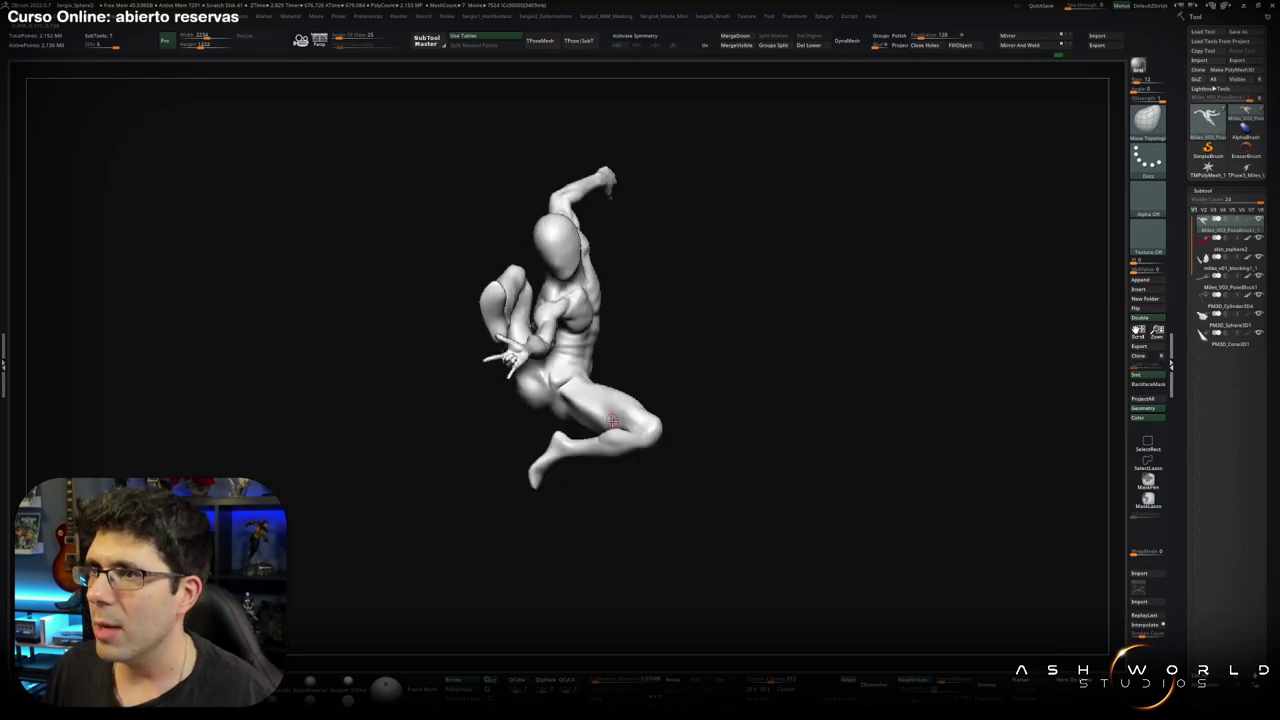
ctrl+right_drag(587, 314, 549, 397)
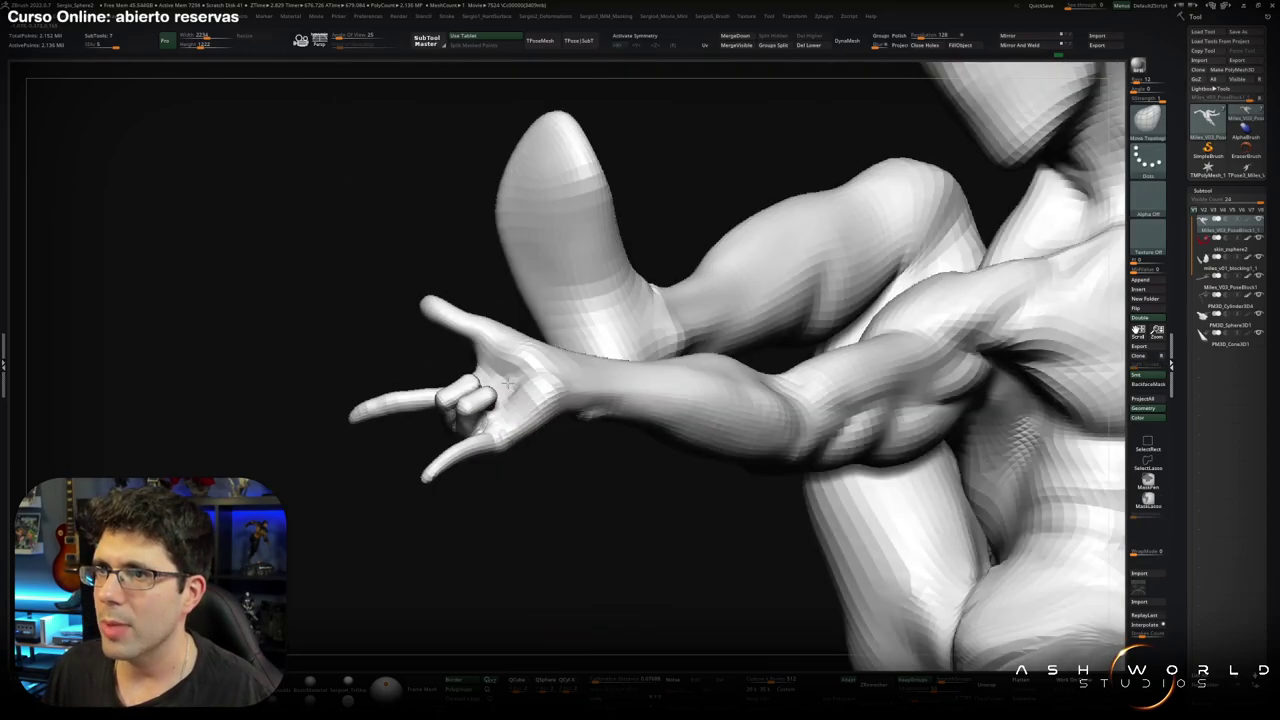
Build up the palm with the Clay brush and smooth its surface with Shift.
key(space)
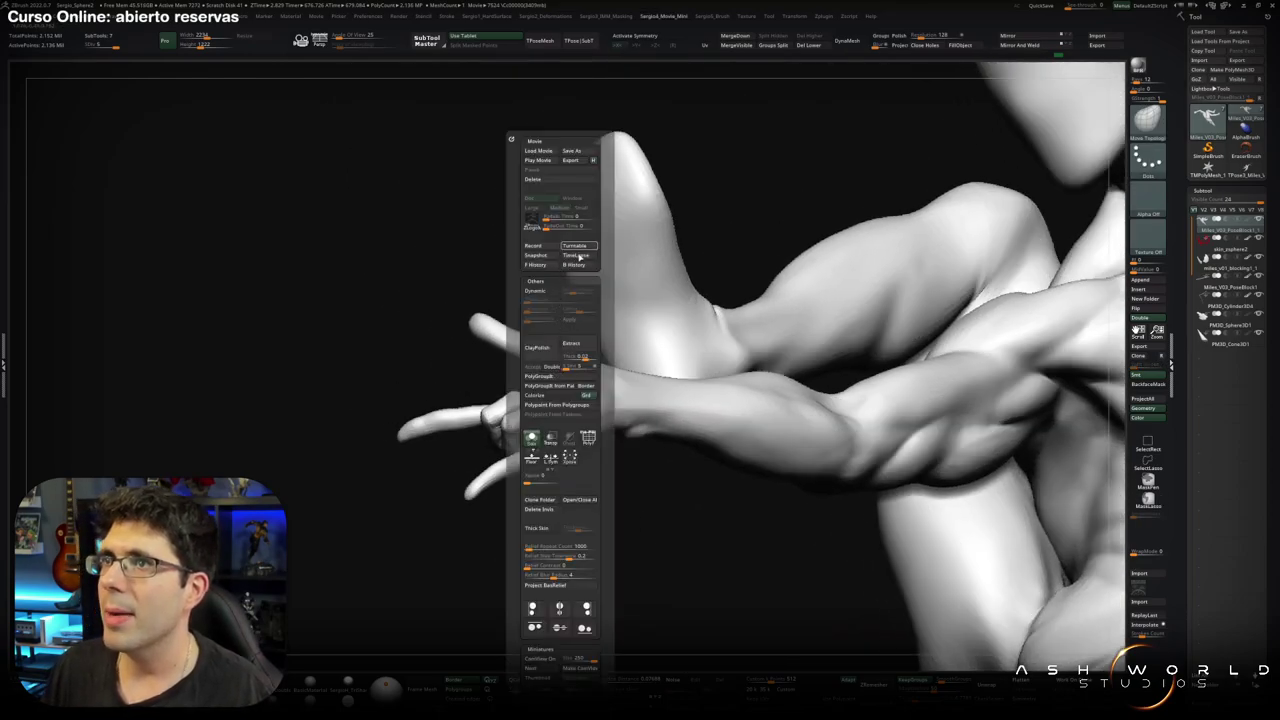
mouse_move(600, 395)
right_down()
mouse_move(563, 398)
mouse_move(546, 448)
right_up()
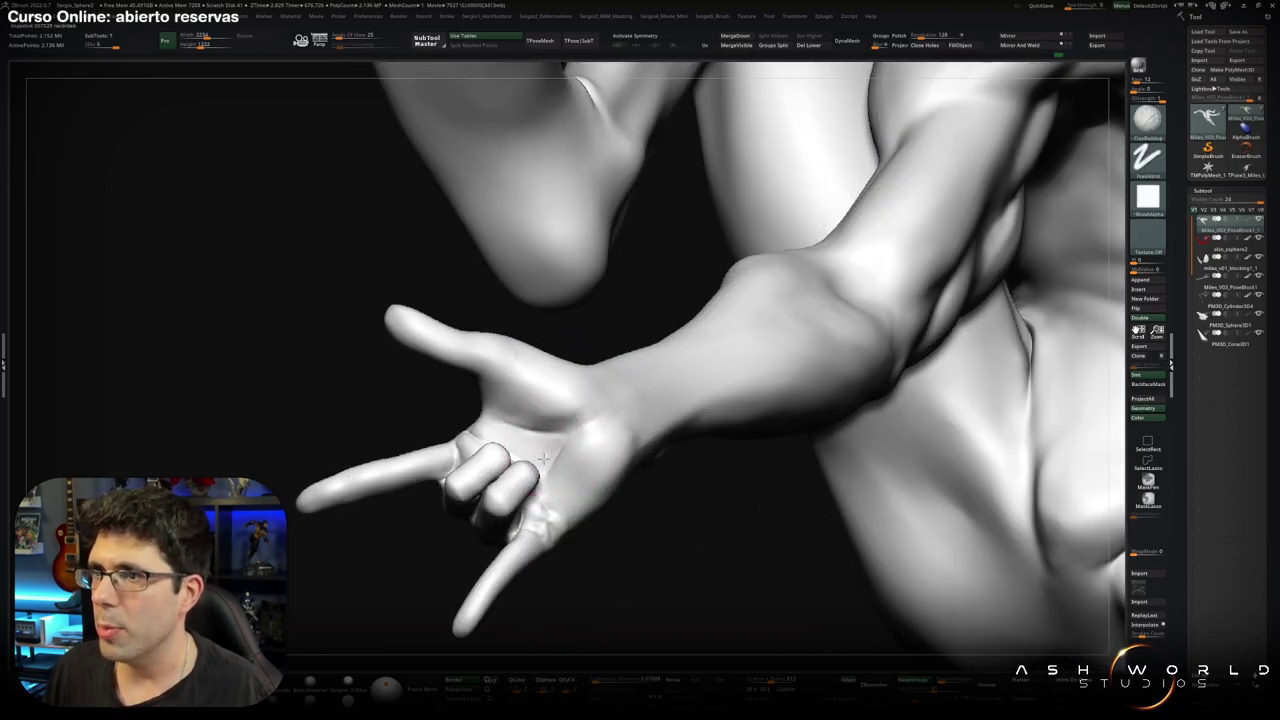
key(shift)
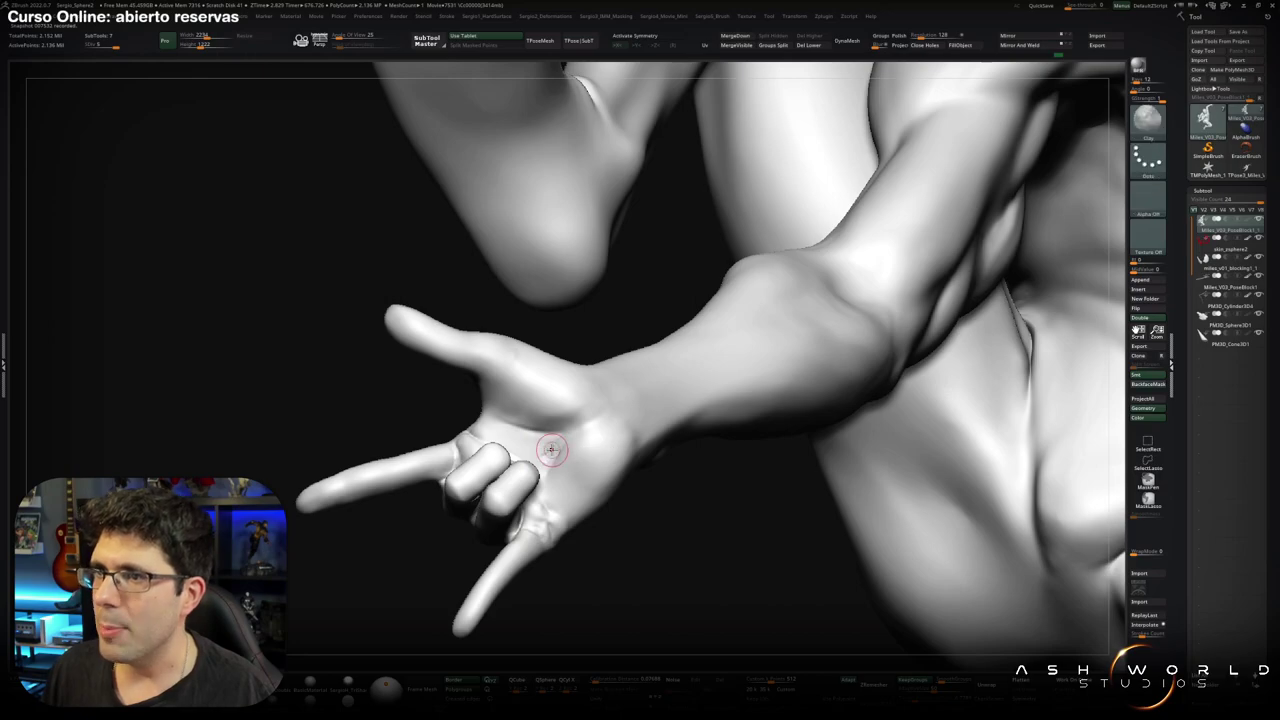
right_drag(551, 449, 545, 450)
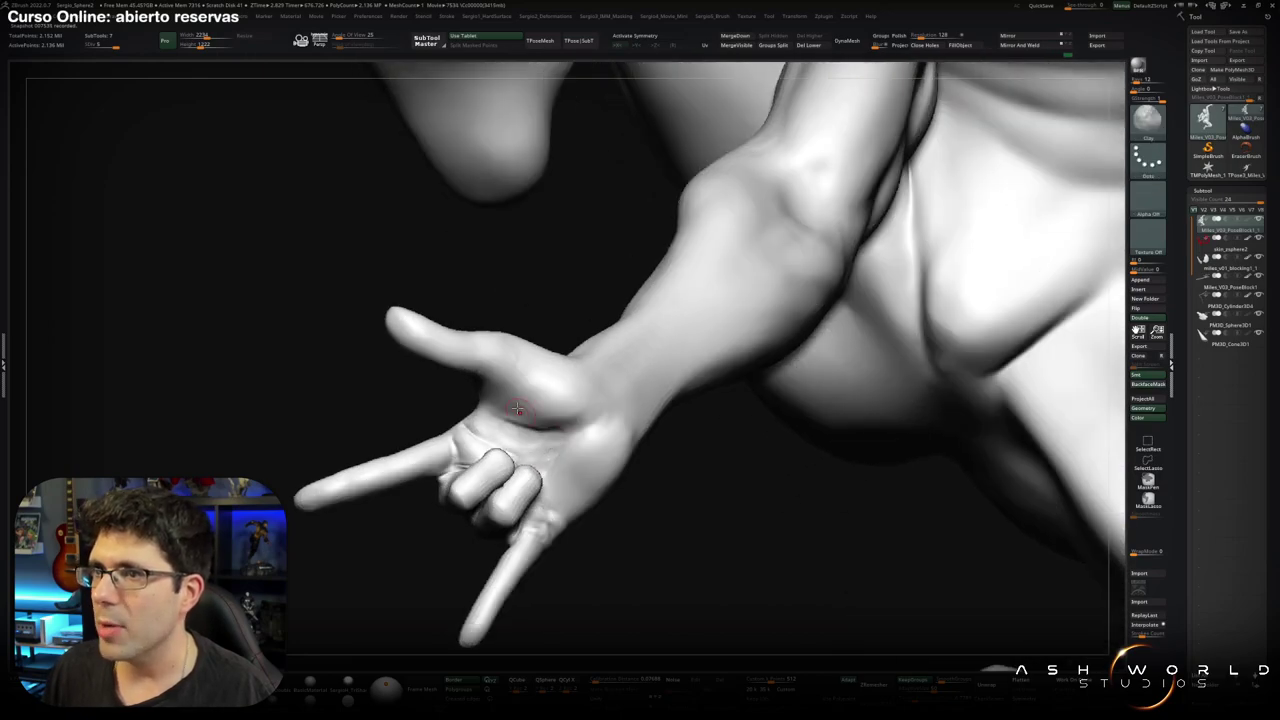
key(shift)
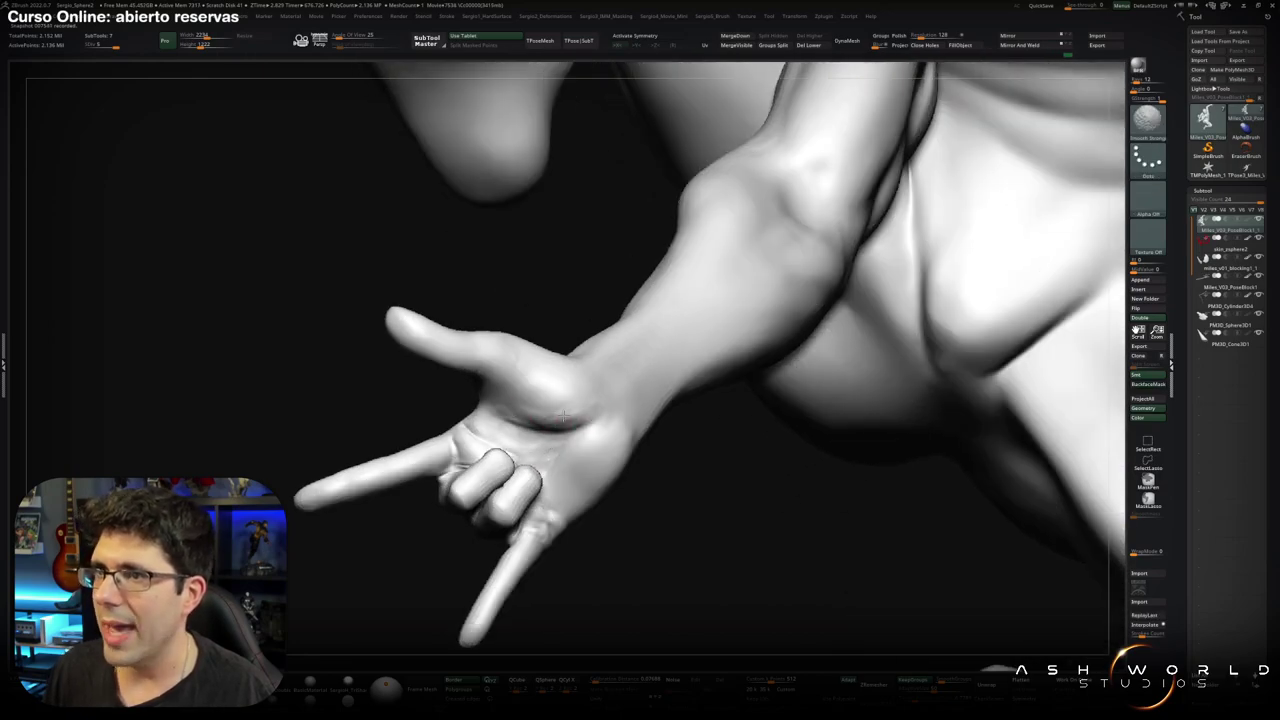
right_drag(590, 440, 603, 430)
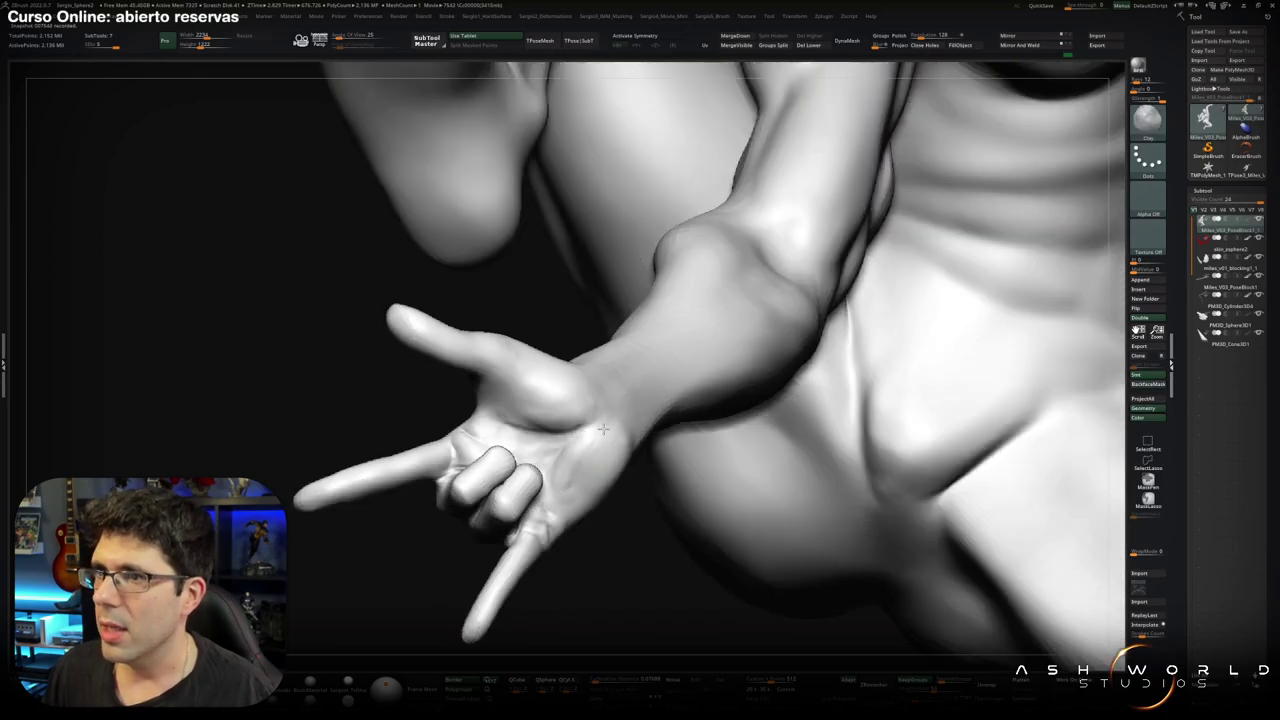
key(shift)
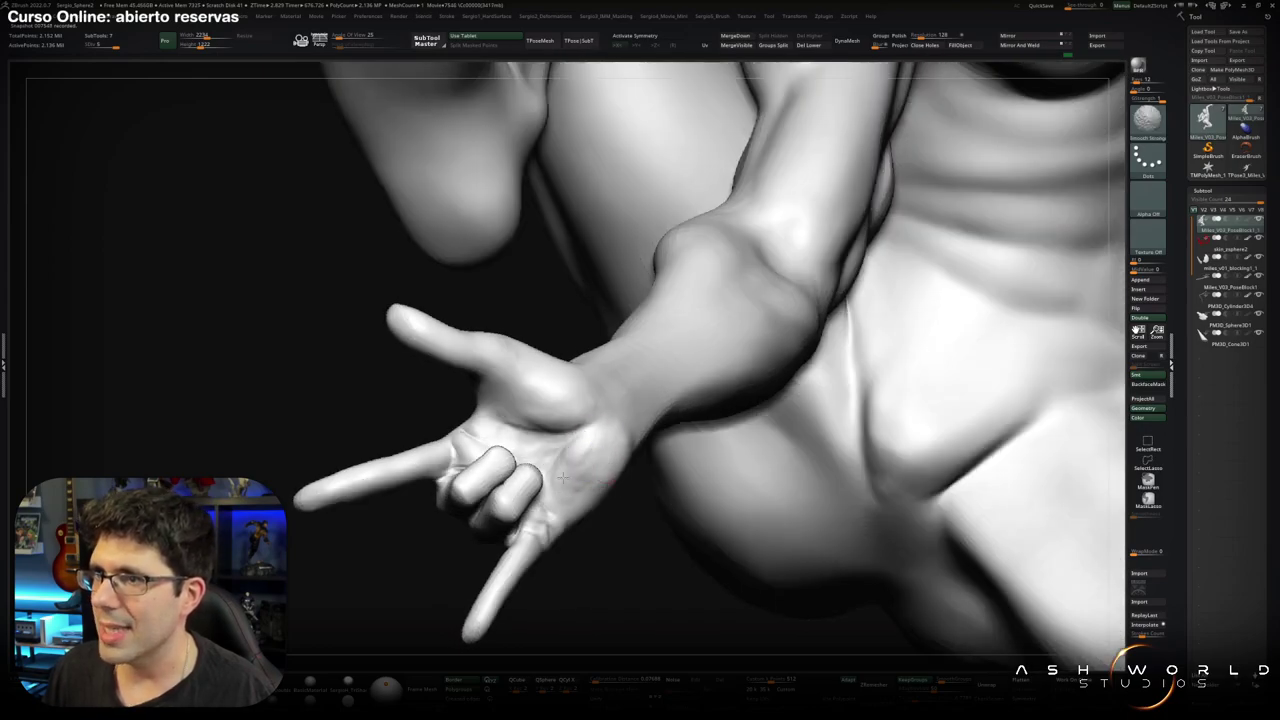
shift+drag(530, 383, 517, 414)
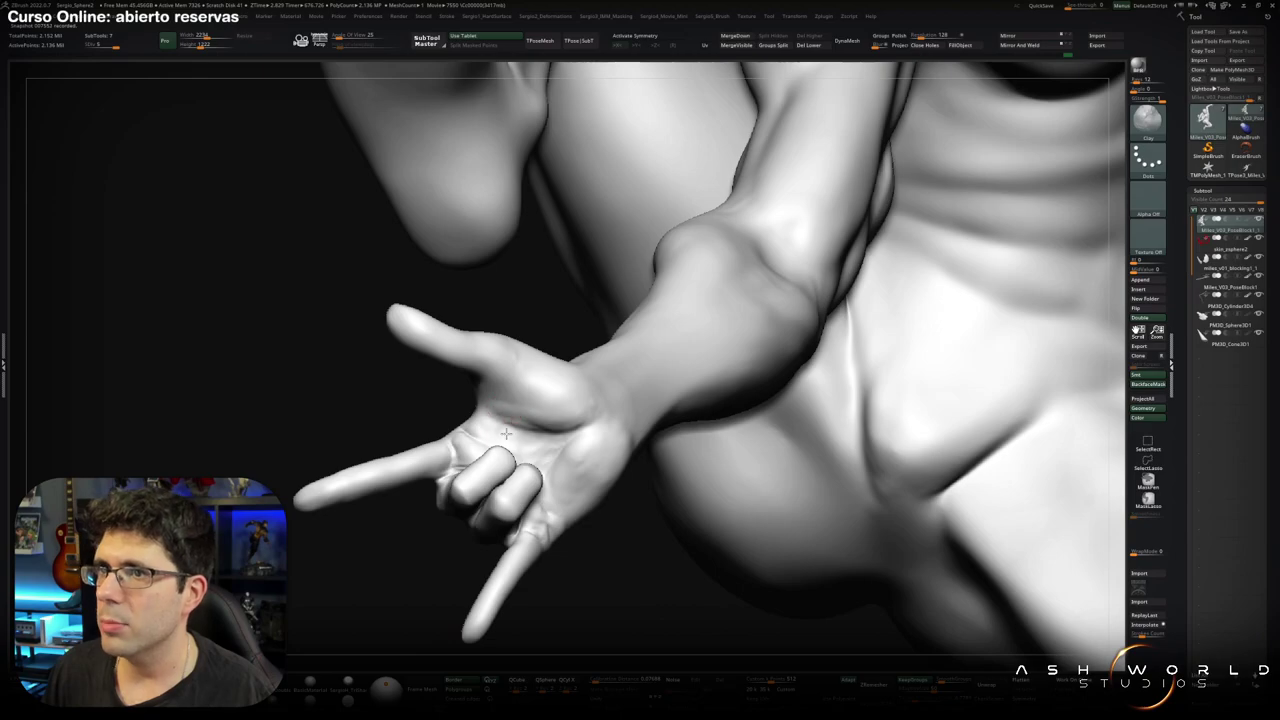
key(shift)
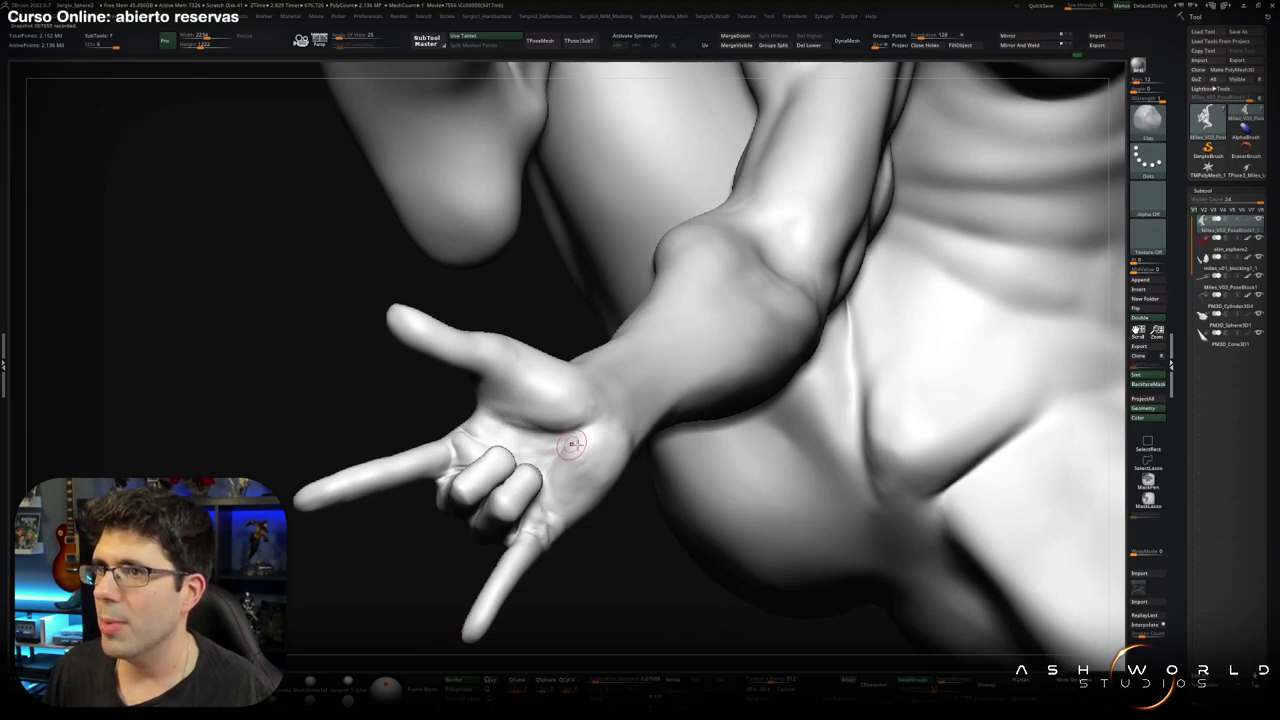
mouse_move(571, 443)
mouse_down()
mouse_move(694, 380)
mouse_move(609, 449)
mouse_move(657, 467)
mouse_move(614, 449)
mouse_up()
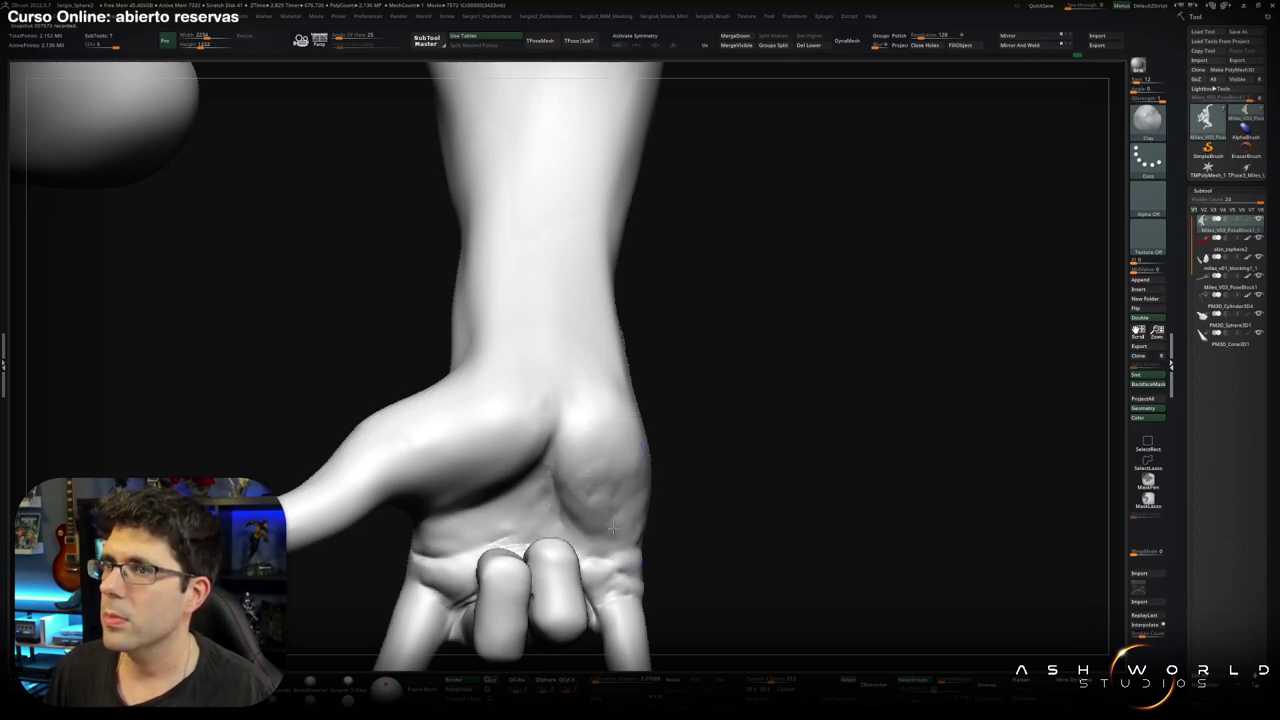
Smooth and refine the back of the hand, viewing it from several sides.
key(shift)
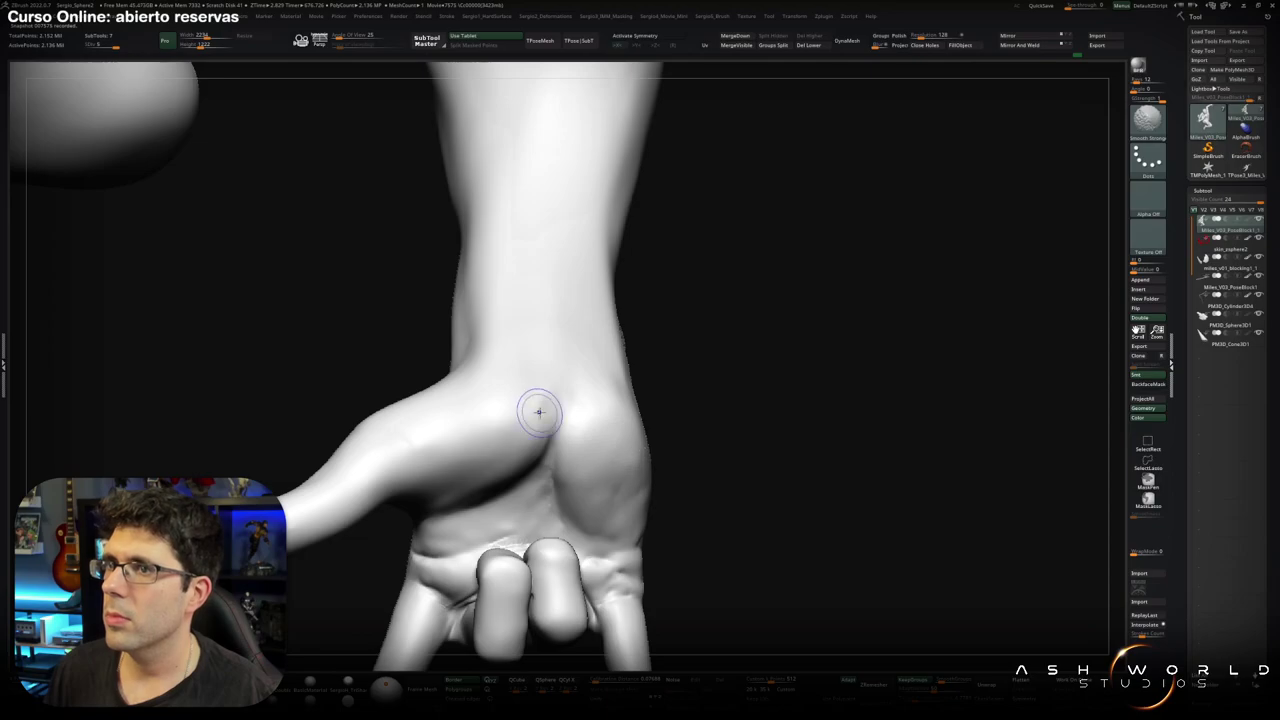
right_drag(537, 414, 500, 457)
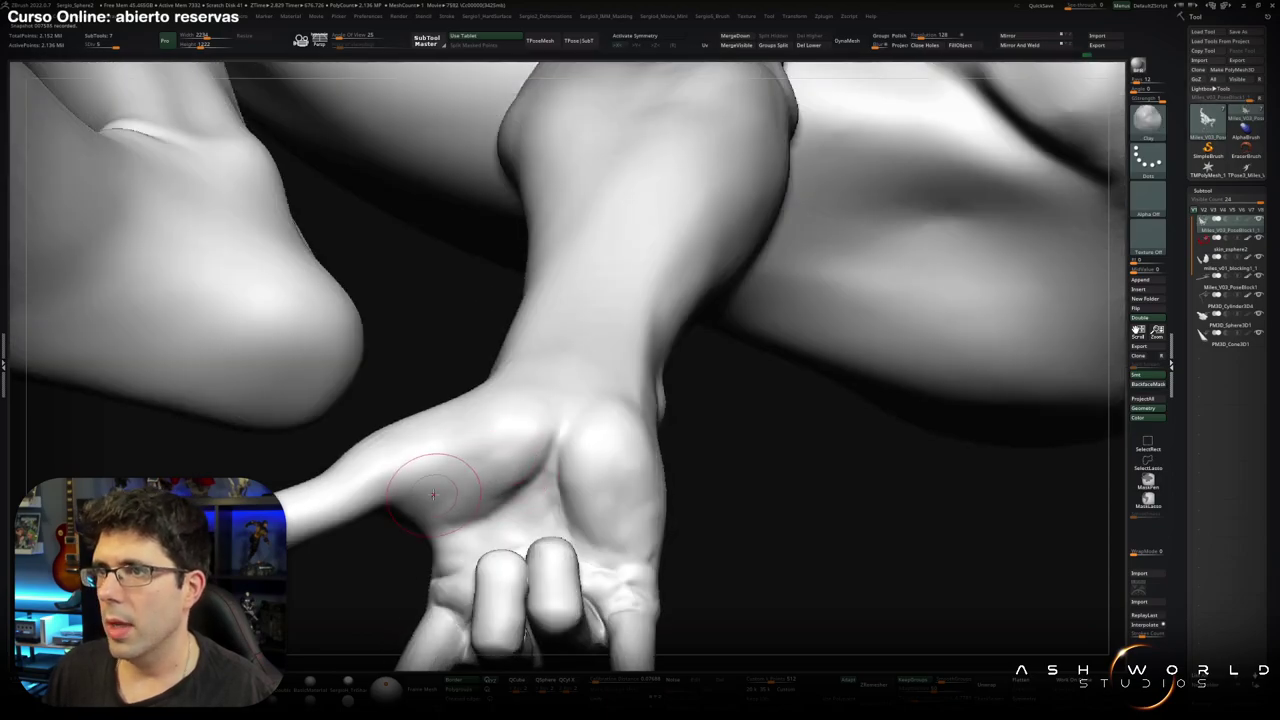
mouse_move(423, 486)
right_down()
mouse_move(405, 498)
mouse_move(405, 465)
right_up()
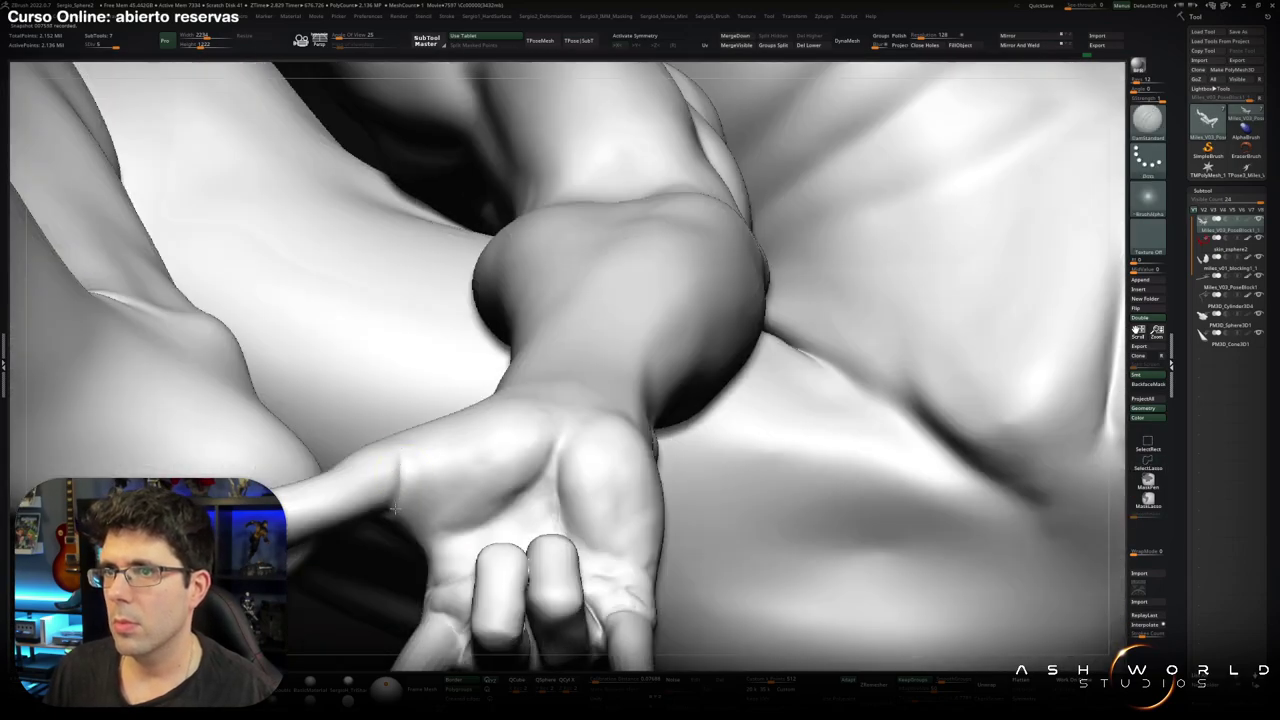
mouse_move(395, 510)
right_down()
mouse_move(397, 483)
mouse_move(372, 472)
right_up()
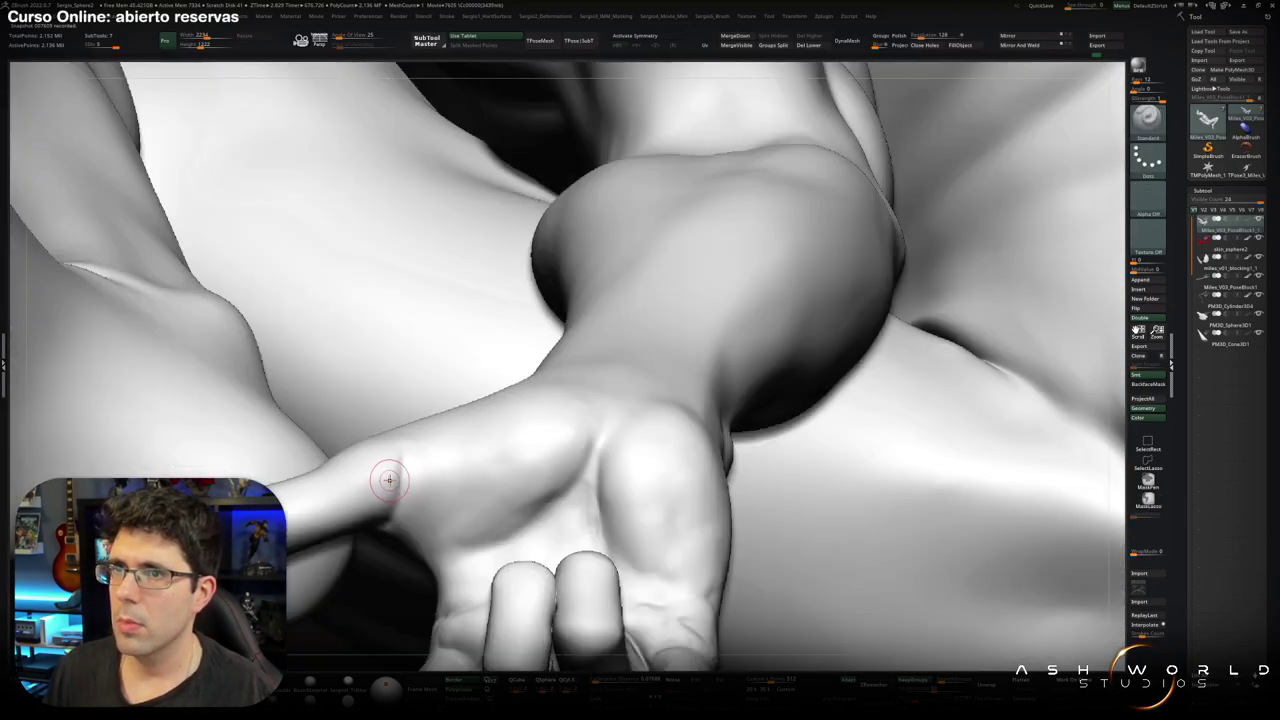
right_drag(404, 430, 408, 451)
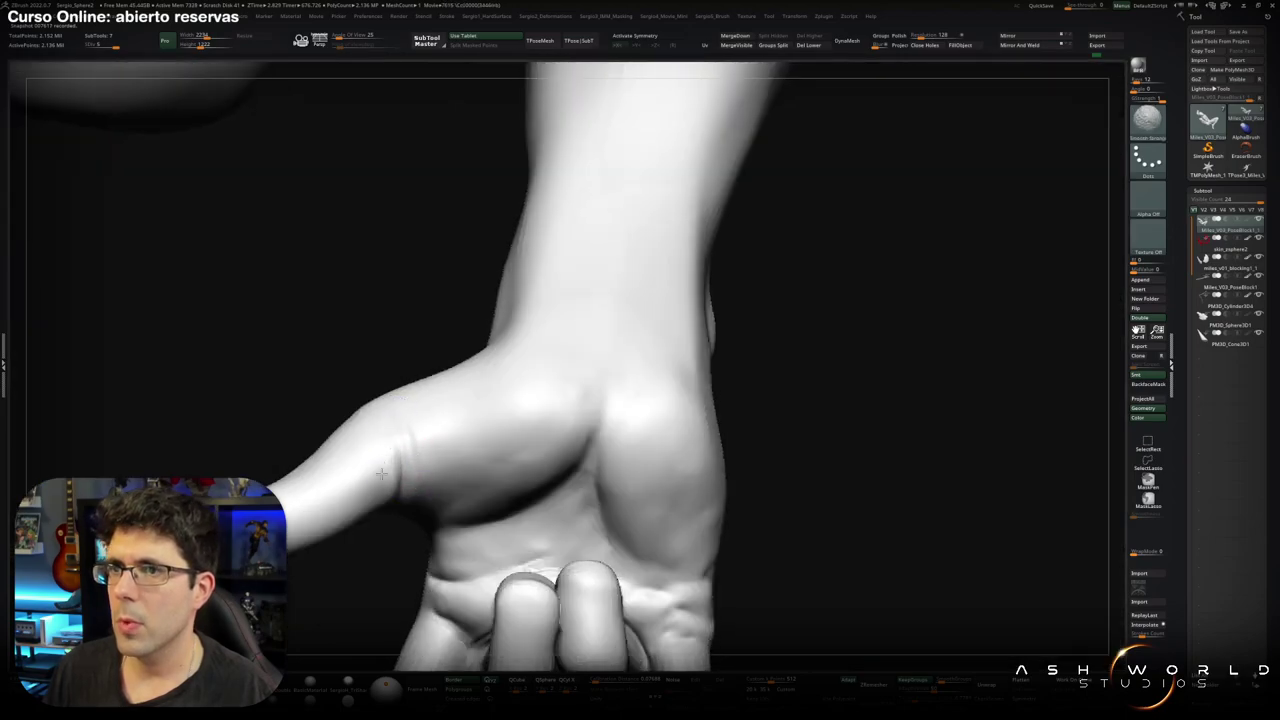
mouse_move(380, 474)
right_down()
mouse_move(412, 497)
mouse_move(537, 469)
right_up()
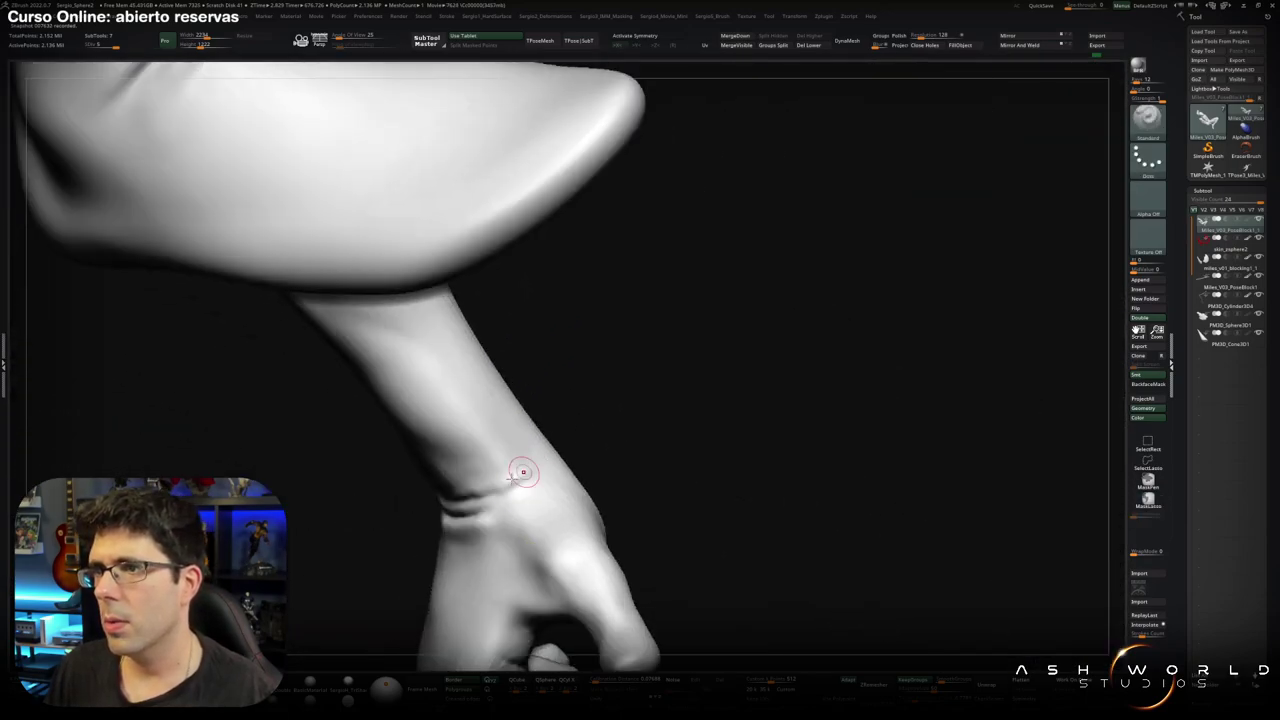
Switch to DamStandard (BDS) and carve a sharp crease across the wrist.
key(b)
key(d)
key(s)
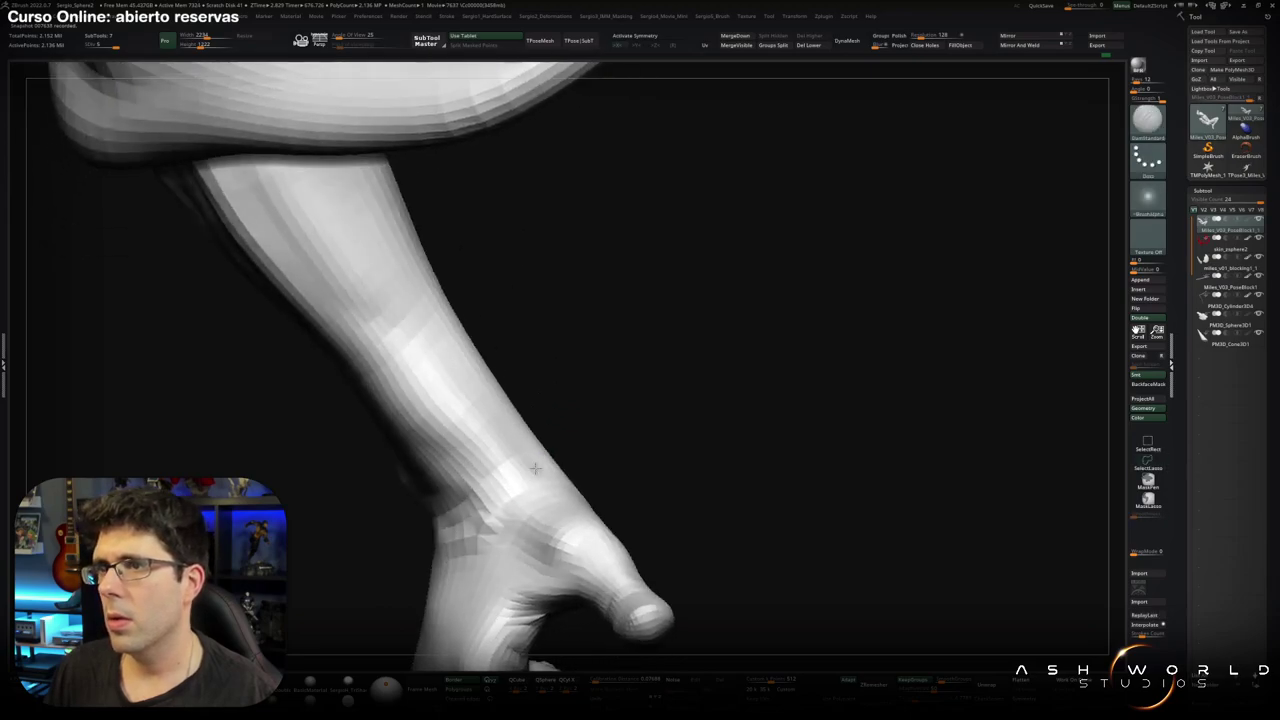
mouse_move(463, 487)
right_down()
mouse_move(443, 489)
mouse_move(519, 452)
mouse_move(477, 402)
mouse_move(593, 458)
mouse_move(447, 443)
right_up()
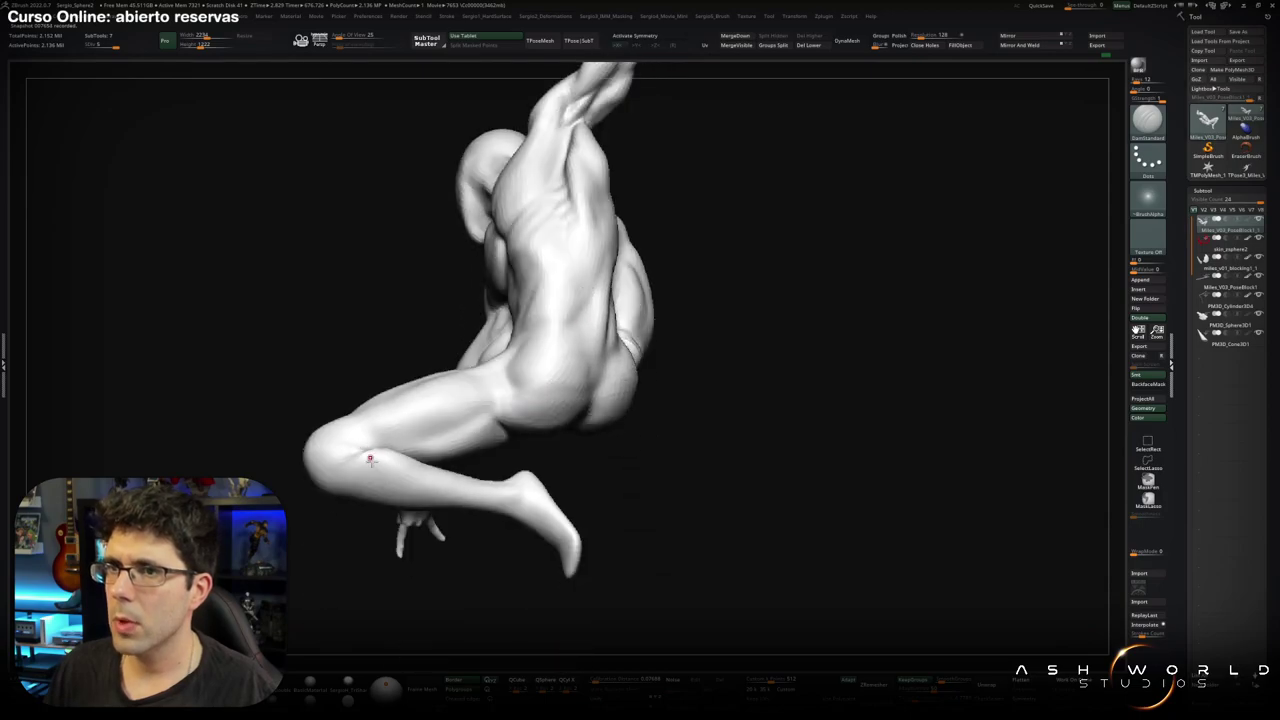
Switch to Move Topological (BMT), bring the bent leg into view, and mask the foot below the ankle.
mouse_move(369, 459)
right_down()
mouse_move(386, 491)
mouse_move(345, 488)
mouse_move(375, 457)
mouse_move(441, 462)
right_up()
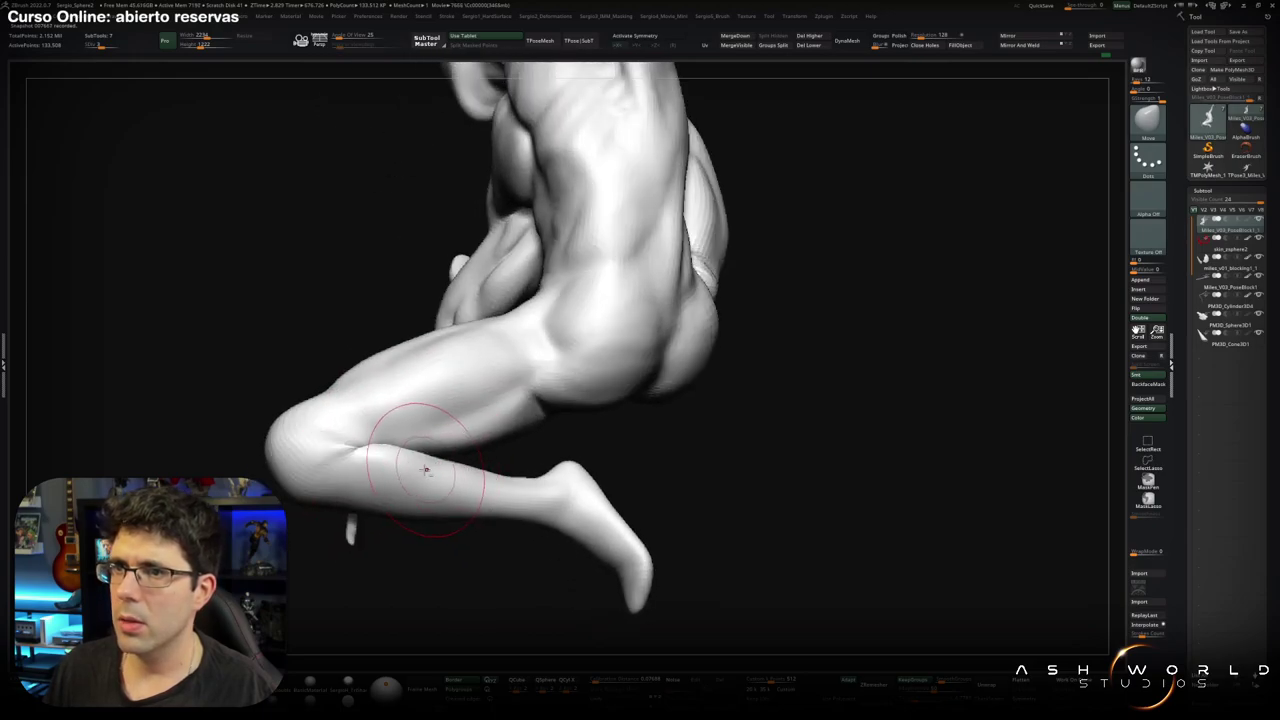
key(b)
key(m)
key(t)
right_drag(428, 458, 395, 484)
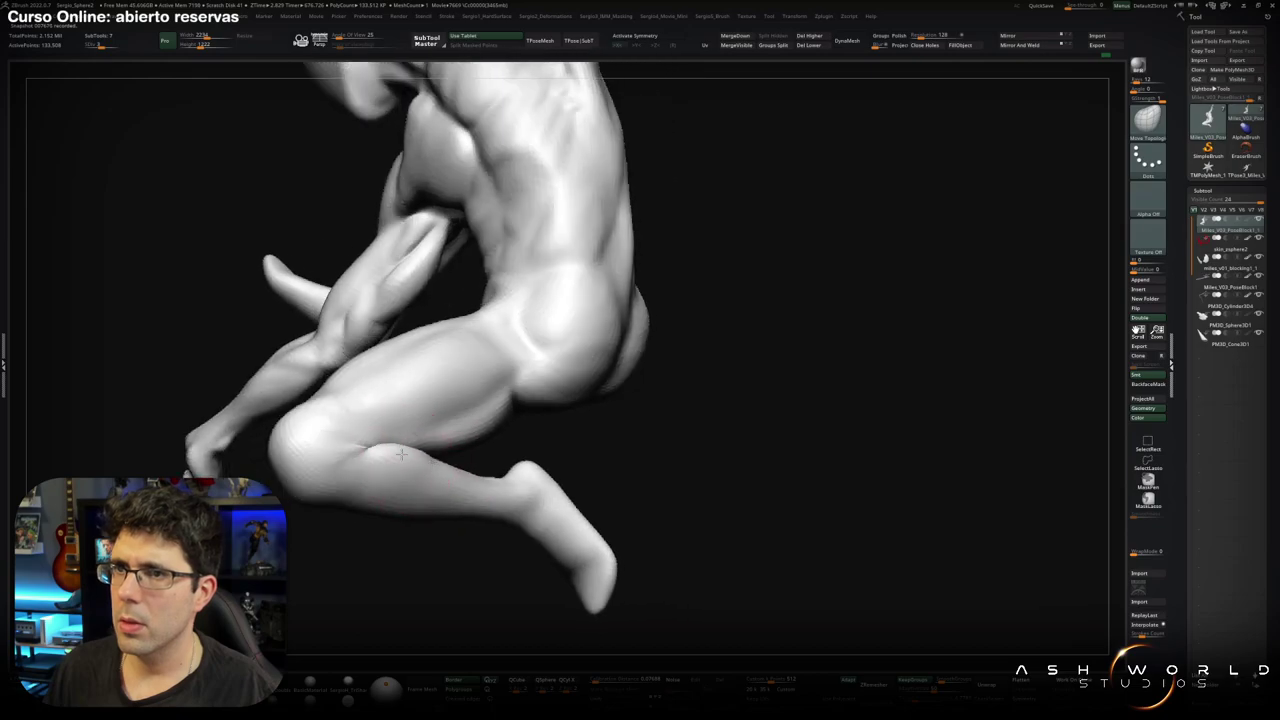
mouse_move(406, 462)
mouse_down()
mouse_move(451, 538)
mouse_move(457, 494)
mouse_move(429, 483)
mouse_move(457, 537)
mouse_move(443, 486)
mouse_move(403, 441)
mouse_move(414, 443)
mouse_up()
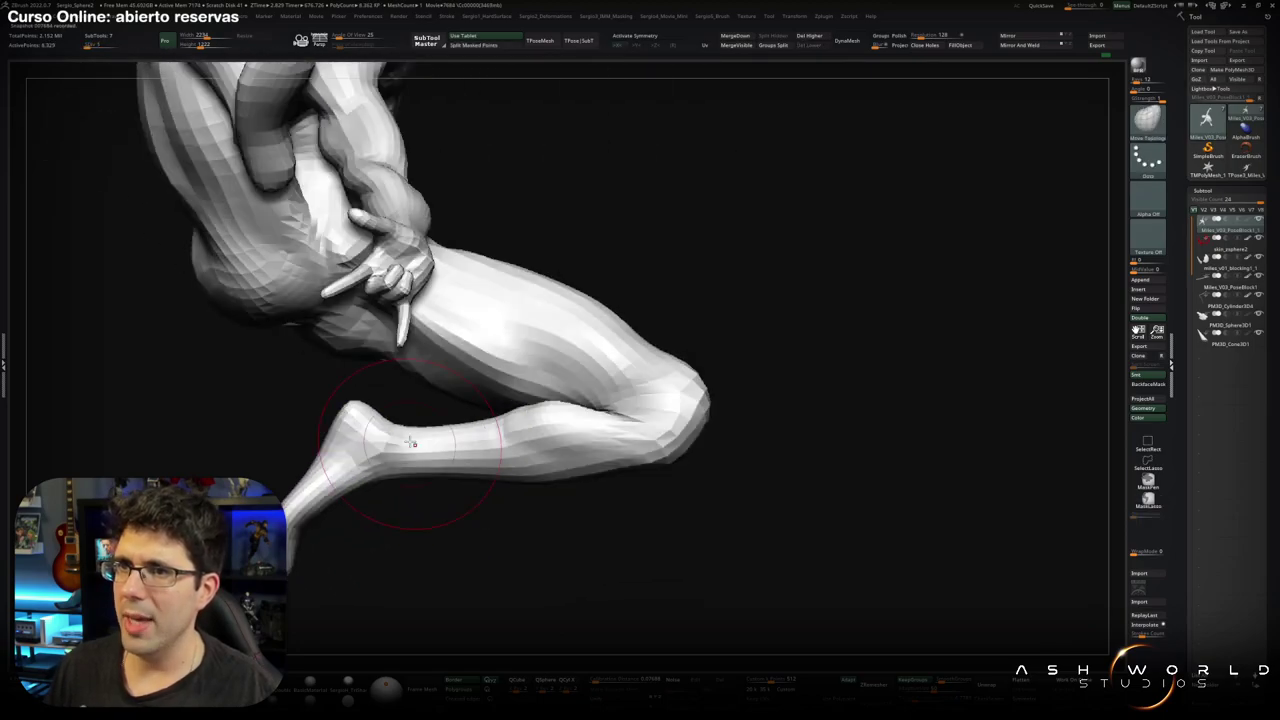
ctrl+drag(380, 528, 312, 406)
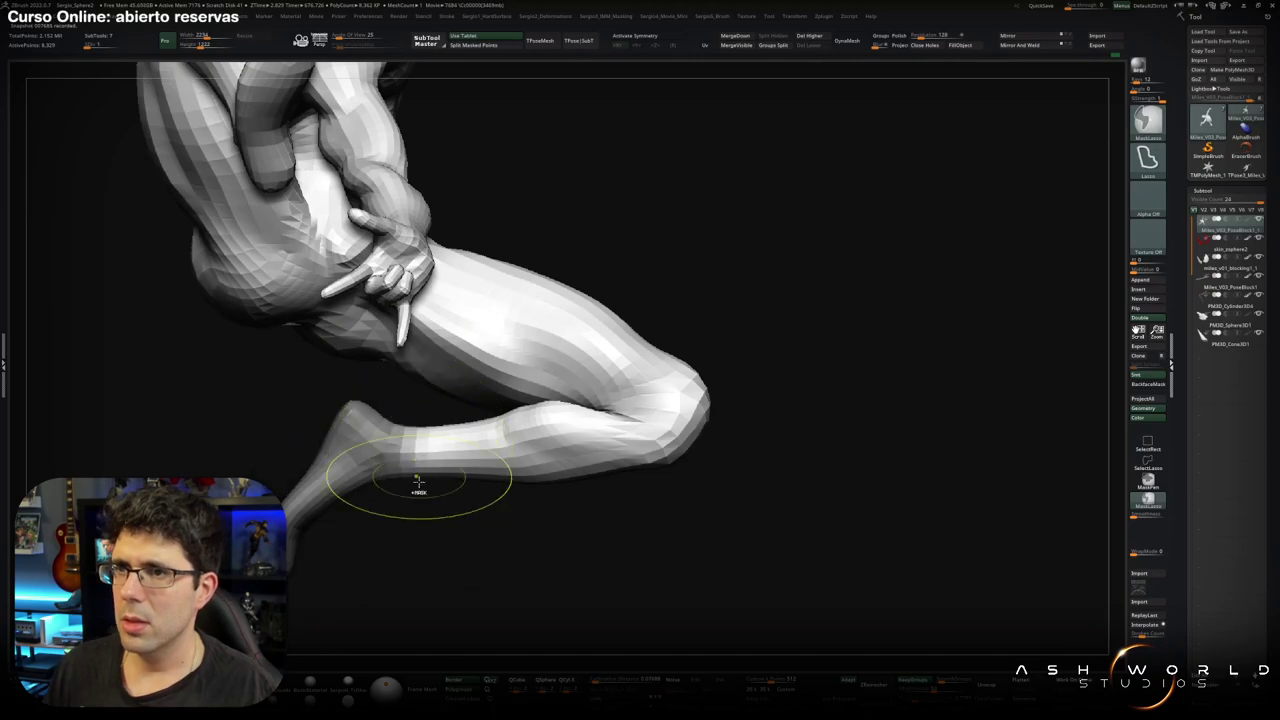
Invert the mask and rotate the foot about 60 degrees left at the ankle with Transpose.
key(ctrl+i)
key(w)
drag(440, 470, 430, 500)
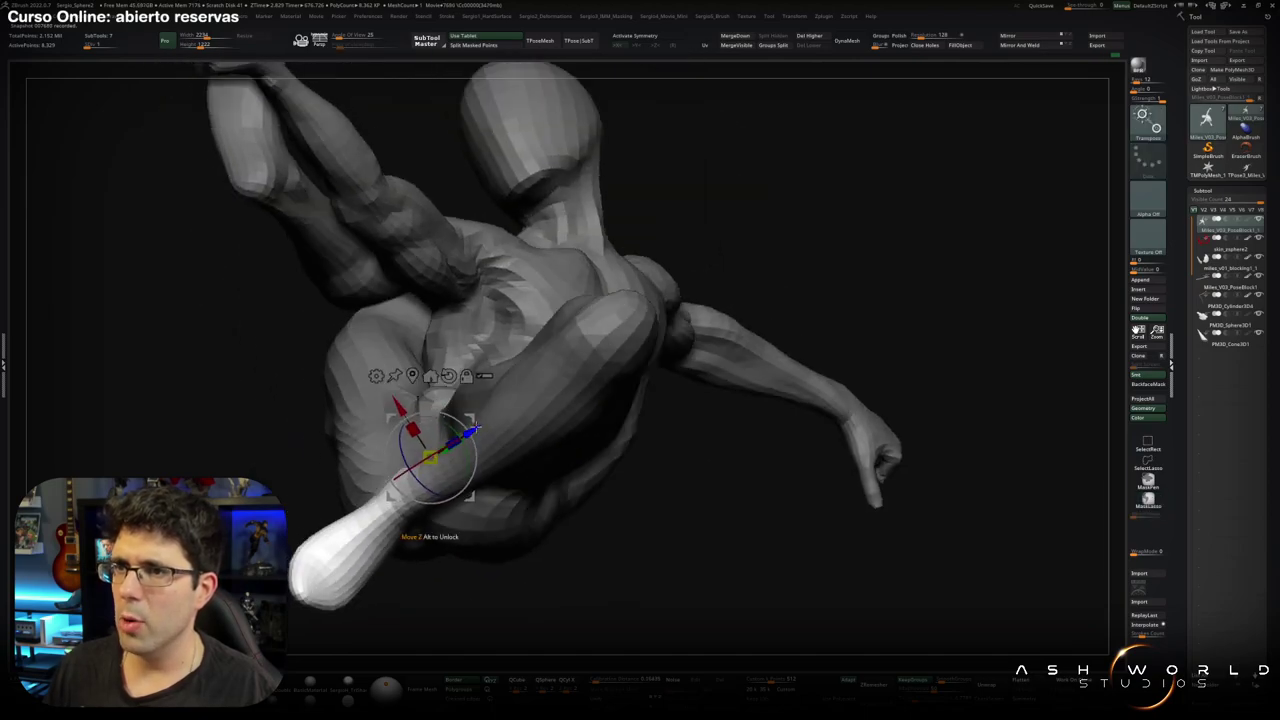
drag(470, 430, 465, 455)
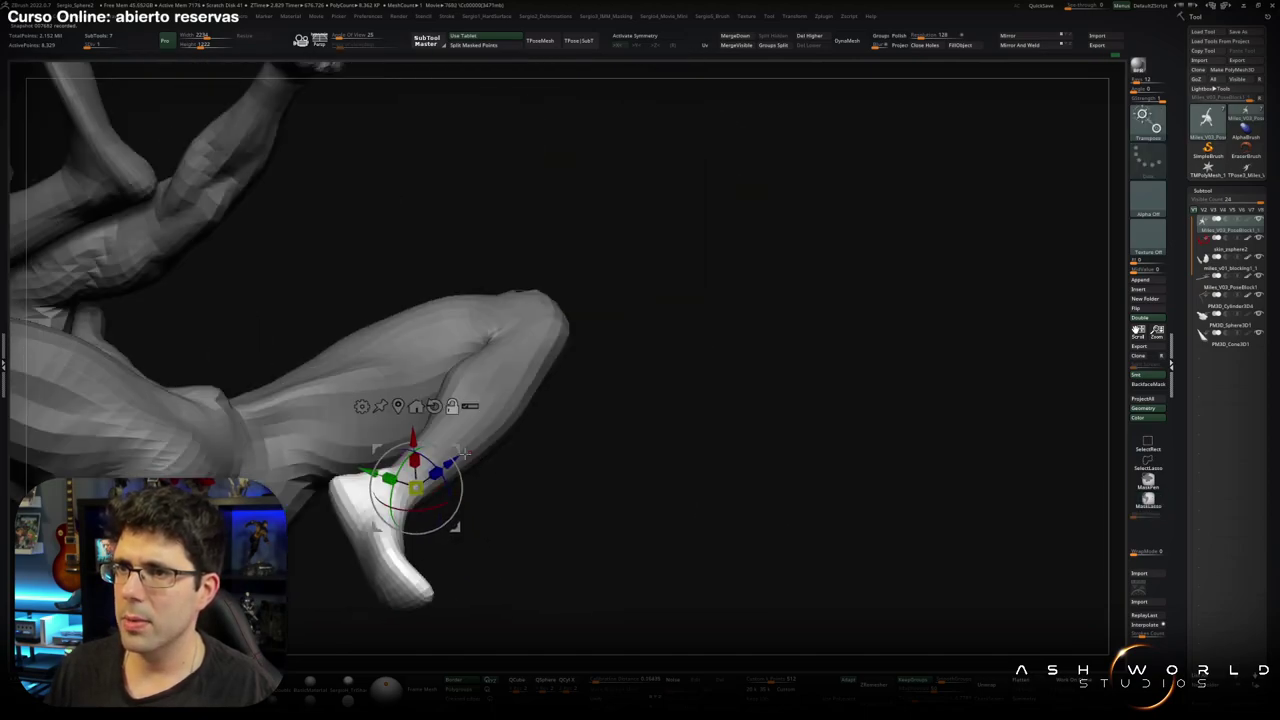
drag(700, 500, 700, 450)
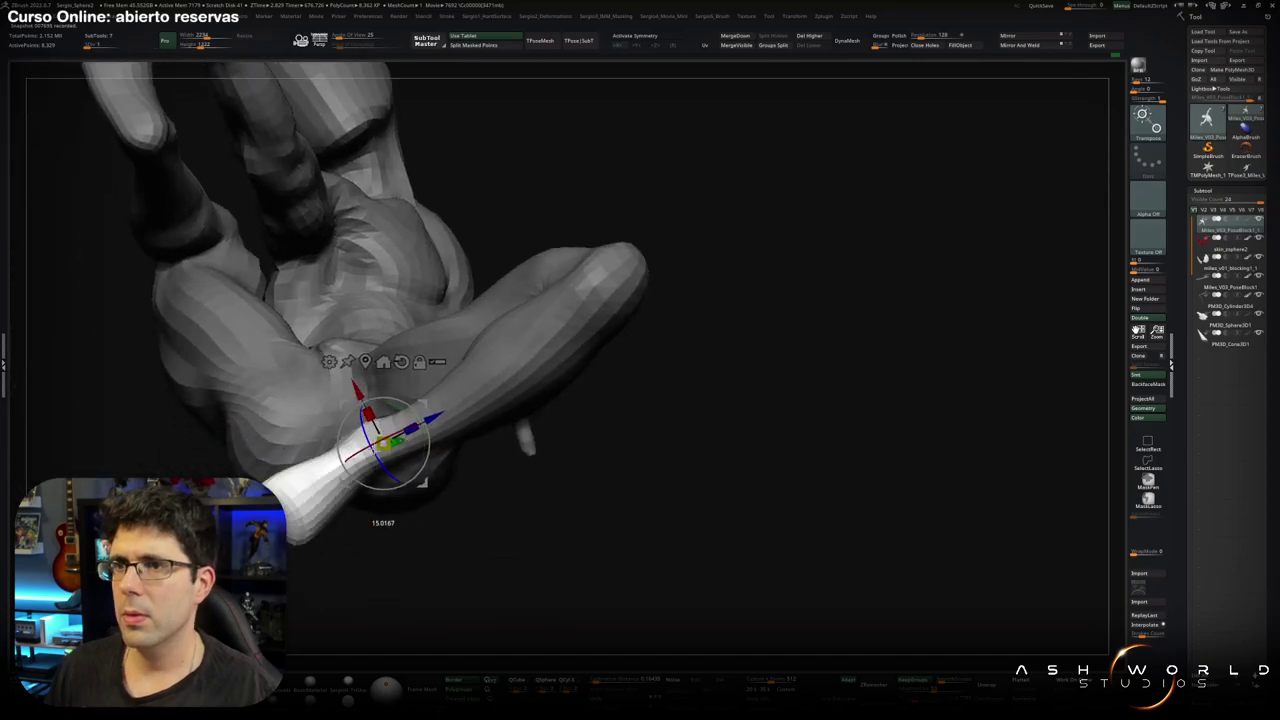
mouse_move(400, 470)
mouse_down()
mouse_move(360, 440)
mouse_move(400, 511)
mouse_move(386, 486)
mouse_move(388, 508)
mouse_move(411, 526)
mouse_move(423, 503)
mouse_move(411, 526)
mouse_move(354, 538)
mouse_move(391, 551)
mouse_move(474, 491)
mouse_move(449, 511)
mouse_up()
Return to the Move brush and slightly reshape the calf and heel of the crossed leg.
key(q)
scroll(436, 463, up, 5)
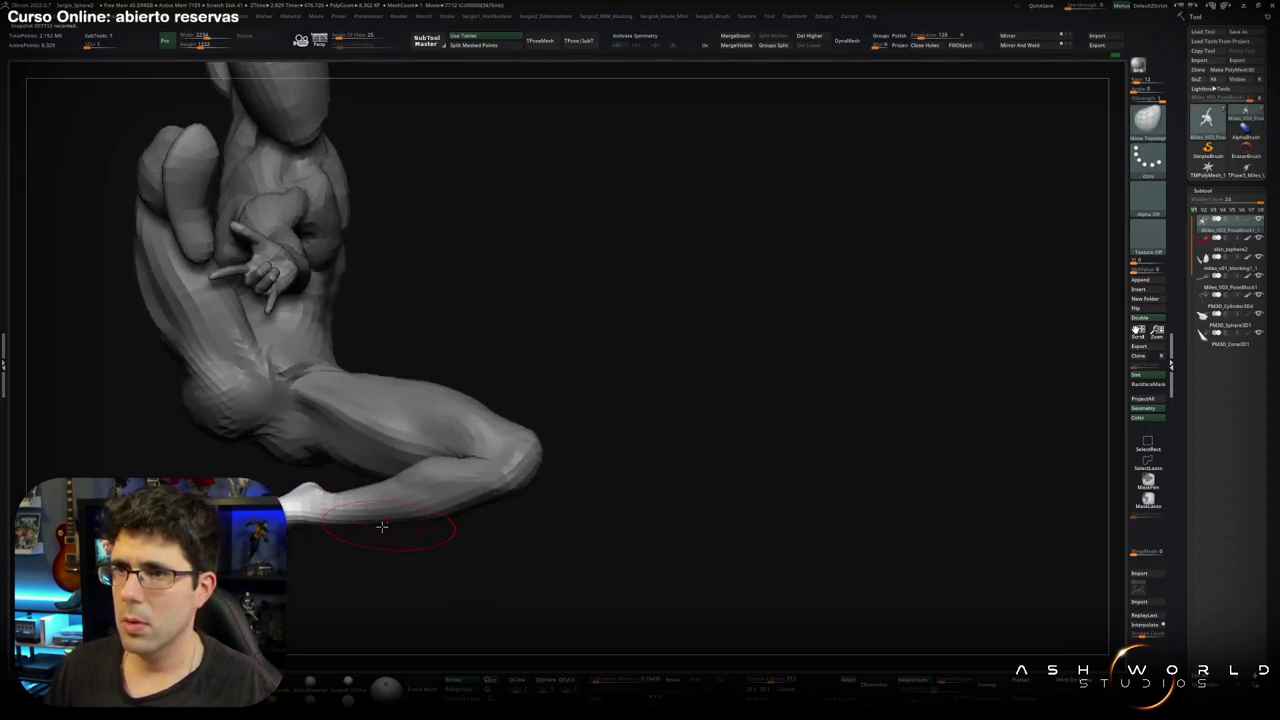
mouse_move(371, 525)
mouse_down()
mouse_move(391, 591)
mouse_move(336, 548)
mouse_up()
key(w)
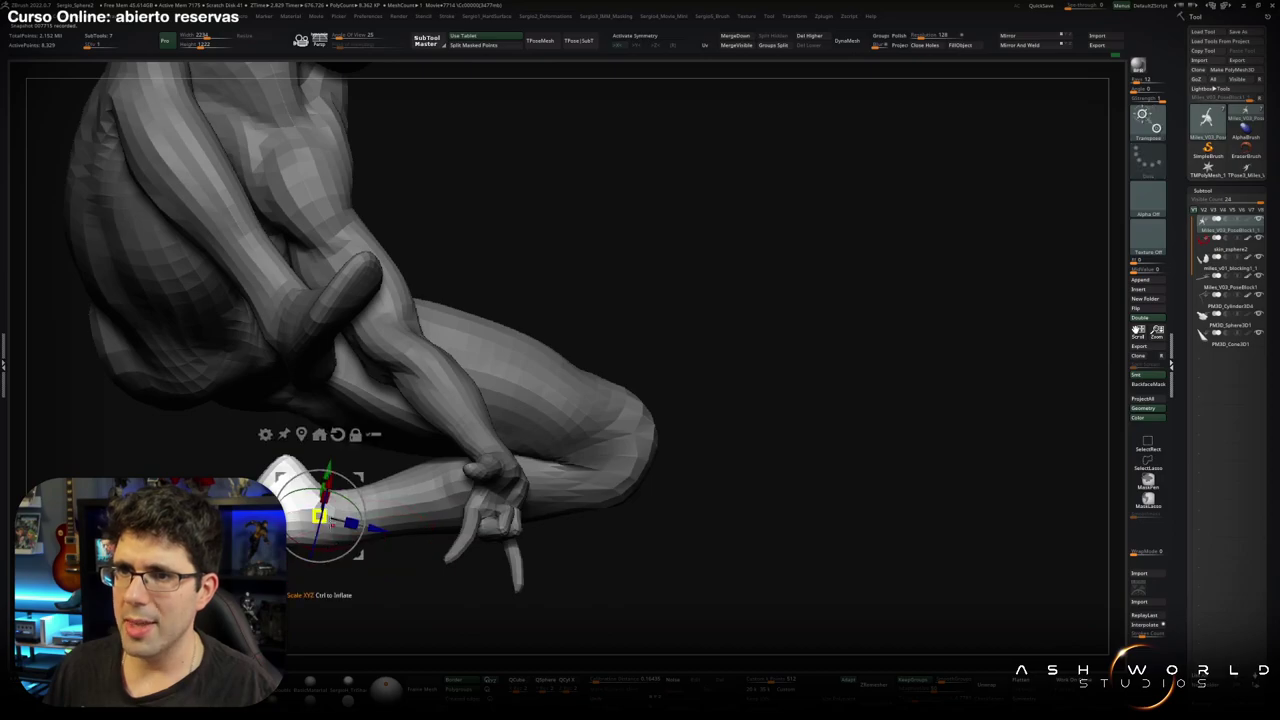
key(q)
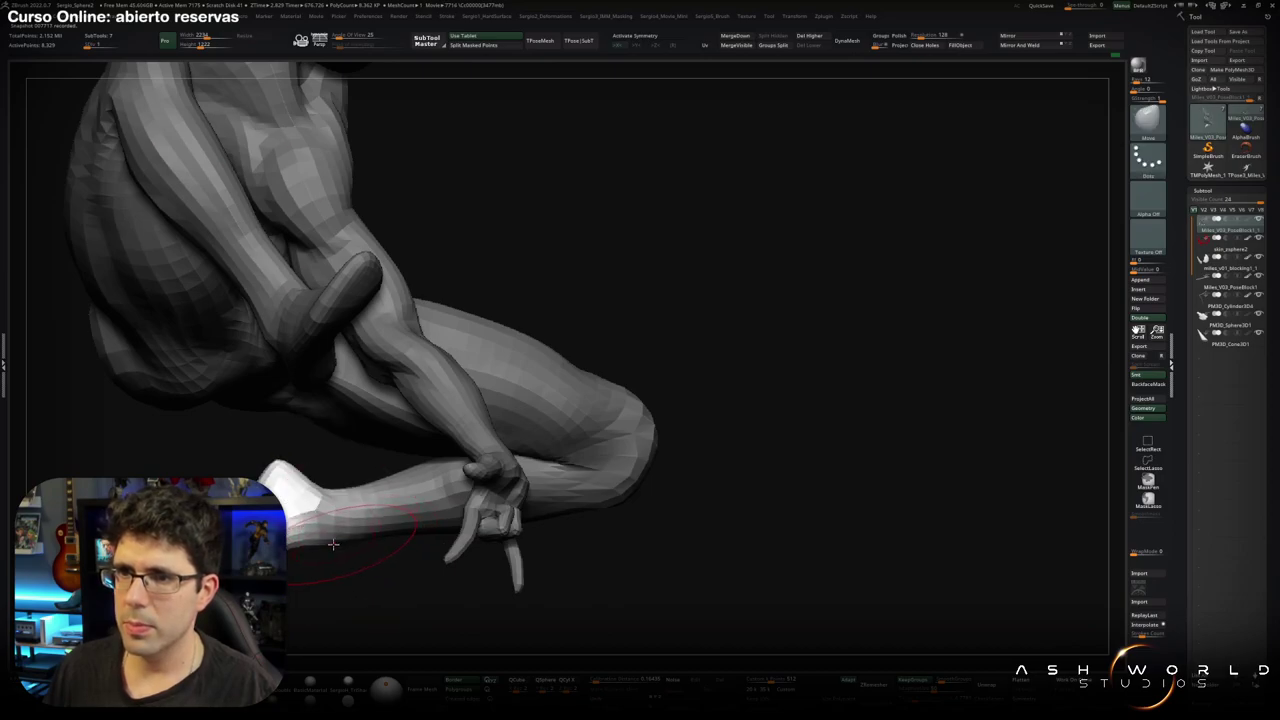
drag(325, 538, 352, 548)
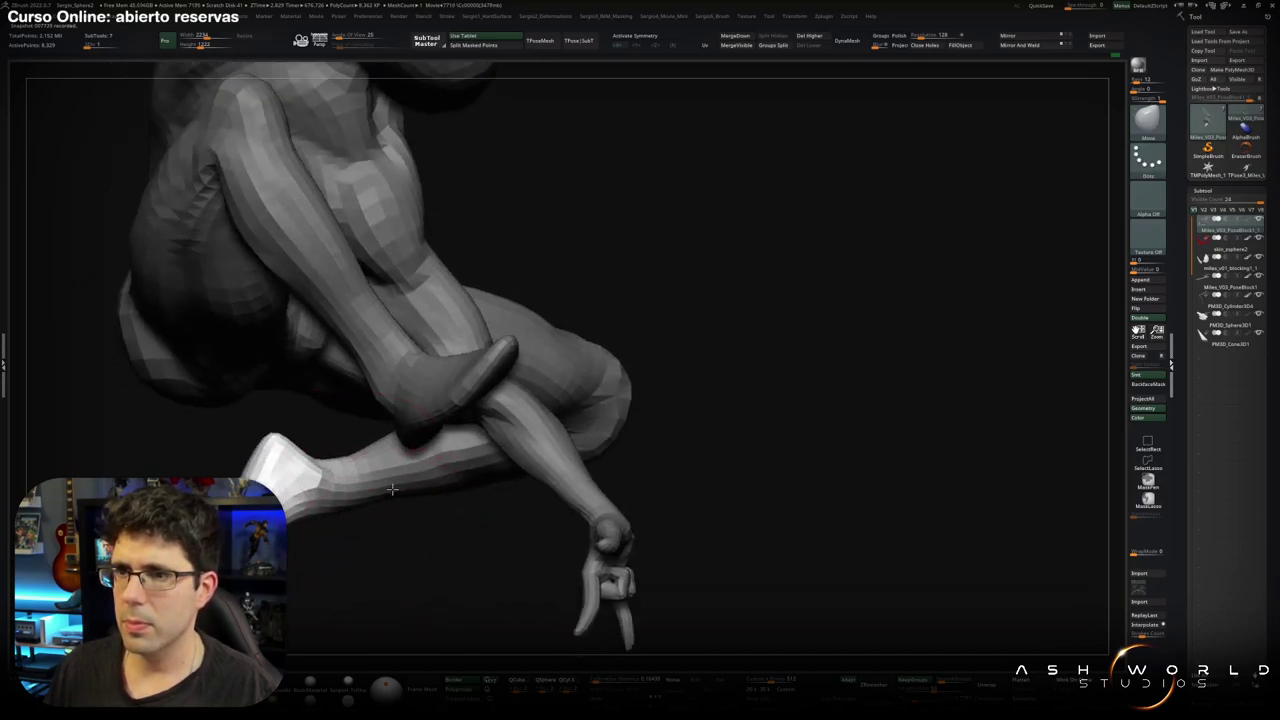
mouse_move(365, 482)
mouse_down()
mouse_move(380, 531)
mouse_move(406, 457)
mouse_move(452, 445)
mouse_up()
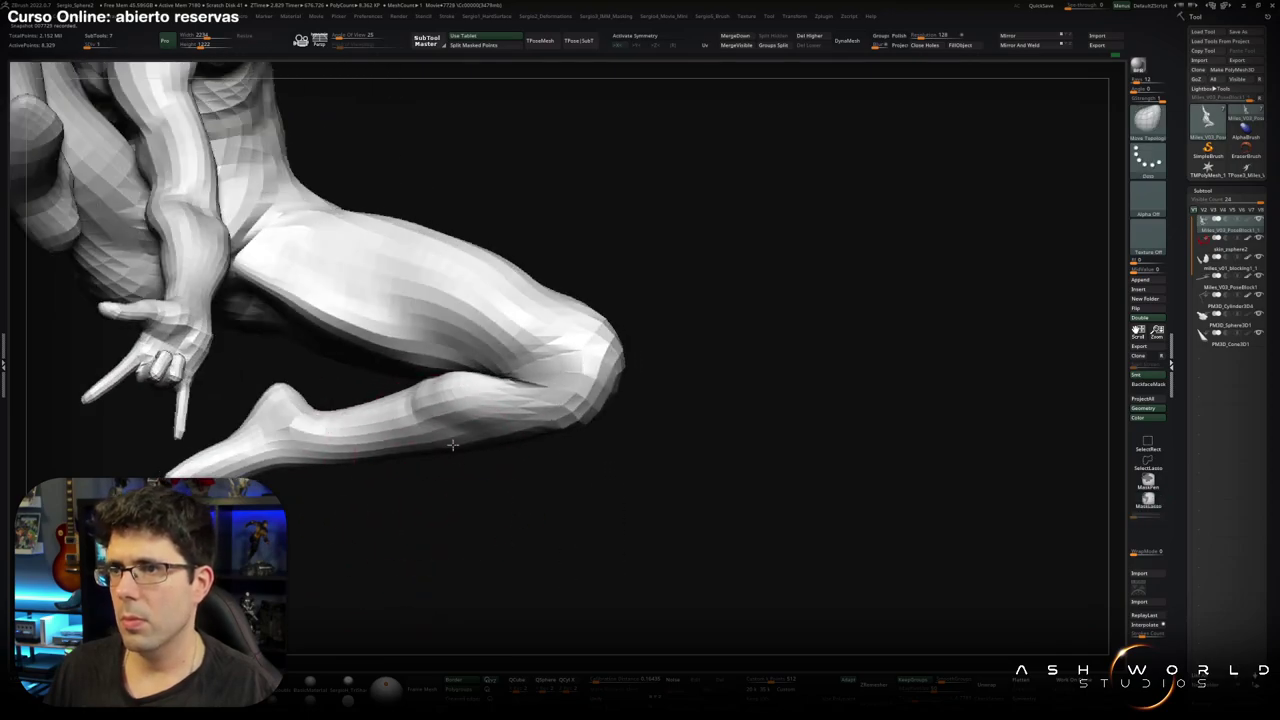
mouse_move(377, 405)
mouse_down()
mouse_move(334, 437)
mouse_move(373, 403)
mouse_move(452, 384)
mouse_up()
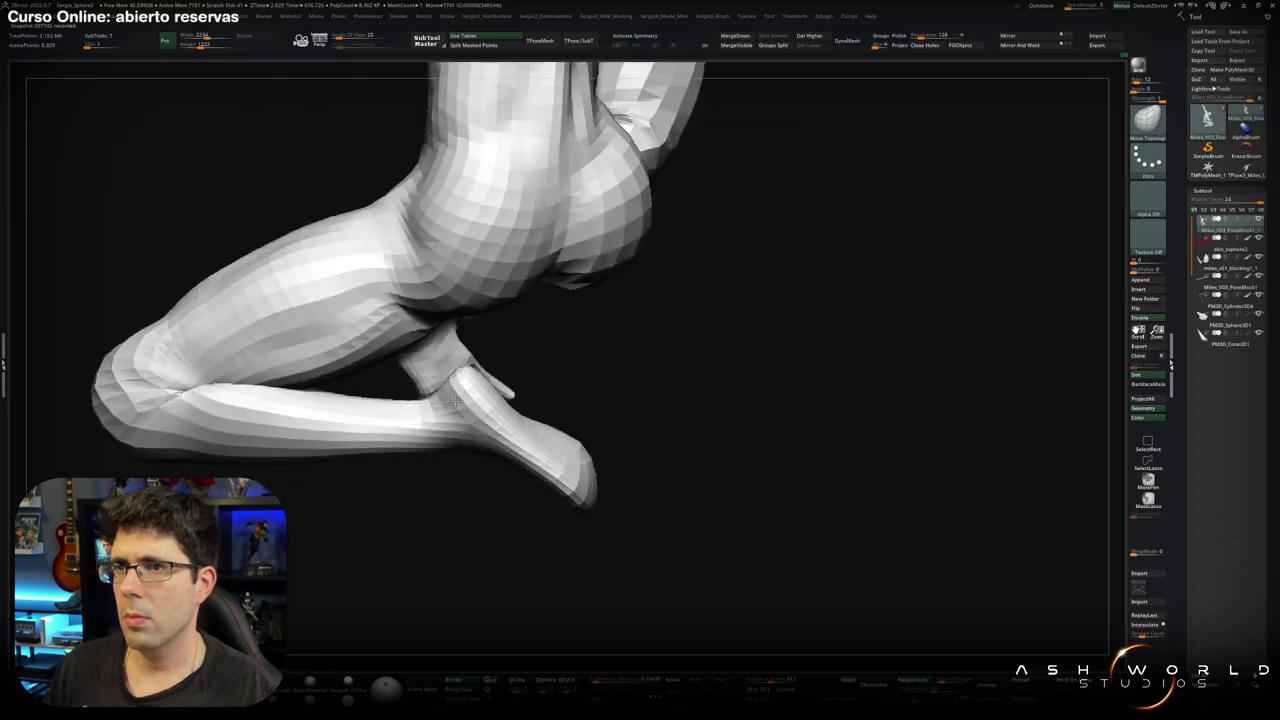
Orbit around the whole figure to review the leg, head and raised arm.
mouse_move(360, 398)
mouse_down()
mouse_move(419, 400)
mouse_move(368, 382)
mouse_up()
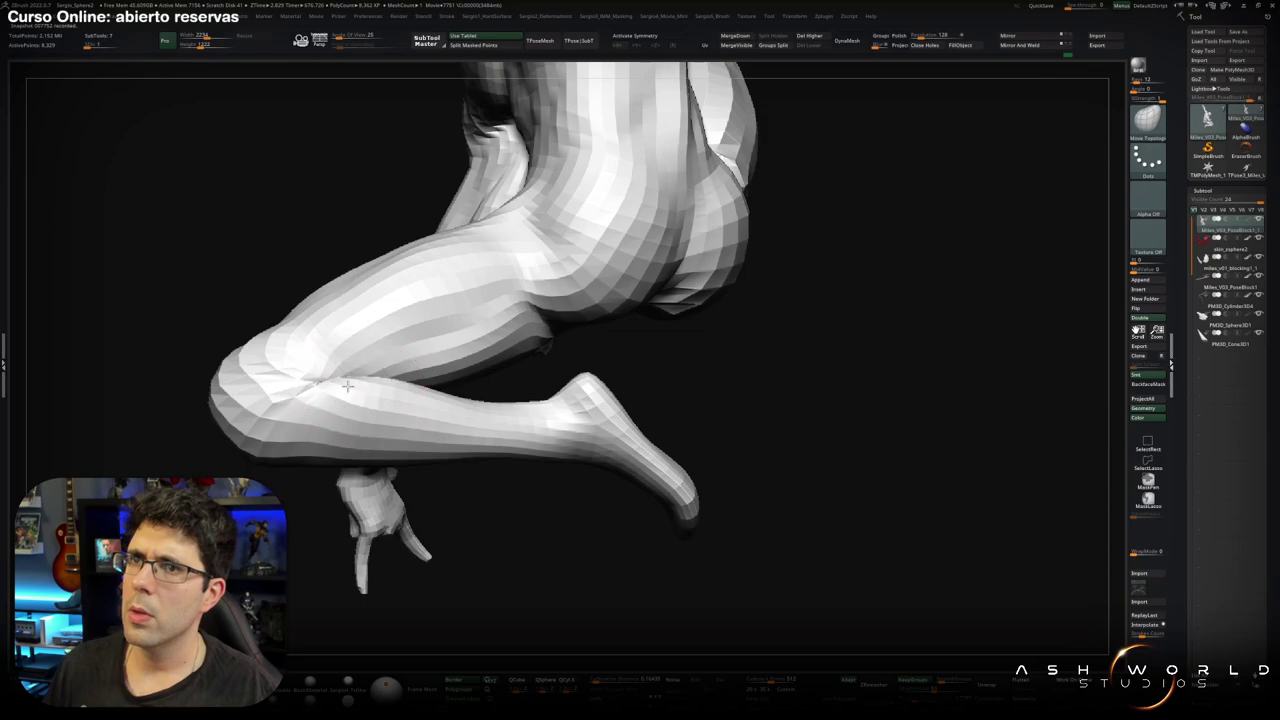
drag(347, 386, 257, 371)
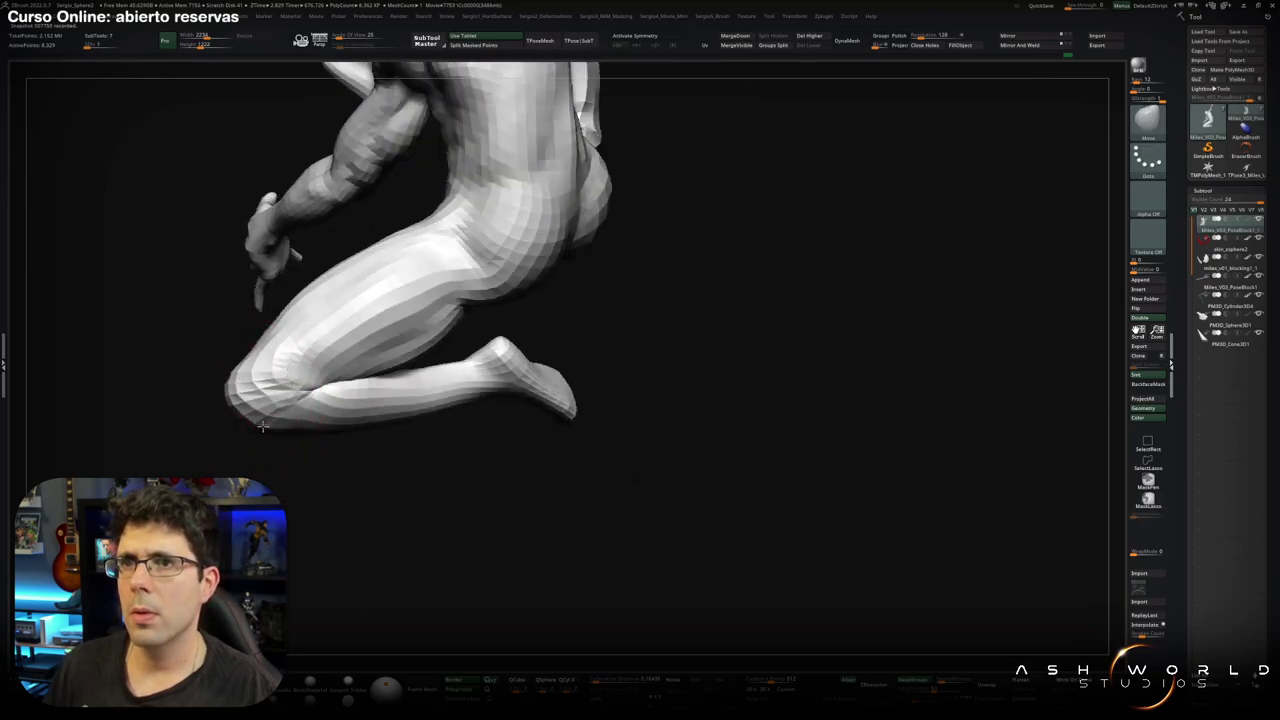
drag(251, 414, 252, 432)
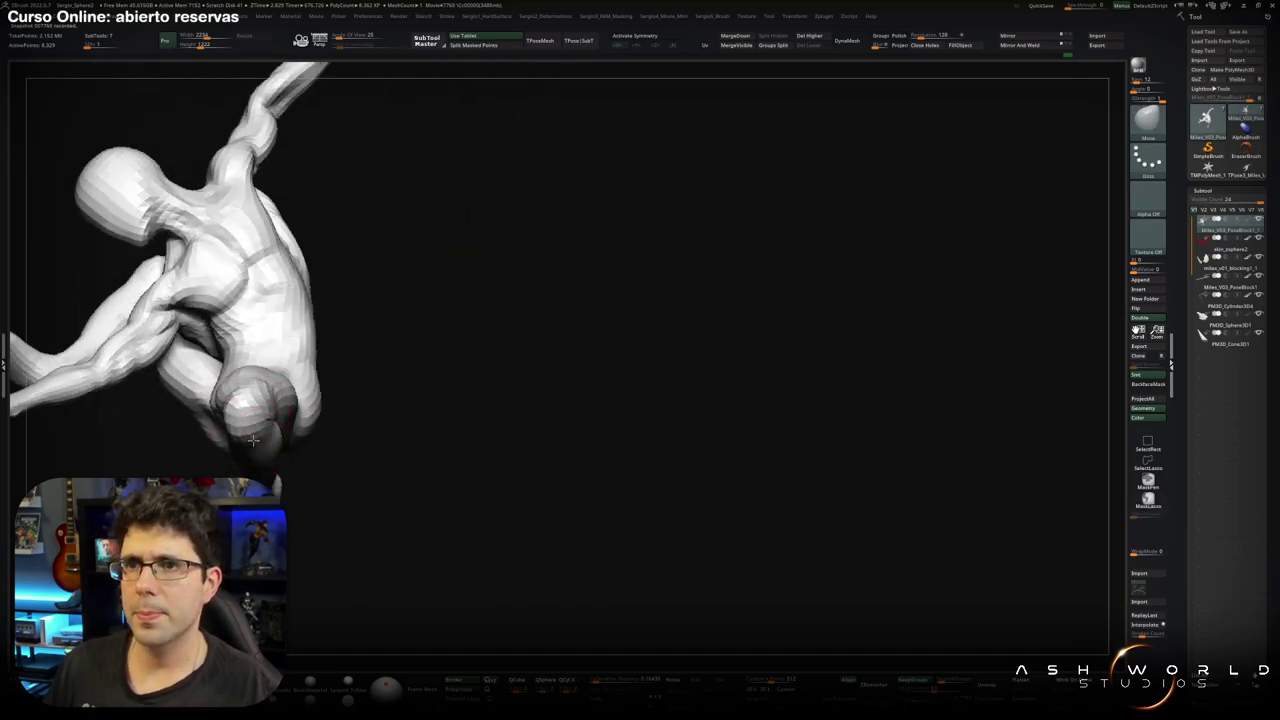
mouse_move(246, 434)
mouse_down()
mouse_move(286, 394)
mouse_move(374, 391)
mouse_move(379, 450)
mouse_up()
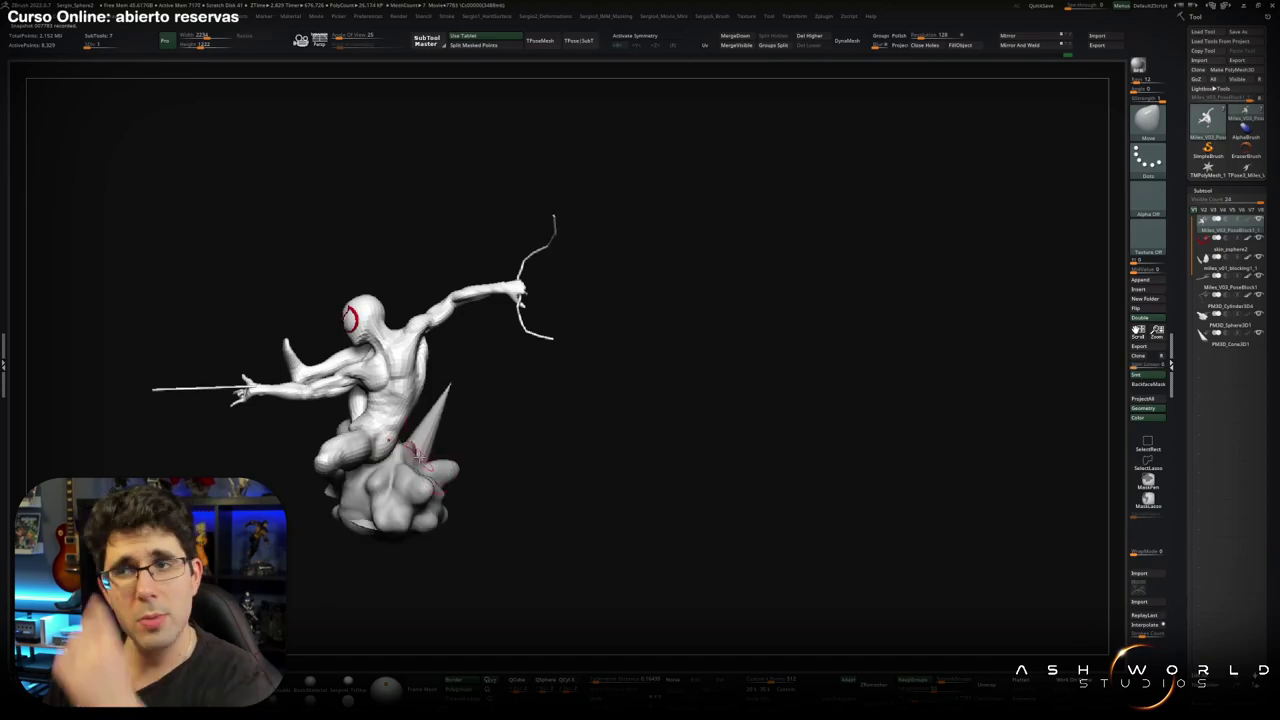
Select the hand subtool in front of the chest and adjust it with the Transpose gizmo.
mouse_move(404, 437)
mouse_down()
mouse_move(409, 410)
mouse_move(426, 403)
mouse_move(577, 398)
mouse_move(520, 411)
mouse_up()
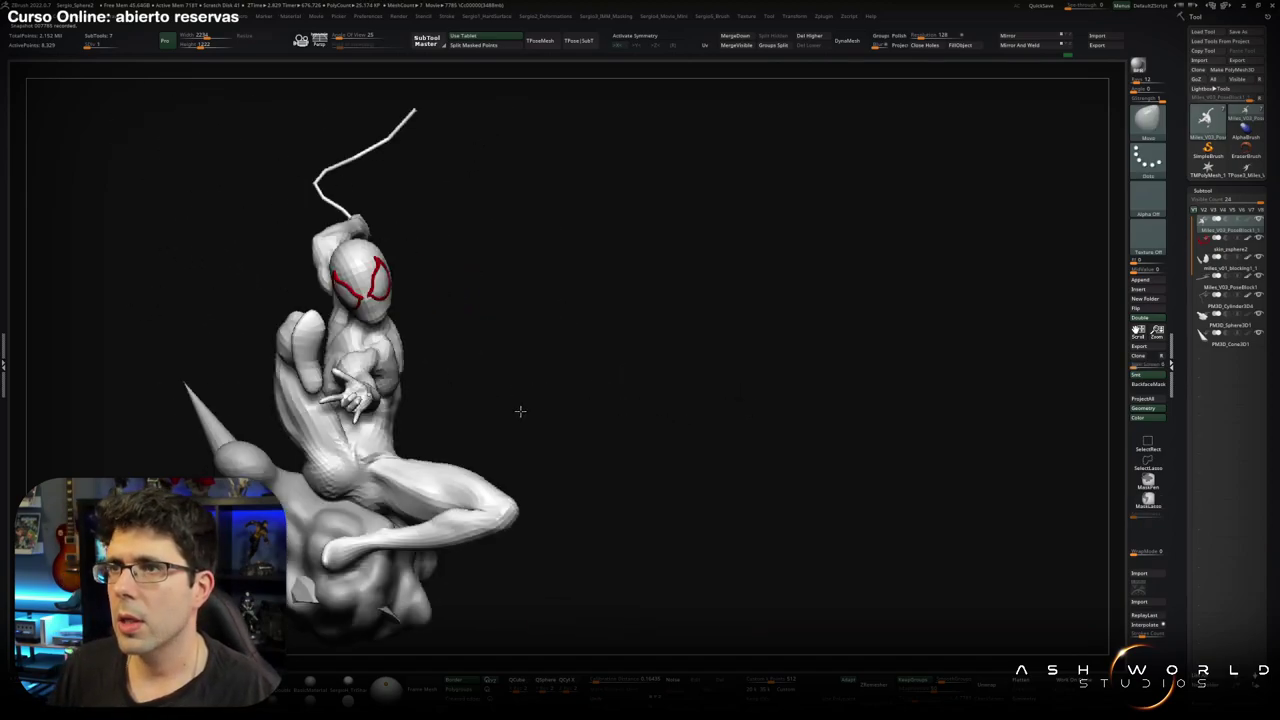
mouse_move(360, 400)
mouse_down()
mouse_move(330, 432)
mouse_move(394, 414)
mouse_up()
alt+click(322, 440)
key(w)
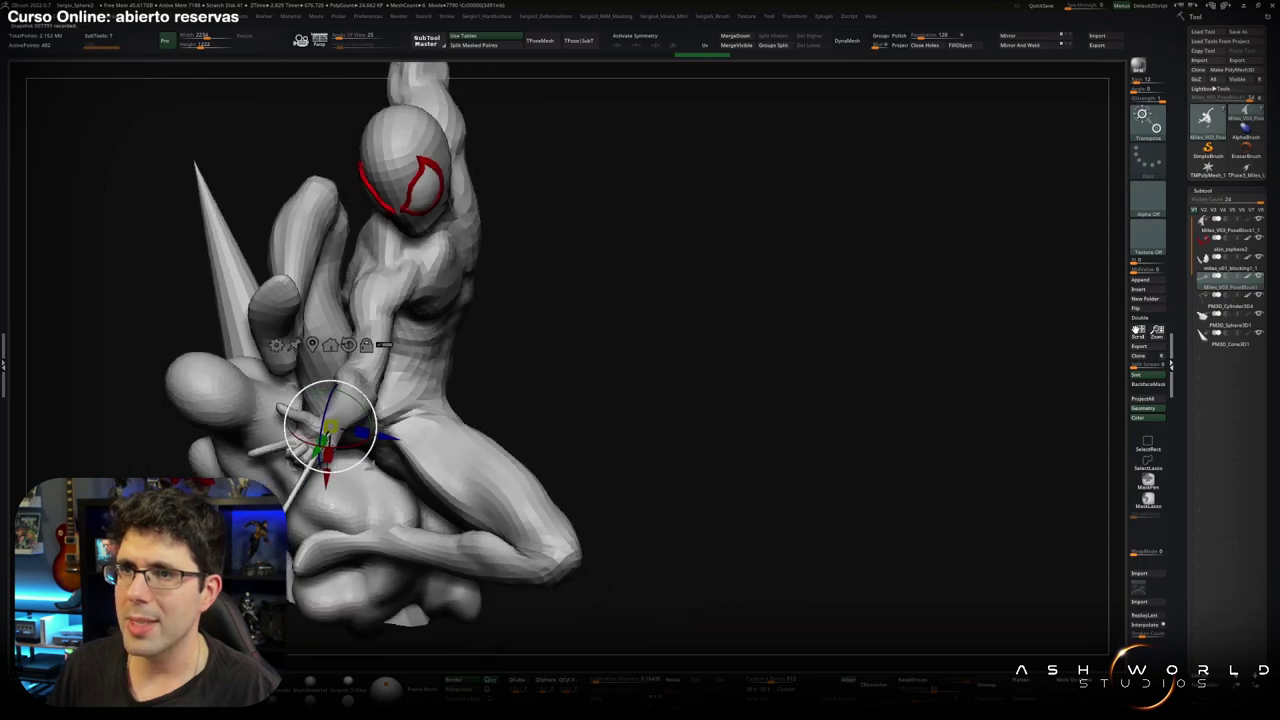
key(q)
key(w)
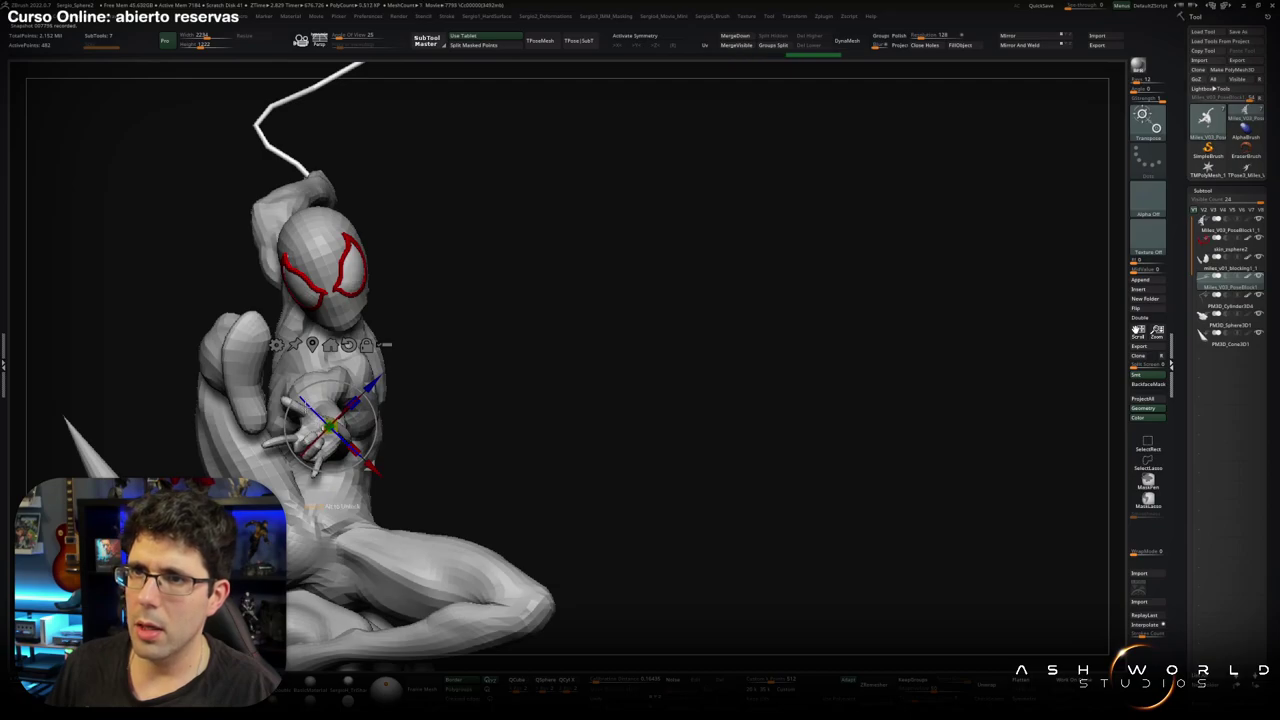
key(q)
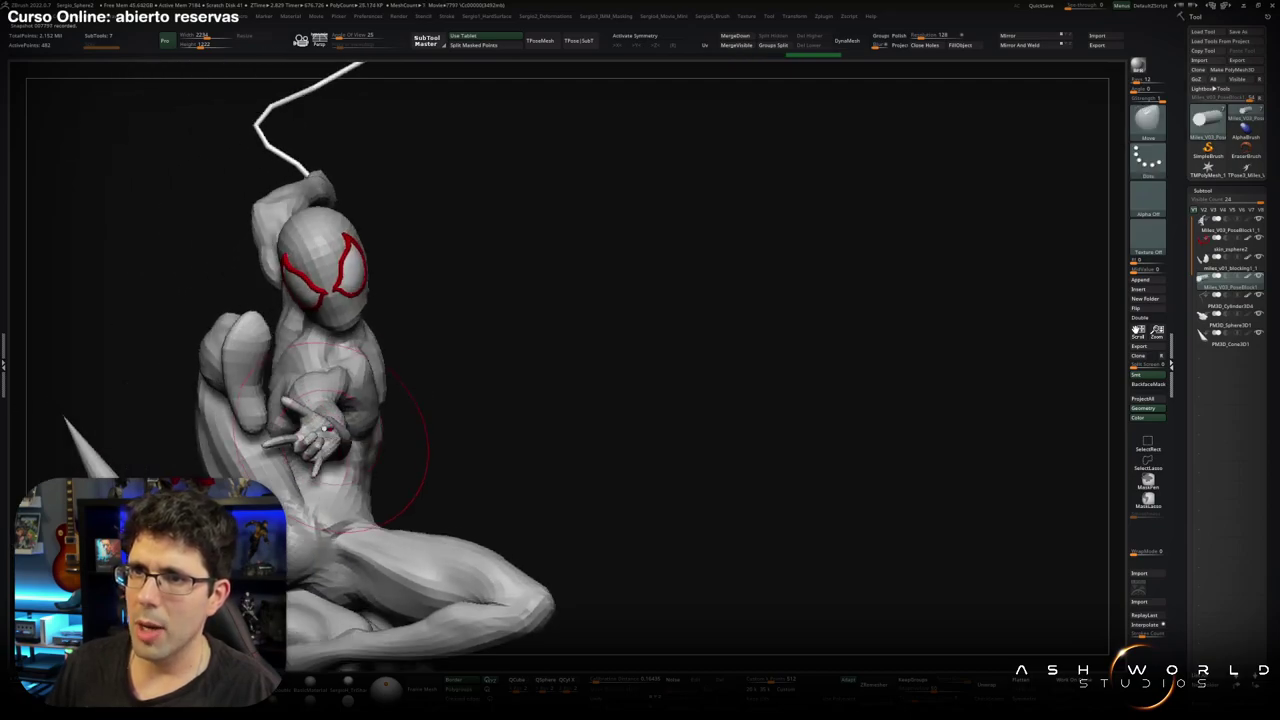
drag(327, 428, 345, 384)
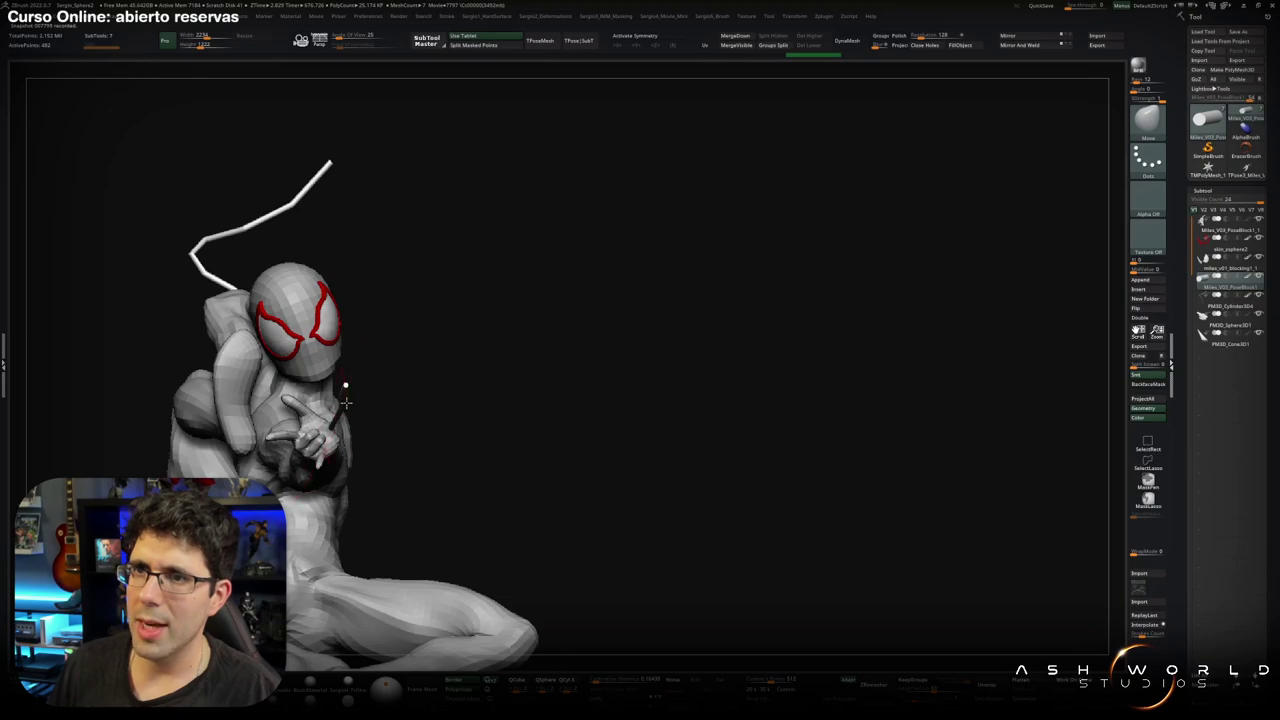
mouse_move(358, 398)
mouse_down()
mouse_move(330, 386)
mouse_move(414, 413)
mouse_move(400, 440)
mouse_move(343, 451)
mouse_up()
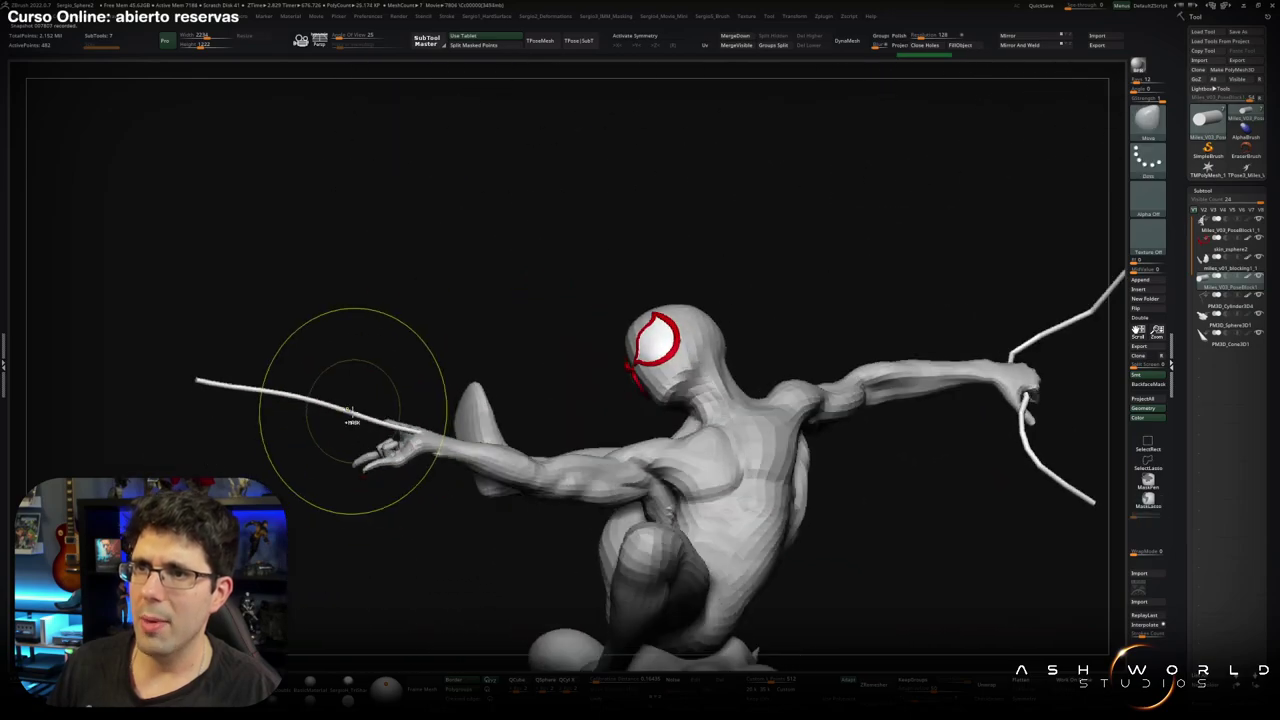
Turn the figure upright and switch to MaskLasso masking.
drag(278, 404, 272, 410)
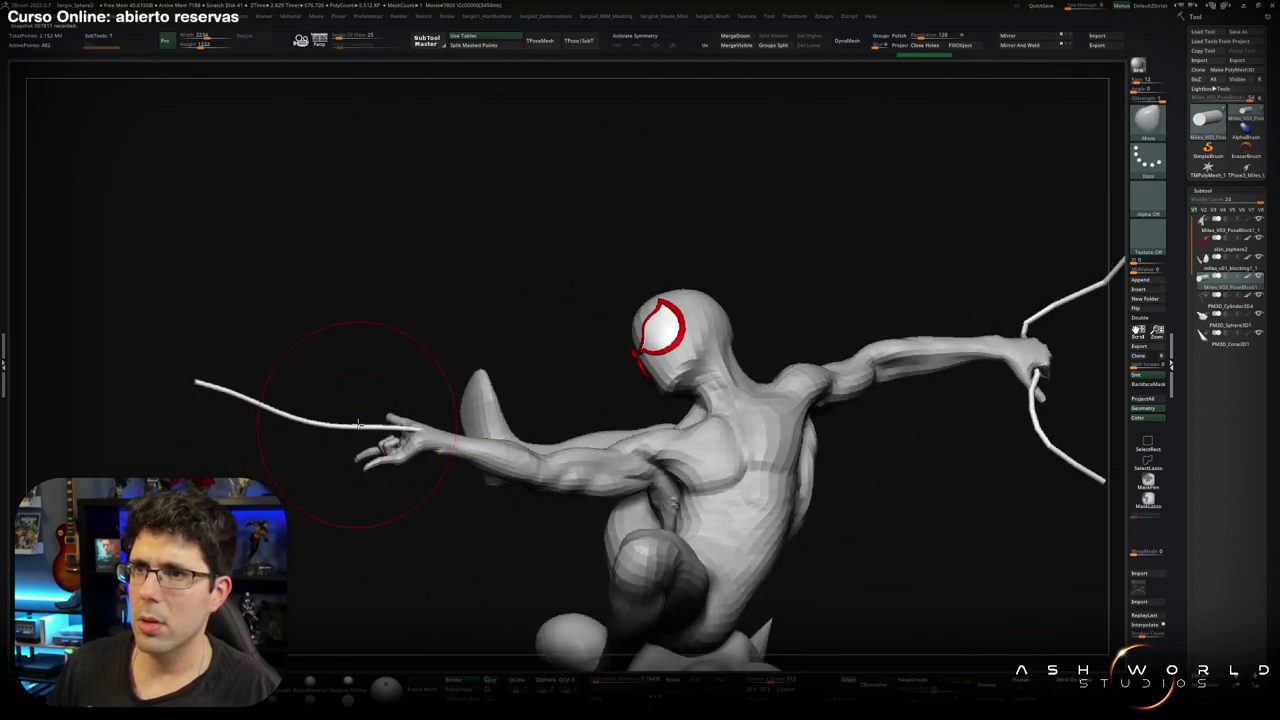
mouse_move(358, 424)
mouse_down()
mouse_move(382, 458)
mouse_move(434, 377)
mouse_move(441, 390)
mouse_move(400, 374)
mouse_move(370, 392)
mouse_move(380, 354)
mouse_move(330, 420)
mouse_move(423, 400)
mouse_move(386, 464)
mouse_move(329, 466)
mouse_move(386, 442)
mouse_move(472, 466)
mouse_move(390, 445)
mouse_move(343, 451)
mouse_move(414, 405)
mouse_move(423, 377)
mouse_move(430, 420)
mouse_move(371, 429)
mouse_move(383, 478)
mouse_move(358, 467)
mouse_up()
key(ctrl)
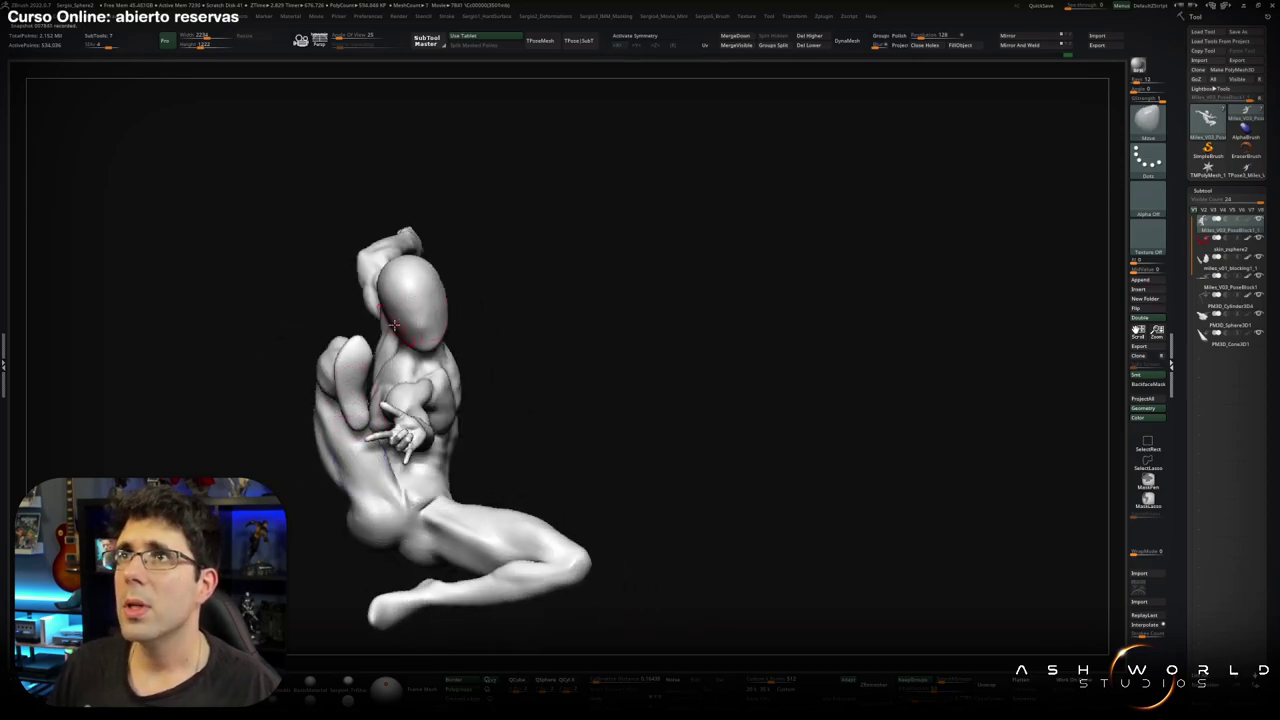
Push the thigh into a new shape with Move Topological, checking it from front and back.
mouse_move(394, 325)
mouse_down()
mouse_move(466, 391)
mouse_move(500, 377)
mouse_move(508, 397)
mouse_up()
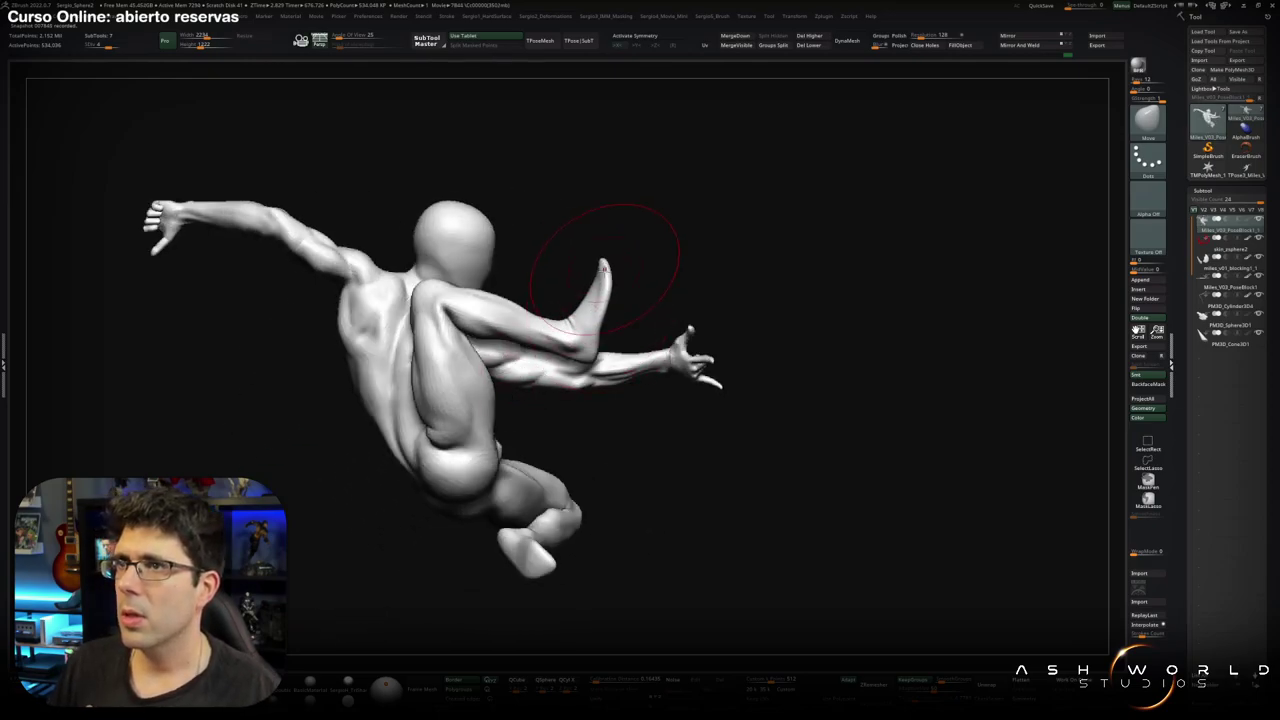
drag(571, 400, 594, 358)
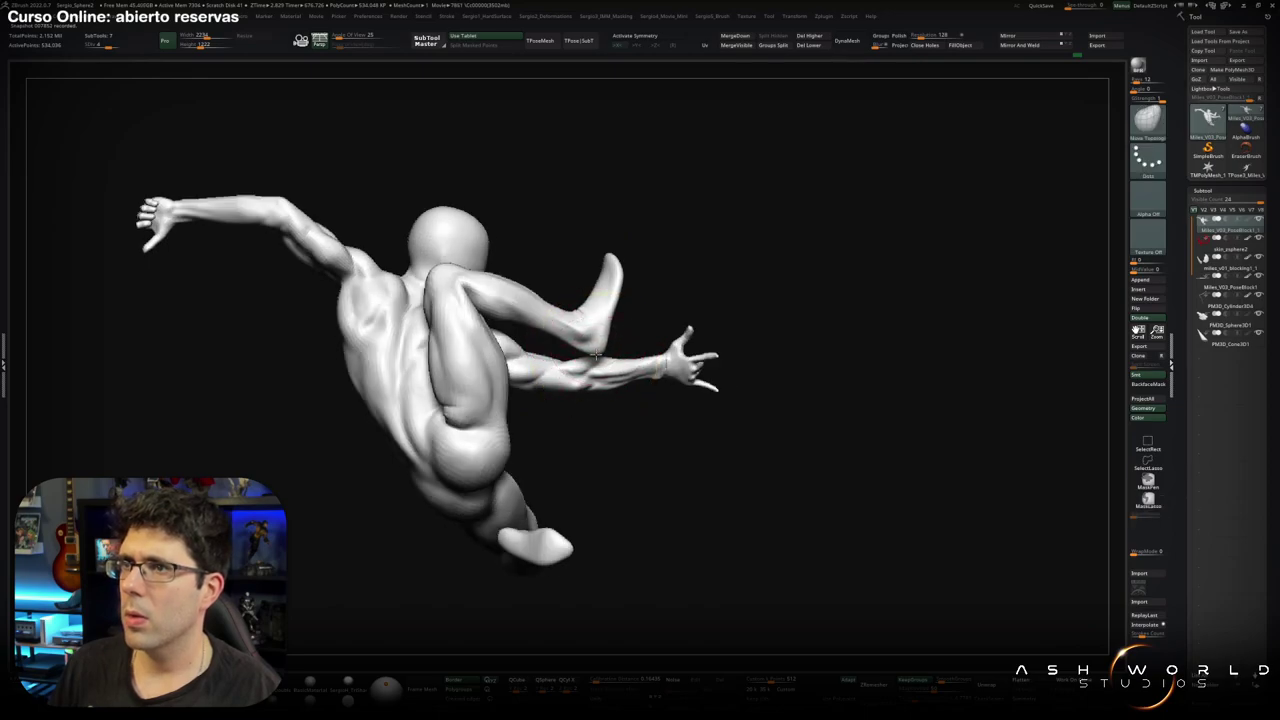
right_drag(524, 318, 505, 318)
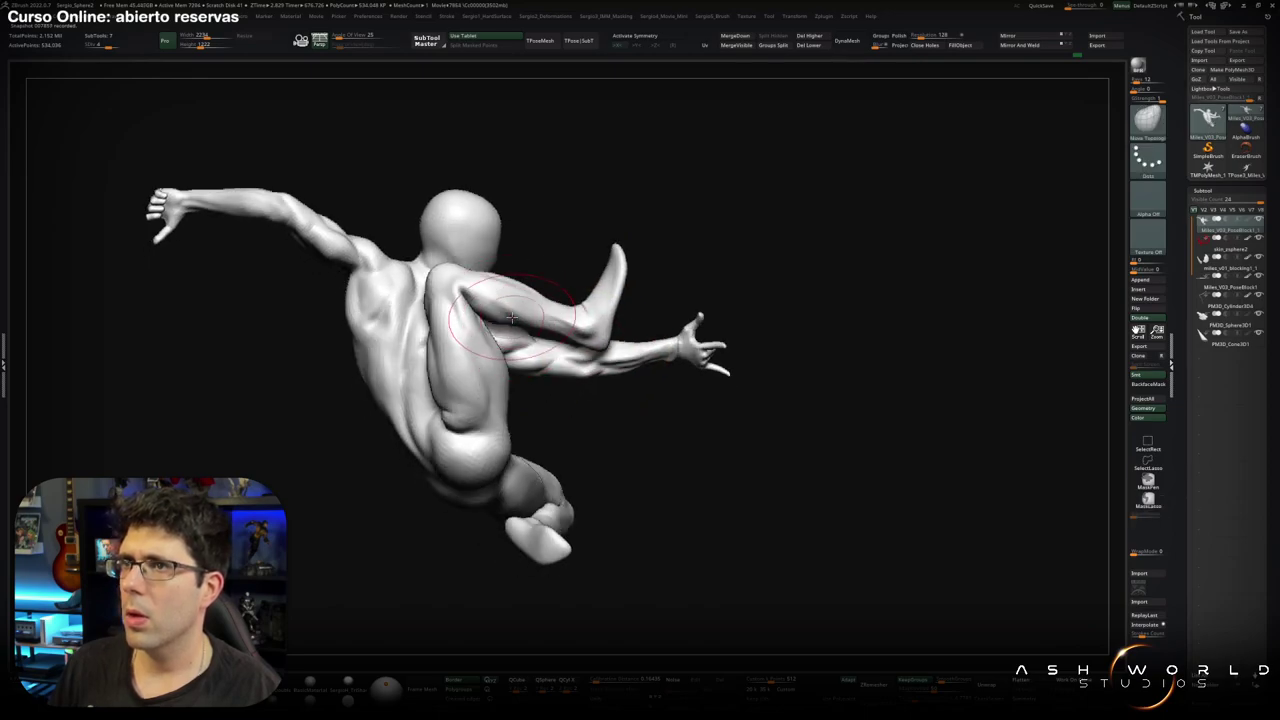
drag(511, 317, 509, 321)
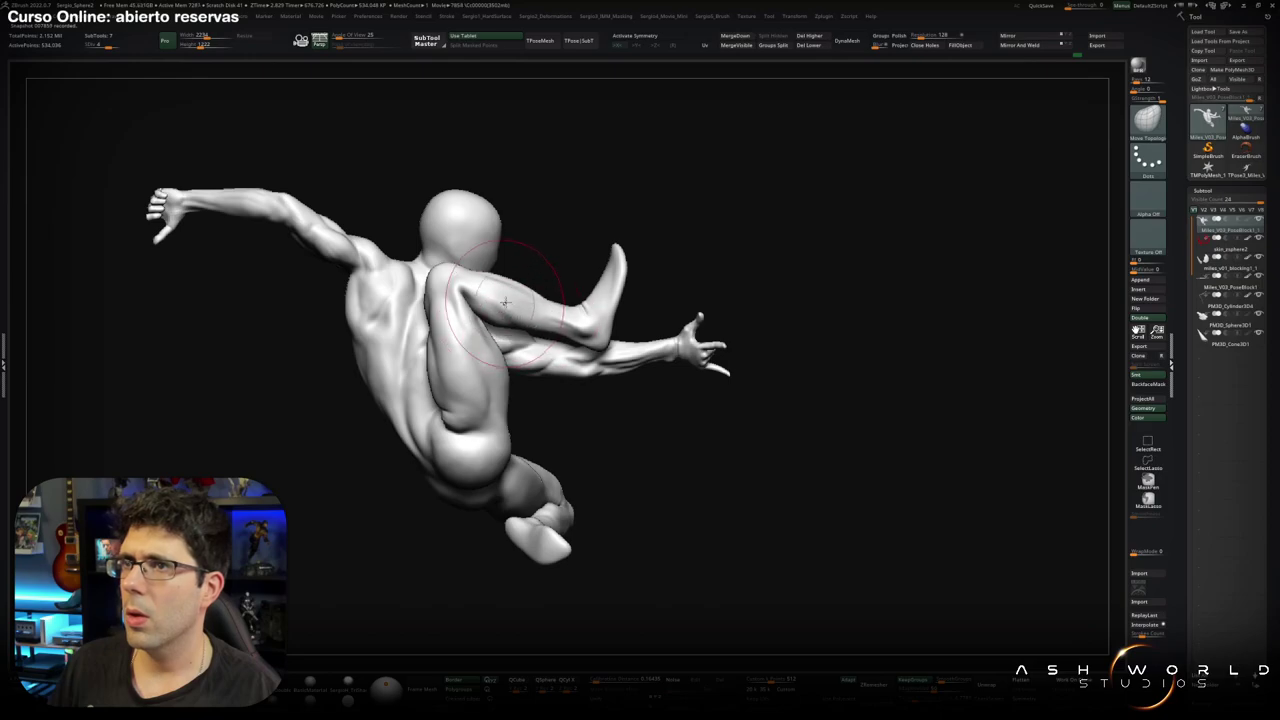
right_drag(510, 291, 500, 286)
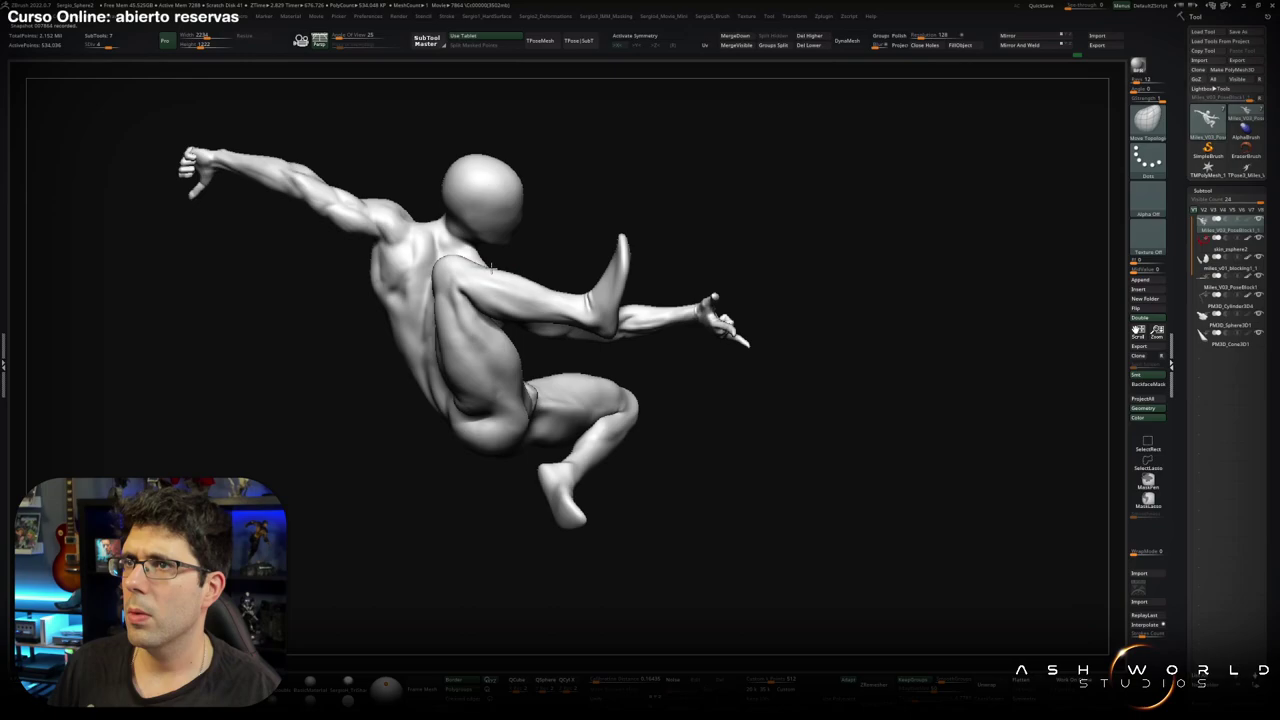
mouse_move(490, 266)
right_down()
mouse_move(492, 301)
mouse_move(455, 298)
right_up()
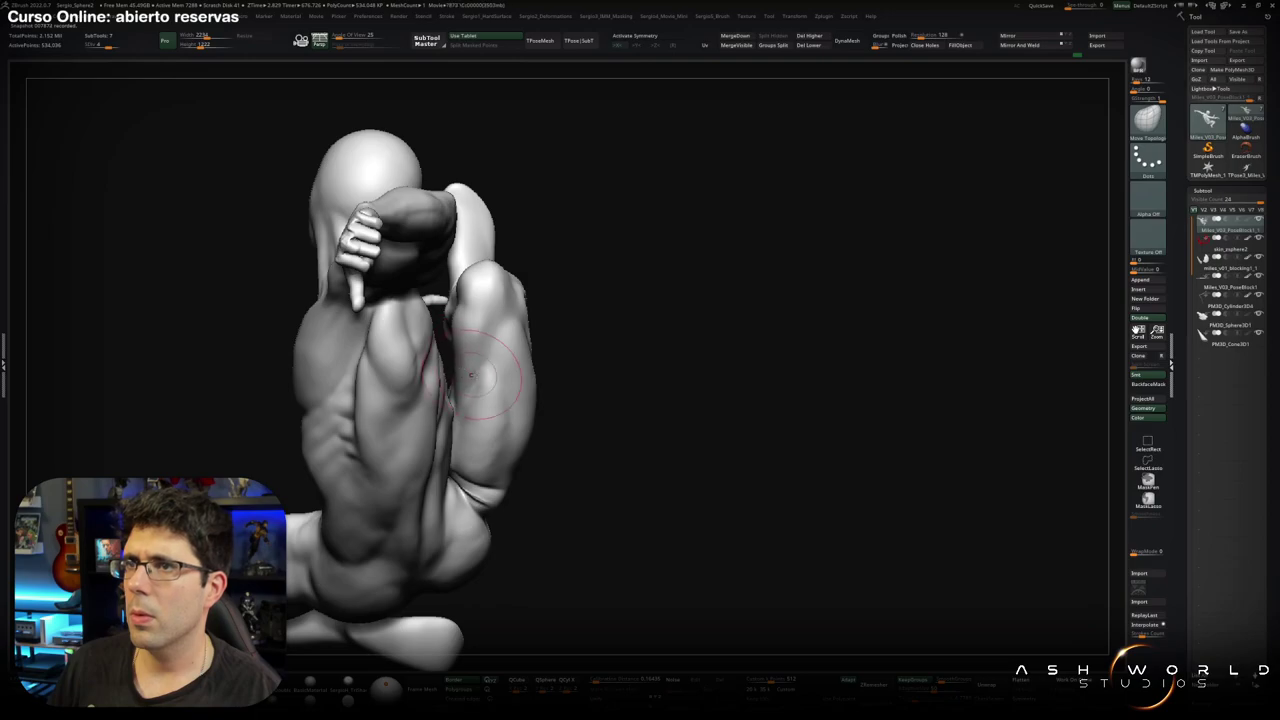
mouse_move(470, 375)
right_down()
mouse_move(528, 271)
mouse_move(443, 351)
right_up()
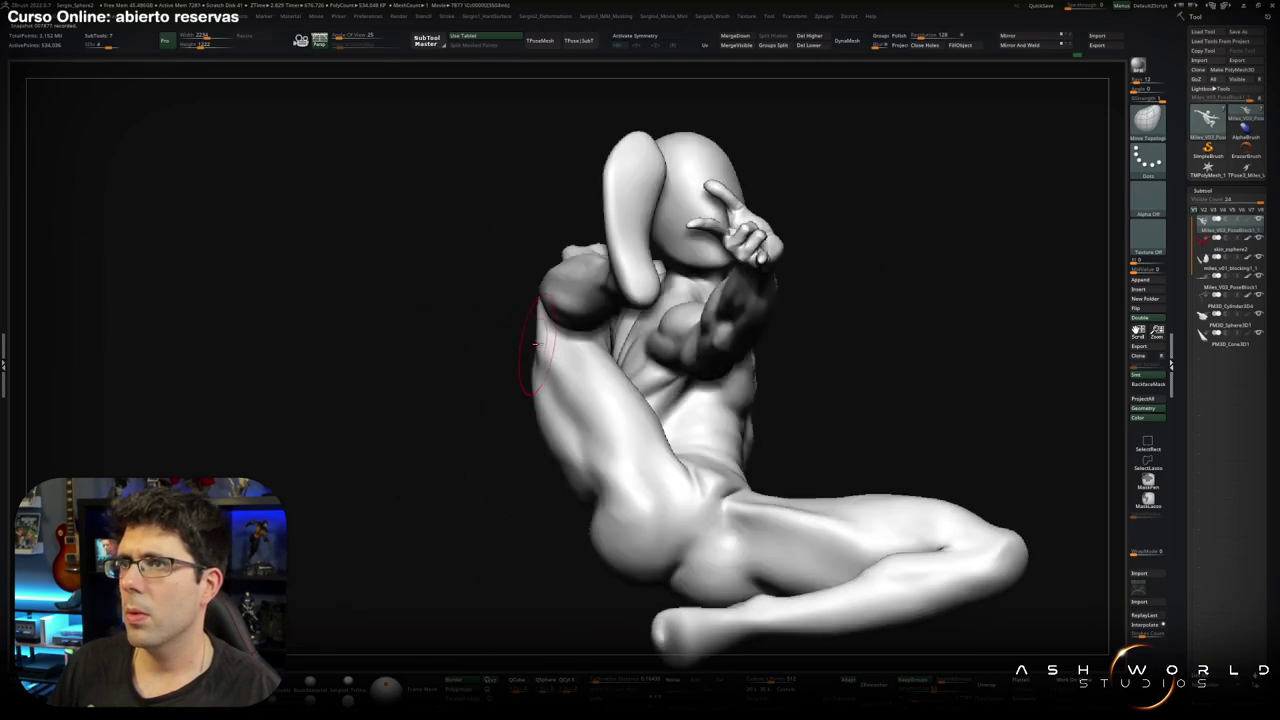
mouse_move(540, 372)
ctrl+right_down()
mouse_move(600, 400)
mouse_move(638, 380)
mouse_move(608, 363)
mouse_move(507, 432)
mouse_move(380, 420)
mouse_move(394, 432)
mouse_move(371, 442)
mouse_move(371, 475)
mouse_move(357, 457)
mouse_move(360, 514)
mouse_move(343, 430)
mouse_move(404, 407)
mouse_move(443, 428)
mouse_move(500, 428)
mouse_move(422, 442)
mouse_move(446, 435)
ctrl+right_up()
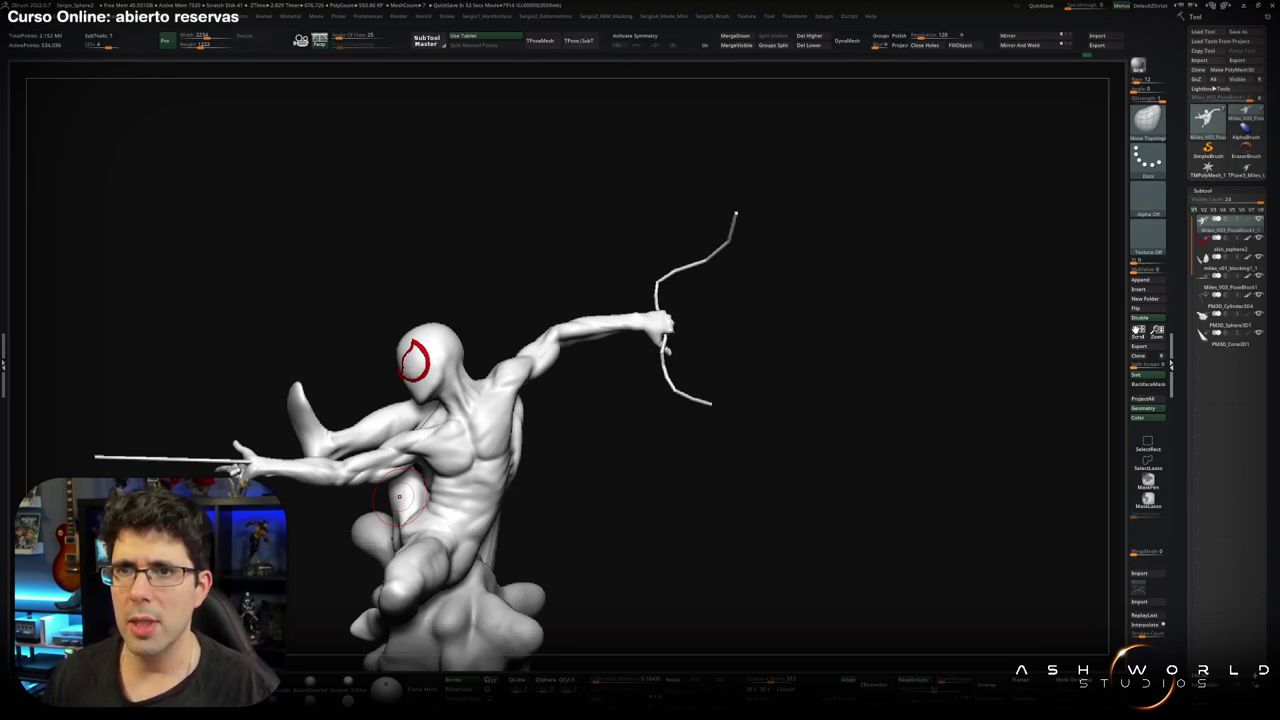
Zoom onto the head, isolate the eye piece, and show its Polyframe wireframe.
ctrl+right_drag(399, 496, 500, 500)
ctrl+shift+click(506, 491)
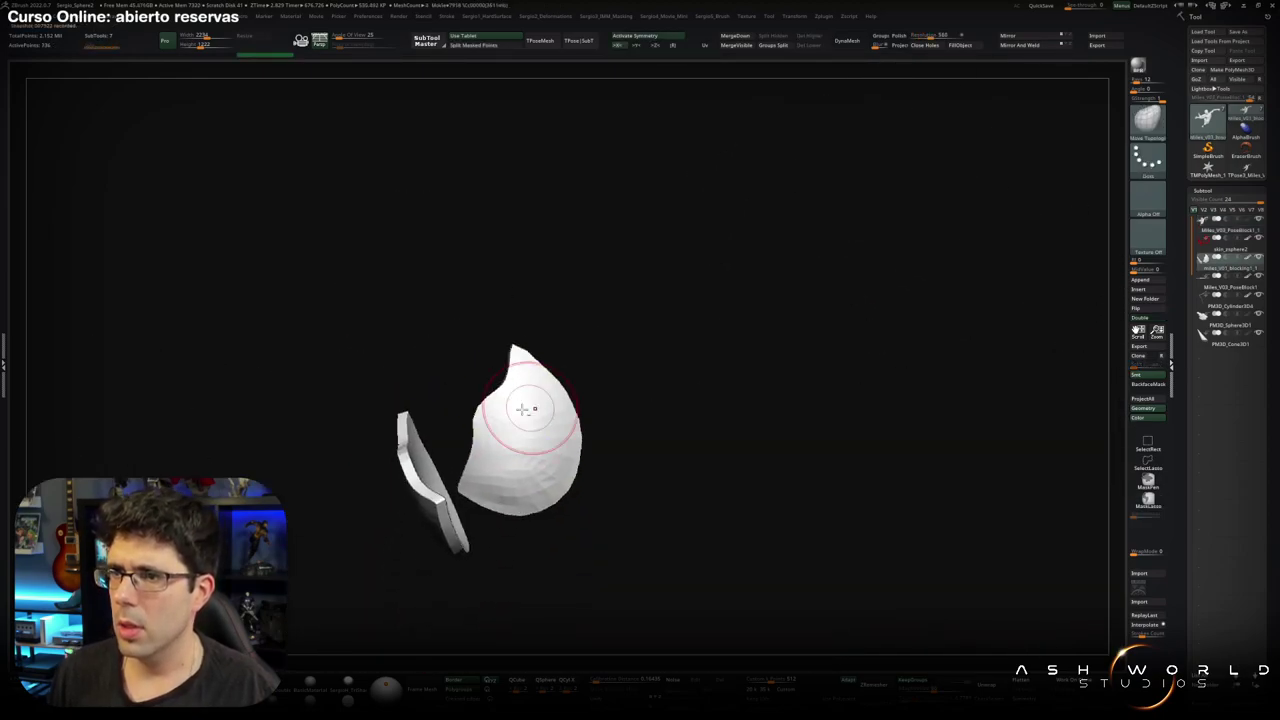
right_drag(522, 409, 527, 485)
key(shift+f)
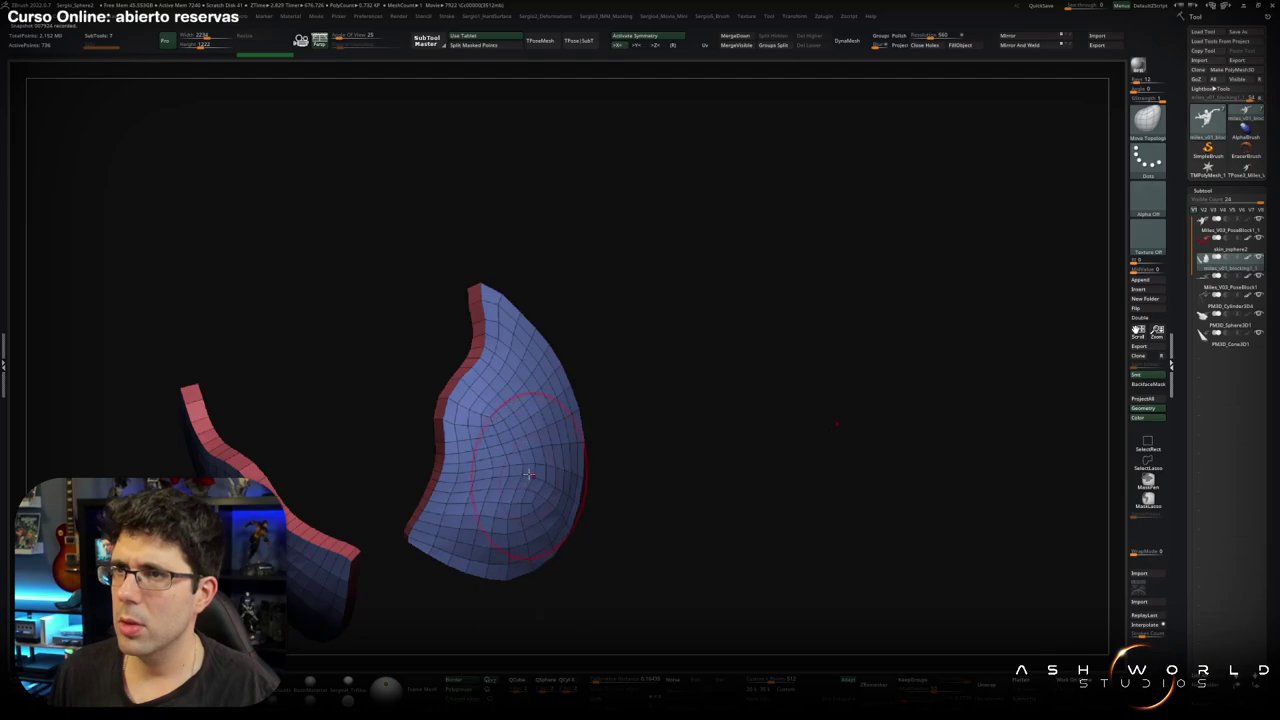
Enable Dynamic Subdiv on the eye piece with Always YES, then hide Polyframe.
key(space)
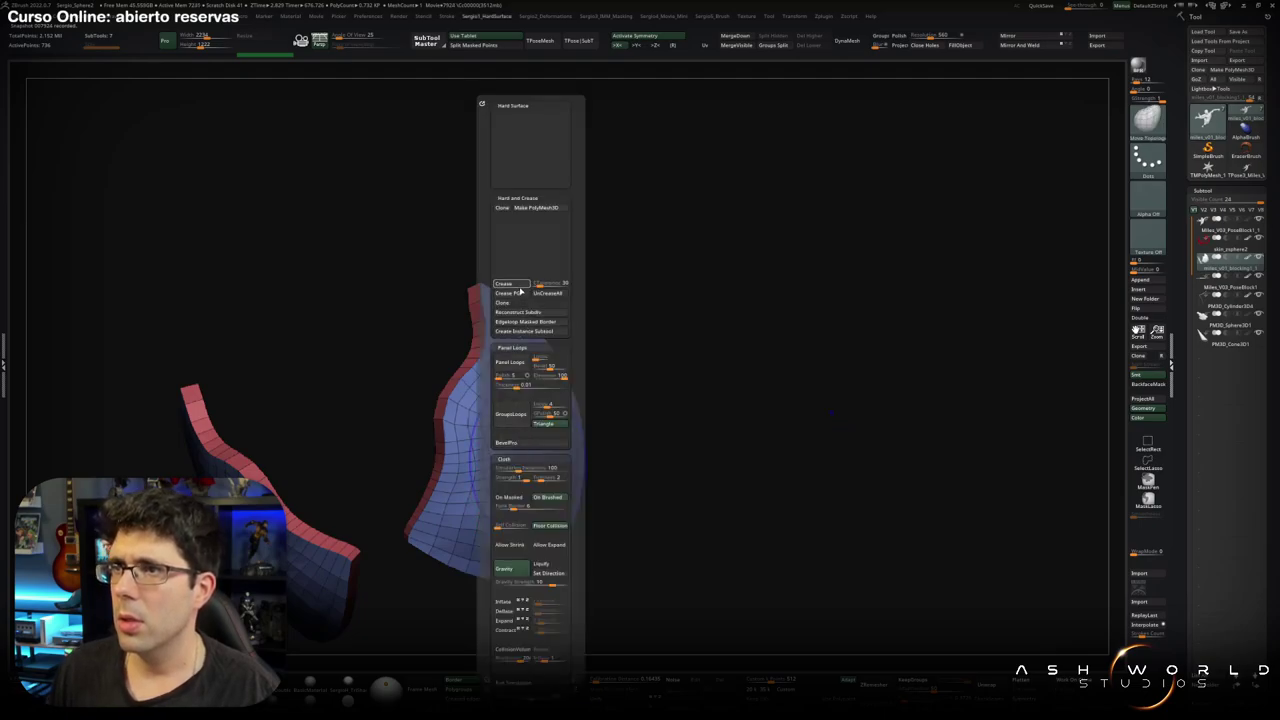
right_drag(519, 289, 492, 406)
key(d)
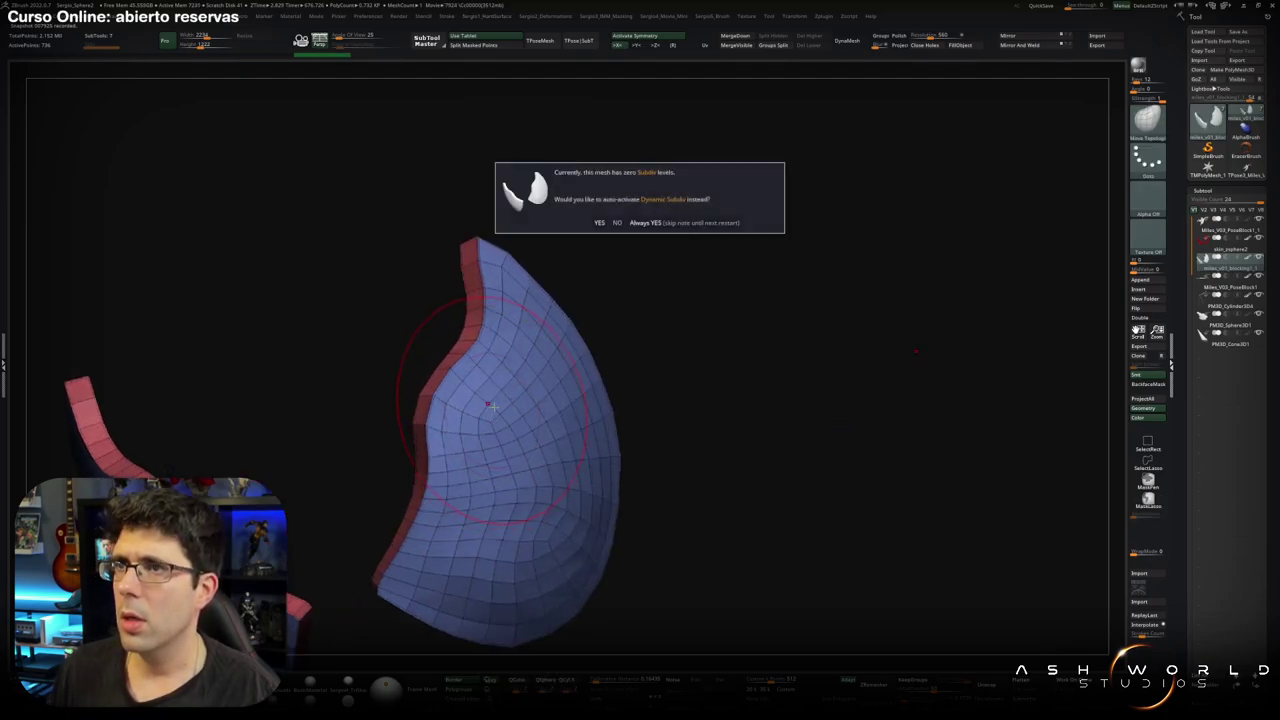
click(657, 222)
key(shift+f)
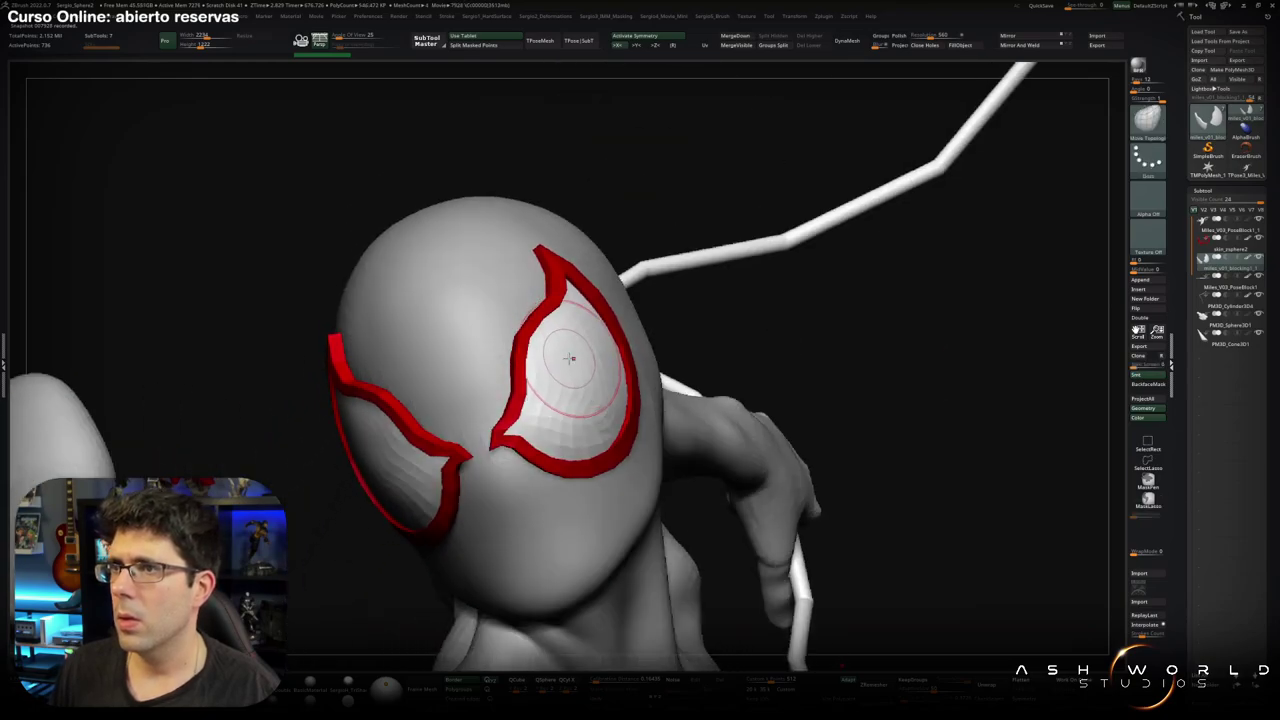
Apply Dynamic Subdiv to the red eye outline and inspect it from several angles.
key(ctrl+d)
key(ctrl+d)
key(ctrl+d)
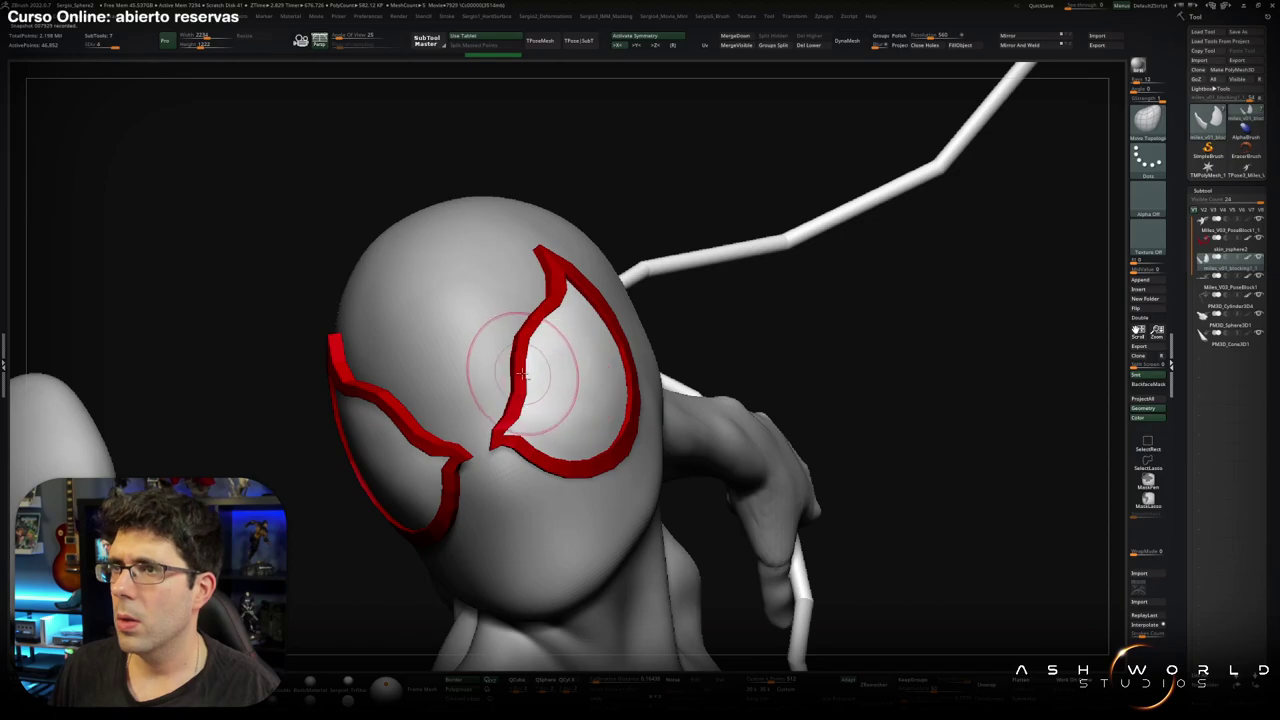
right_drag(521, 372, 590, 354)
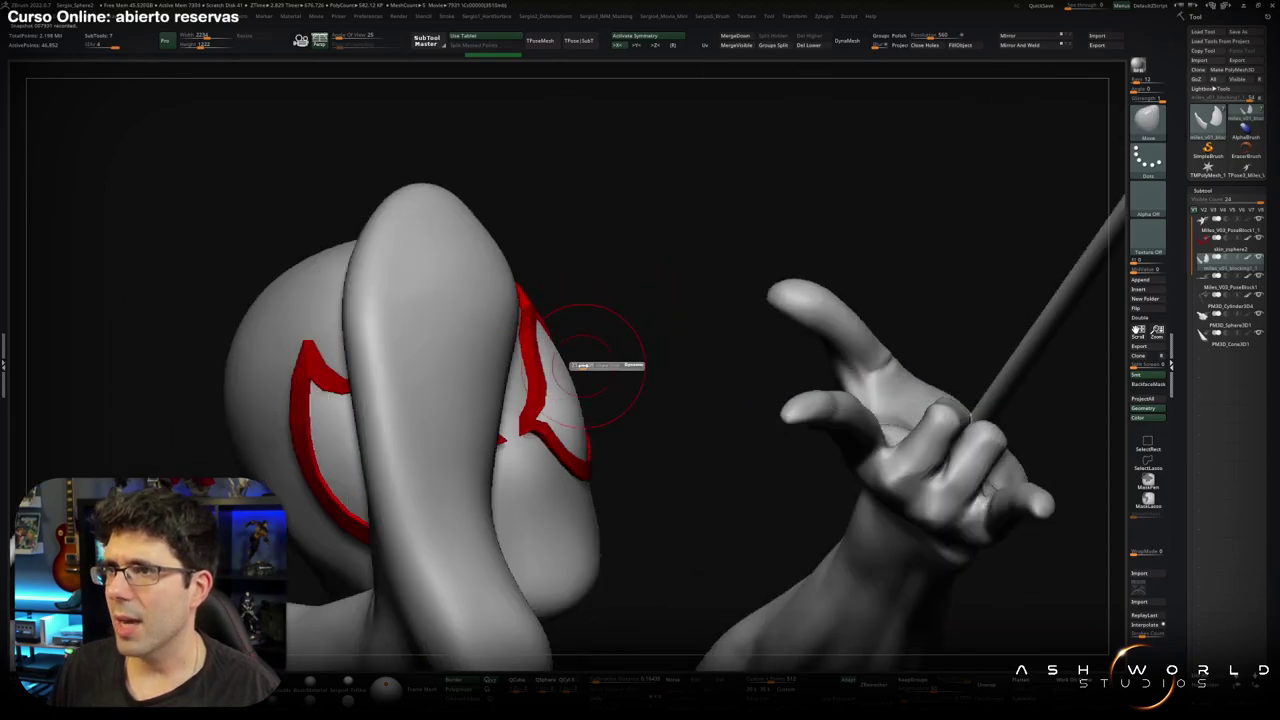
alt+click(568, 393)
mouse_move(572, 375)
right_down()
mouse_move(586, 363)
mouse_move(575, 385)
mouse_move(569, 362)
right_up()
right_drag(562, 350, 542, 348)
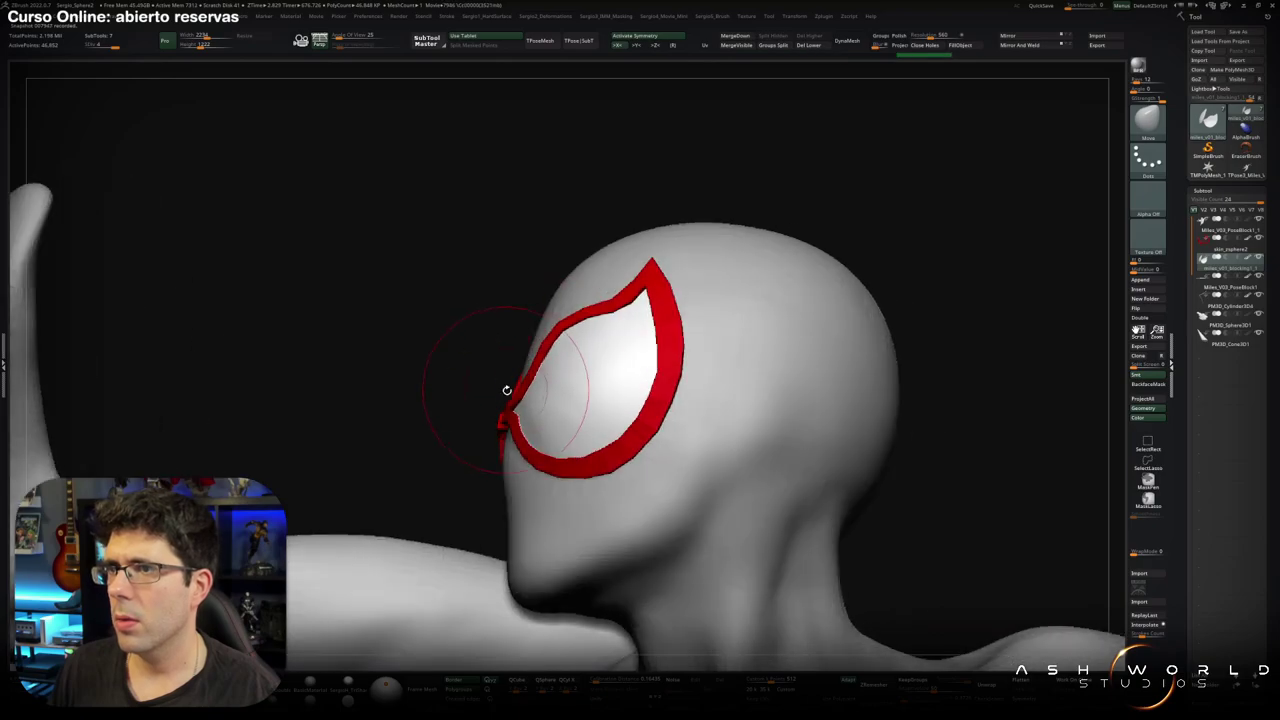
mouse_move(507, 390)
right_down()
mouse_move(613, 374)
mouse_move(608, 390)
mouse_move(550, 380)
mouse_move(550, 358)
mouse_move(583, 332)
mouse_move(533, 367)
mouse_move(540, 395)
mouse_move(560, 400)
mouse_move(565, 375)
mouse_move(550, 272)
right_up()
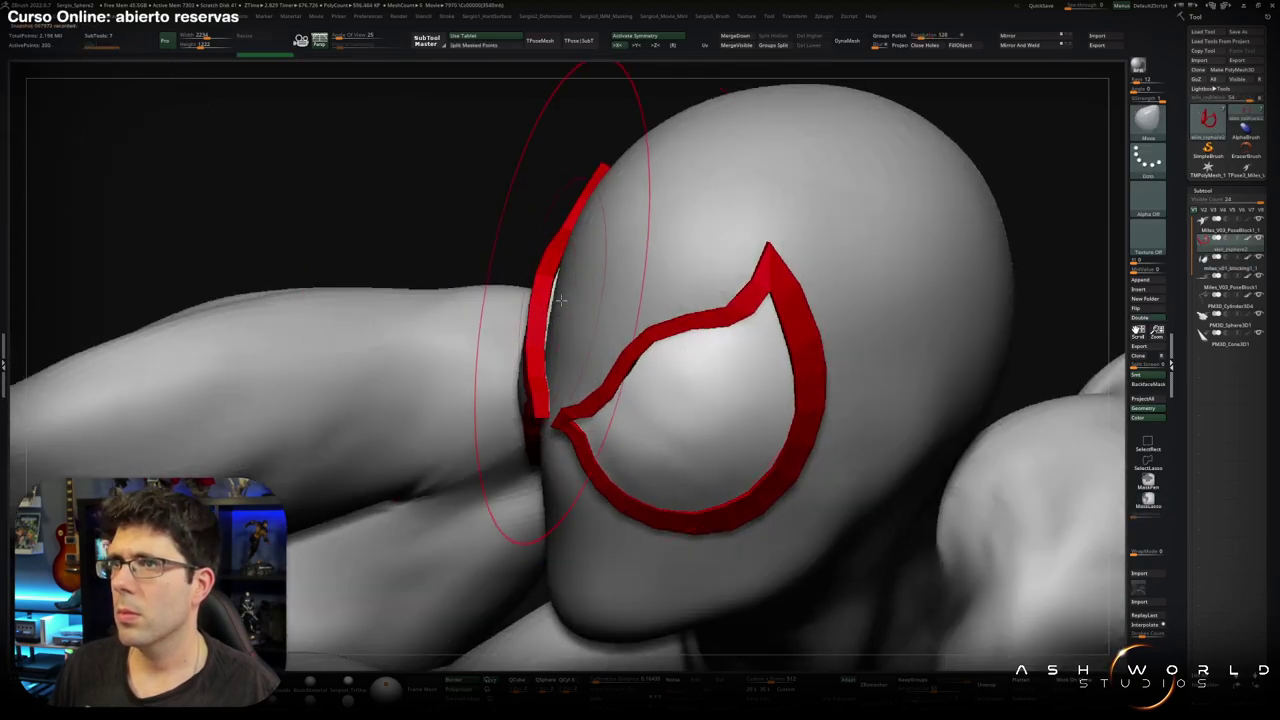
Enlarge the Draw Size and hide most of the body around the head.
key(])
key(])
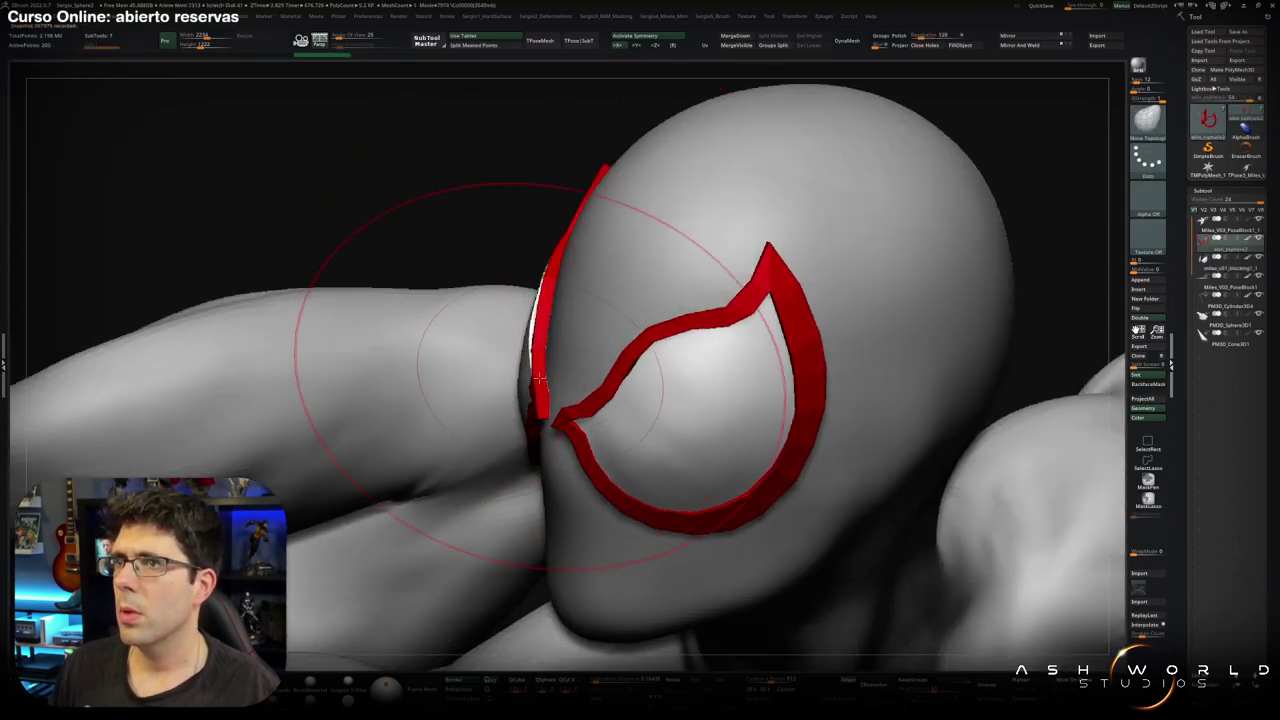
right_drag(548, 344, 589, 290)
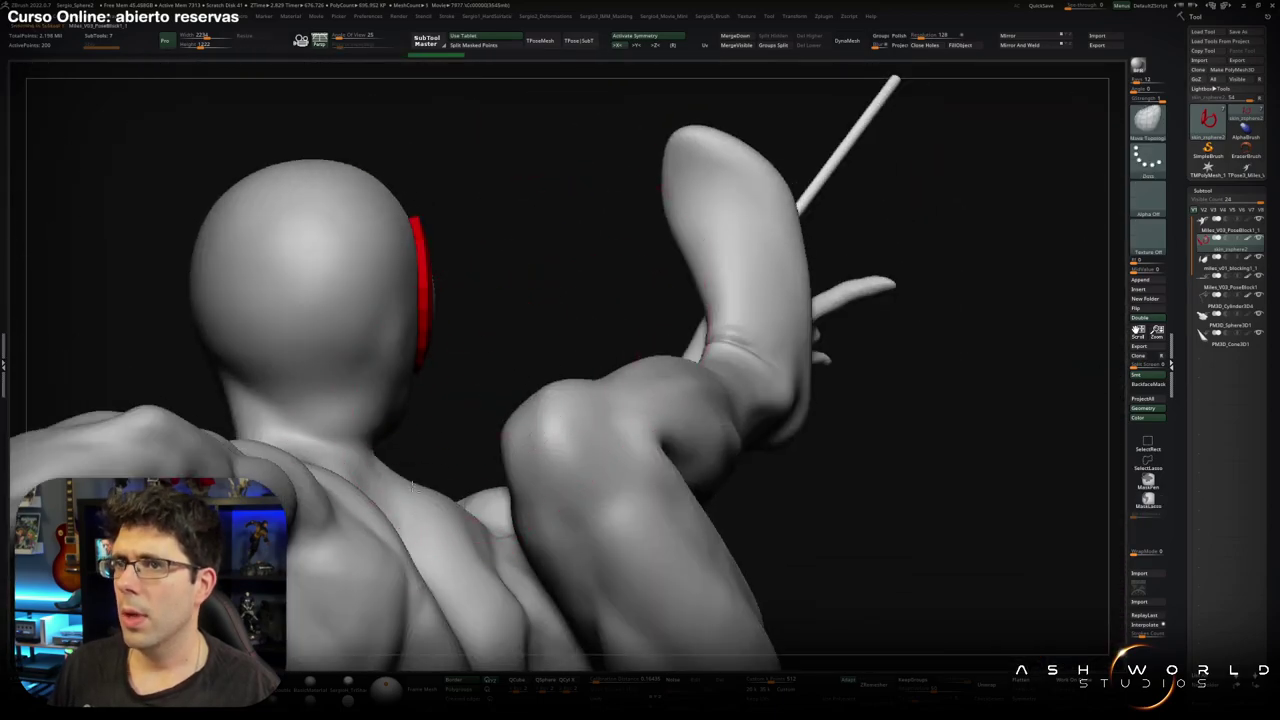
mouse_move(411, 487)
alt+right_down()
mouse_move(480, 400)
mouse_move(520, 380)
alt+right_up()
mouse_move(450, 300)
ctrl+shift+mouse_down()
mouse_move(533, 385)
mouse_move(493, 462)
ctrl+shift+mouse_up()
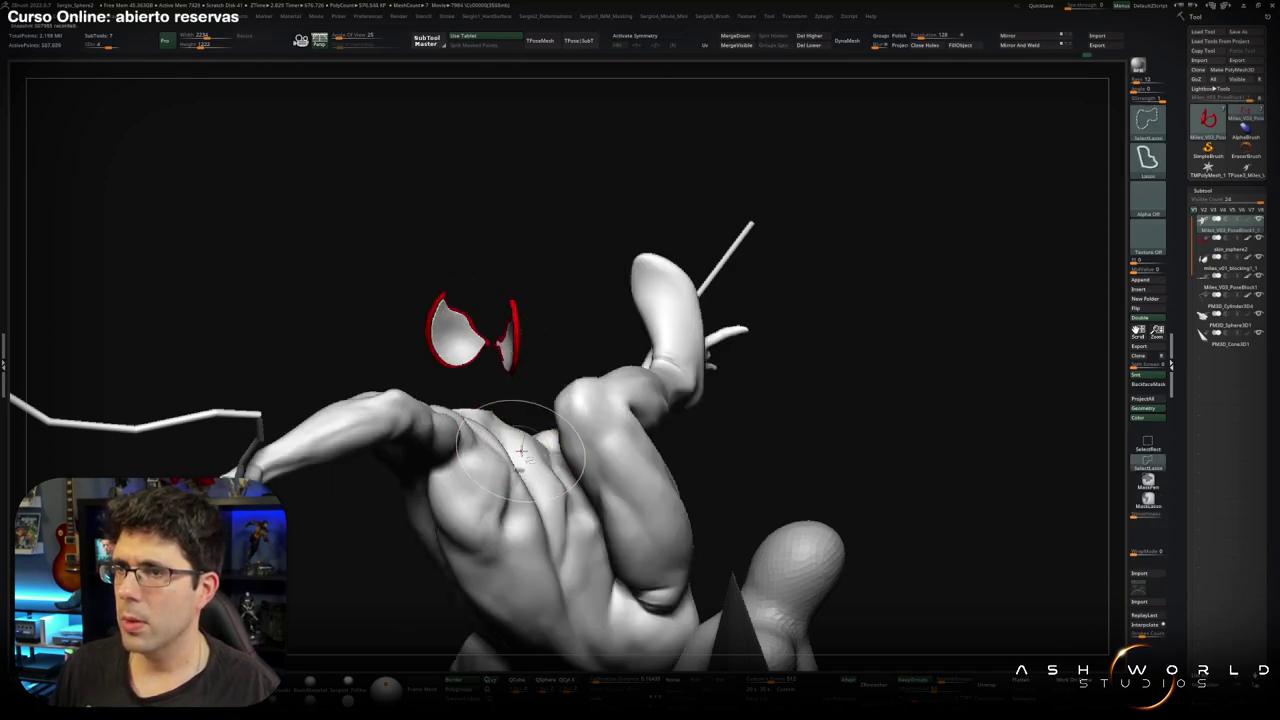
Hide the arms by polygroup, leaving the head and torso visible, and frame the head.
ctrl+shift+click(526, 453)
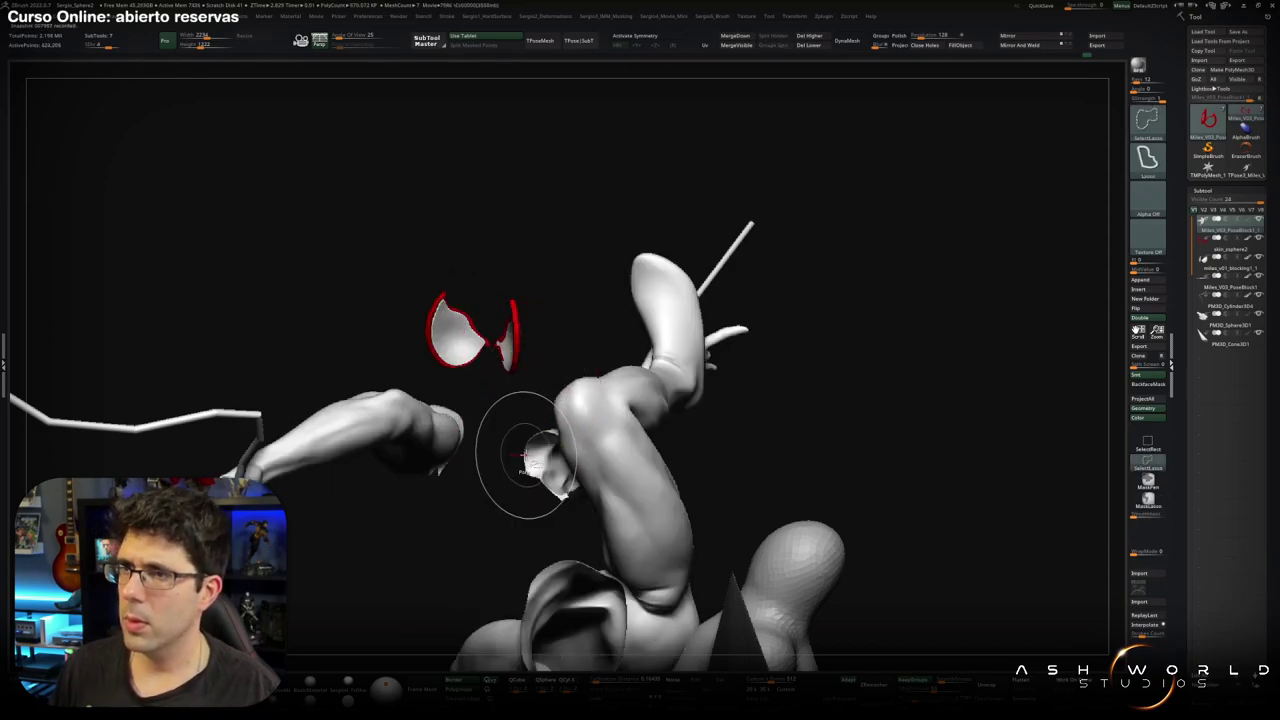
ctrl+shift+click(565, 305)
drag(534, 360, 510, 317)
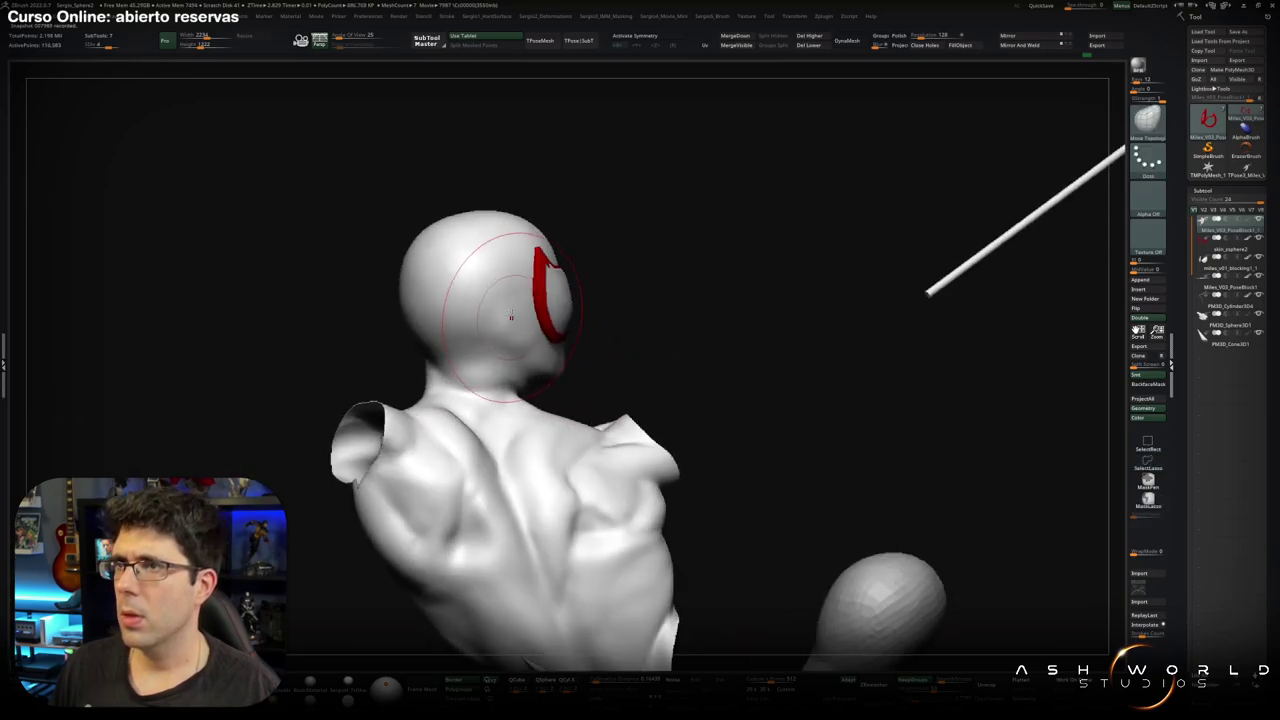
scroll(540, 300, up, 3)
scroll(545, 300, up, 3)
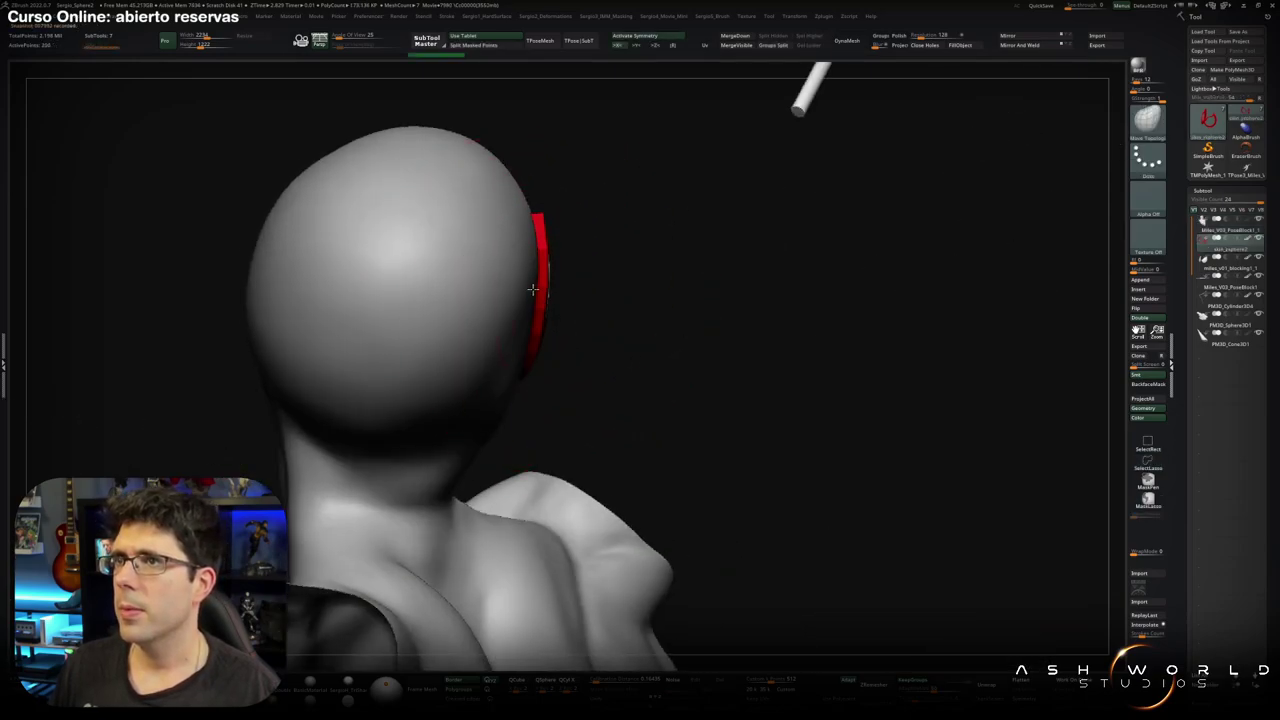
mouse_move(528, 313)
mouse_down()
mouse_move(543, 382)
mouse_move(585, 440)
mouse_up()
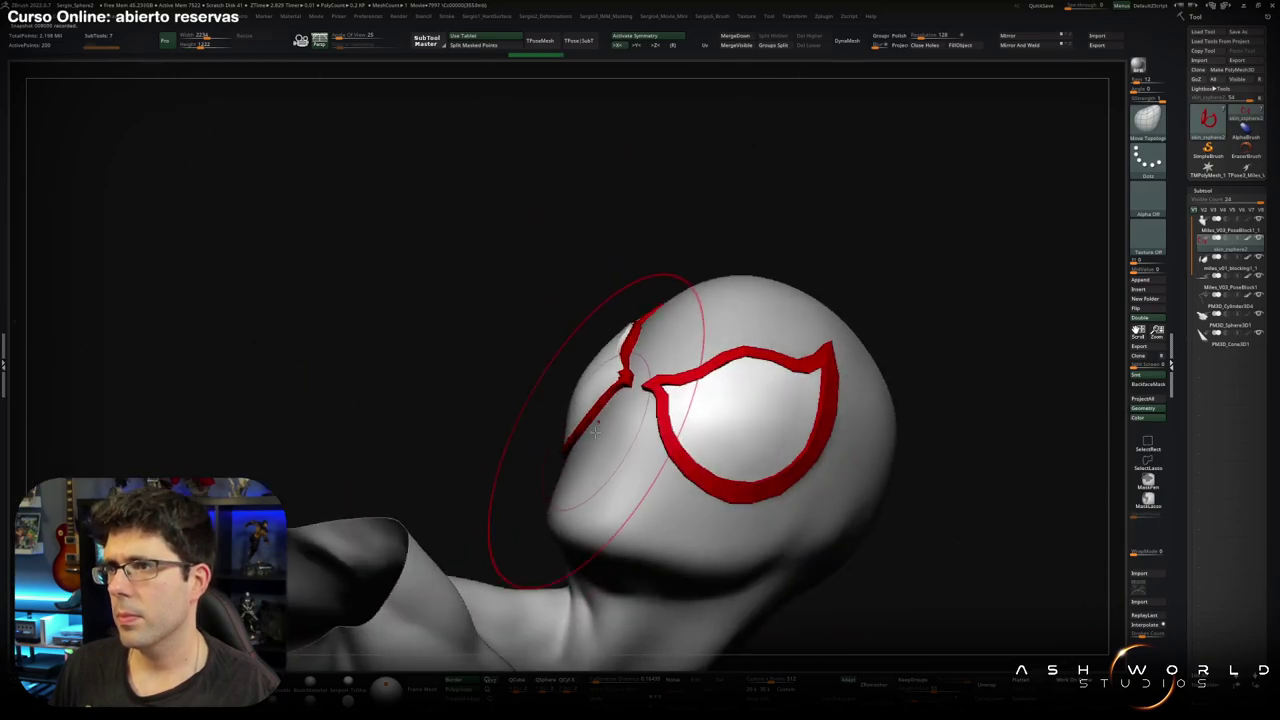
mouse_move(557, 486)
mouse_down()
mouse_move(614, 250)
mouse_move(646, 466)
mouse_move(649, 320)
mouse_up()
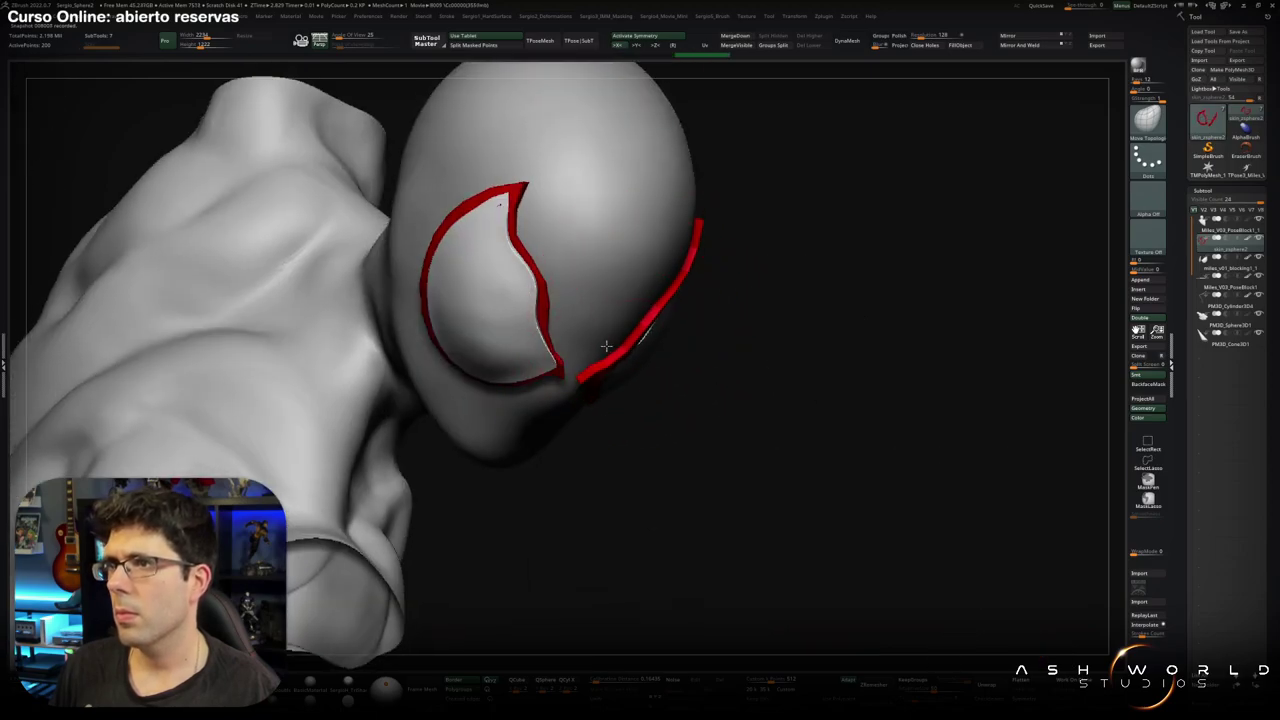
mouse_move(583, 361)
mouse_down()
mouse_move(580, 457)
mouse_move(599, 331)
mouse_up()
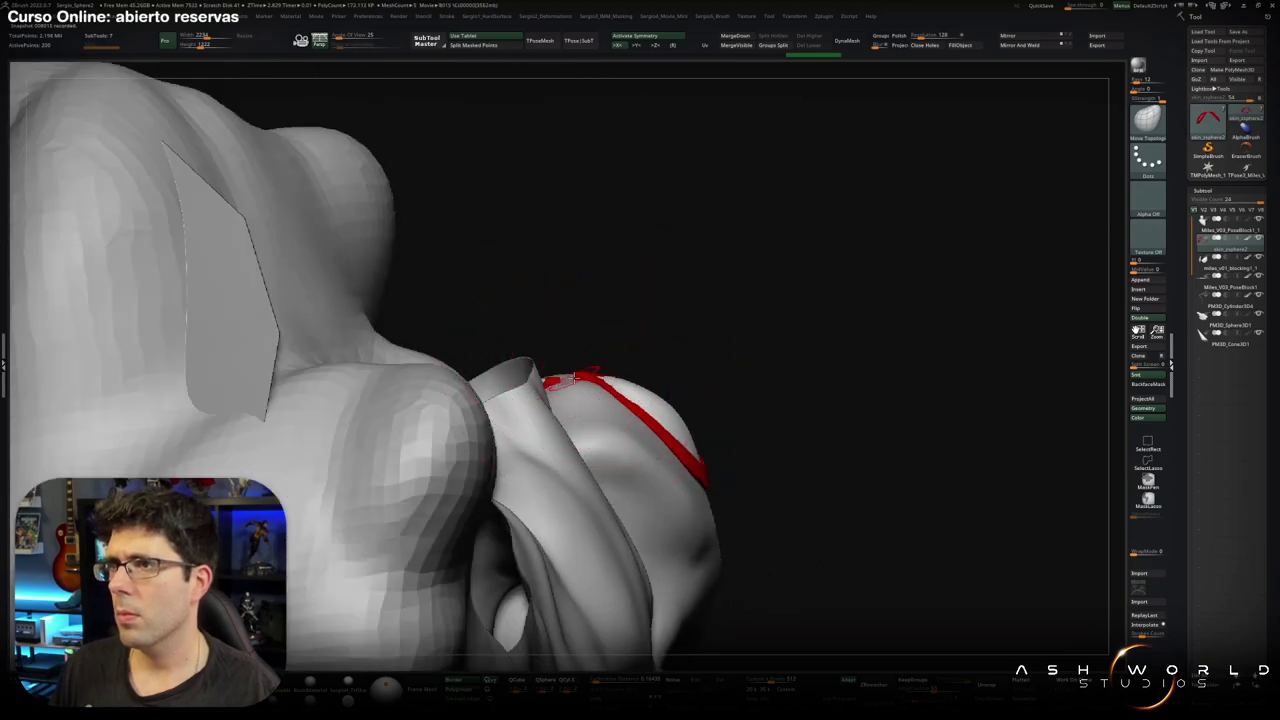
alt+drag(562, 381, 566, 384)
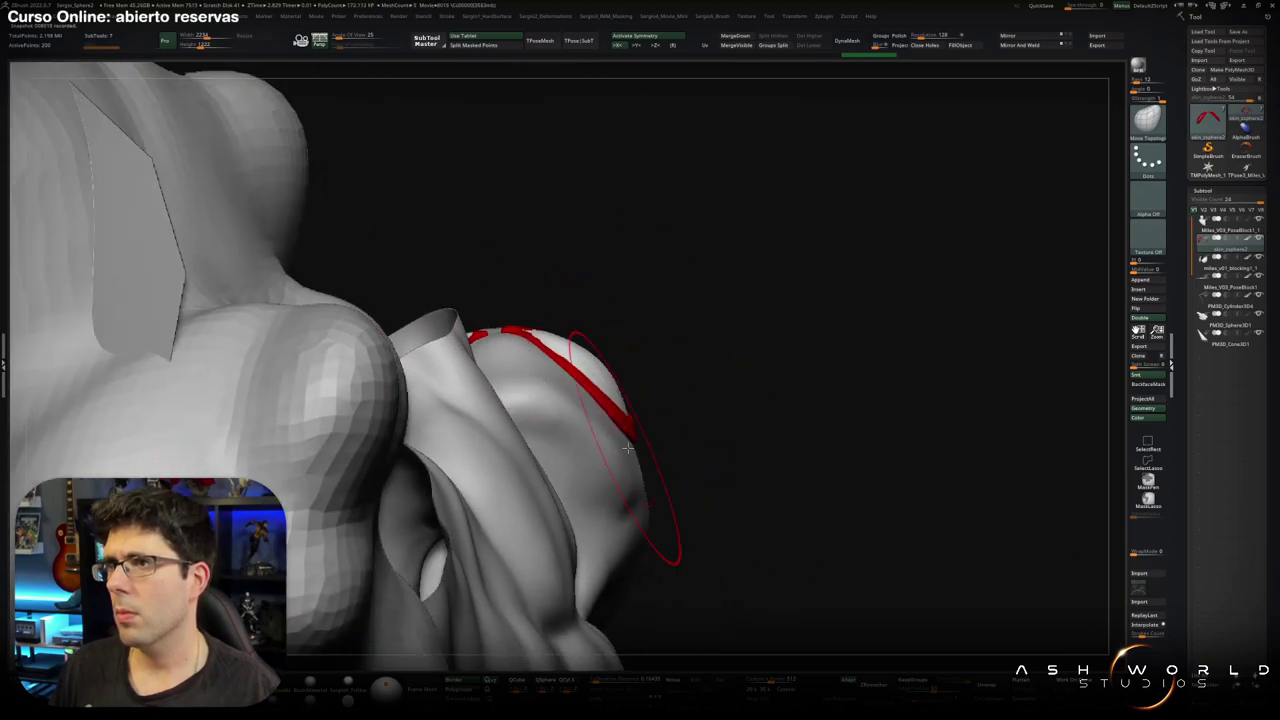
mouse_move(628, 448)
mouse_down()
mouse_move(626, 420)
mouse_move(560, 422)
mouse_up()
key(f)
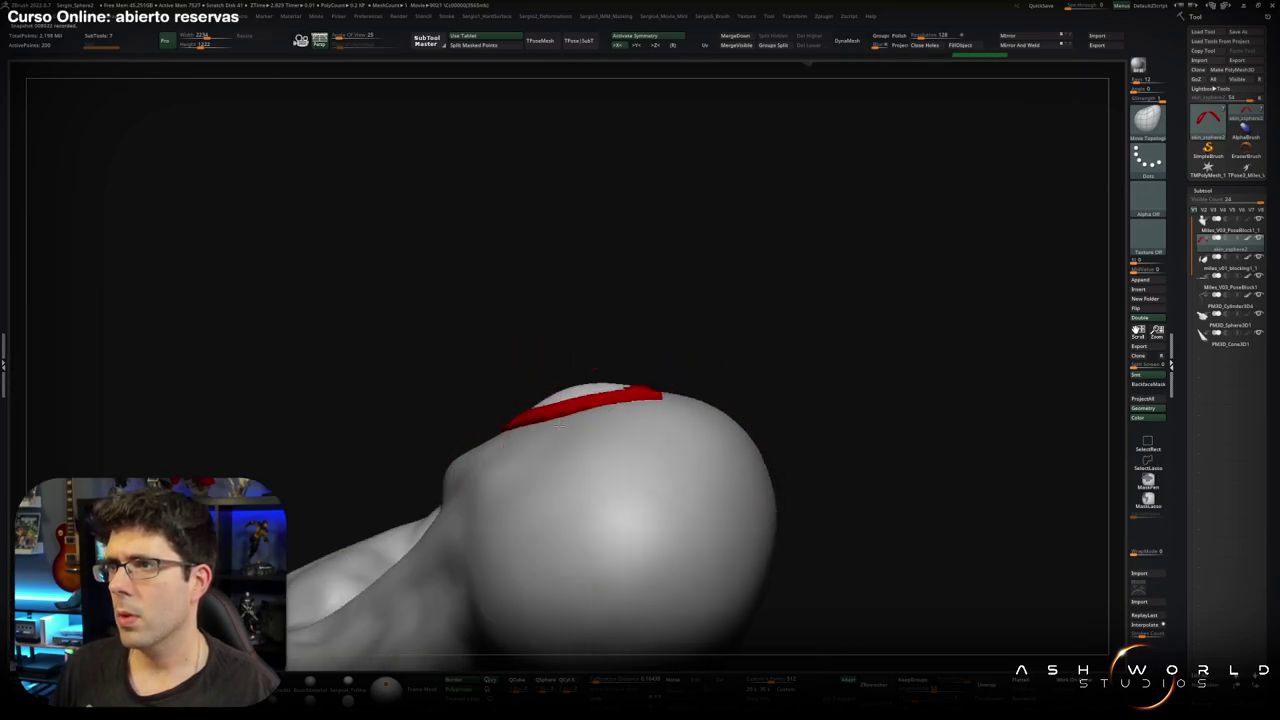
Enlarge the brush and orbit to check the eye outline edges from the side.
mouse_move(596, 371)
mouse_down()
mouse_move(652, 410)
mouse_move(718, 420)
mouse_move(608, 471)
mouse_move(608, 496)
mouse_move(652, 425)
mouse_move(614, 400)
mouse_move(657, 386)
mouse_move(660, 400)
mouse_up()
key(bracketright)
key(bracketright)
key(bracketright)
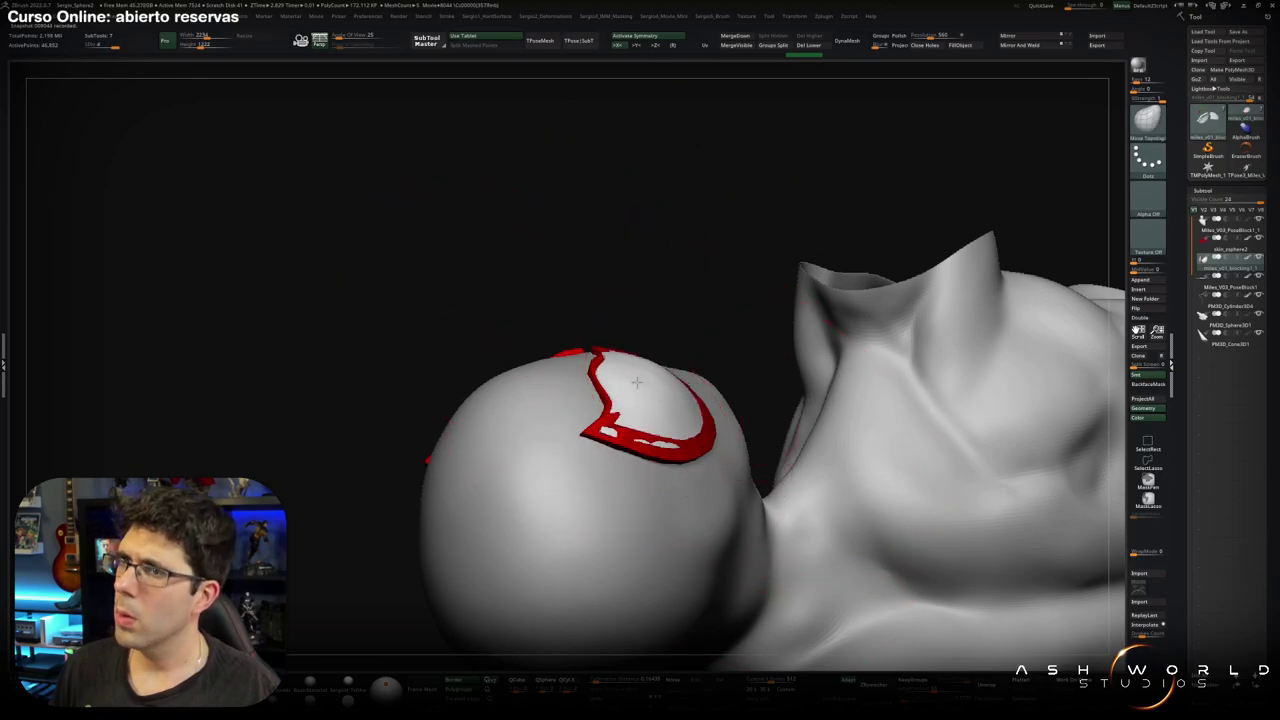
mouse_move(640, 380)
mouse_down()
mouse_move(619, 407)
mouse_move(666, 377)
mouse_move(622, 354)
mouse_move(587, 367)
mouse_up()
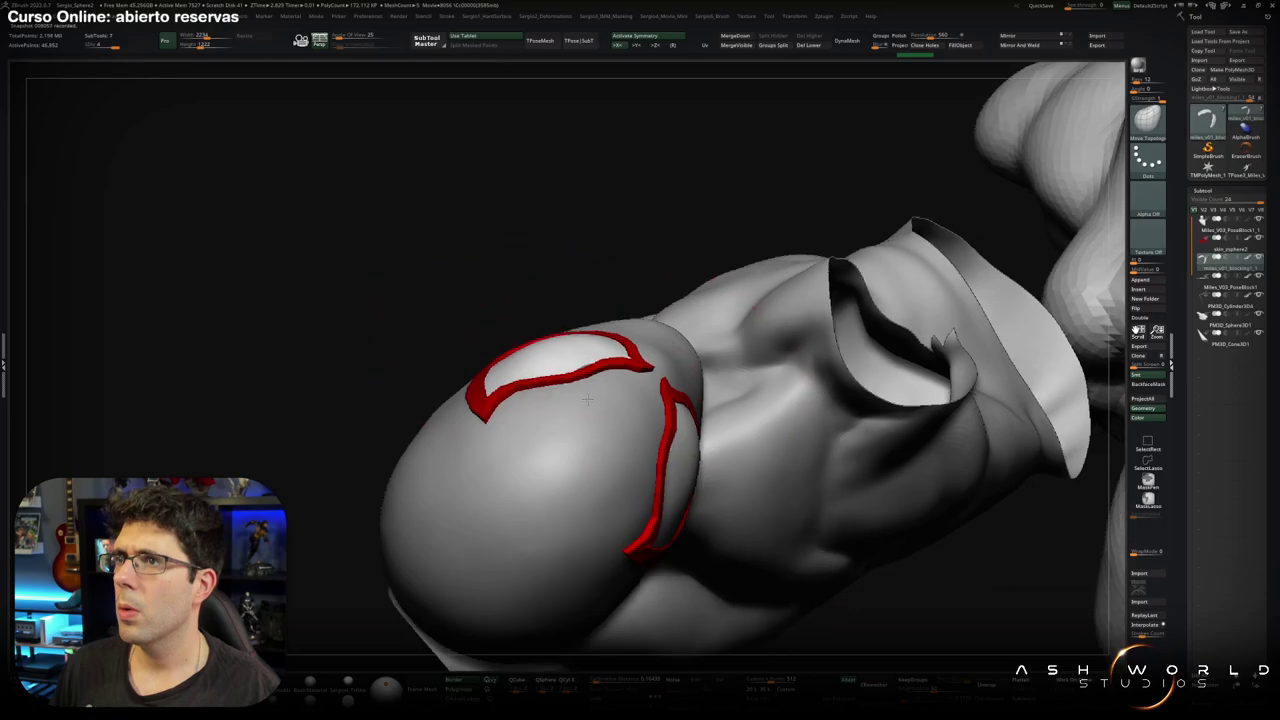
mouse_move(587, 367)
mouse_down()
mouse_move(578, 328)
mouse_move(578, 346)
mouse_move(526, 296)
mouse_move(524, 310)
mouse_up()
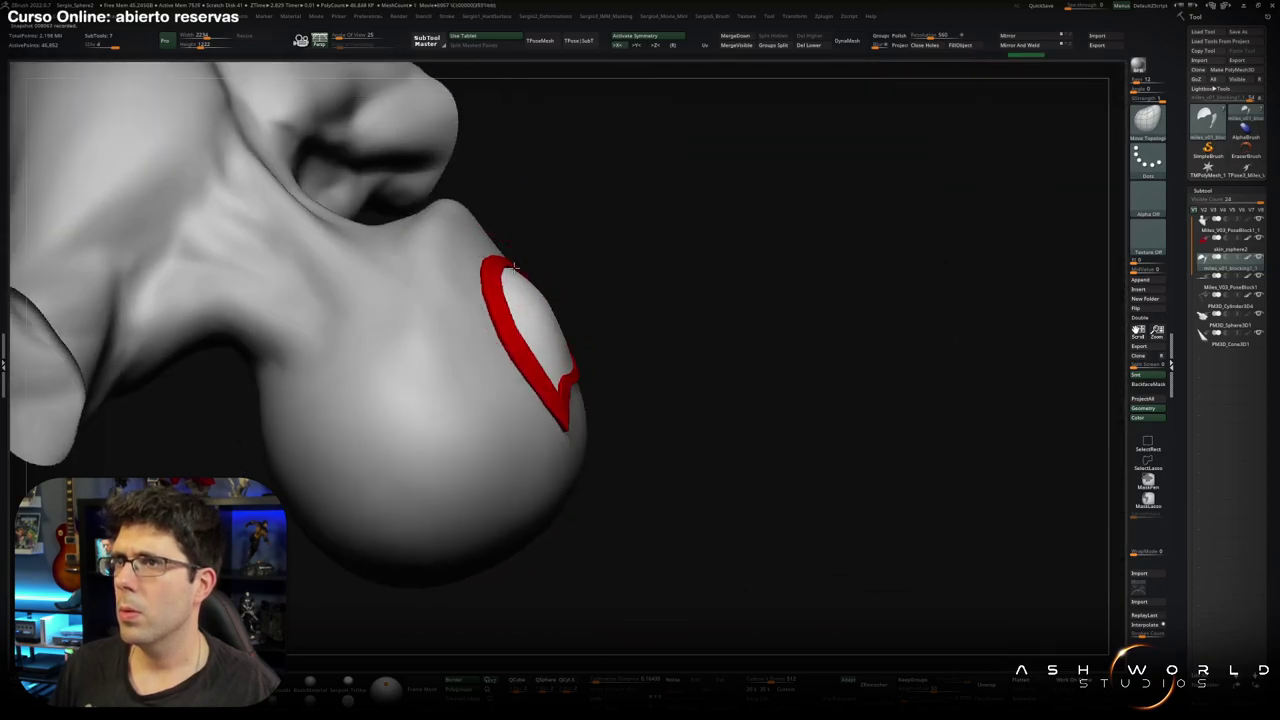
drag(514, 266, 557, 413)
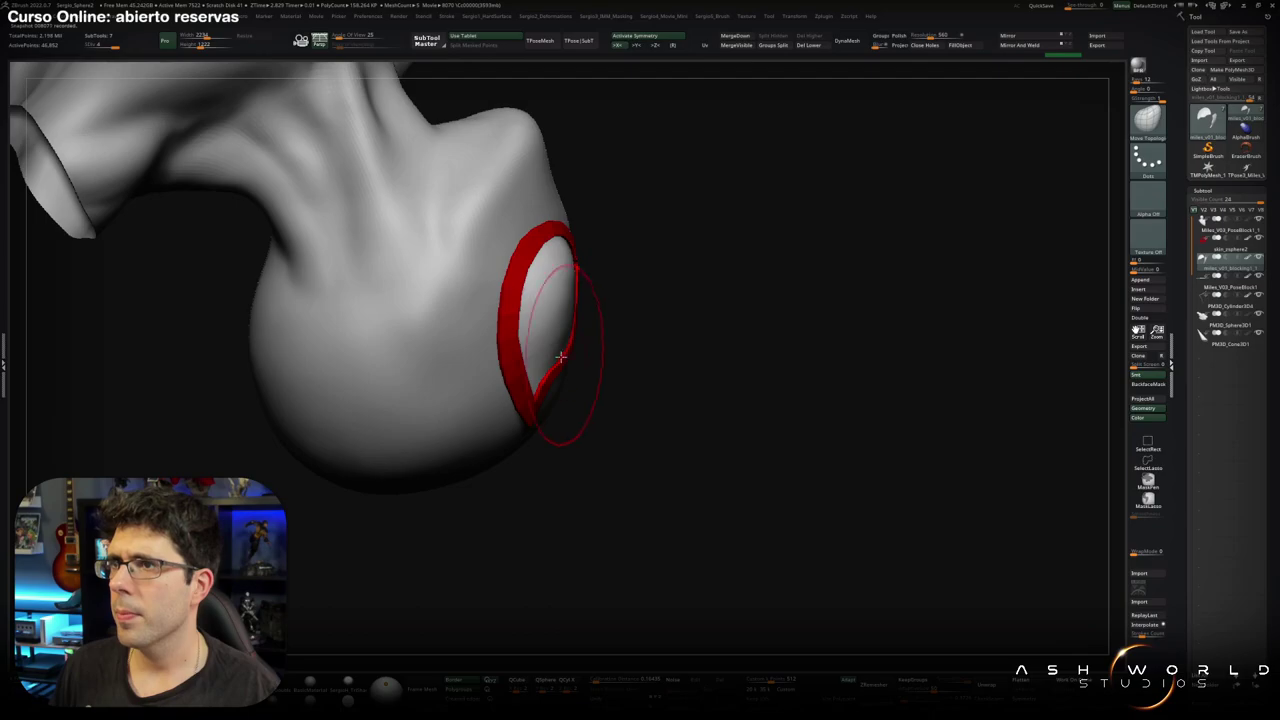
mouse_move(561, 356)
mouse_down()
mouse_move(545, 351)
mouse_move(567, 316)
mouse_move(589, 354)
mouse_move(606, 351)
mouse_move(590, 364)
mouse_up()
Enlarge the brush again and inspect both eye outlines from the front and below.
key(bracketright)
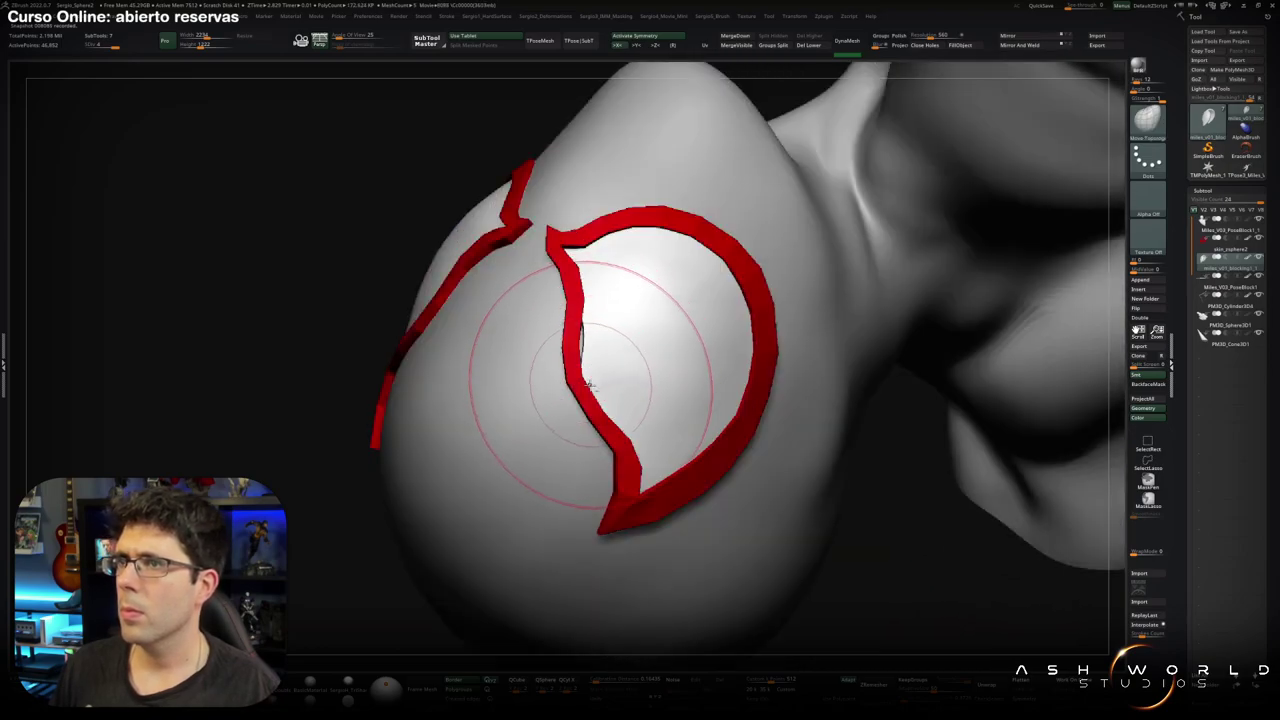
drag(580, 327, 592, 338)
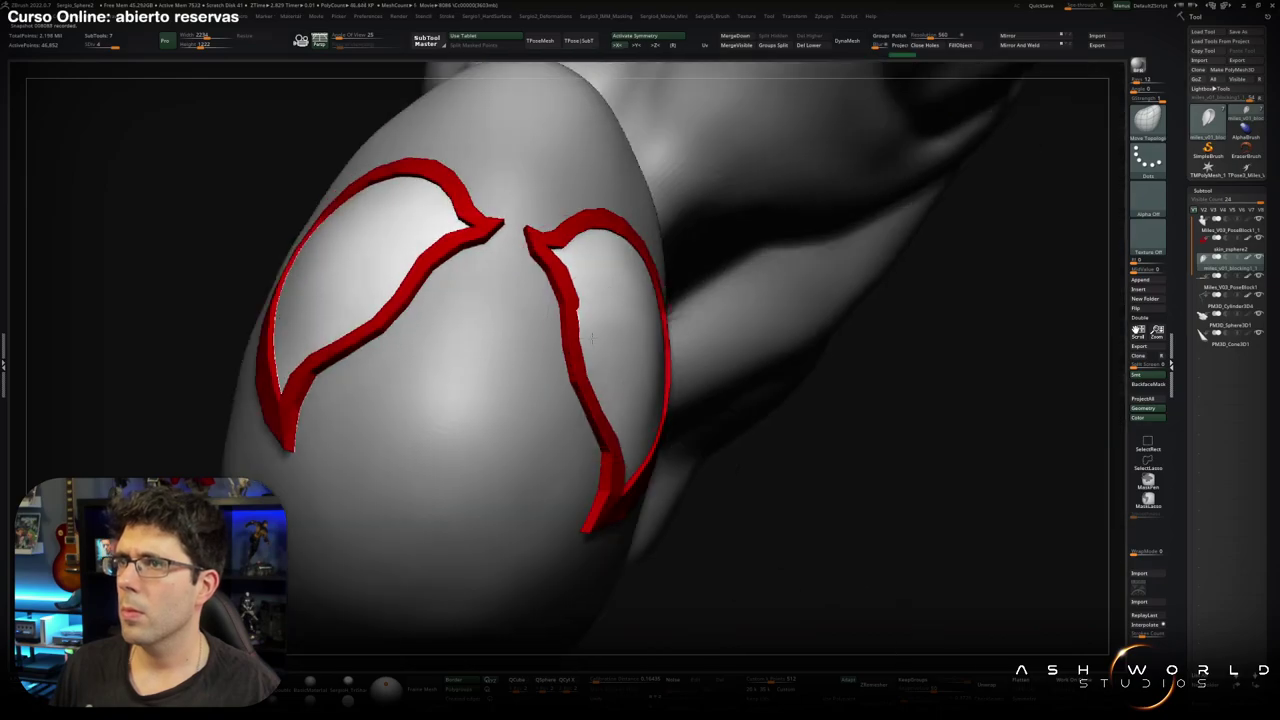
right_drag(565, 326, 594, 353)
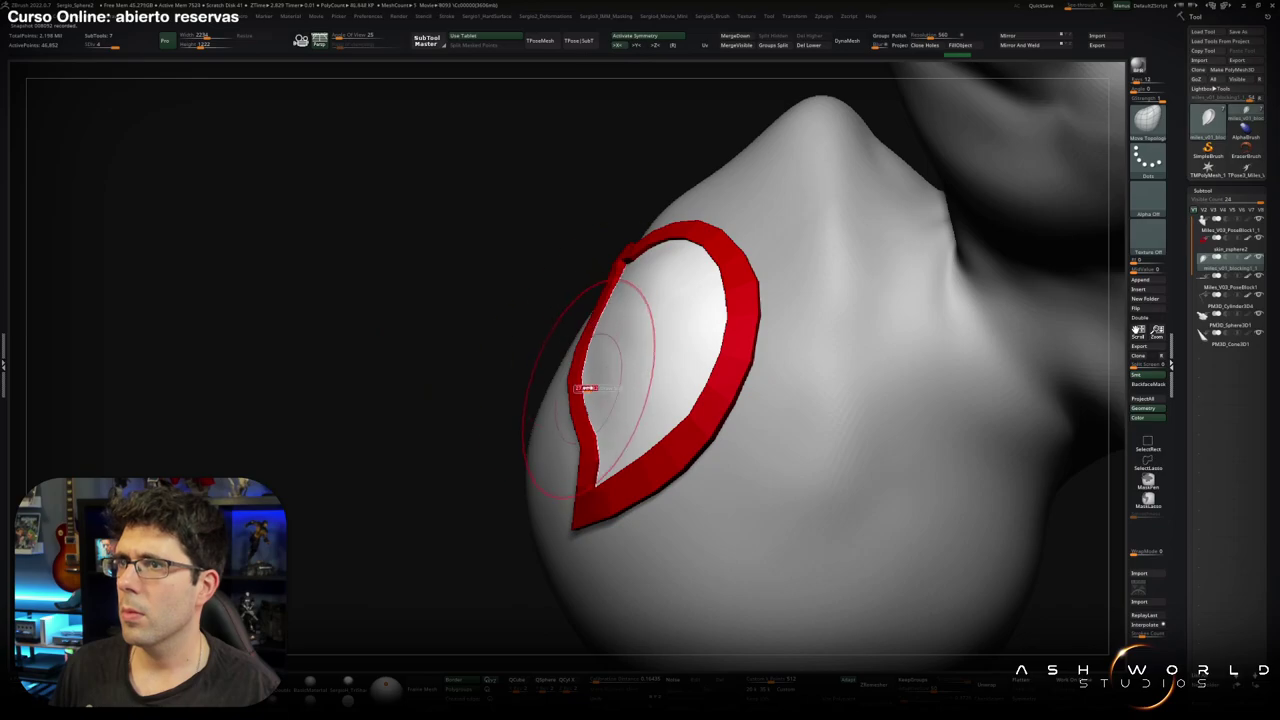
mouse_move(580, 408)
right_down()
mouse_move(592, 425)
mouse_move(559, 437)
right_up()
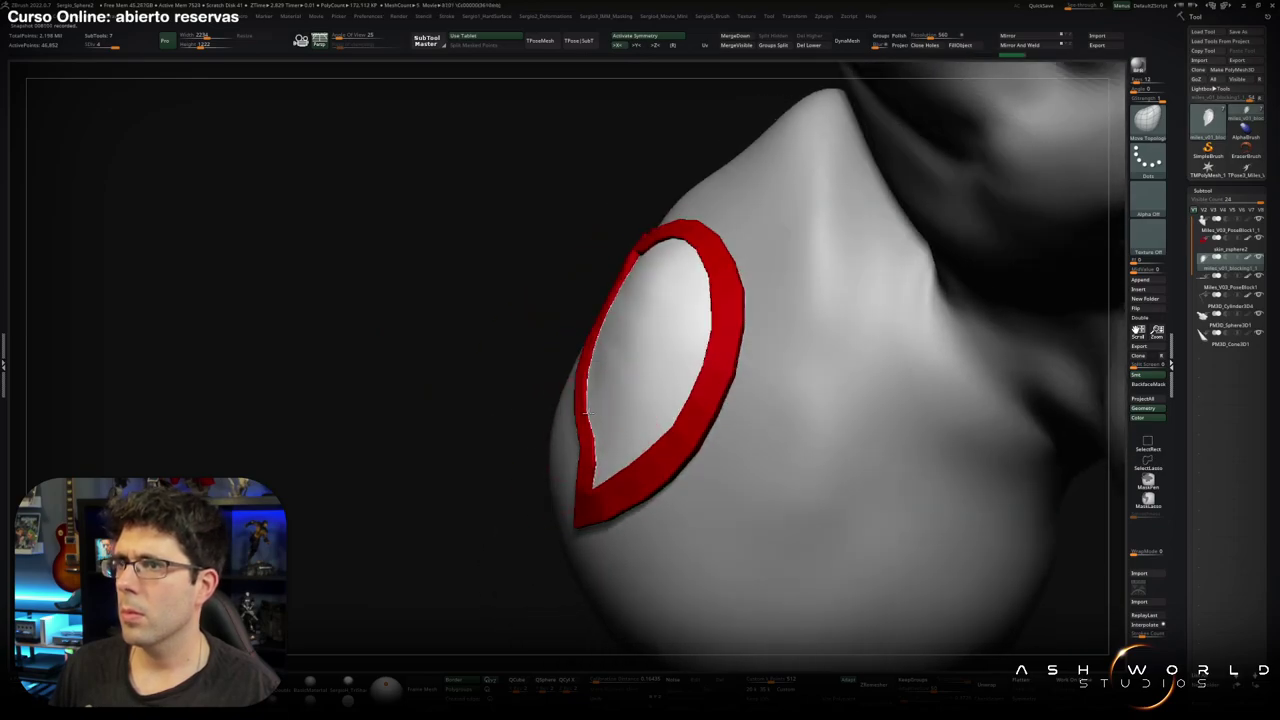
mouse_move(609, 317)
right_down()
mouse_move(650, 345)
mouse_move(588, 322)
mouse_move(605, 322)
mouse_move(577, 328)
mouse_move(573, 314)
right_up()
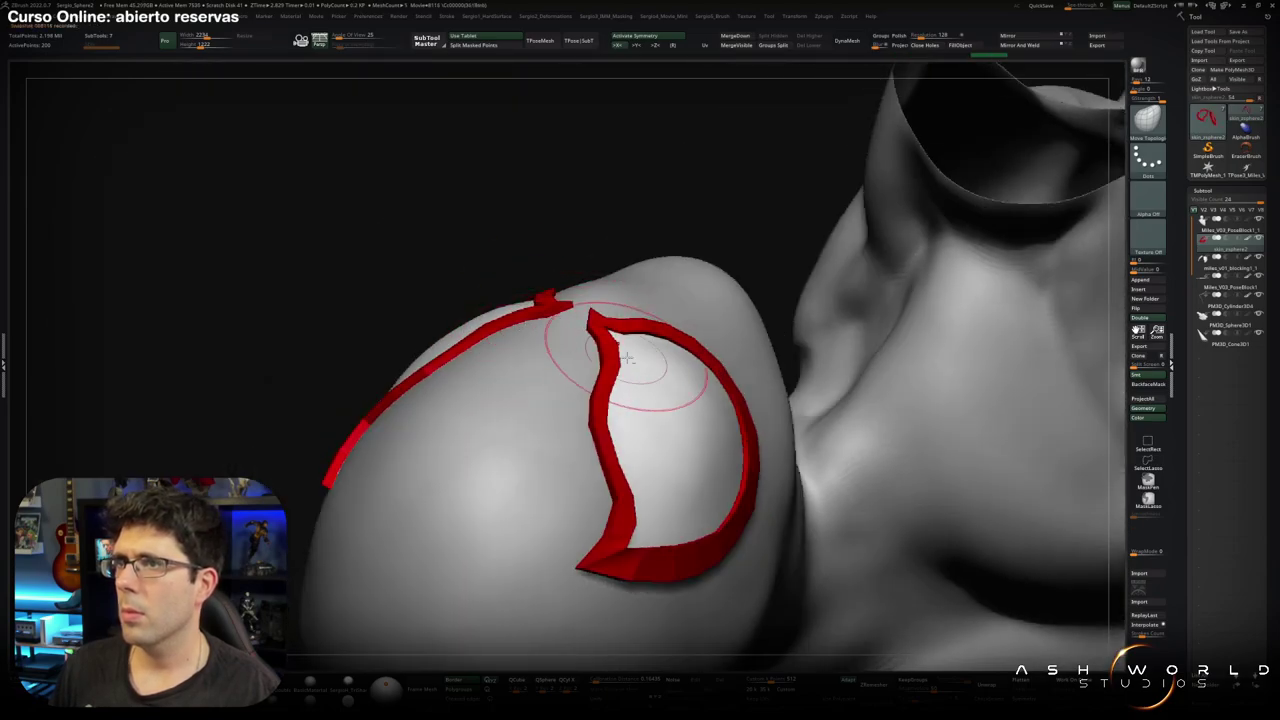
mouse_move(643, 400)
right_down()
mouse_move(660, 400)
mouse_move(515, 256)
right_up()
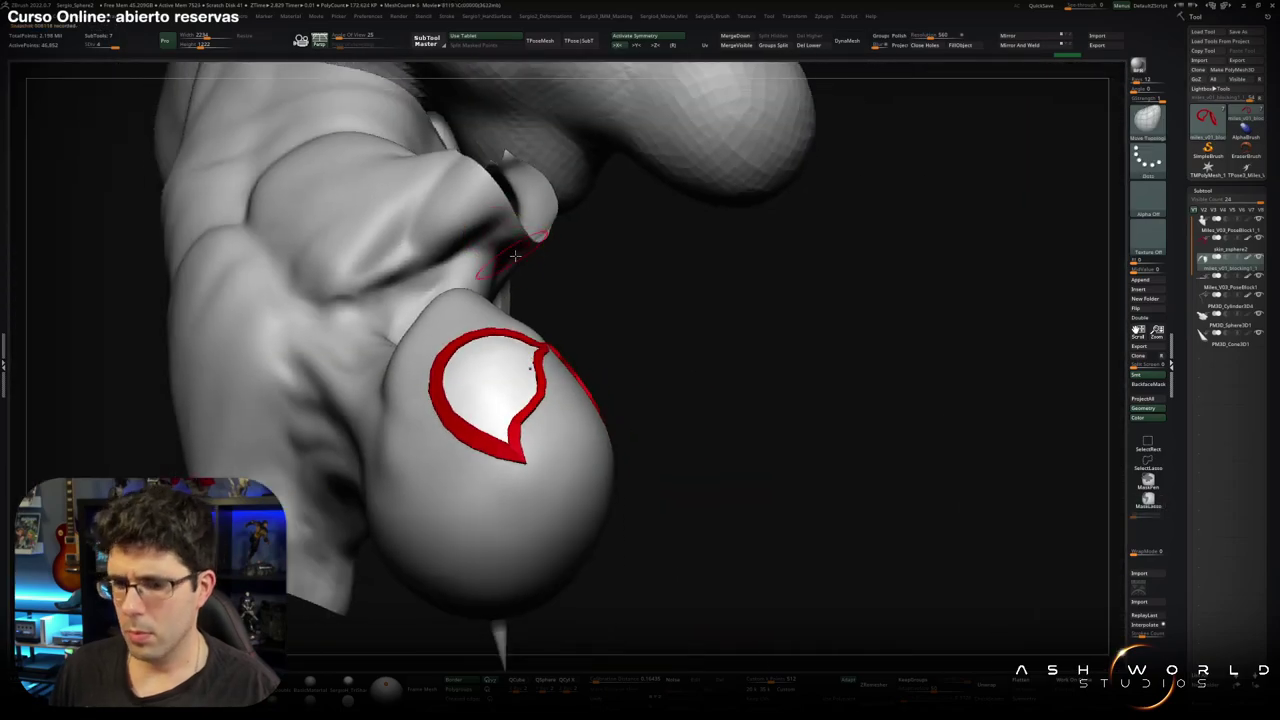
mouse_move(577, 354)
right_down()
mouse_move(543, 380)
mouse_move(552, 431)
mouse_move(520, 302)
right_up()
Select the red eye outline piece and set the brush to move only connected geometry.
key(shift+s)
key(shift+s)
alt+click(505, 340)
key(shift+s)
key(shift+f)
key(b)
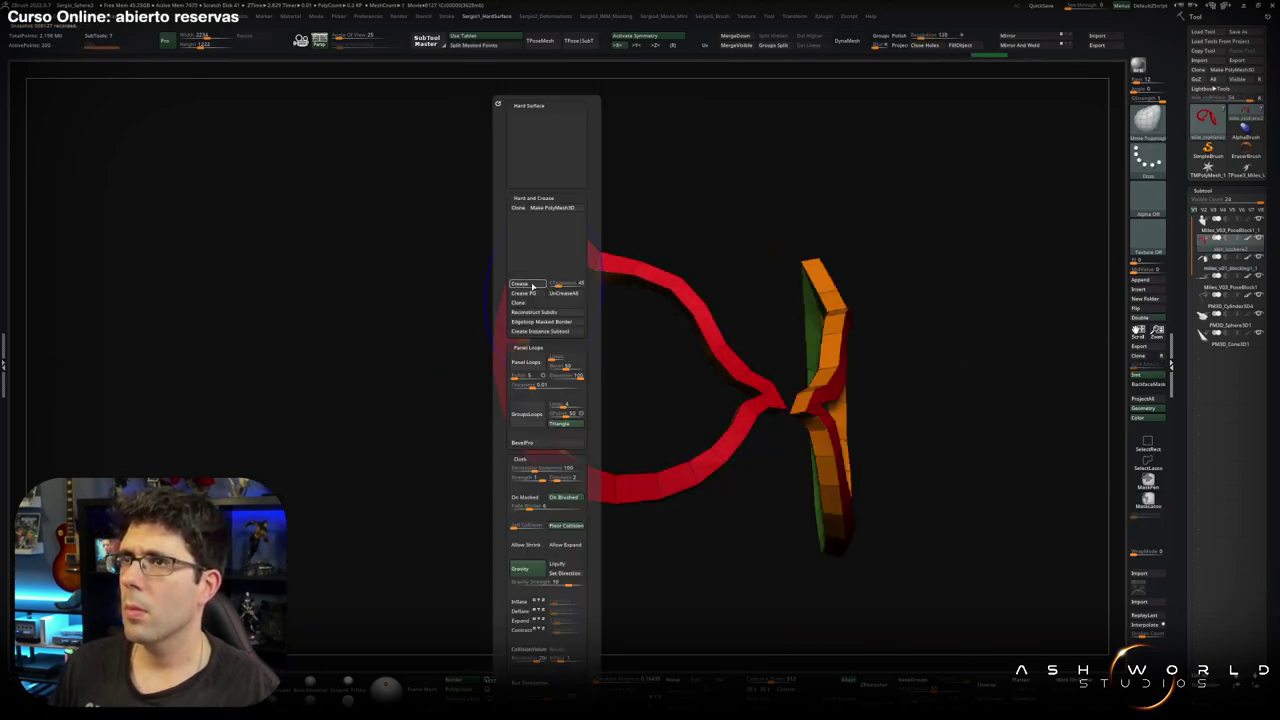
click(541, 300)
key(shift+f)
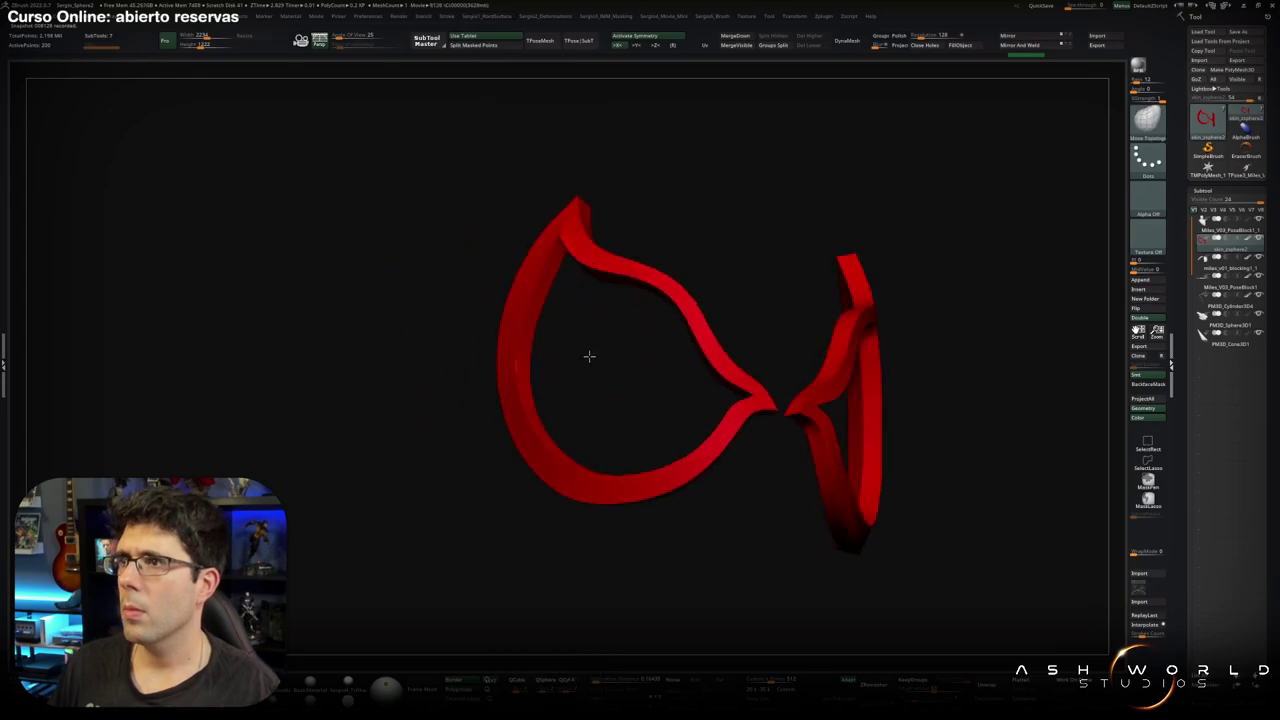
key(shift+s)
mouse_move(575, 340)
right_down()
mouse_move(567, 329)
mouse_move(625, 474)
mouse_move(605, 378)
right_up()
Use ZModeler's Slide edge action to move the side edge loop toward the rim's front face.
key(shift+f)
key(b)
key(z)
key(m)
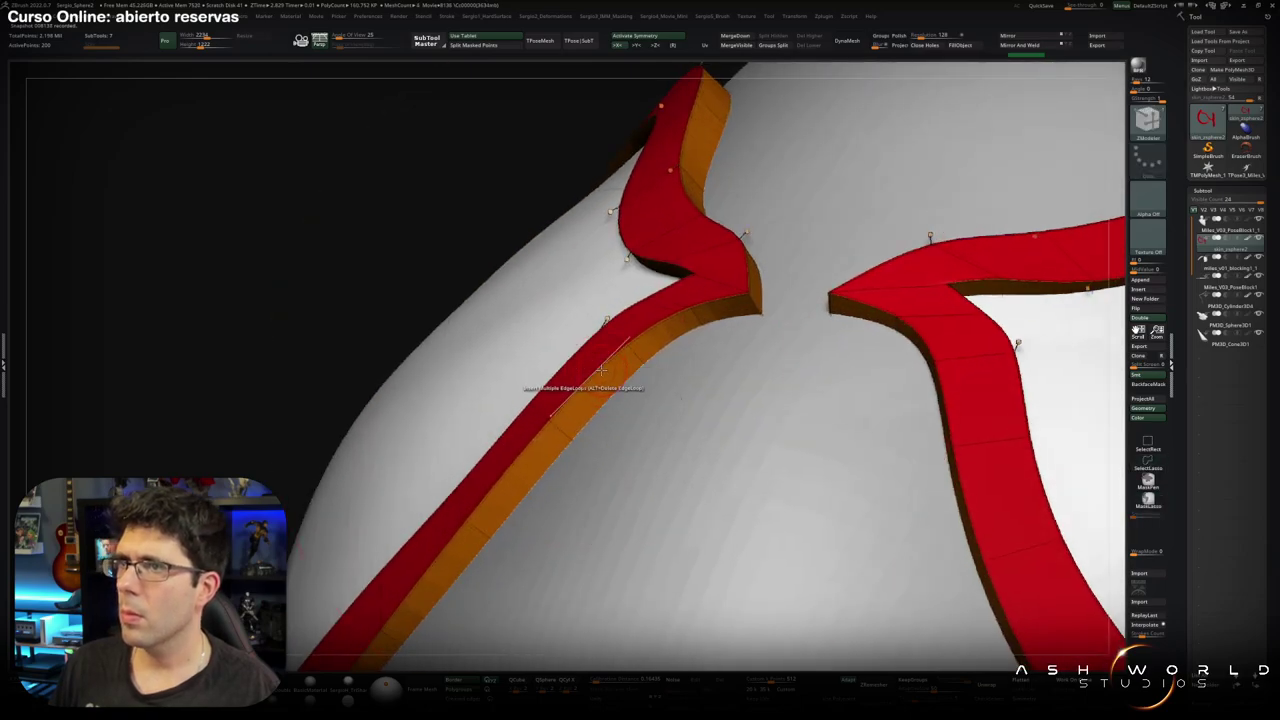
key(space)
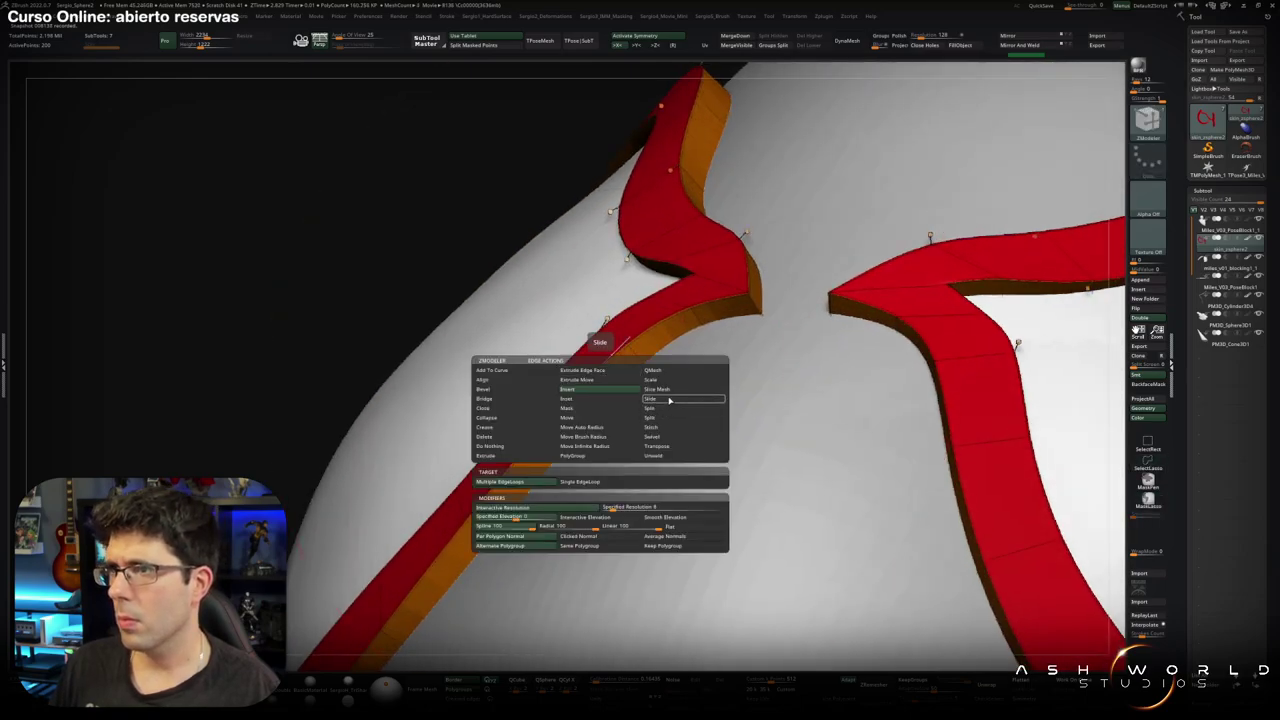
click(669, 400)
drag(608, 390, 617, 375)
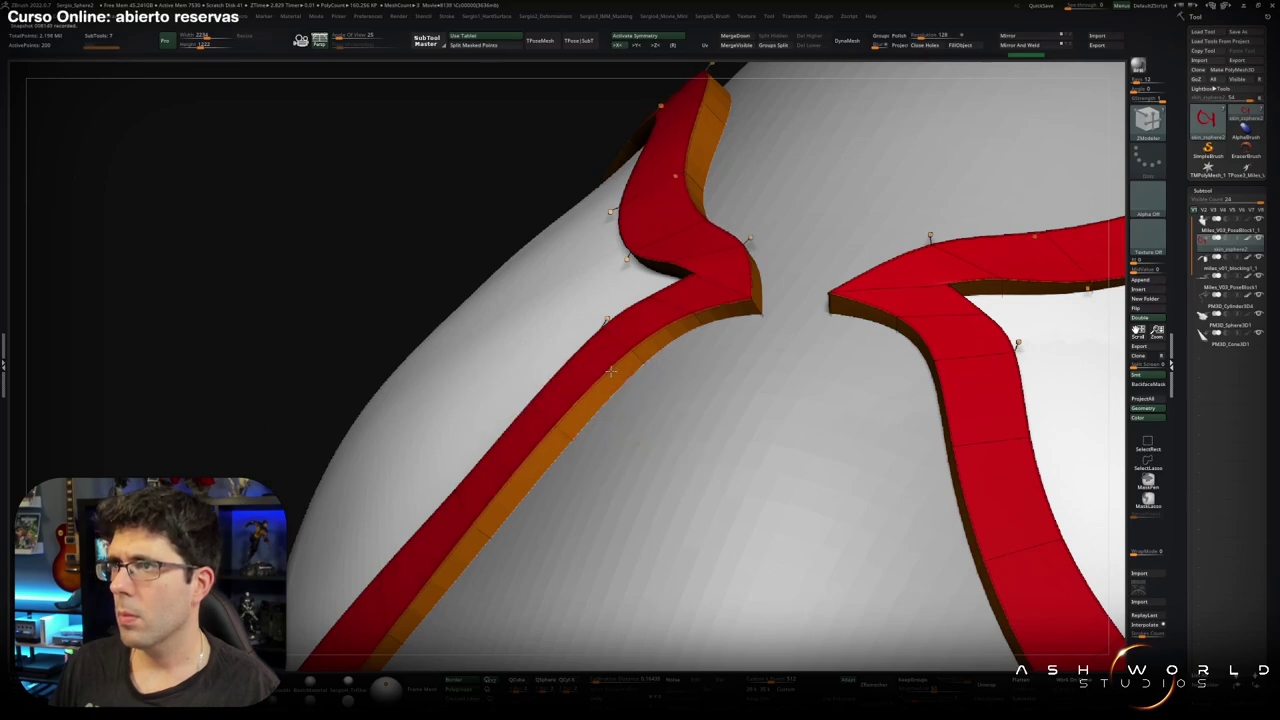
mouse_move(619, 375)
right_down()
mouse_move(685, 368)
mouse_move(818, 390)
right_up()
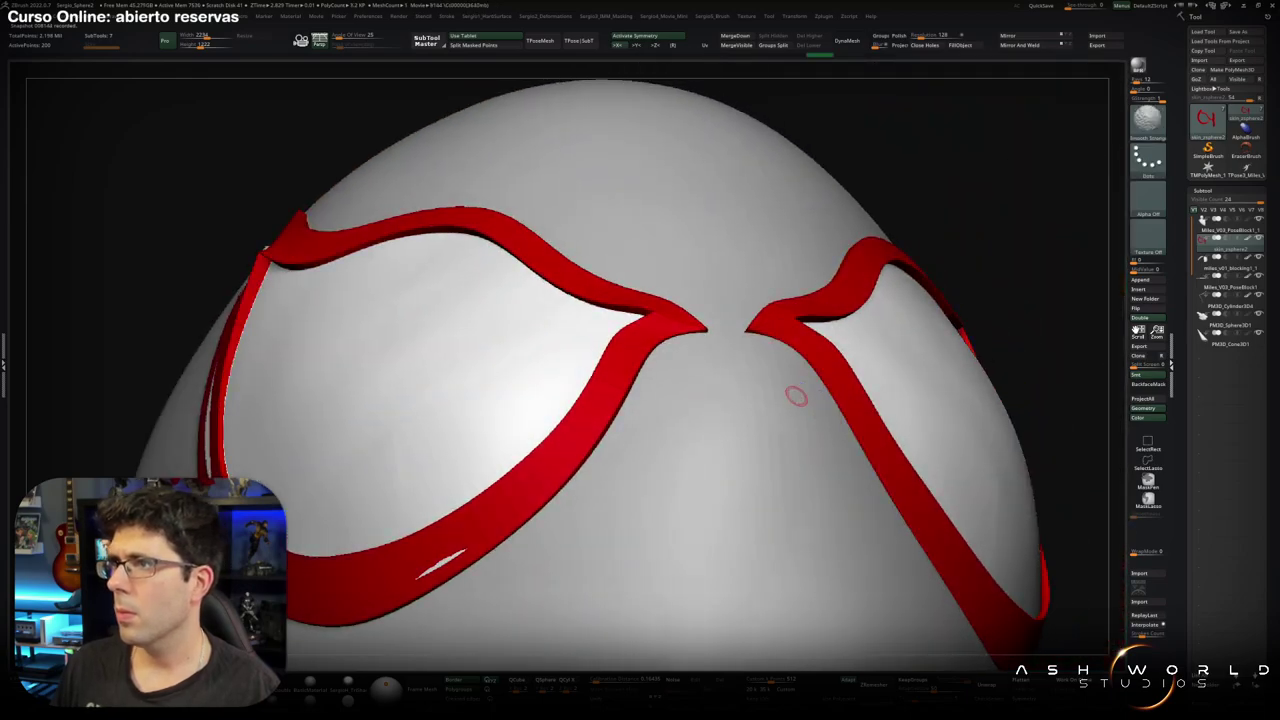
With the Move brush, stretch the left eye rim slightly outward.
mouse_move(794, 394)
right_down()
mouse_move(757, 428)
mouse_move(752, 410)
right_up()
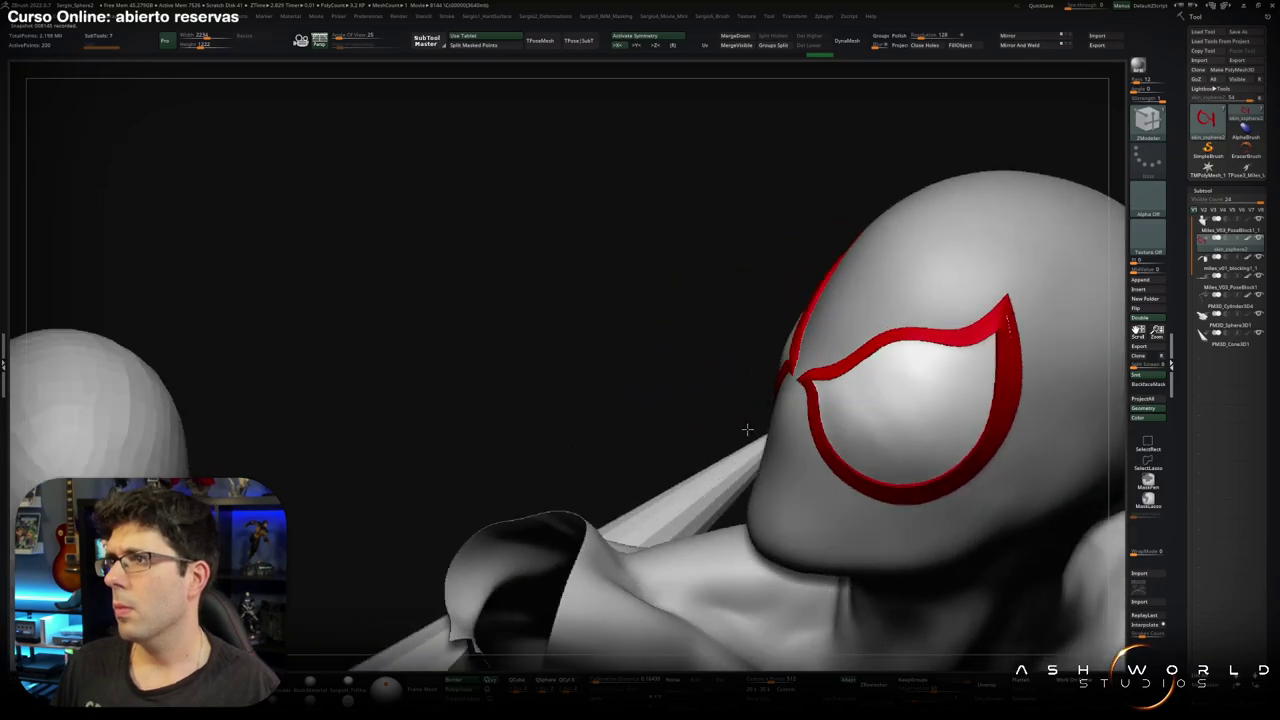
key(b)
key(m)
key(v)
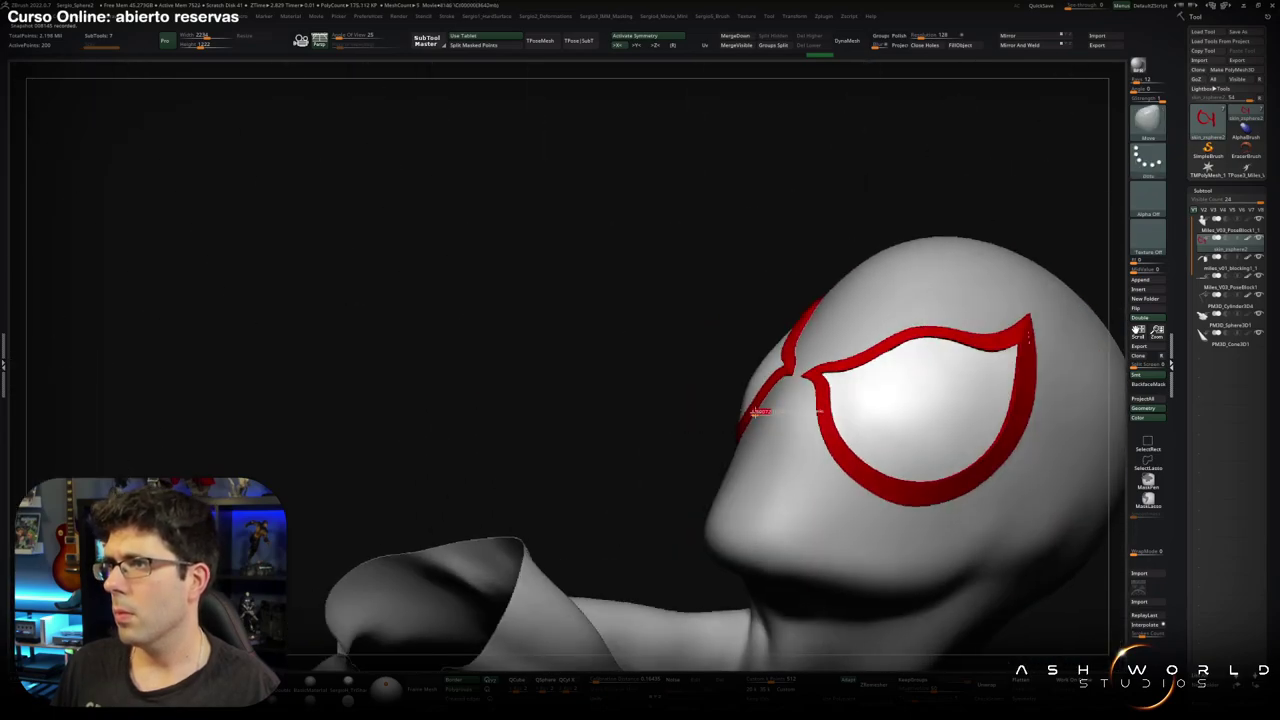
right_drag(752, 410, 760, 420)
drag(760, 420, 763, 412)
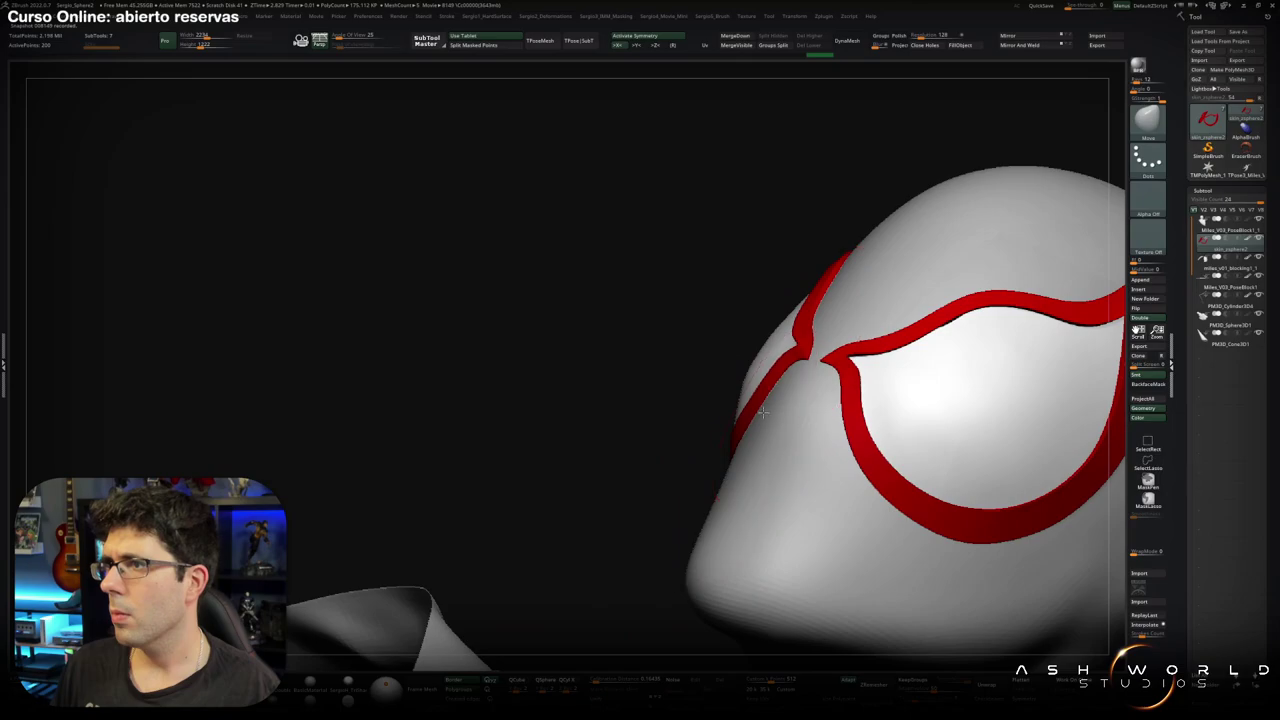
mouse_move(769, 412)
right_down()
mouse_move(800, 439)
mouse_move(773, 471)
mouse_move(783, 481)
right_up()
Switch to Move Topological and inspect the red strip from torso, top and edge-on views.
key(b)
key(m)
key(t)
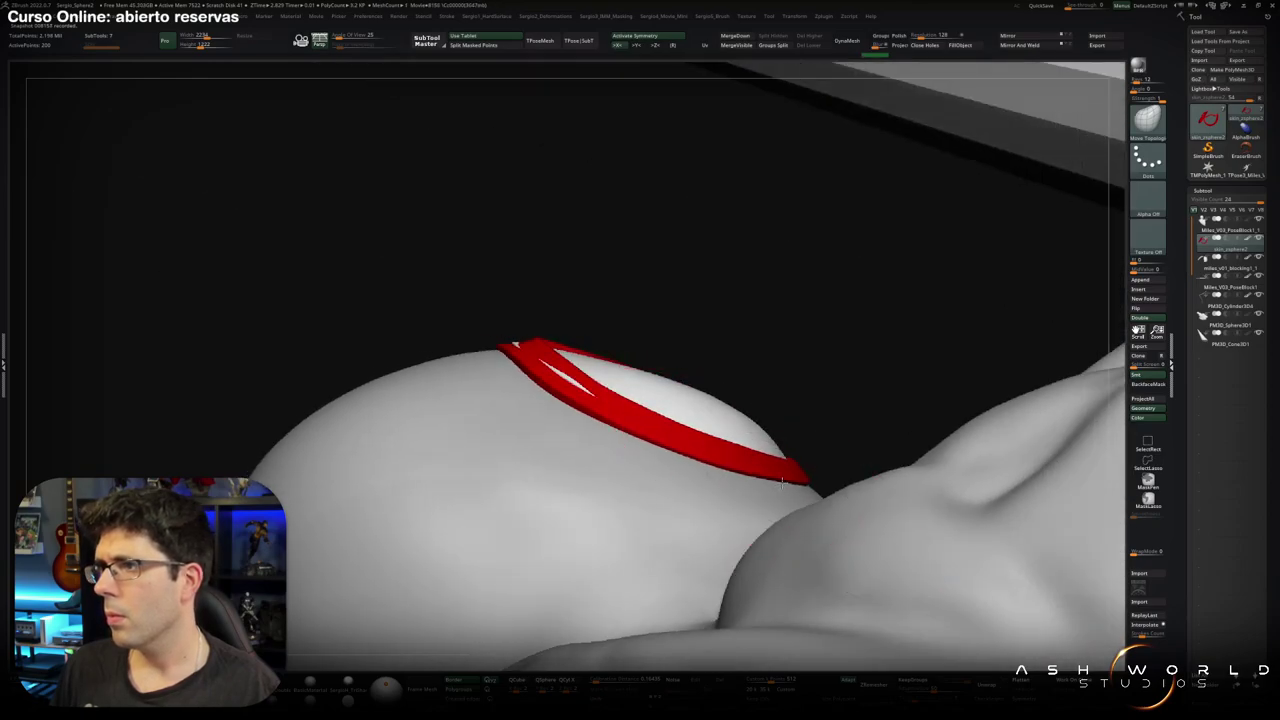
mouse_move(556, 395)
right_down()
mouse_move(543, 414)
mouse_move(695, 440)
mouse_move(600, 371)
right_up()
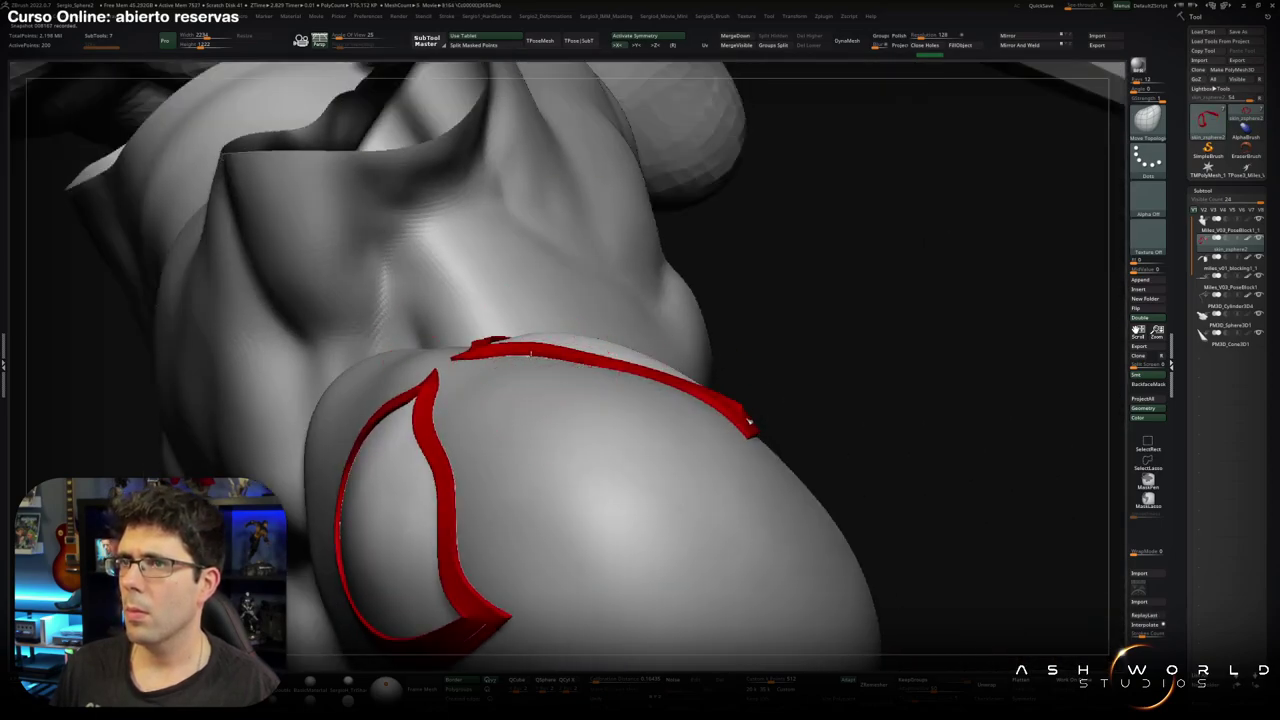
mouse_move(548, 409)
right_down()
mouse_move(560, 429)
mouse_move(593, 416)
mouse_move(584, 405)
mouse_move(639, 277)
mouse_move(670, 400)
mouse_move(695, 403)
right_up()
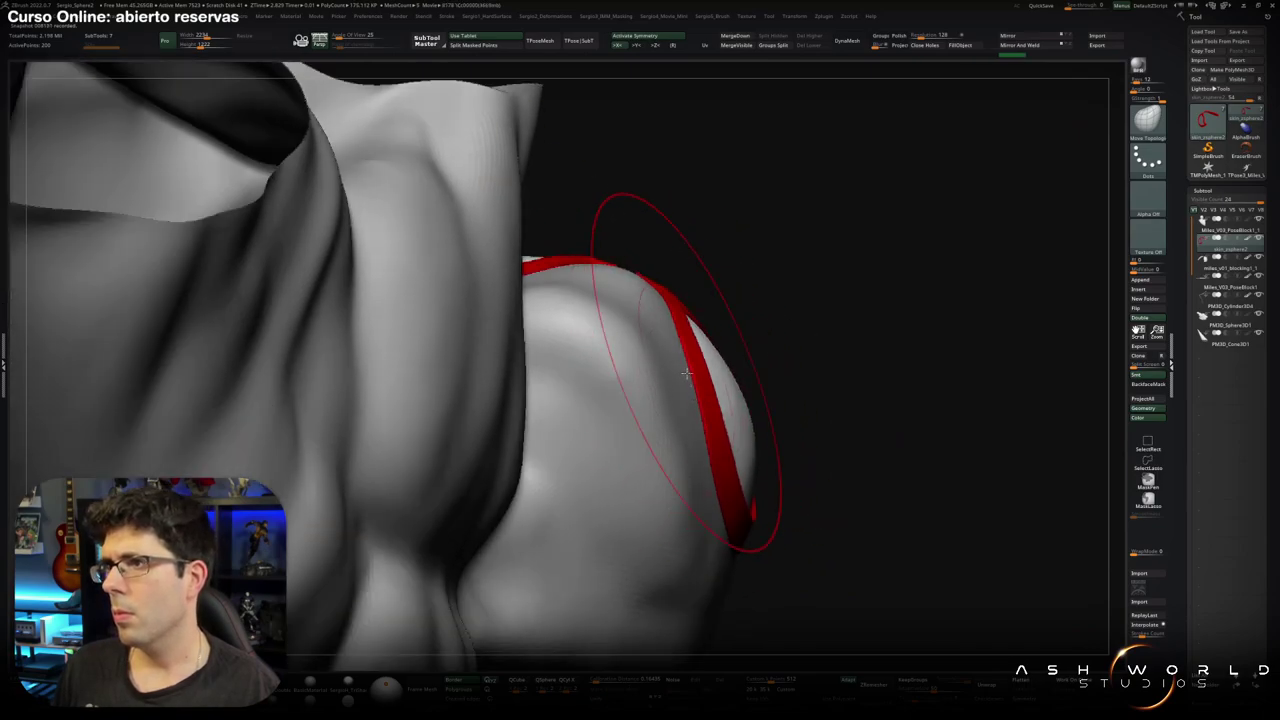
mouse_move(712, 494)
right_down()
mouse_move(700, 400)
mouse_move(698, 450)
right_up()
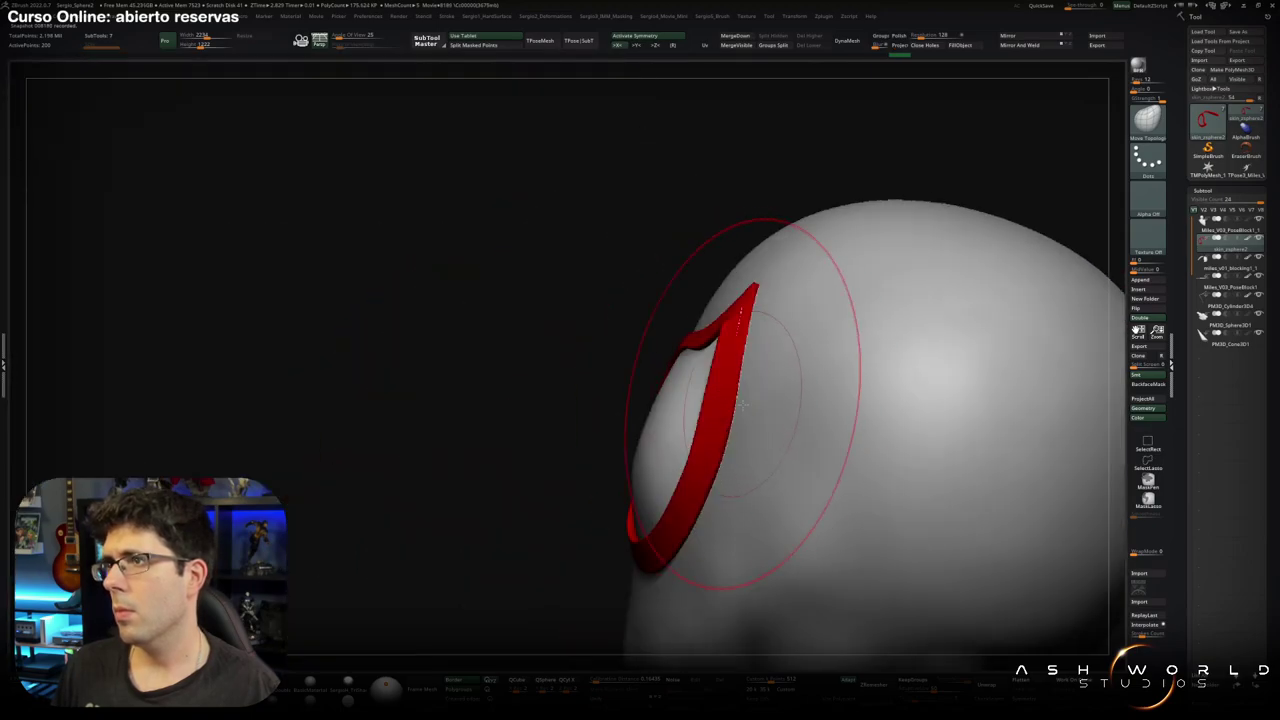
right_drag(741, 405, 759, 361)
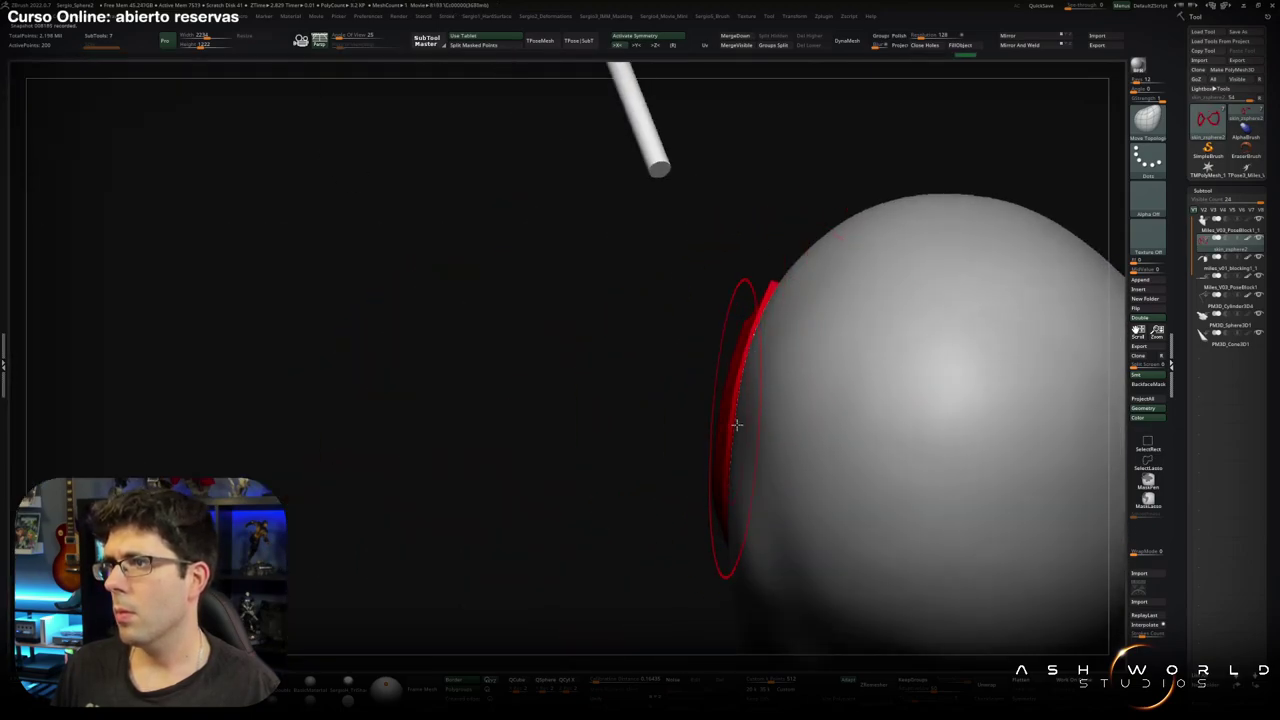
mouse_move(736, 425)
right_down()
mouse_move(766, 377)
mouse_move(740, 457)
mouse_move(720, 466)
mouse_move(718, 436)
mouse_move(690, 465)
mouse_move(686, 443)
mouse_move(640, 470)
right_up()
Lasso-hide everything except the head and view it from front and three-quarter angles.
ctrl+shift+drag(600, 300, 540, 600)
mouse_move(640, 470)
right_down()
mouse_move(700, 420)
mouse_move(640, 460)
right_up()
ctrl+shift+click(671, 457)
ctrl+shift+drag(640, 460, 586, 471)
mouse_move(586, 471)
right_down()
mouse_move(577, 408)
mouse_move(655, 540)
right_up()
ctrl+shift+drag(655, 540, 583, 451)
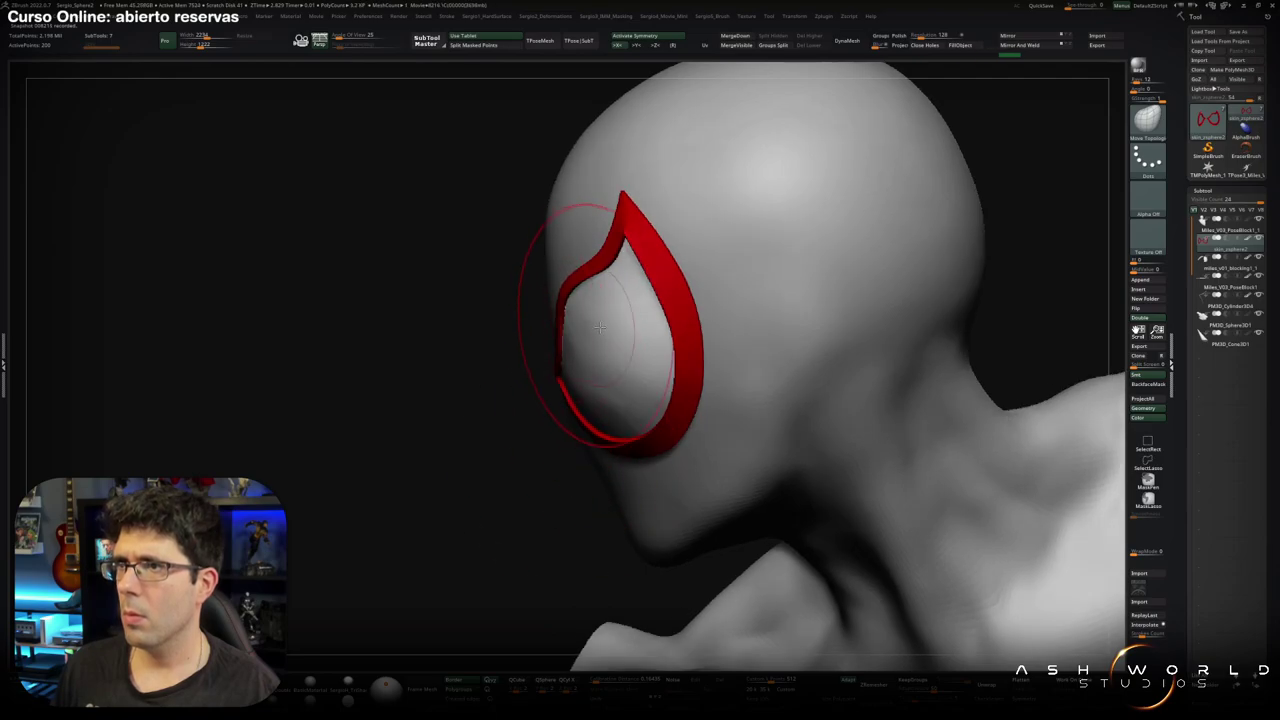
Show all hidden parts and frame the figure's head and upper torso.
ctrl+shift+click(599, 327)
mouse_move(599, 327)
right_down()
mouse_move(733, 339)
mouse_move(689, 346)
right_up()
mouse_move(829, 539)
mouse_down()
mouse_move(688, 470)
mouse_move(707, 398)
mouse_move(613, 321)
mouse_up()
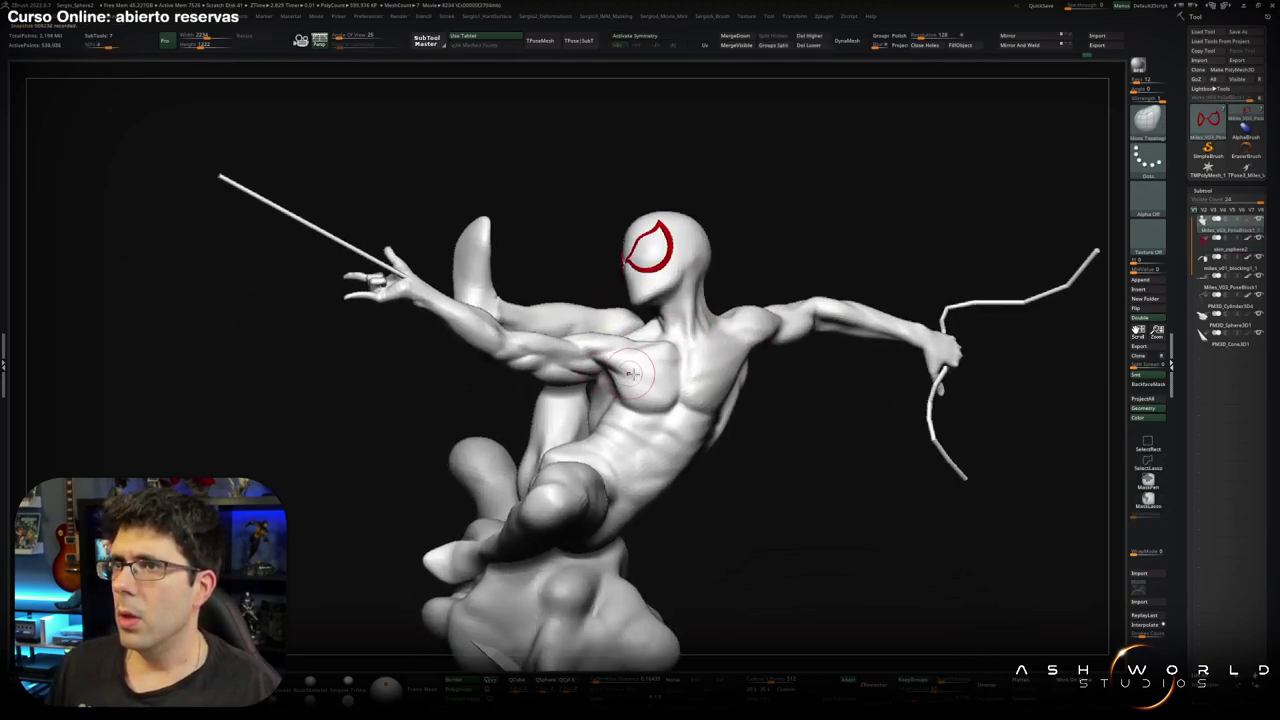
mouse_move(663, 355)
mouse_down()
mouse_move(588, 368)
mouse_move(620, 330)
mouse_up()
ctrl+right_drag(620, 330, 576, 461)
drag(576, 461, 611, 388)
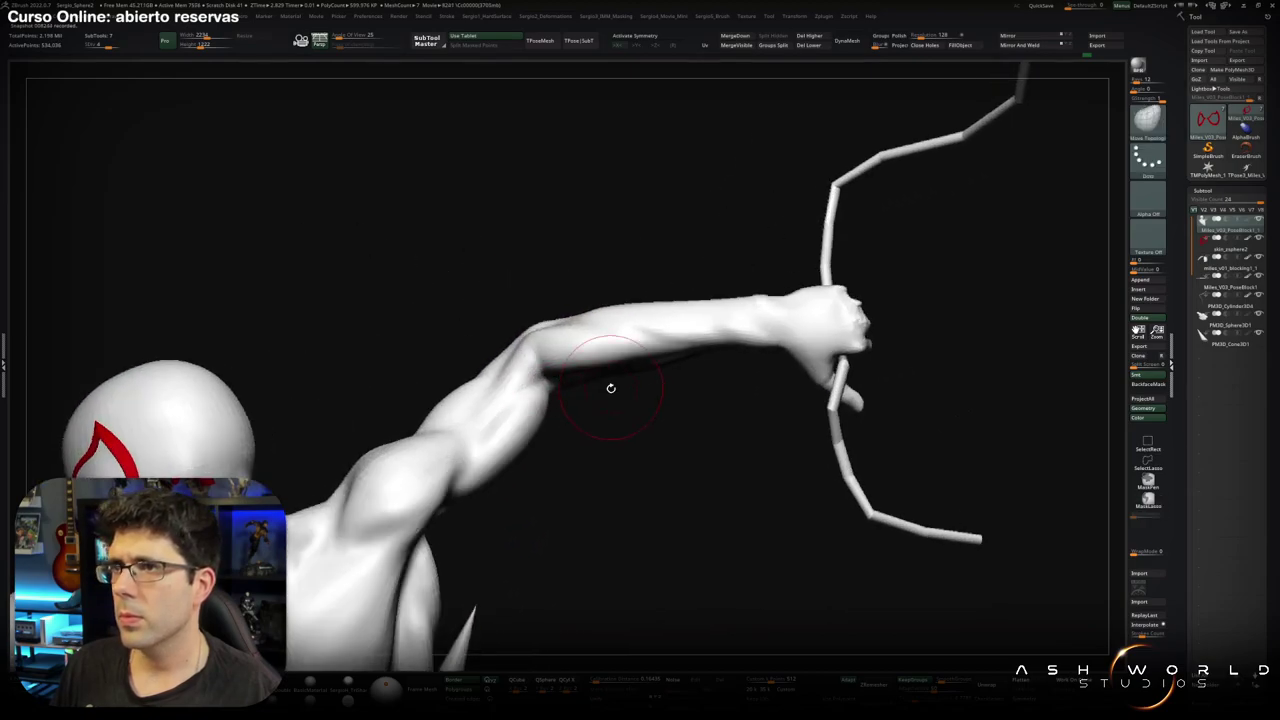
drag(560, 355, 535, 355)
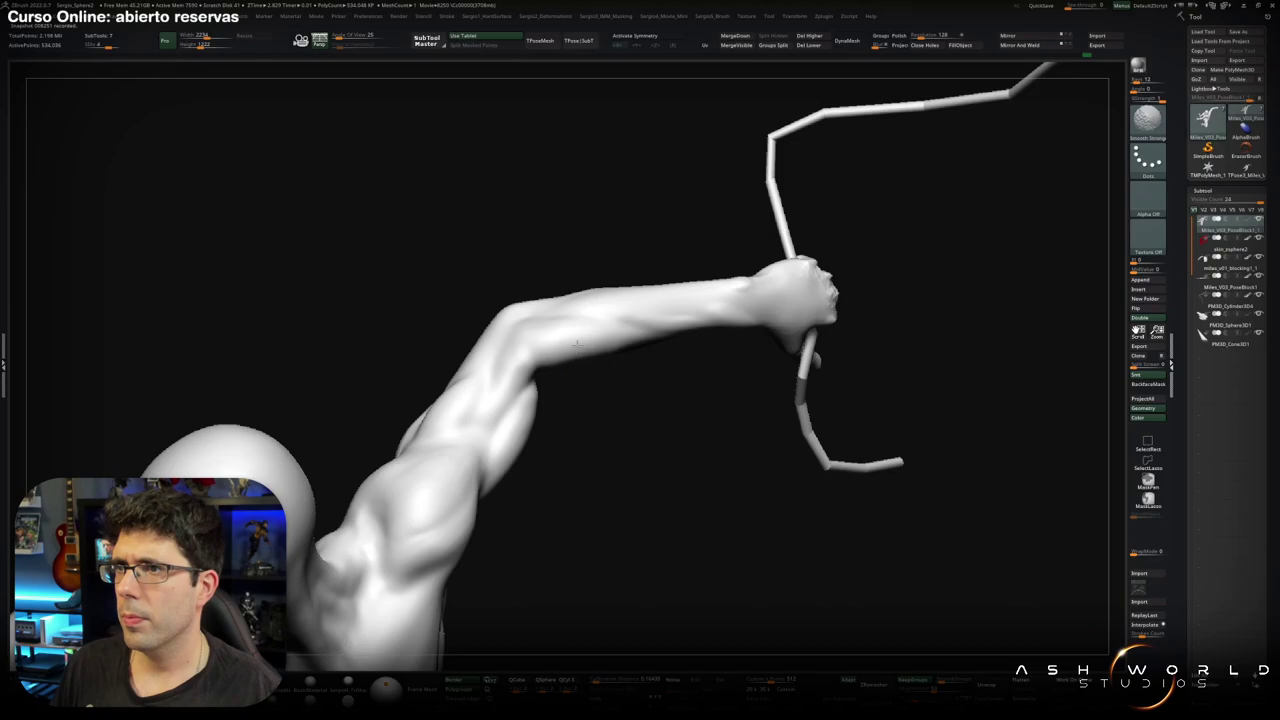
mouse_move(527, 383)
mouse_down()
mouse_move(557, 363)
mouse_move(540, 368)
mouse_up()
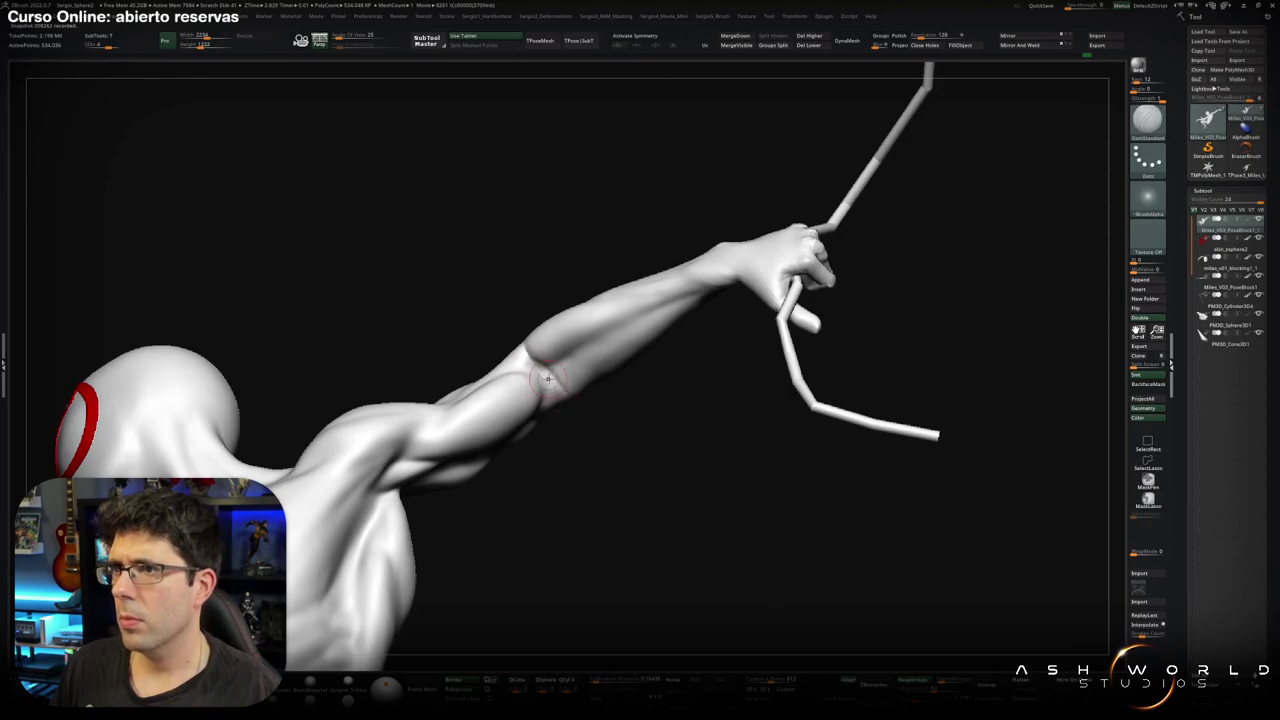
mouse_move(571, 412)
mouse_down()
mouse_move(554, 383)
mouse_move(563, 451)
mouse_move(537, 352)
mouse_up()
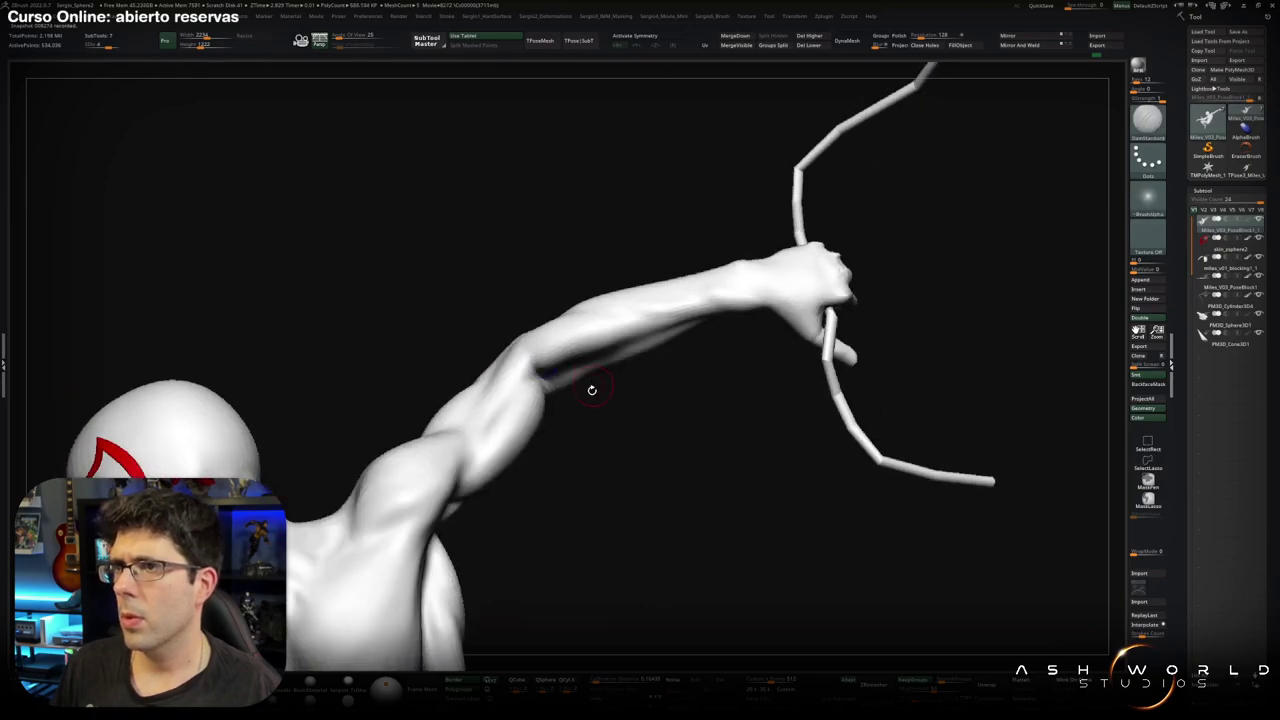
mouse_move(592, 390)
mouse_down()
mouse_move(568, 363)
mouse_move(589, 388)
mouse_move(597, 291)
mouse_move(591, 338)
mouse_move(560, 366)
mouse_move(589, 349)
mouse_up()
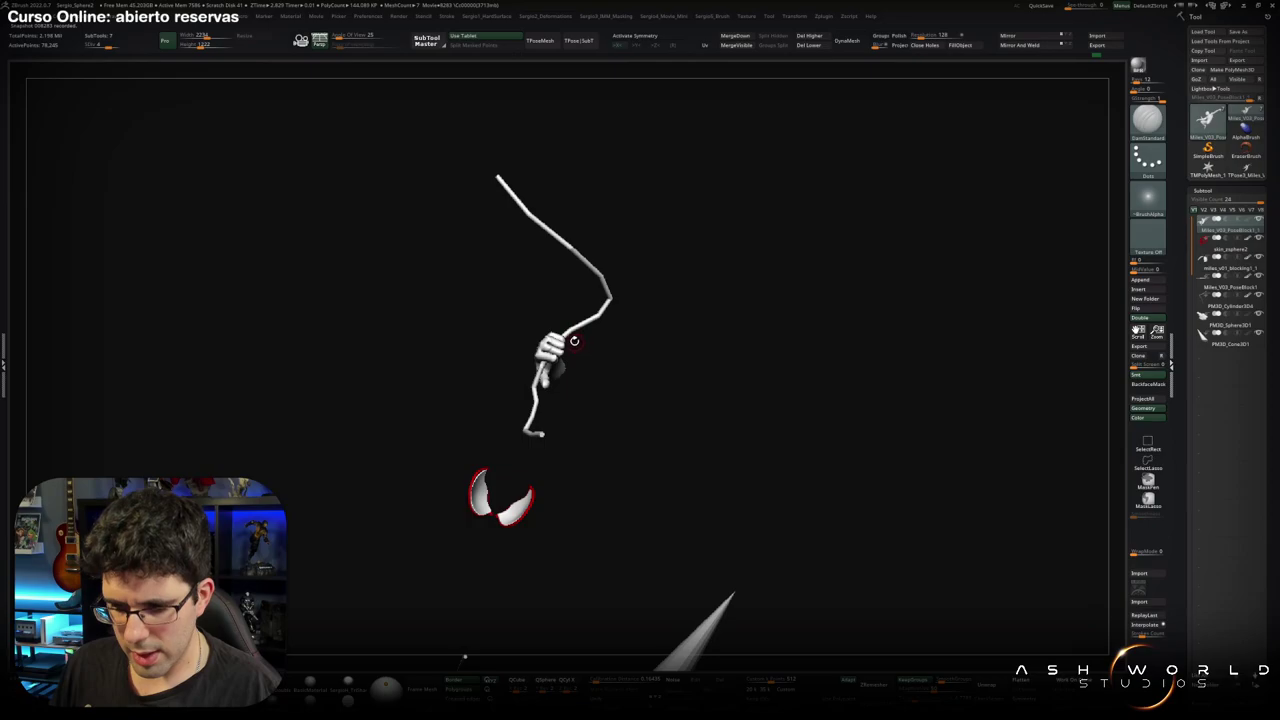
Isolate the hand, frame it, and view the back of the fist.
mouse_move(558, 369)
mouse_down()
mouse_move(586, 400)
mouse_move(555, 370)
mouse_up()
ctrl+shift+click(586, 400)
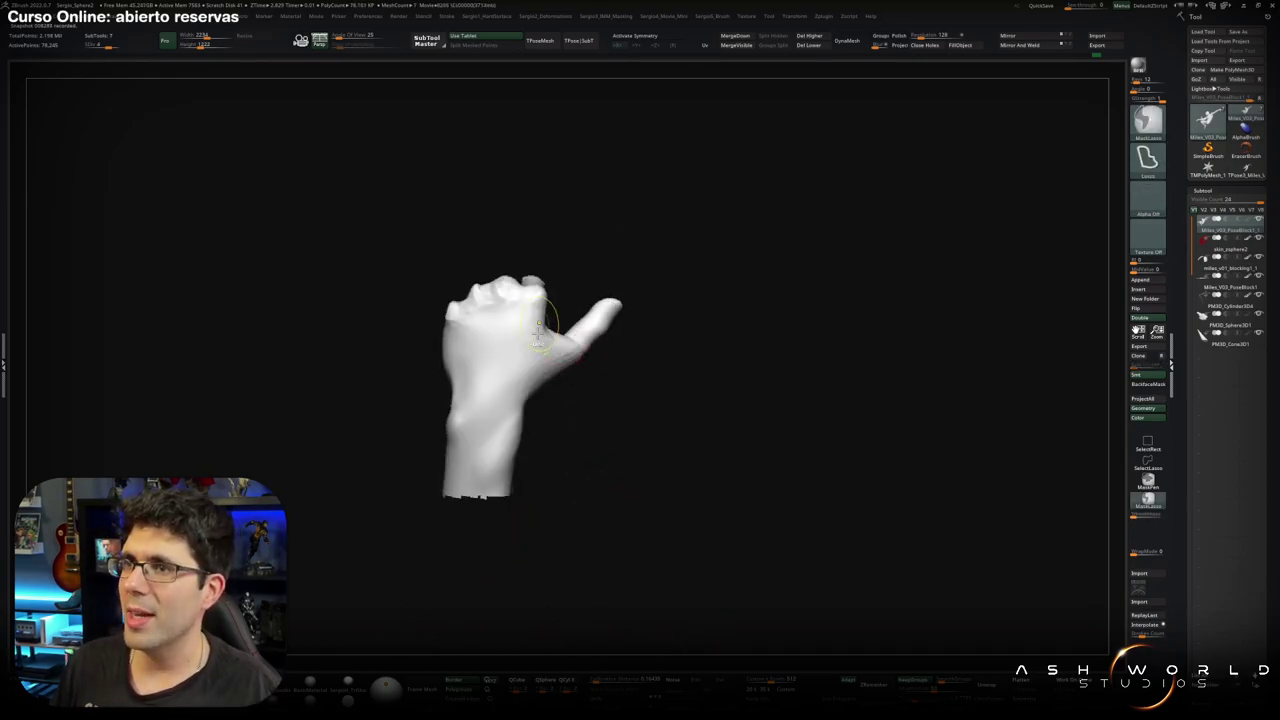
key(f)
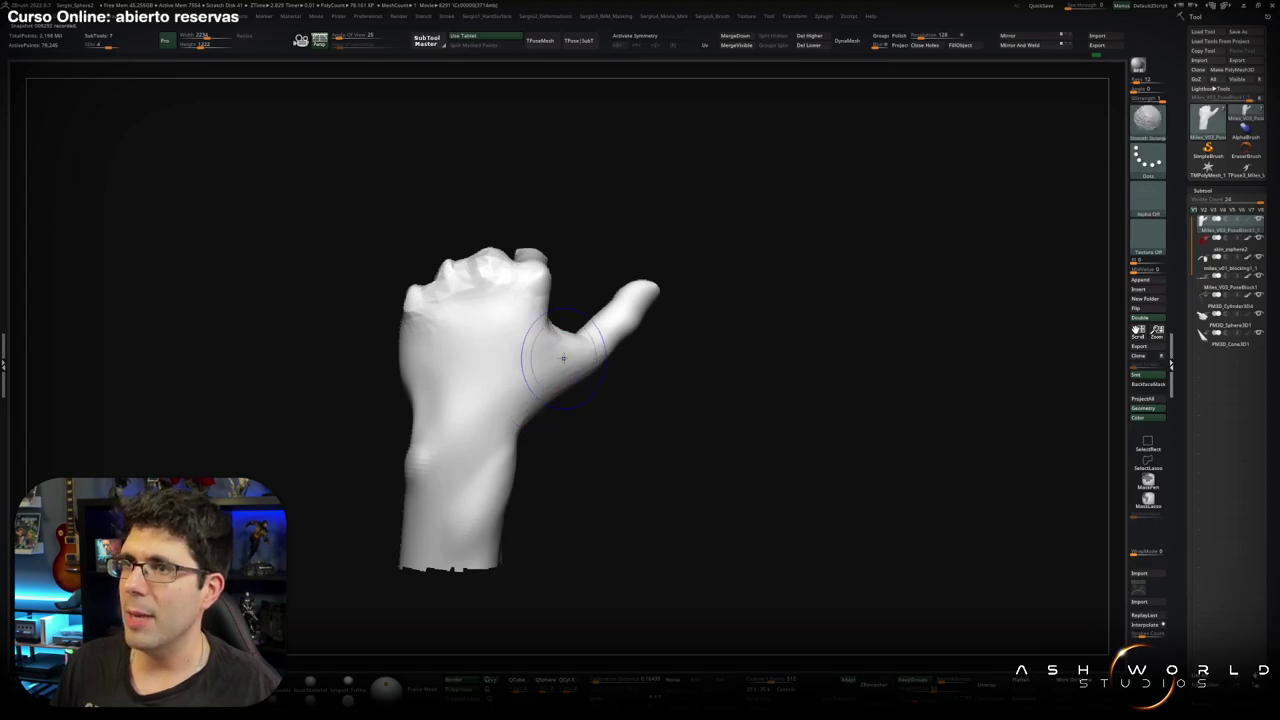
mouse_move(563, 358)
right_down()
mouse_move(577, 363)
mouse_move(555, 353)
mouse_move(531, 373)
right_up()
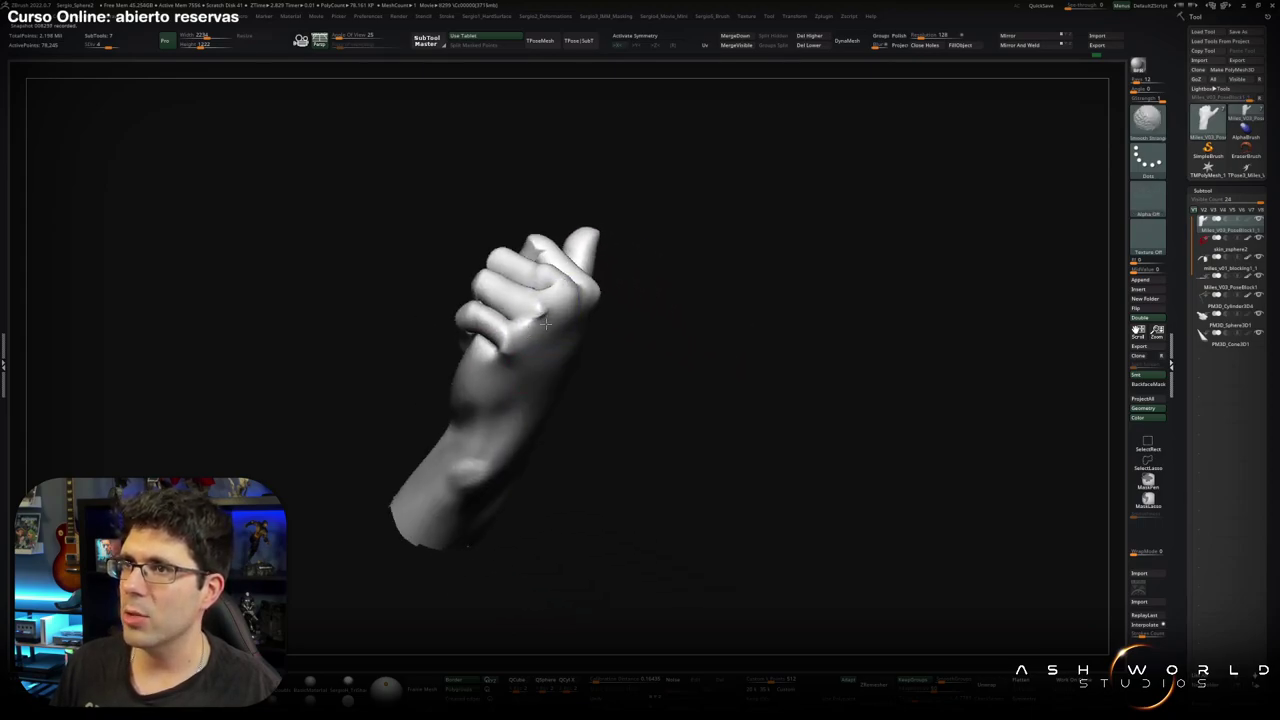
right_drag(546, 324, 478, 361)
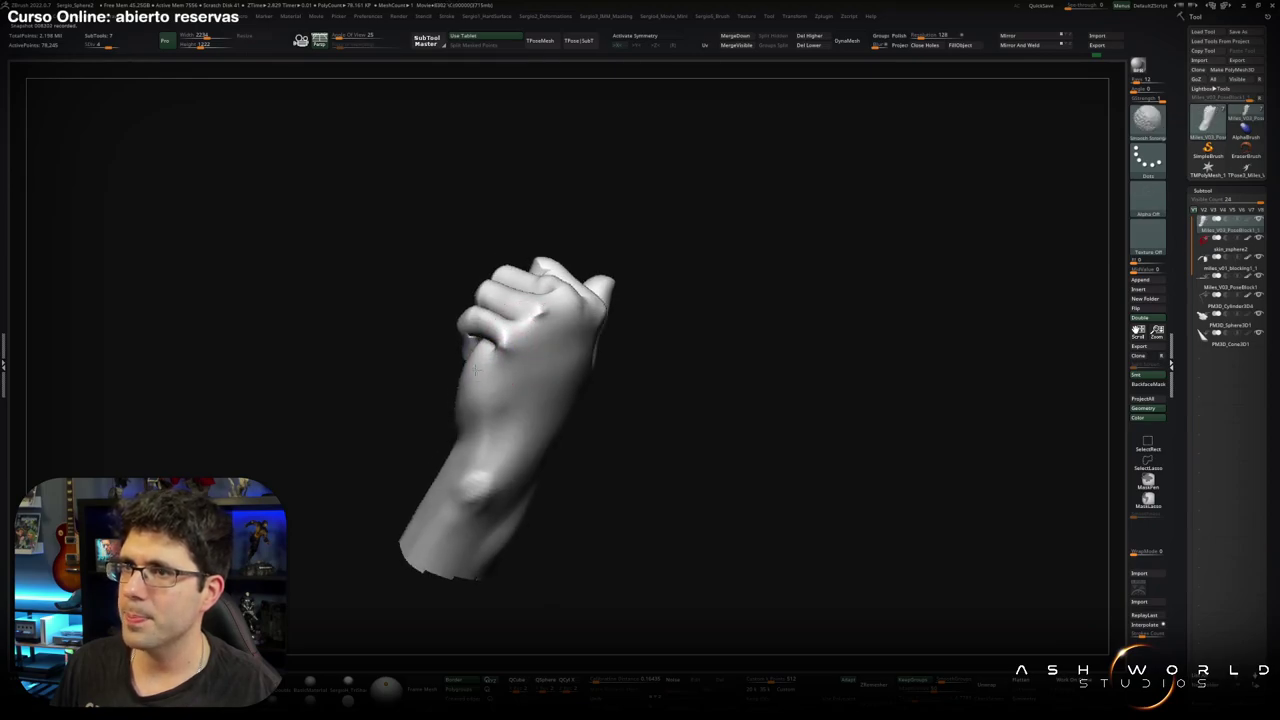
right_drag(527, 437, 472, 481)
mouse_move(541, 431)
right_down()
mouse_move(476, 514)
mouse_move(482, 505)
right_up()
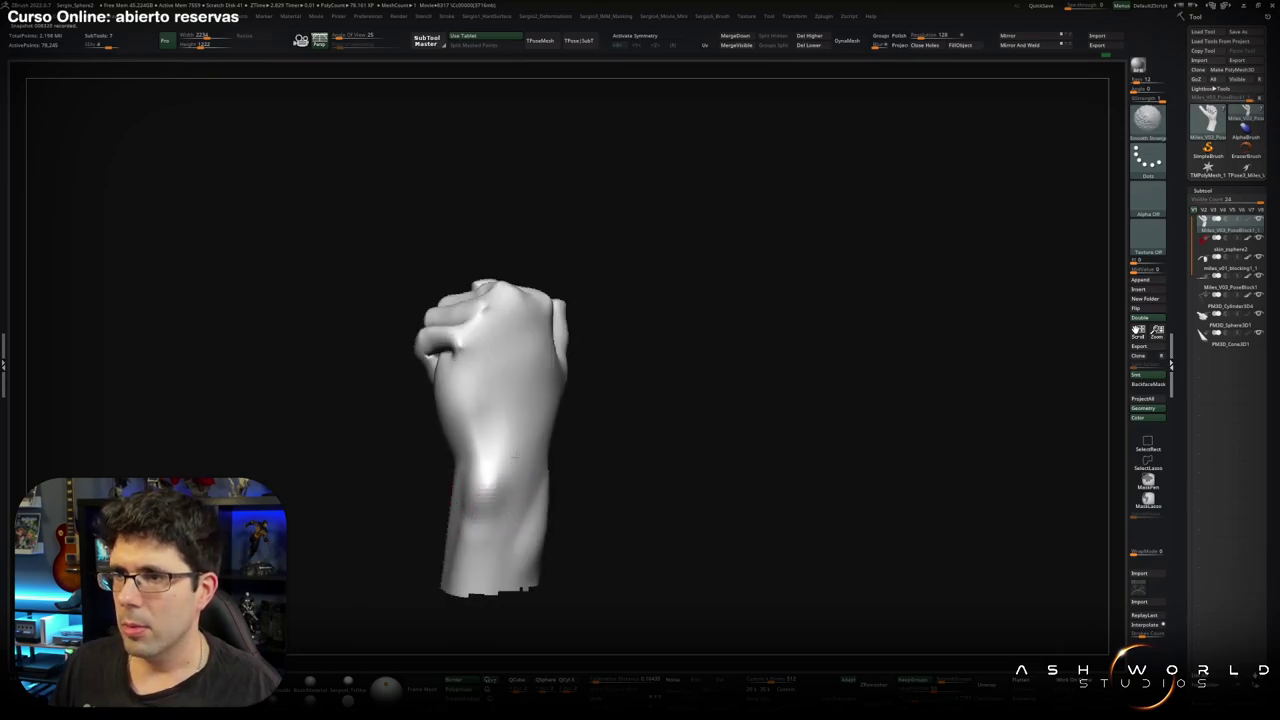
Inspect the fist from thumb-up, side, palm and front views.
right_drag(480, 534, 468, 539)
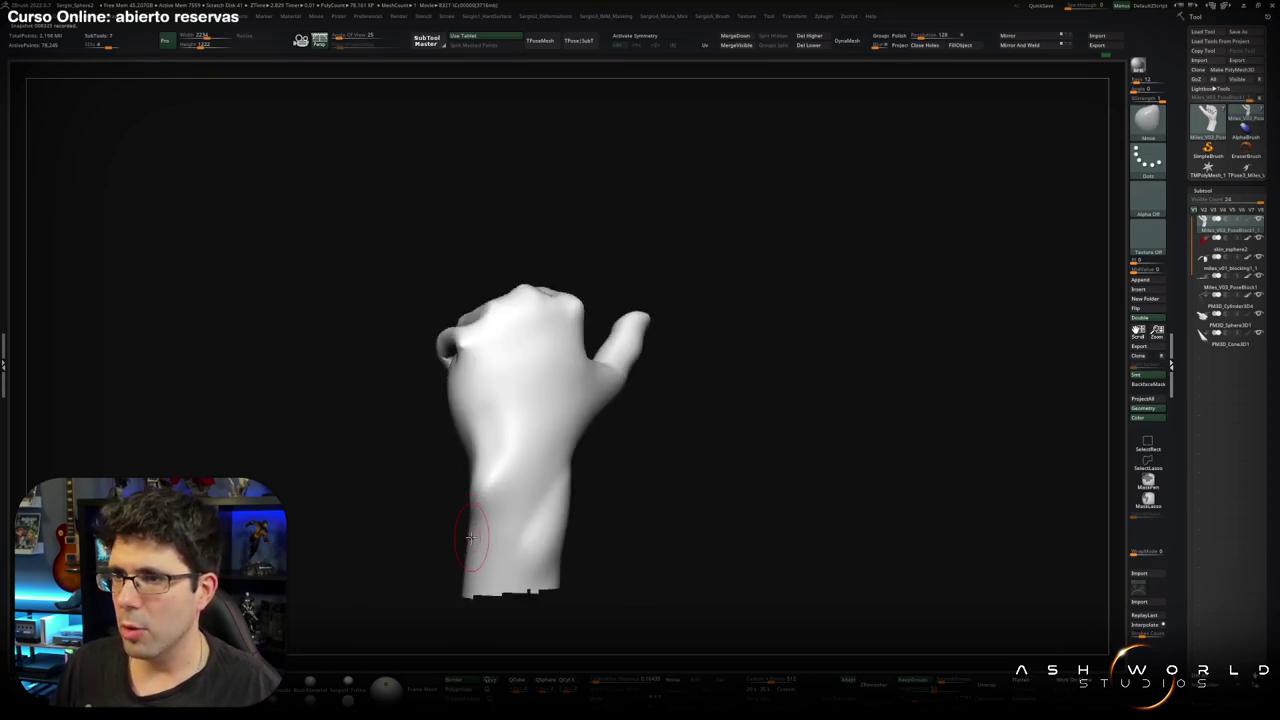
mouse_move(517, 403)
right_down()
mouse_move(494, 484)
mouse_move(514, 429)
mouse_move(543, 457)
right_up()
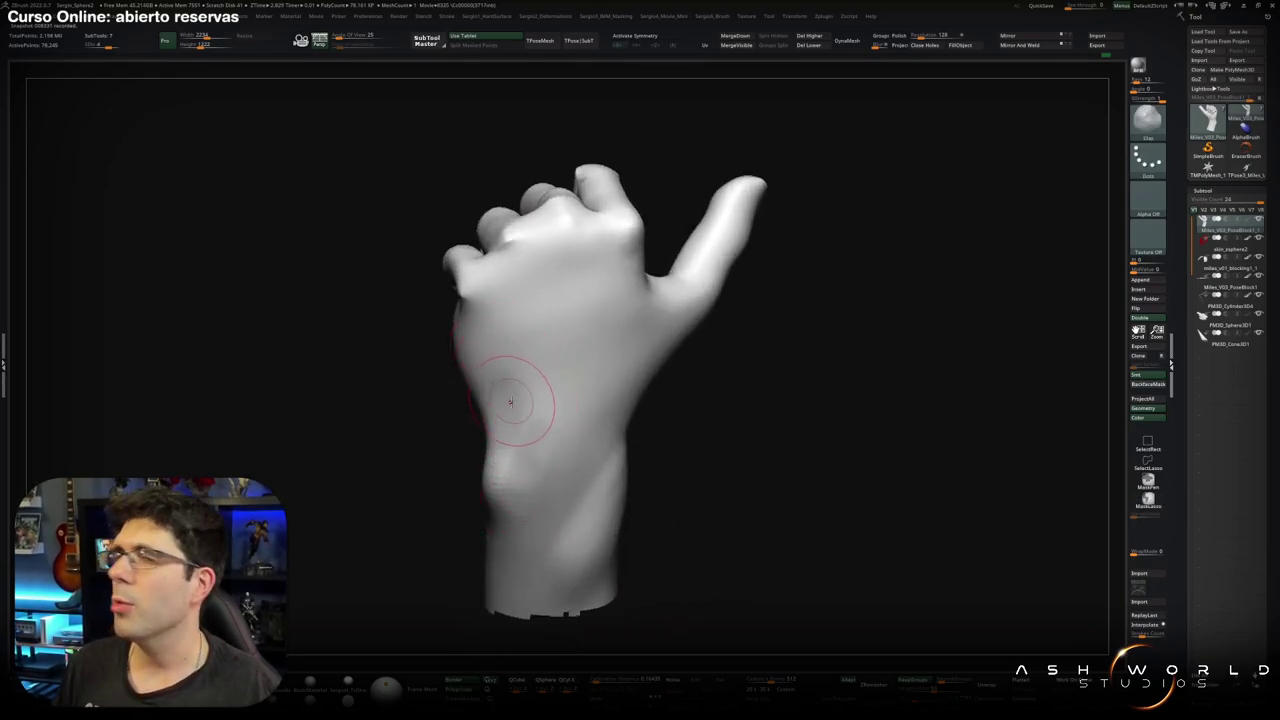
right_drag(510, 402, 497, 424)
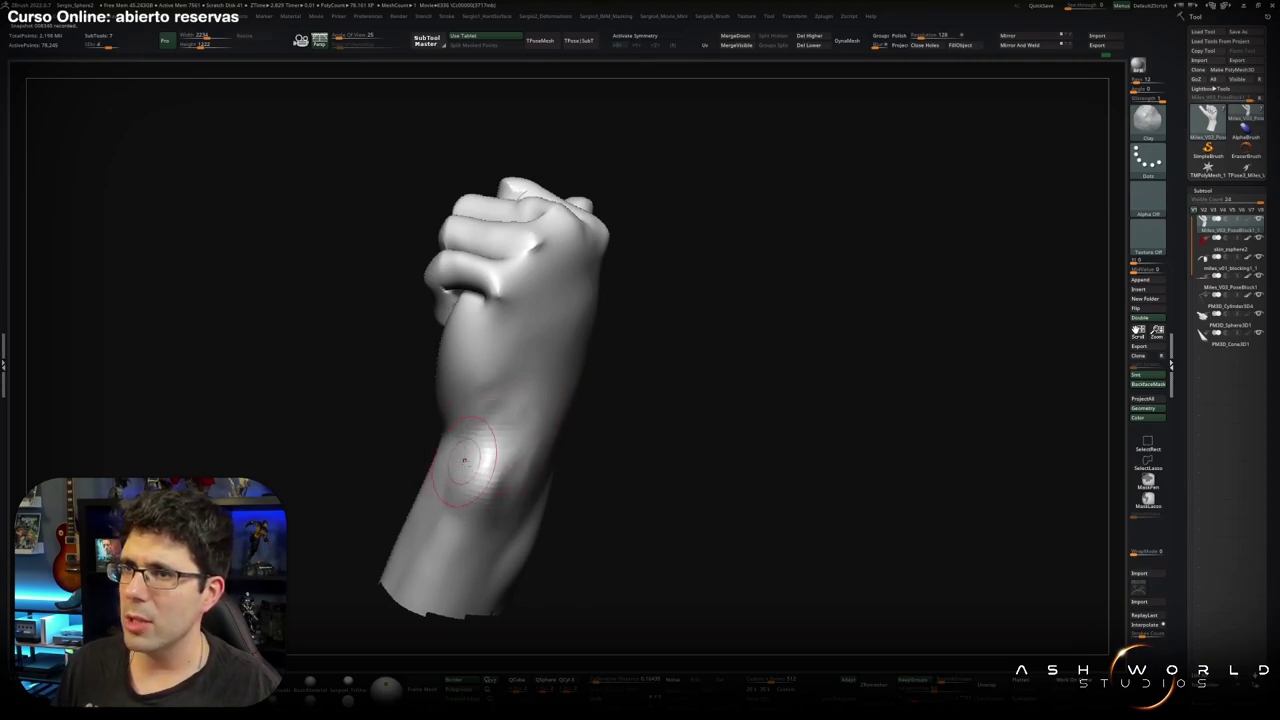
right_drag(496, 447, 495, 486)
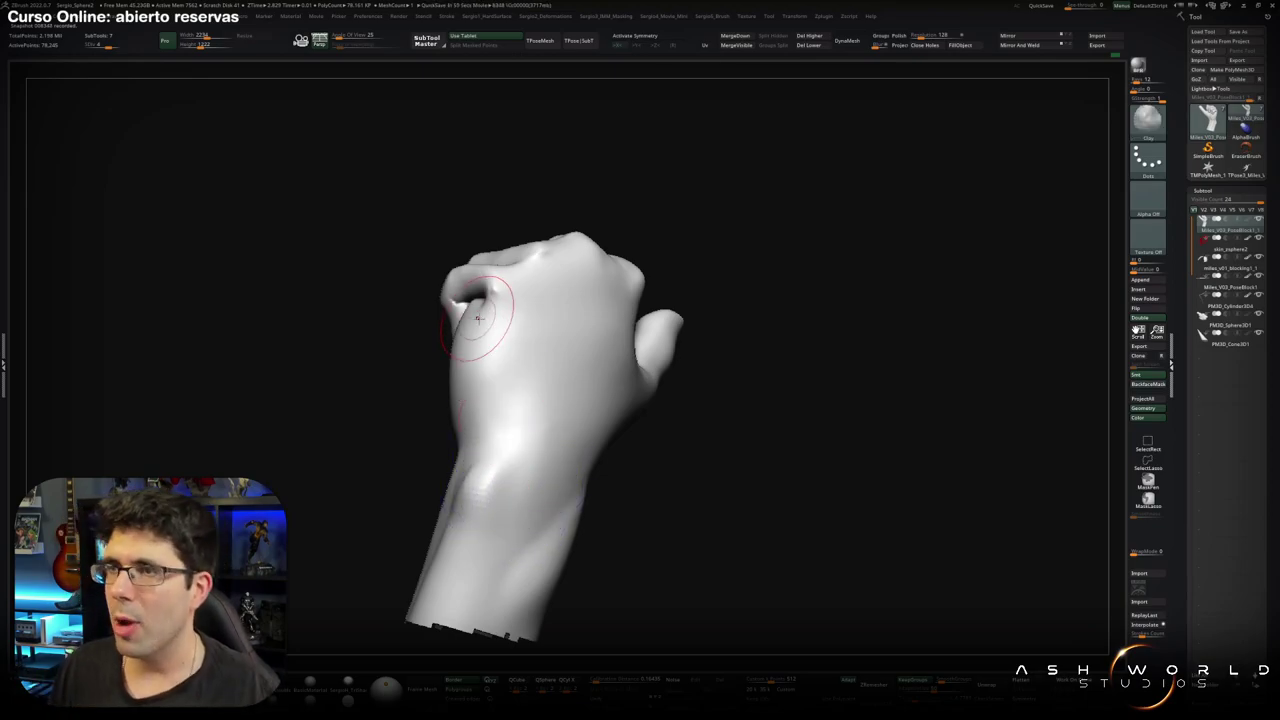
mouse_move(471, 300)
right_down()
mouse_move(520, 366)
mouse_move(566, 394)
mouse_move(516, 352)
right_up()
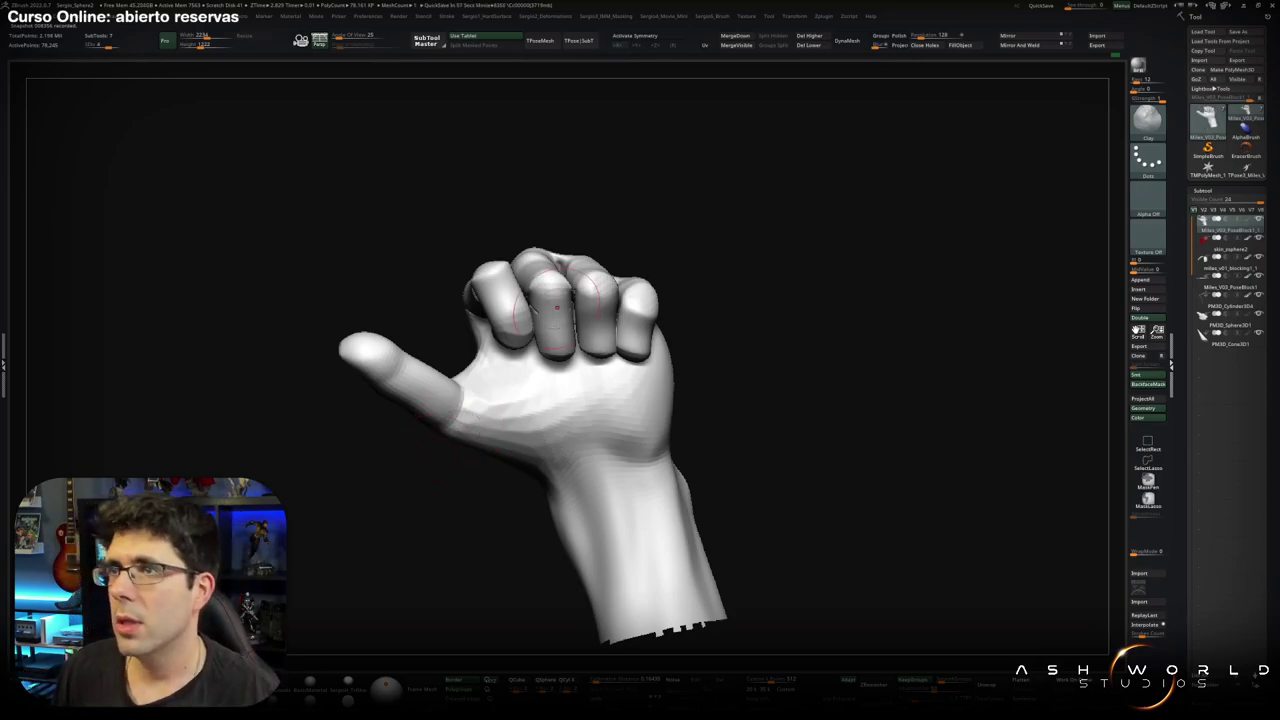
right_drag(557, 307, 540, 335)
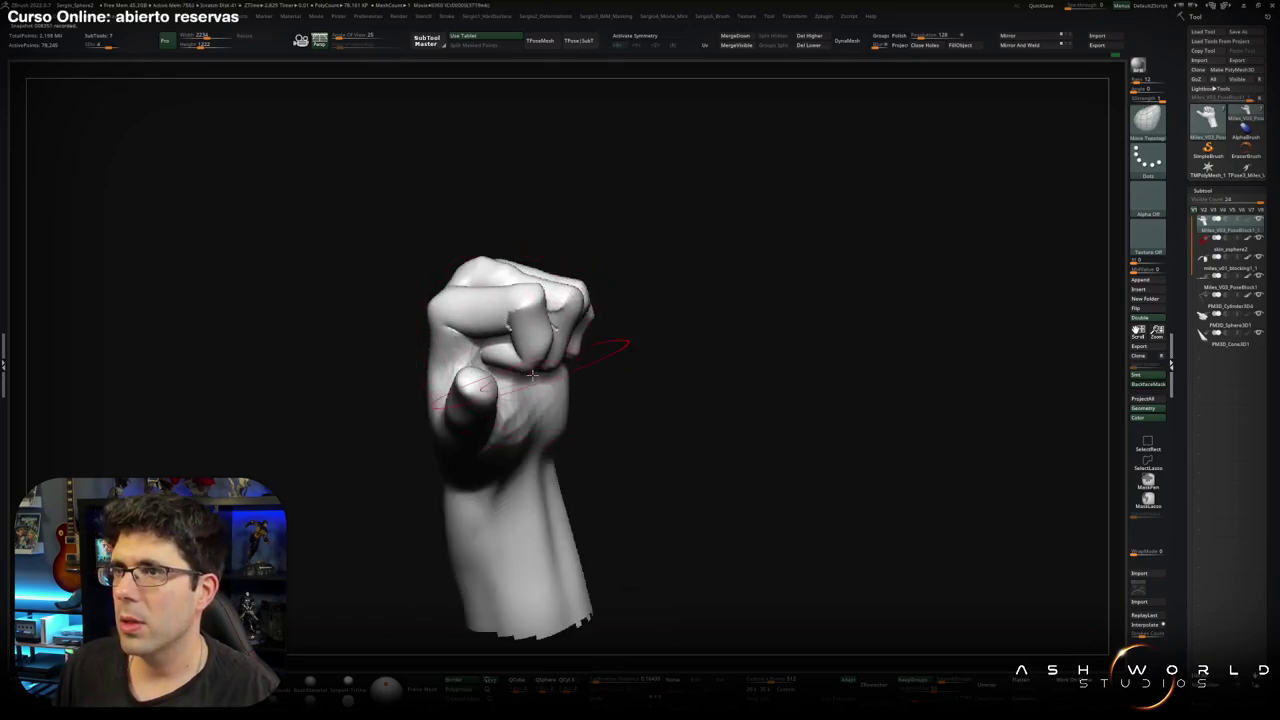
right_drag(600, 363, 537, 355)
mouse_move(645, 335)
right_down()
mouse_move(543, 369)
mouse_move(555, 343)
mouse_move(591, 343)
right_up()
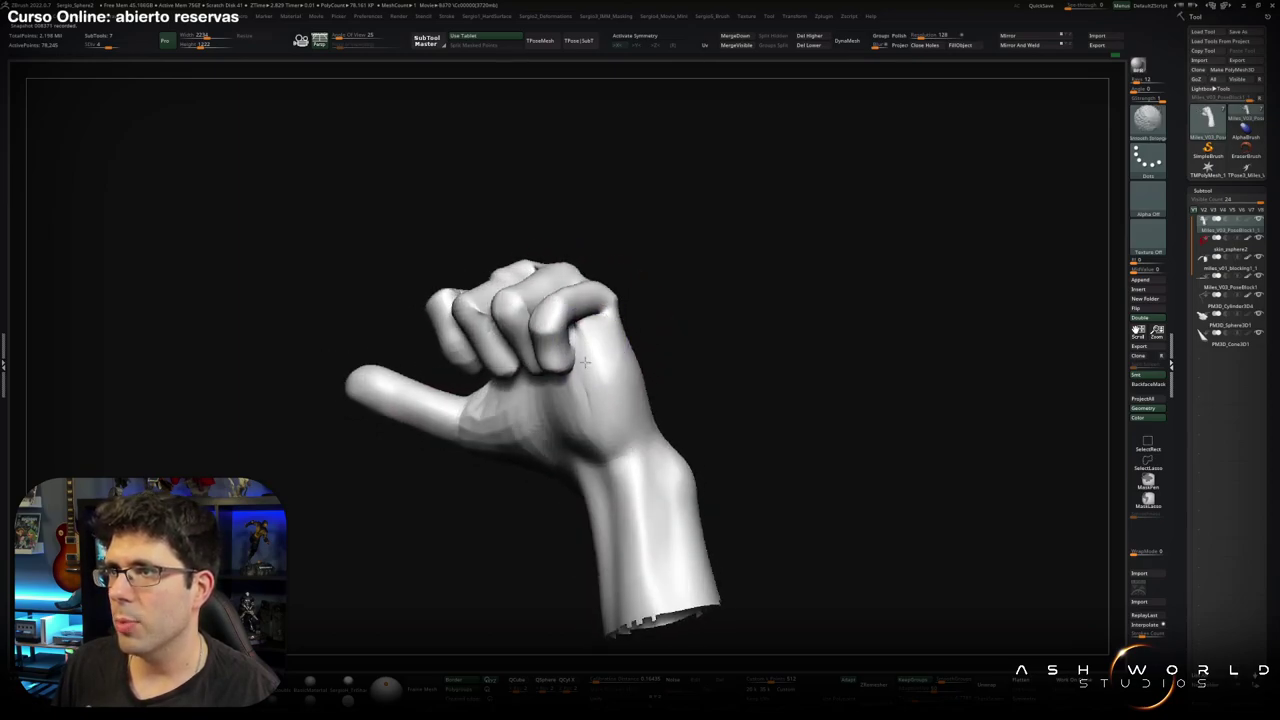
Toggle Polyframe to check the hand's polygroups, then inspect the thumb, fist top and forearm.
key(shift+f)
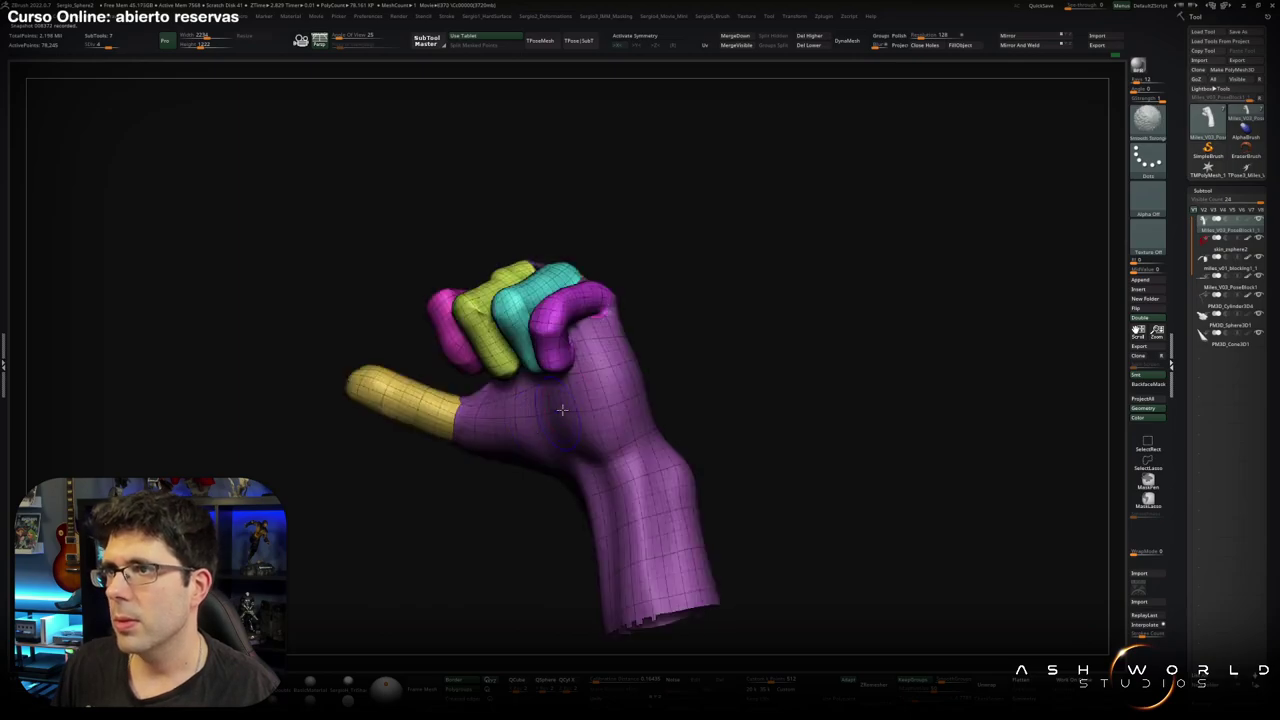
right_drag(477, 418, 596, 387)
key(shift+f)
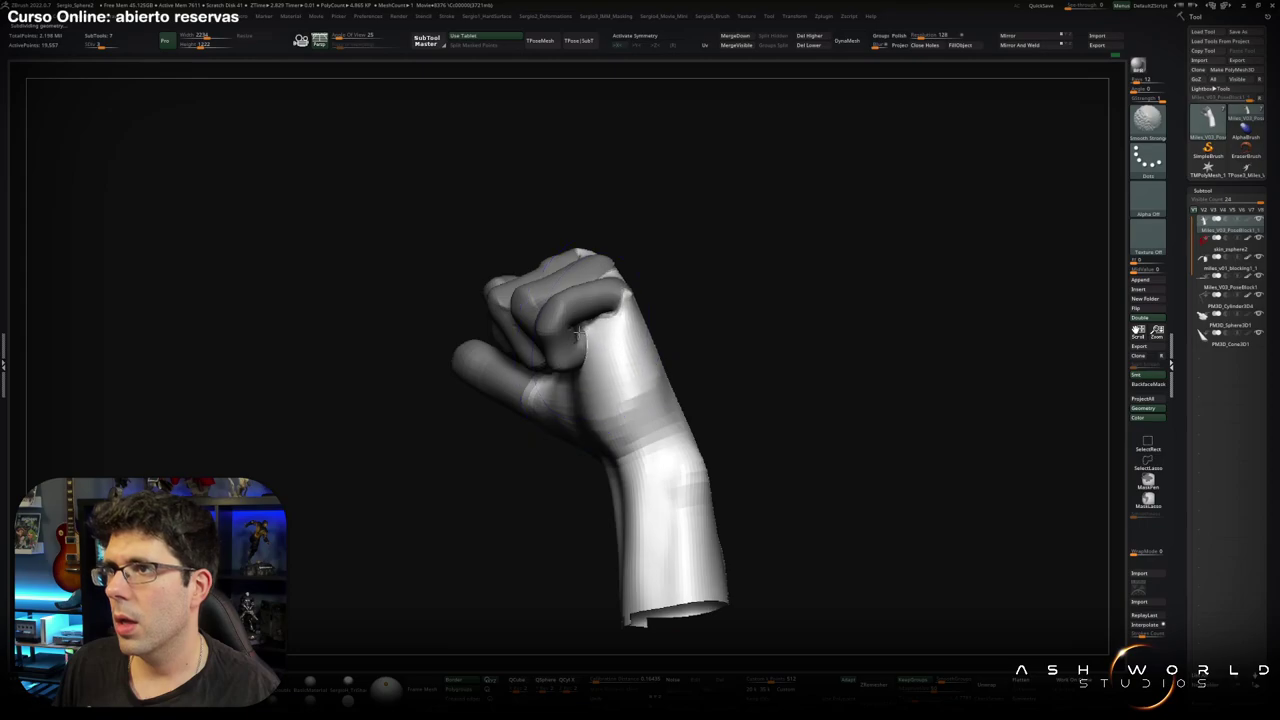
mouse_move(594, 344)
right_down()
mouse_move(493, 371)
mouse_move(534, 354)
right_up()
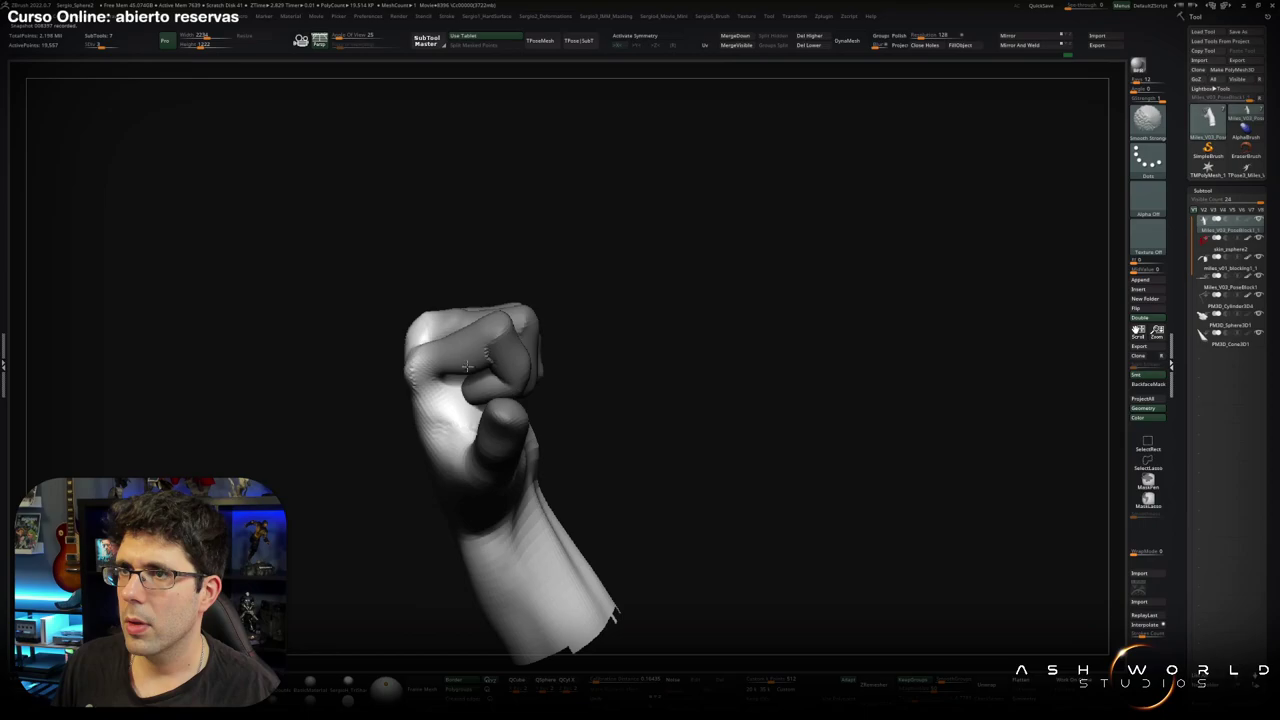
shift+right_drag(466, 367, 450, 381)
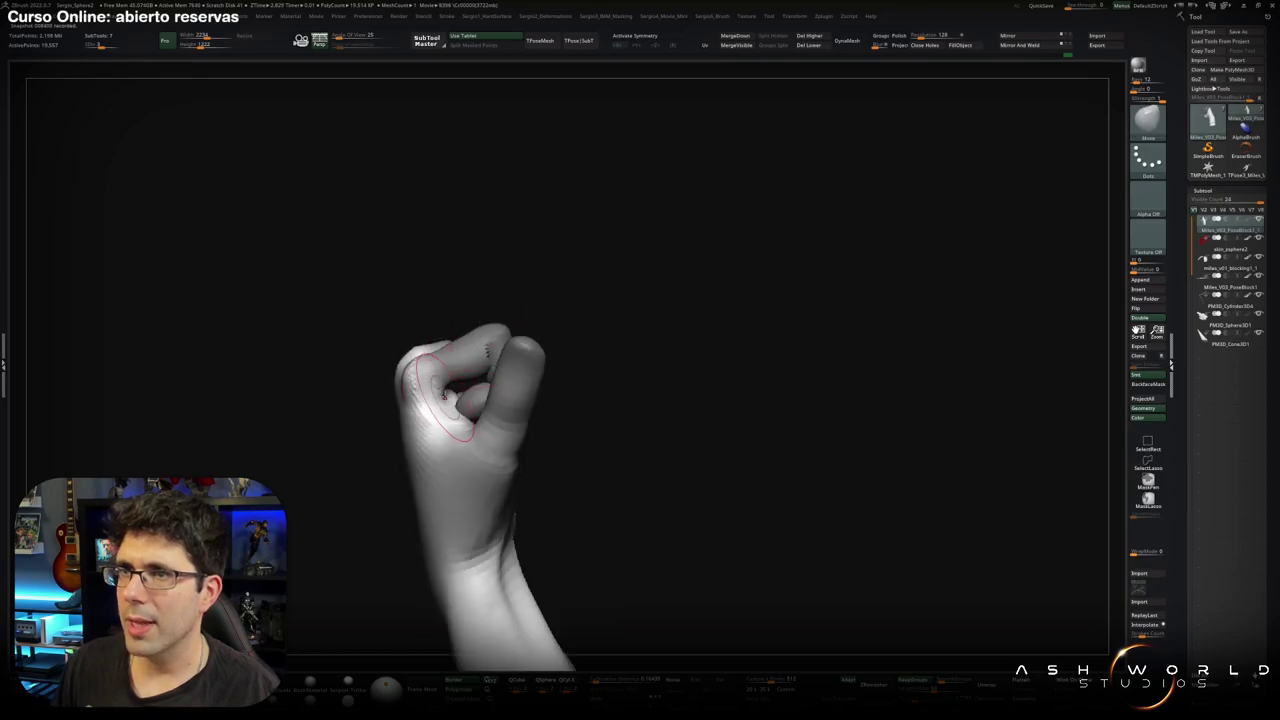
mouse_move(458, 387)
right_down()
mouse_move(456, 410)
mouse_move(434, 390)
mouse_move(470, 424)
right_up()
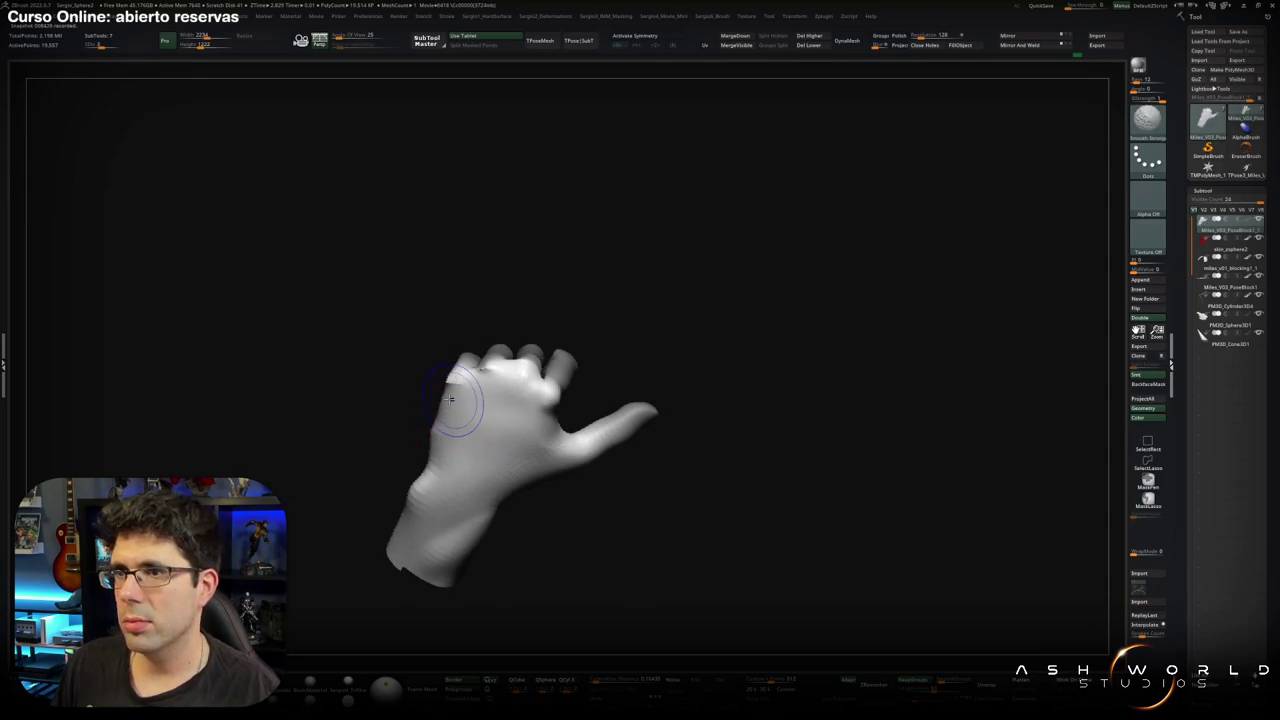
mouse_move(449, 415)
right_down()
mouse_move(560, 431)
mouse_move(469, 484)
mouse_move(435, 448)
mouse_move(582, 489)
mouse_move(600, 423)
mouse_move(586, 400)
mouse_move(595, 370)
mouse_move(578, 376)
right_up()
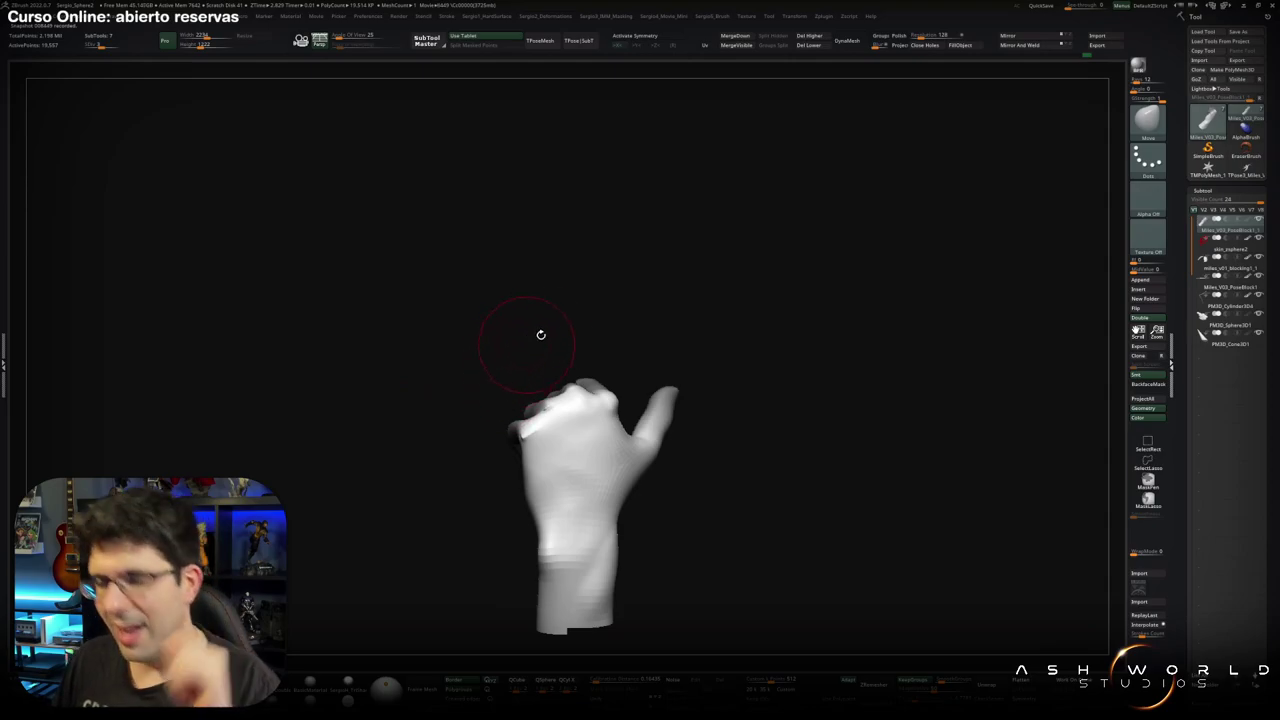
Briefly check the hand's polygroups and view the back of the hand.
mouse_move(540, 334)
mouse_down()
mouse_move(604, 343)
mouse_move(543, 443)
mouse_move(528, 500)
mouse_up()
scroll(528, 480, up, 3)
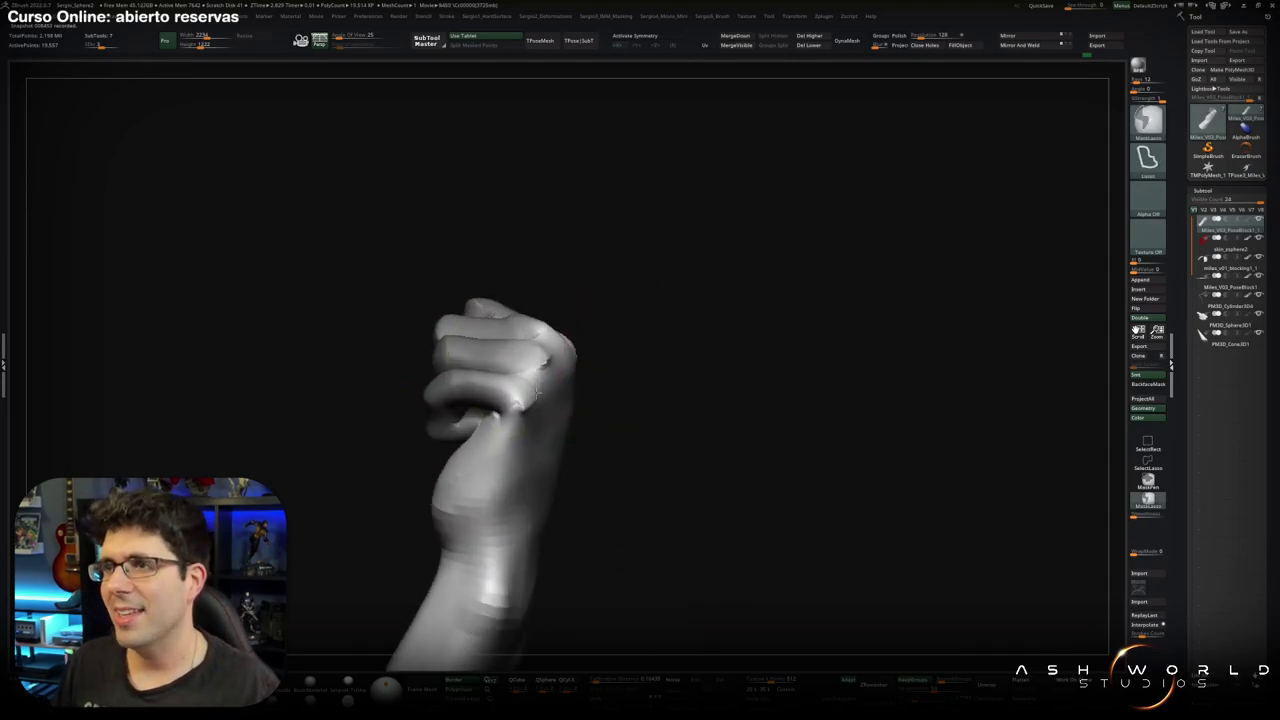
scroll(520, 432, up, 3)
key(shift+f)
key(shift+f)
scroll(540, 440, down, 2)
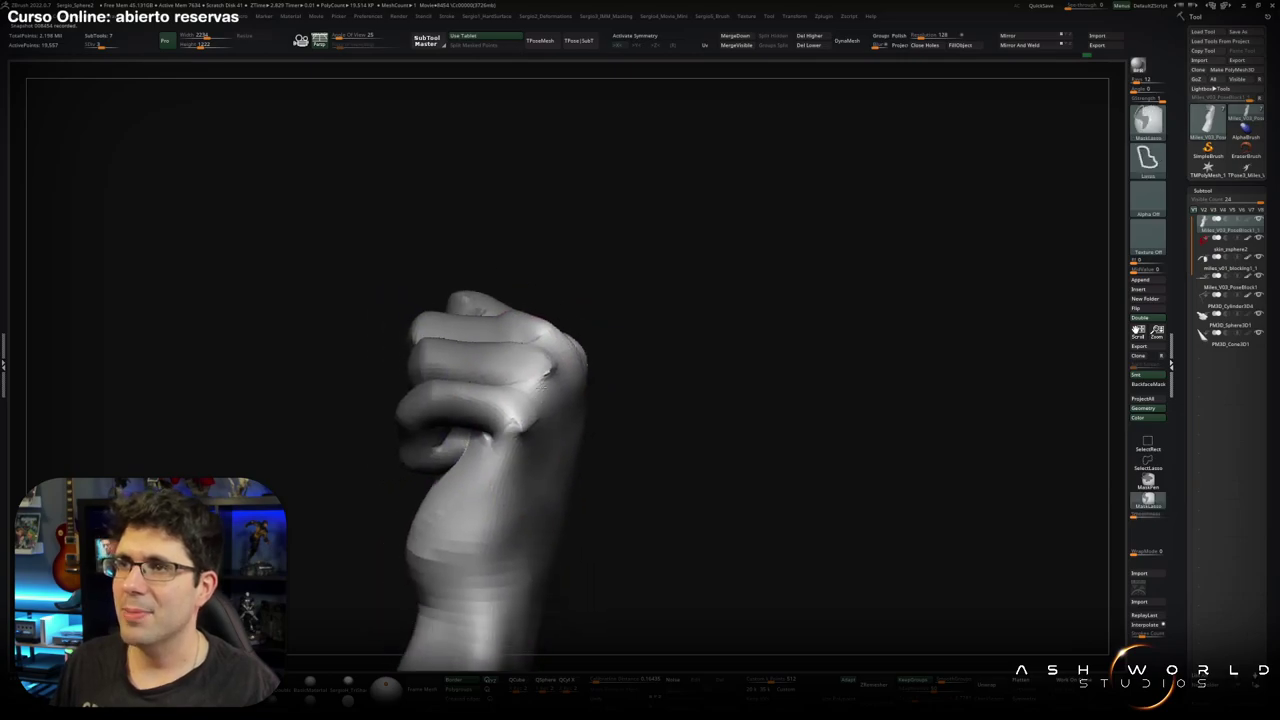
scroll(572, 450, down, 3)
drag(572, 450, 623, 377)
drag(623, 443, 603, 470)
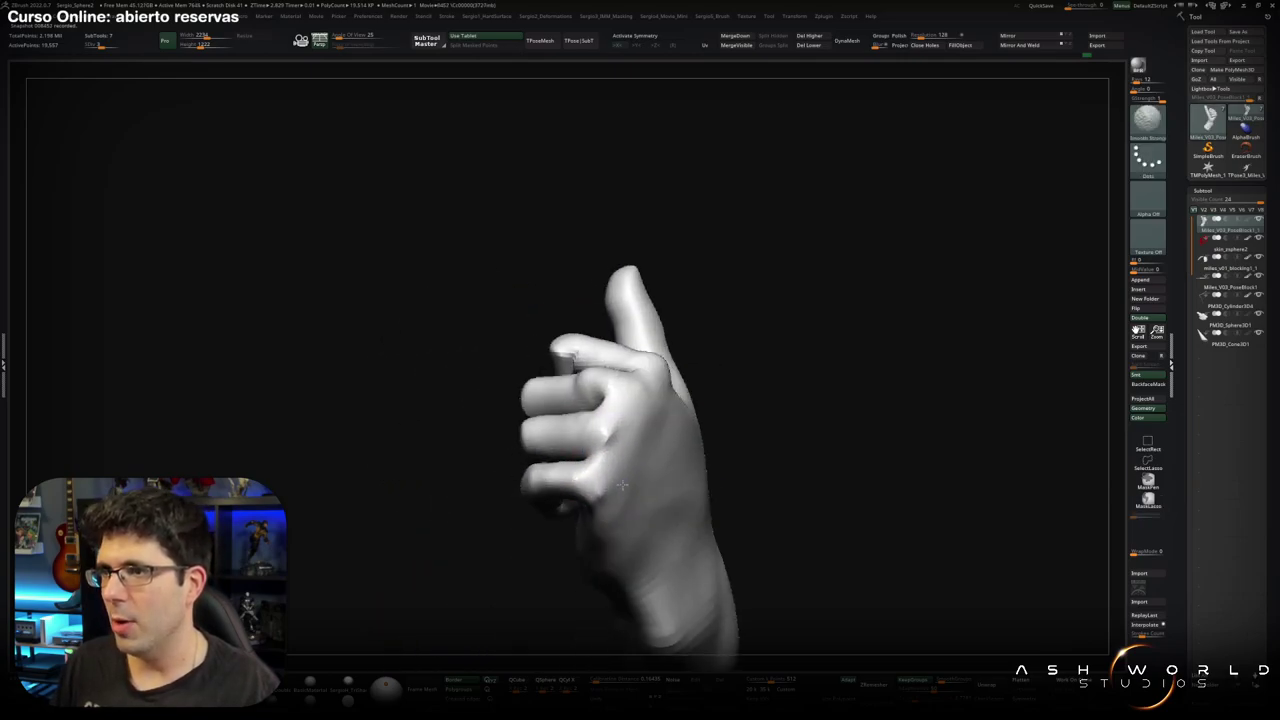
mouse_move(622, 485)
right_down()
mouse_move(587, 421)
mouse_move(529, 386)
mouse_move(560, 410)
mouse_move(588, 470)
right_up()
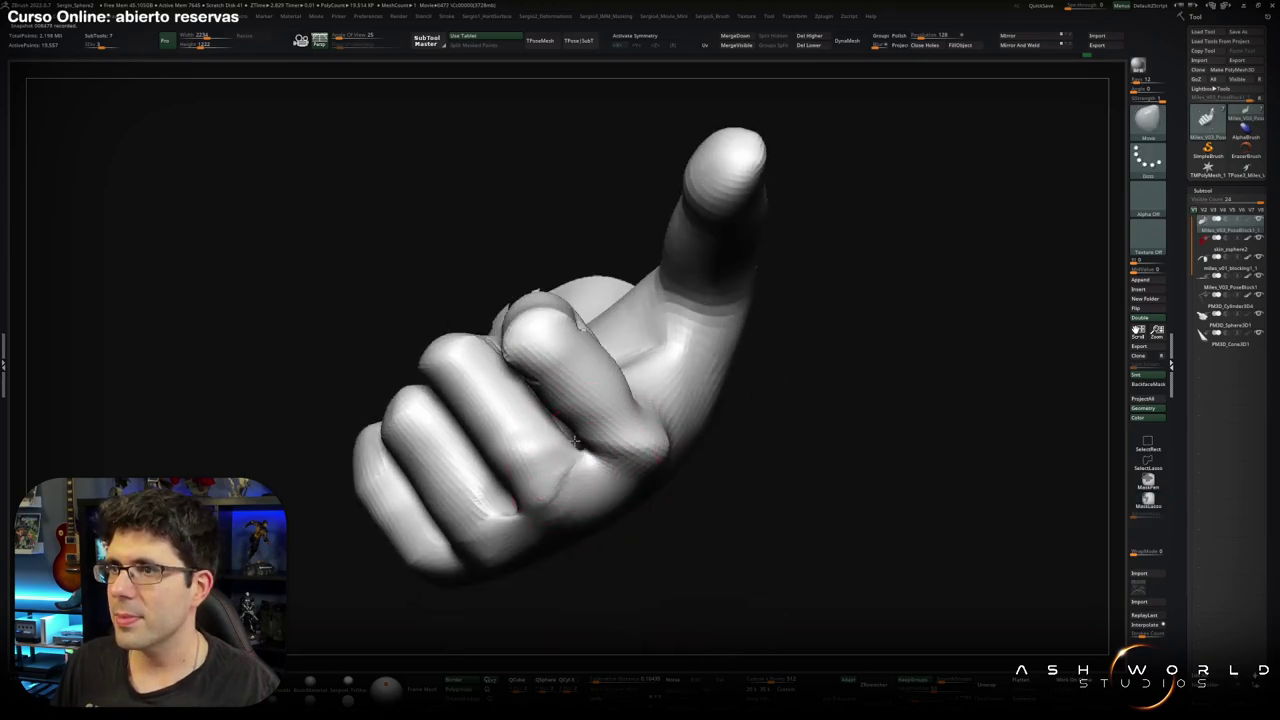
mouse_move(519, 509)
right_down()
mouse_move(502, 495)
mouse_move(506, 437)
right_up()
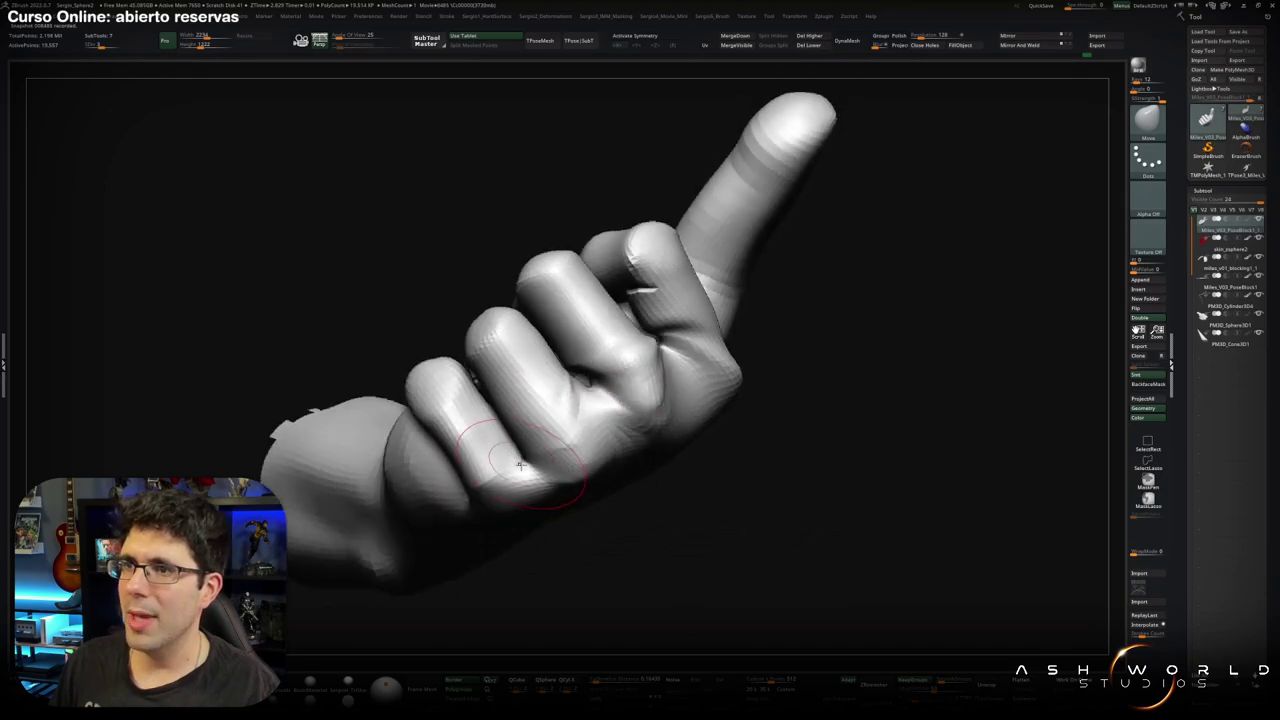
Smooth the crease between the middle and ring fingers.
key(shift)
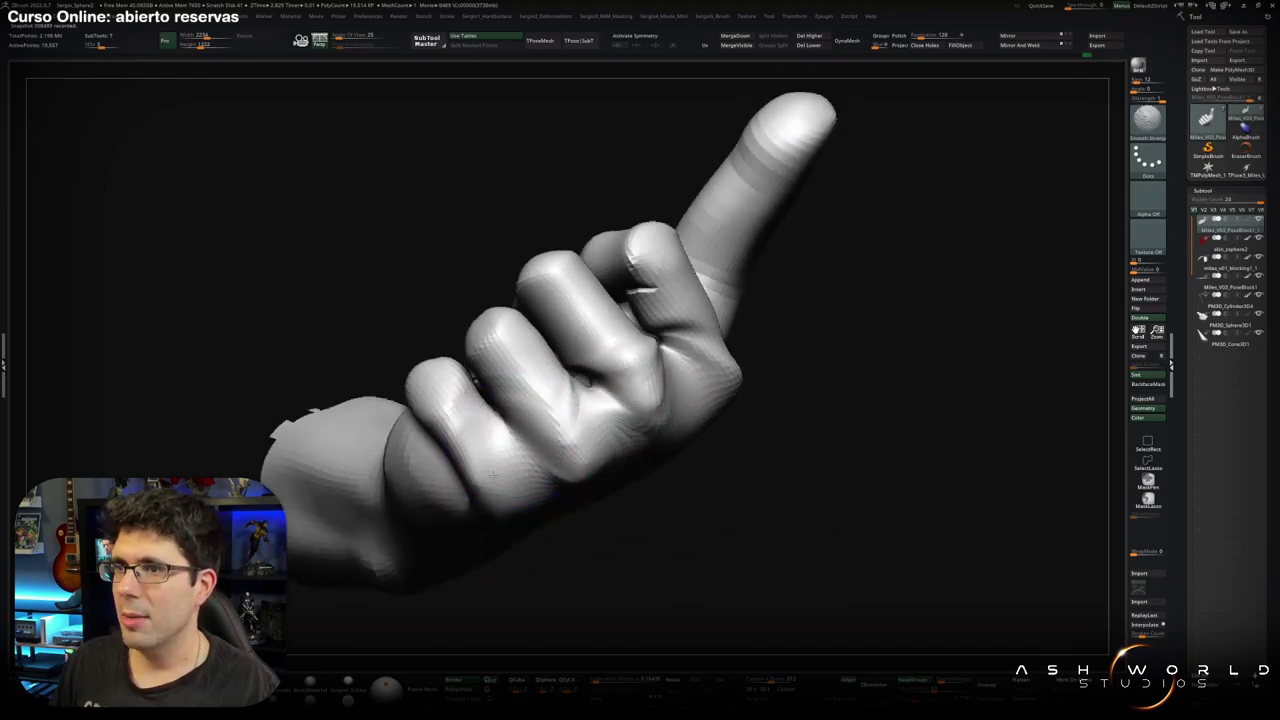
shift+drag(587, 415, 584, 394)
mouse_move(609, 401)
right_down()
mouse_move(590, 400)
mouse_move(690, 385)
mouse_move(614, 371)
mouse_move(612, 358)
right_up()
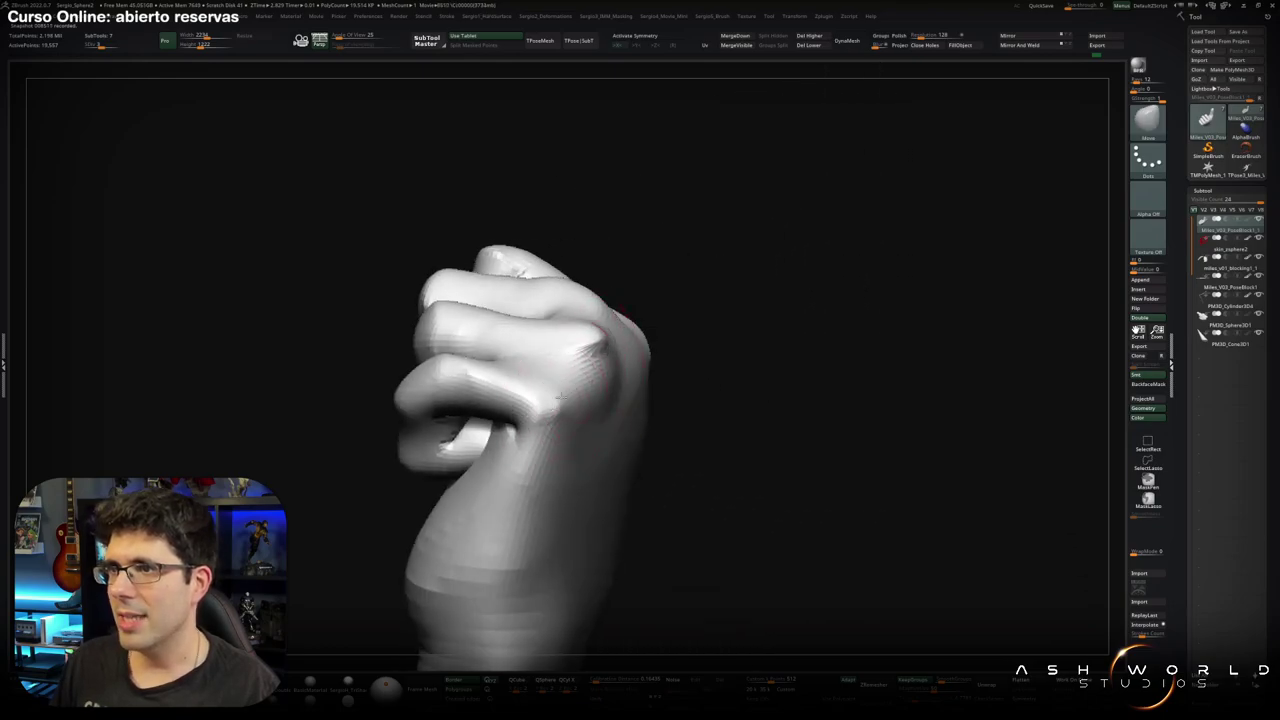
right_drag(565, 408, 489, 441)
Reshape the thumb-finger crease with Move Topological, then return to the standard Move brush.
key(b)
key(m)
key(t)
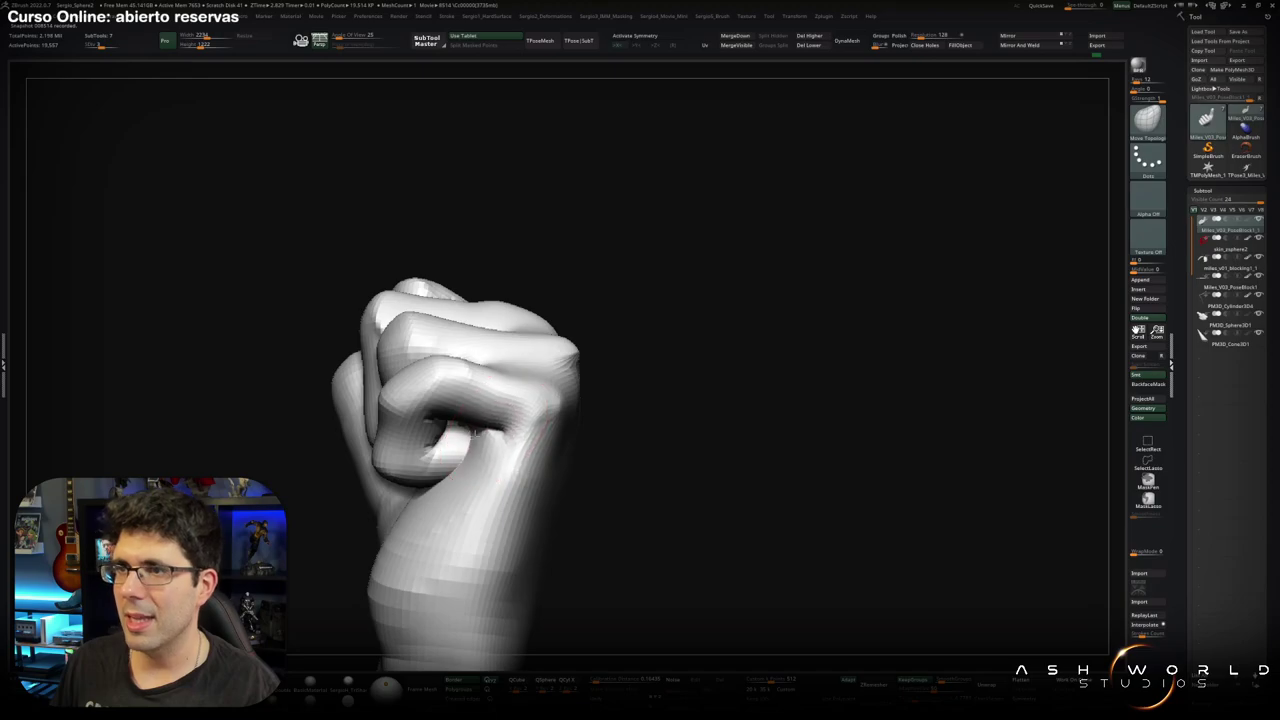
drag(455, 440, 448, 486)
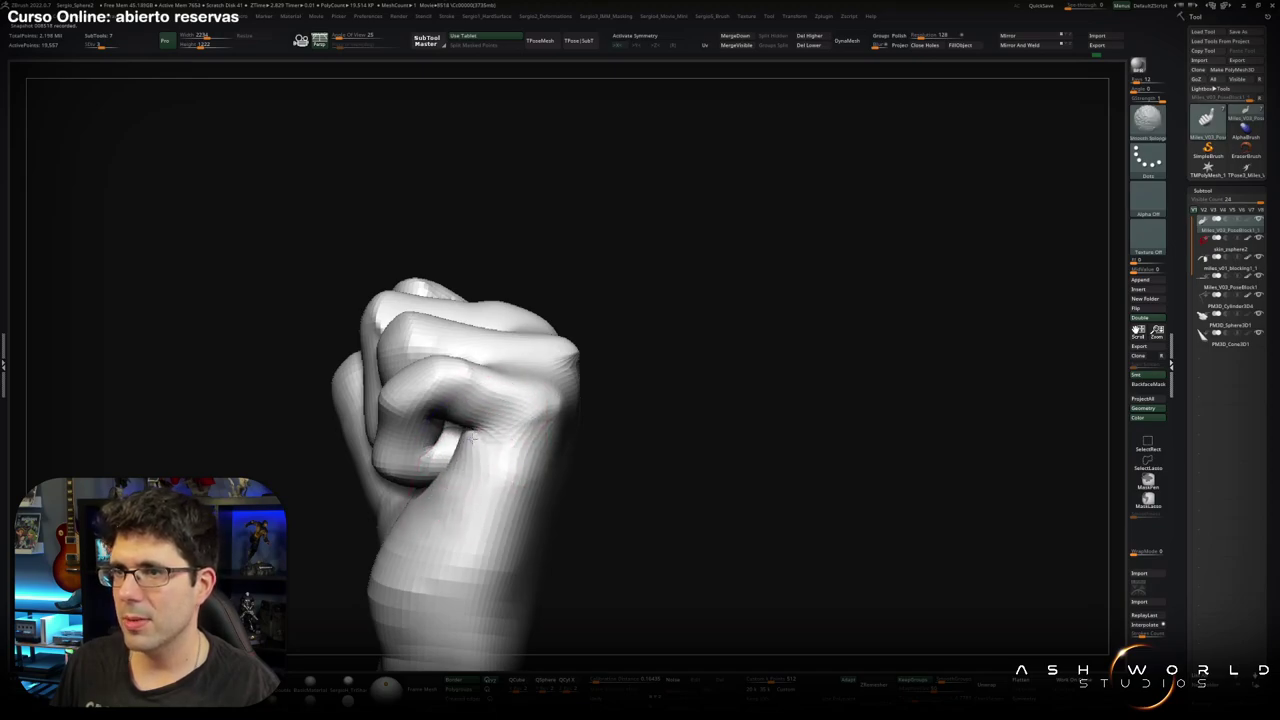
alt+right_drag(465, 500, 552, 413)
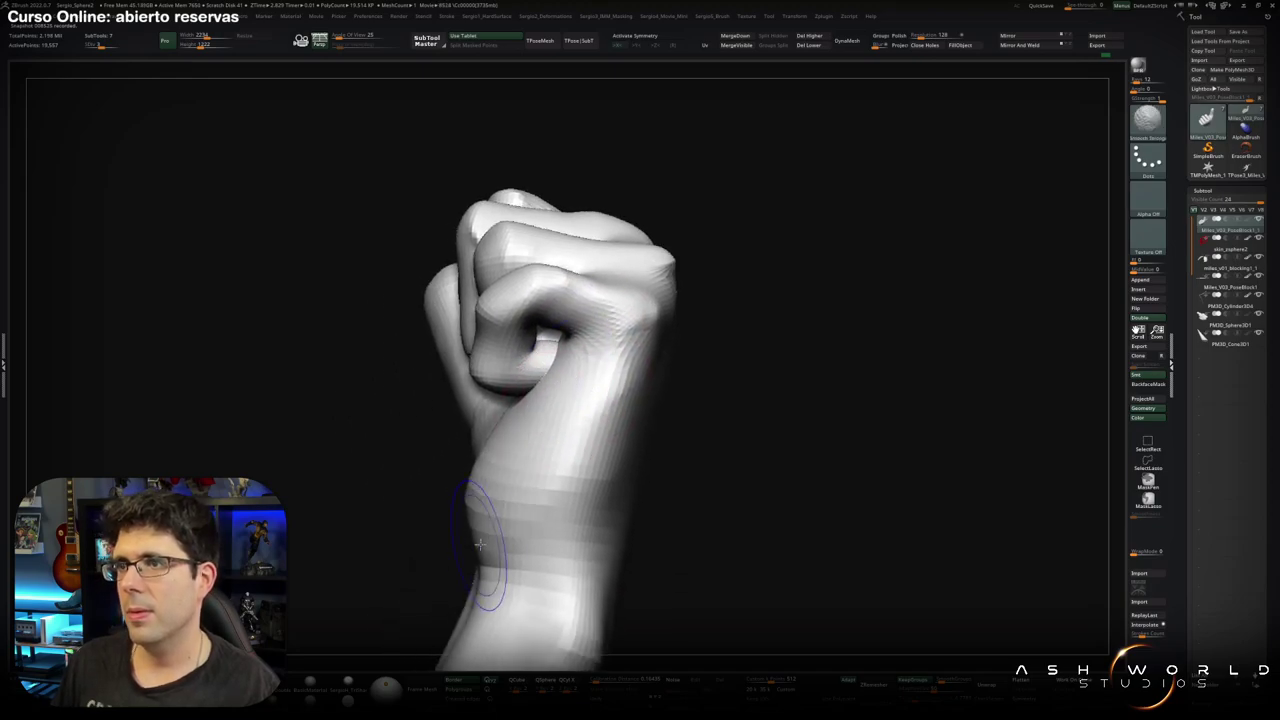
mouse_move(486, 571)
right_down()
mouse_move(420, 470)
mouse_move(506, 461)
mouse_move(493, 487)
mouse_move(537, 414)
mouse_move(514, 362)
mouse_move(508, 383)
right_up()
key(b)
key(m)
key(v)
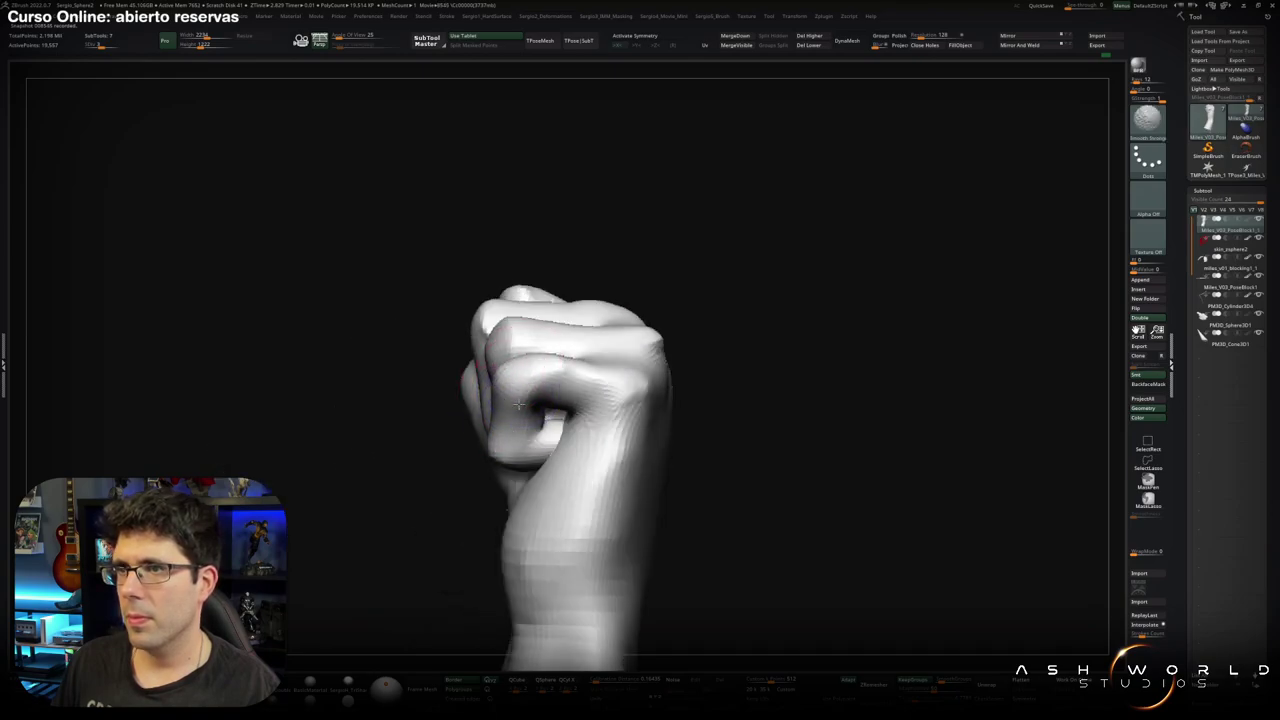
mouse_move(594, 372)
right_down()
mouse_move(586, 383)
mouse_move(556, 366)
mouse_move(580, 448)
right_up()
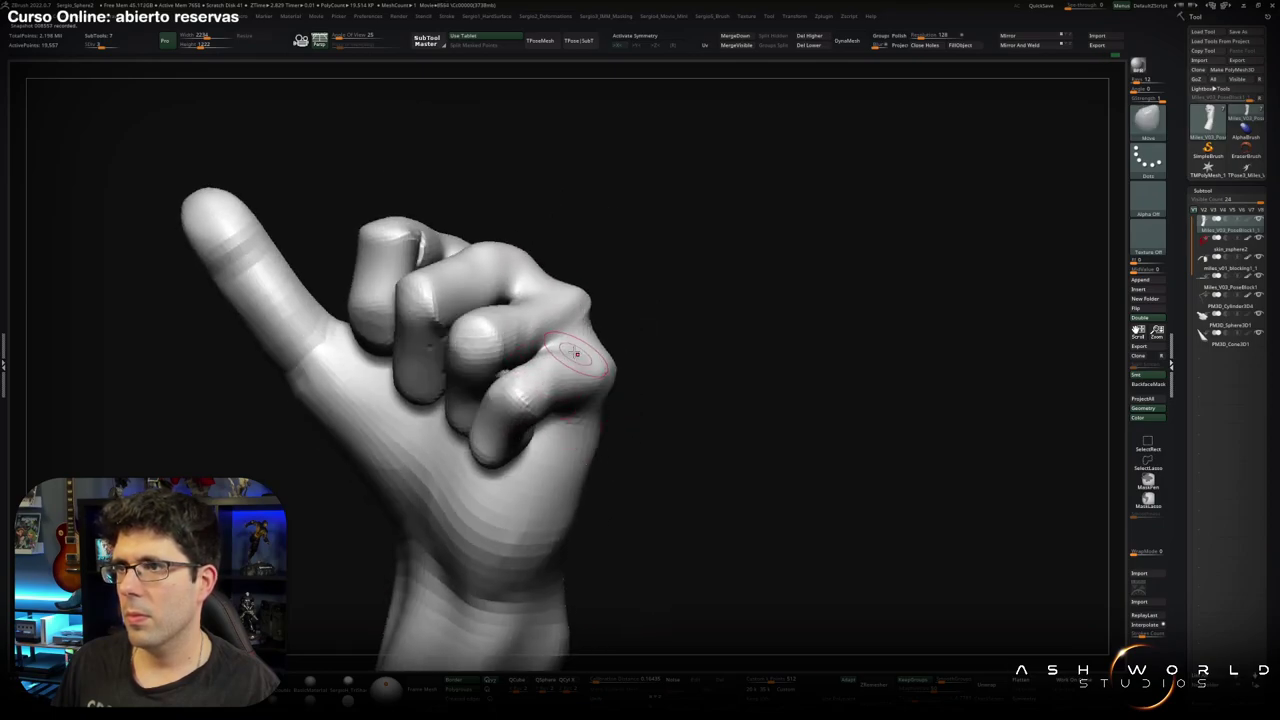
Check the curled fingers from the wrist opening through to a frontal view of the fist.
mouse_move(538, 410)
mouse_down()
mouse_move(533, 438)
mouse_move(601, 432)
mouse_move(544, 337)
mouse_up()
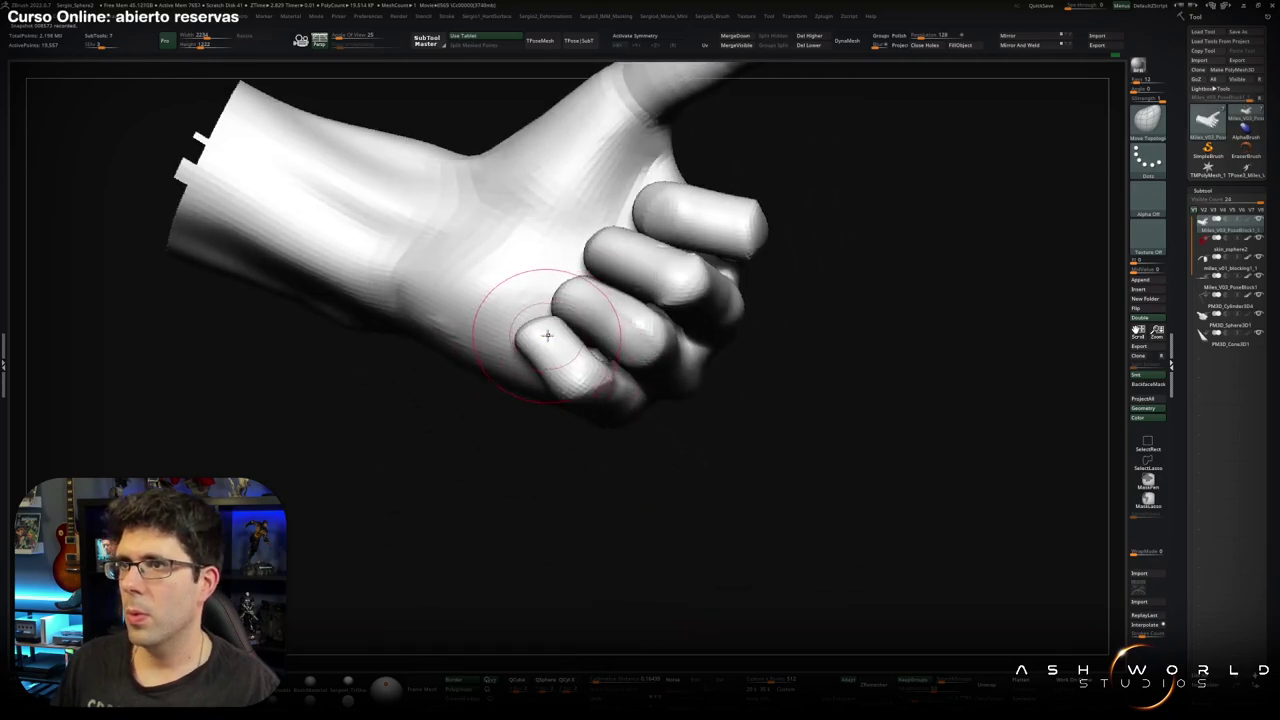
drag(544, 337, 541, 337)
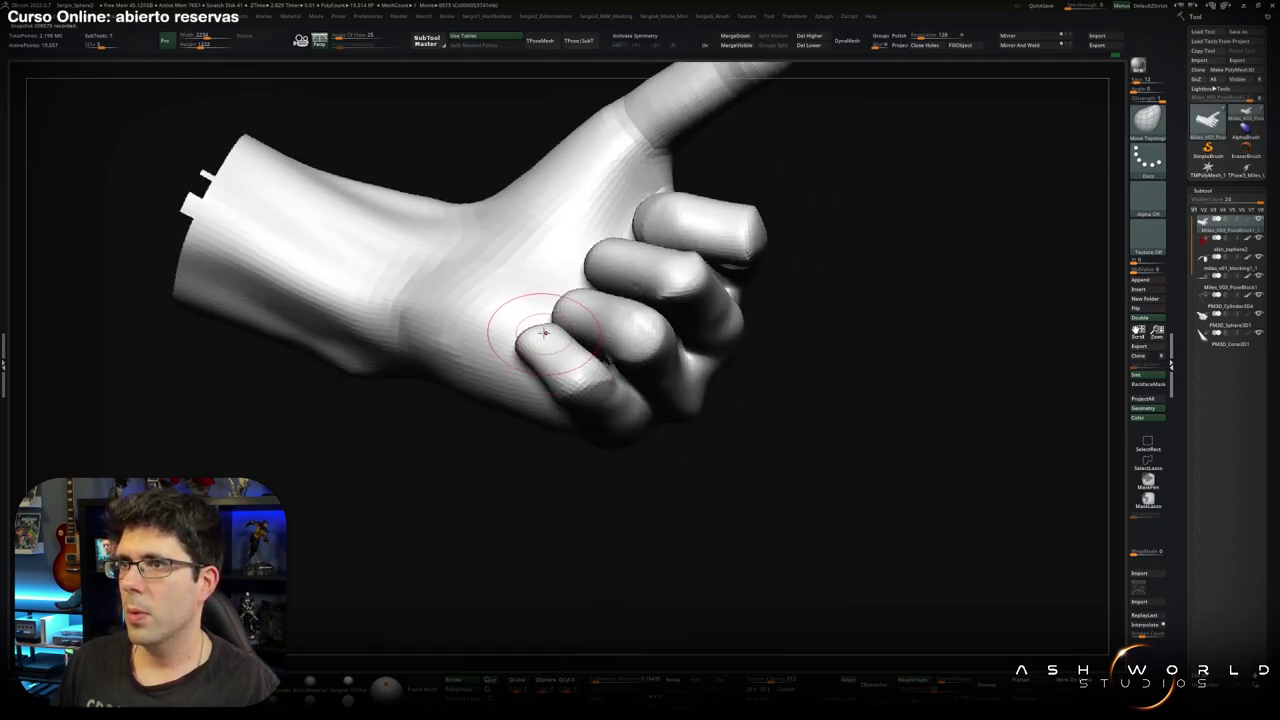
drag(547, 326, 595, 281)
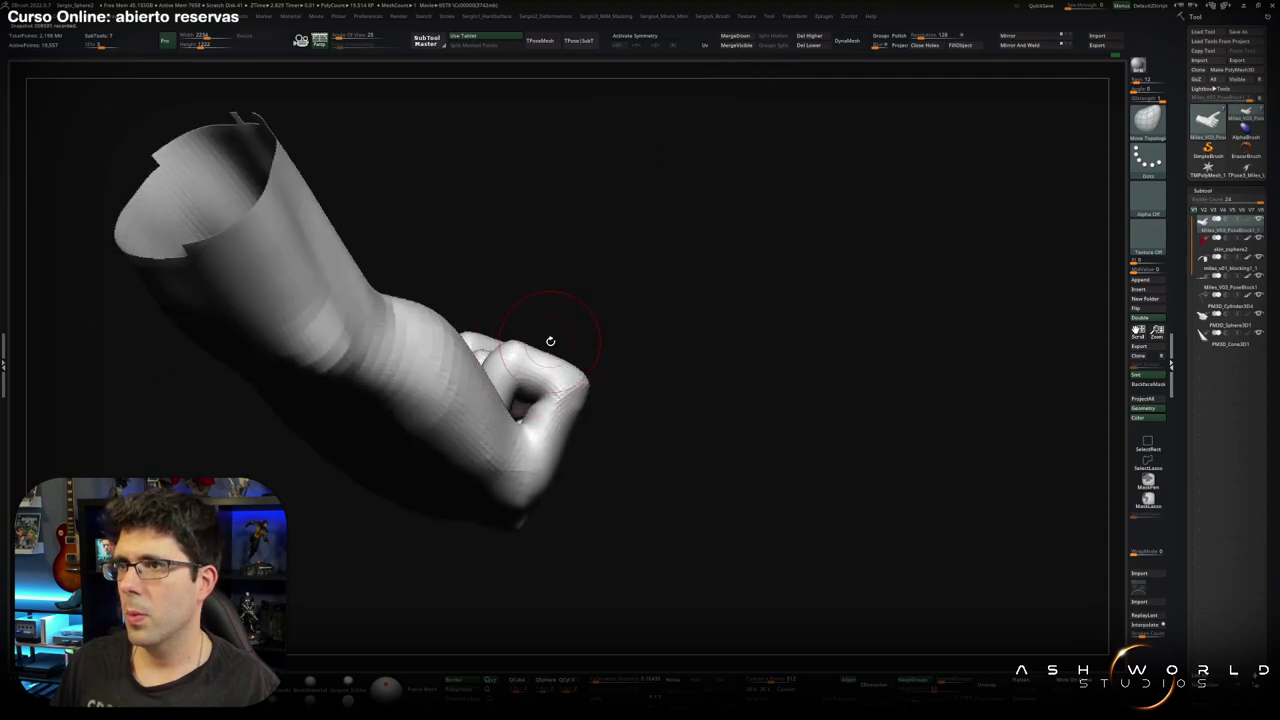
mouse_move(550, 341)
mouse_down()
mouse_move(515, 343)
mouse_move(549, 449)
mouse_move(557, 366)
mouse_move(634, 400)
mouse_move(542, 408)
mouse_move(543, 360)
mouse_move(578, 392)
mouse_up()
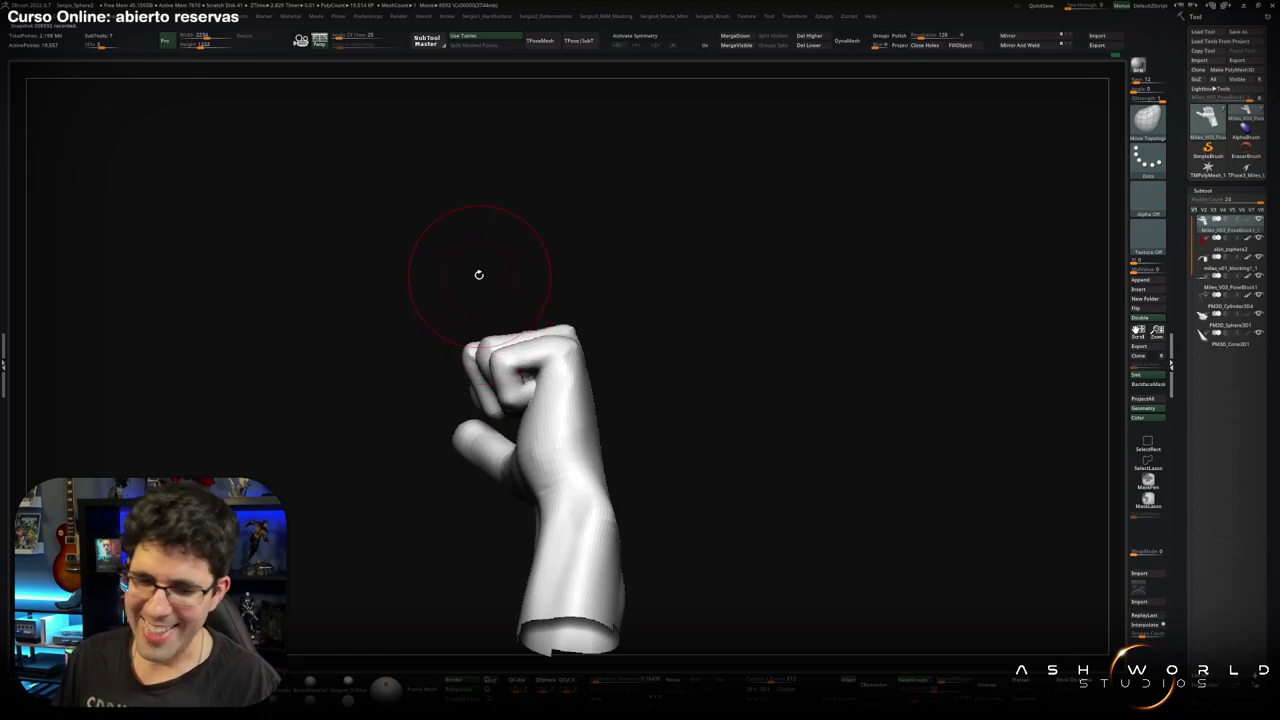
mouse_move(520, 317)
mouse_down()
mouse_move(530, 393)
mouse_move(443, 357)
mouse_move(403, 390)
mouse_move(422, 376)
mouse_up()
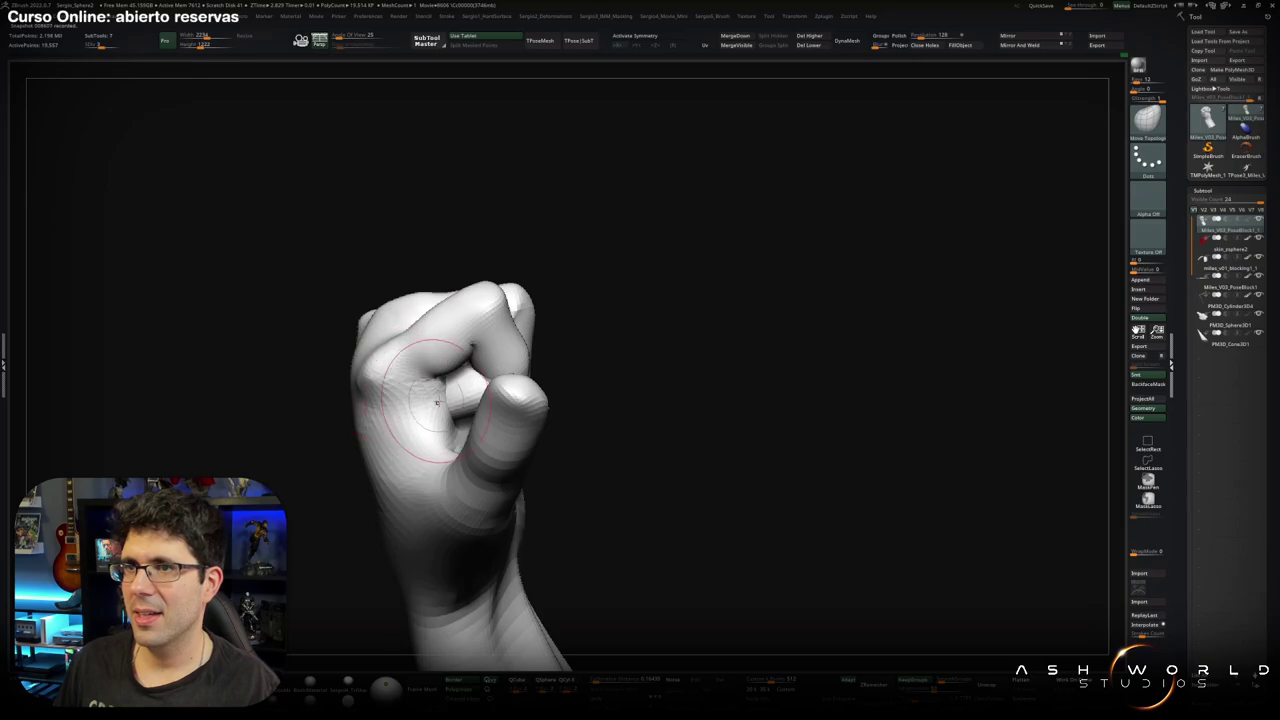
mouse_move(379, 372)
mouse_down()
mouse_move(441, 436)
mouse_move(452, 399)
mouse_move(431, 378)
mouse_up()
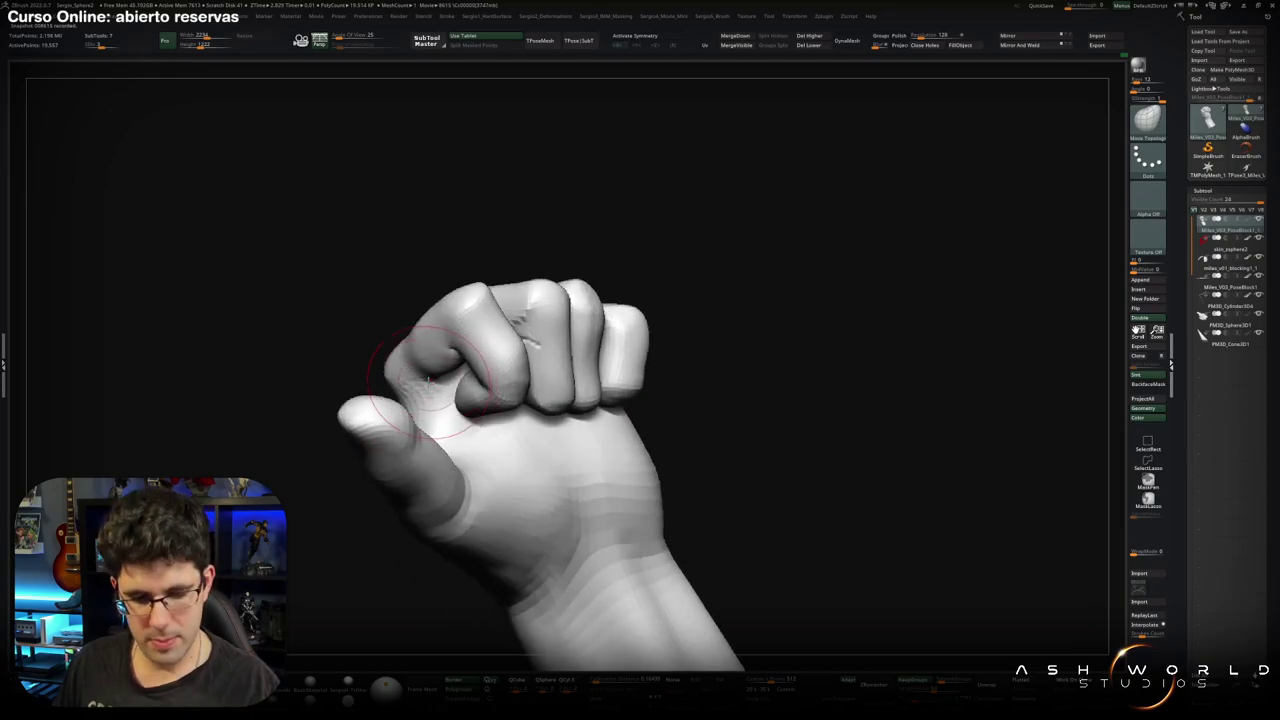
mouse_move(376, 408)
mouse_down()
mouse_move(448, 396)
mouse_move(423, 457)
mouse_move(423, 366)
mouse_move(429, 406)
mouse_move(586, 354)
mouse_move(527, 344)
mouse_move(500, 477)
mouse_move(593, 391)
mouse_move(557, 447)
mouse_move(545, 425)
mouse_up()
Mask the hand except the thumb and Transpose-rotate the thumb from a palm pivot.
key(ctrl)
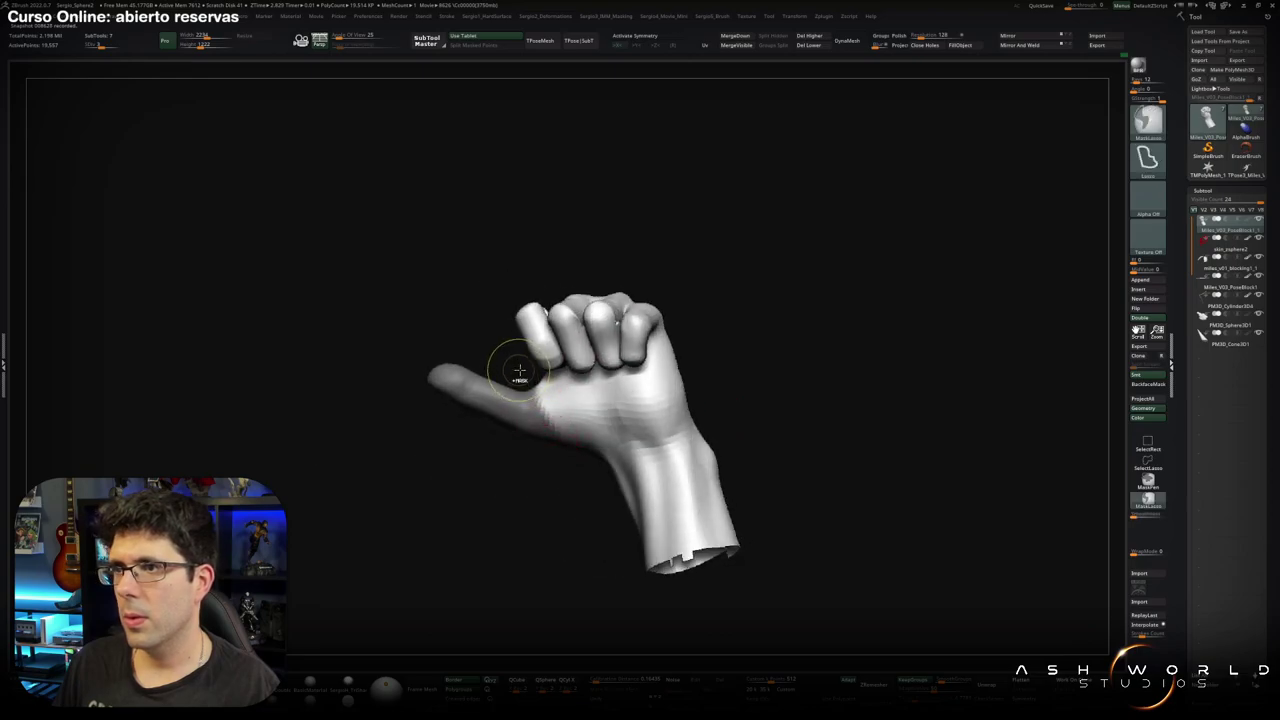
mouse_move(524, 468)
mouse_down()
mouse_move(582, 416)
mouse_move(657, 418)
mouse_move(545, 457)
mouse_up()
key(w)
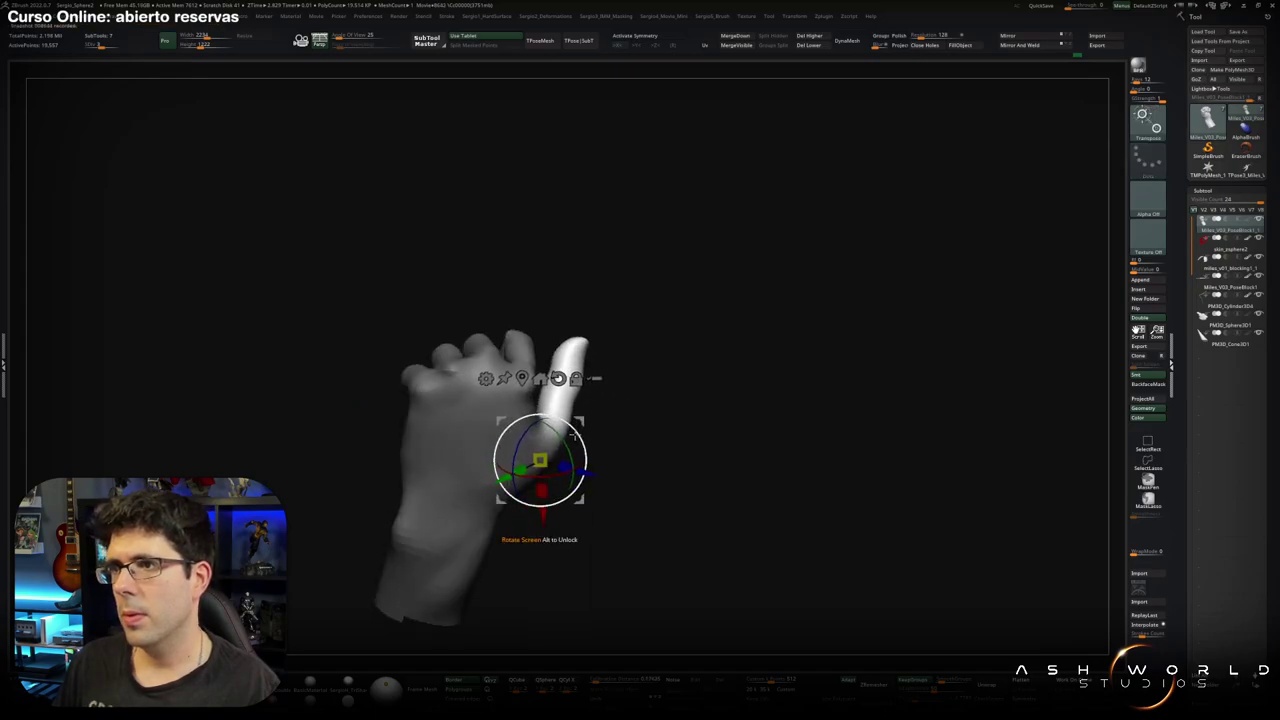
ctrl+click(586, 432)
click(505, 492)
mouse_move(549, 500)
mouse_down()
mouse_move(601, 445)
mouse_move(535, 484)
mouse_move(507, 467)
mouse_move(470, 520)
mouse_move(544, 478)
mouse_up()
Re-pivot at the thumb base and rotate the thumb further into the fist.
key(q)
key(w)
alt+click(515, 494)
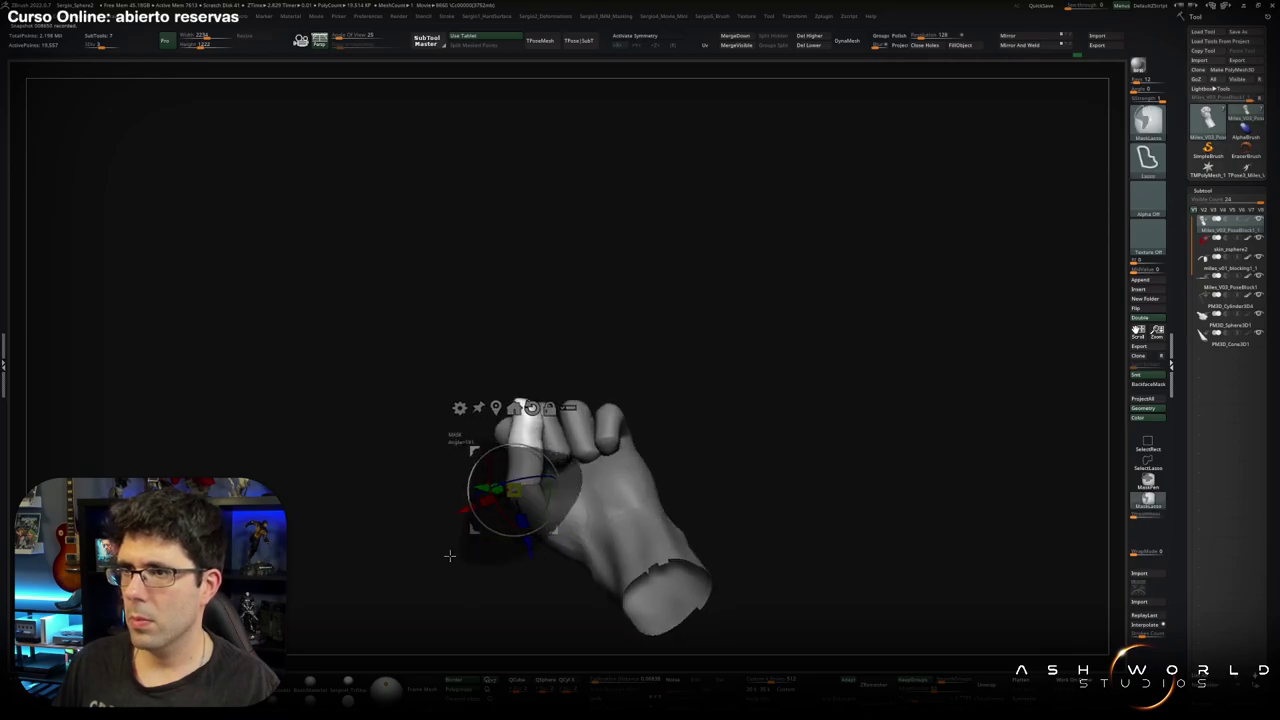
alt+click(520, 443)
mouse_move(548, 420)
mouse_down()
mouse_move(578, 448)
mouse_move(577, 345)
mouse_up()
key(q)
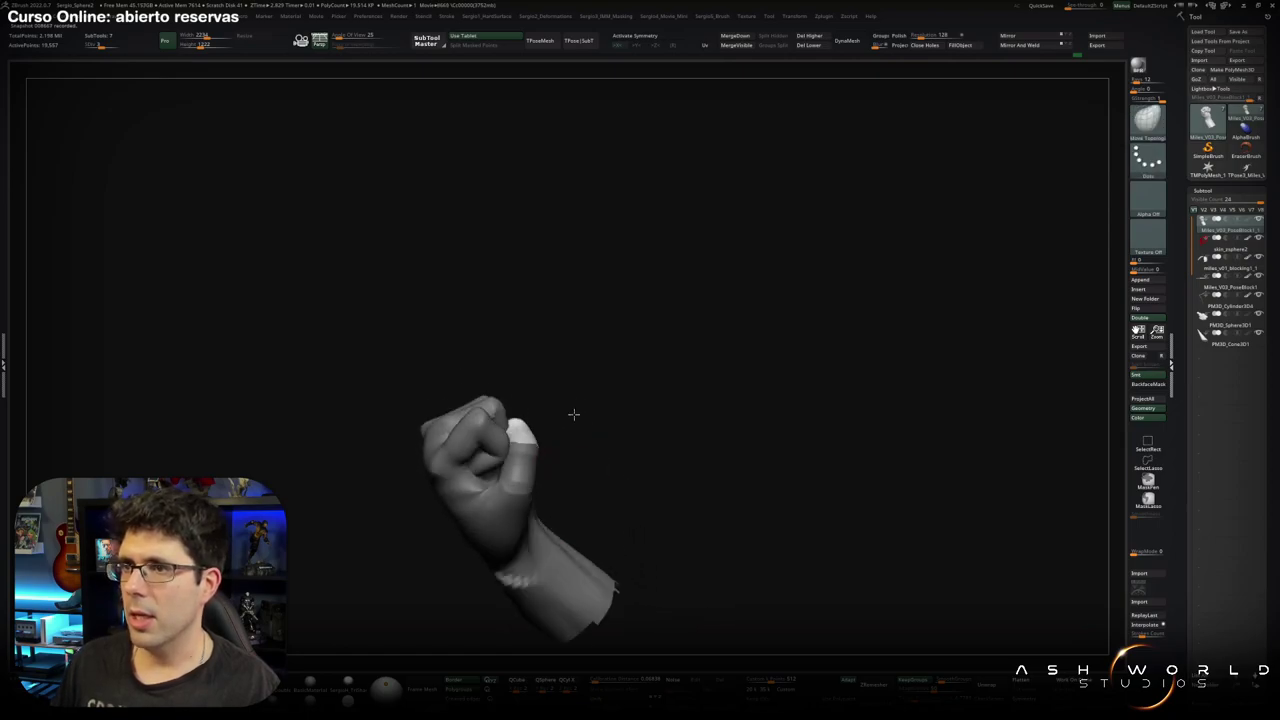
mouse_move(586, 477)
mouse_down()
mouse_move(614, 449)
mouse_move(557, 463)
mouse_move(561, 477)
mouse_up()
scroll(551, 480, up, 3)
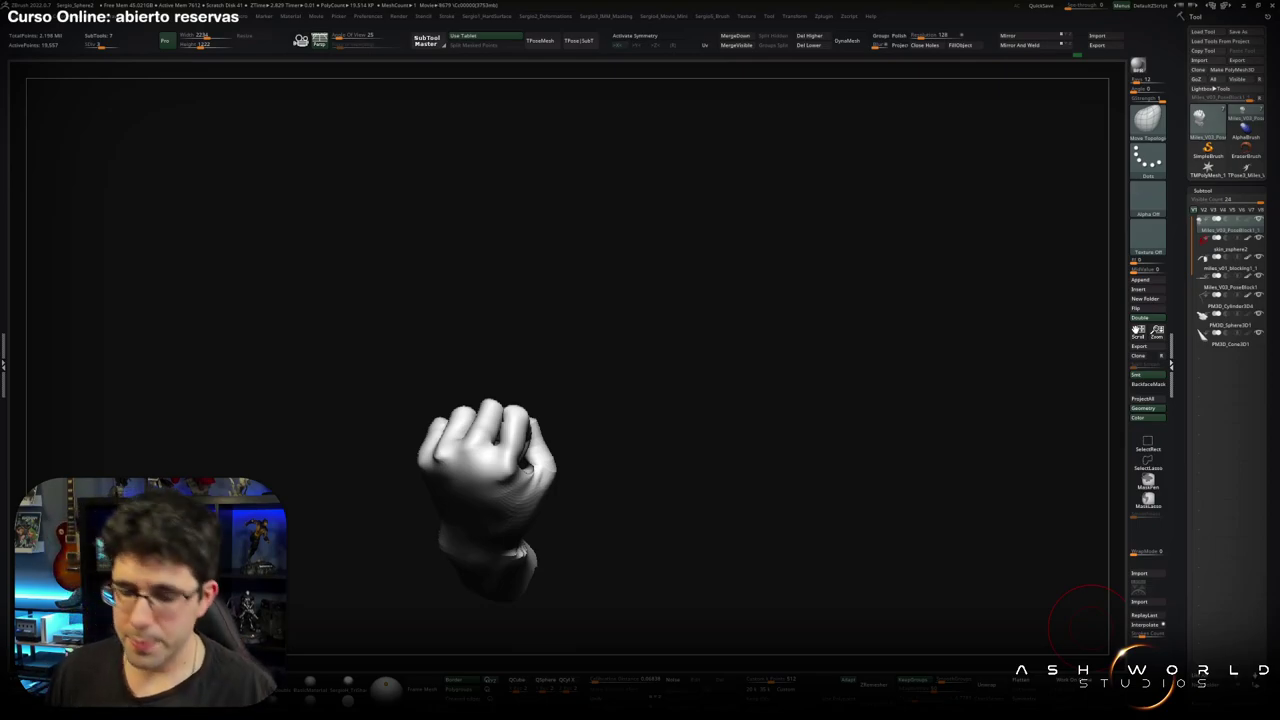
mouse_move(1085, 615)
mouse_down()
mouse_move(466, 417)
mouse_move(537, 388)
mouse_move(520, 413)
mouse_move(499, 393)
mouse_up()
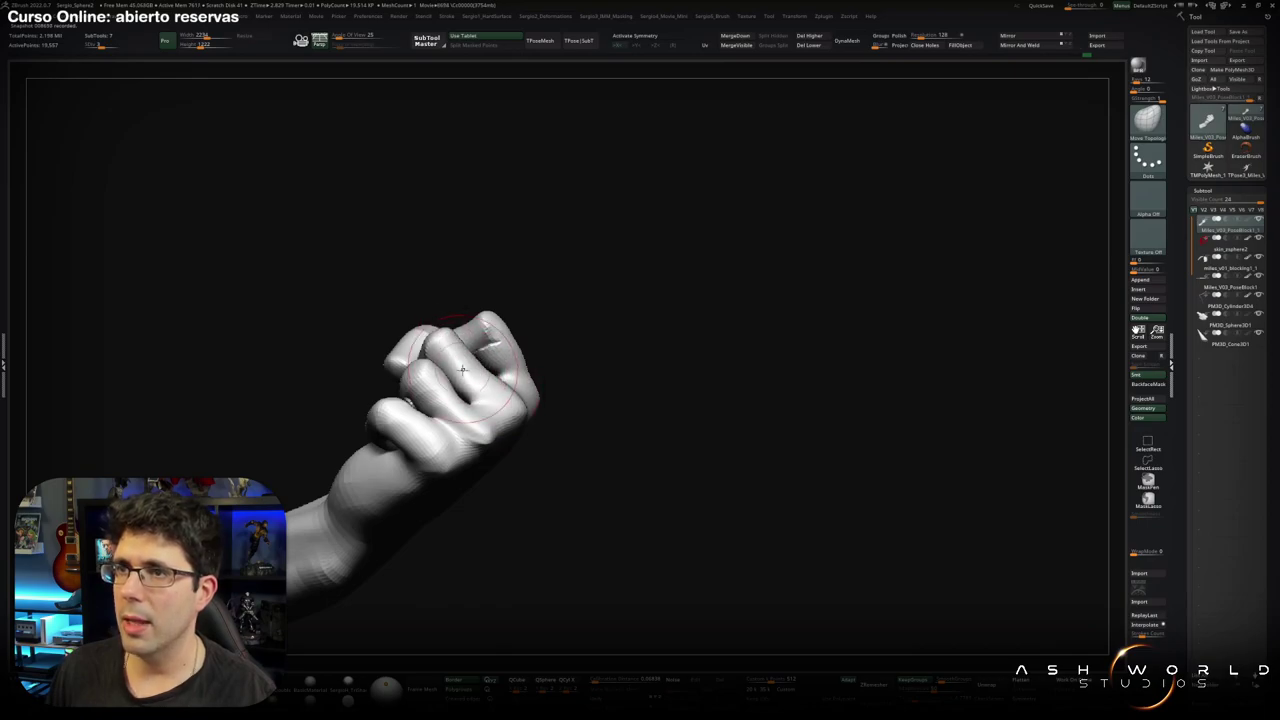
mouse_move(492, 385)
mouse_down()
mouse_move(456, 406)
mouse_move(522, 379)
mouse_move(460, 410)
mouse_move(470, 430)
mouse_up()
Check polygroups, then pivot at the pinky base and rotate the pinky further into the fist.
key(shift+f)
key(w)
key(shift+f)
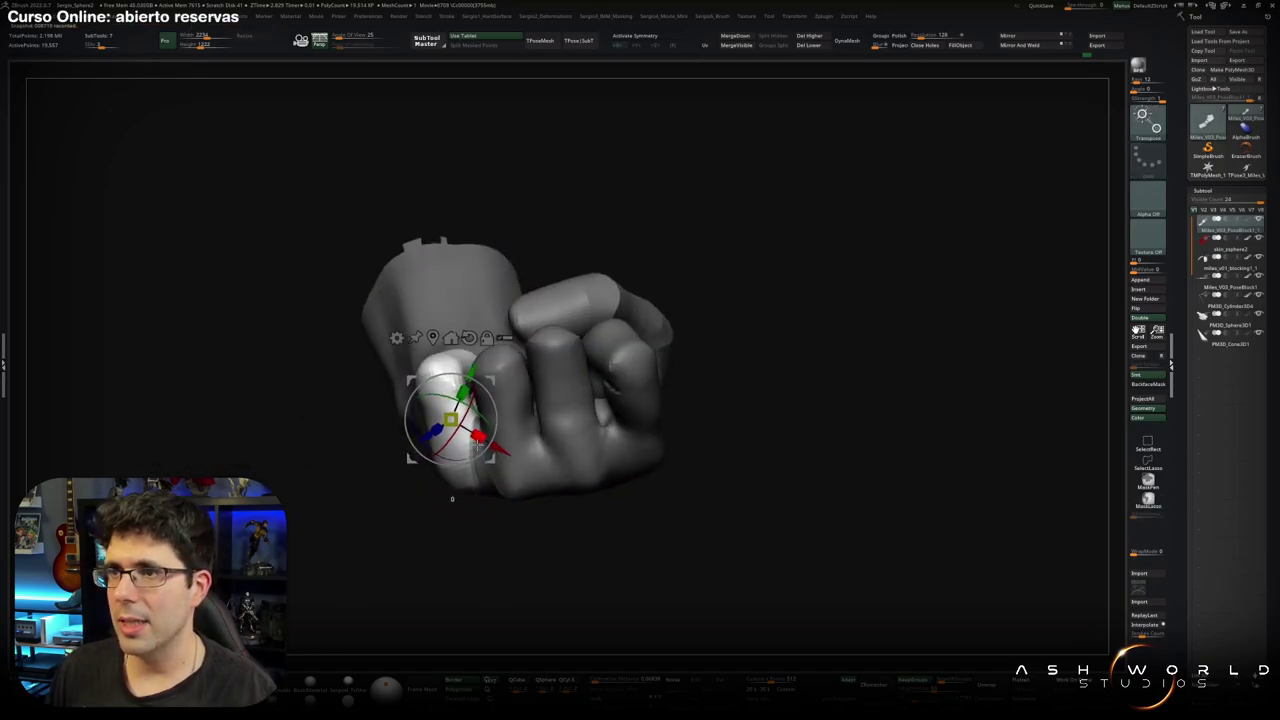
key(q)
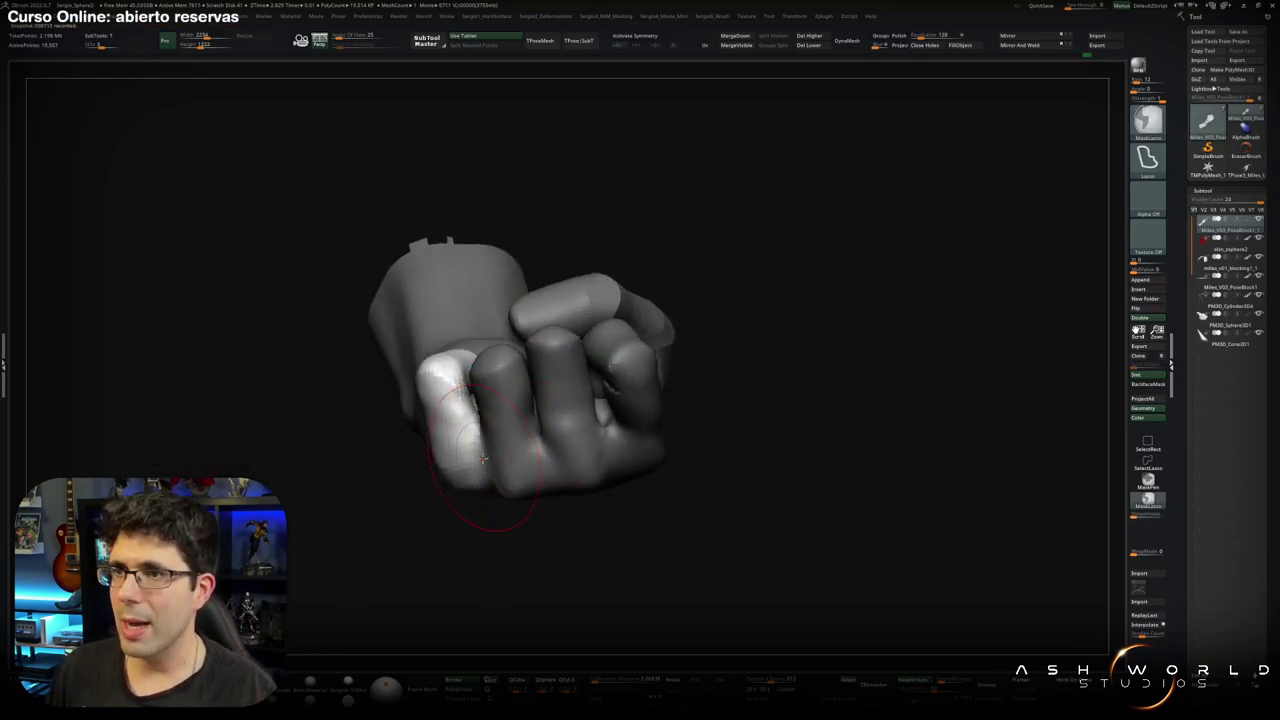
key(w)
click(463, 470)
drag(510, 450, 512, 457)
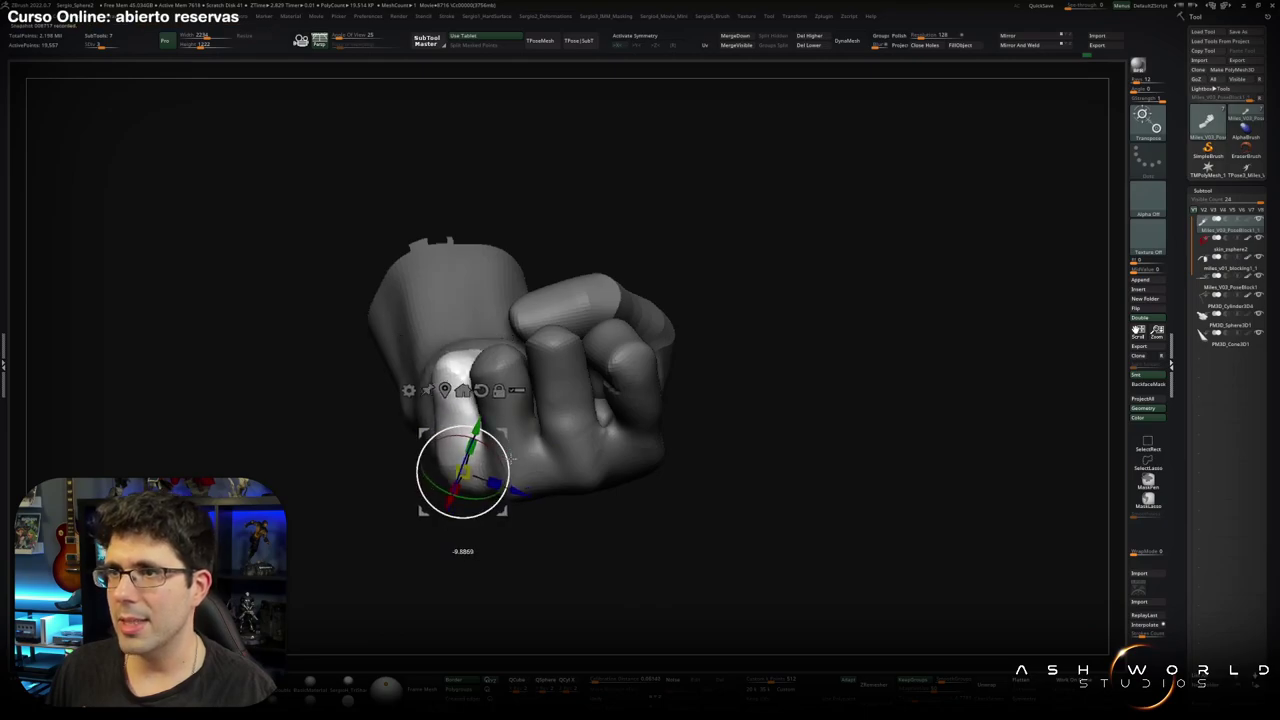
right_drag(511, 458, 541, 435)
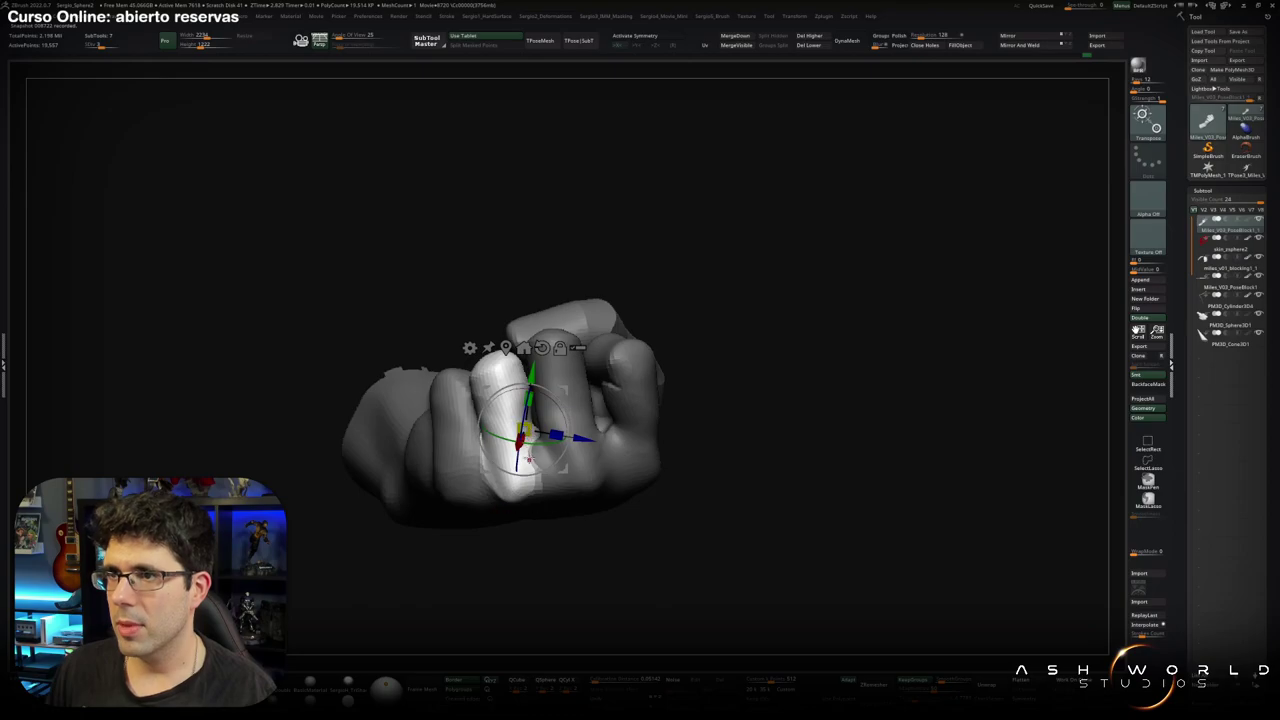
Rotate the neighbouring finger about 8.7 degrees into the palm and scale it slightly.
key(q)
drag(526, 464, 530, 461)
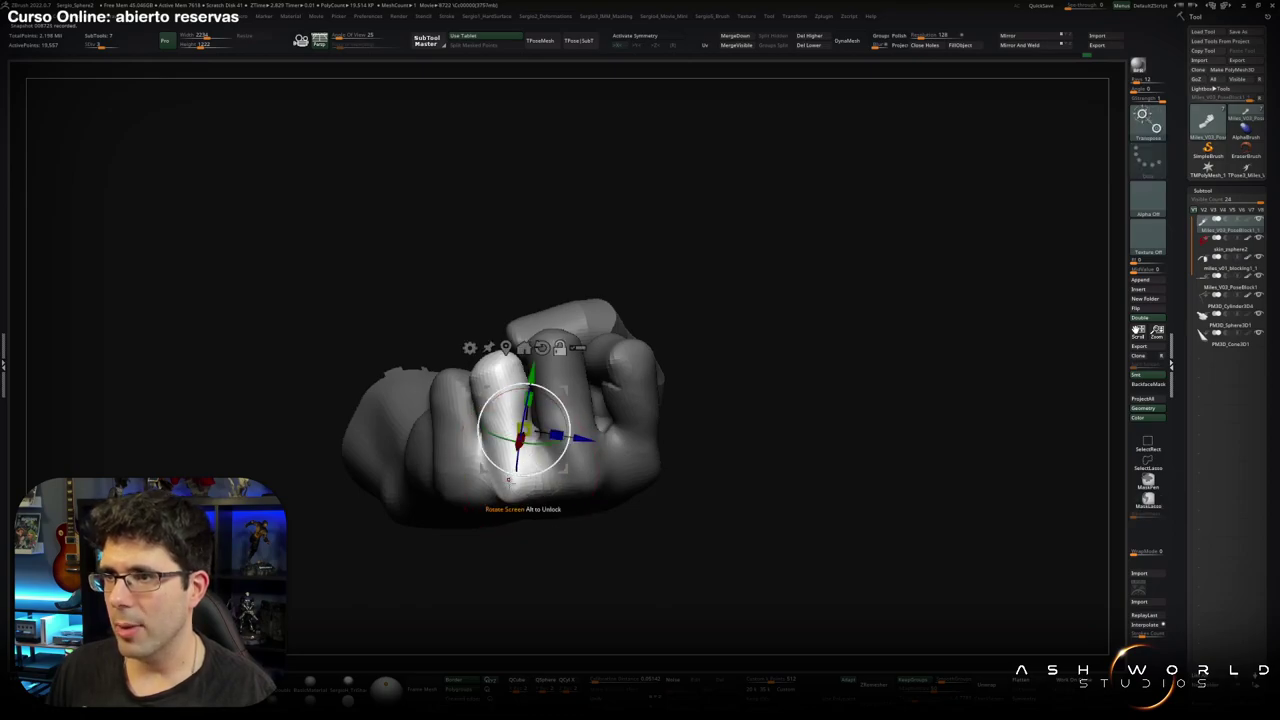
mouse_move(569, 466)
alt+mouse_down()
mouse_move(514, 470)
mouse_move(561, 460)
mouse_move(617, 526)
mouse_move(452, 516)
mouse_move(497, 482)
alt+mouse_up()
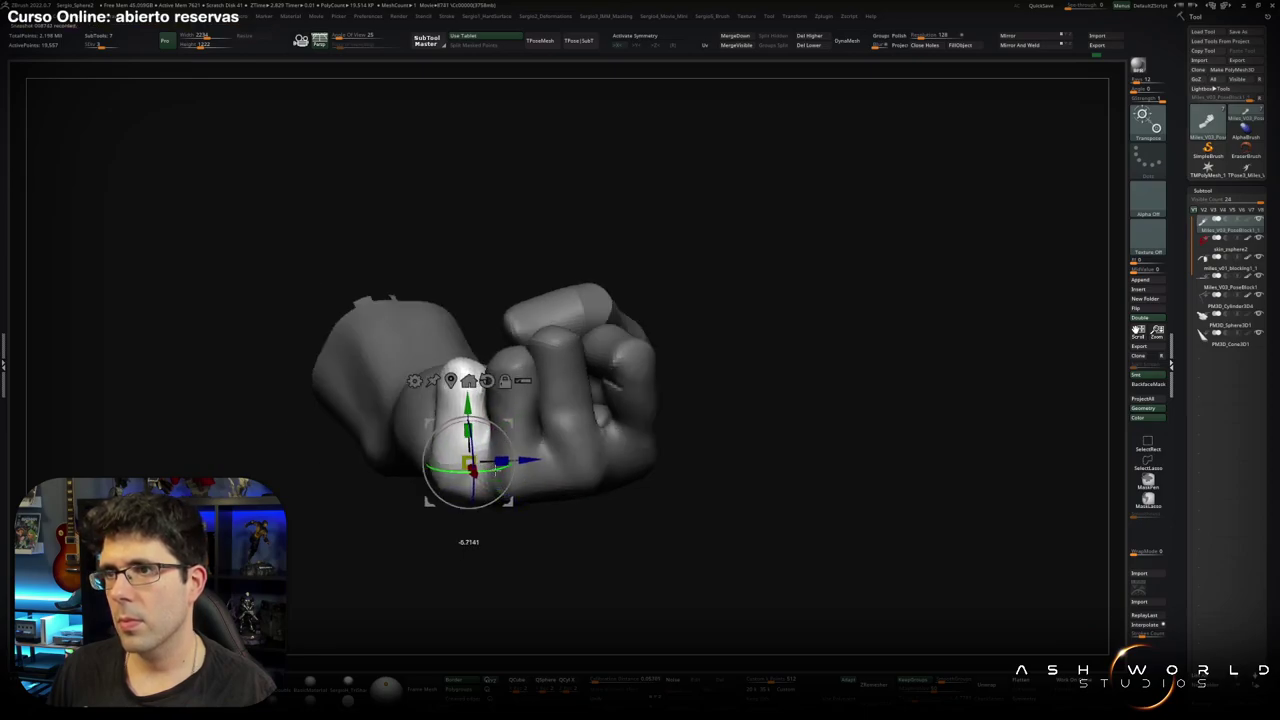
drag(428, 500, 433, 497)
key(q)
mouse_move(545, 475)
mouse_down()
mouse_move(573, 422)
mouse_move(509, 357)
mouse_move(551, 323)
mouse_move(546, 254)
mouse_move(571, 390)
mouse_move(430, 357)
mouse_move(467, 373)
mouse_move(438, 386)
mouse_move(494, 266)
mouse_up()
key(w)
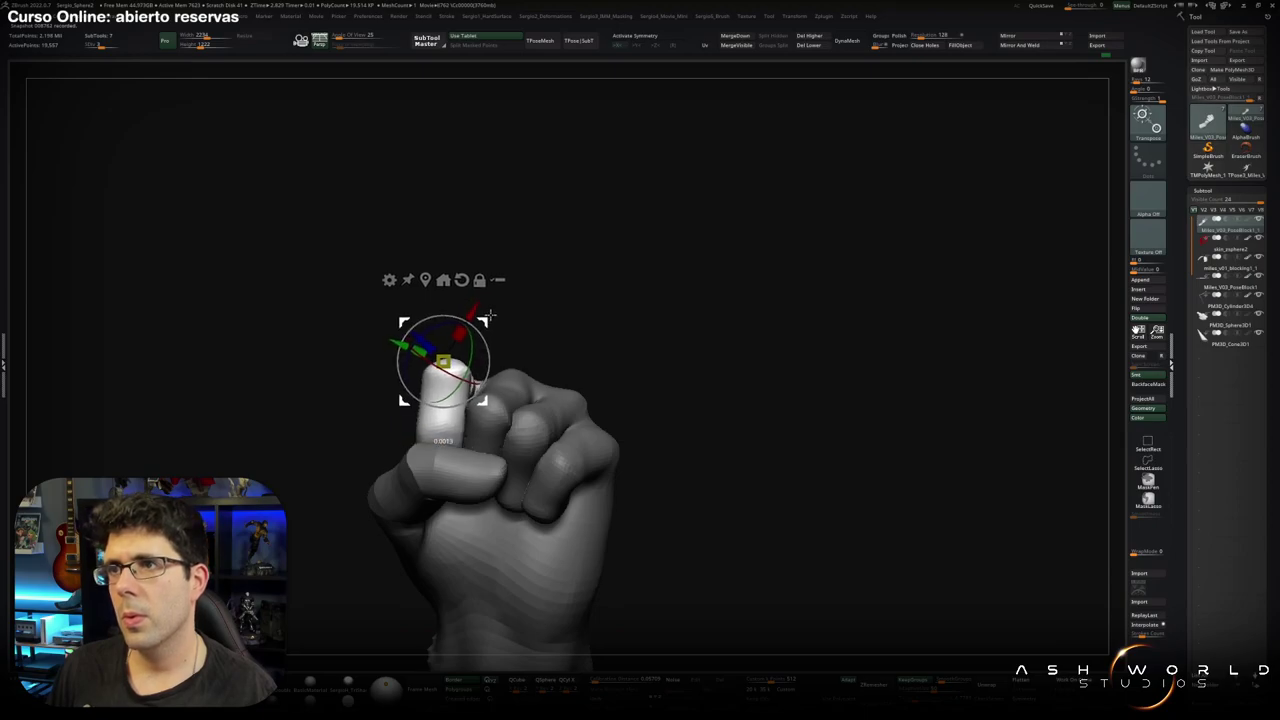
mouse_move(543, 294)
mouse_down()
mouse_move(601, 380)
mouse_move(514, 414)
mouse_up()
key(q)
drag(534, 357, 546, 428)
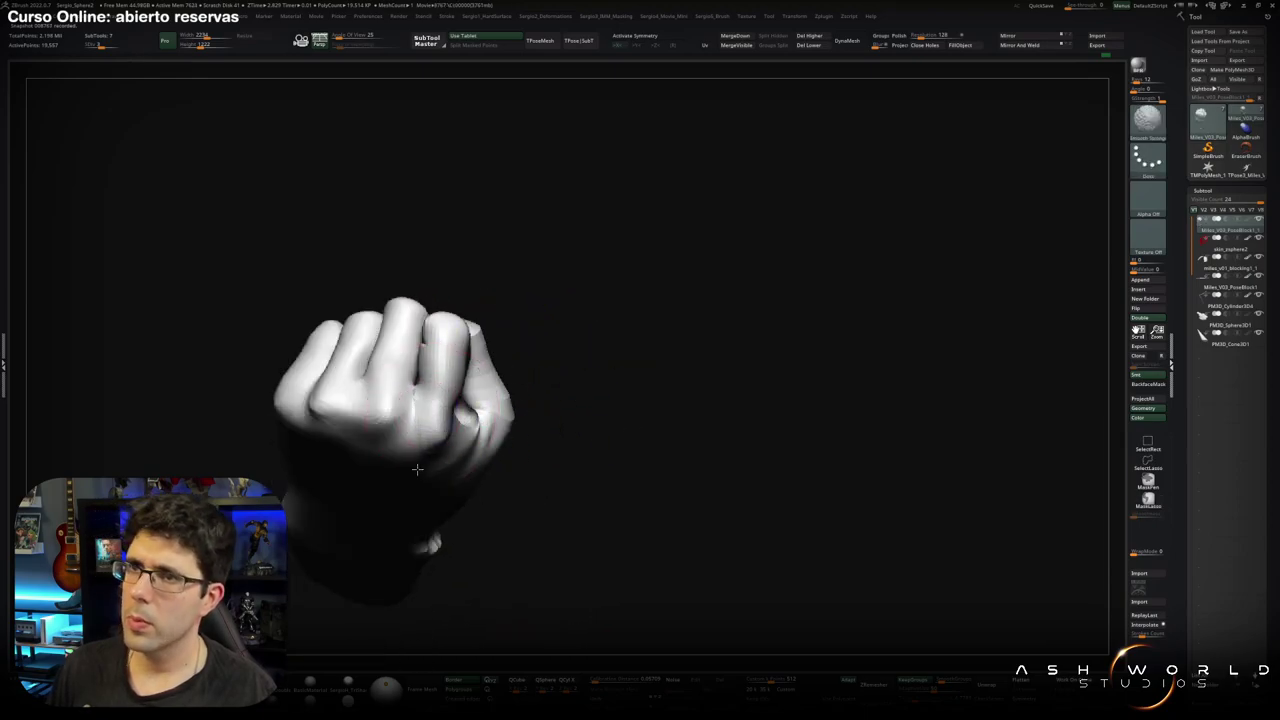
mouse_move(417, 469)
mouse_down()
mouse_move(430, 407)
mouse_move(416, 418)
mouse_move(455, 368)
mouse_move(417, 449)
mouse_move(455, 412)
mouse_up()
Lasso-hide the fingertips and build up clay across the upper knuckles.
key(ctrl+shift)
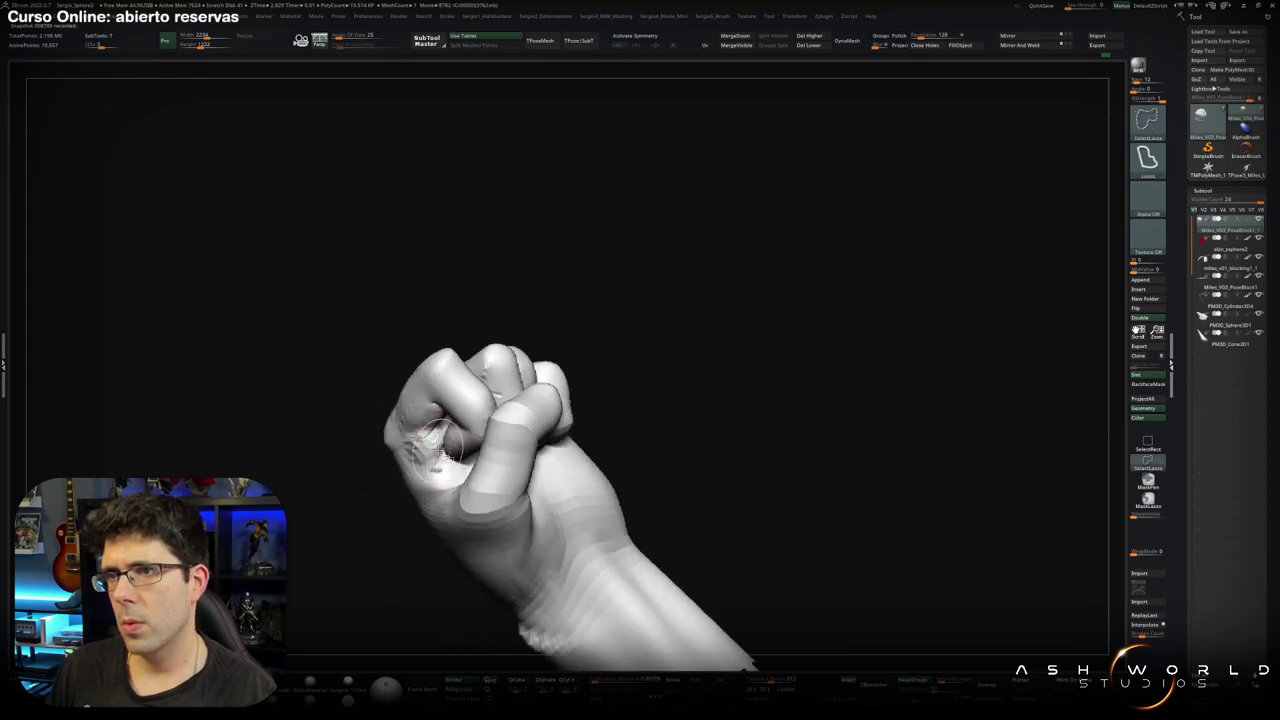
mouse_move(440, 460)
ctrl+shift+mouse_down()
mouse_move(423, 497)
mouse_move(450, 442)
ctrl+shift+mouse_up()
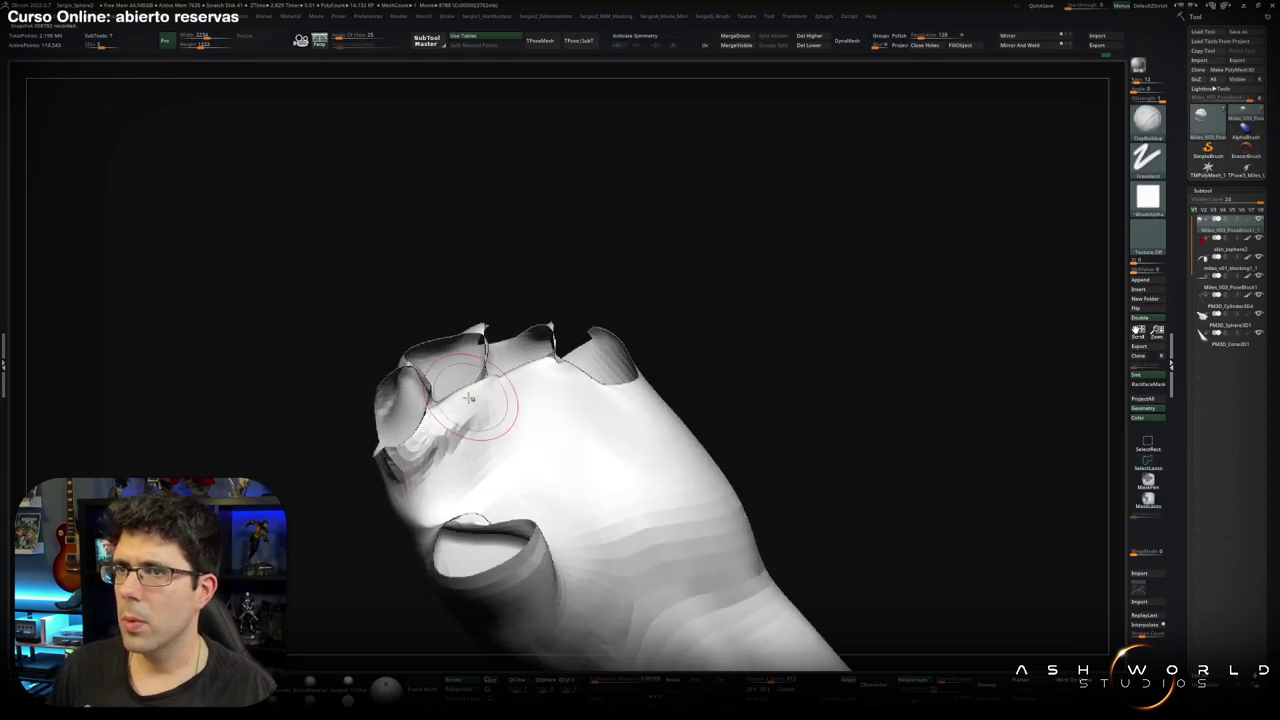
right_drag(600, 357, 575, 375)
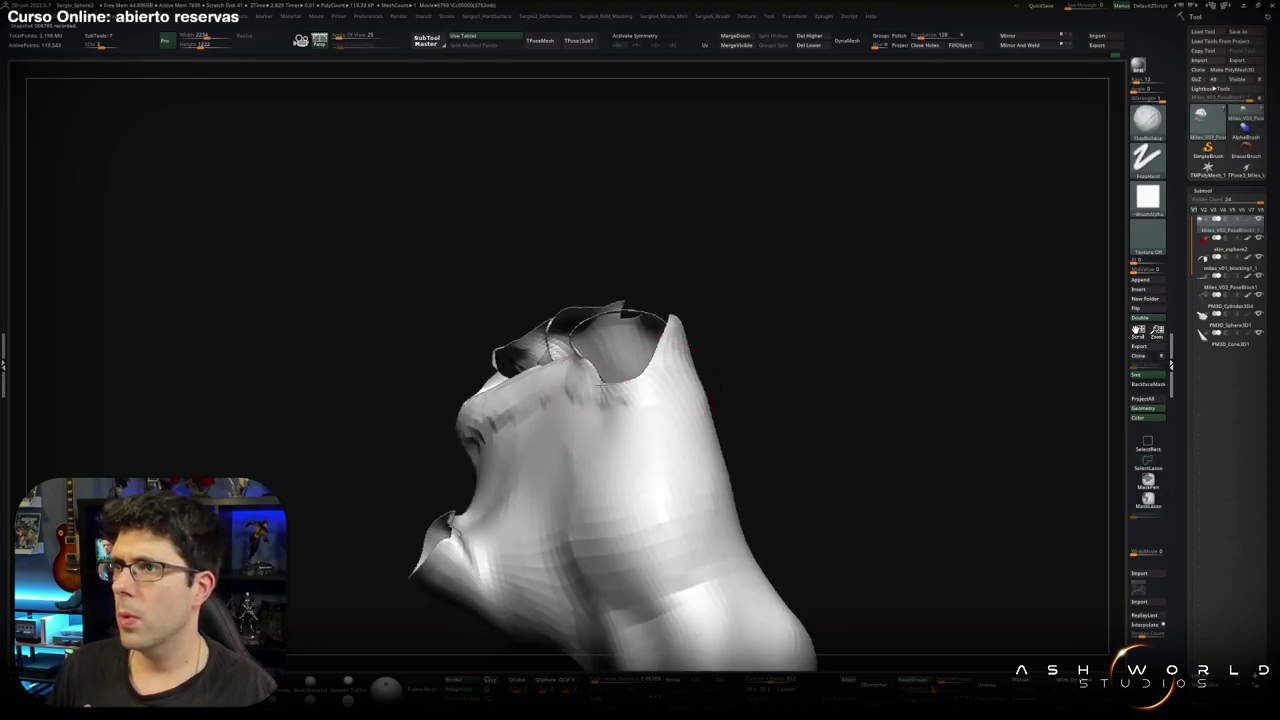
drag(576, 377, 520, 414)
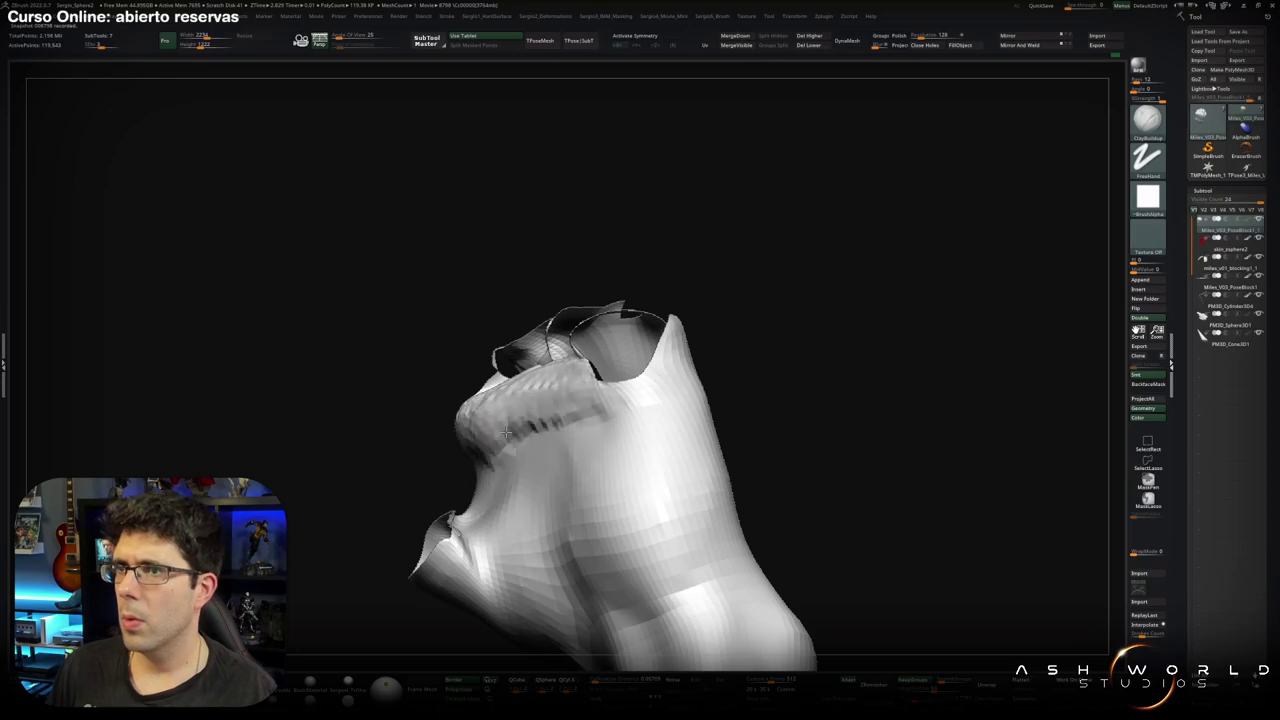
right_drag(506, 432, 404, 466)
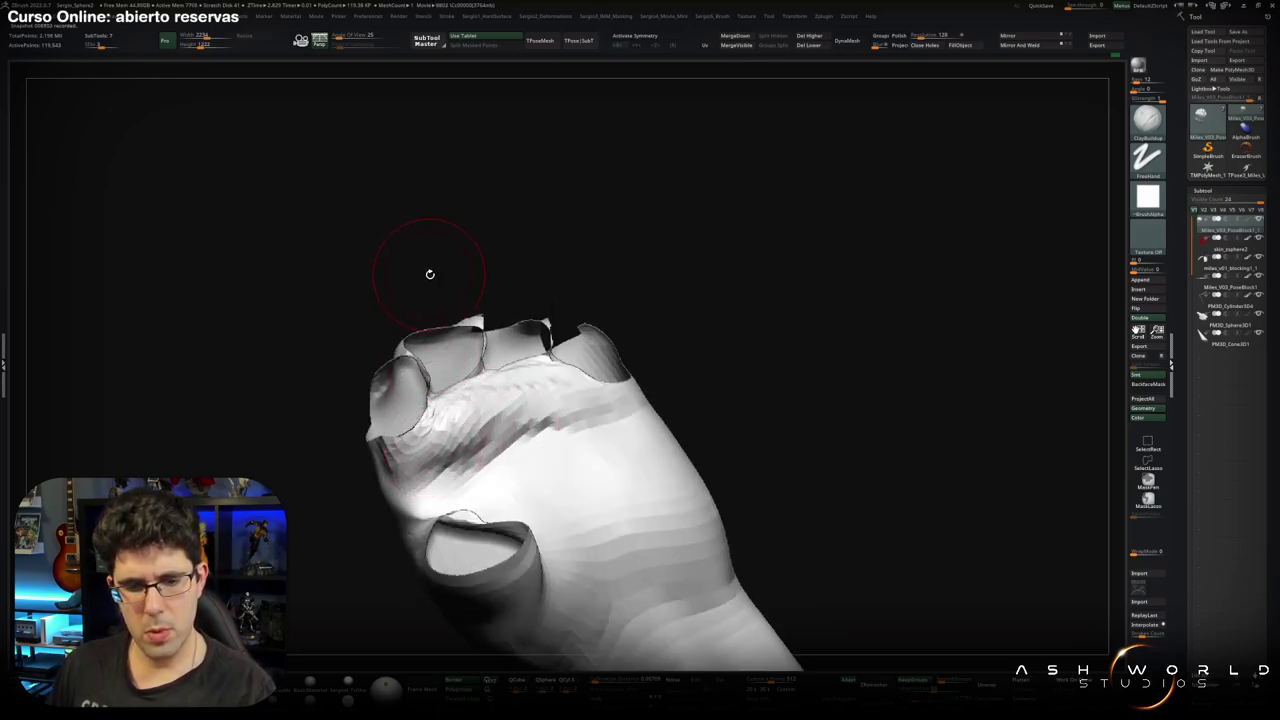
mouse_move(415, 315)
right_down()
mouse_move(488, 388)
mouse_move(495, 430)
mouse_move(471, 457)
mouse_move(523, 434)
mouse_move(450, 473)
mouse_move(591, 408)
mouse_move(507, 430)
mouse_move(478, 420)
mouse_move(540, 365)
right_up()
Reshape the knuckle surface with the Move brush and smooth it.
key(b)
key(m)
key(v)
mouse_move(524, 344)
mouse_down()
mouse_move(545, 310)
mouse_move(522, 334)
mouse_move(535, 338)
mouse_up()
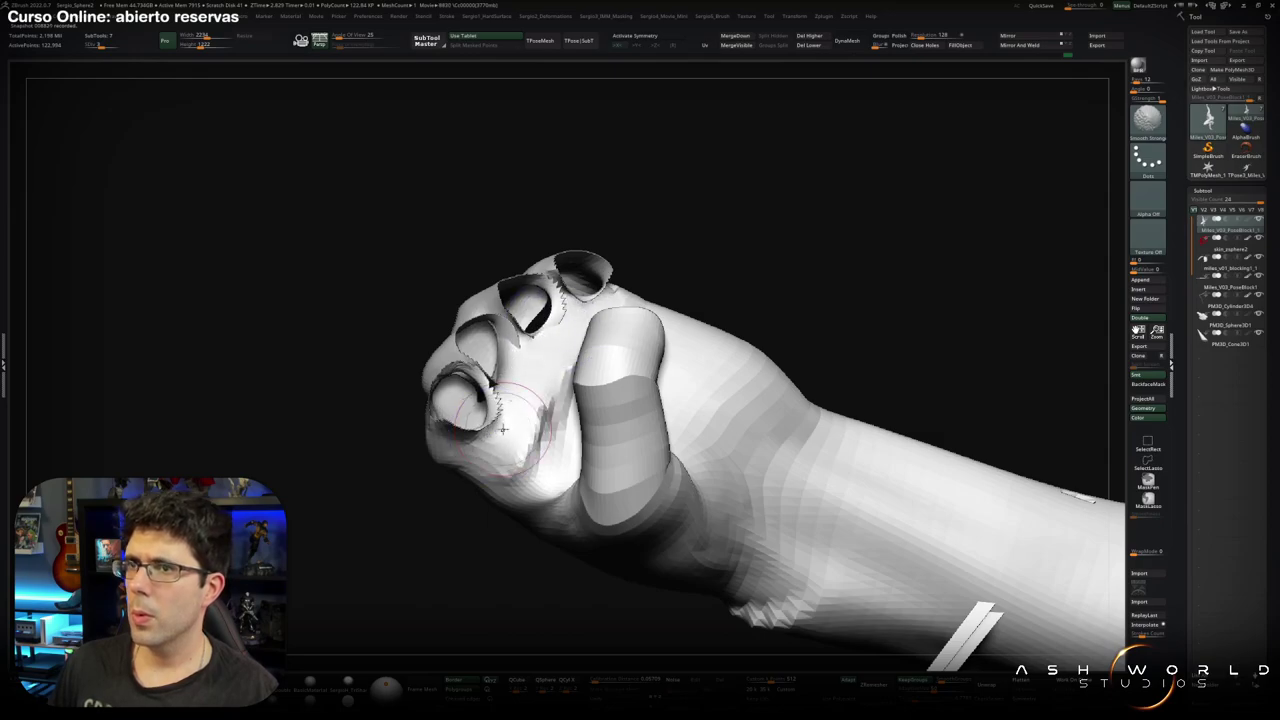
right_drag(470, 430, 475, 422)
shift+drag(475, 420, 470, 428)
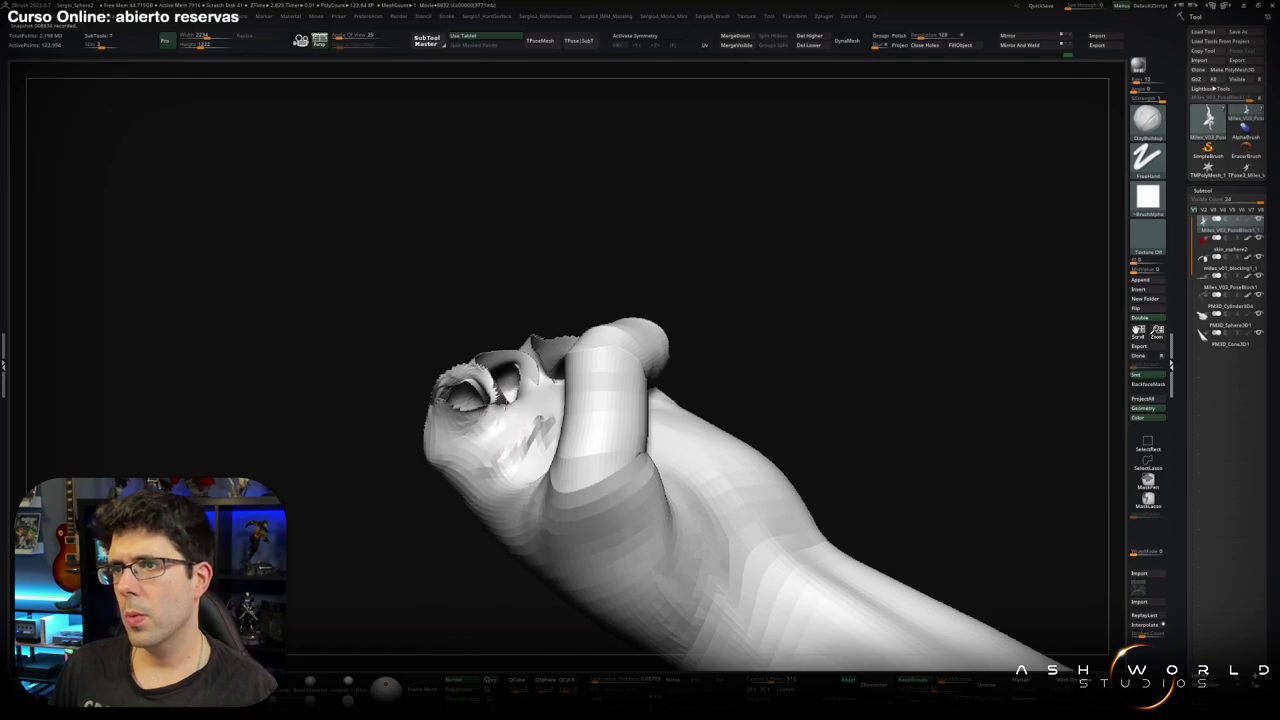
right_drag(520, 420, 538, 433)
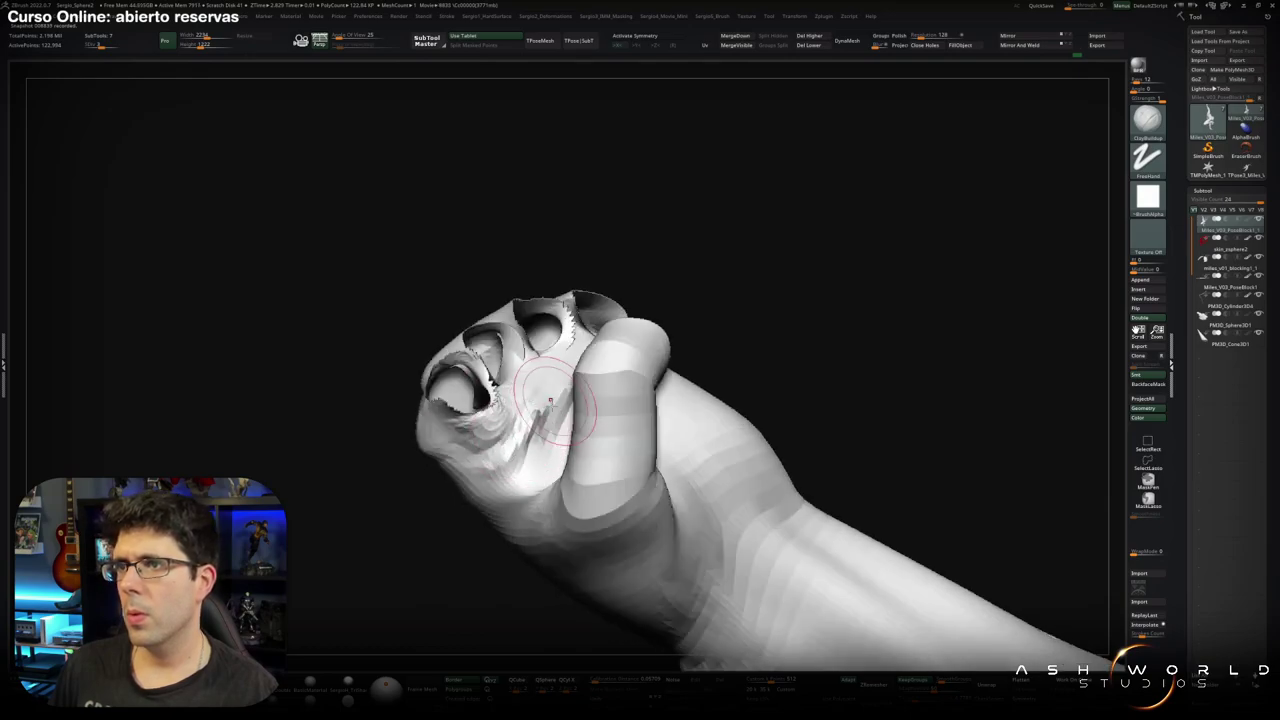
shift+drag(538, 433, 507, 450)
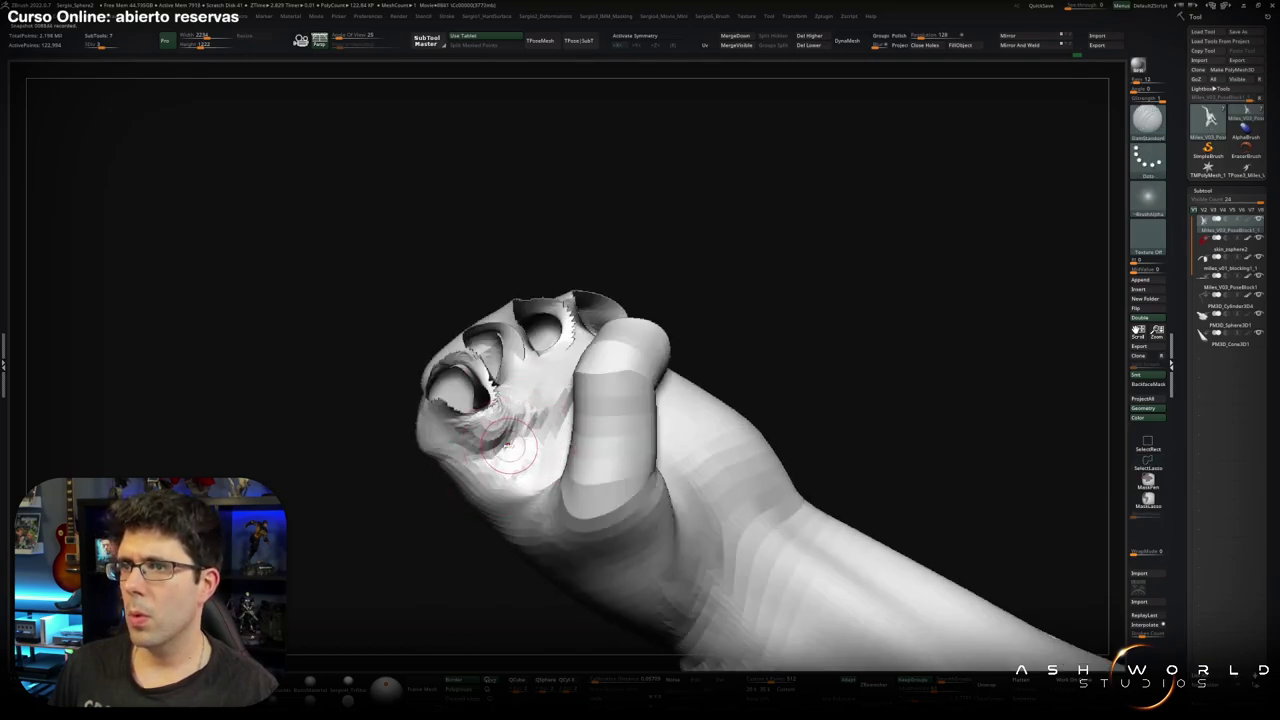
Orbit to a frontal view of the whole closed fist, fingertips and smoothed knuckles included.
key(space)
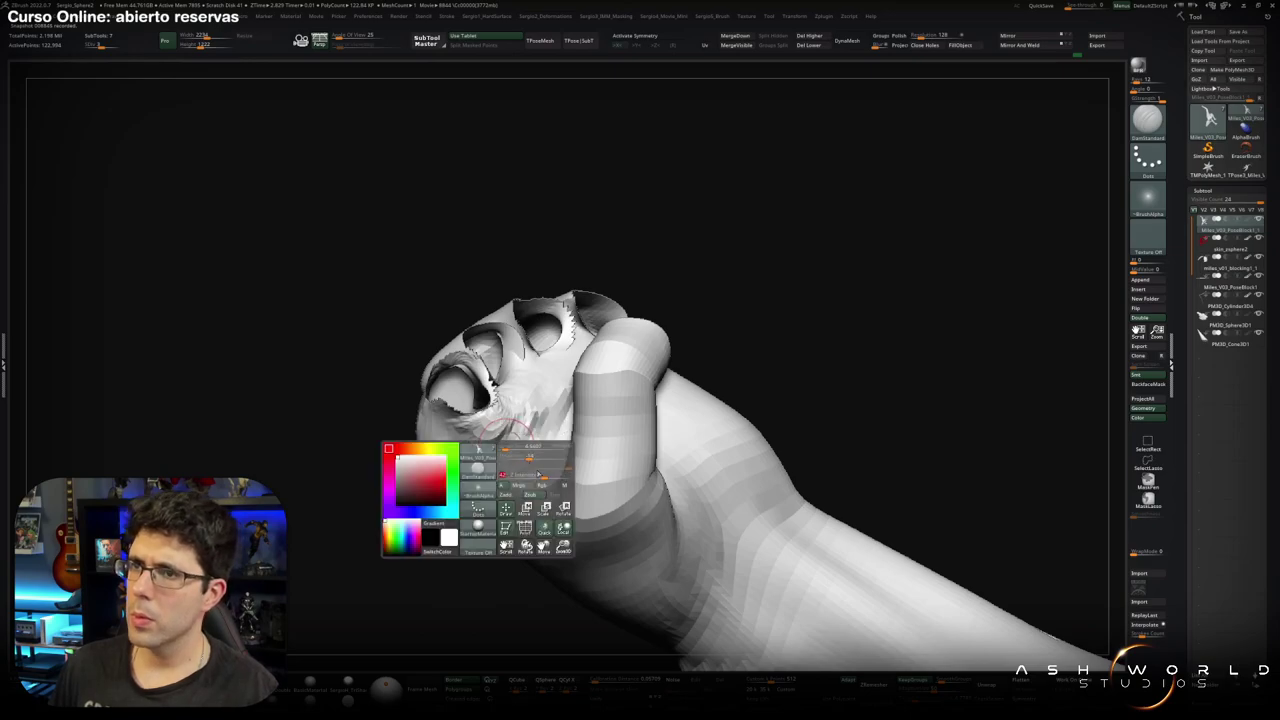
right_drag(512, 425, 482, 403)
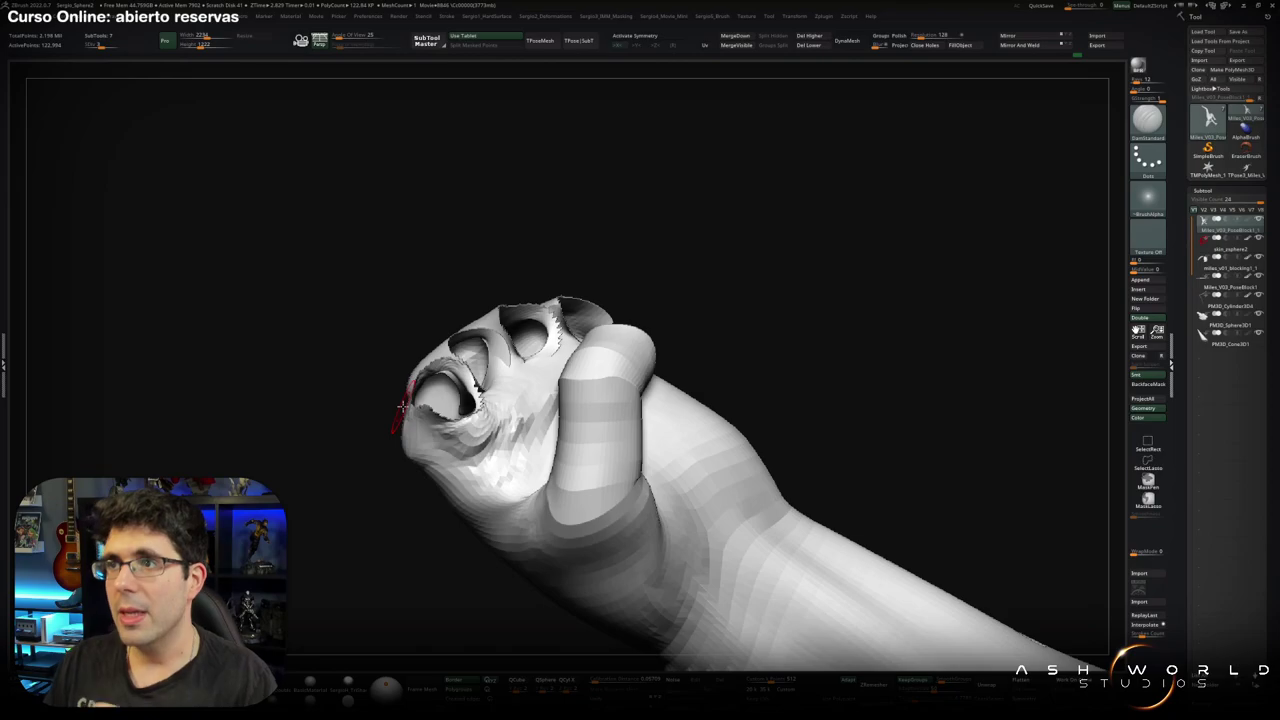
mouse_move(806, 172)
mouse_down()
mouse_move(863, 294)
mouse_move(428, 425)
mouse_up()
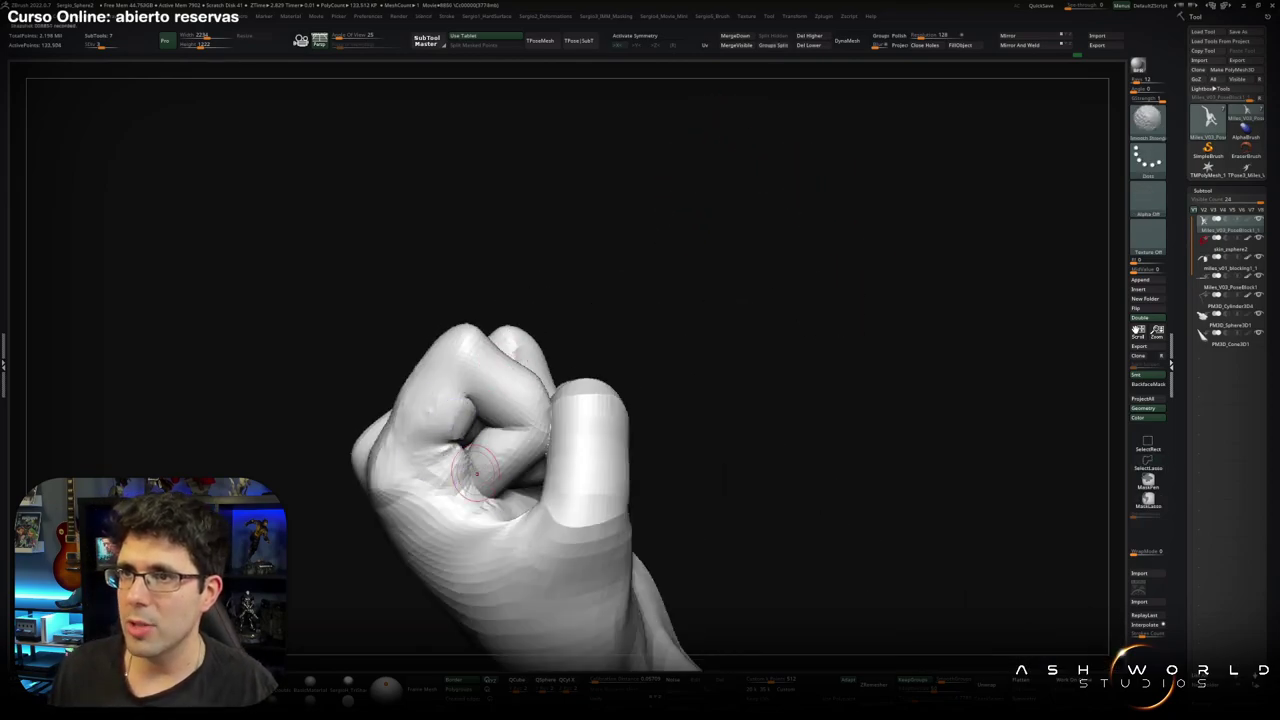
Pick the Move Topological brush, resize it, isolate a finger segment, then unhide the fist.
key(b)
key(m)
key(t)
key([)
key([)
key([)
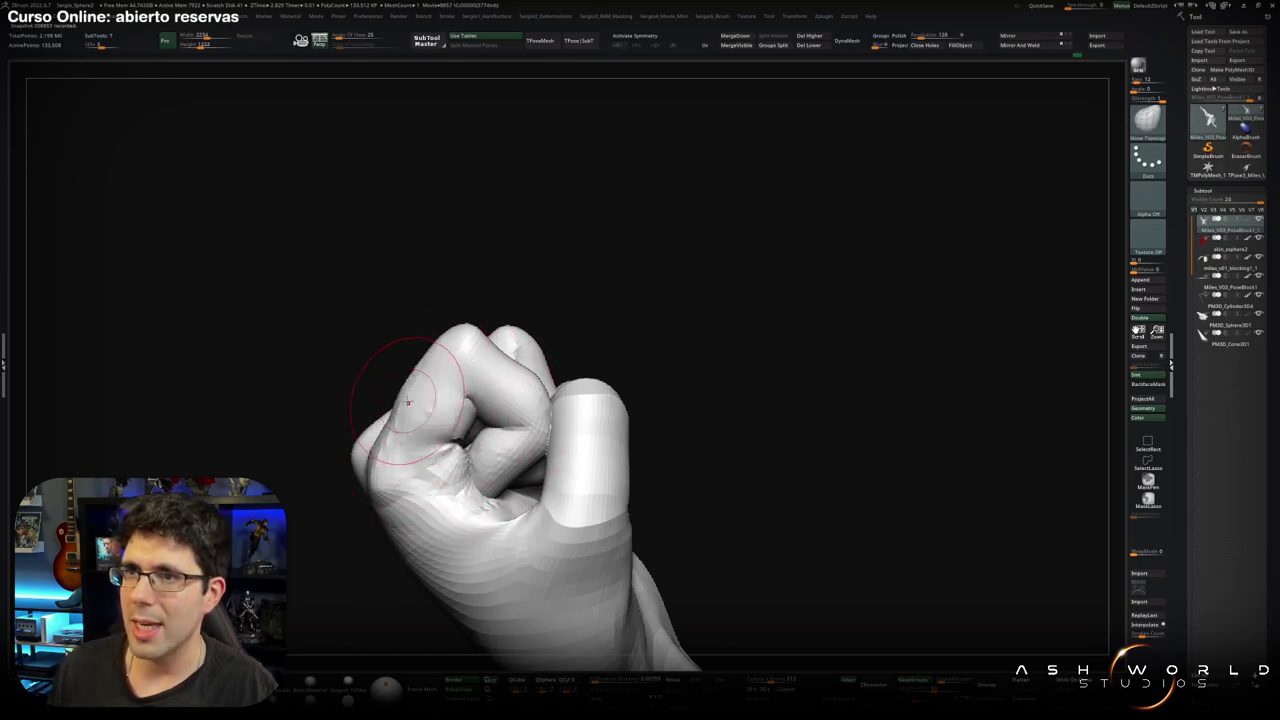
key(])
key(])
right_drag(410, 405, 568, 415)
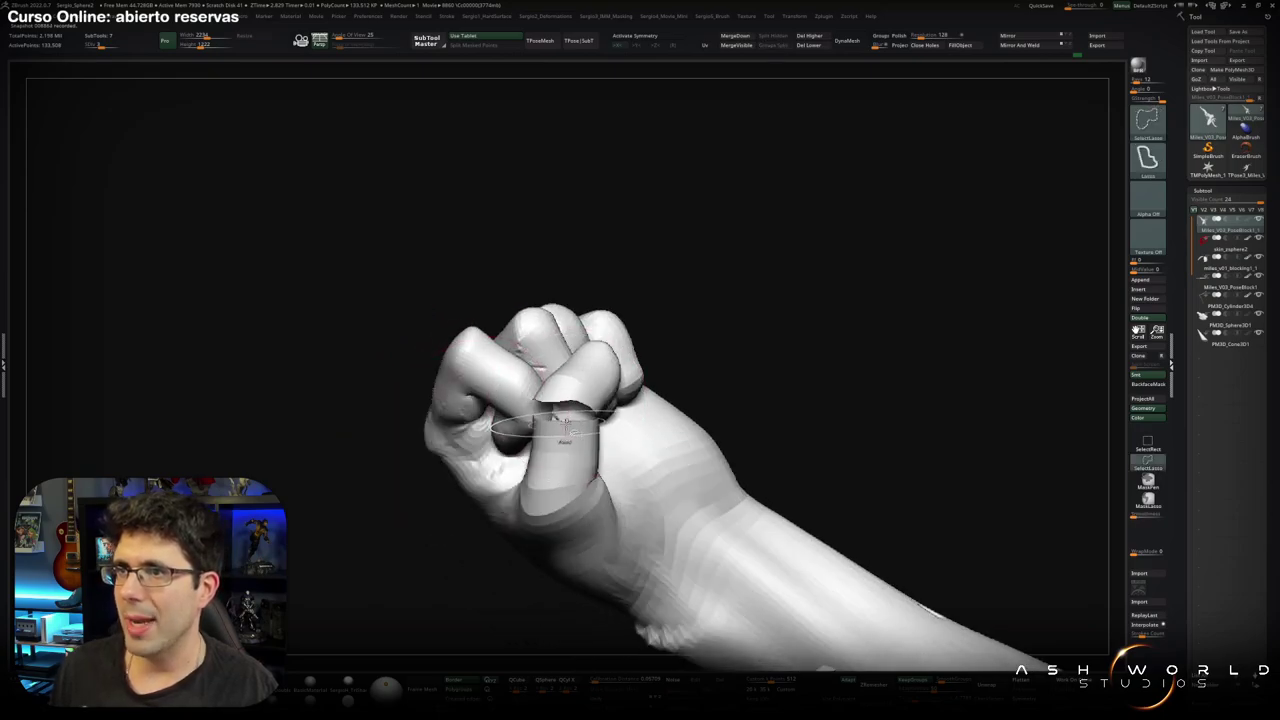
ctrl+shift+click(571, 435)
ctrl+shift+click(672, 414)
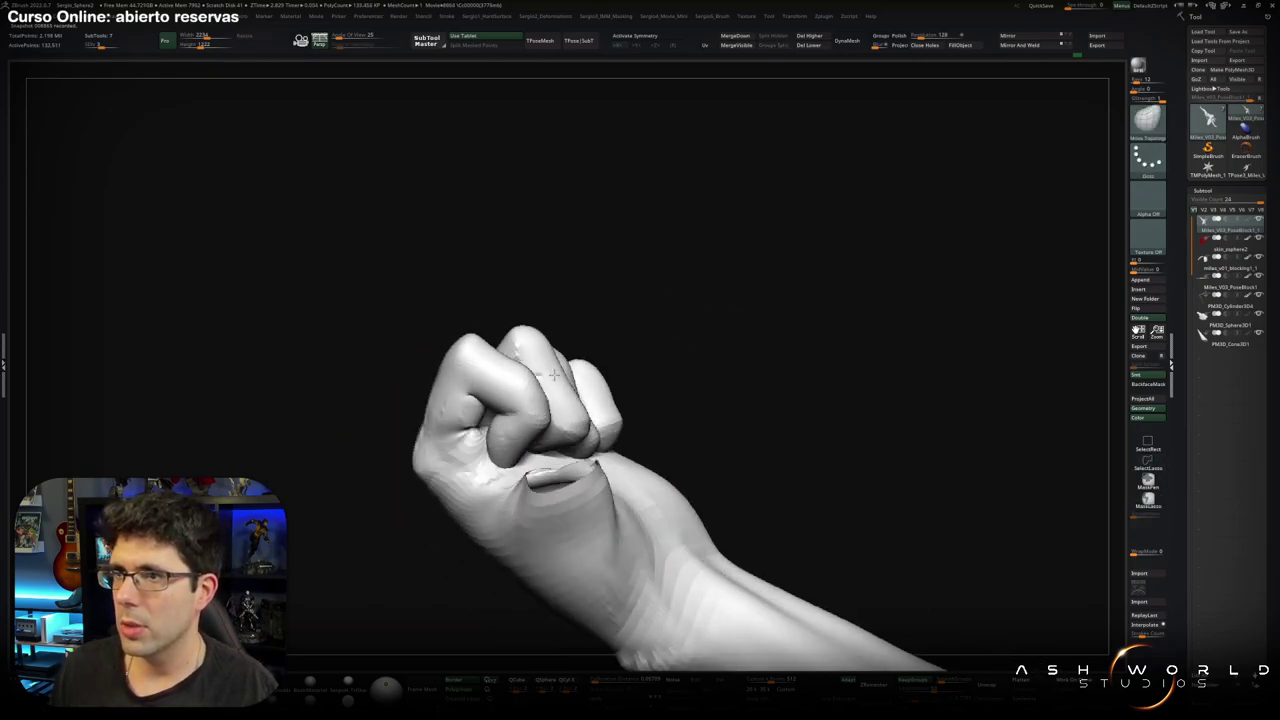
Nudge the curled fingers into a tighter grip and smooth the knuckle gaps, checking several angles.
mouse_move(534, 409)
right_down()
mouse_move(535, 396)
mouse_move(559, 397)
mouse_move(530, 378)
mouse_move(565, 418)
mouse_move(591, 425)
mouse_move(563, 345)
right_up()
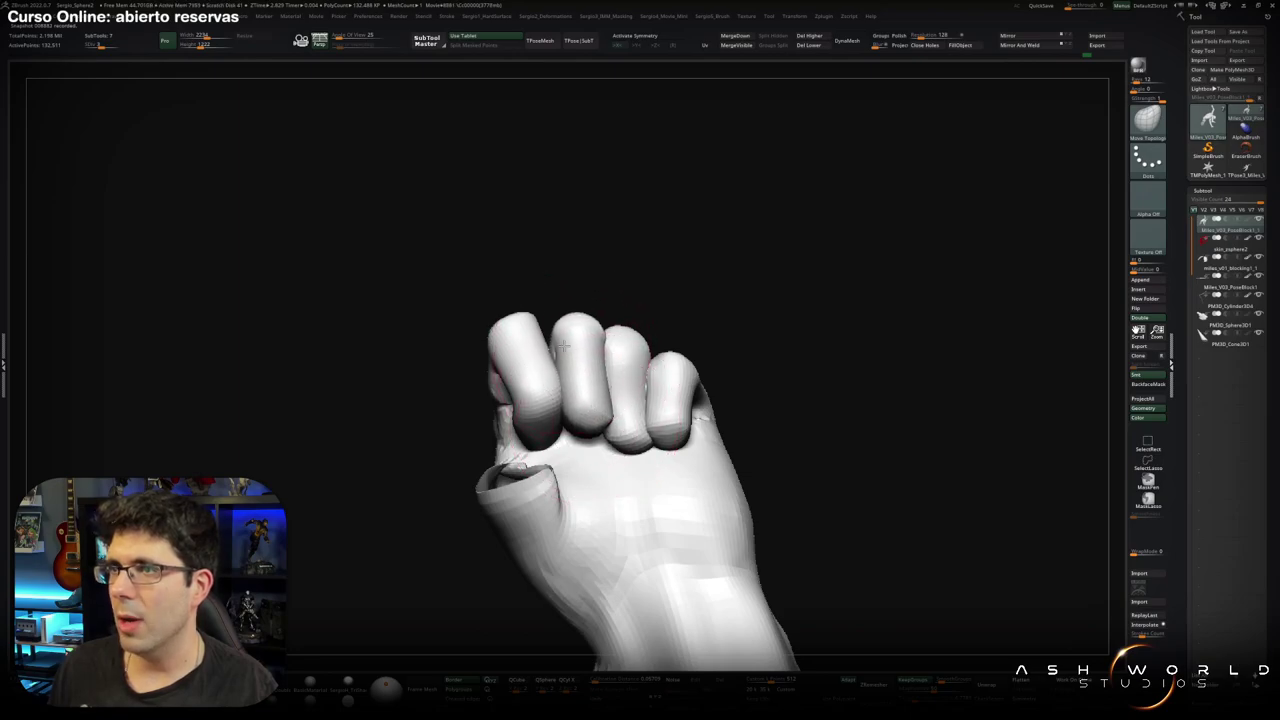
right_drag(571, 280, 574, 391)
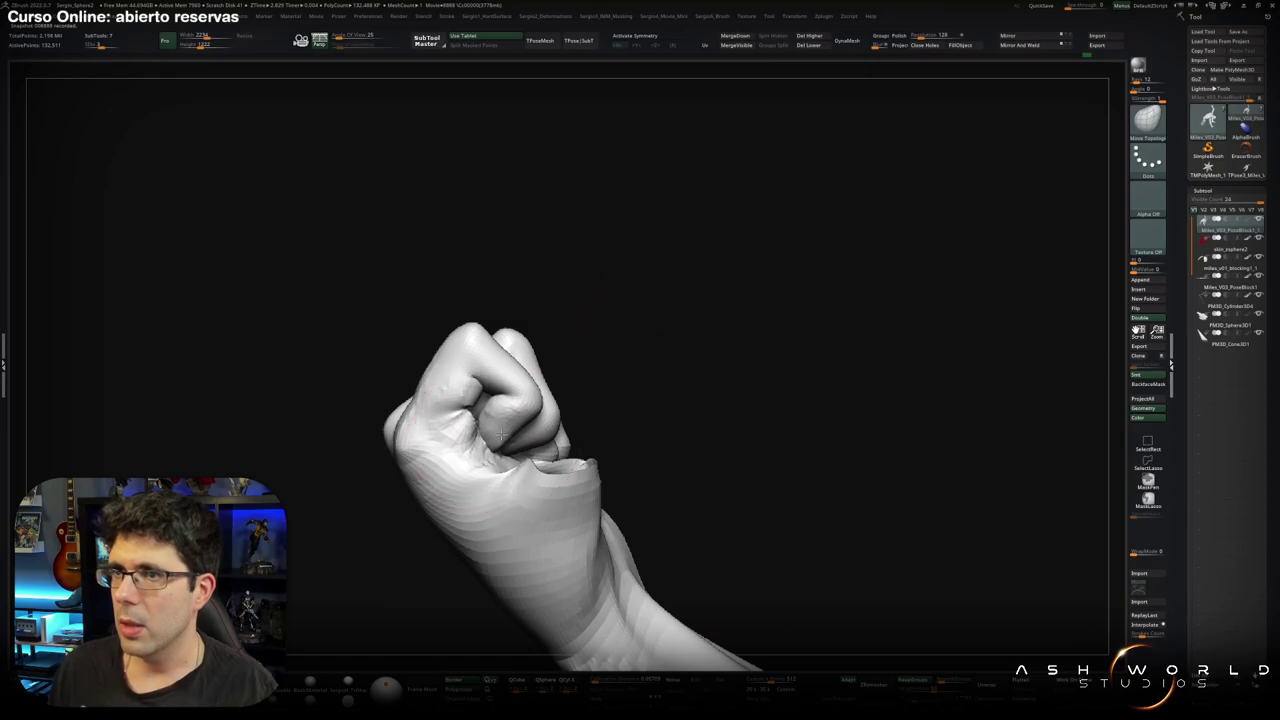
right_drag(500, 435, 503, 443)
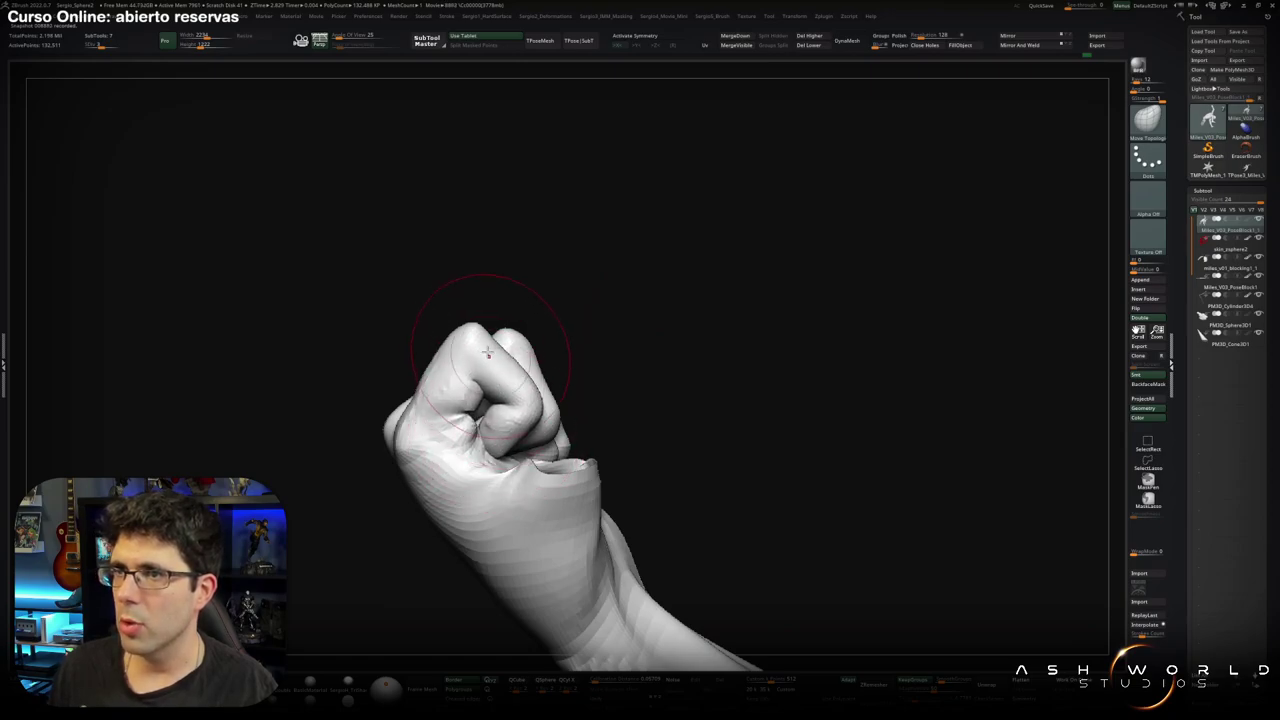
right_drag(500, 343, 482, 338)
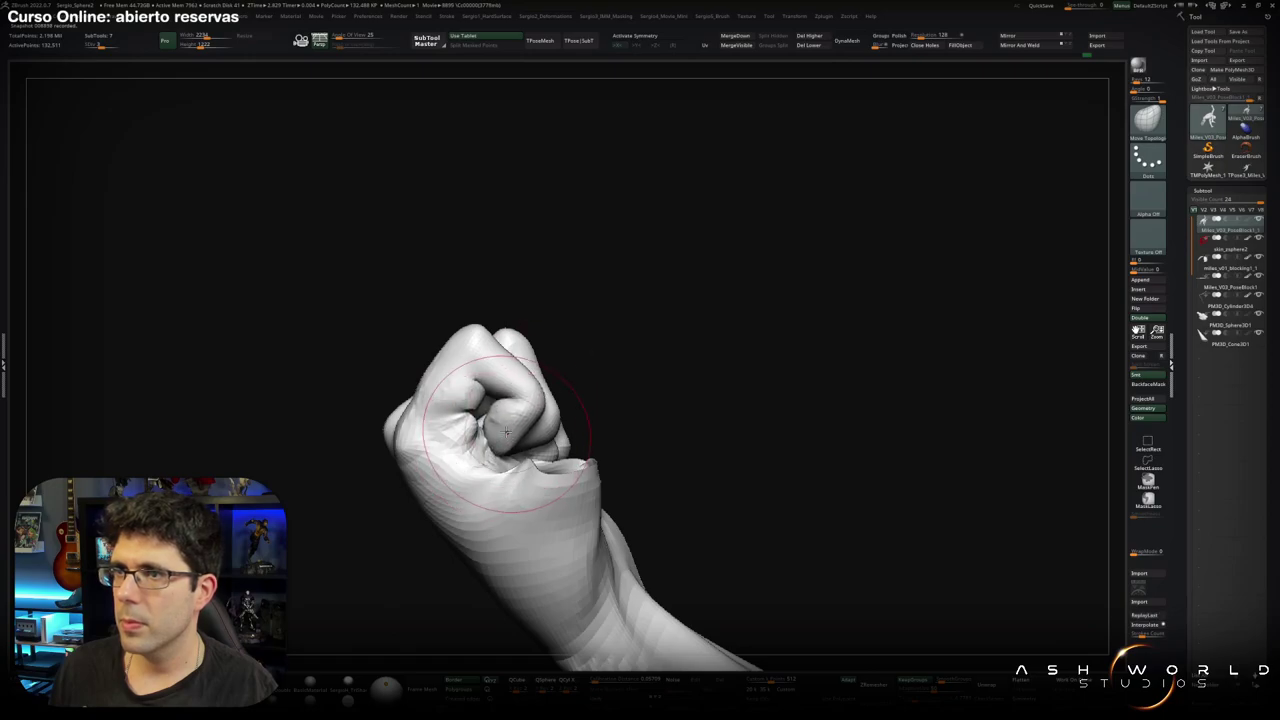
mouse_move(447, 433)
mouse_down()
mouse_move(433, 434)
mouse_move(536, 453)
mouse_move(555, 432)
mouse_up()
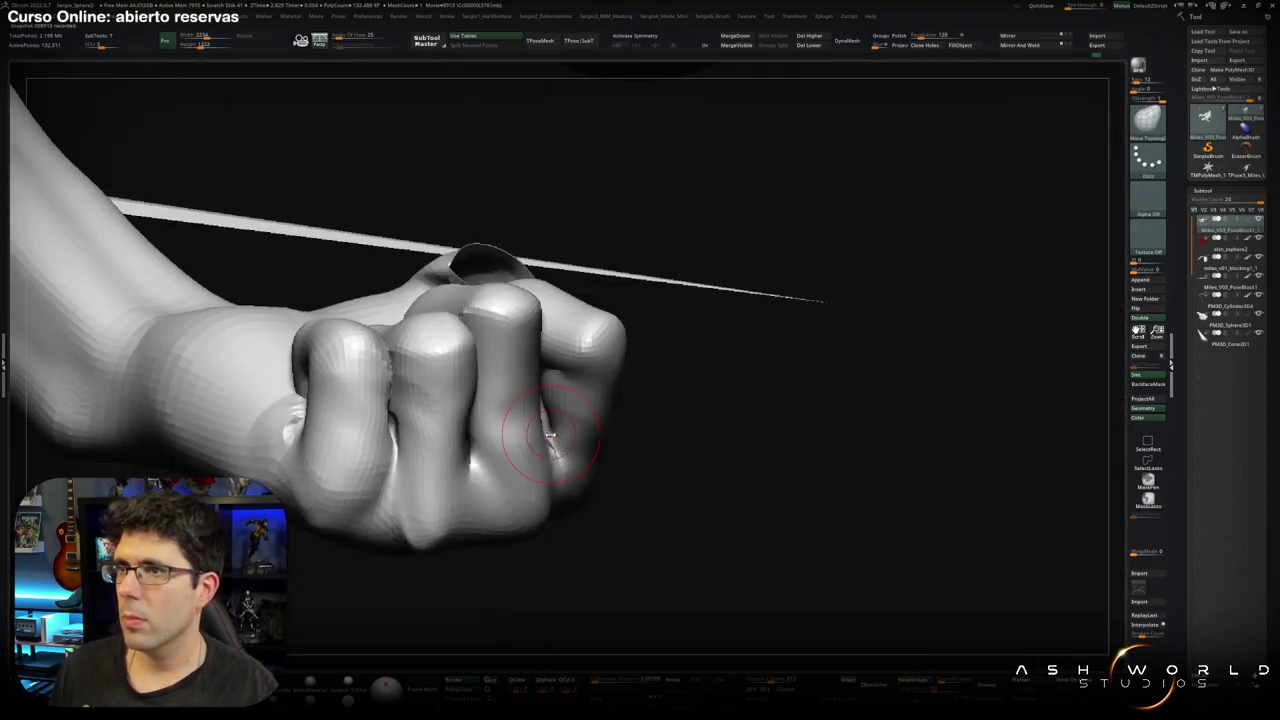
drag(554, 437, 555, 410)
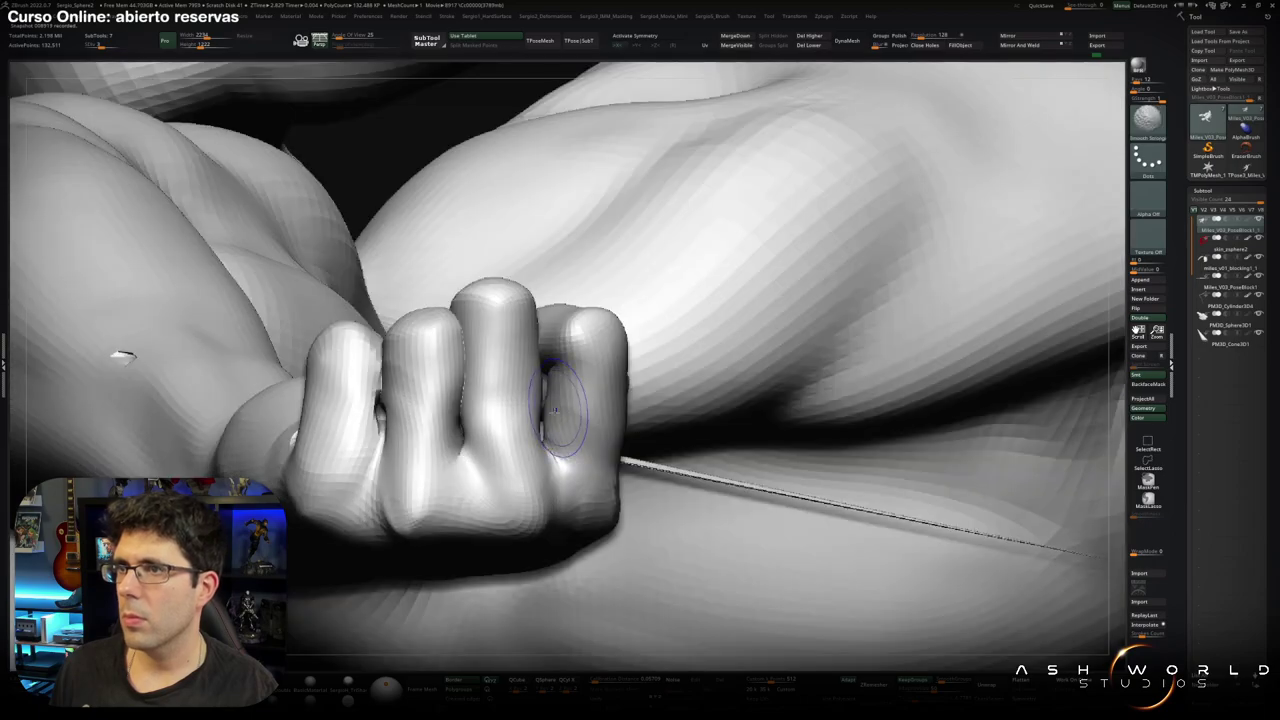
mouse_move(556, 483)
mouse_down()
mouse_move(505, 518)
mouse_move(533, 385)
mouse_up()
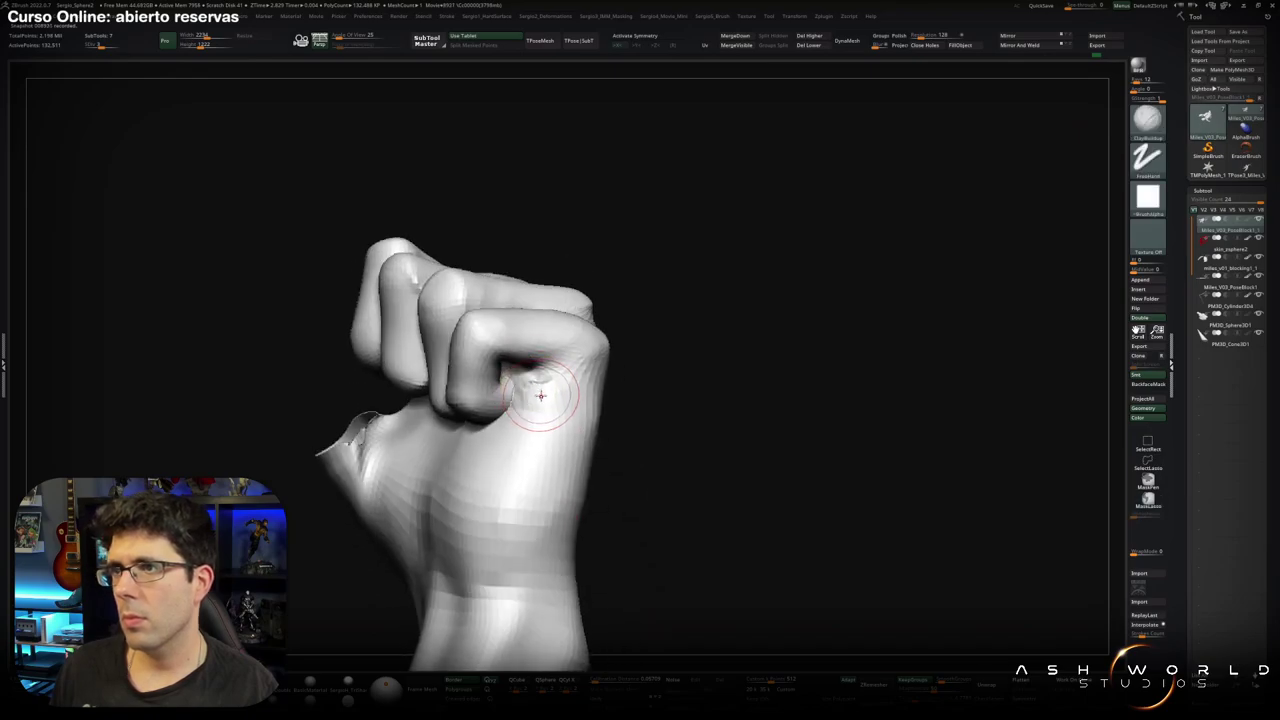
Return to Draw mode and smooth the gap between the knuckles.
key(w)
key(q)
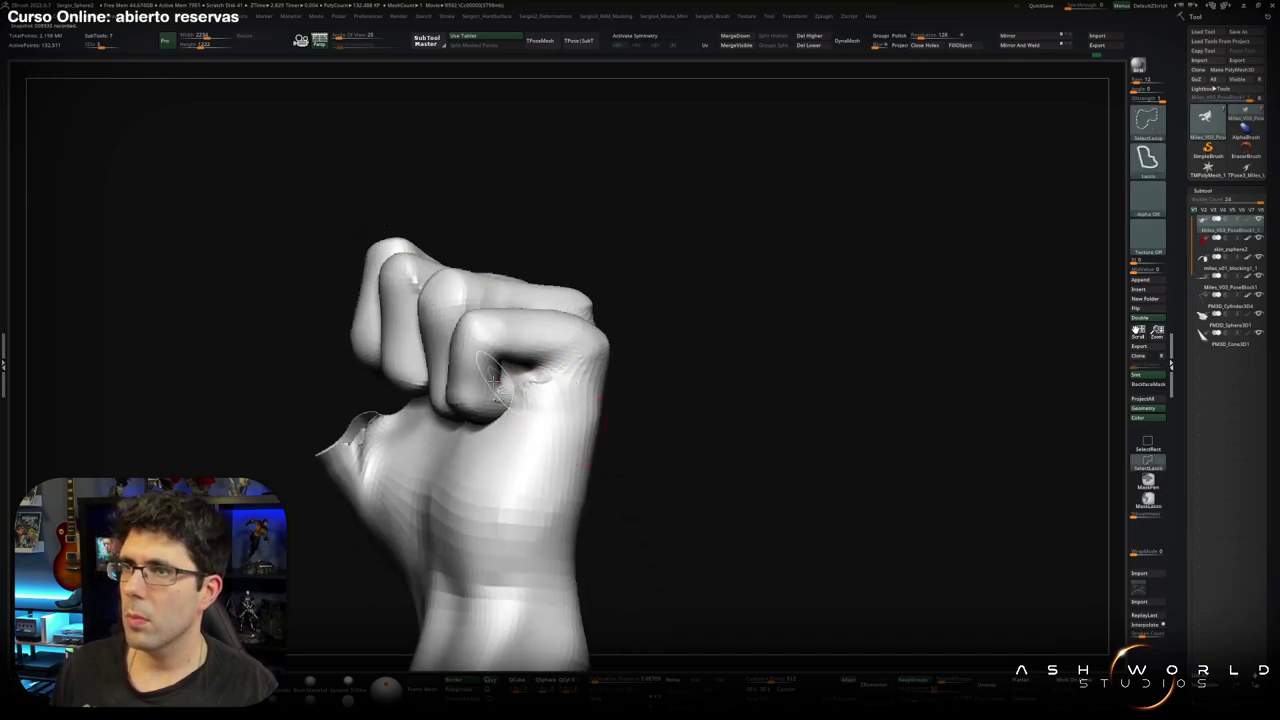
right_drag(577, 432, 511, 380)
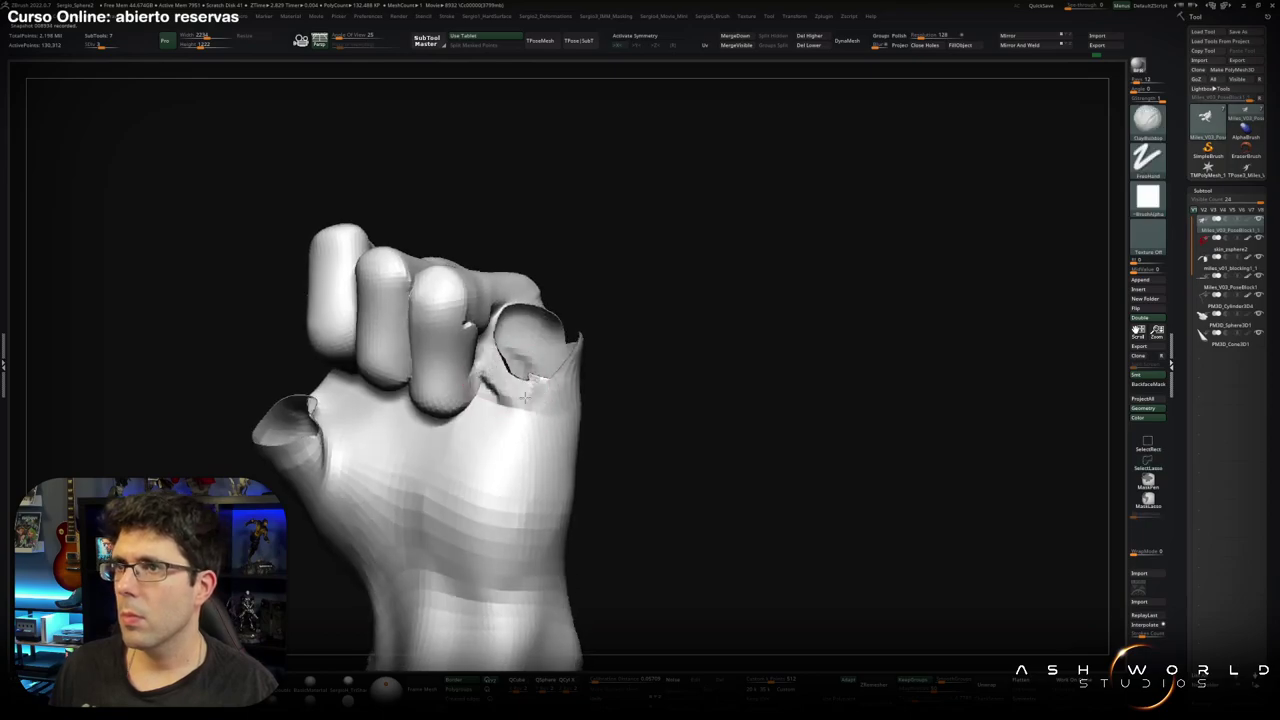
shift+drag(524, 397, 496, 374)
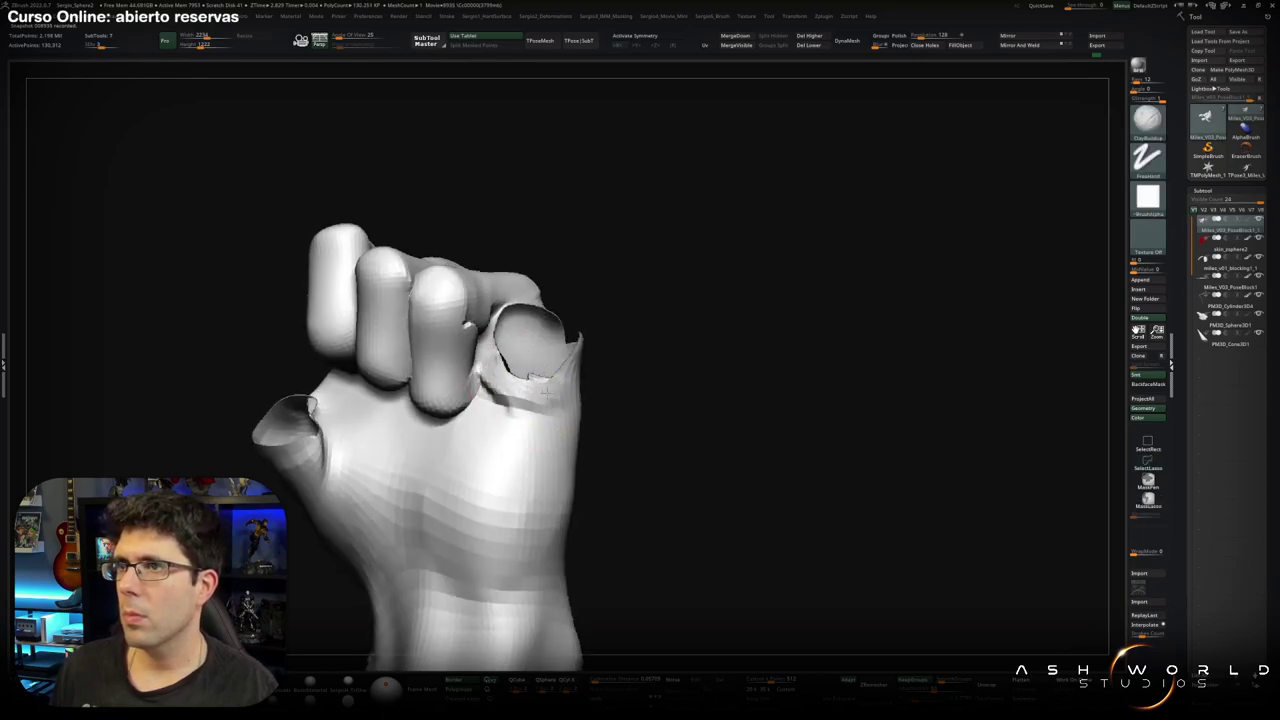
Push the damaged knuckle back into shape with the Move brush and smooth its sharp crease.
key(b)
key(m)
key(v)
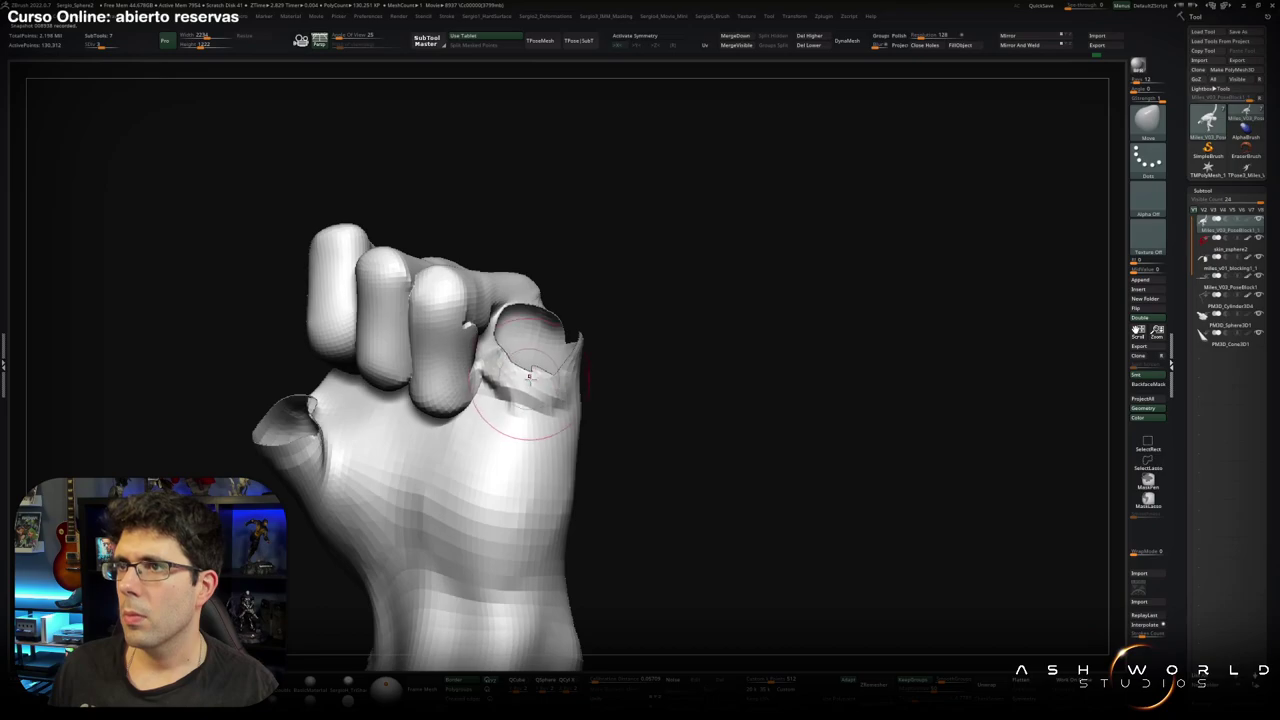
right_drag(529, 376, 507, 370)
key(b)
key(c)
key(b)
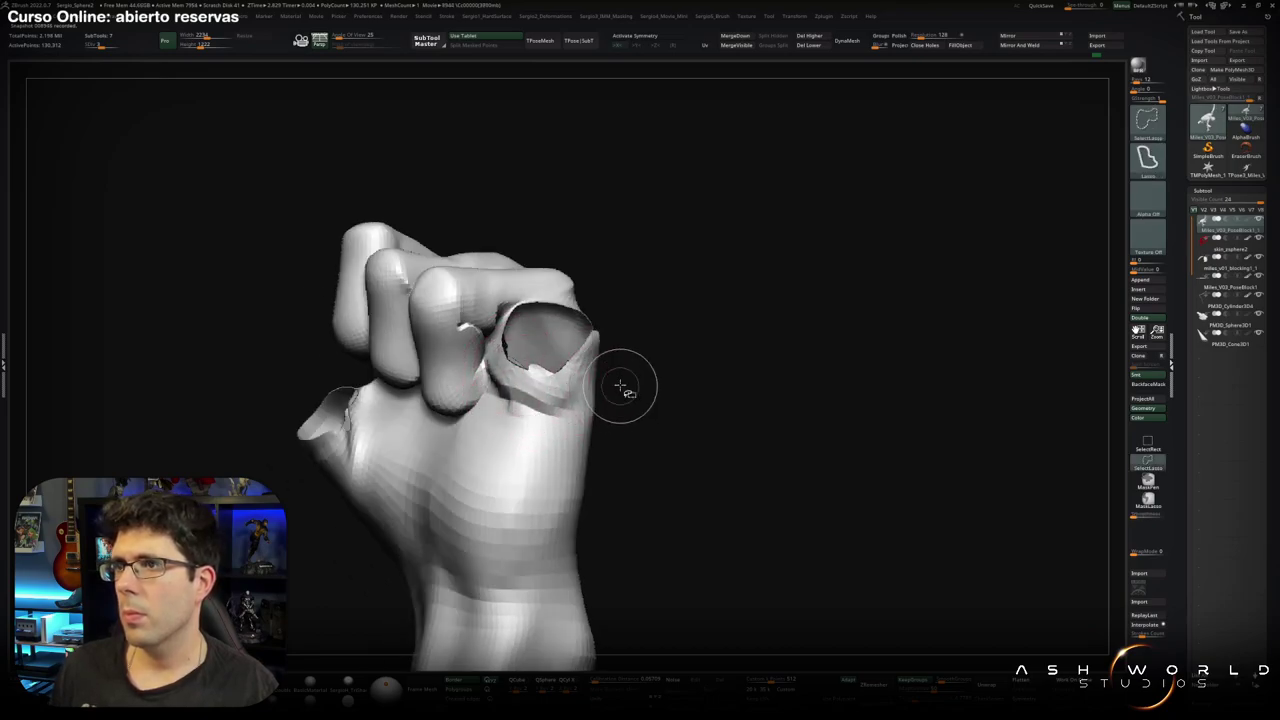
mouse_move(623, 380)
right_down()
mouse_move(594, 394)
mouse_move(509, 372)
right_up()
key(shift)
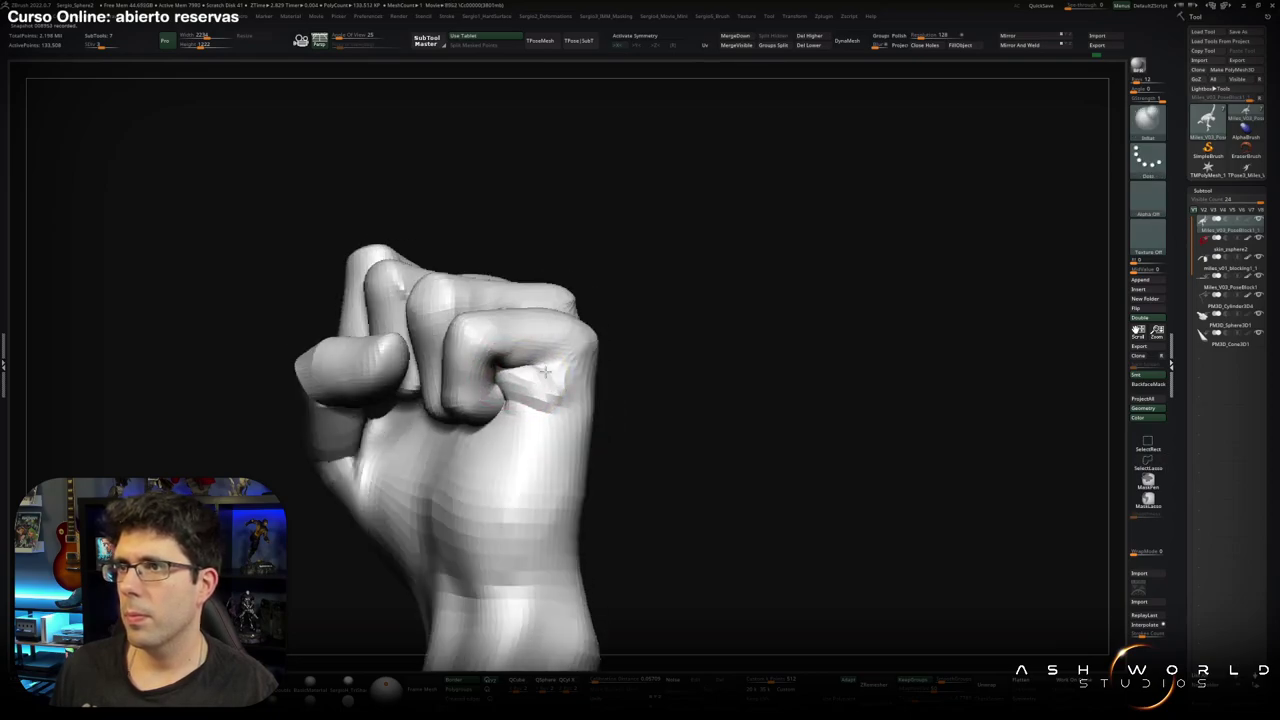
shift+drag(545, 371, 527, 398)
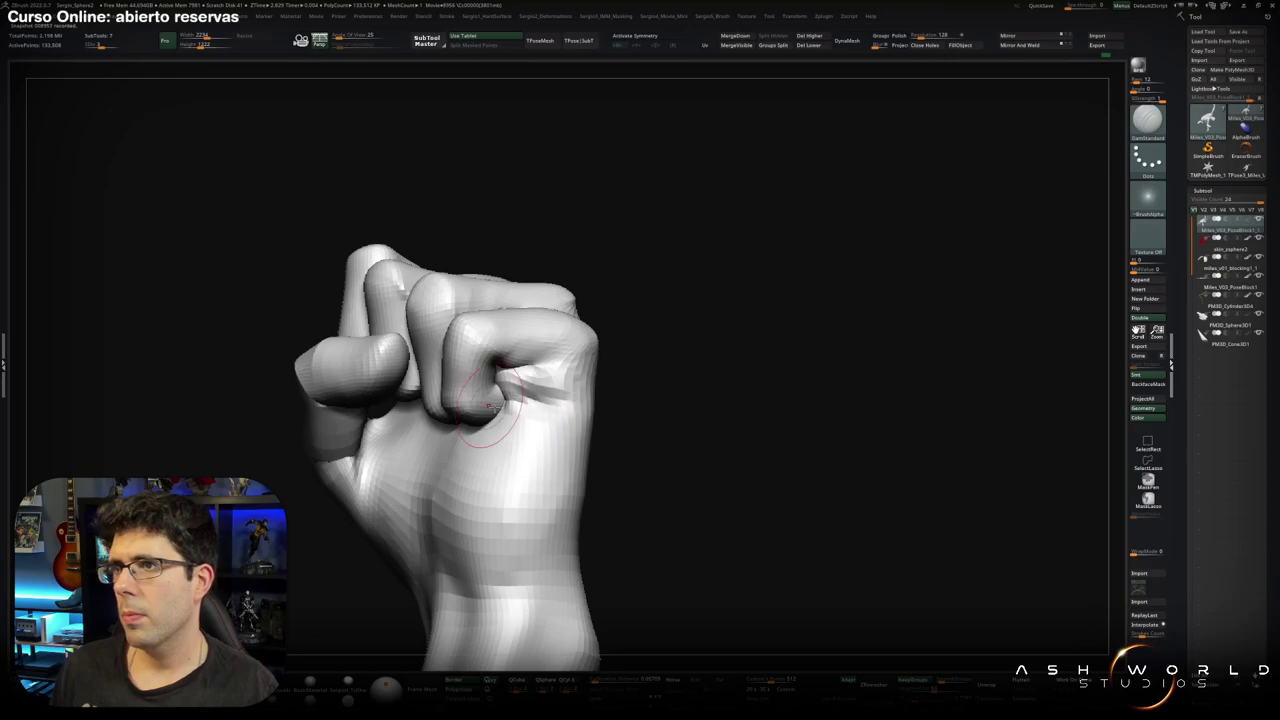
mouse_move(571, 457)
right_down()
mouse_move(548, 469)
mouse_move(563, 297)
right_up()
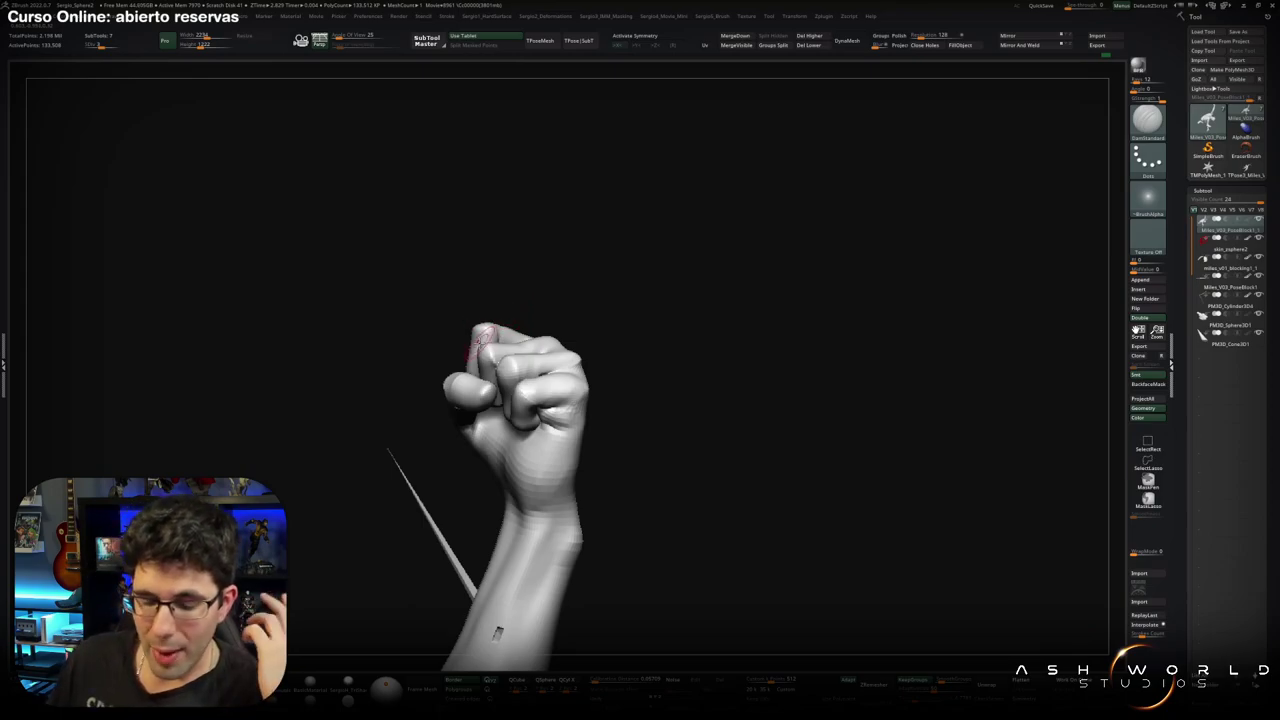
mouse_move(650, 320)
alt+mouse_down()
mouse_move(521, 414)
mouse_move(469, 311)
alt+mouse_up()
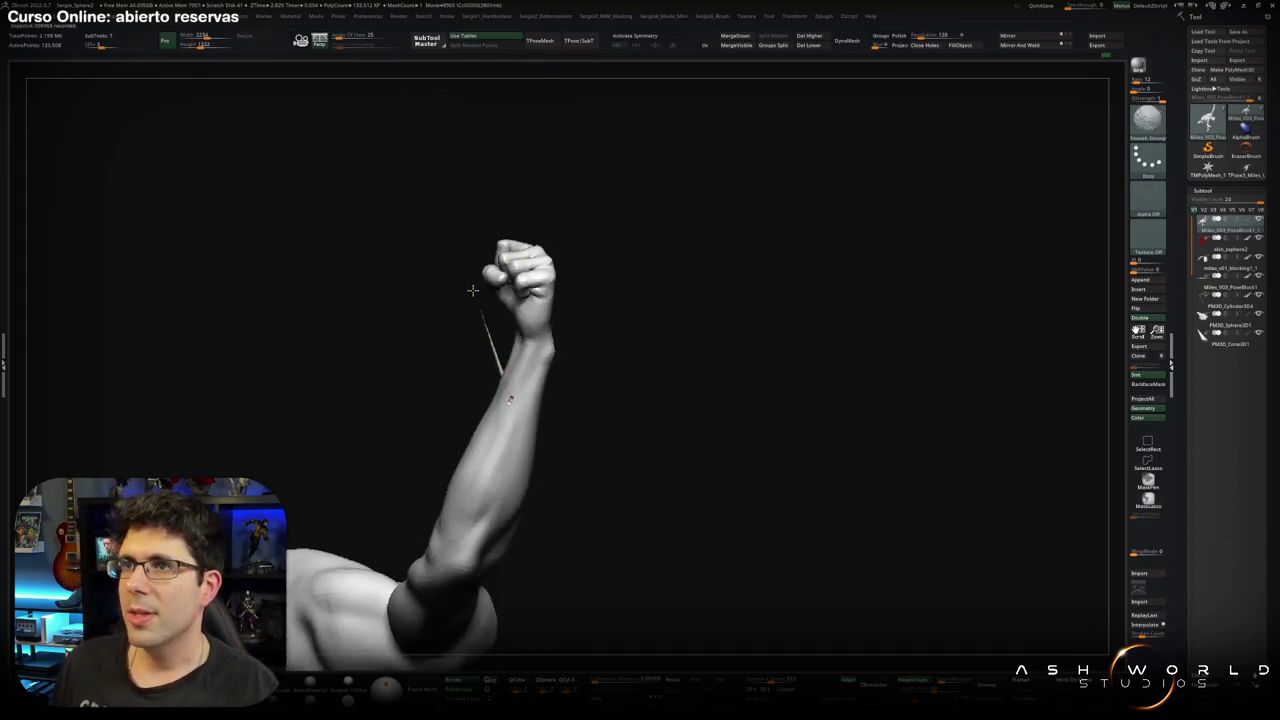
mouse_move(480, 330)
mouse_down()
mouse_move(526, 443)
mouse_move(514, 463)
mouse_move(551, 463)
mouse_move(521, 397)
mouse_move(580, 458)
mouse_move(560, 455)
mouse_move(575, 460)
mouse_move(576, 493)
mouse_up()
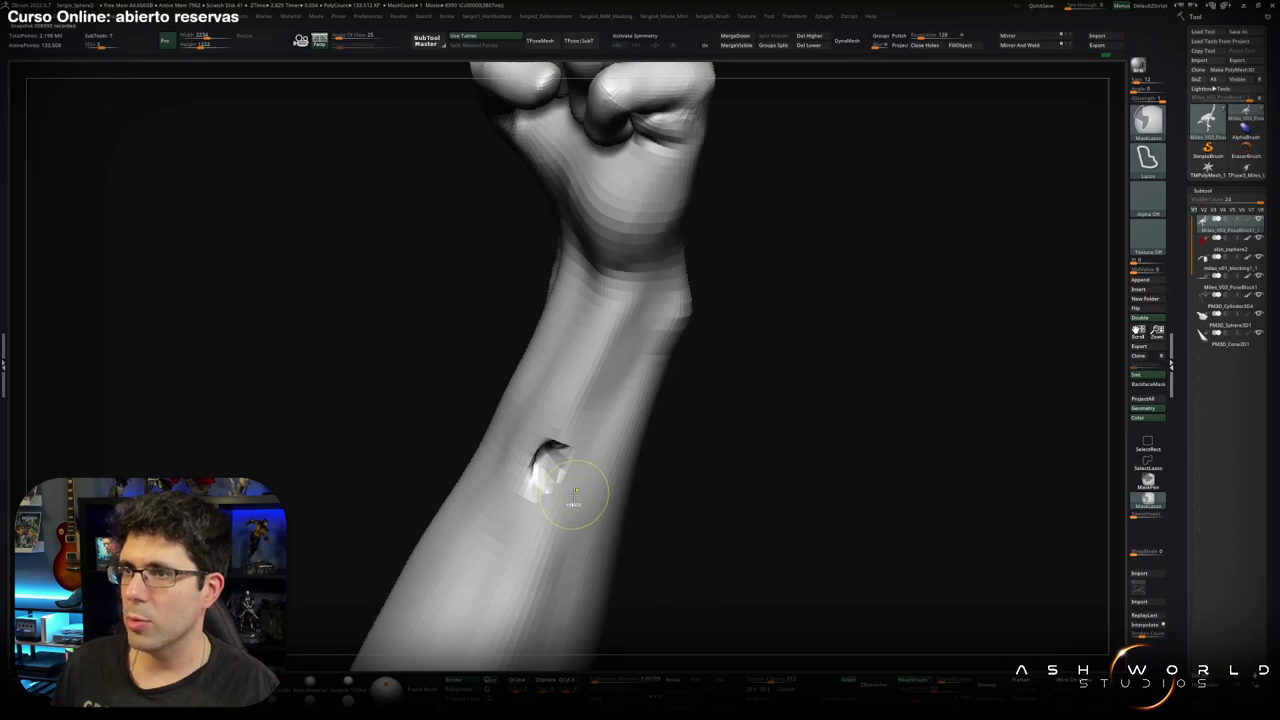
drag(540, 430, 444, 228)
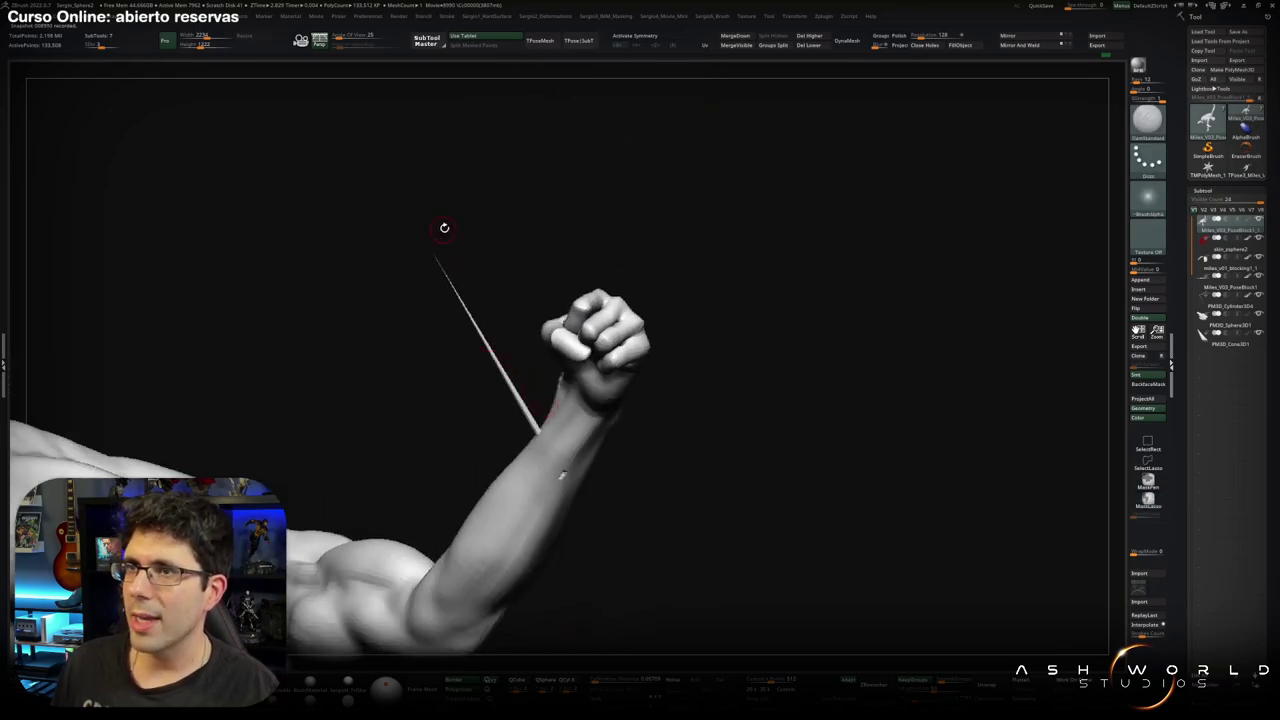
ctrl+click(480, 249)
key(w)
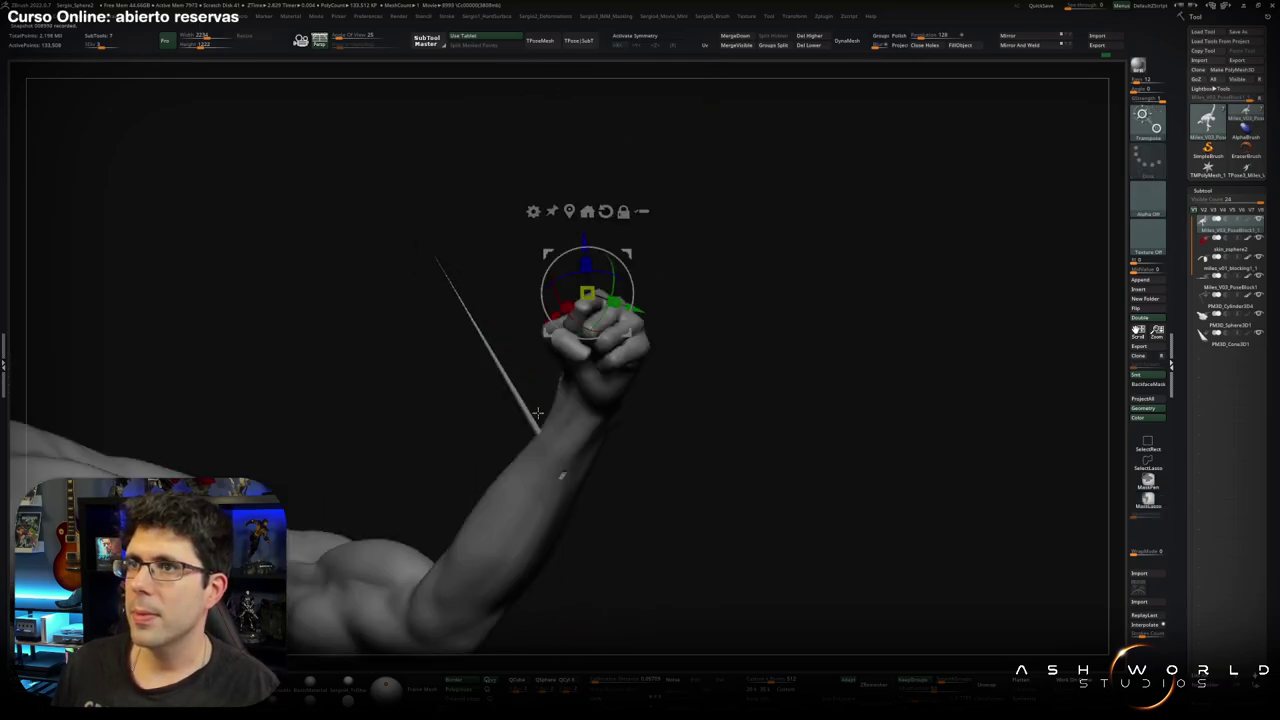
mouse_move(537, 413)
alt+mouse_down()
mouse_move(677, 640)
mouse_move(597, 480)
mouse_move(606, 513)
alt+mouse_up()
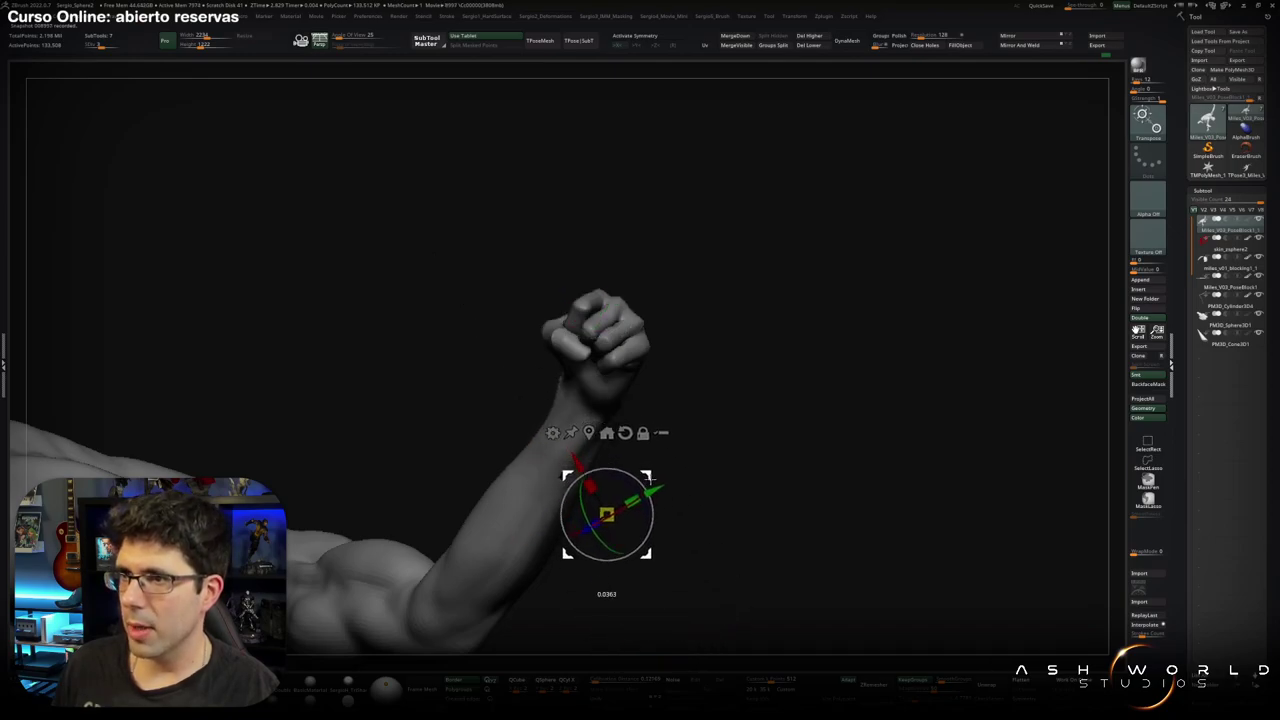
drag(800, 350, 900, 335)
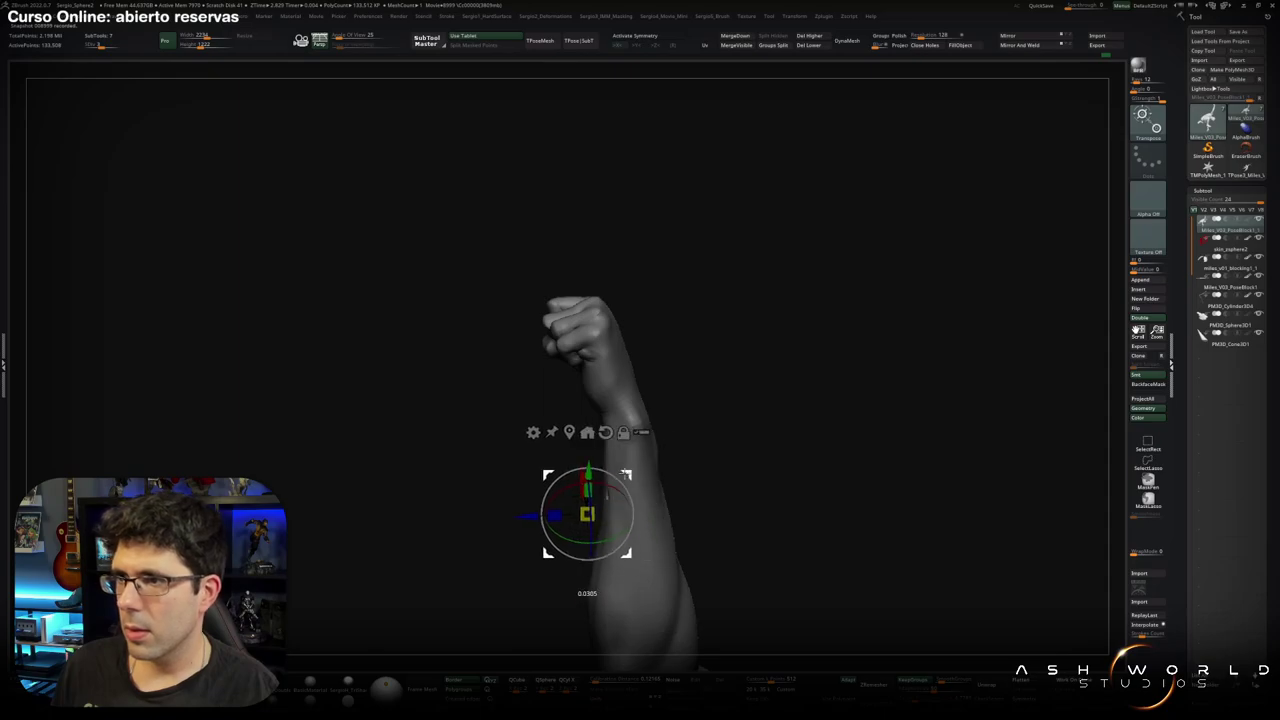
drag(619, 470, 731, 455)
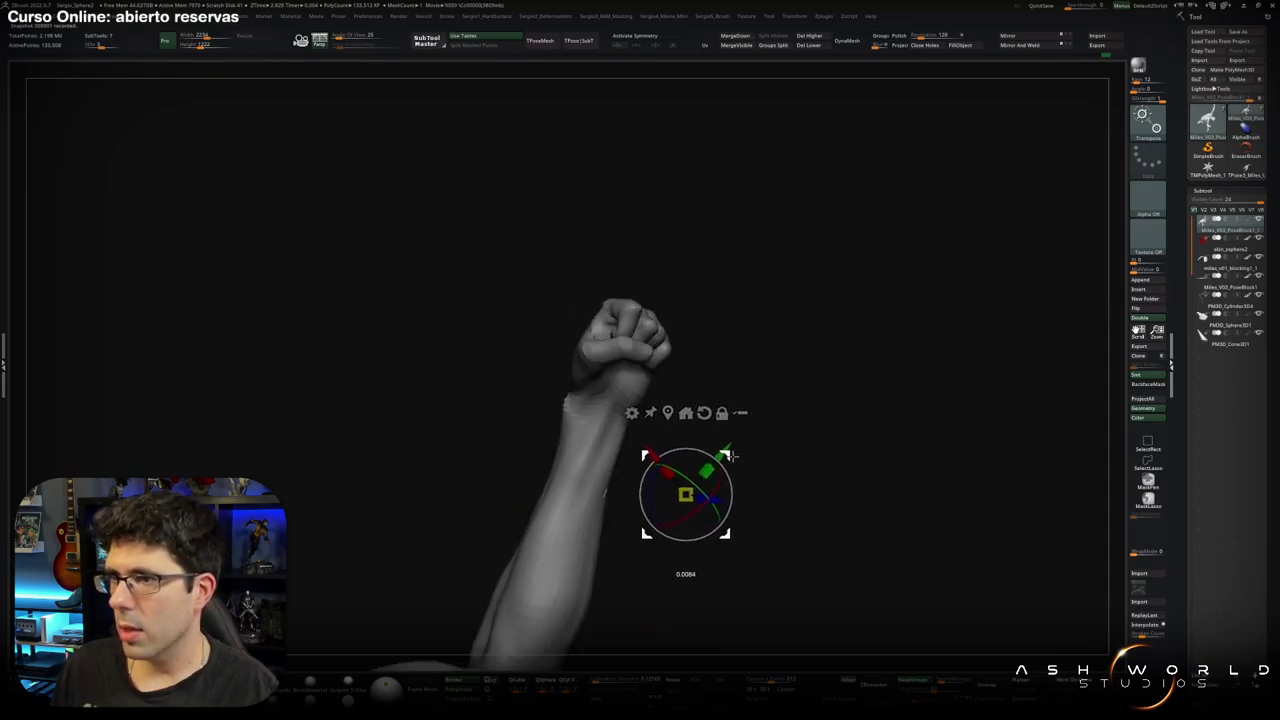
key(q)
scroll(608, 486, up, 3)
scroll(552, 460, up, 3)
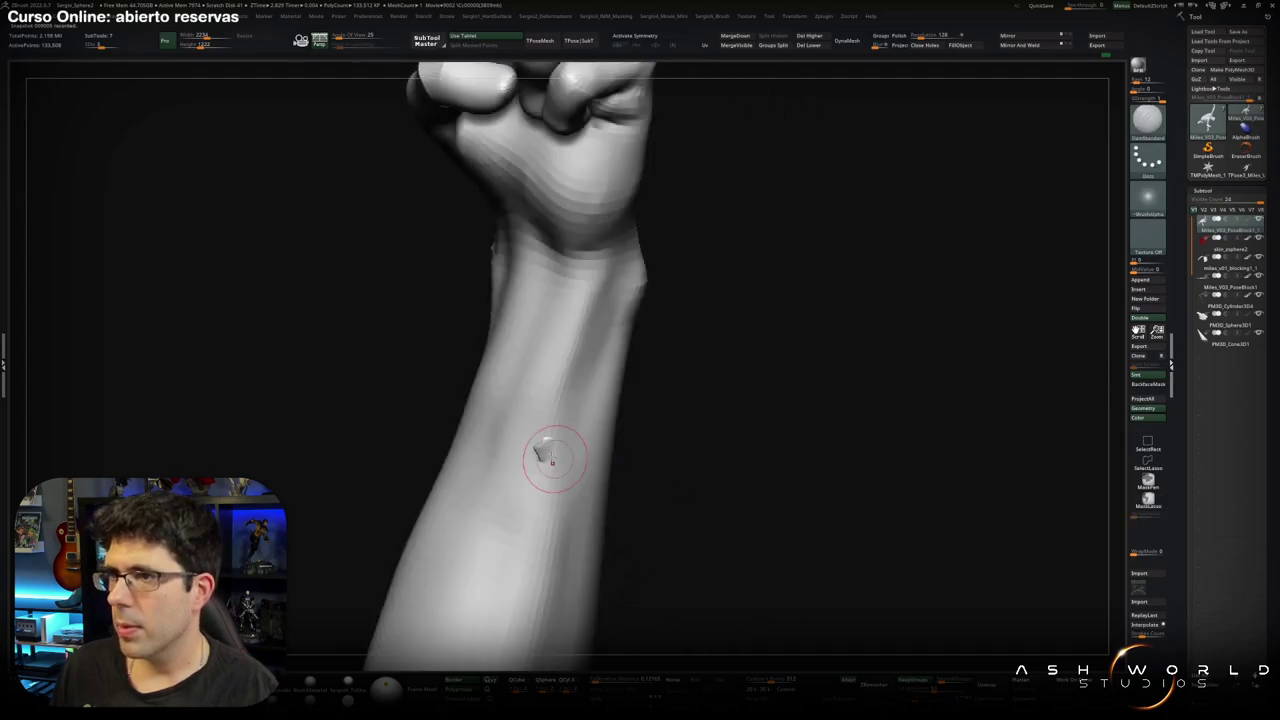
scroll(540, 480, down, 5)
Orbit around the outstretched arm, resize the brush, and mask the hand off at the wrist.
scroll(558, 474, down, 2)
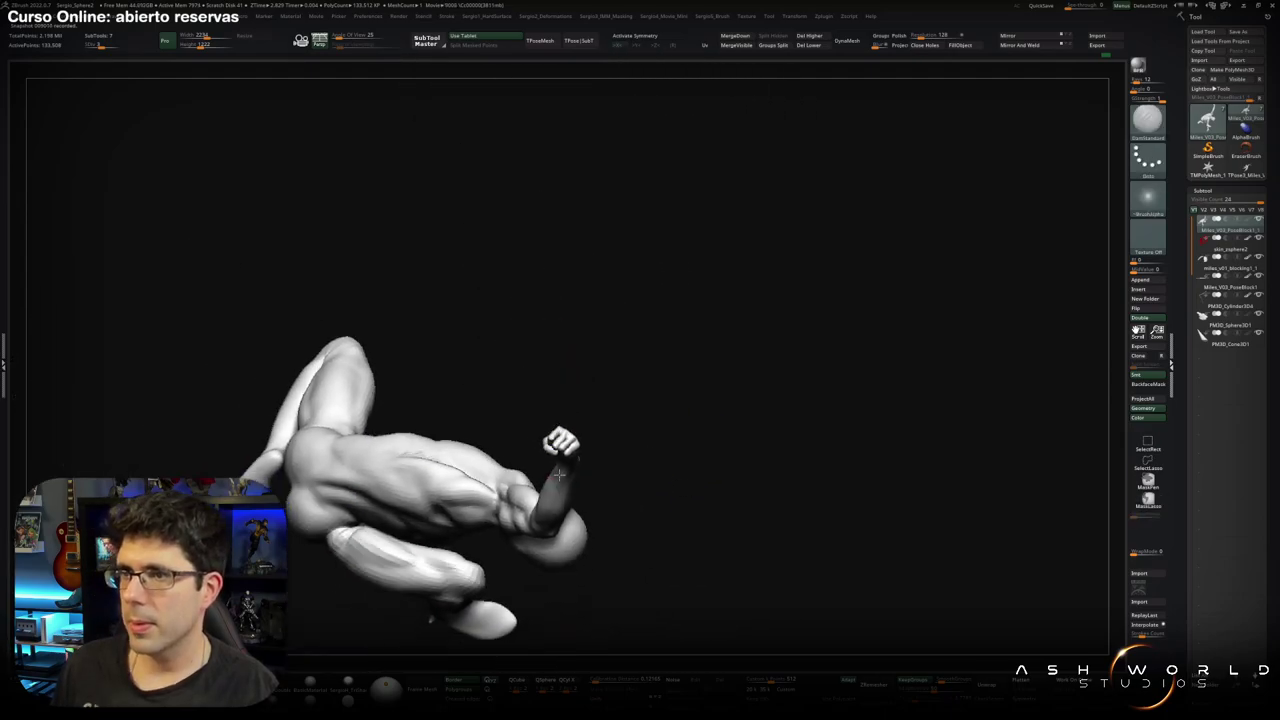
scroll(558, 474, down, 2)
right_drag(577, 426, 623, 523)
scroll(660, 570, up, 5)
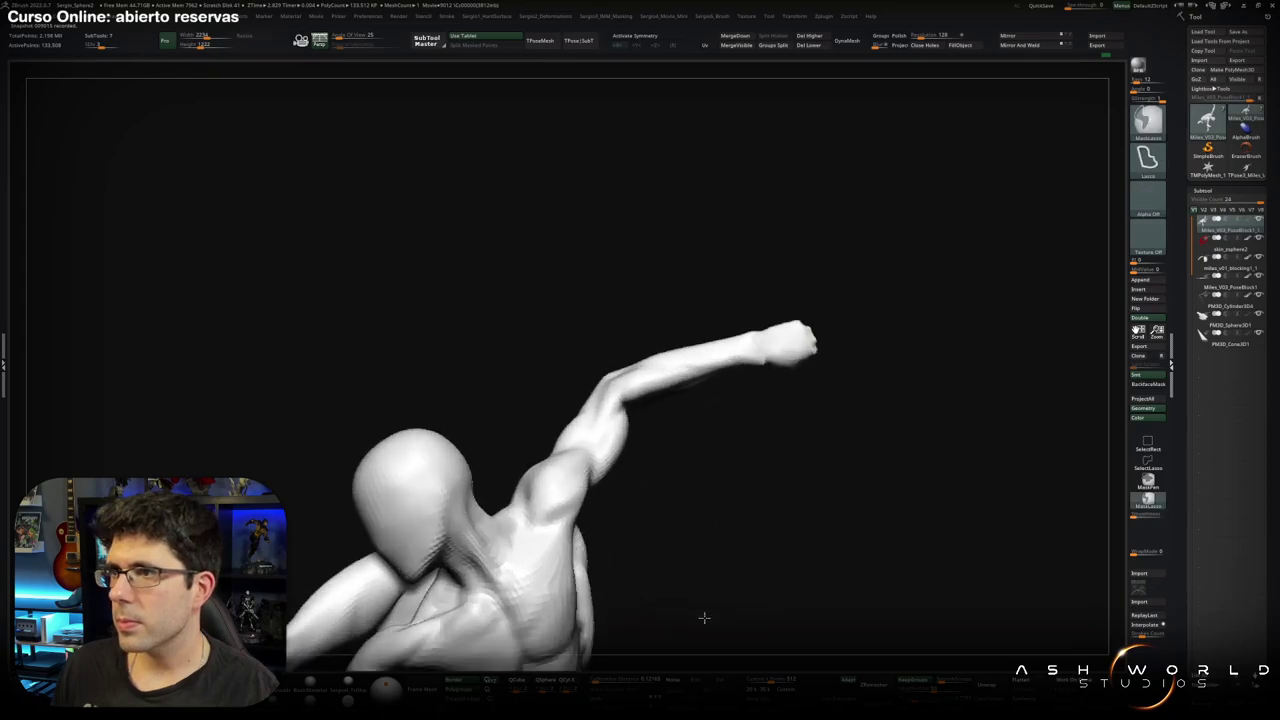
mouse_move(704, 618)
right_down()
mouse_move(509, 463)
mouse_move(563, 423)
mouse_move(600, 450)
right_up()
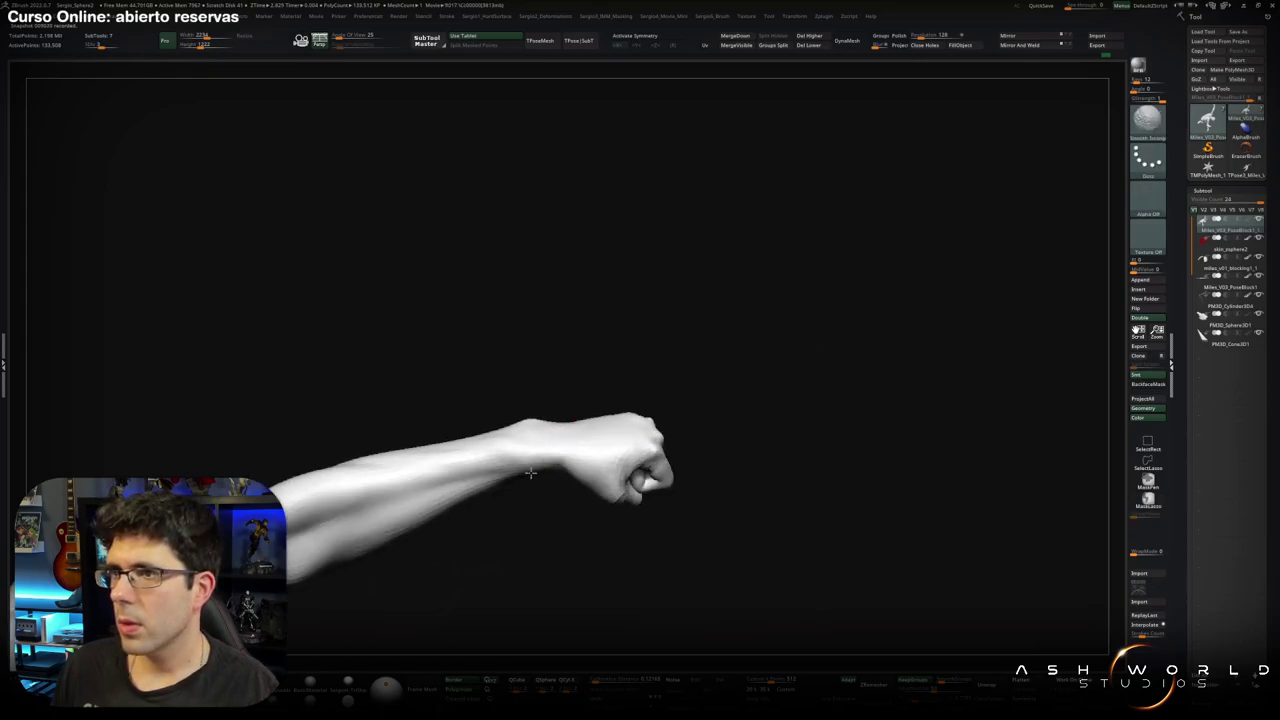
mouse_move(530, 473)
right_down()
mouse_move(554, 517)
mouse_move(540, 466)
mouse_move(554, 491)
mouse_move(493, 463)
right_up()
key(s)
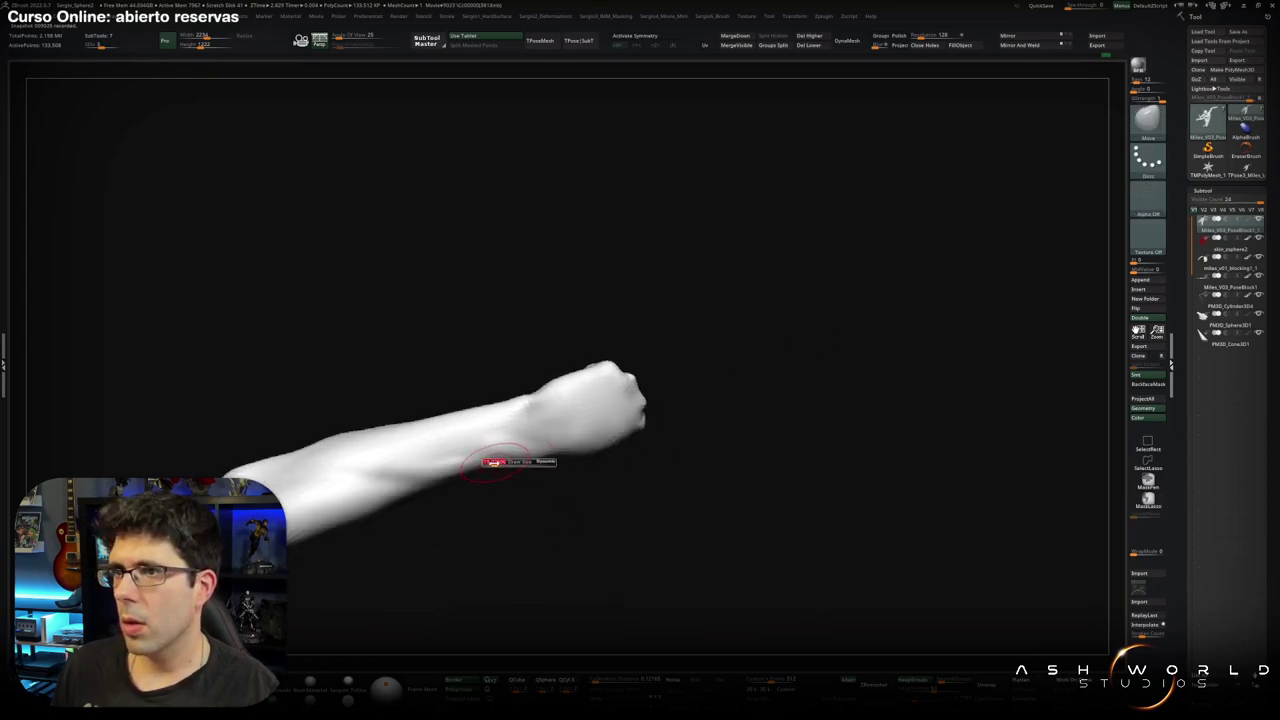
mouse_move(583, 456)
right_down()
mouse_move(600, 482)
mouse_move(591, 492)
mouse_move(591, 411)
right_up()
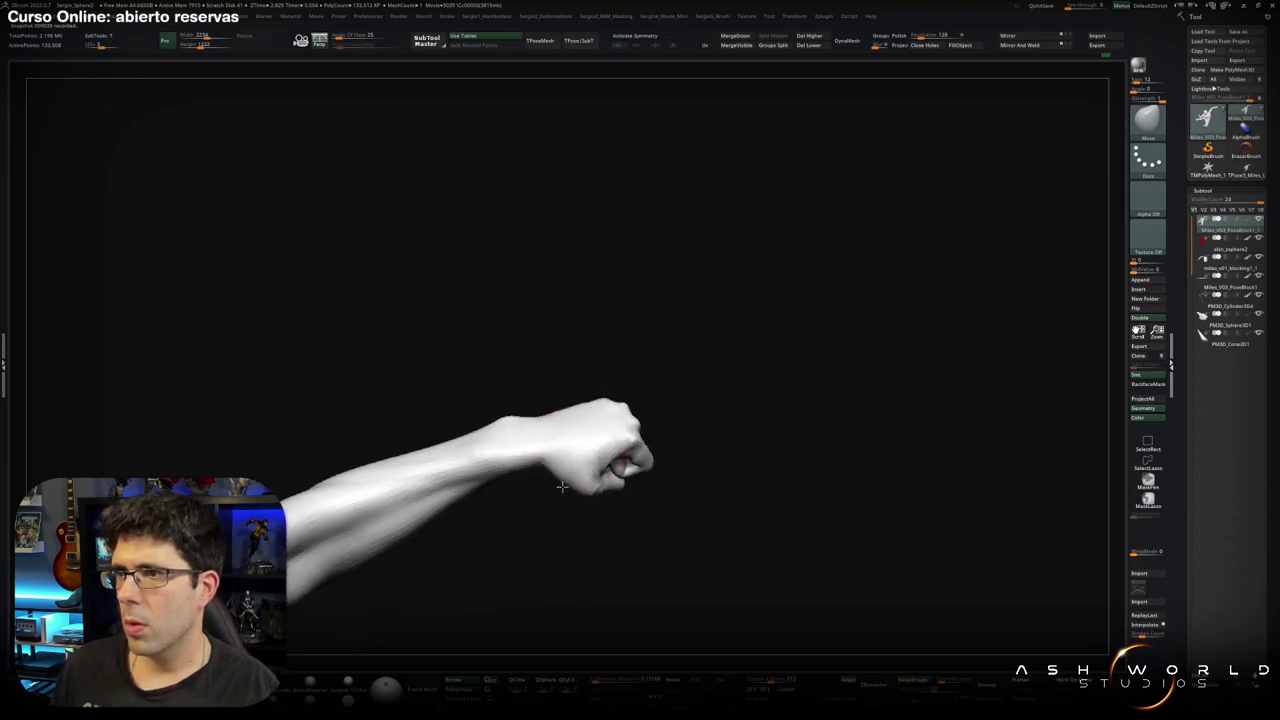
mouse_move(589, 490)
right_down()
mouse_move(624, 468)
mouse_move(602, 468)
mouse_move(620, 423)
mouse_move(600, 473)
mouse_move(612, 474)
right_up()
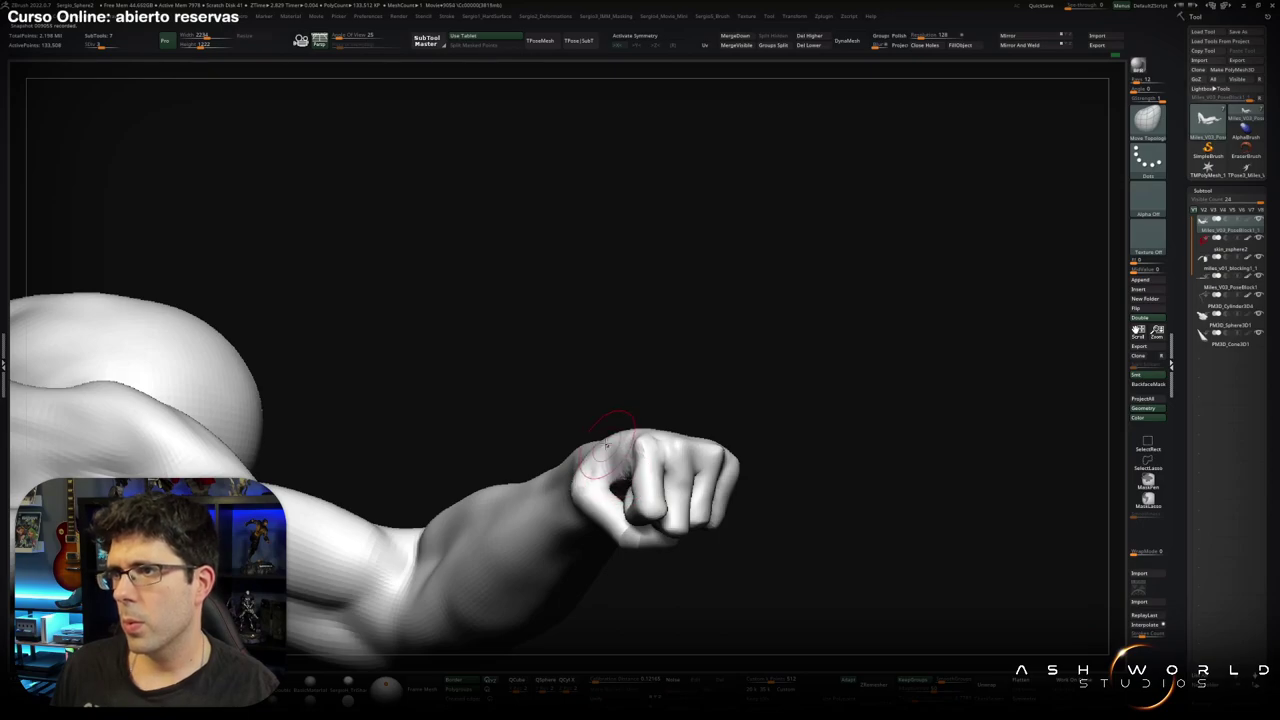
right_drag(598, 466, 595, 455)
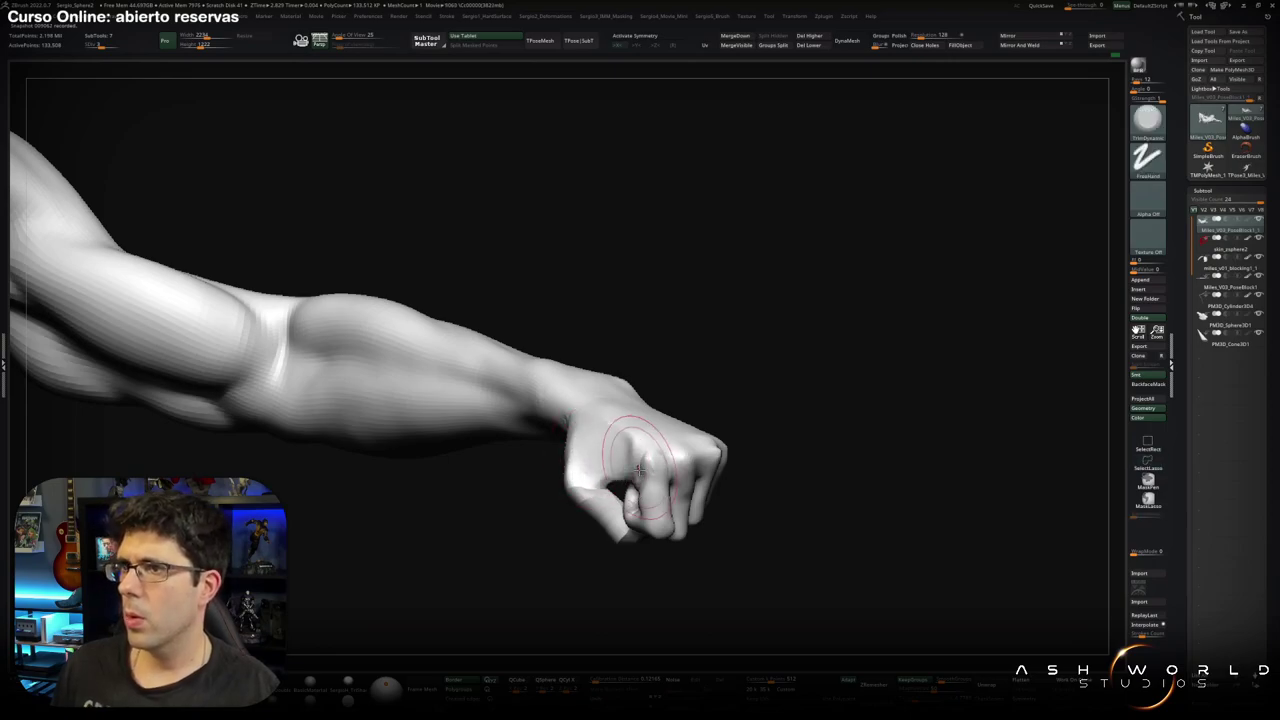
mouse_move(638, 468)
right_down()
mouse_move(611, 437)
mouse_move(624, 531)
mouse_move(628, 503)
right_up()
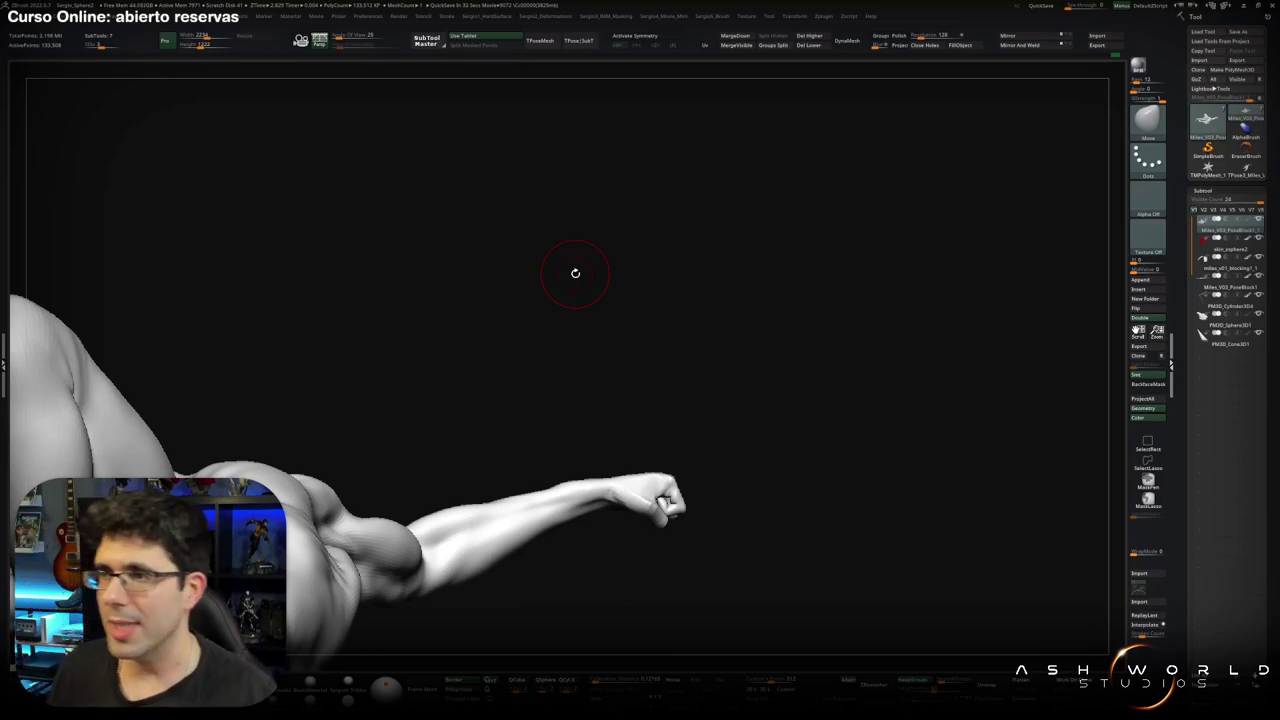
mouse_move(634, 334)
mouse_down()
mouse_move(538, 437)
mouse_move(534, 391)
mouse_move(546, 383)
mouse_move(531, 391)
mouse_move(519, 368)
mouse_move(657, 466)
mouse_move(543, 414)
mouse_up()
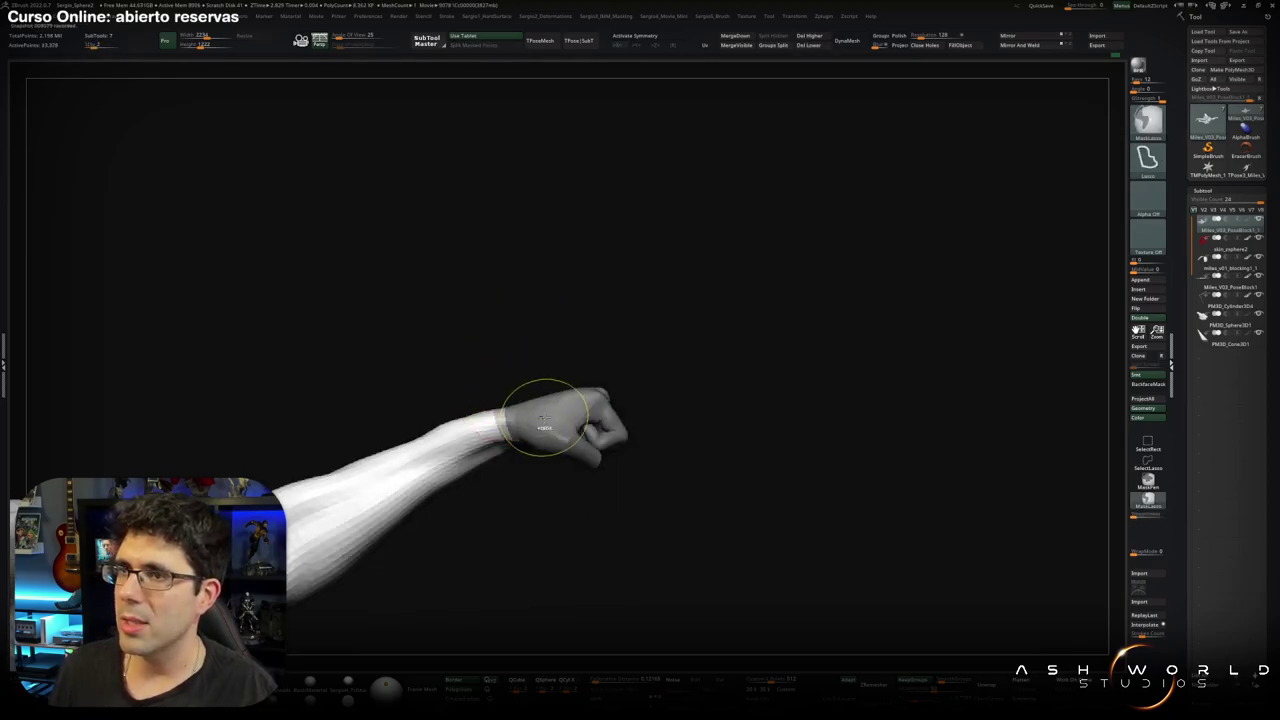
Invert the mask to free the hand, set the Transpose pivot on the wrist, then undo the raised pose.
ctrl+click(603, 378)
key(w)
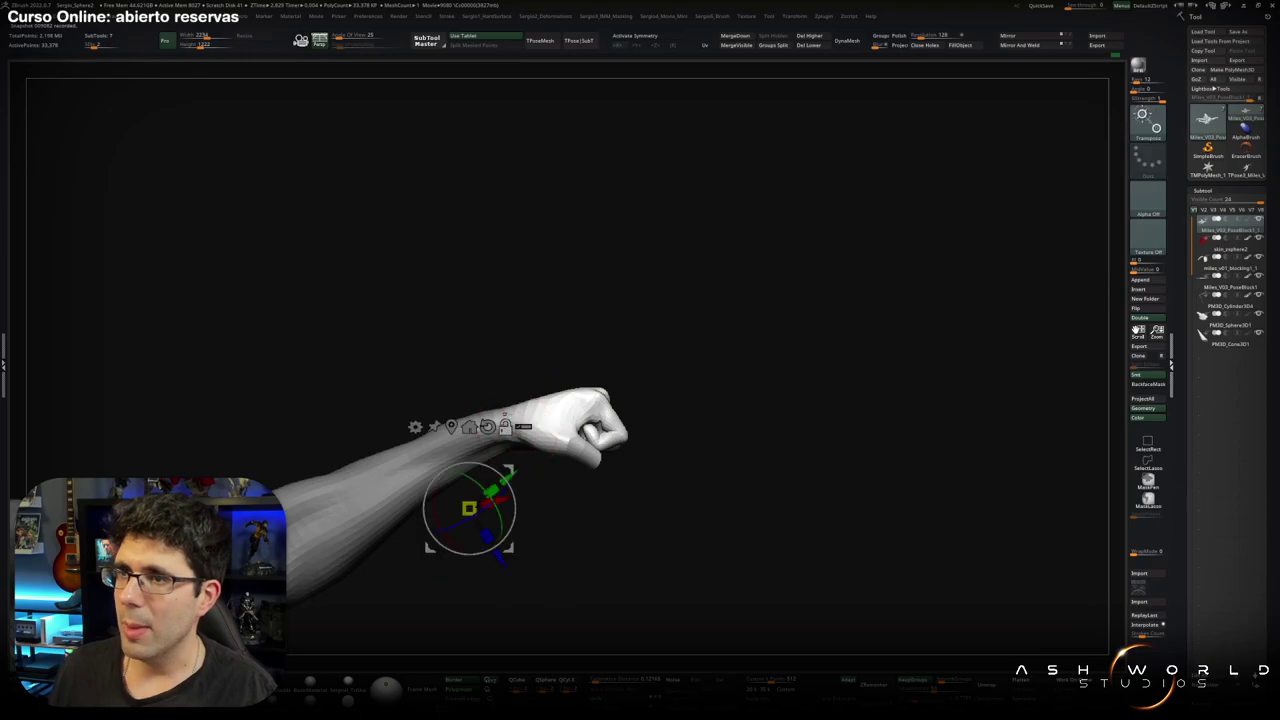
alt+click(503, 413)
mouse_move(530, 560)
mouse_down()
mouse_move(553, 446)
mouse_move(510, 427)
mouse_move(493, 401)
mouse_up()
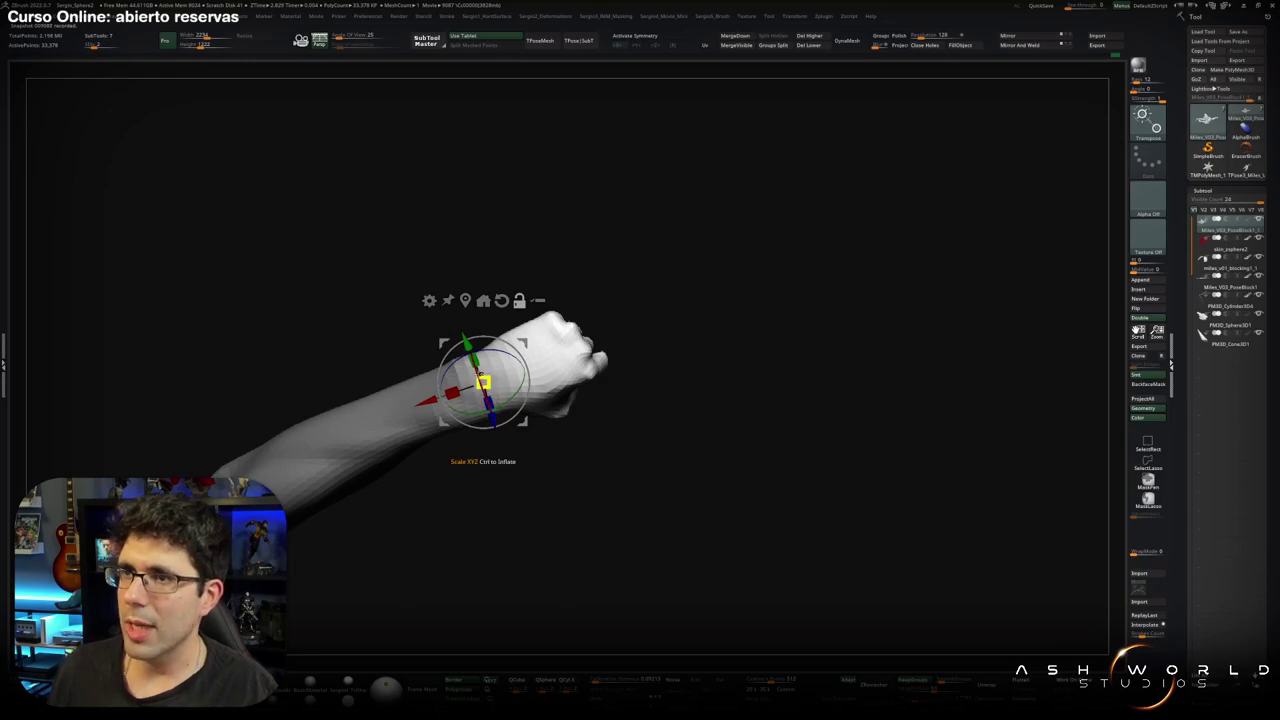
mouse_move(489, 403)
mouse_down()
mouse_move(505, 401)
mouse_move(510, 372)
mouse_up()
key(ctrl+z)
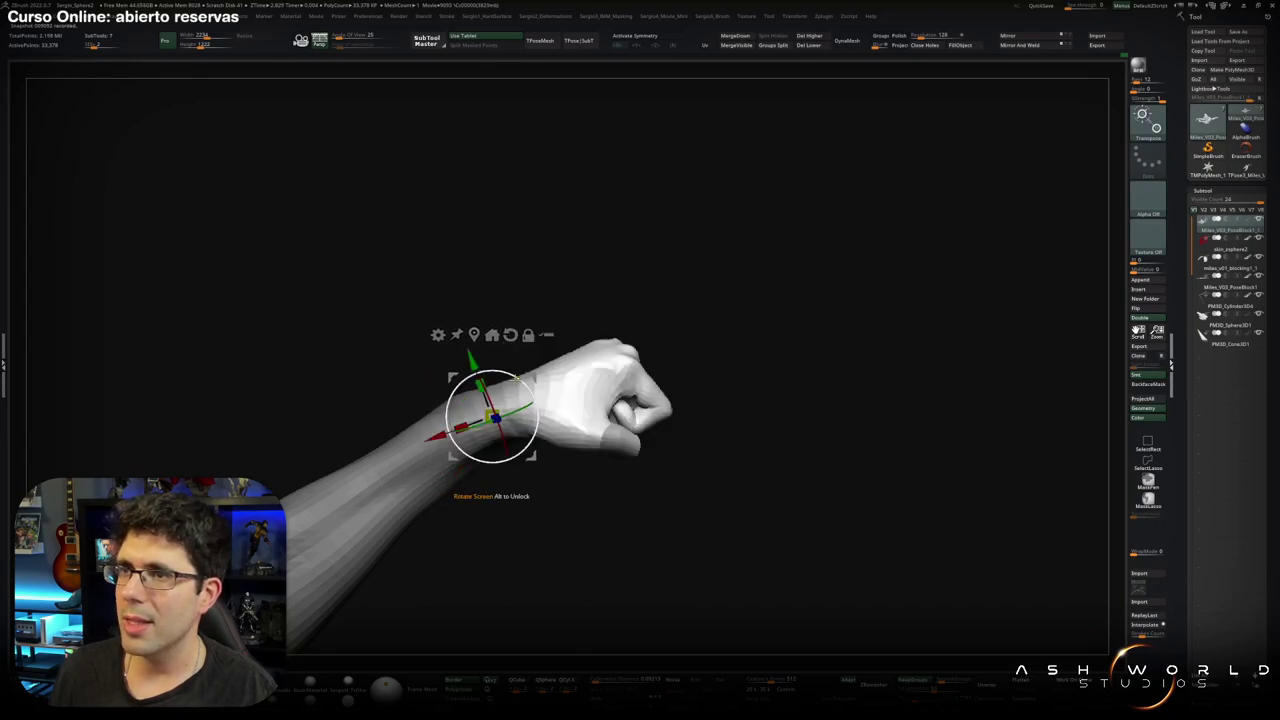
Refine the wrist mask, rotate the fist at the wrist, and review it on the whole figure.
key(ctrl)
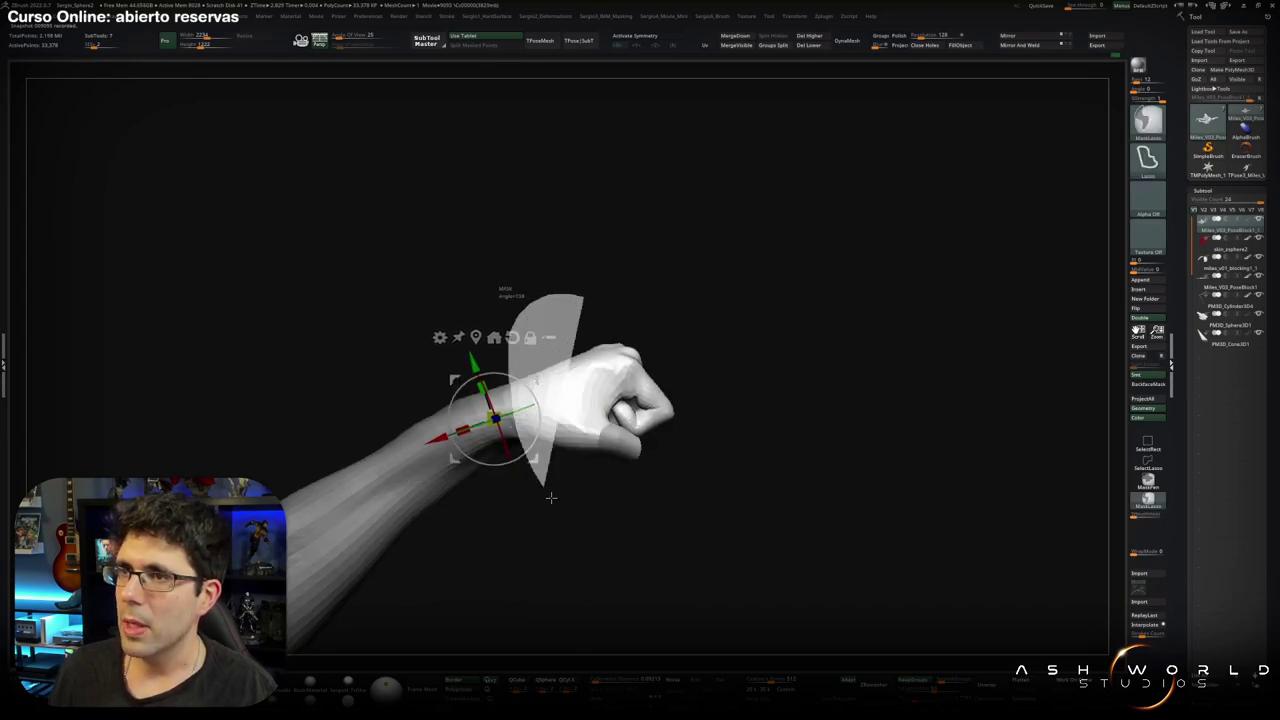
ctrl+drag(551, 497, 558, 433)
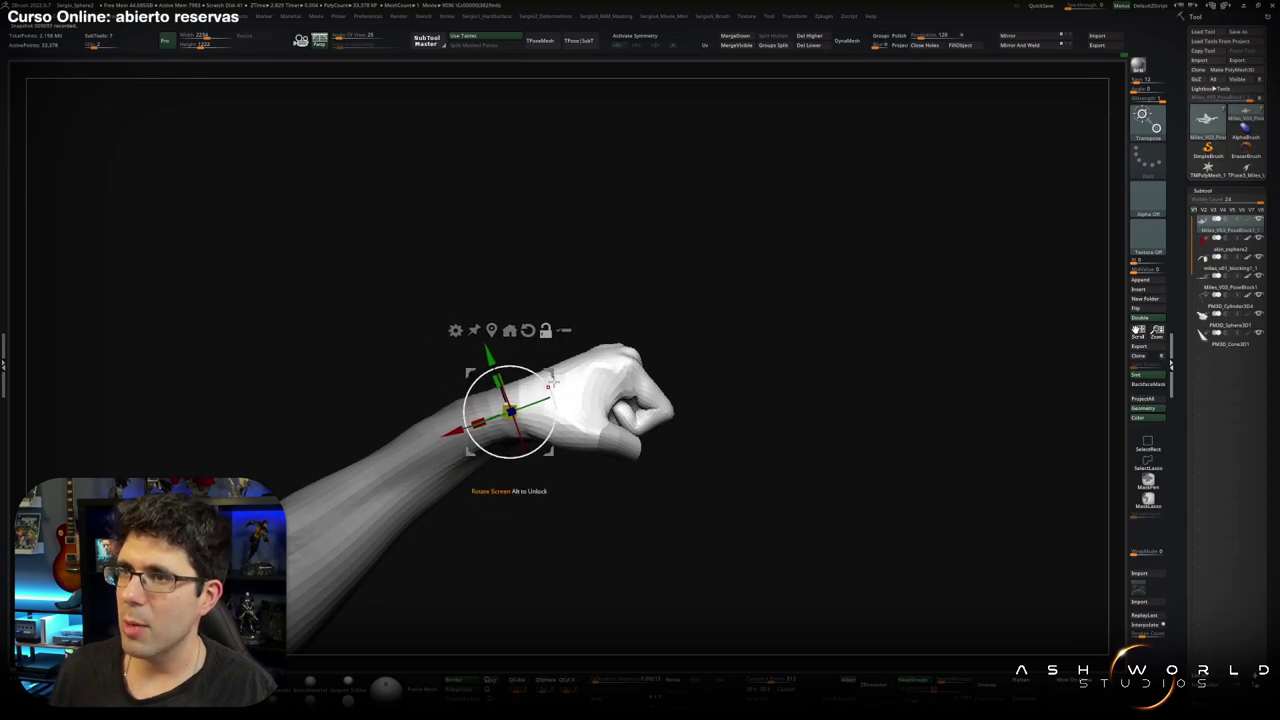
drag(545, 386, 533, 392)
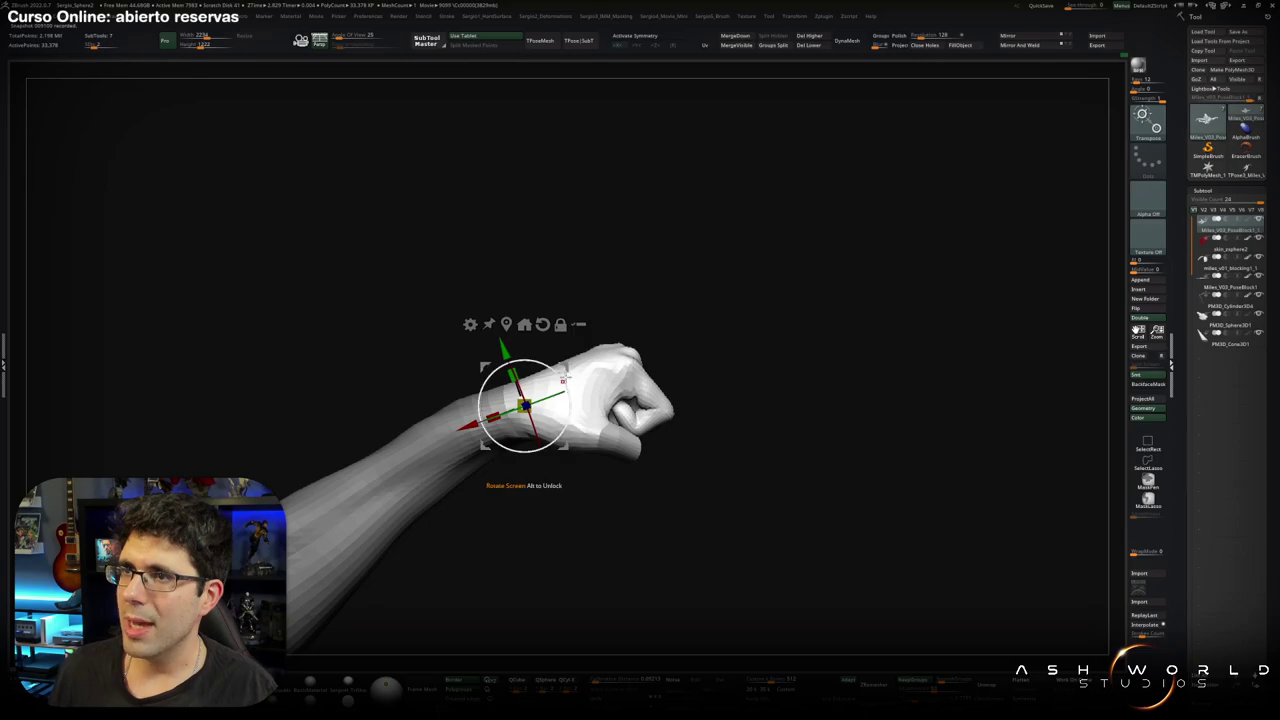
mouse_move(524, 475)
mouse_down()
mouse_move(586, 486)
mouse_move(586, 514)
mouse_move(575, 488)
mouse_up()
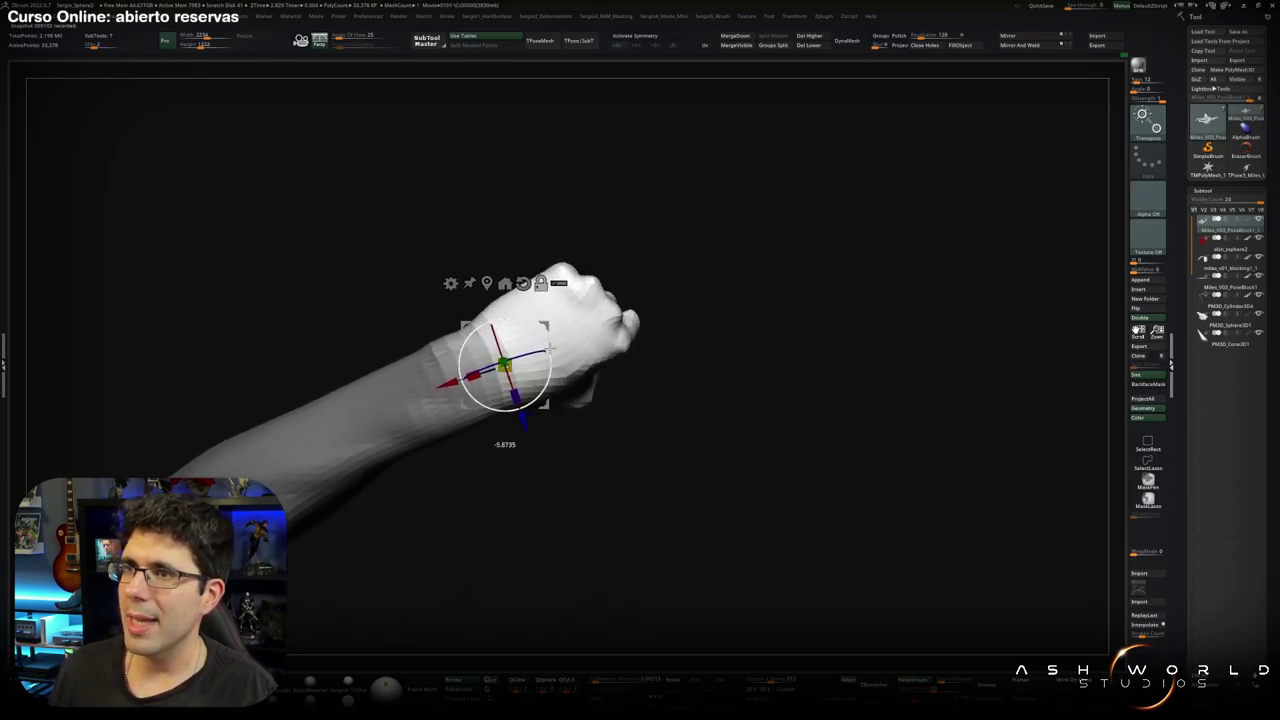
mouse_move(549, 348)
mouse_down()
mouse_move(576, 451)
mouse_move(570, 392)
mouse_up()
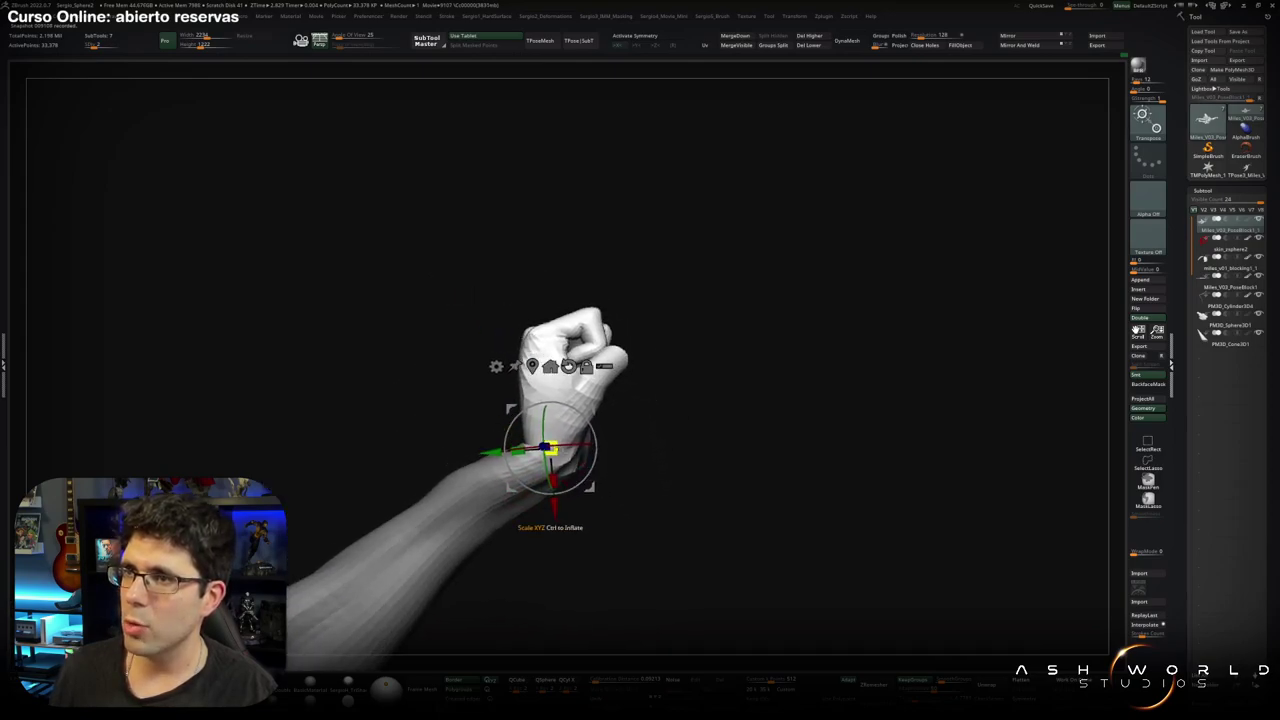
mouse_move(550, 485)
mouse_down()
mouse_move(562, 486)
mouse_move(604, 388)
mouse_up()
mouse_move(598, 463)
mouse_down()
mouse_move(617, 434)
mouse_move(674, 446)
mouse_move(571, 423)
mouse_move(571, 380)
mouse_up()
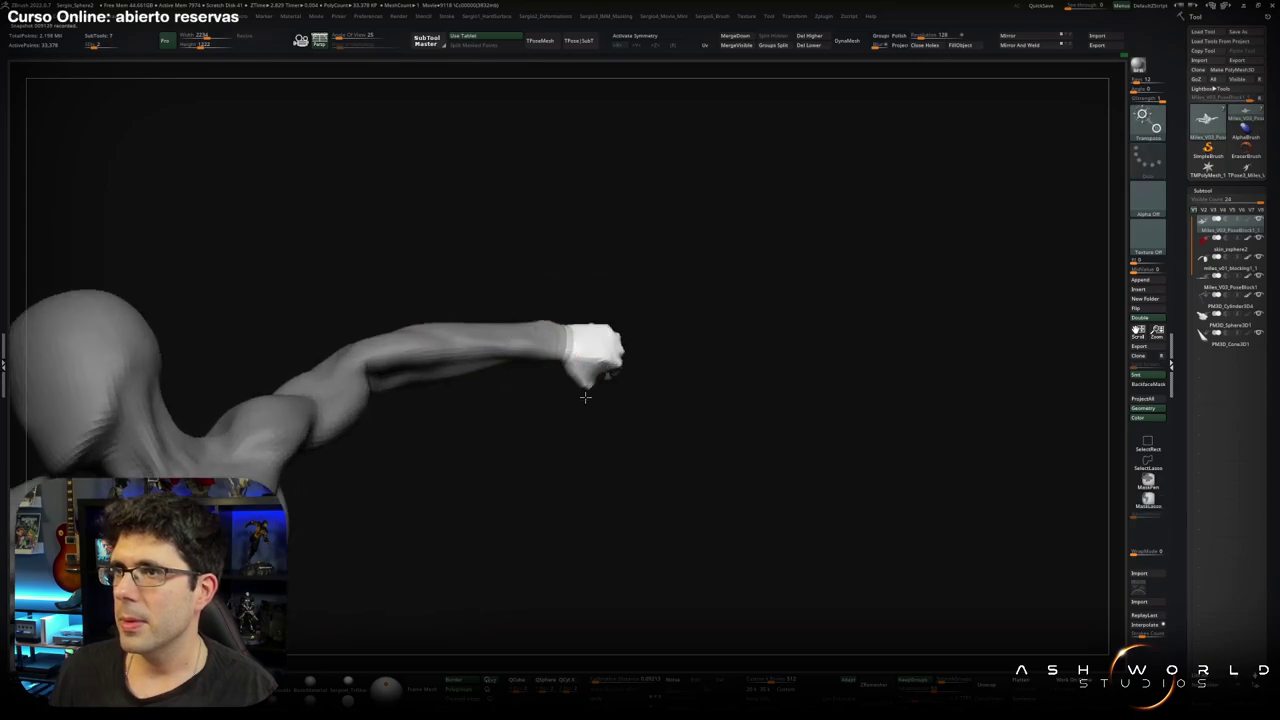
mouse_move(576, 427)
mouse_down()
mouse_move(557, 449)
mouse_move(617, 492)
mouse_move(610, 480)
mouse_move(629, 471)
mouse_move(620, 451)
mouse_up()
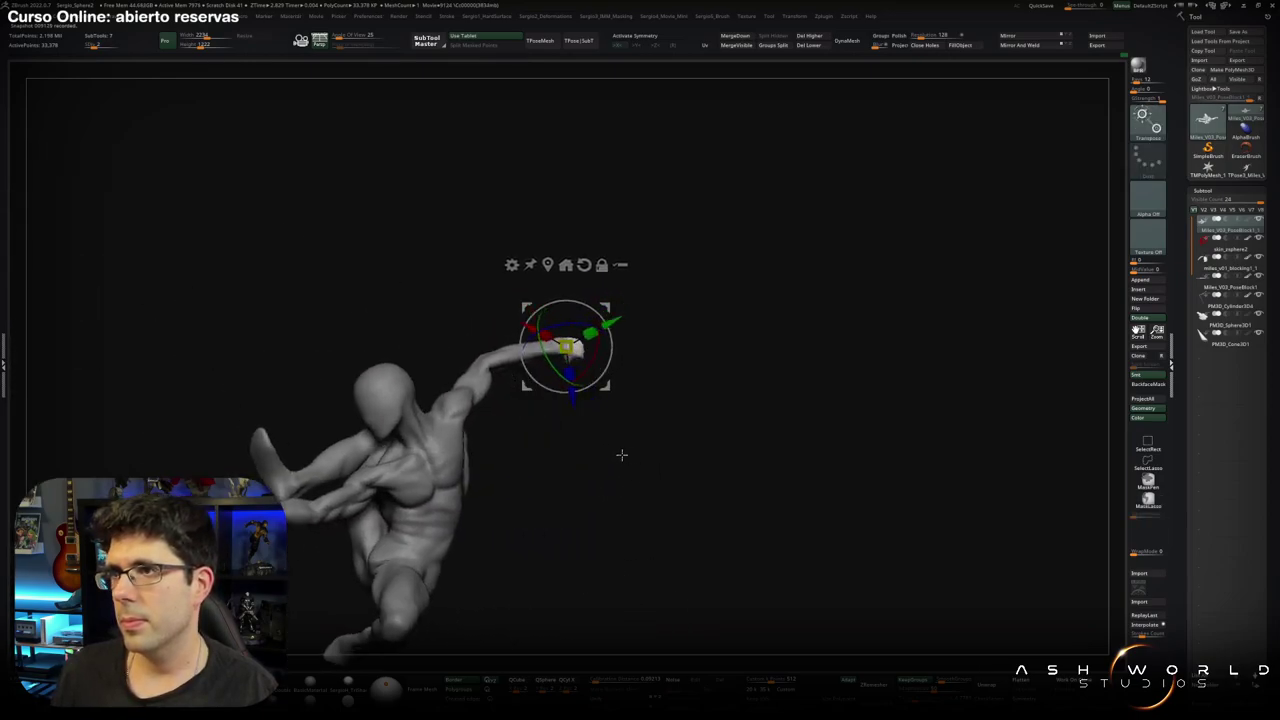
mouse_move(573, 291)
alt+mouse_down()
mouse_move(600, 350)
mouse_move(610, 345)
alt+mouse_up()
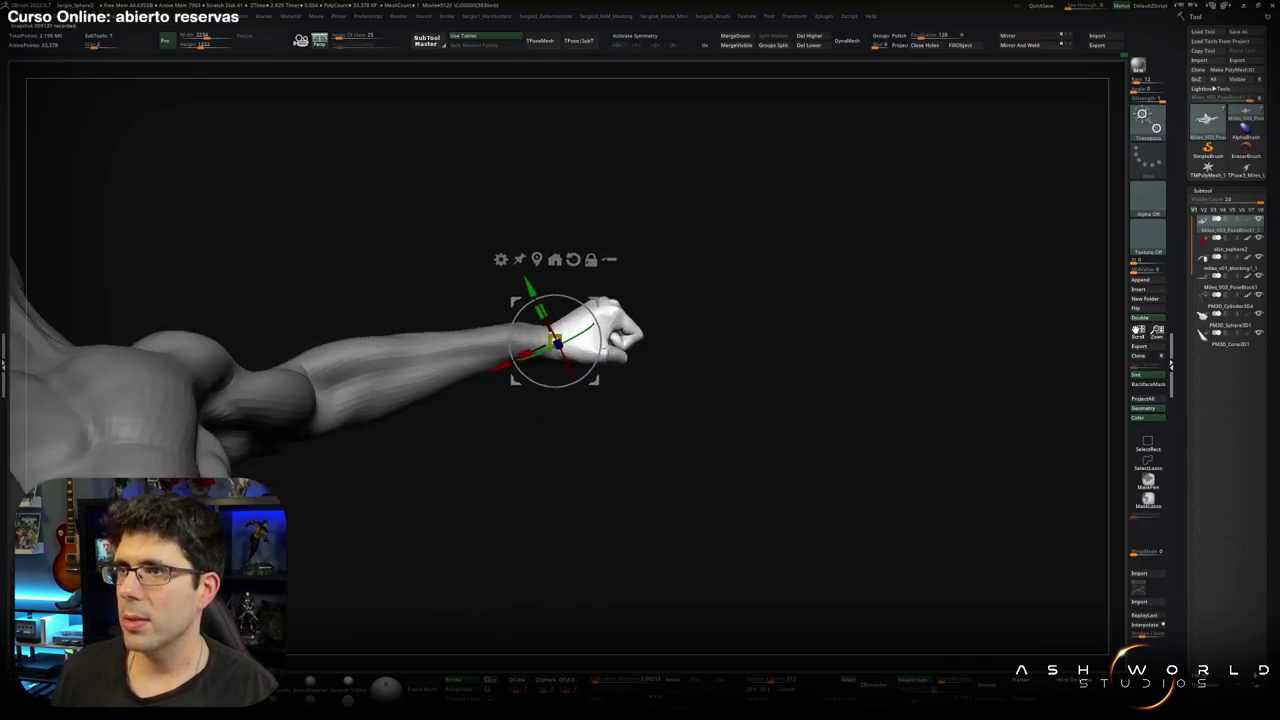
Leave Transpose, resize the Move brush with S, and shape the forearm reaching for the web strand.
key(q)
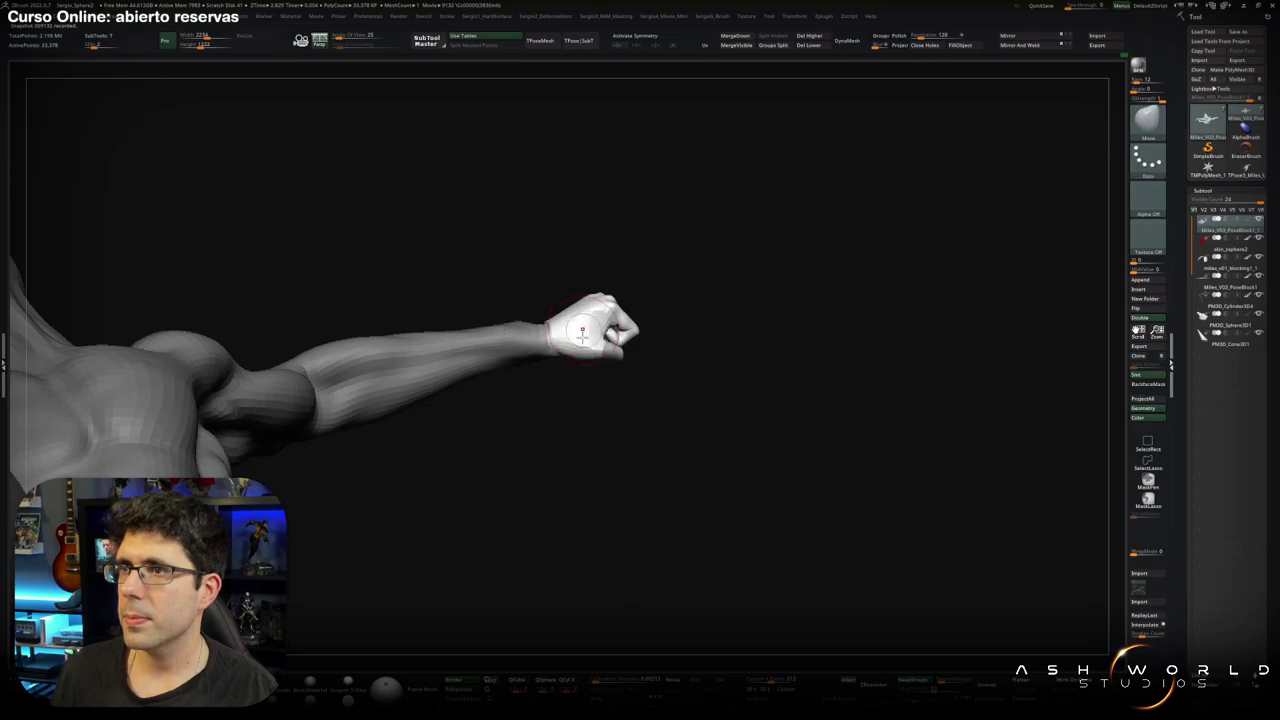
drag(590, 400, 562, 357)
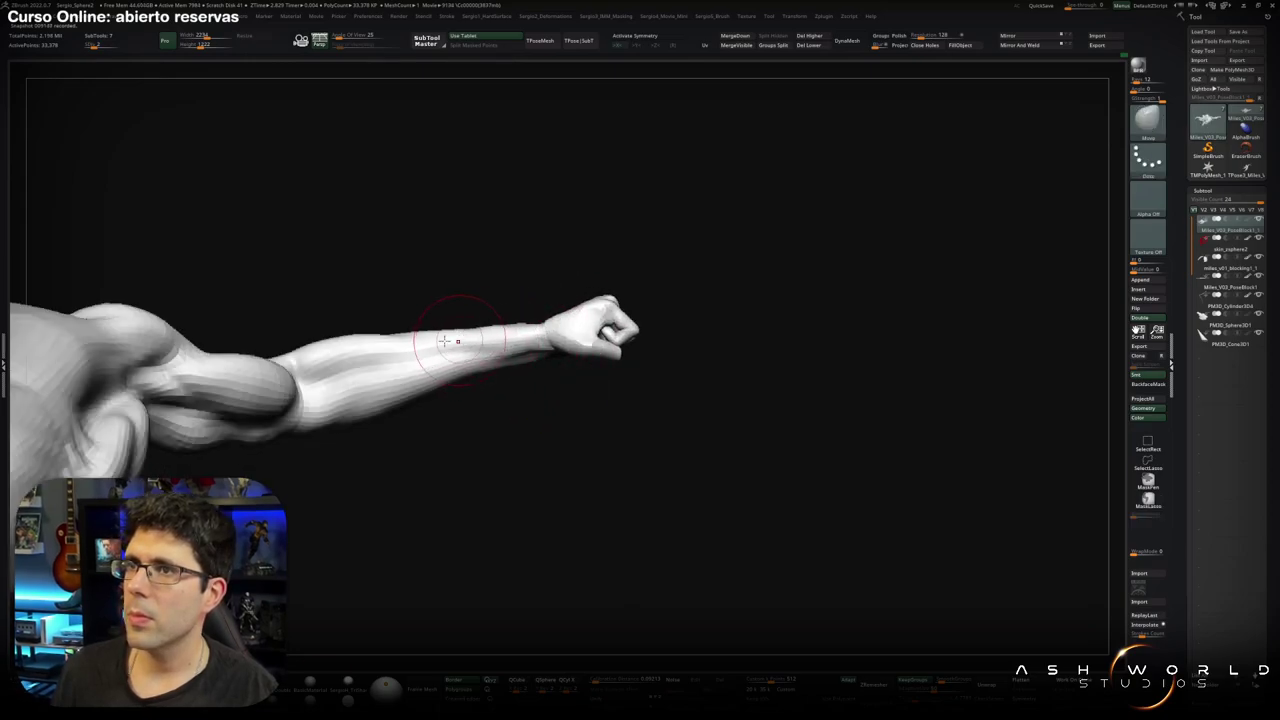
mouse_move(457, 338)
right_down()
mouse_move(433, 345)
mouse_move(395, 312)
mouse_move(561, 353)
mouse_move(569, 343)
right_up()
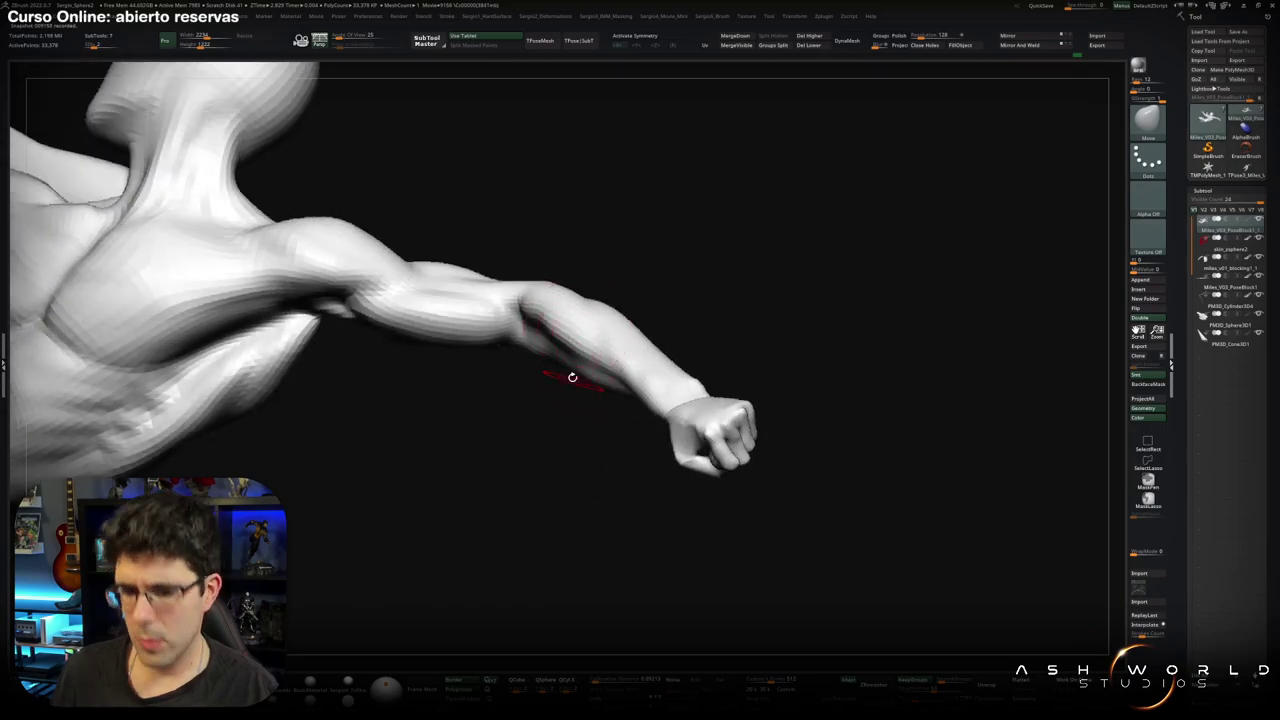
right_drag(571, 374, 518, 352)
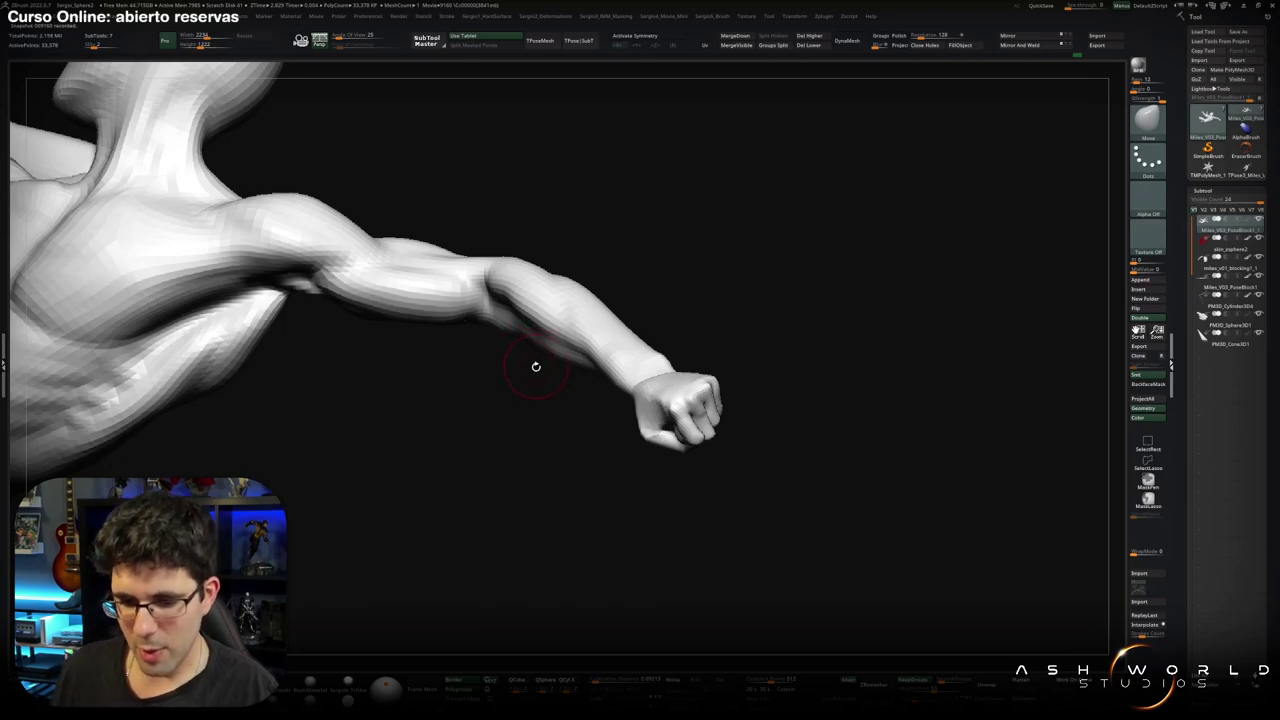
drag(554, 371, 508, 351)
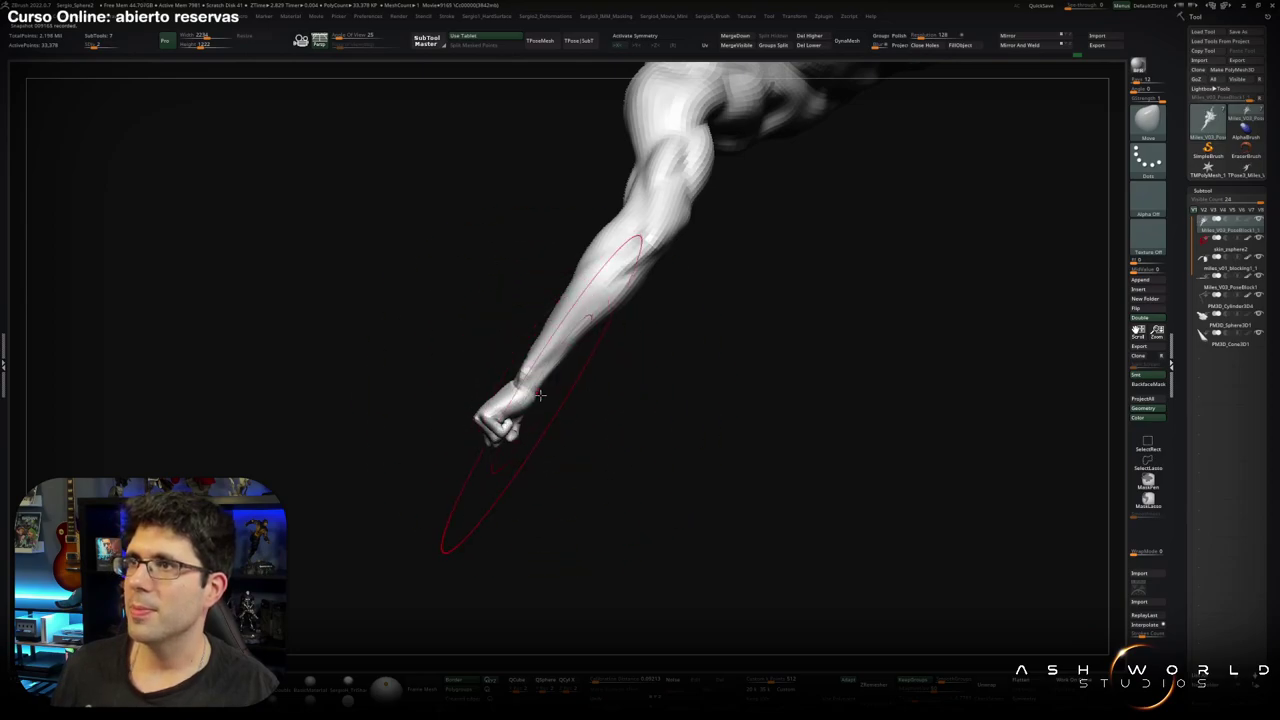
mouse_move(540, 400)
mouse_down()
mouse_move(585, 370)
mouse_move(541, 359)
mouse_move(598, 400)
mouse_up()
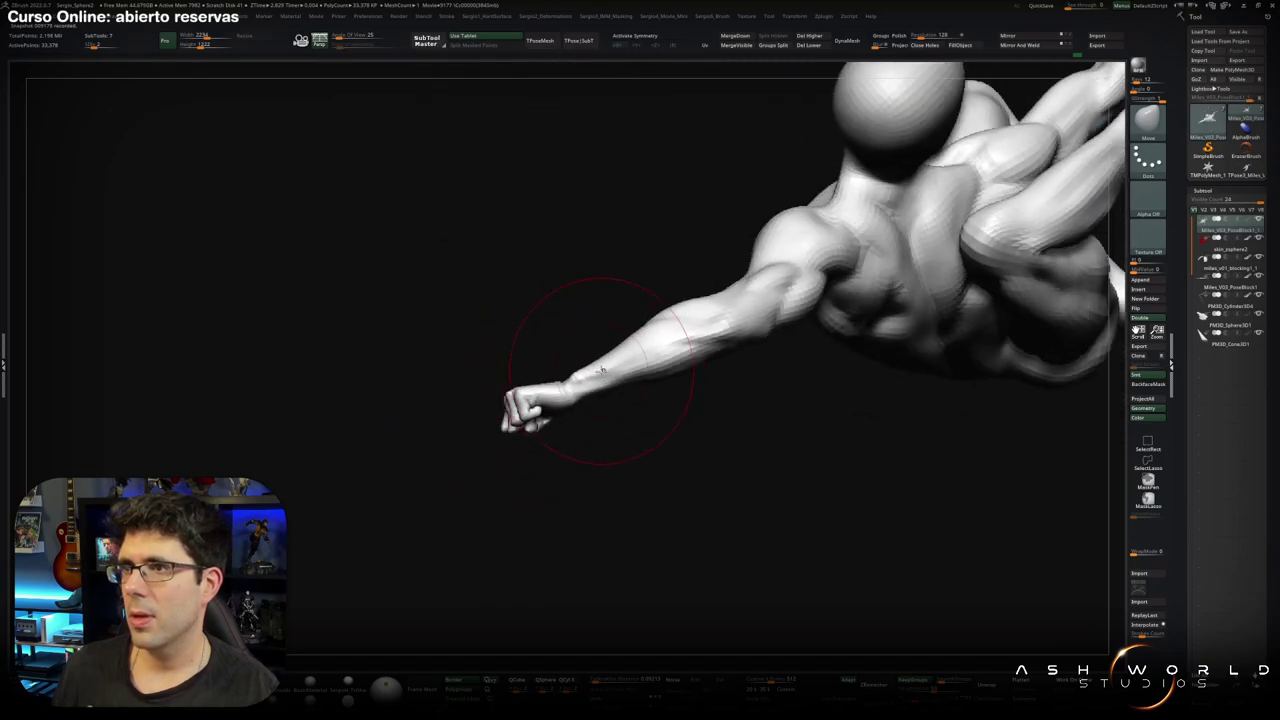
key(s)
right_drag(598, 400, 594, 400)
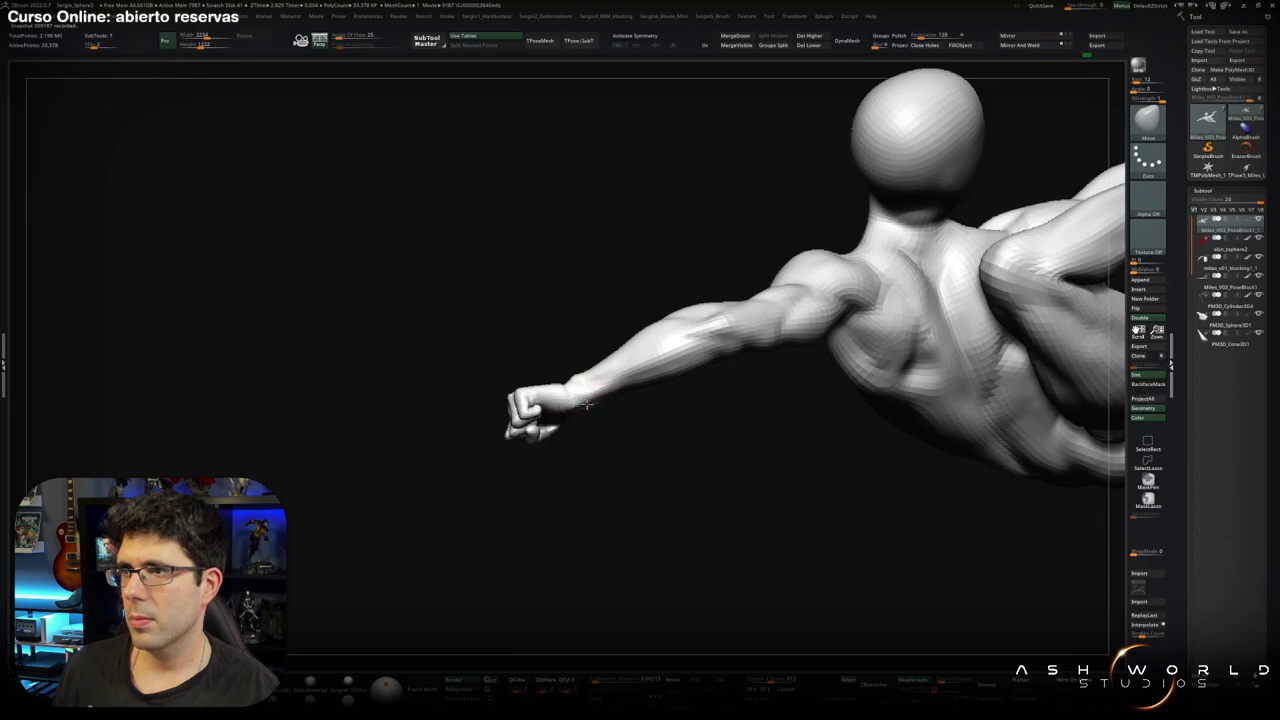
key(s)
mouse_move(590, 400)
right_down()
mouse_move(650, 400)
mouse_move(603, 388)
right_up()
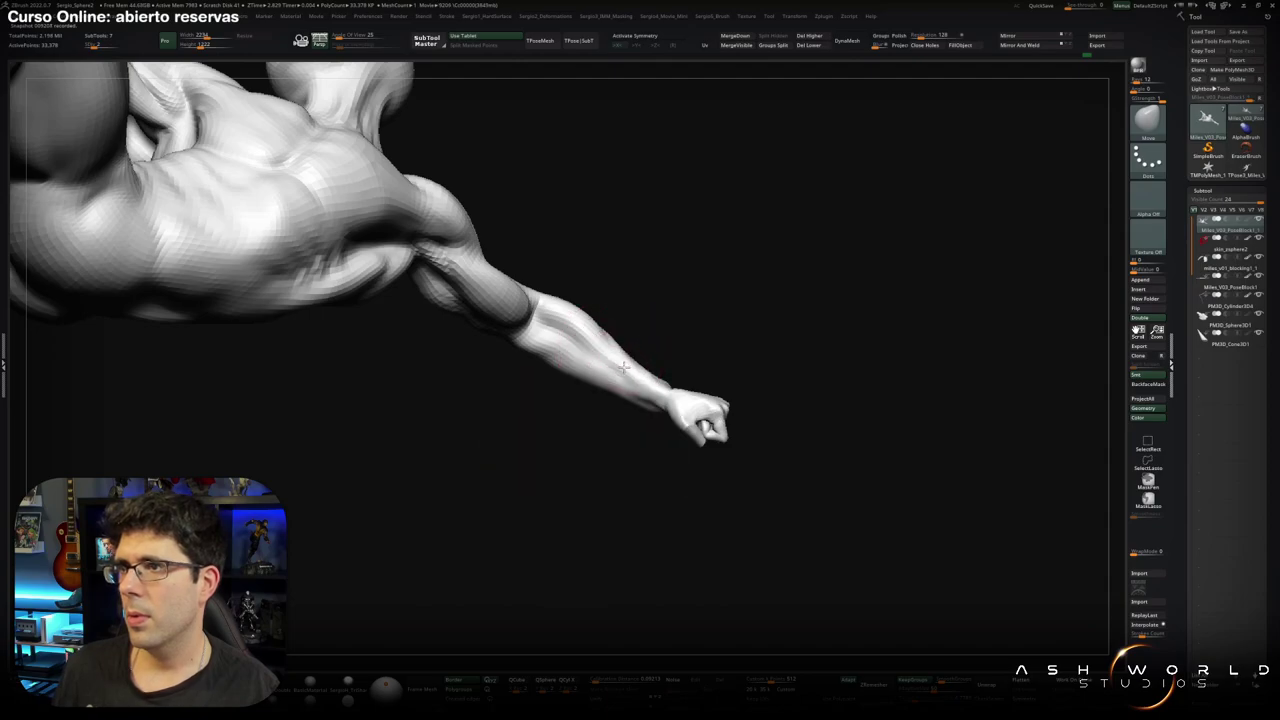
mouse_move(622, 368)
right_down()
mouse_move(615, 386)
mouse_move(694, 434)
mouse_move(678, 393)
mouse_move(655, 418)
mouse_move(711, 406)
mouse_move(660, 428)
mouse_move(626, 377)
mouse_move(660, 430)
mouse_move(660, 386)
mouse_move(672, 481)
mouse_move(666, 466)
mouse_move(700, 450)
mouse_move(612, 460)
mouse_move(651, 468)
mouse_move(674, 492)
mouse_move(651, 380)
mouse_move(694, 391)
mouse_move(666, 391)
mouse_move(666, 418)
mouse_move(669, 369)
mouse_move(700, 334)
mouse_move(684, 354)
mouse_move(742, 417)
mouse_move(800, 377)
mouse_move(770, 404)
right_up()
Mask the hand, invert it, pivot at the wrist, and rotate the fist to grip the web strand.
mouse_move(732, 318)
ctrl+mouse_down()
mouse_move(811, 314)
mouse_move(795, 380)
ctrl+mouse_up()
ctrl+click(795, 380)
key(w)
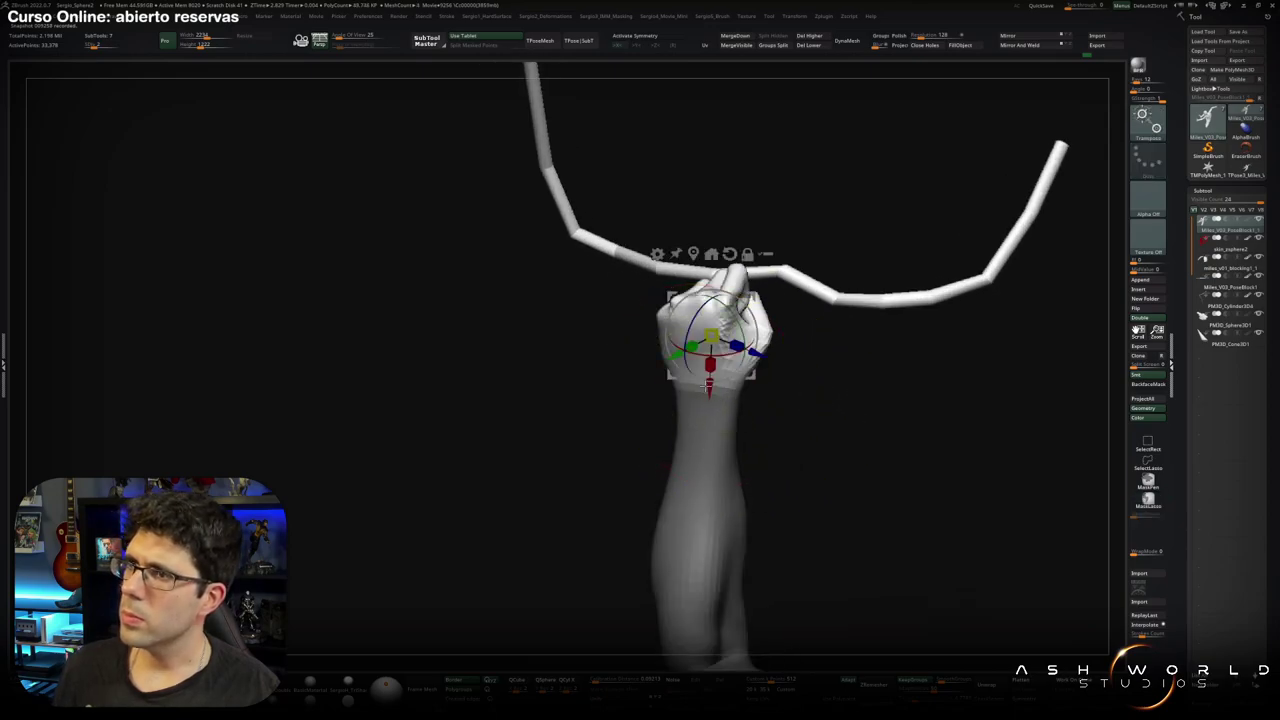
alt+drag(712, 340, 700, 394)
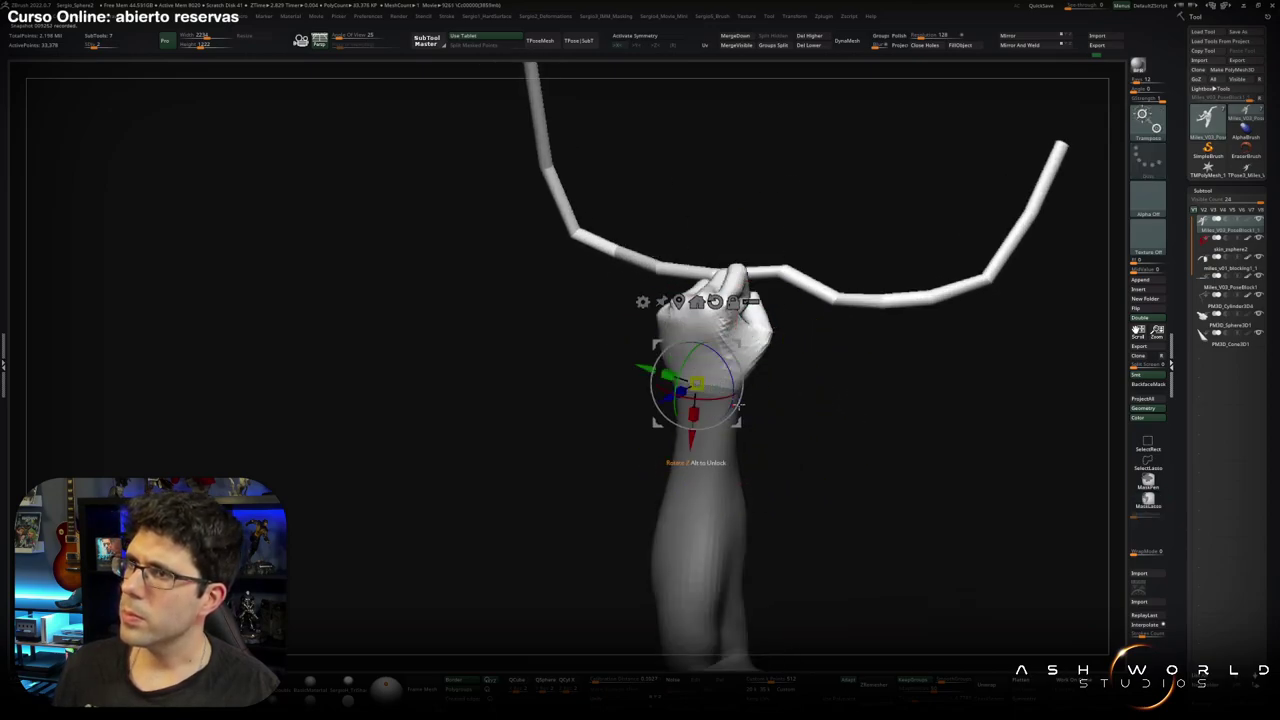
right_drag(700, 394, 705, 445)
drag(705, 440, 716, 440)
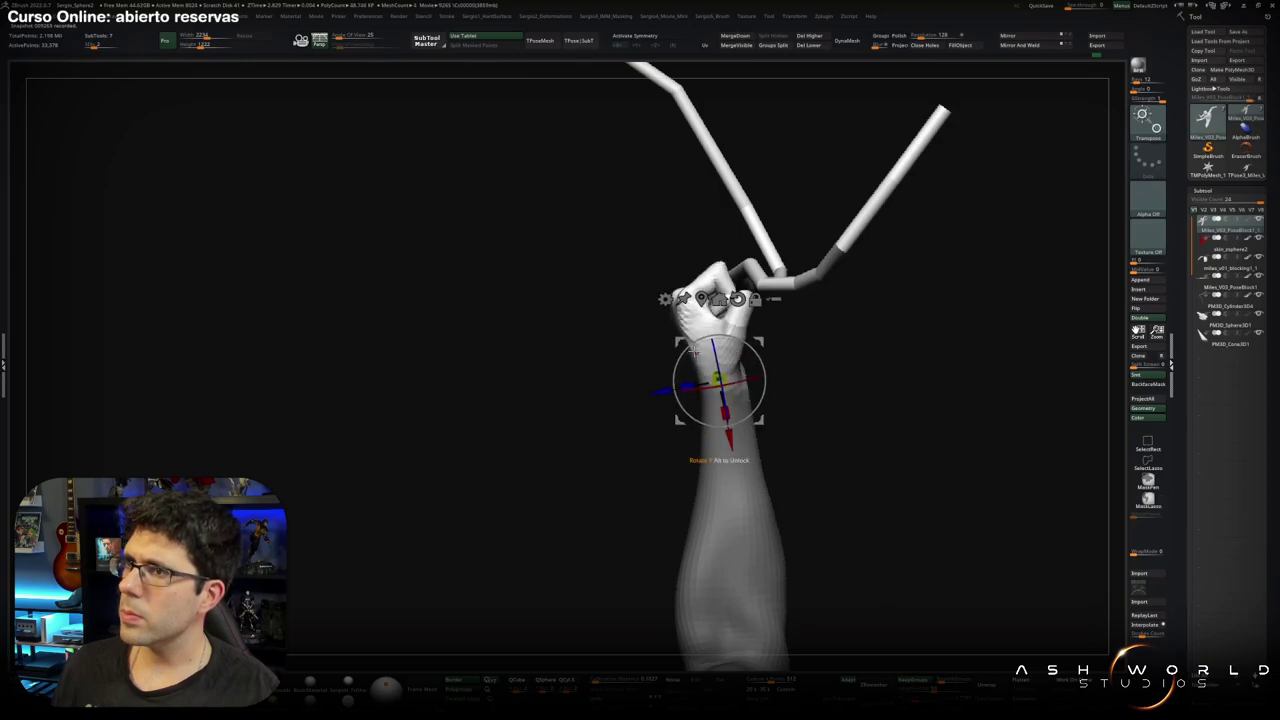
drag(694, 349, 685, 363)
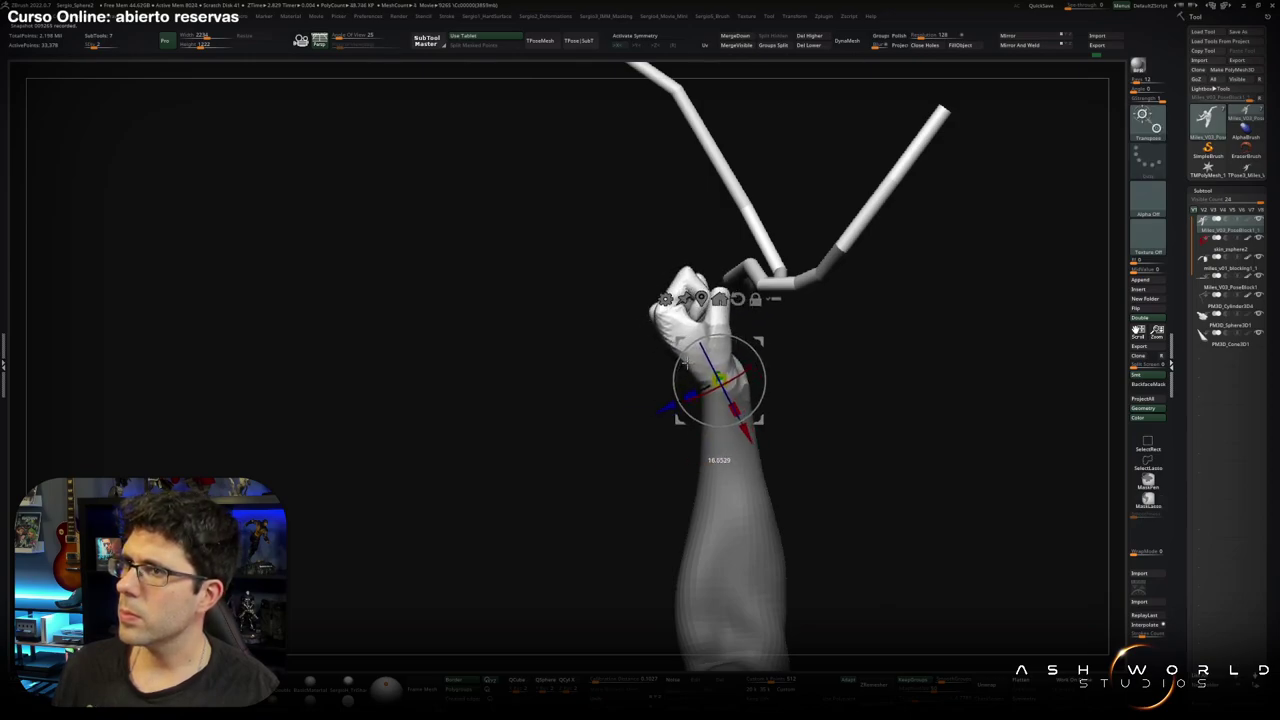
drag(752, 392, 757, 371)
mouse_move(752, 372)
right_down()
mouse_move(689, 391)
mouse_move(757, 417)
mouse_move(780, 391)
mouse_move(735, 385)
mouse_move(737, 451)
mouse_move(730, 405)
right_up()
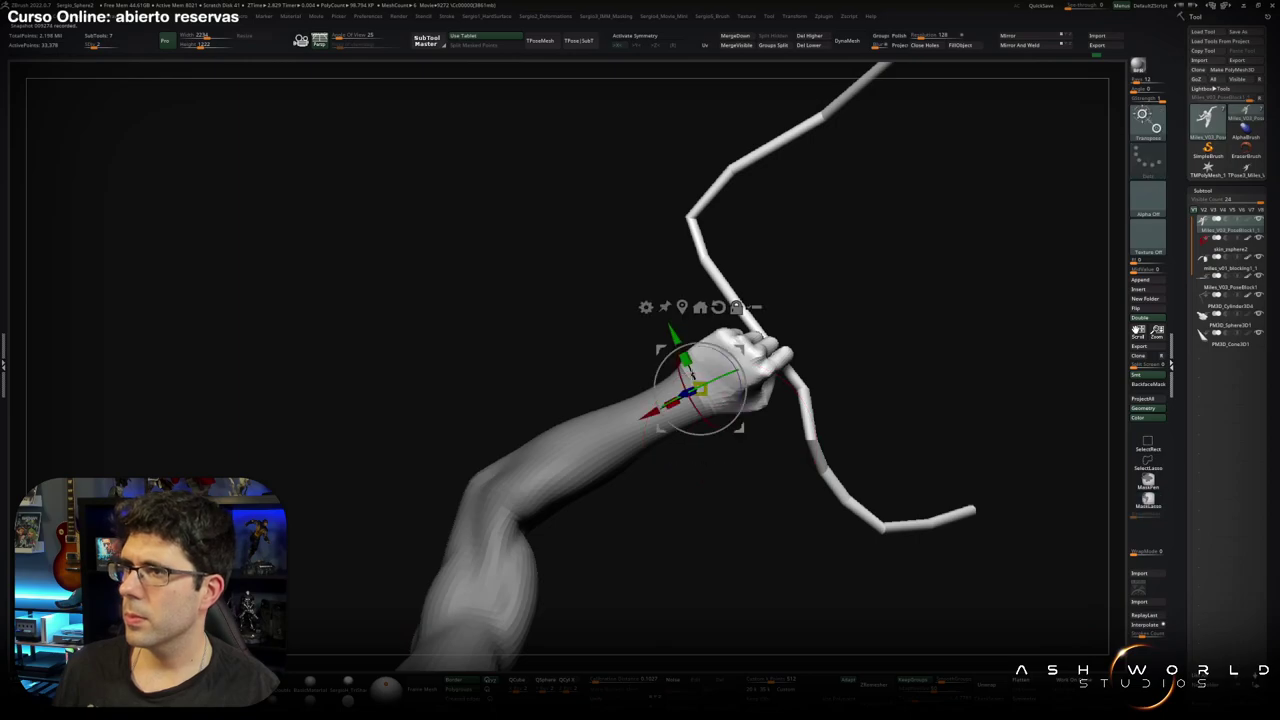
drag(741, 388, 738, 372)
key(q)
mouse_move(709, 449)
right_down()
mouse_move(714, 386)
mouse_move(709, 457)
mouse_move(690, 378)
mouse_move(706, 363)
mouse_move(652, 374)
right_up()
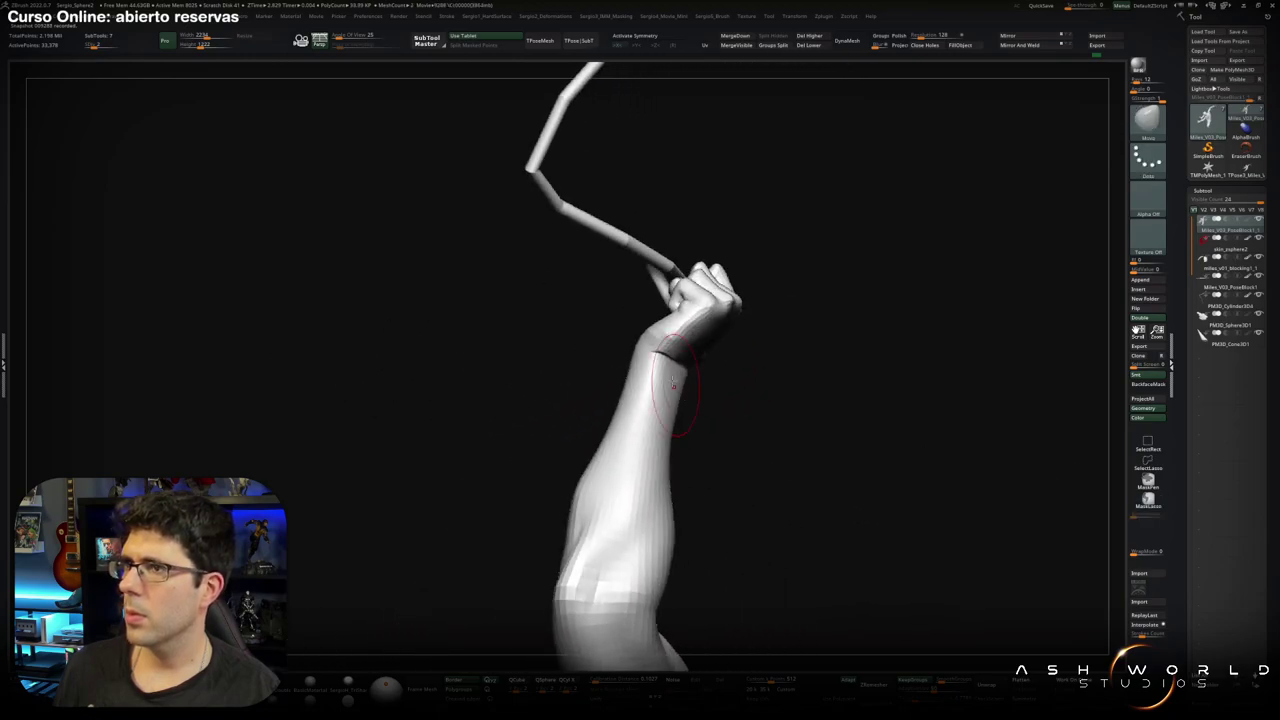
Select the ClayBuildup brush with B, C and zoom out to the whole figure.
key(b)
key(c)
key(b)
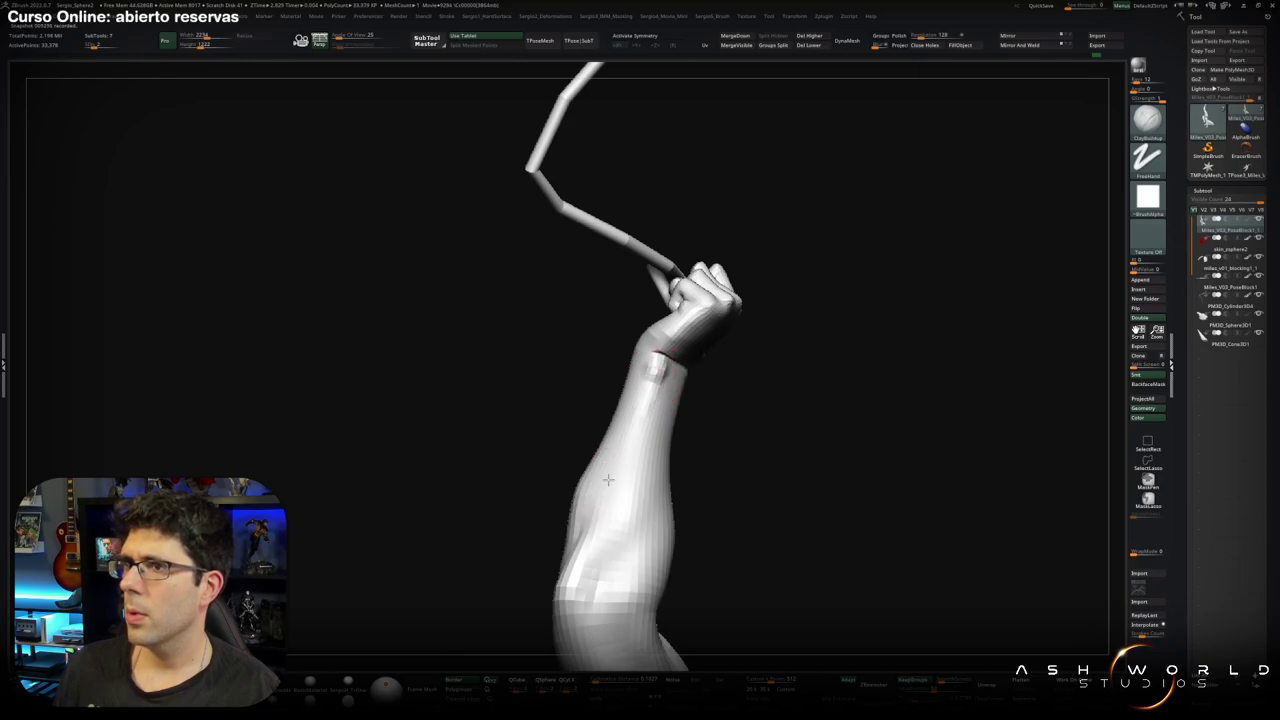
mouse_move(669, 425)
right_down()
mouse_move(646, 465)
mouse_move(608, 340)
right_up()
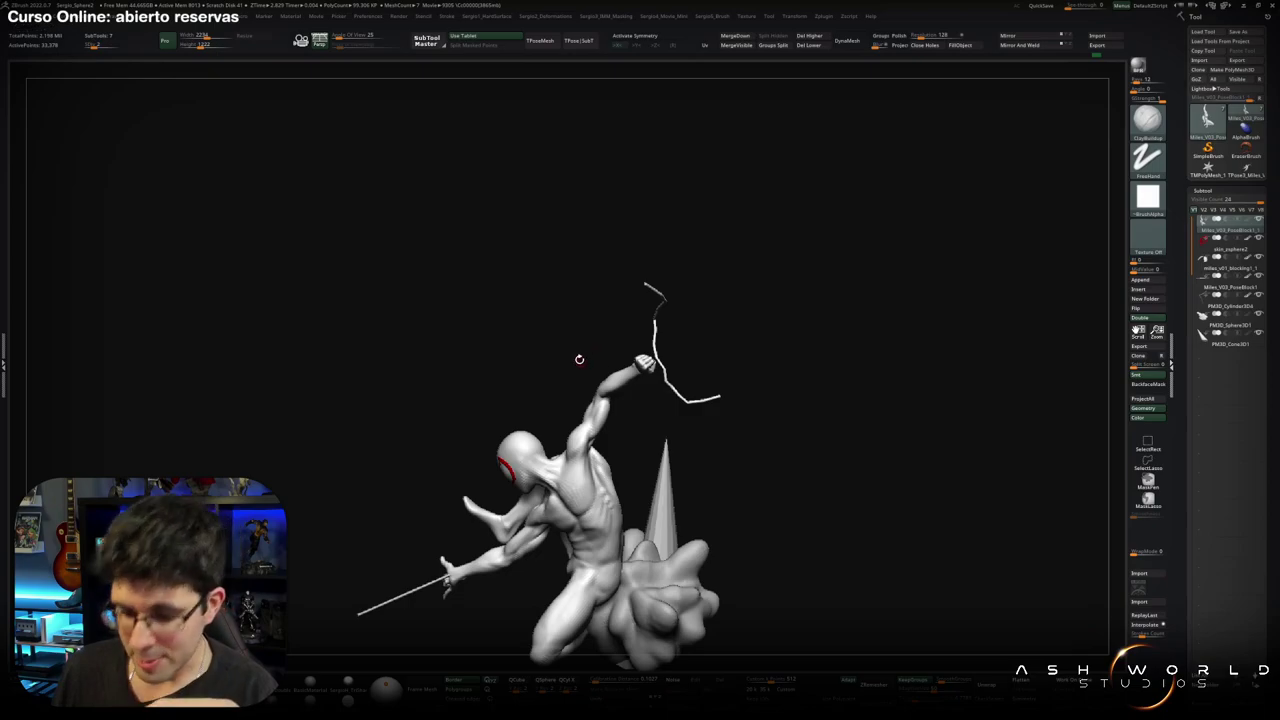
Review the pose from several angles, then turn on the PolyFrame wireframe with Shift+F.
mouse_move(694, 307)
mouse_down()
mouse_move(743, 297)
mouse_move(700, 320)
mouse_up()
drag(620, 340, 598, 394)
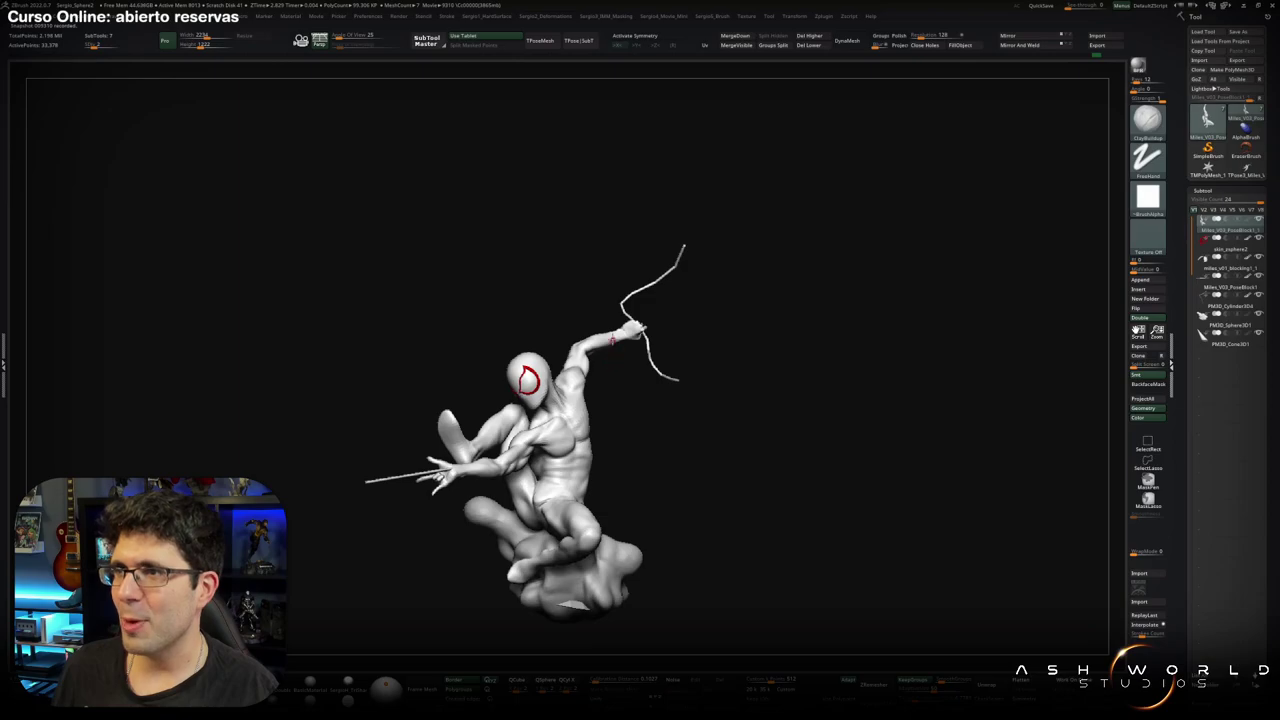
ctrl+right_drag(598, 394, 595, 415)
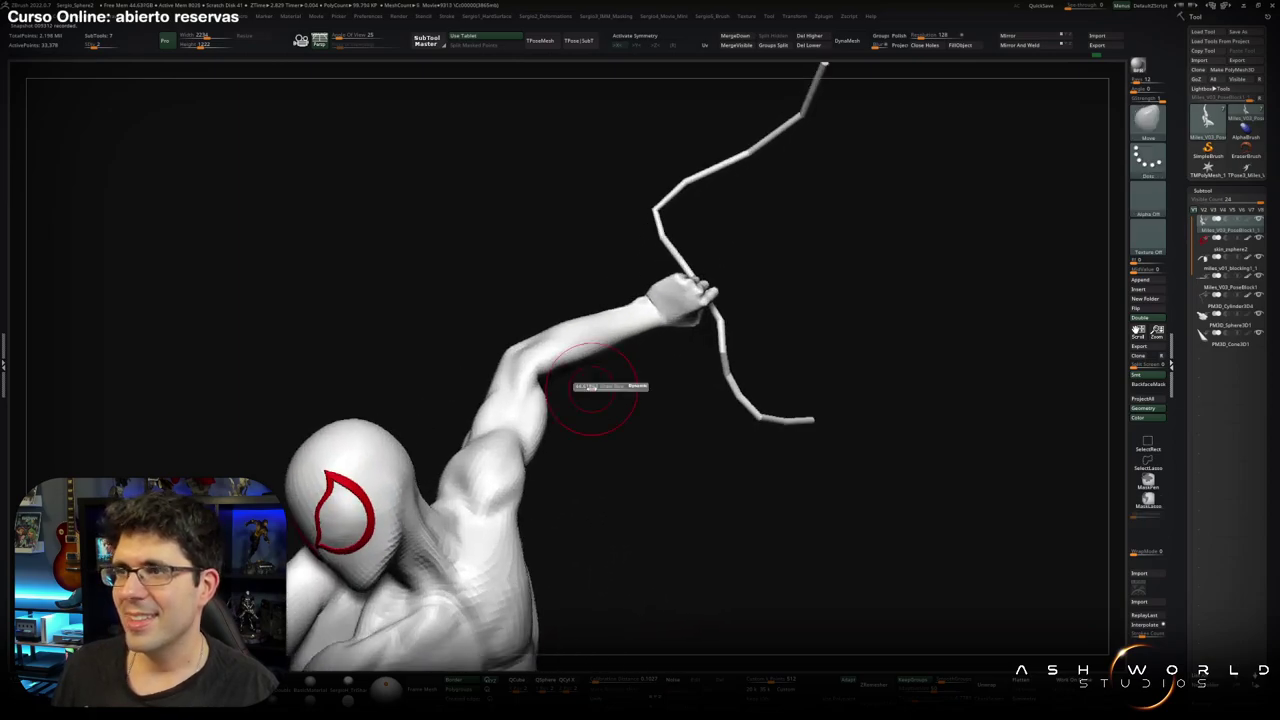
mouse_move(608, 380)
mouse_down()
mouse_move(597, 426)
mouse_move(594, 403)
mouse_up()
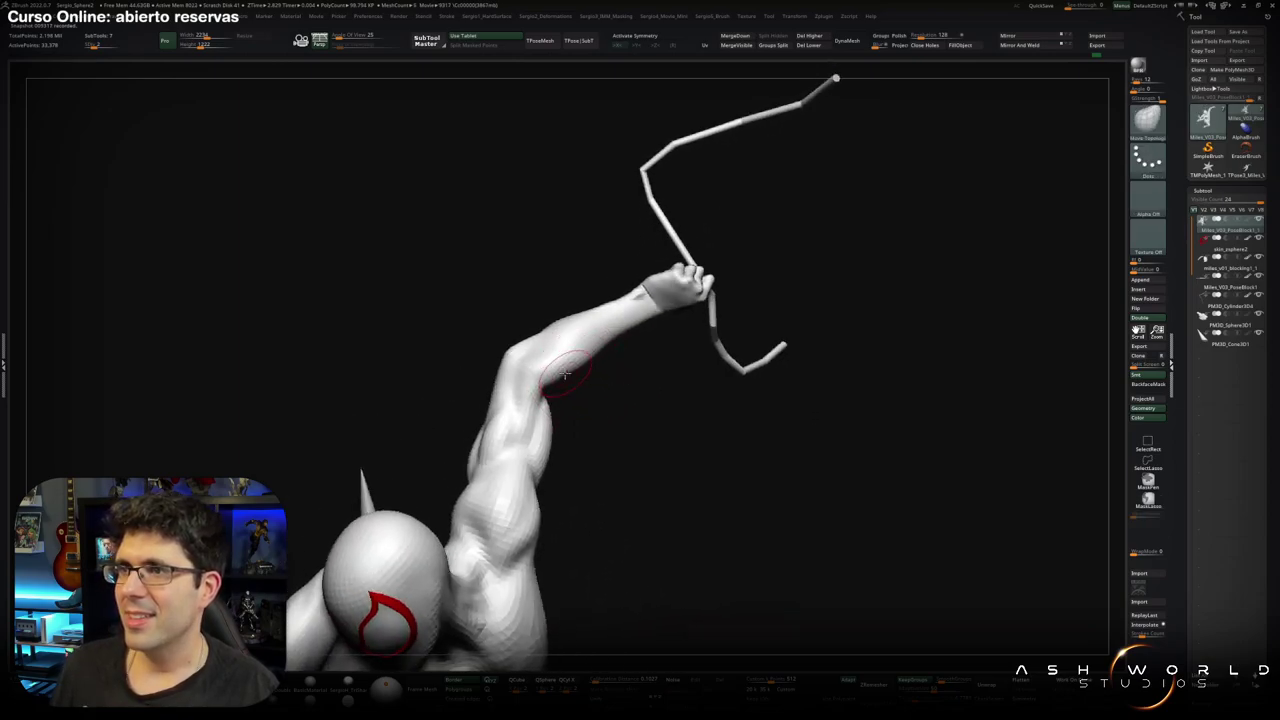
mouse_move(590, 358)
right_down()
mouse_move(586, 314)
mouse_move(569, 381)
mouse_move(597, 408)
right_up()
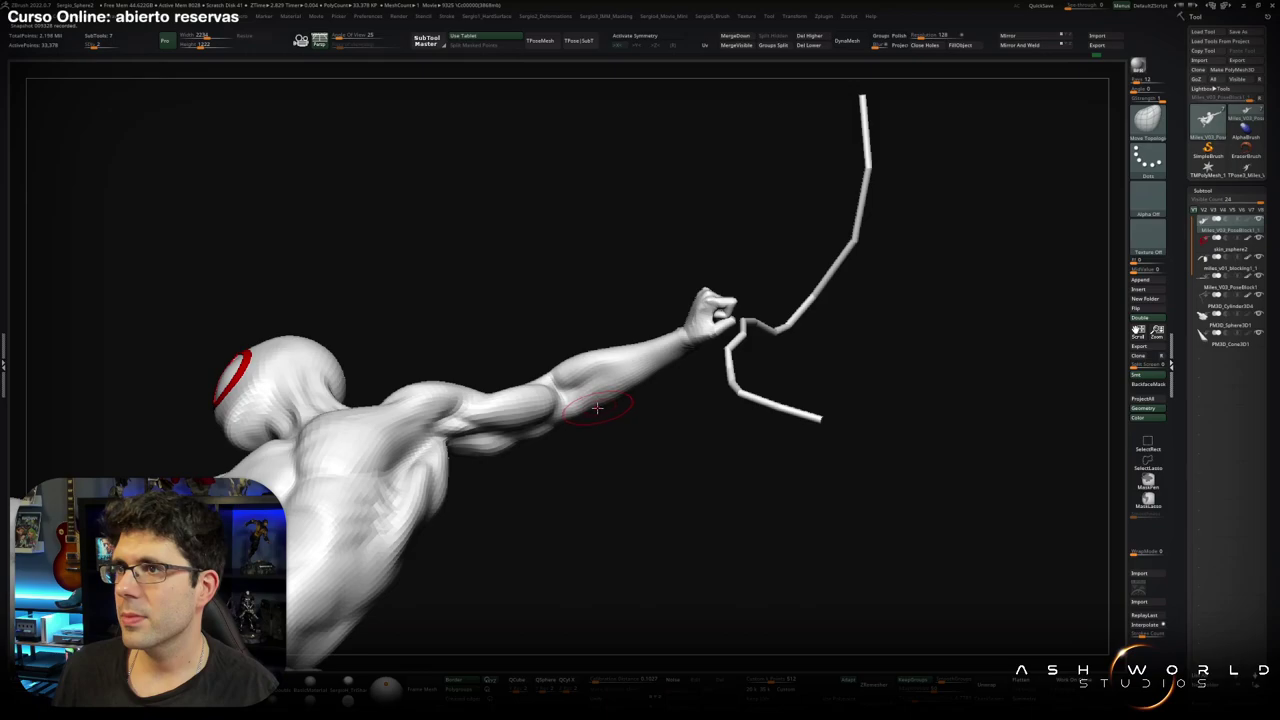
mouse_move(596, 388)
right_down()
mouse_move(593, 373)
mouse_move(606, 438)
right_up()
scroll(603, 433, up, 3)
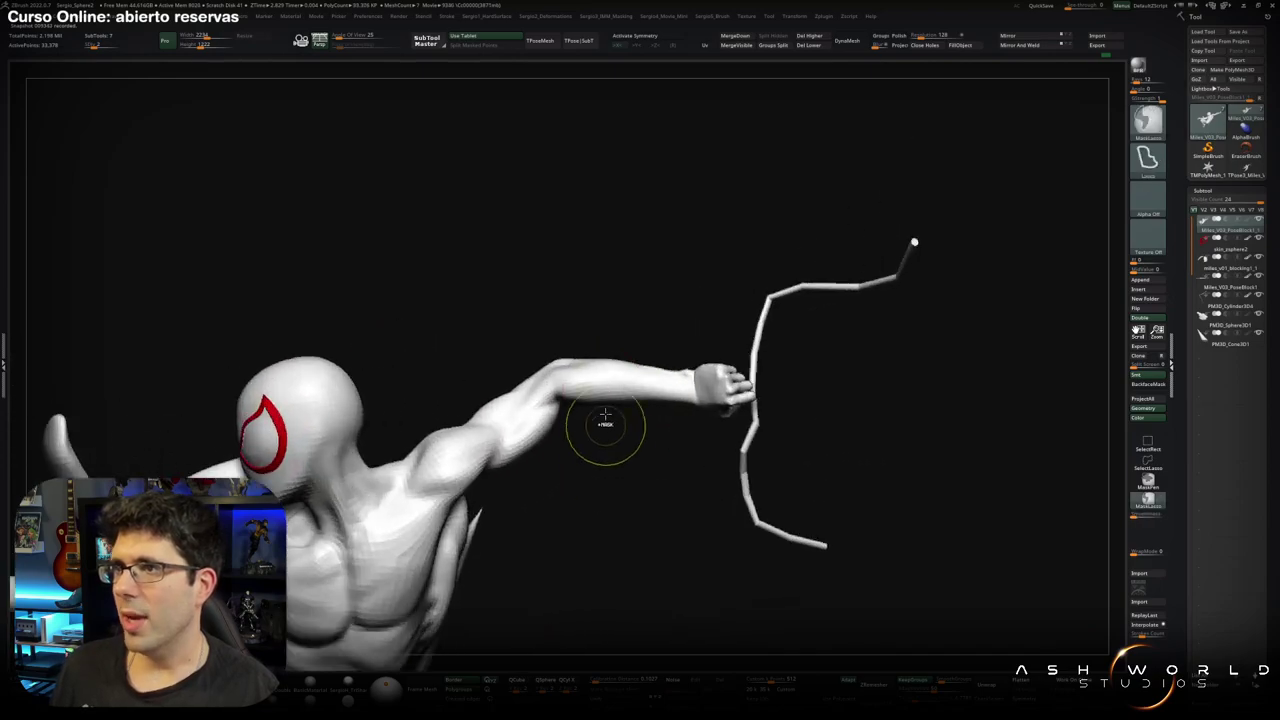
mouse_move(609, 369)
right_down()
mouse_move(600, 357)
mouse_move(571, 417)
mouse_move(525, 410)
mouse_move(580, 365)
mouse_move(630, 418)
mouse_move(652, 384)
mouse_move(648, 330)
mouse_move(660, 390)
mouse_move(620, 452)
mouse_move(597, 253)
right_up()
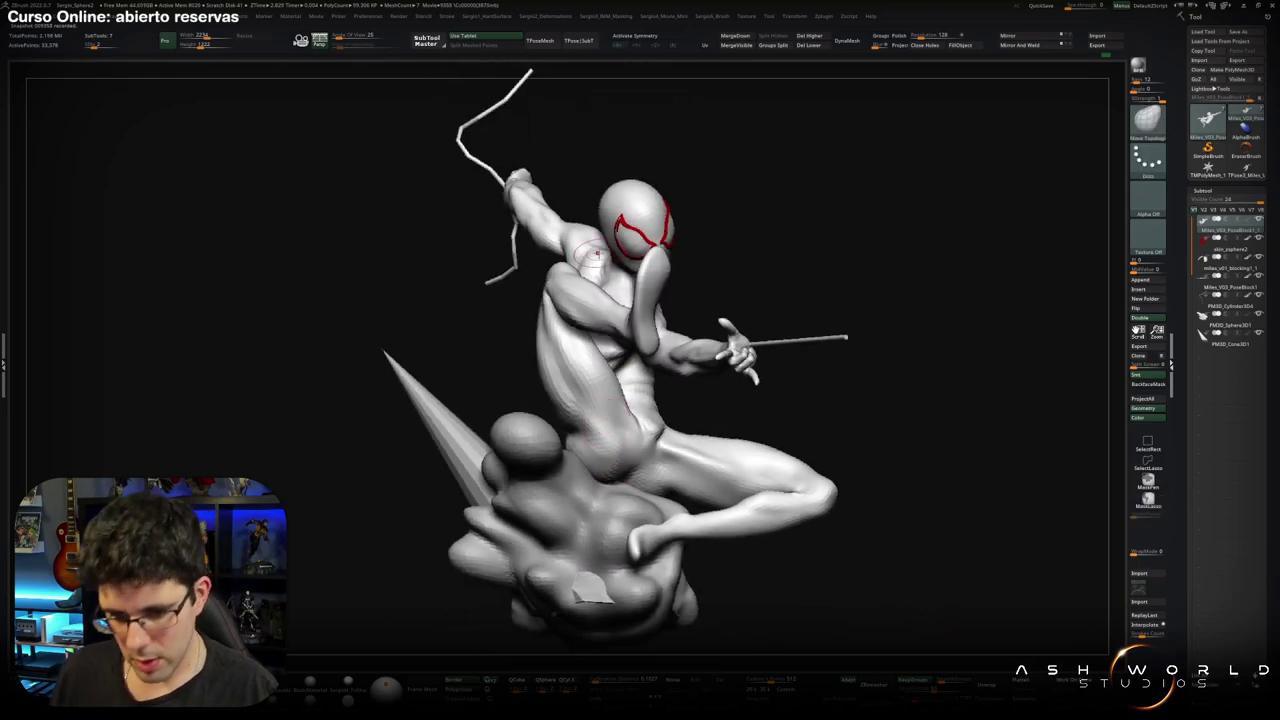
key(shift+f)
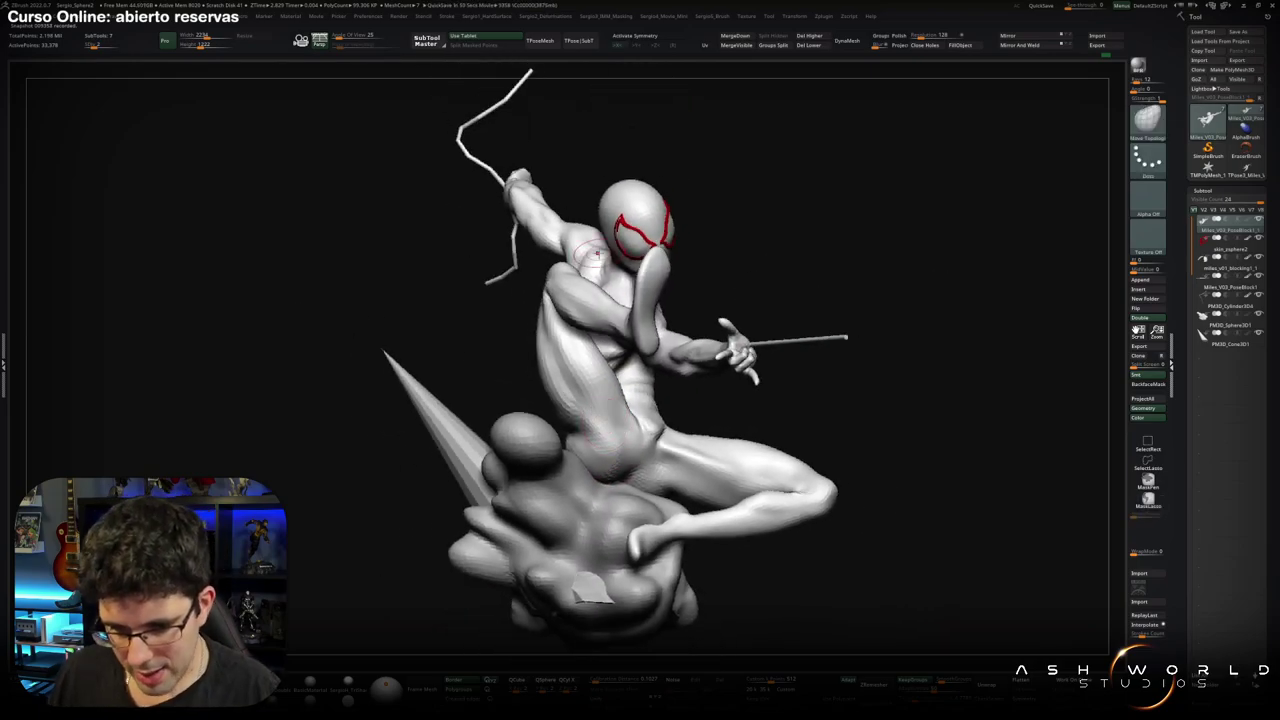
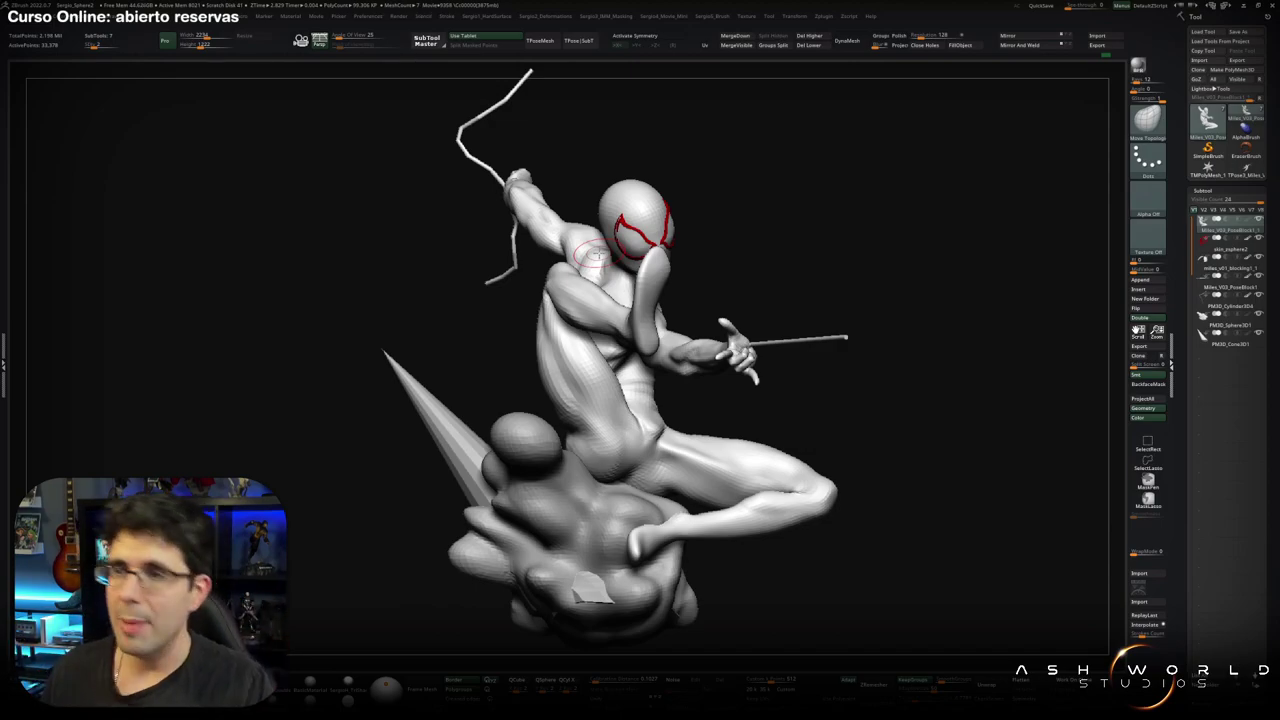
Reposition the Spider-Man figure's head and body with the Transpose gizmo.
mouse_move(740, 286)
mouse_down()
mouse_move(723, 326)
mouse_move(609, 374)
mouse_move(642, 357)
mouse_move(665, 388)
mouse_move(600, 384)
mouse_move(609, 357)
mouse_move(589, 360)
mouse_move(640, 363)
mouse_move(683, 329)
mouse_up()
key(w)
drag(614, 290, 648, 460)
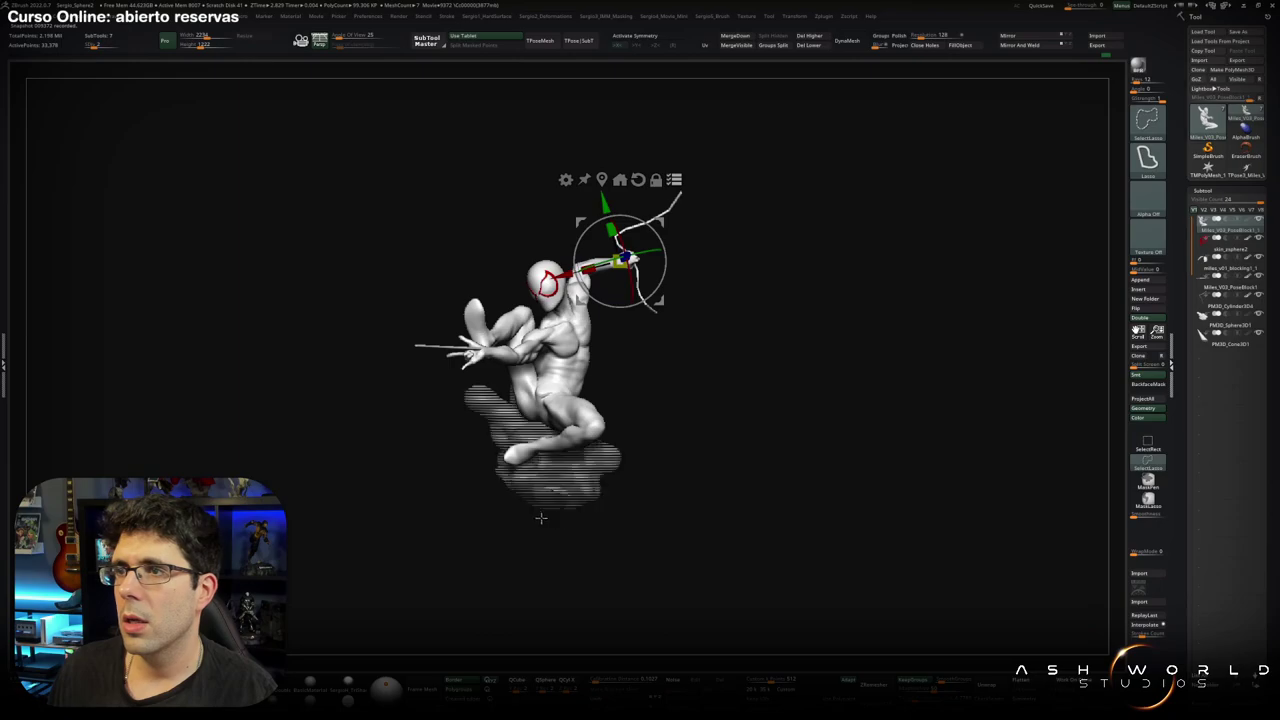
drag(540, 517, 581, 461)
mouse_move(560, 240)
mouse_down()
mouse_move(600, 366)
mouse_move(455, 386)
mouse_move(468, 362)
mouse_up()
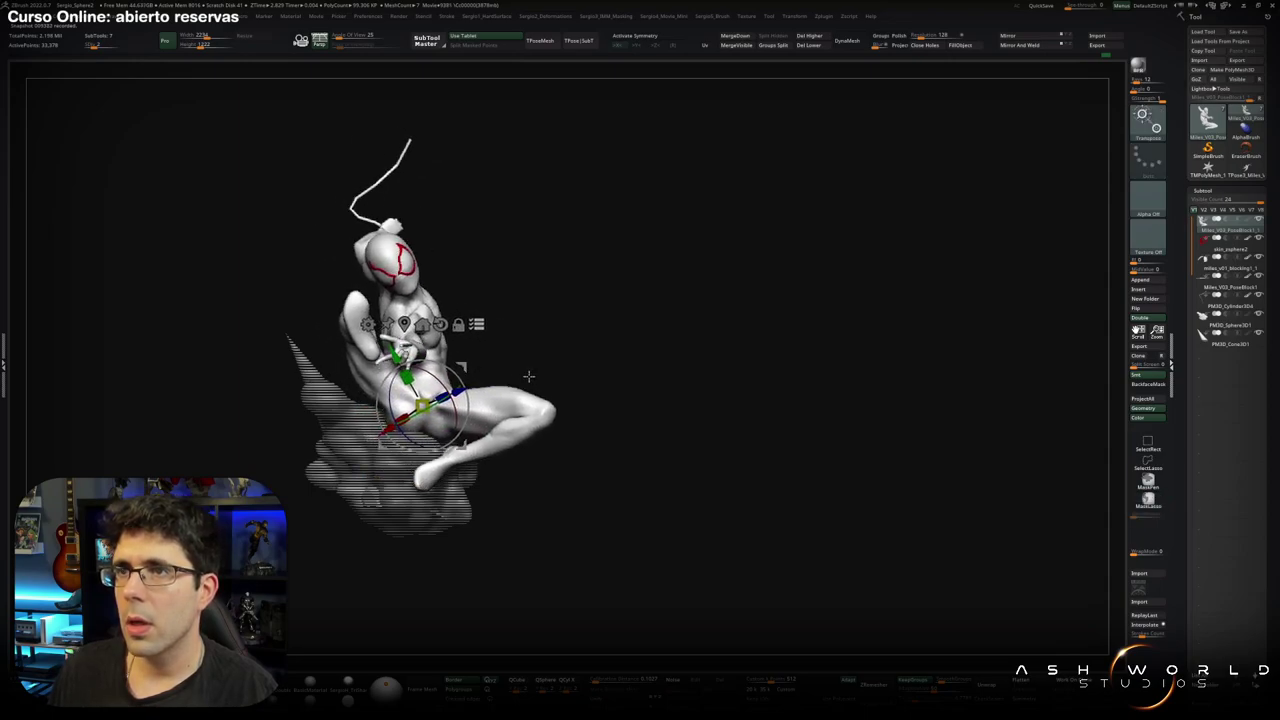
mouse_move(468, 362)
mouse_down()
mouse_move(605, 362)
mouse_move(482, 382)
mouse_move(609, 366)
mouse_up()
Tweak the crouching pose with the Move brush and MaskLasso, checking it from several angles.
key(q)
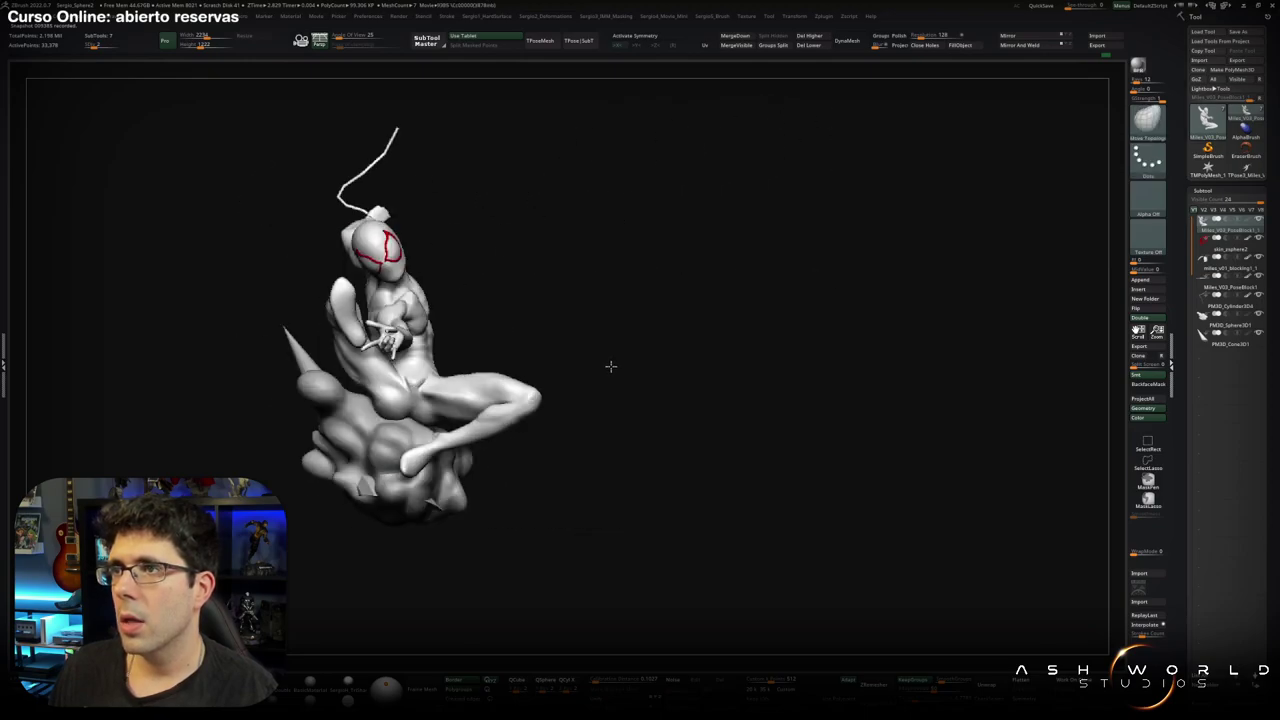
key(b)
key(m)
key(v)
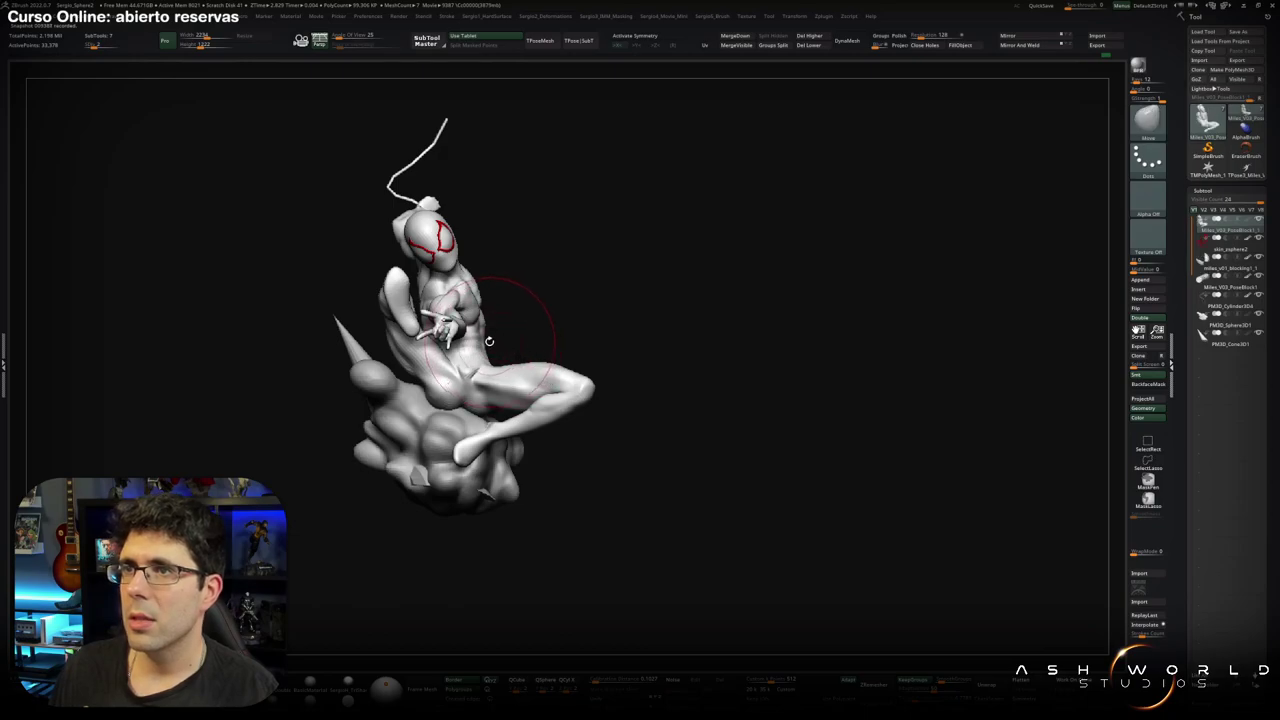
drag(483, 338, 488, 331)
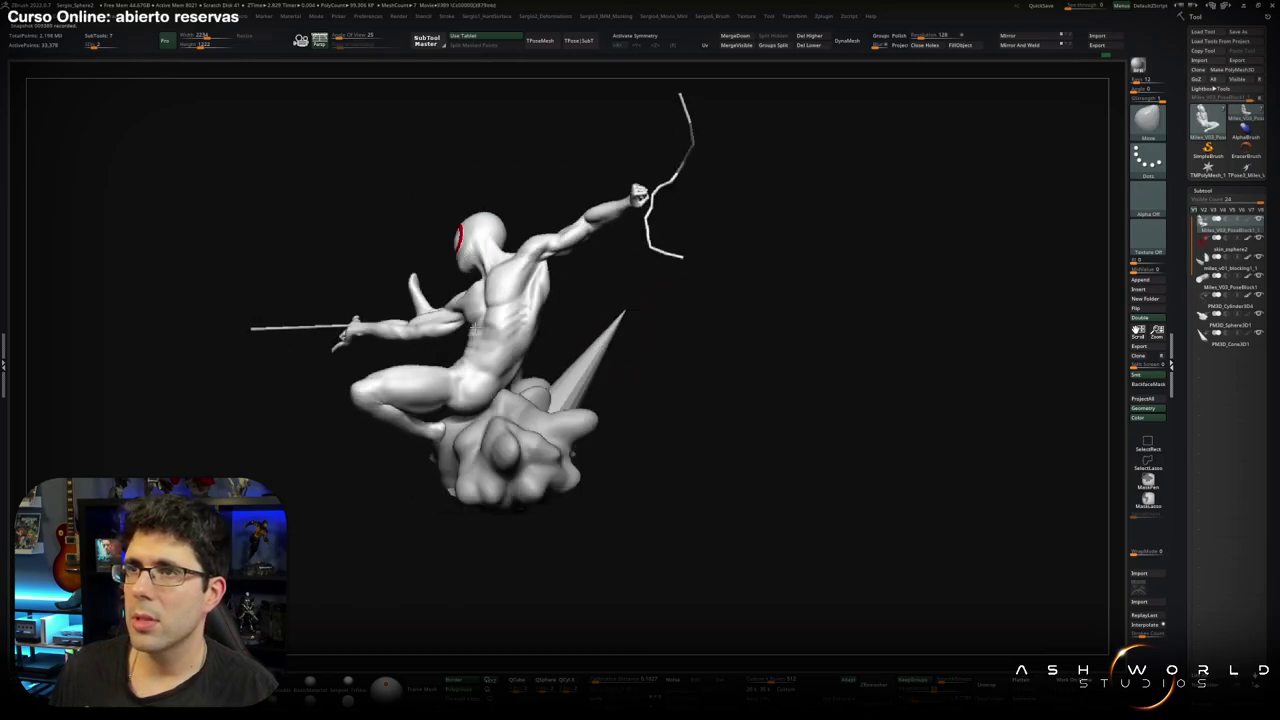
key(ctrl)
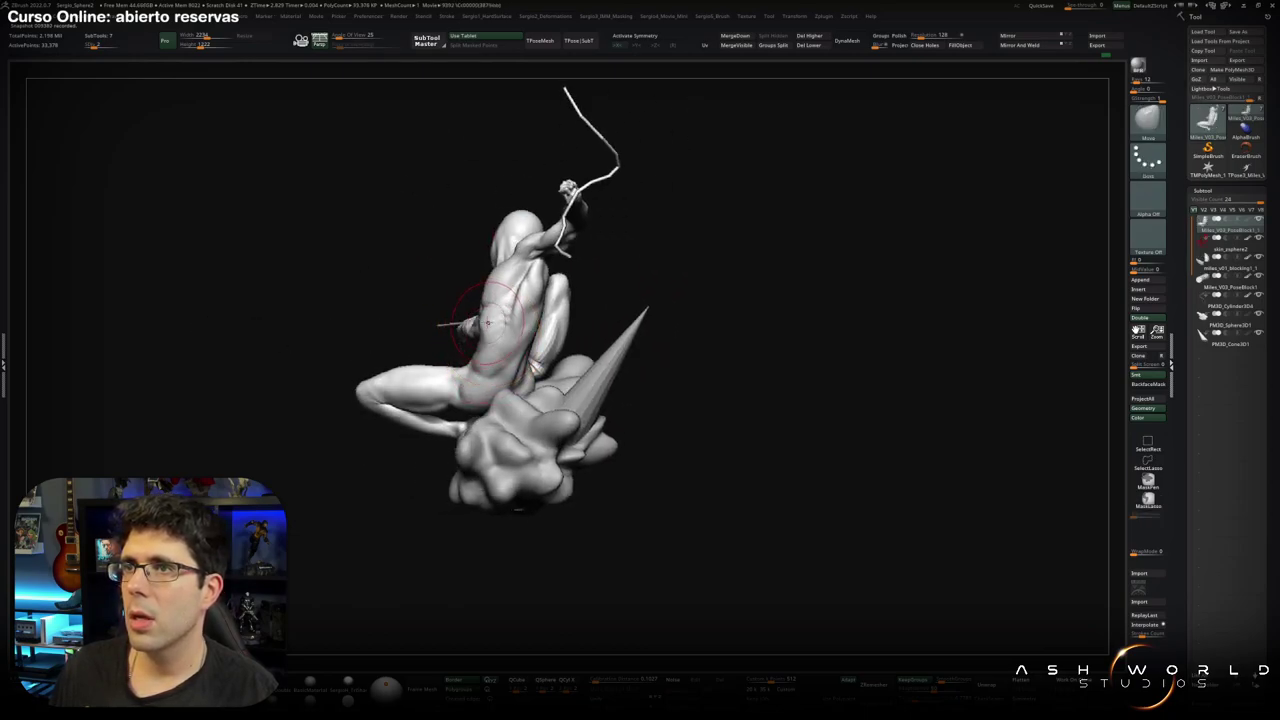
drag(480, 322, 514, 344)
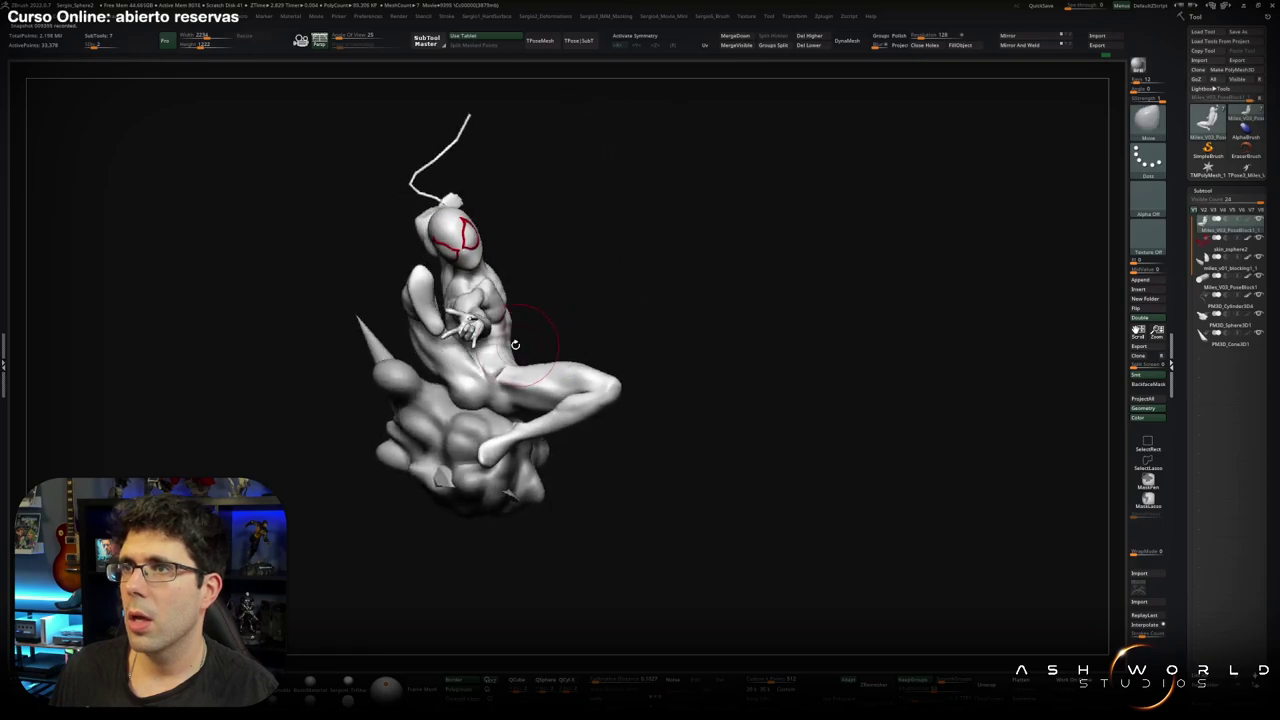
mouse_move(509, 345)
mouse_down()
mouse_move(508, 295)
mouse_move(540, 331)
mouse_up()
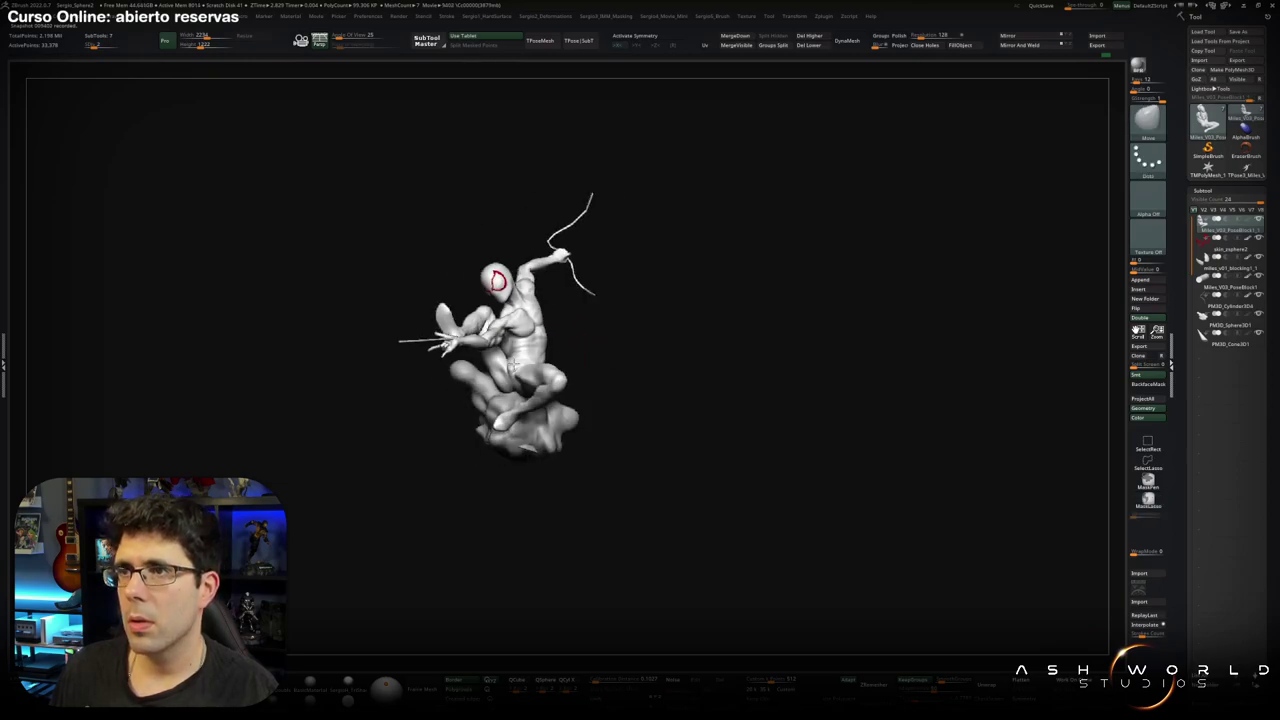
drag(529, 342, 437, 369)
mouse_move(509, 323)
alt+mouse_down()
mouse_move(529, 366)
mouse_move(474, 369)
mouse_move(594, 366)
alt+mouse_up()
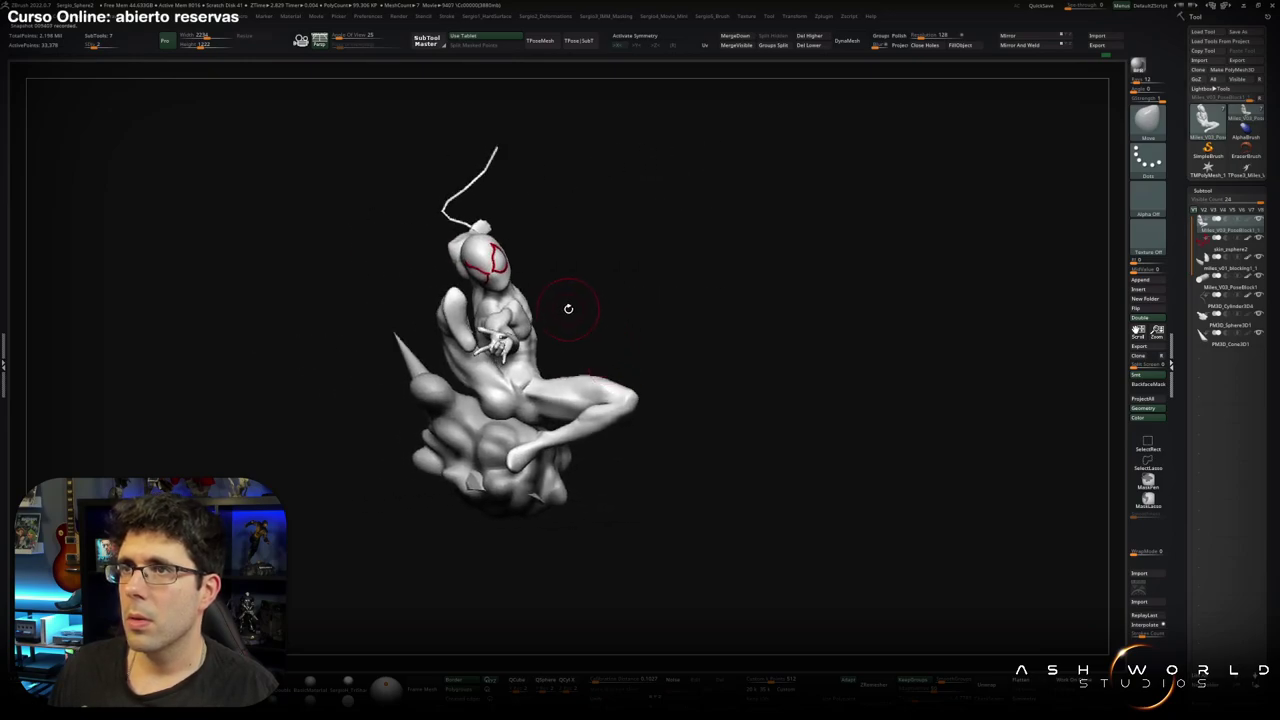
mouse_move(592, 316)
mouse_down()
mouse_move(545, 430)
mouse_move(520, 400)
mouse_up()
Select the PM3D_Sphere3D1 base and shape its blobs with an enlarged Move brush.
alt+click(520, 400)
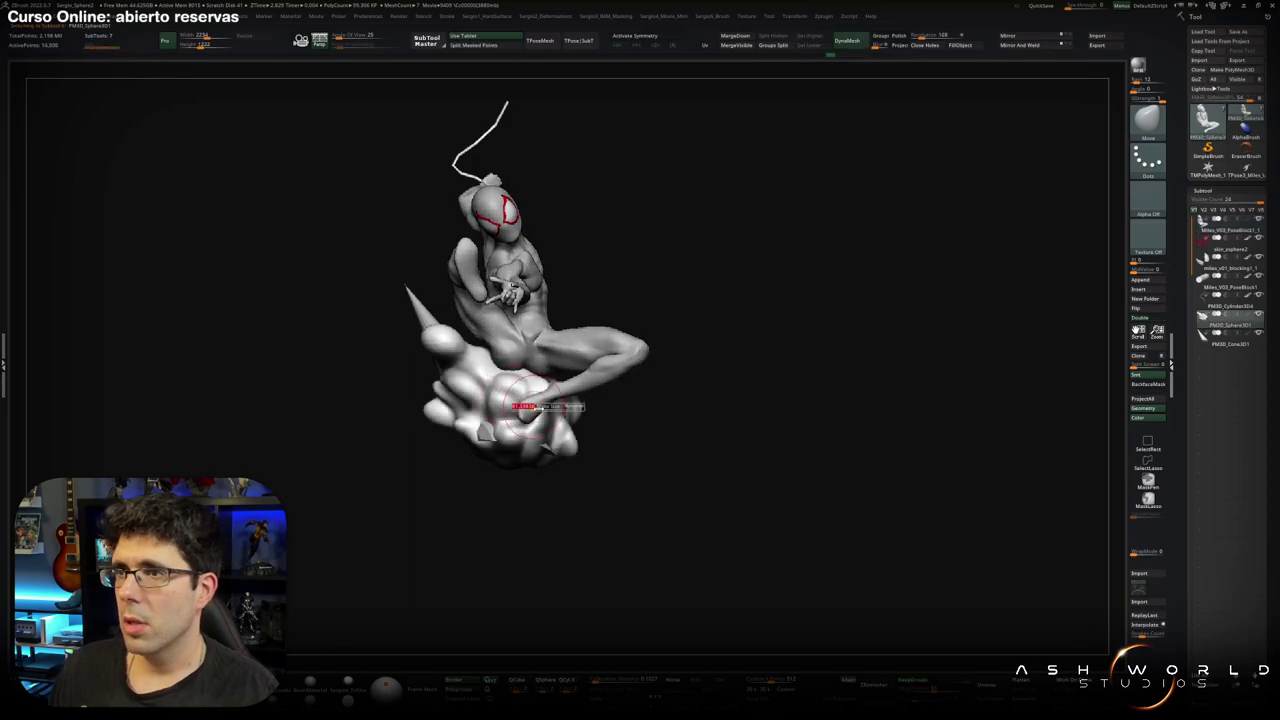
key(bracketright)
key(bracketright)
key(bracketright)
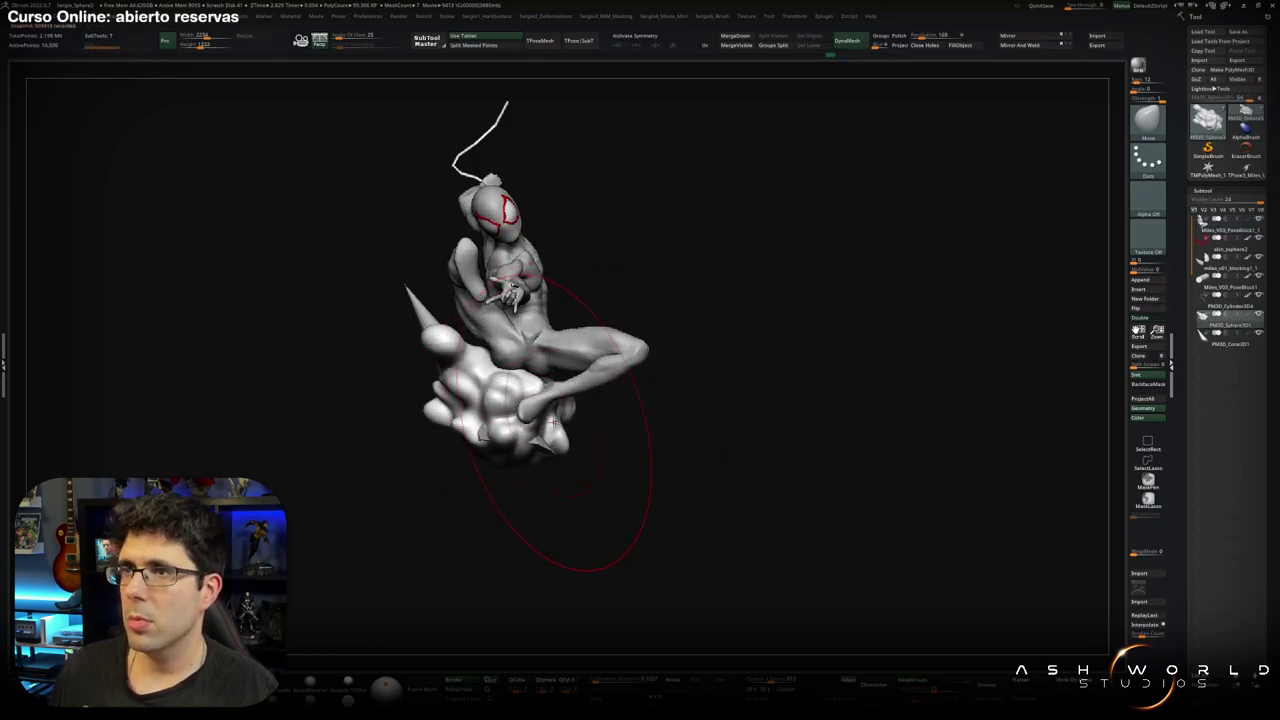
mouse_move(543, 500)
mouse_down()
mouse_move(500, 406)
mouse_move(588, 414)
mouse_up()
key(space)
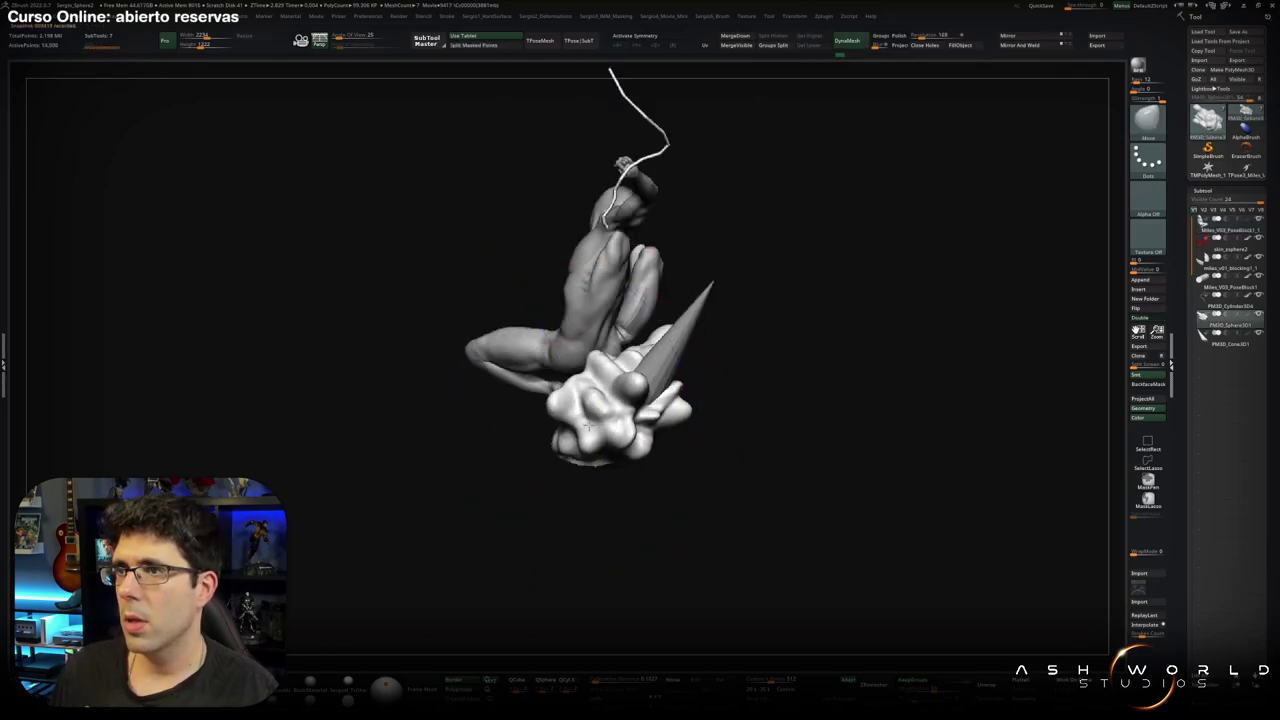
drag(590, 500, 529, 500)
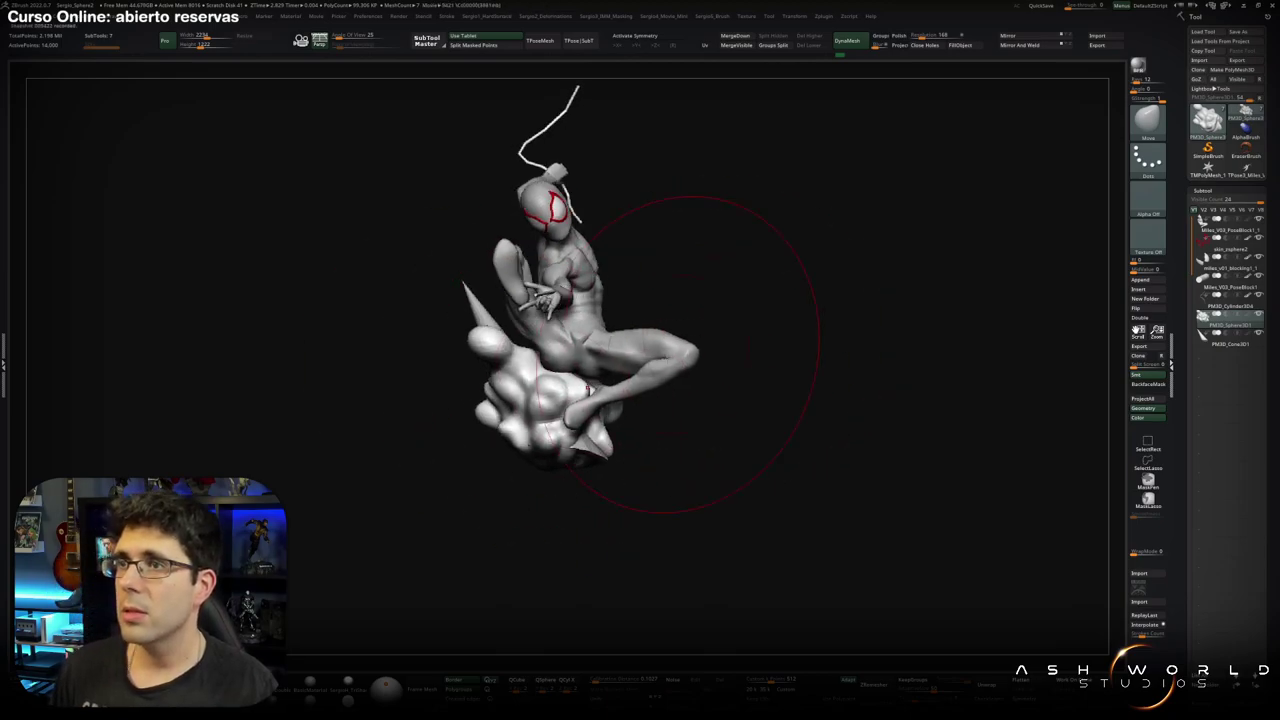
Select the base subtool and sculpt bulges around the feet and spike from front and back.
drag(576, 384, 515, 462)
alt+click(510, 470)
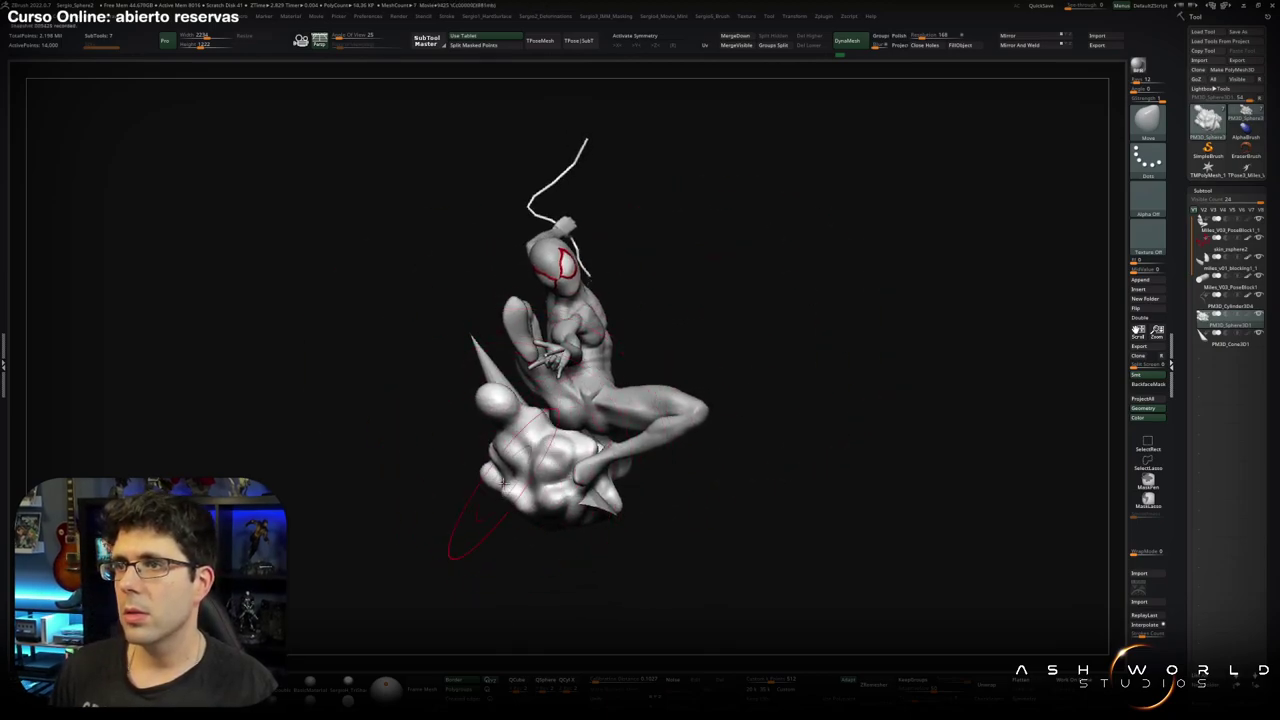
mouse_move(497, 500)
mouse_down()
mouse_move(621, 504)
mouse_move(610, 440)
mouse_up()
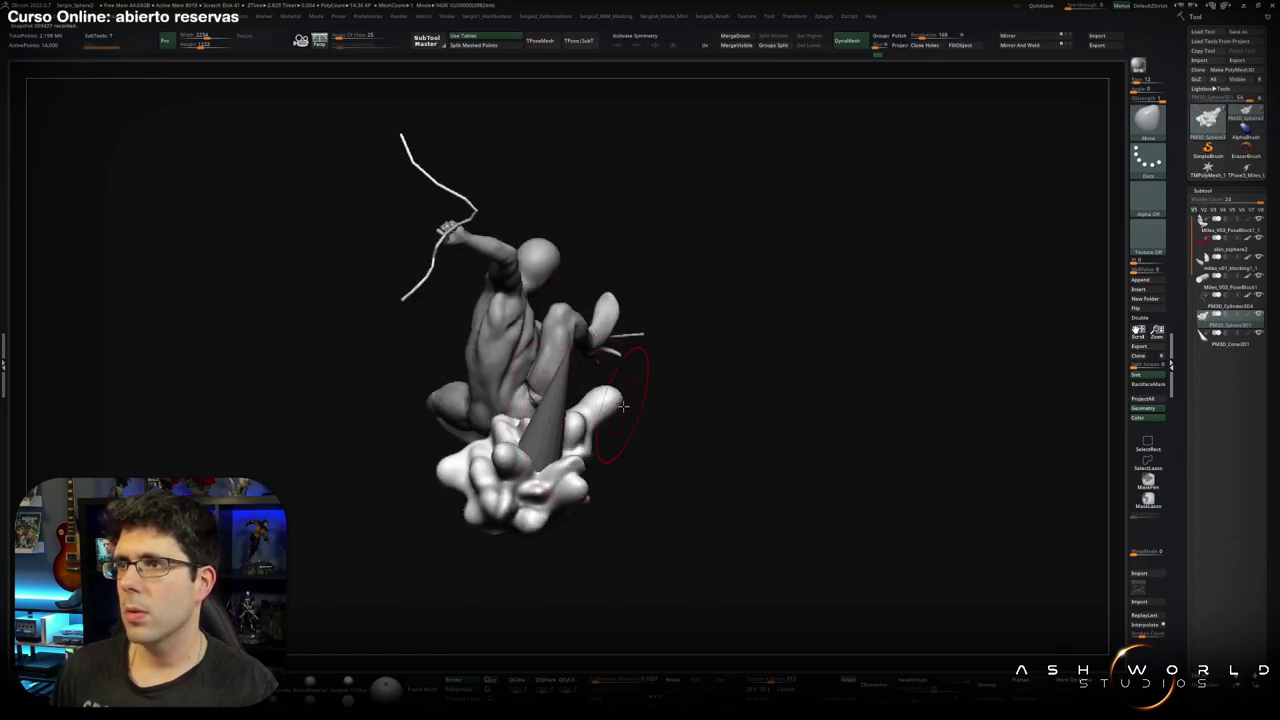
mouse_move(610, 410)
mouse_down()
mouse_move(568, 430)
mouse_move(622, 400)
mouse_move(549, 412)
mouse_up()
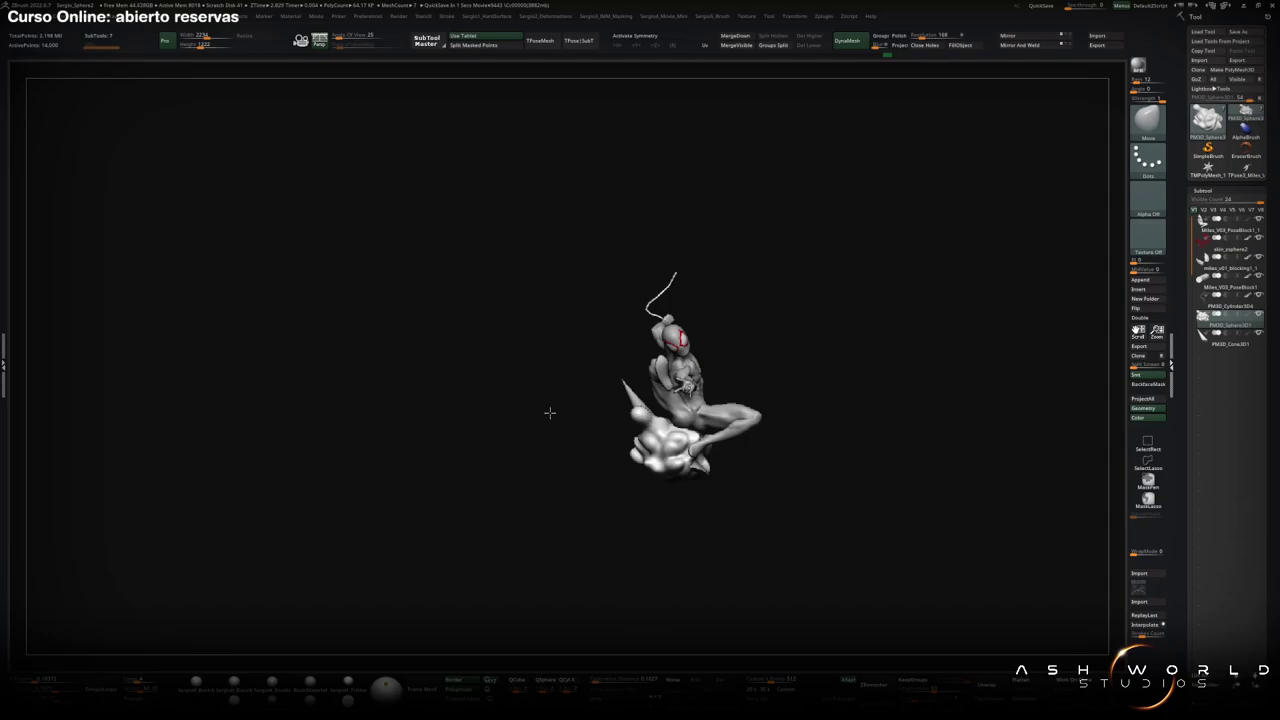
Zoom in on the Miles figure's back and torso, then zoom out to the whole sculpt.
alt+drag(549, 412, 813, 286)
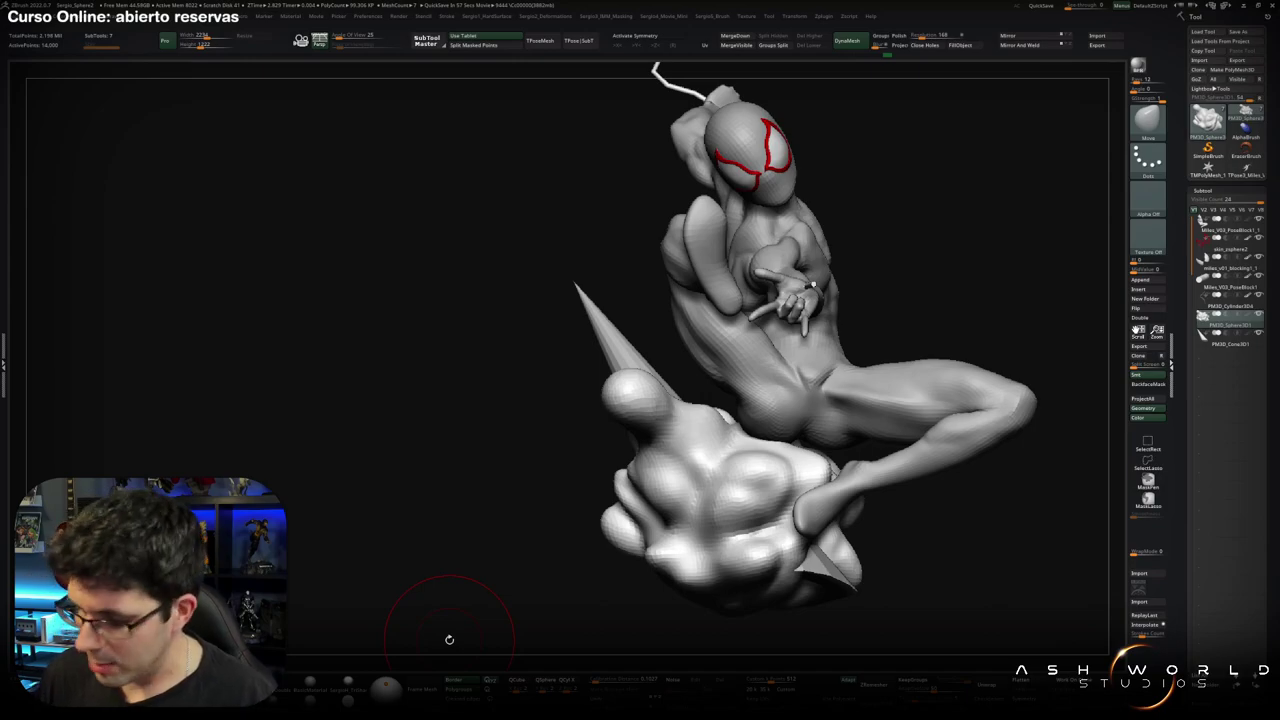
drag(666, 377, 586, 431)
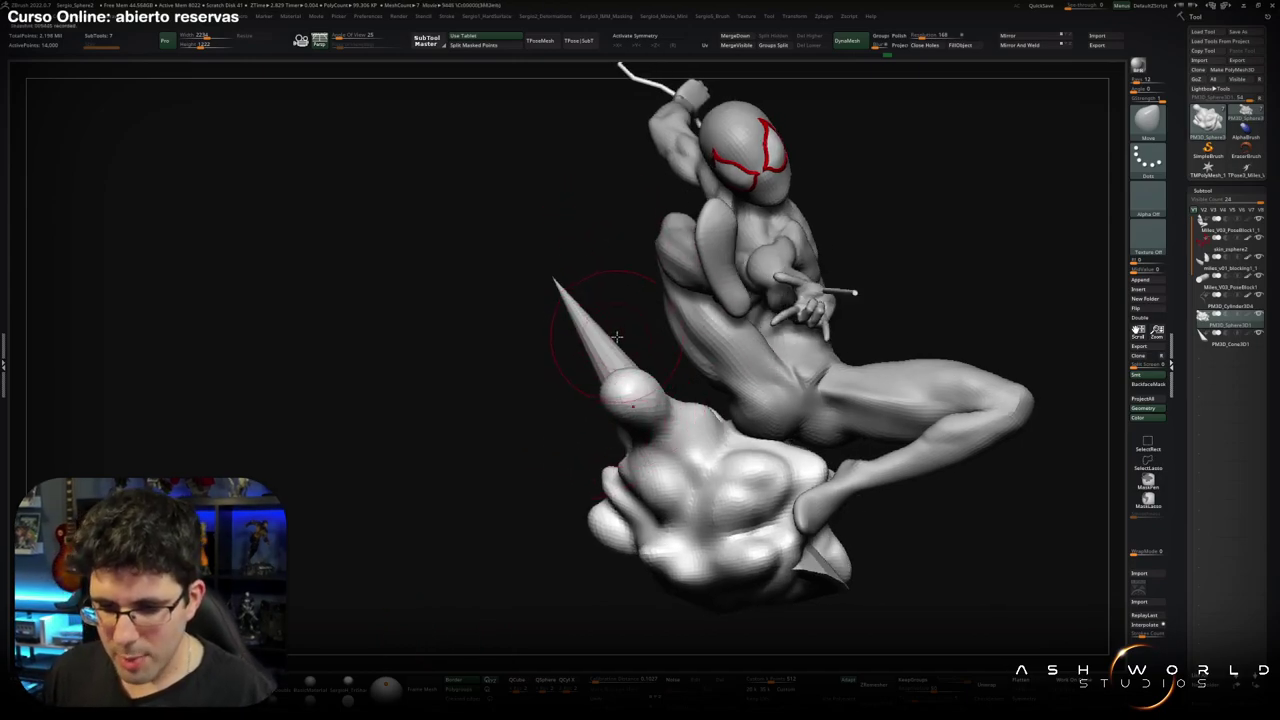
mouse_move(607, 333)
ctrl+right_down()
mouse_move(604, 398)
mouse_move(505, 485)
mouse_move(557, 491)
mouse_move(500, 480)
mouse_move(515, 495)
mouse_move(575, 500)
mouse_move(549, 400)
mouse_move(568, 455)
mouse_move(620, 470)
mouse_move(706, 382)
mouse_move(540, 430)
ctrl+right_up()
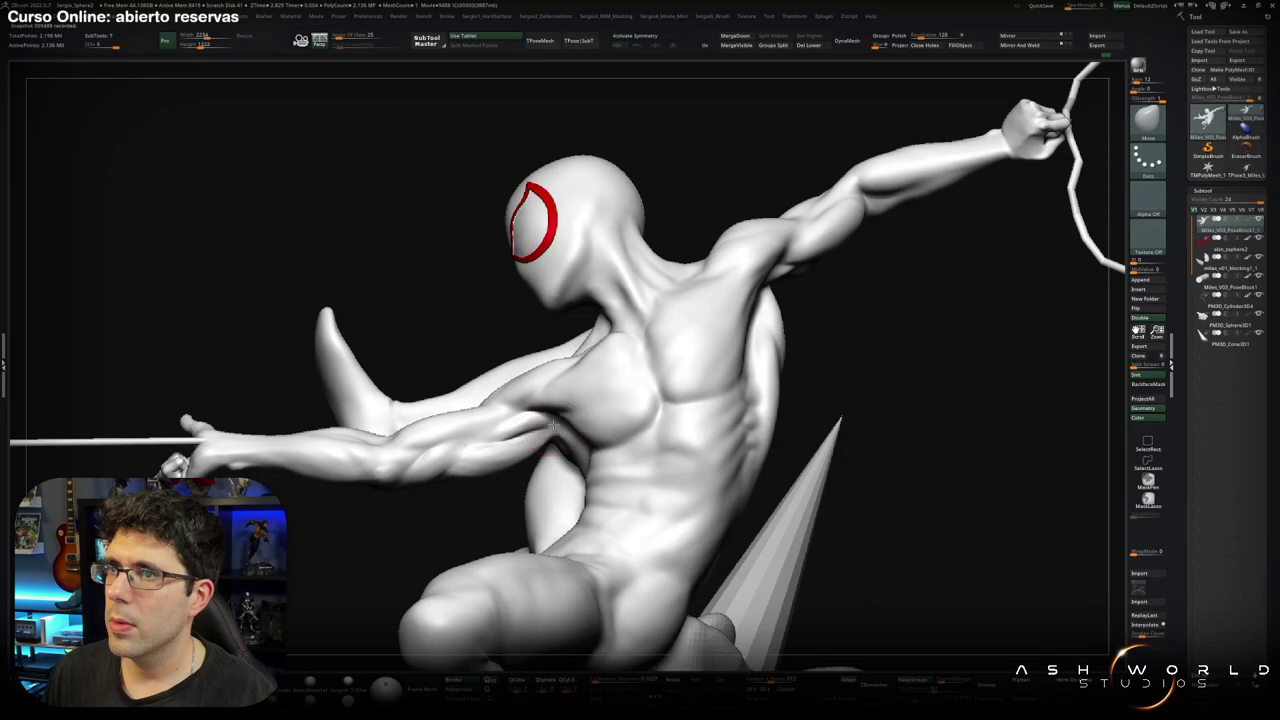
Use SelectLasso to hide all of the body except the arm and armpit pieces.
mouse_move(553, 425)
right_down()
mouse_move(545, 455)
mouse_move(548, 445)
right_up()
mouse_move(543, 459)
mouse_down()
mouse_move(505, 440)
mouse_move(503, 468)
mouse_move(510, 420)
mouse_move(478, 458)
mouse_move(576, 588)
mouse_move(557, 430)
mouse_up()
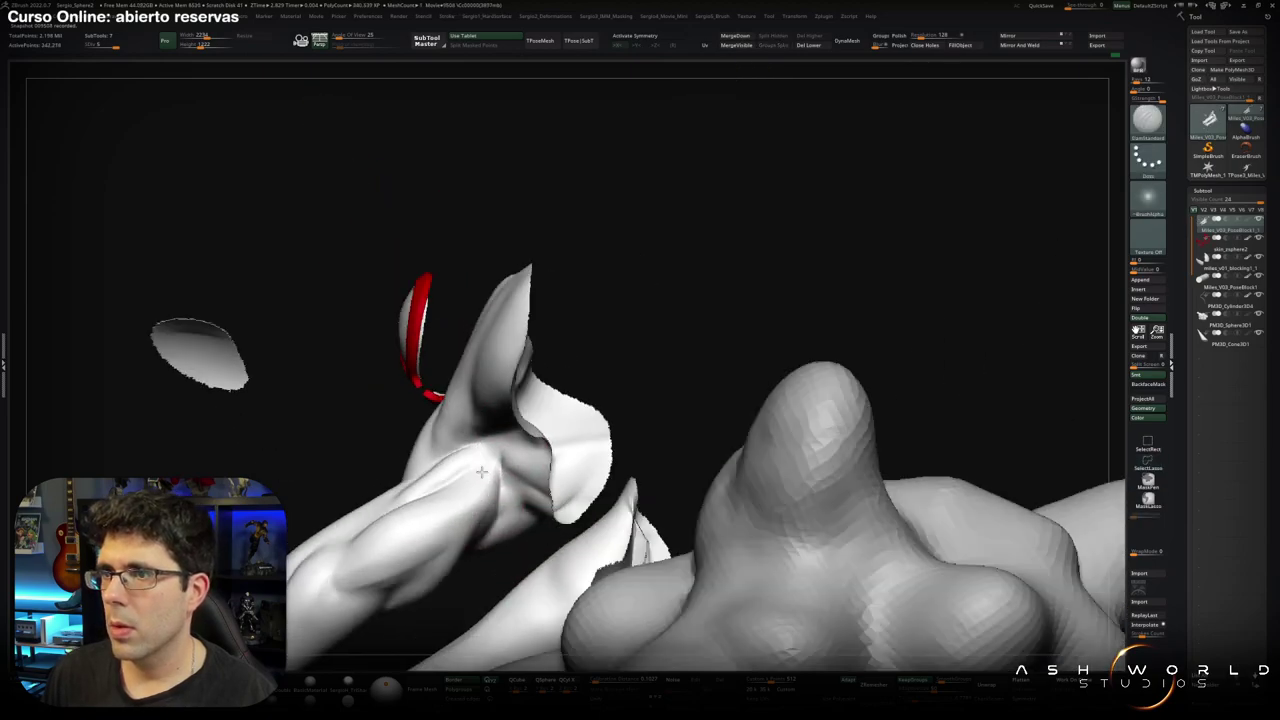
key(ctrl+z)
key(ctrl+shift+z)
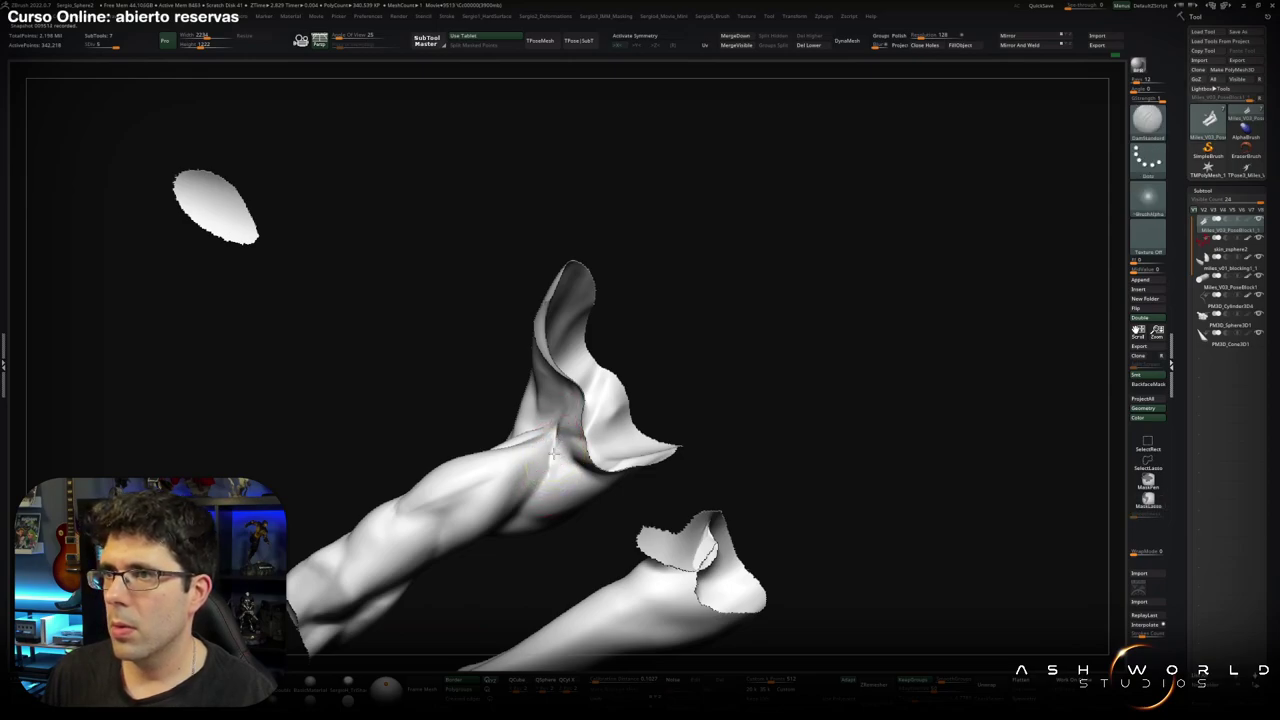
Build up the armpit and upper-arm muscles with the ClayBuildup brush.
mouse_move(557, 428)
right_down()
mouse_move(579, 462)
mouse_move(521, 427)
right_up()
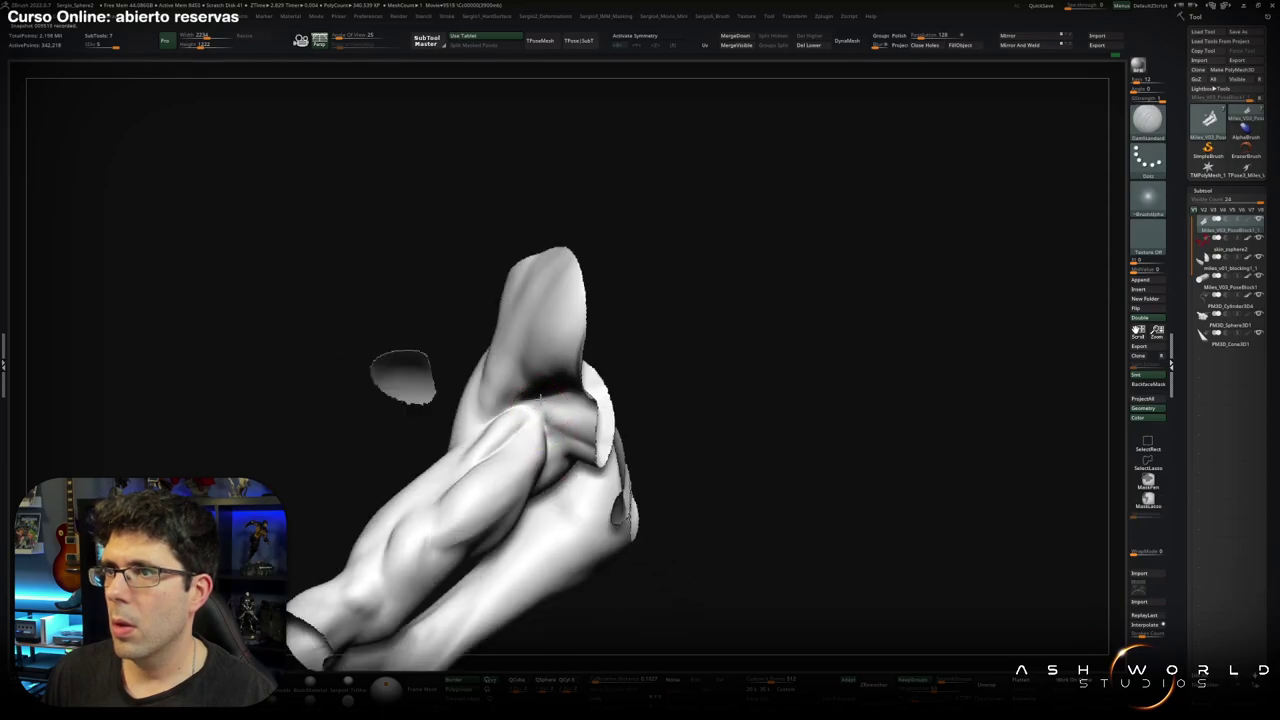
key(b)
key(c)
key(b)
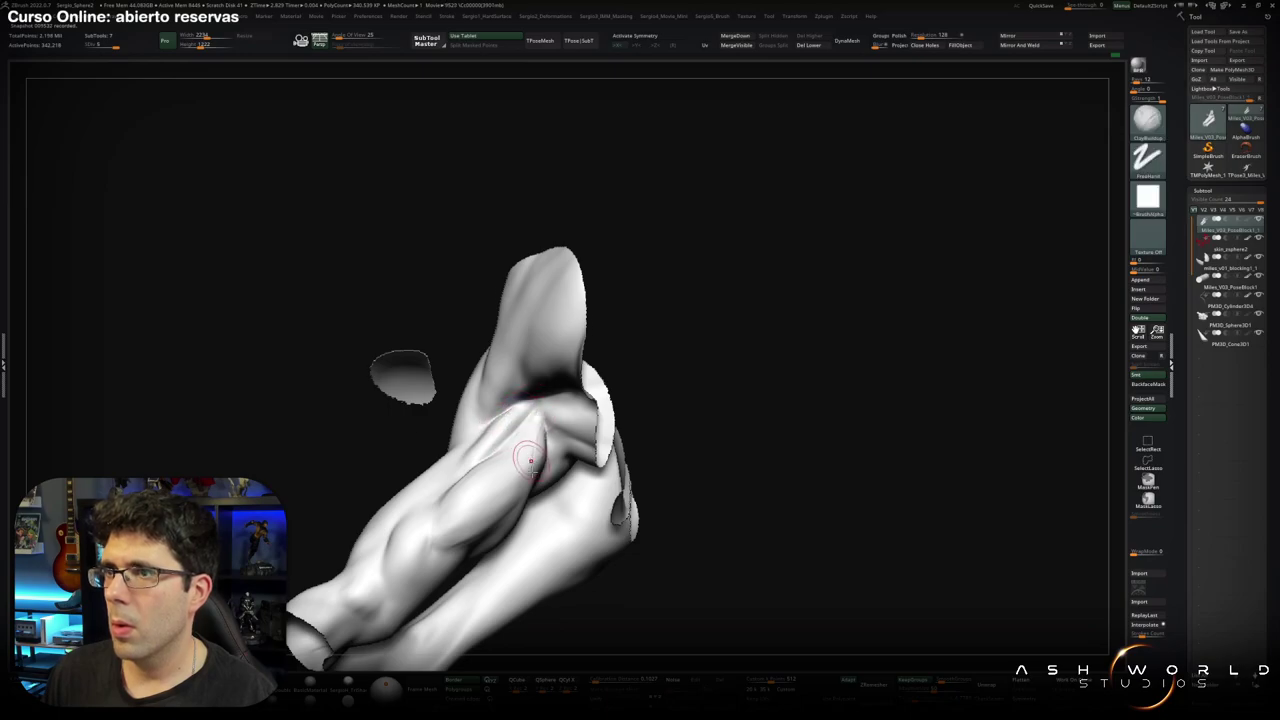
mouse_move(530, 460)
right_down()
mouse_move(514, 457)
mouse_move(530, 460)
mouse_move(521, 476)
right_up()
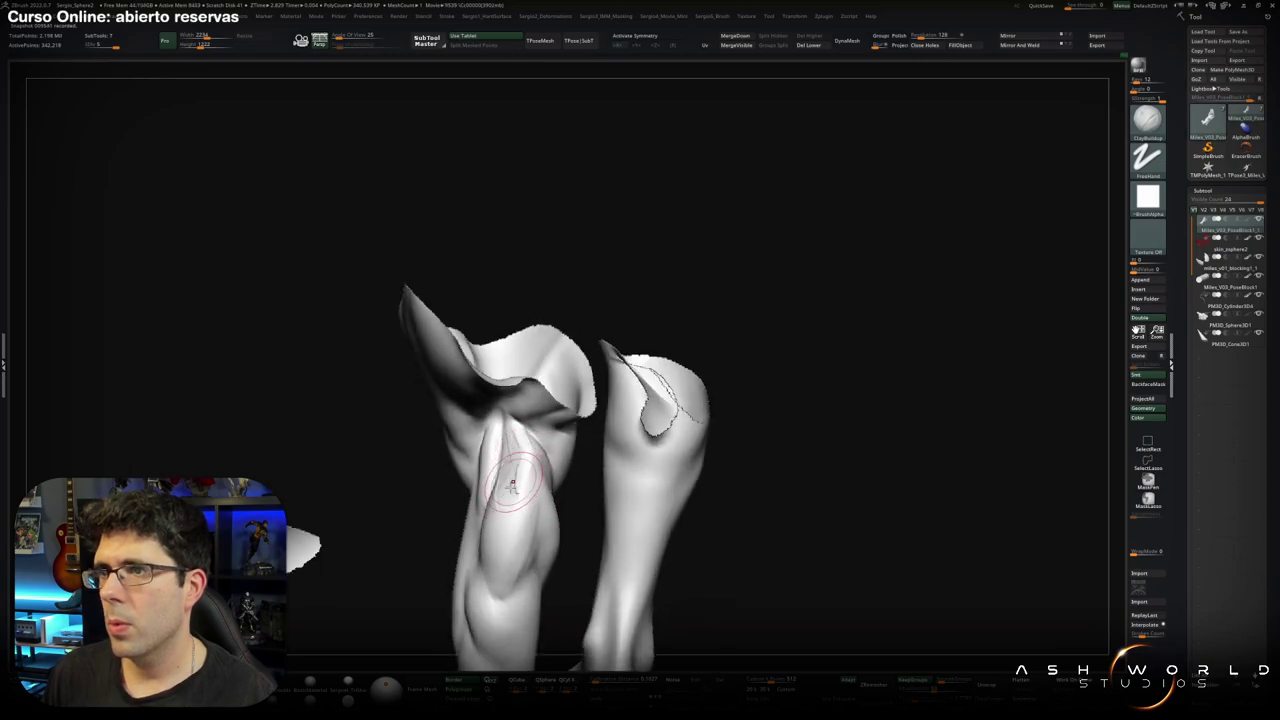
right_drag(521, 451, 514, 490)
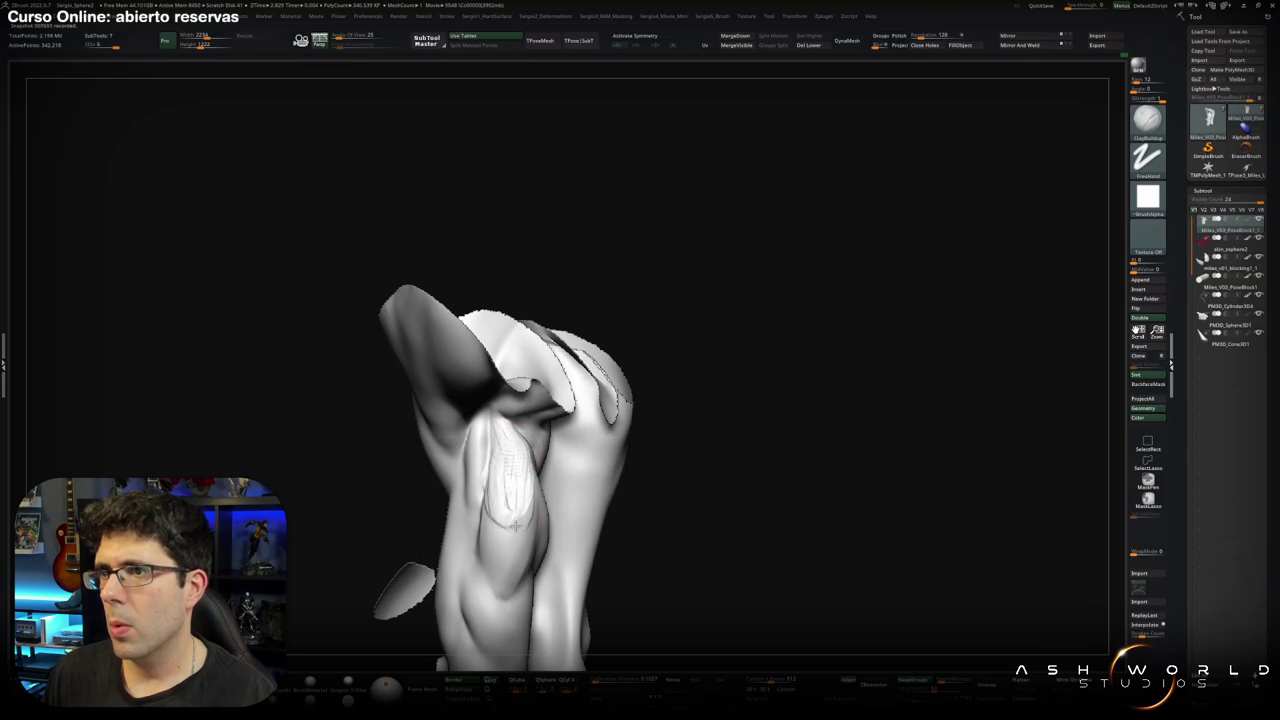
Smooth the armpit and upper arm, then unhide the whole figure.
key(shift)
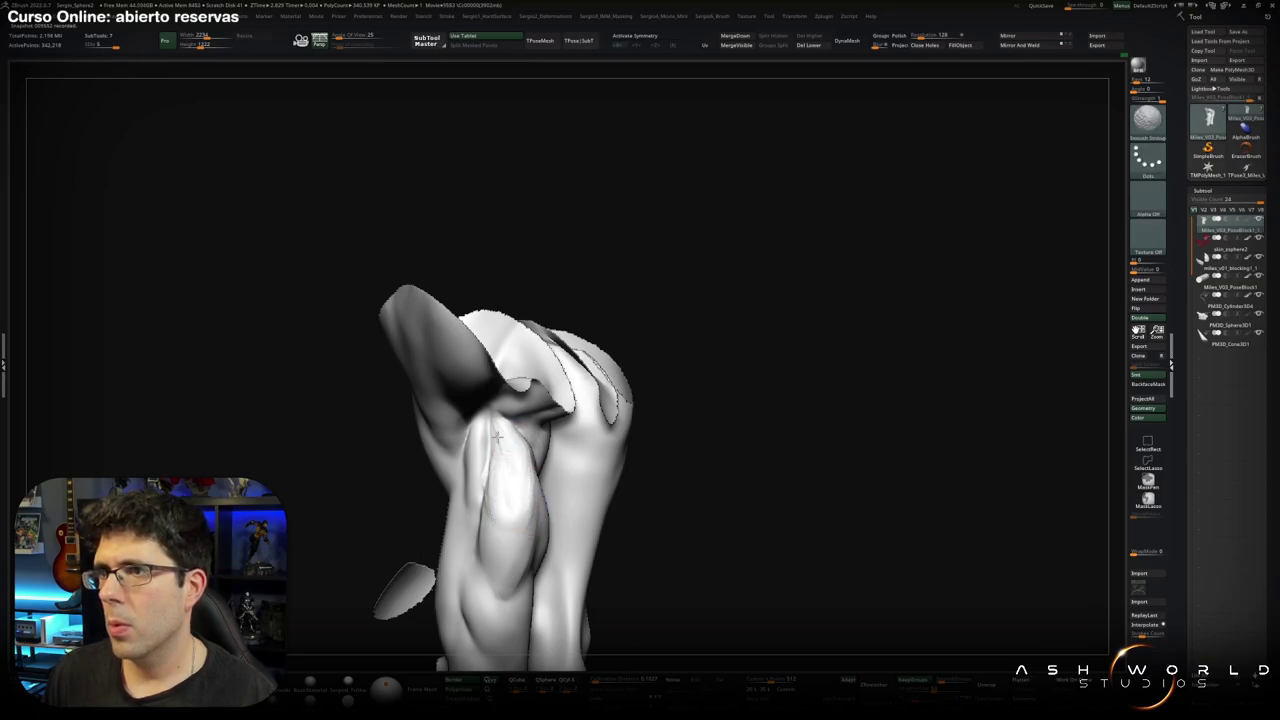
right_drag(498, 437, 528, 441)
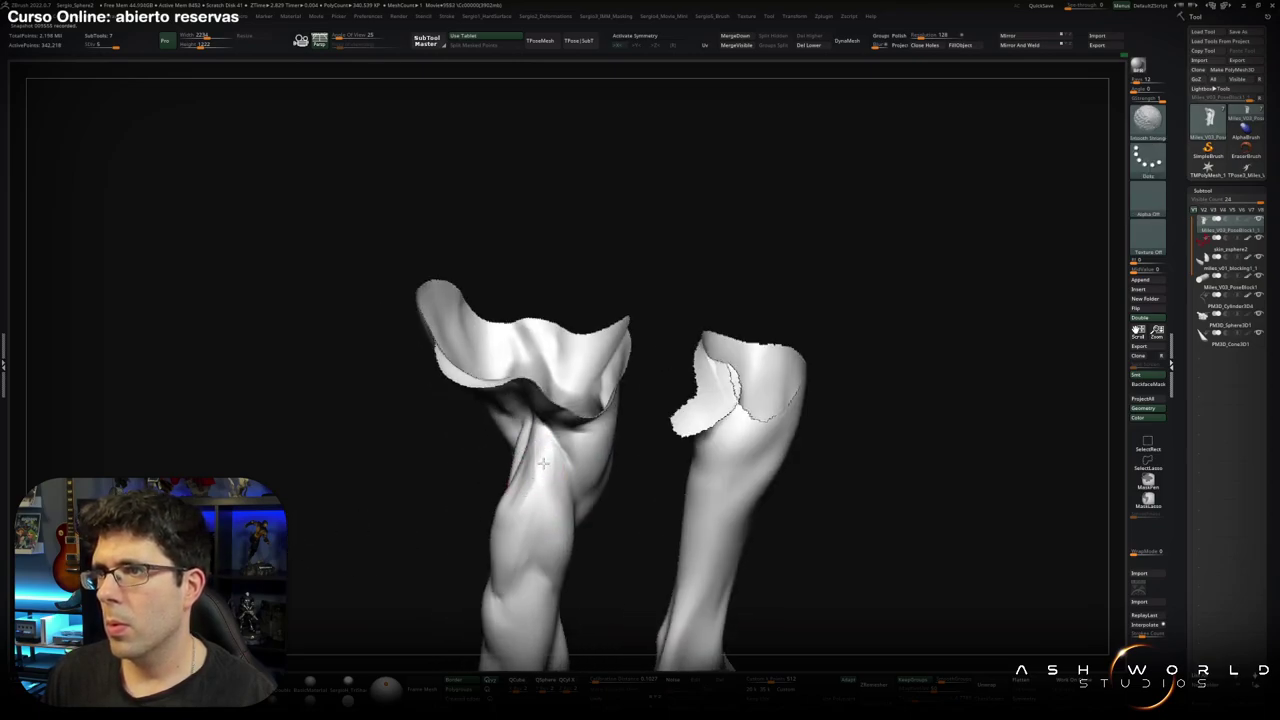
right_drag(539, 489, 500, 549)
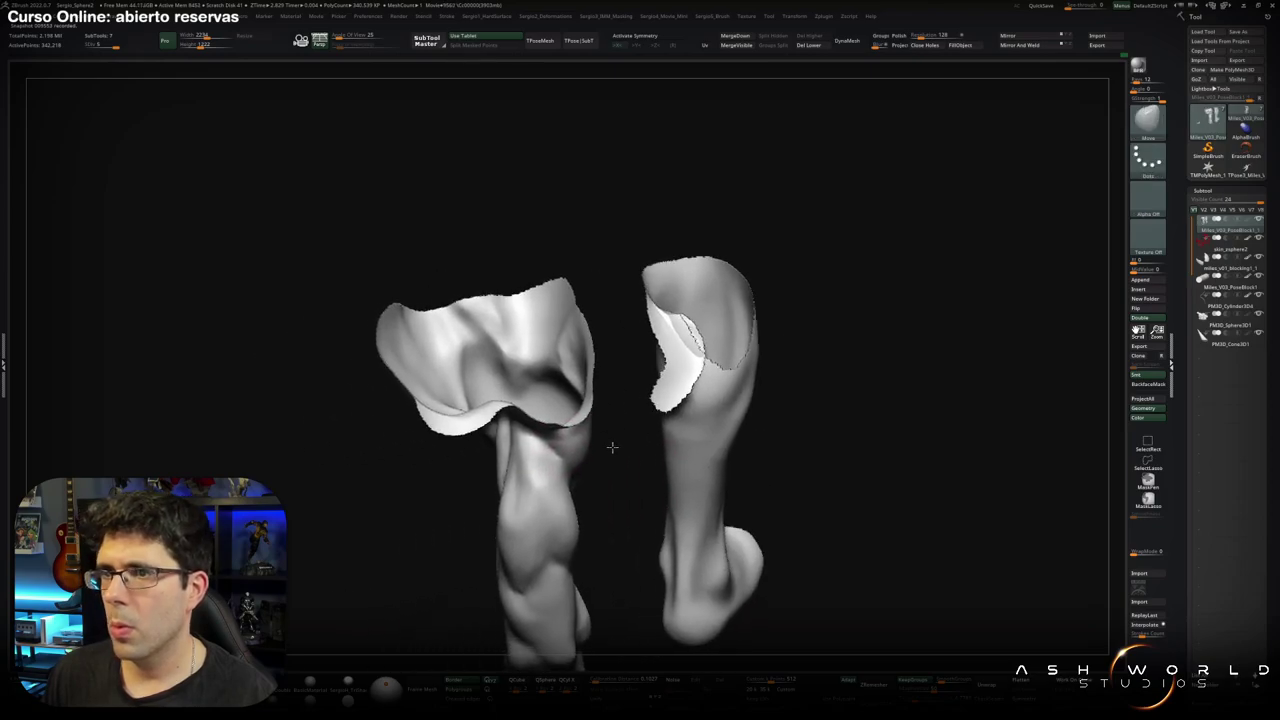
mouse_move(606, 448)
right_down()
mouse_move(525, 473)
mouse_move(466, 580)
mouse_move(620, 509)
mouse_move(561, 493)
right_up()
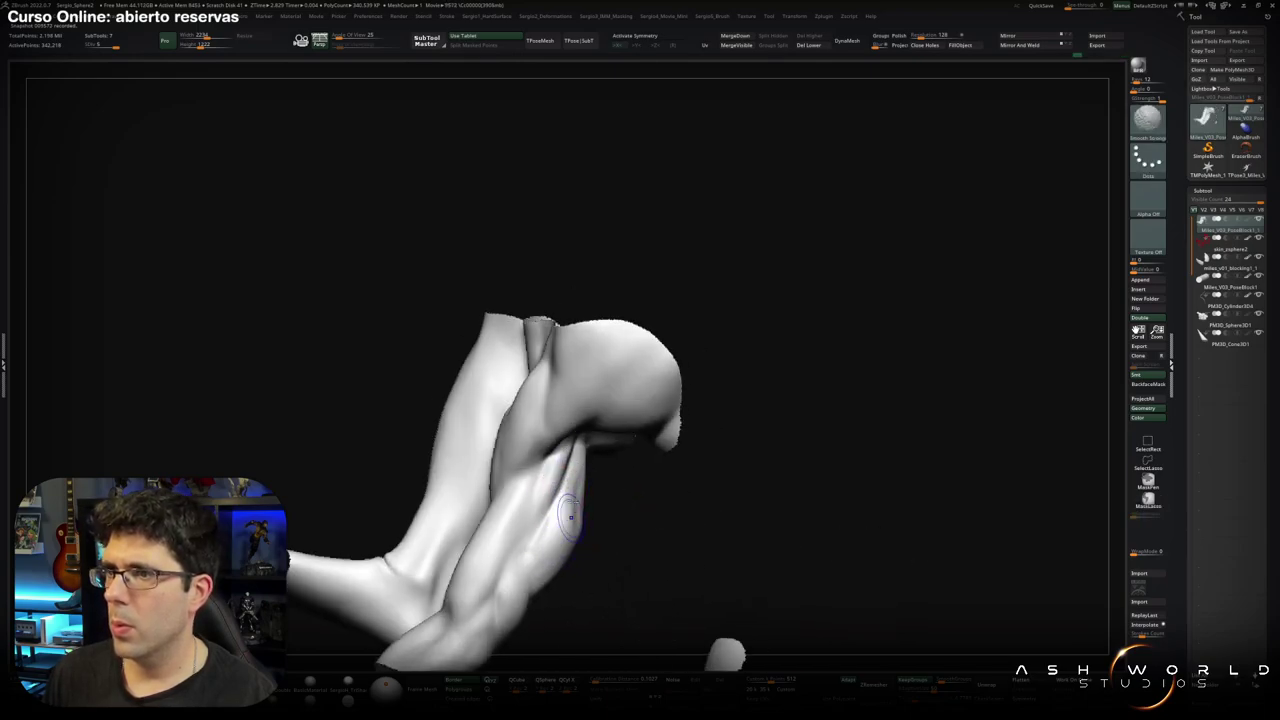
mouse_move(546, 568)
ctrl+right_down()
mouse_move(540, 377)
mouse_move(640, 477)
mouse_move(620, 440)
mouse_move(640, 455)
mouse_move(660, 437)
mouse_move(645, 443)
mouse_move(631, 391)
mouse_move(652, 389)
mouse_move(598, 383)
ctrl+right_up()
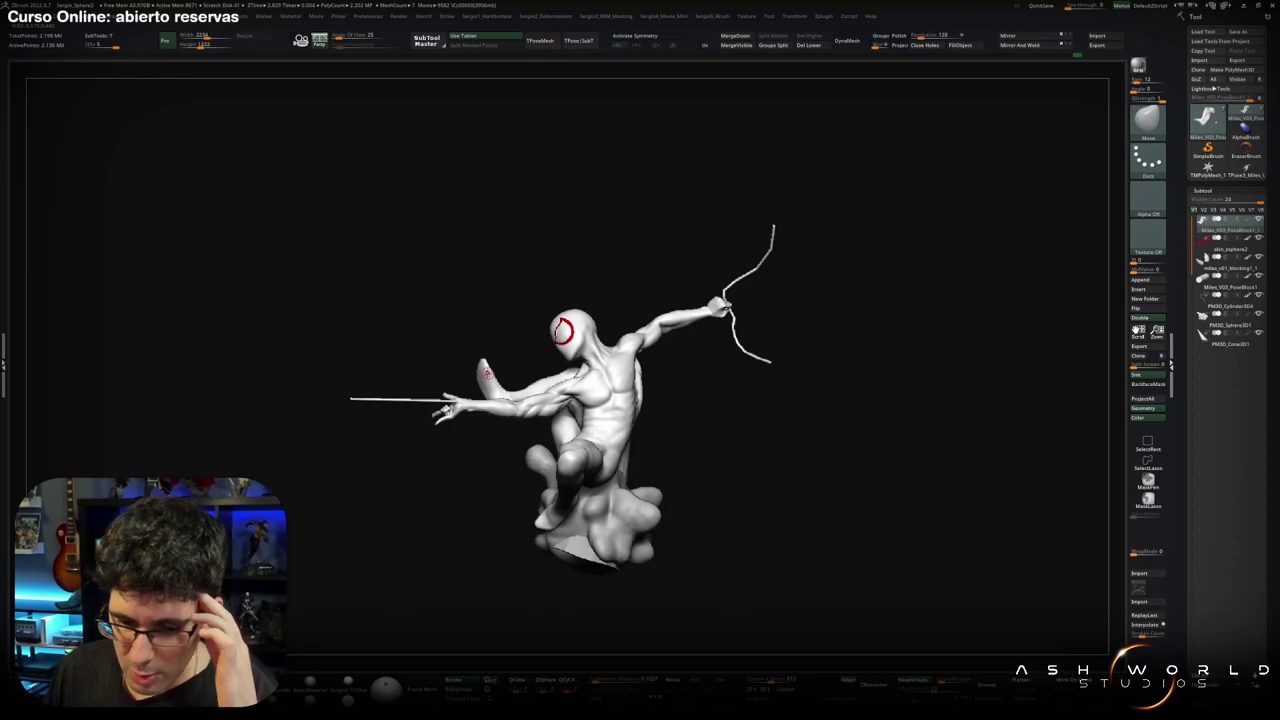
Select the blob base subtool and test Solo on and off around the statue.
drag(657, 277, 612, 405)
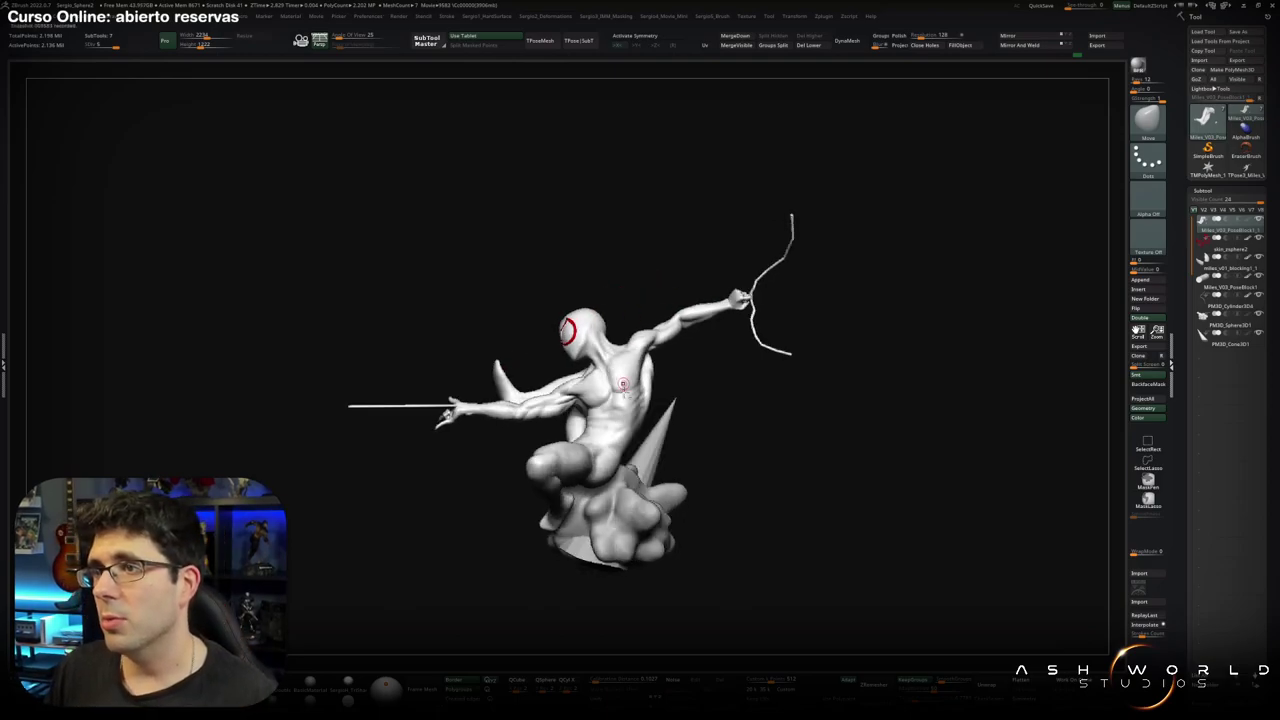
alt+click(612, 405)
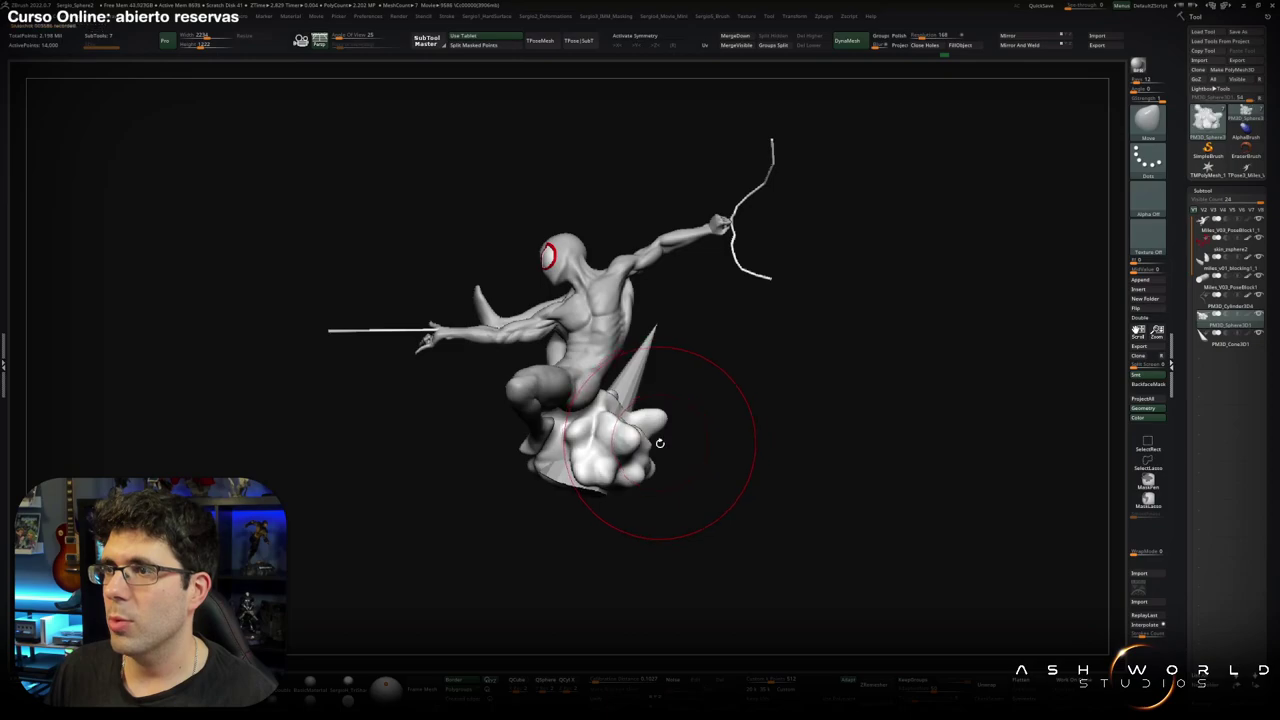
drag(540, 476, 590, 466)
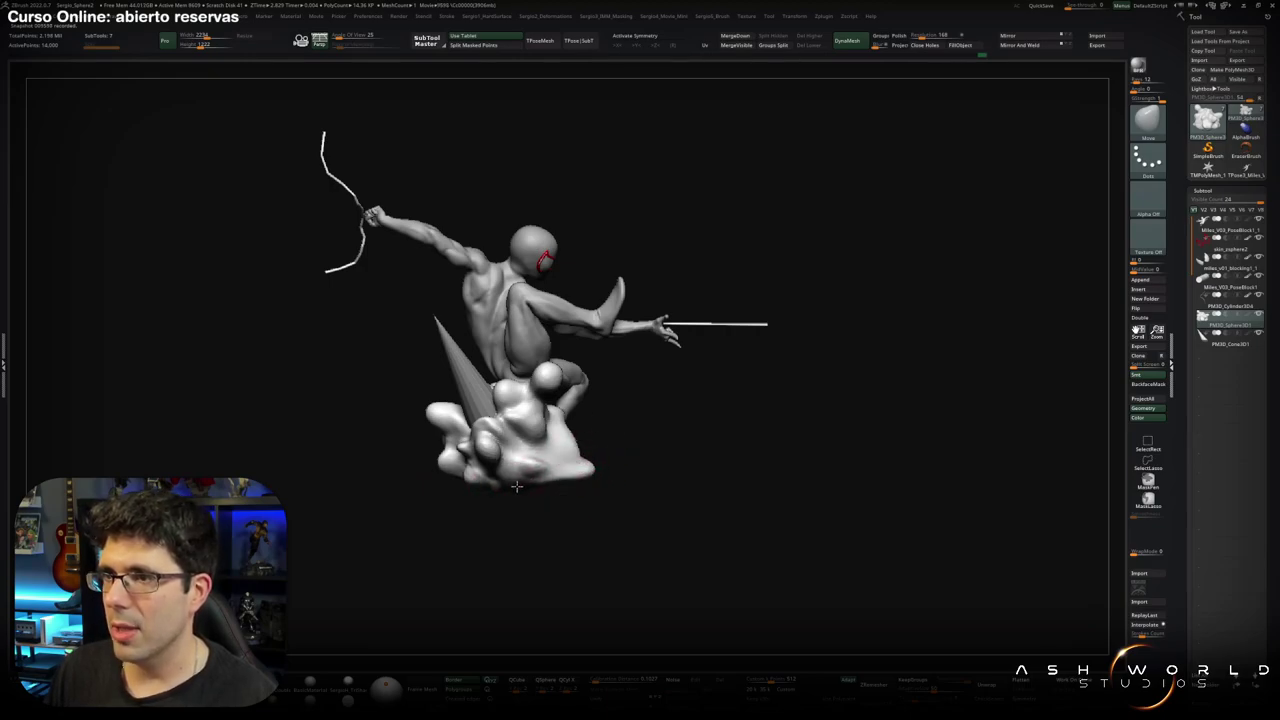
mouse_move(516, 487)
mouse_down()
mouse_move(474, 491)
mouse_move(547, 484)
mouse_move(603, 449)
mouse_move(571, 457)
mouse_move(545, 410)
mouse_move(565, 380)
mouse_move(605, 390)
mouse_up()
drag(563, 452, 553, 418)
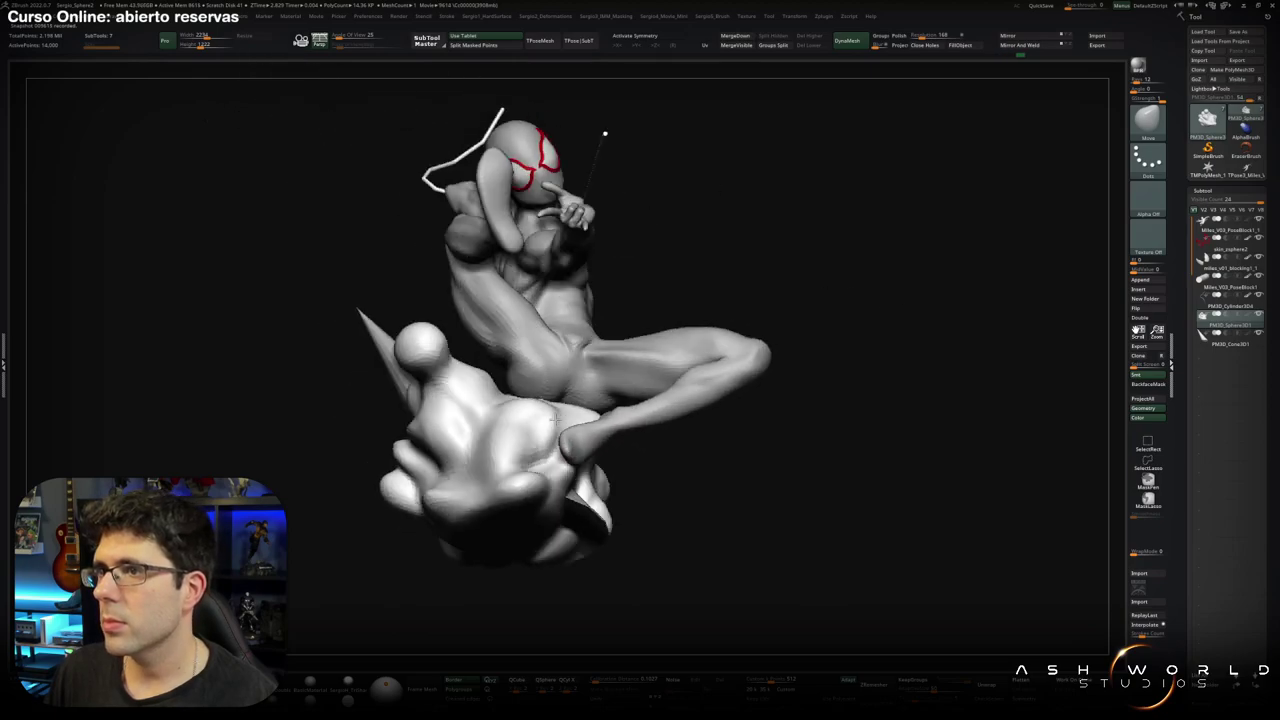
ctrl+shift+click(571, 443)
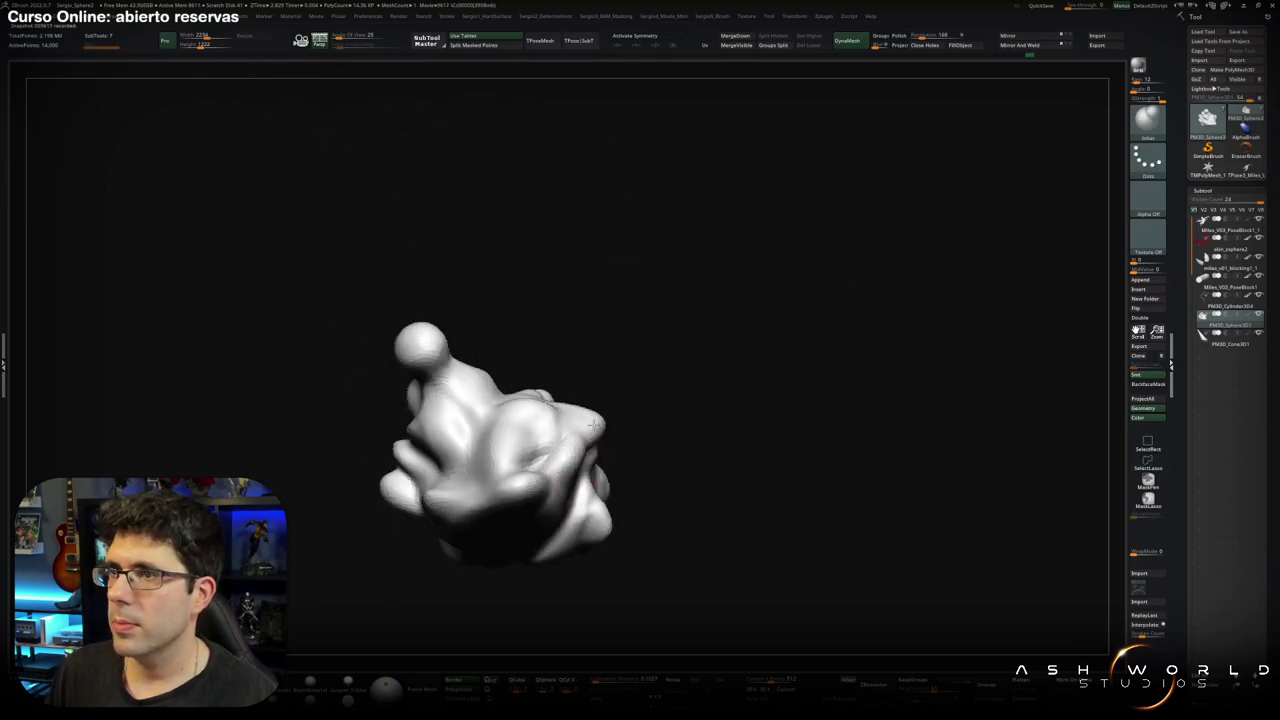
ctrl+shift+click(565, 453)
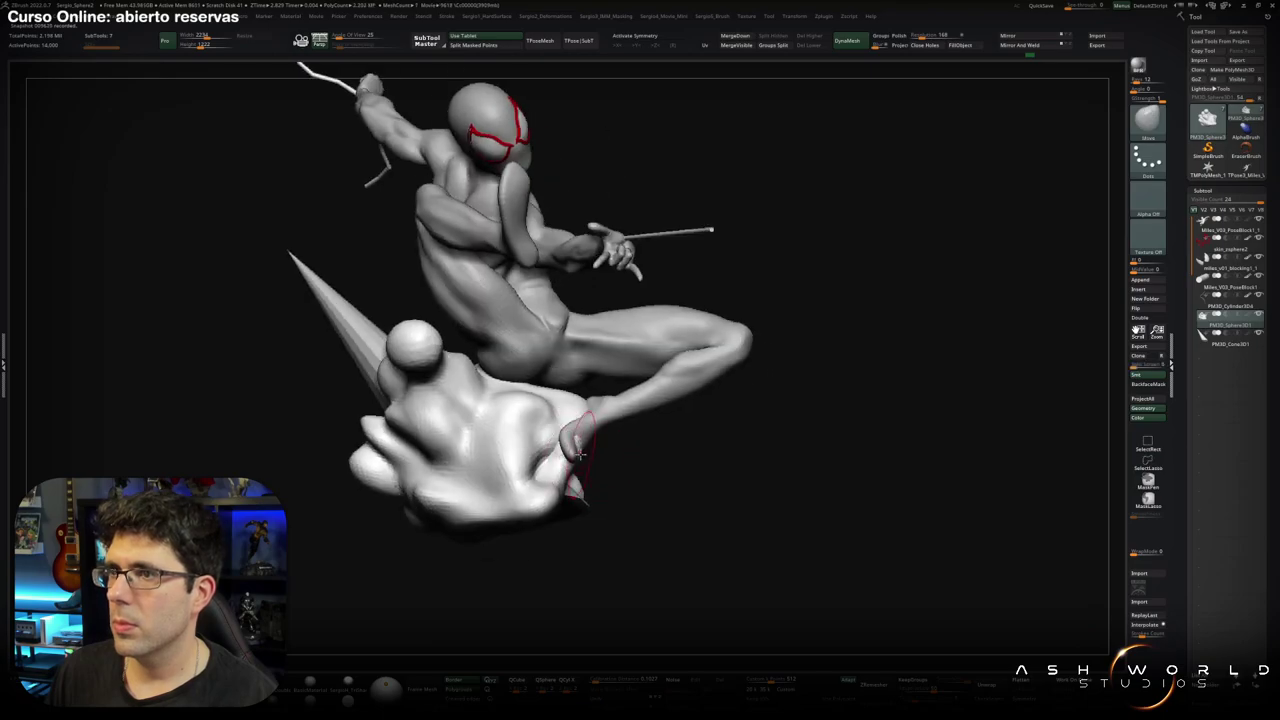
Choose ClayBuildup with FreeHand stroke and Solo the blob base.
mouse_move(540, 430)
mouse_down()
mouse_move(591, 402)
mouse_move(627, 405)
mouse_move(636, 415)
mouse_move(619, 449)
mouse_move(598, 443)
mouse_move(592, 462)
mouse_move(597, 414)
mouse_move(641, 399)
mouse_up()
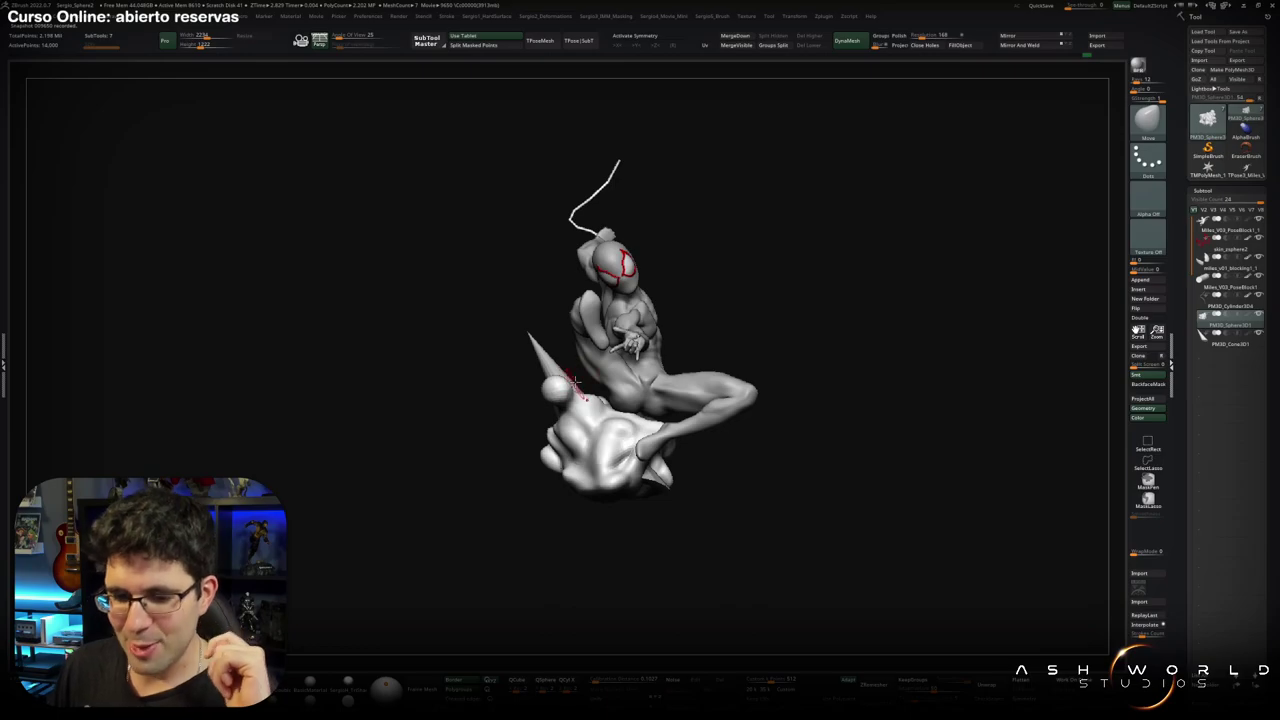
mouse_move(573, 380)
right_down()
mouse_move(595, 400)
mouse_move(585, 441)
right_up()
key(f)
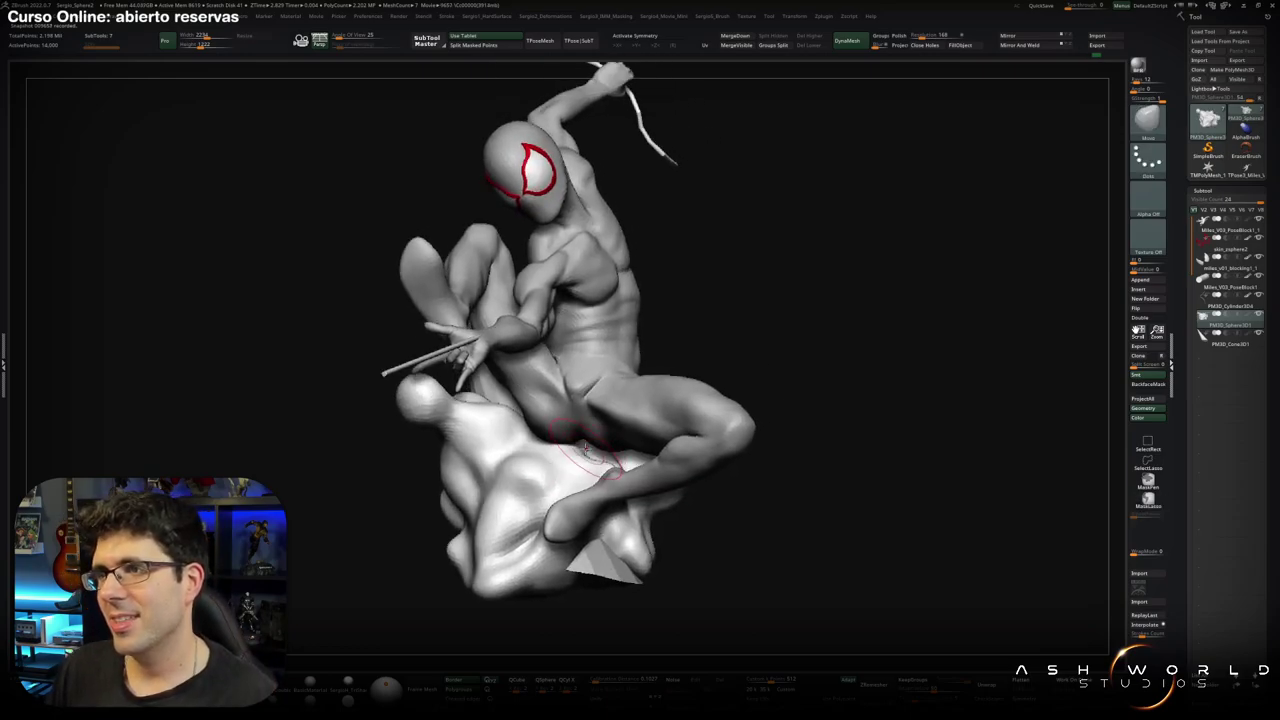
key(b)
key(c)
key(b)
ctrl+shift+click(585, 447)
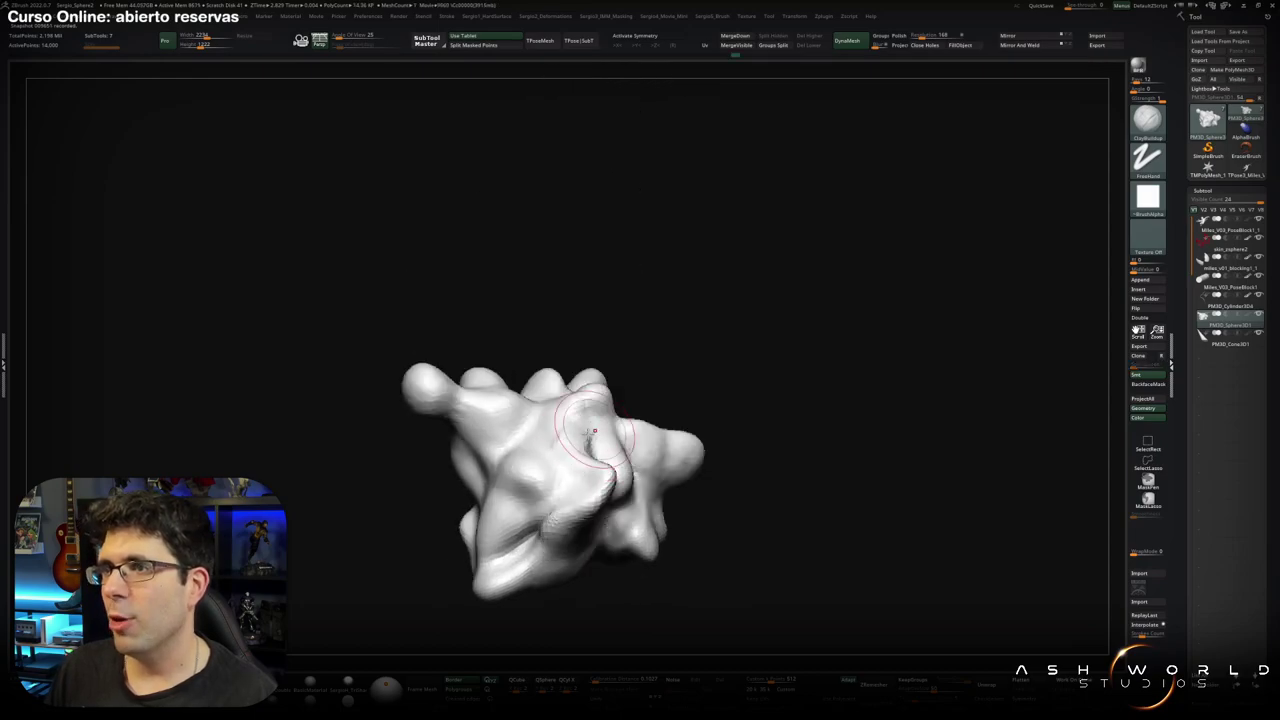
Isolate the blob base and smooth its surface, then check it under the figure.
mouse_move(594, 431)
right_down()
mouse_move(558, 424)
mouse_move(590, 478)
right_up()
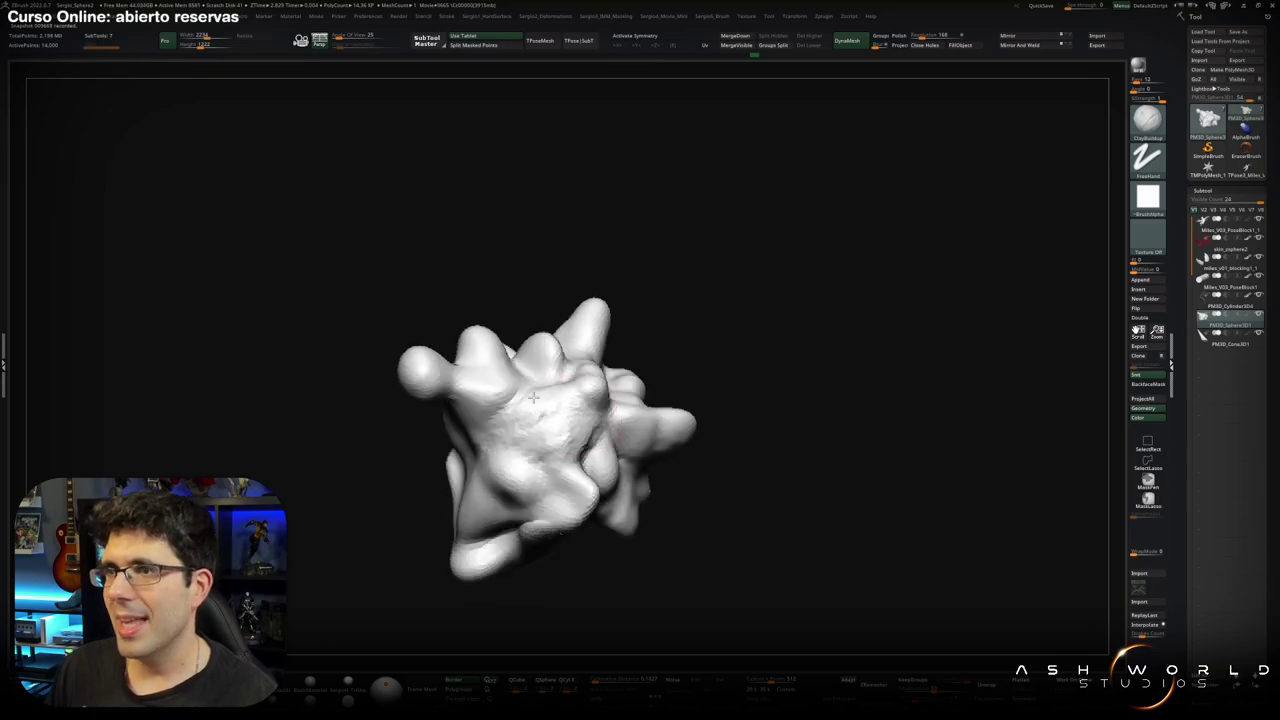
right_drag(534, 397, 555, 383)
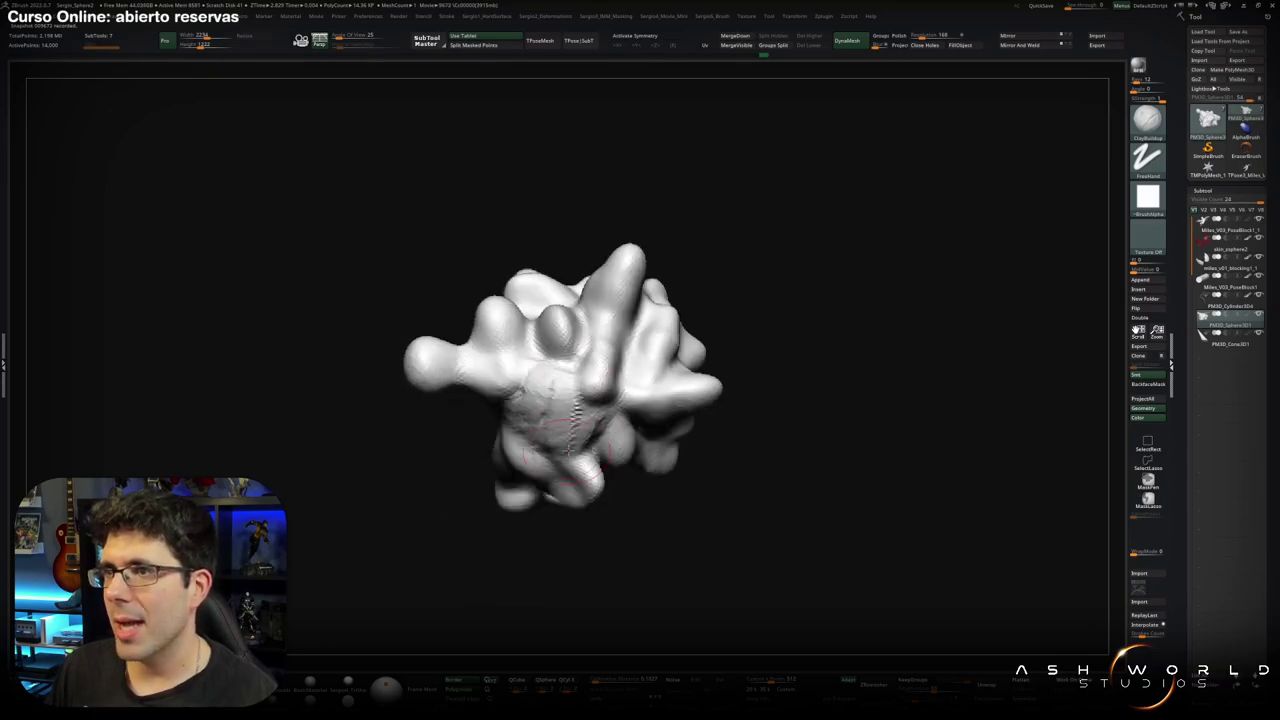
right_drag(568, 447, 600, 532)
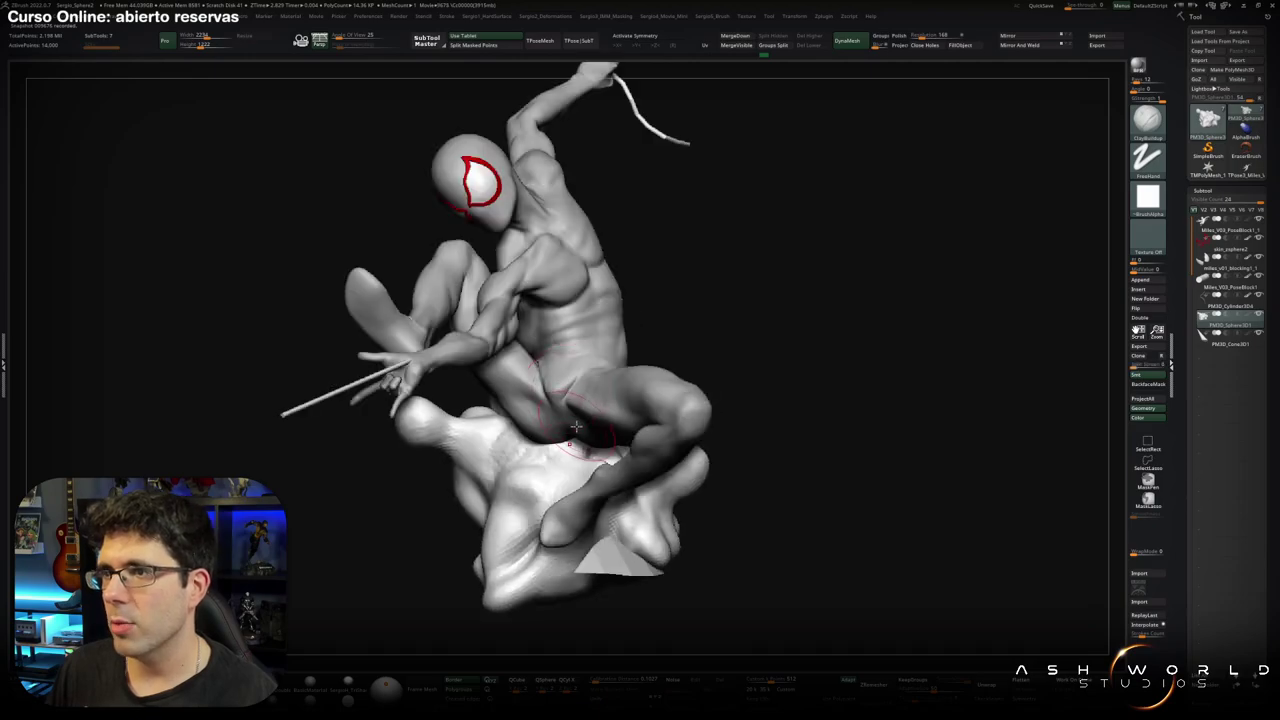
mouse_move(532, 483)
right_down()
mouse_move(594, 443)
mouse_move(555, 484)
mouse_move(472, 440)
right_up()
key(shift+ctrl+s)
mouse_move(560, 500)
right_down()
mouse_move(480, 440)
mouse_move(600, 440)
right_up()
mouse_move(540, 365)
right_down()
mouse_move(492, 381)
mouse_move(474, 406)
right_up()
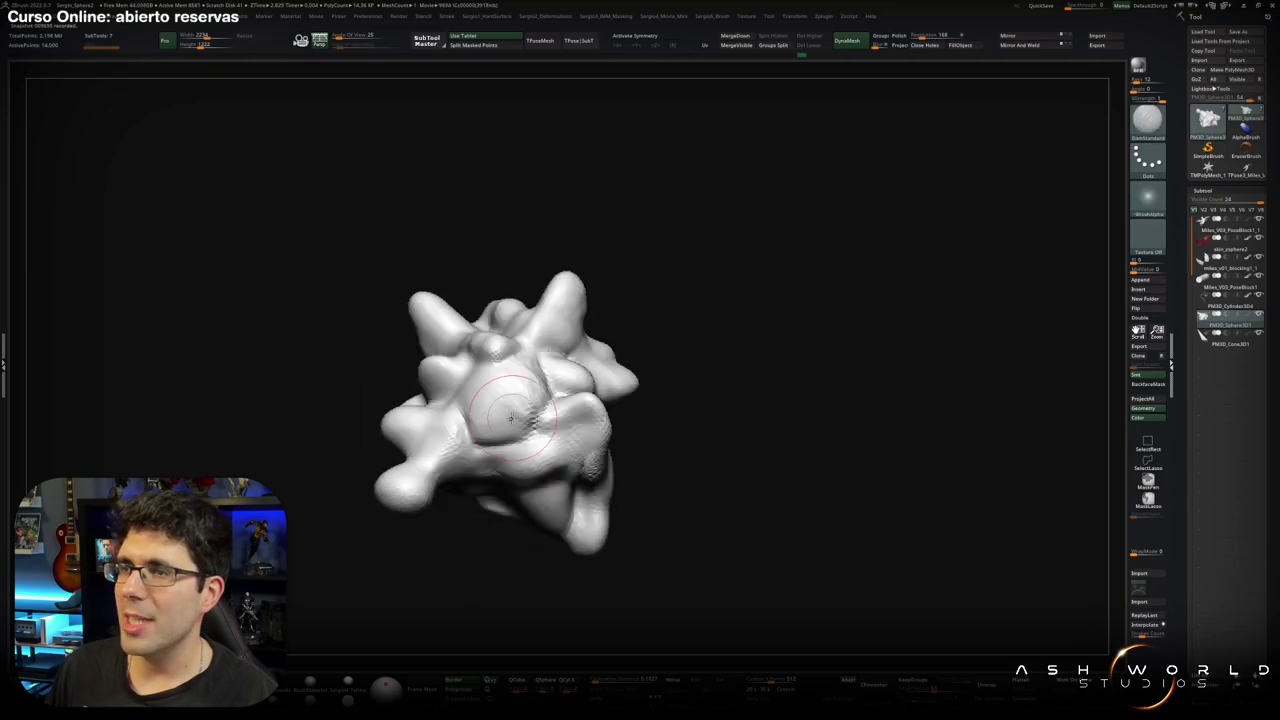
shift+drag(474, 406, 500, 414)
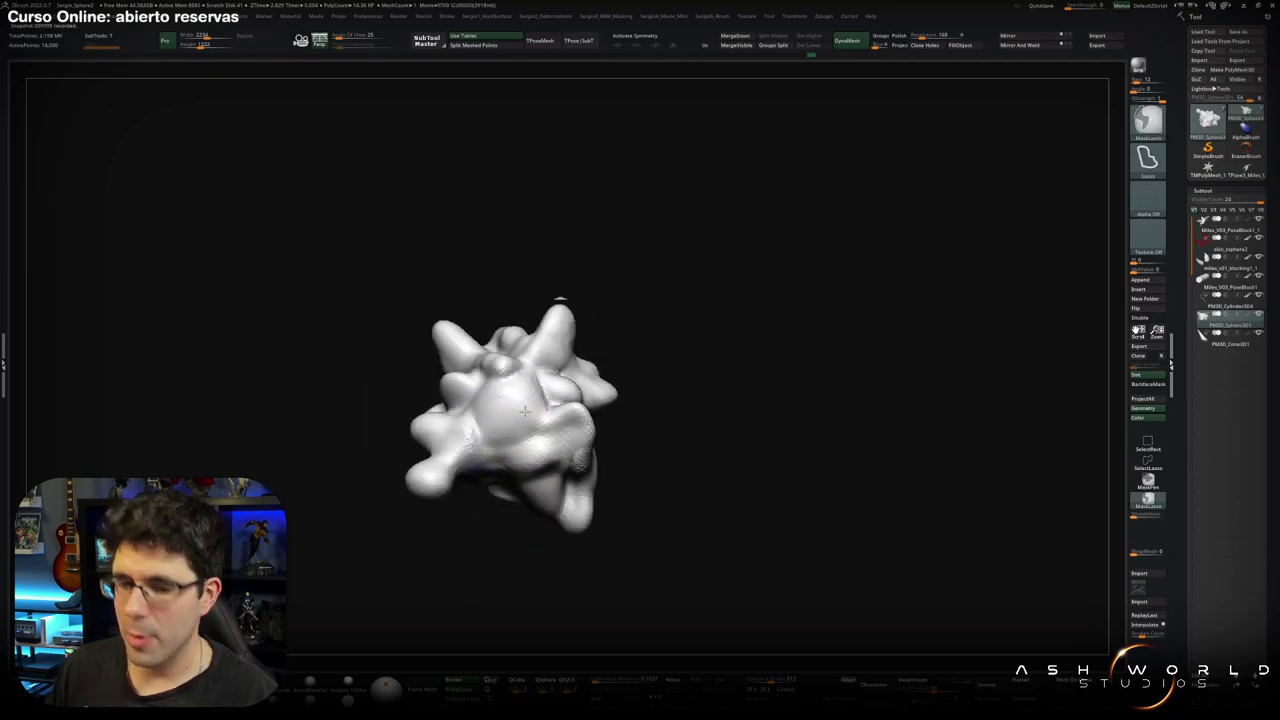
mouse_move(500, 414)
right_down()
mouse_move(535, 434)
mouse_move(585, 423)
mouse_move(560, 440)
mouse_move(568, 468)
right_up()
Build up clay on the base's lower-right, top and lower-left lobes.
ctrl+shift+click(540, 455)
mouse_move(568, 468)
mouse_down()
mouse_move(590, 505)
mouse_move(563, 497)
mouse_up()
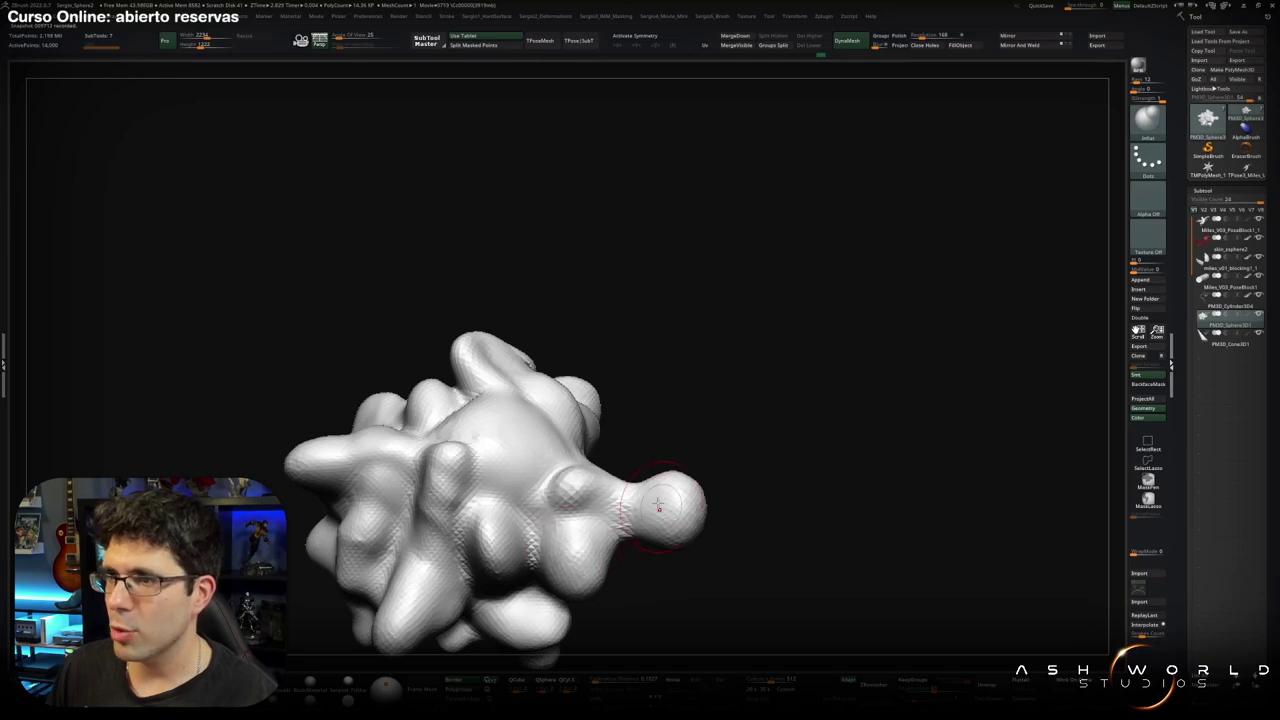
right_drag(643, 557, 560, 425)
drag(560, 425, 523, 436)
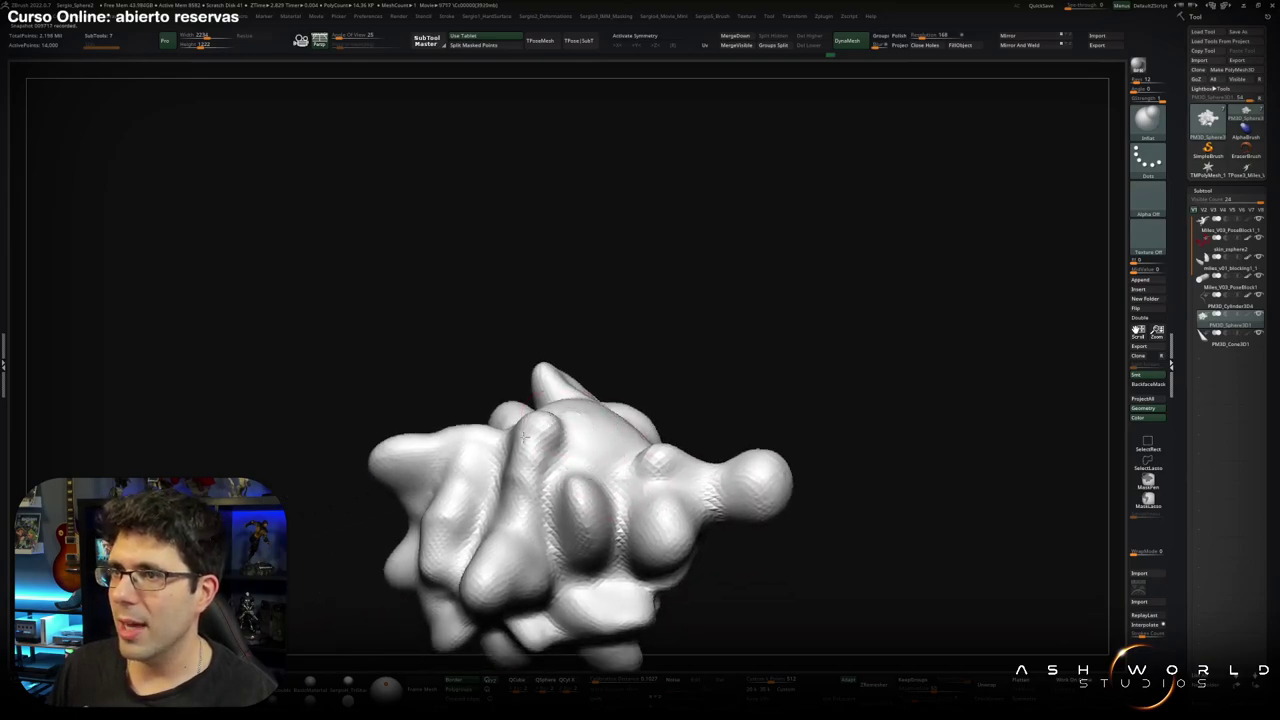
drag(564, 516, 595, 560)
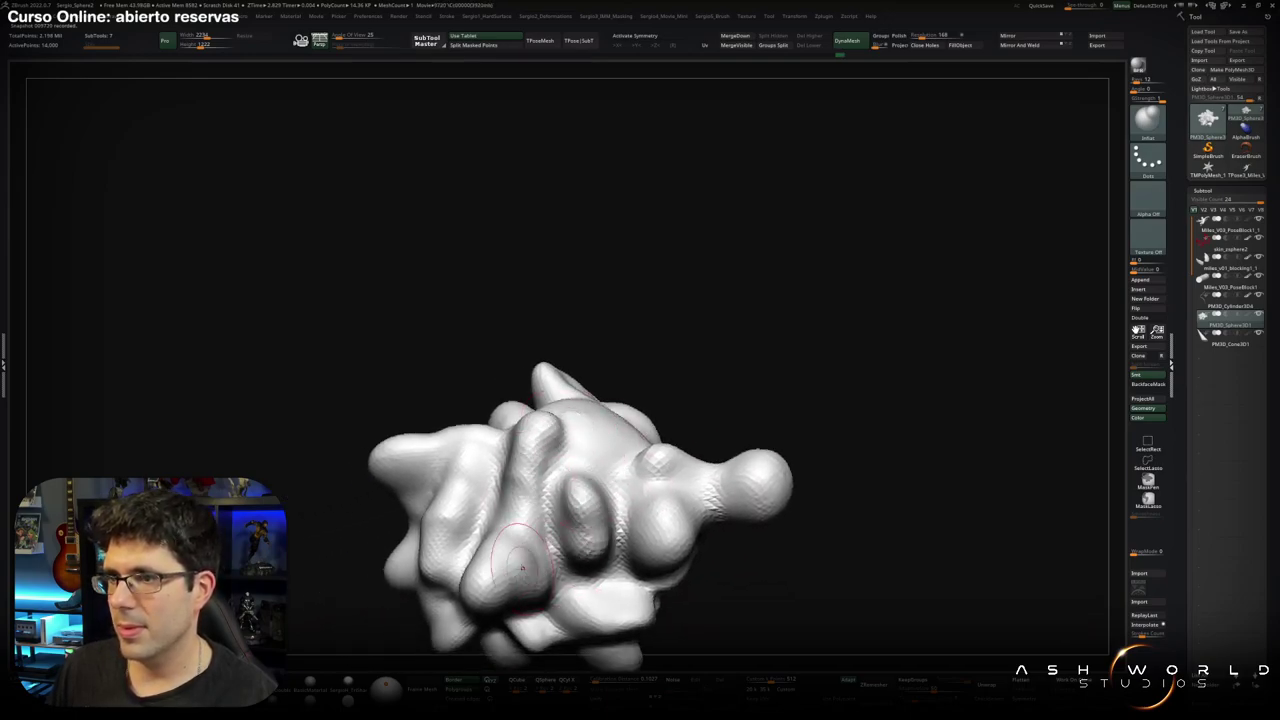
drag(520, 550, 501, 604)
mouse_move(501, 604)
alt+right_down()
mouse_move(500, 690)
mouse_move(466, 491)
mouse_move(523, 488)
mouse_move(502, 518)
alt+right_up()
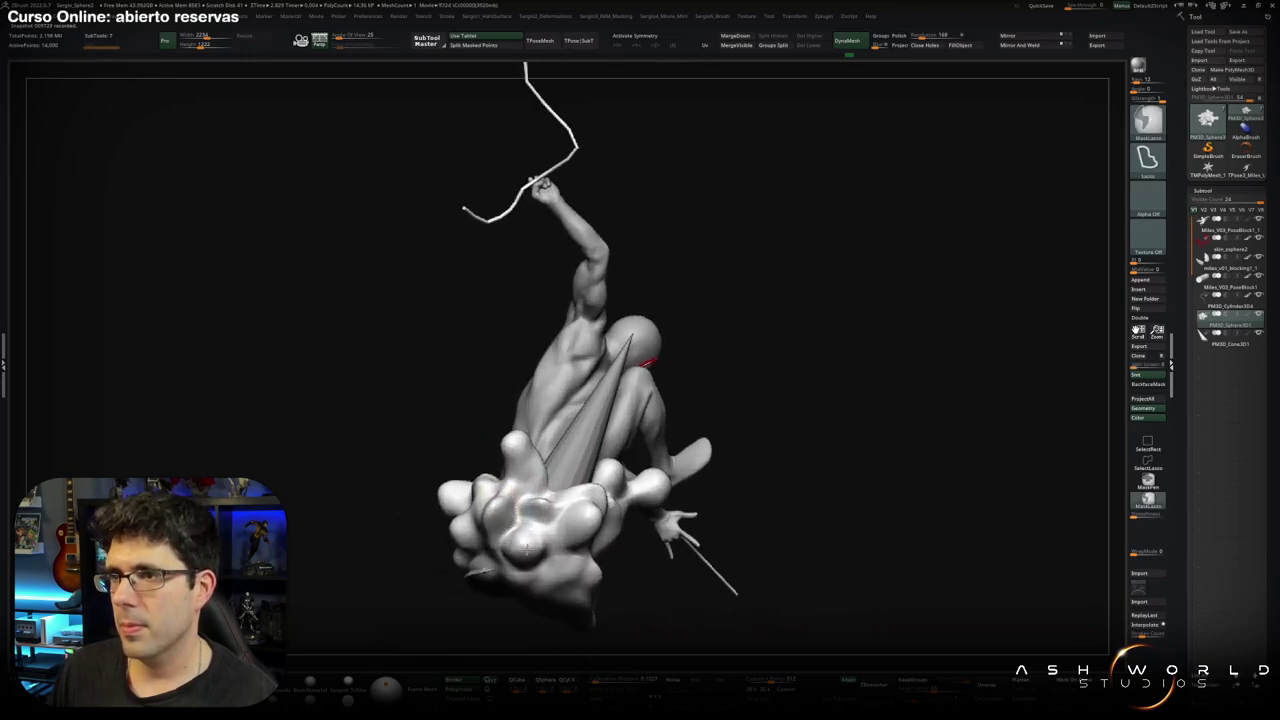
Add bumpy clay detail to the rock base while orbiting the whole statue.
drag(502, 518, 499, 505)
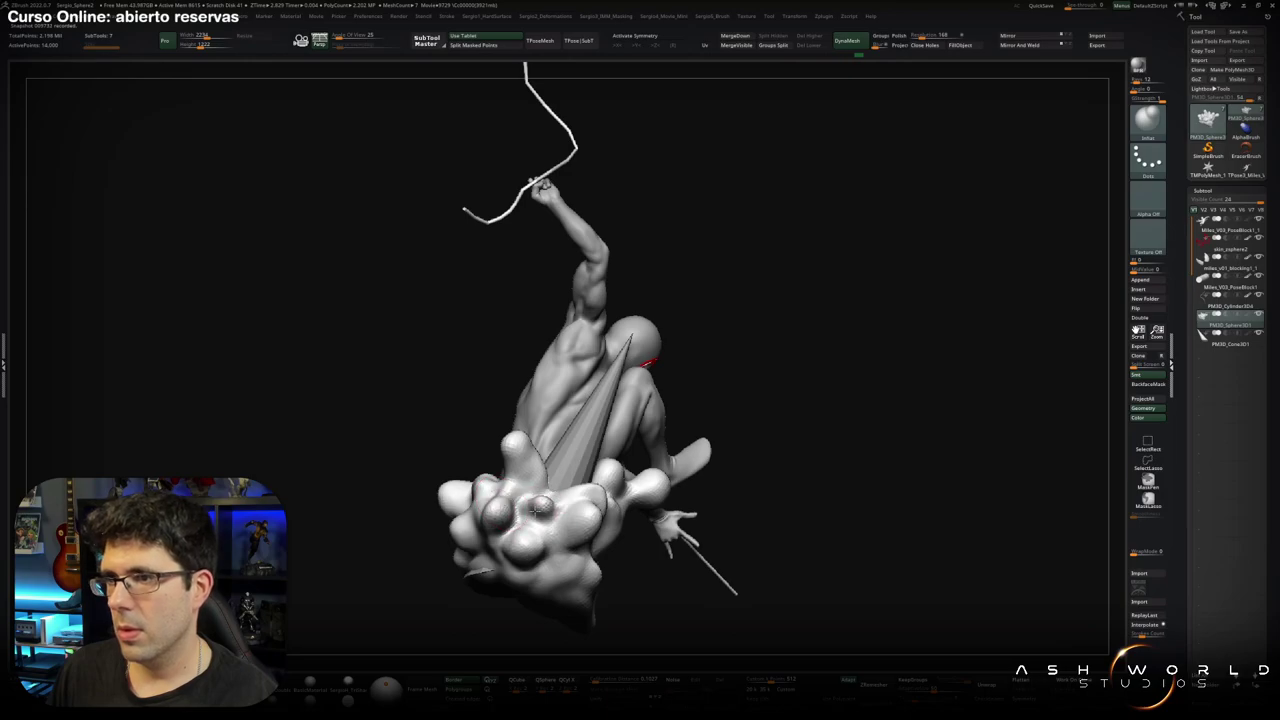
mouse_move(533, 510)
right_down()
mouse_move(533, 540)
mouse_move(500, 545)
mouse_move(445, 505)
mouse_move(521, 452)
mouse_move(500, 428)
right_up()
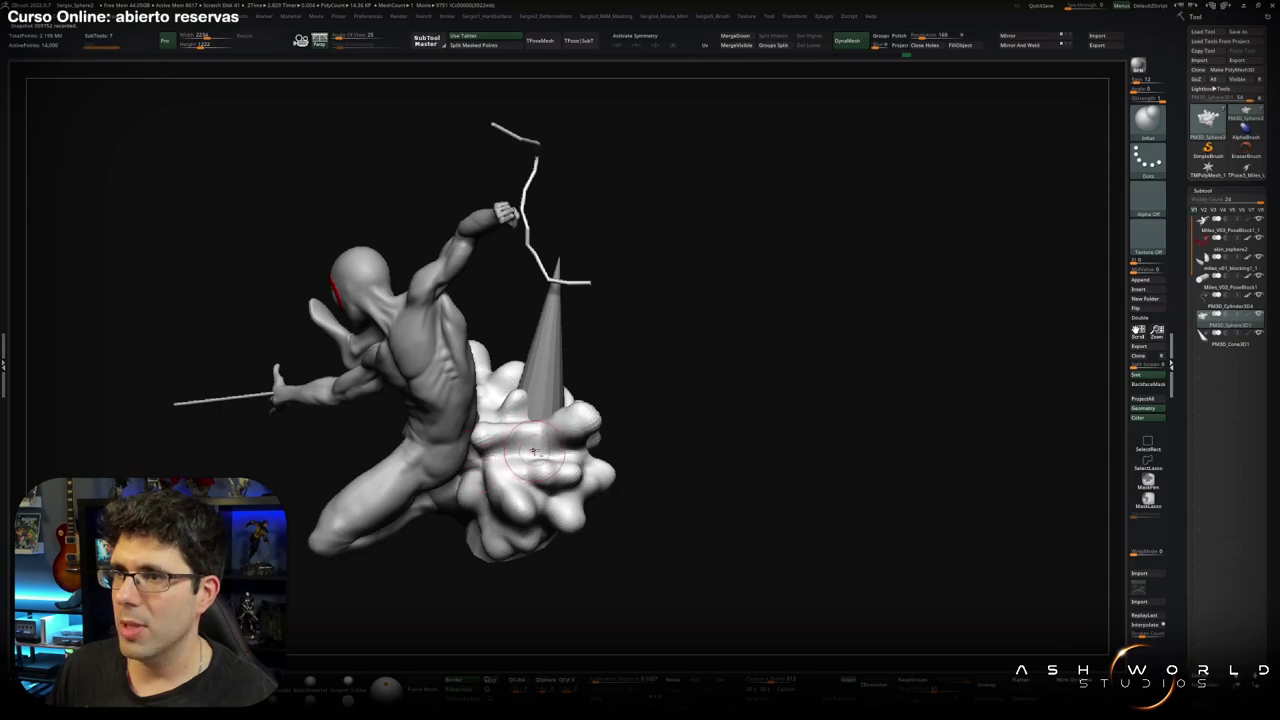
mouse_move(523, 432)
right_down()
mouse_move(520, 530)
mouse_move(475, 510)
mouse_move(440, 528)
mouse_move(490, 560)
mouse_move(520, 524)
mouse_move(541, 458)
right_up()
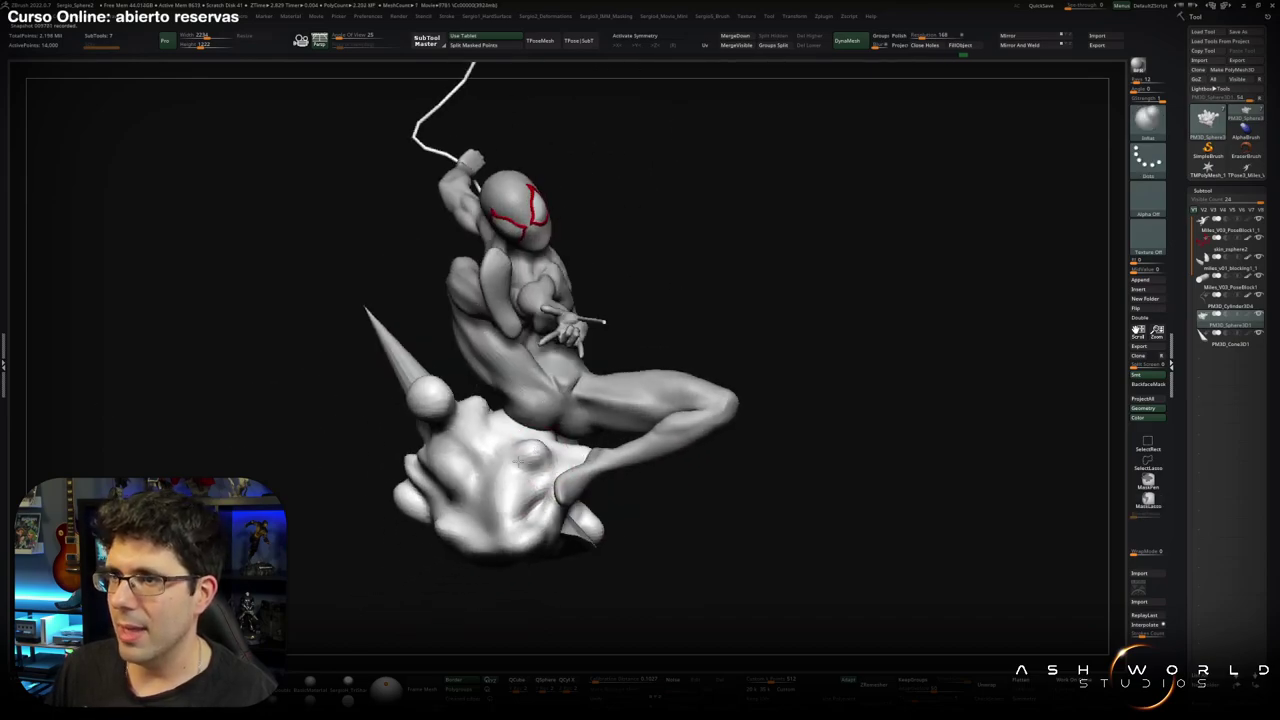
mouse_move(500, 466)
mouse_down()
mouse_move(495, 505)
mouse_move(516, 497)
mouse_up()
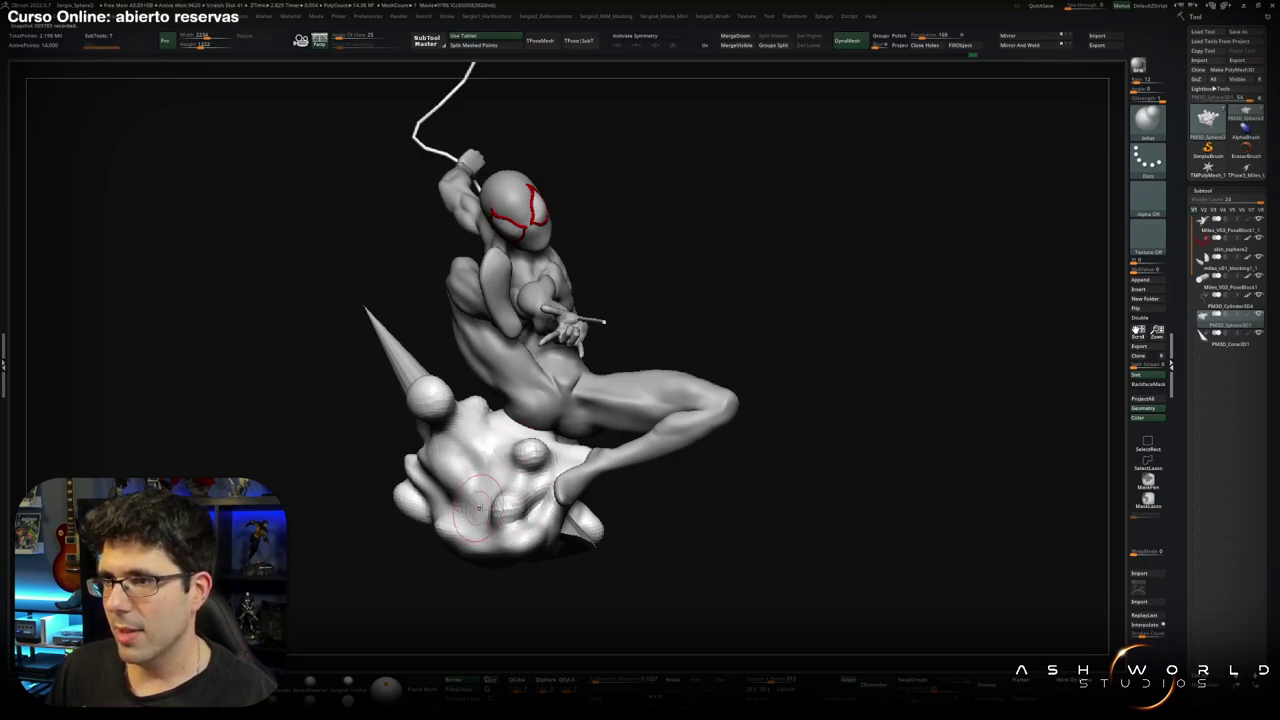
mouse_move(517, 497)
right_down()
mouse_move(455, 472)
mouse_move(437, 484)
mouse_move(477, 435)
right_up()
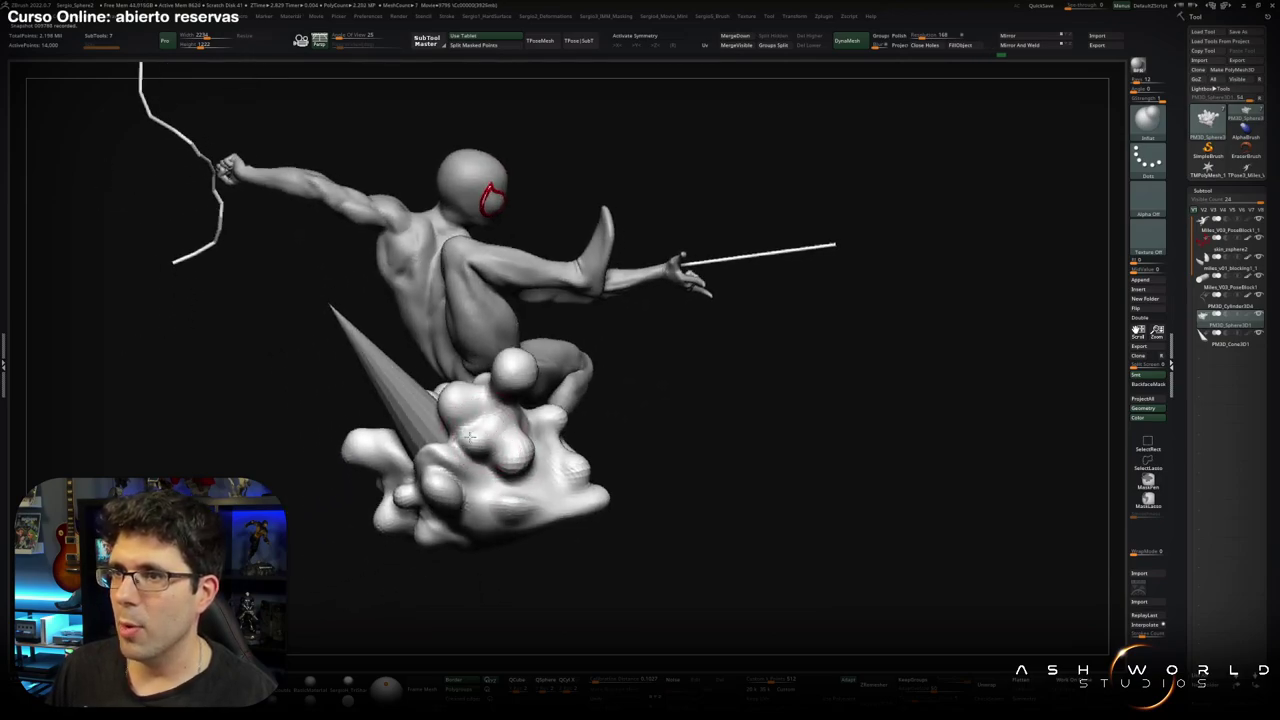
mouse_move(472, 424)
right_down()
mouse_move(452, 392)
mouse_move(515, 405)
mouse_move(478, 393)
mouse_move(457, 418)
mouse_move(521, 408)
right_up()
Solo the rock base and add ClayBuildup FreeHand strokes across its surface.
alt+click(500, 408)
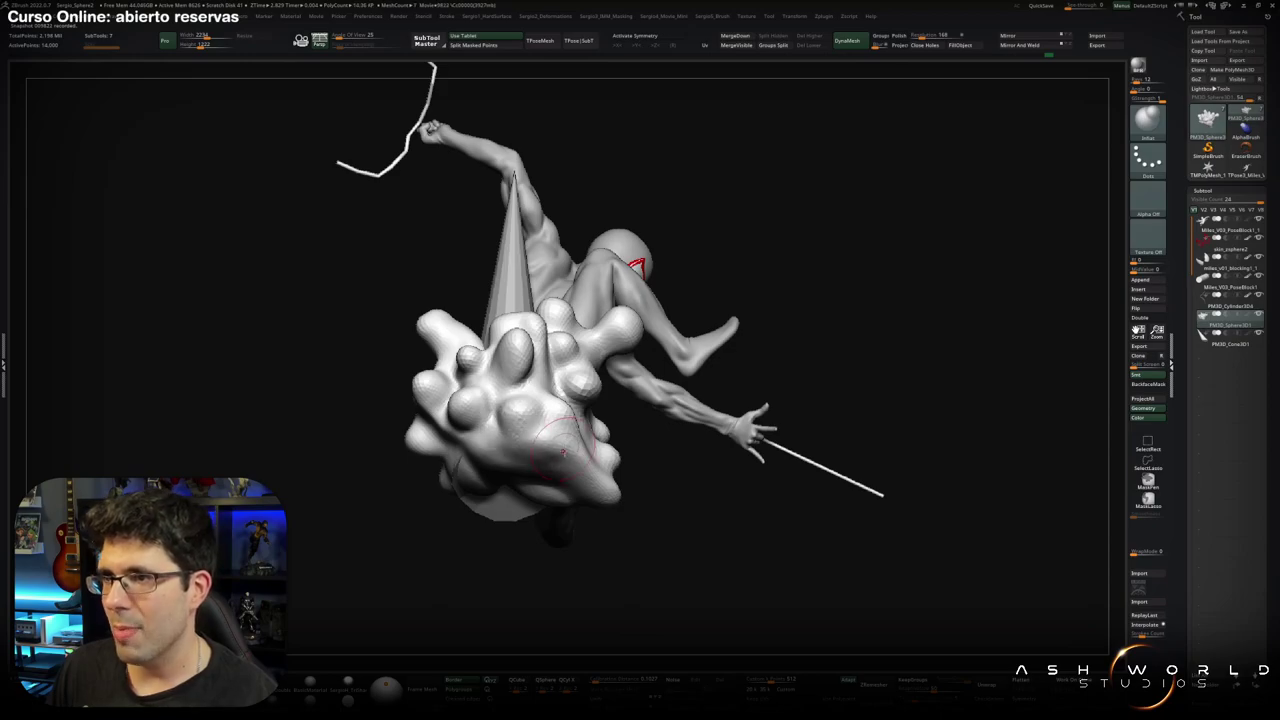
right_drag(565, 455, 590, 470)
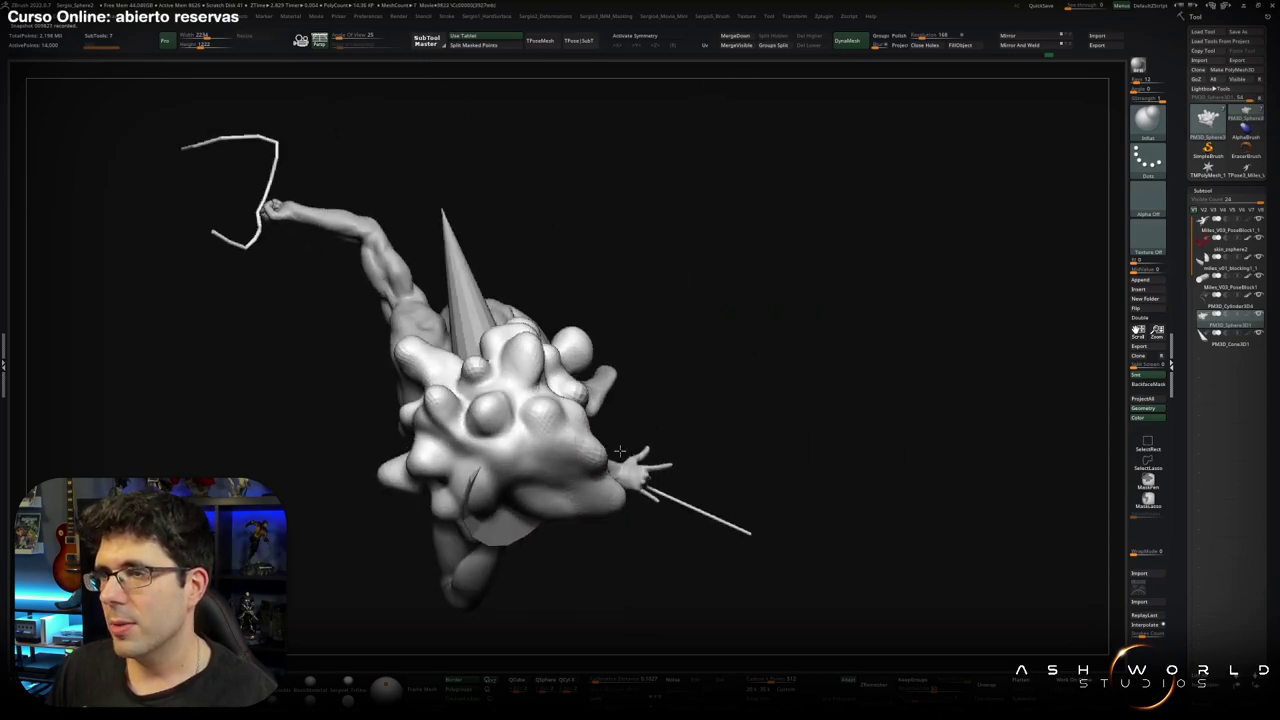
right_drag(506, 467, 536, 412)
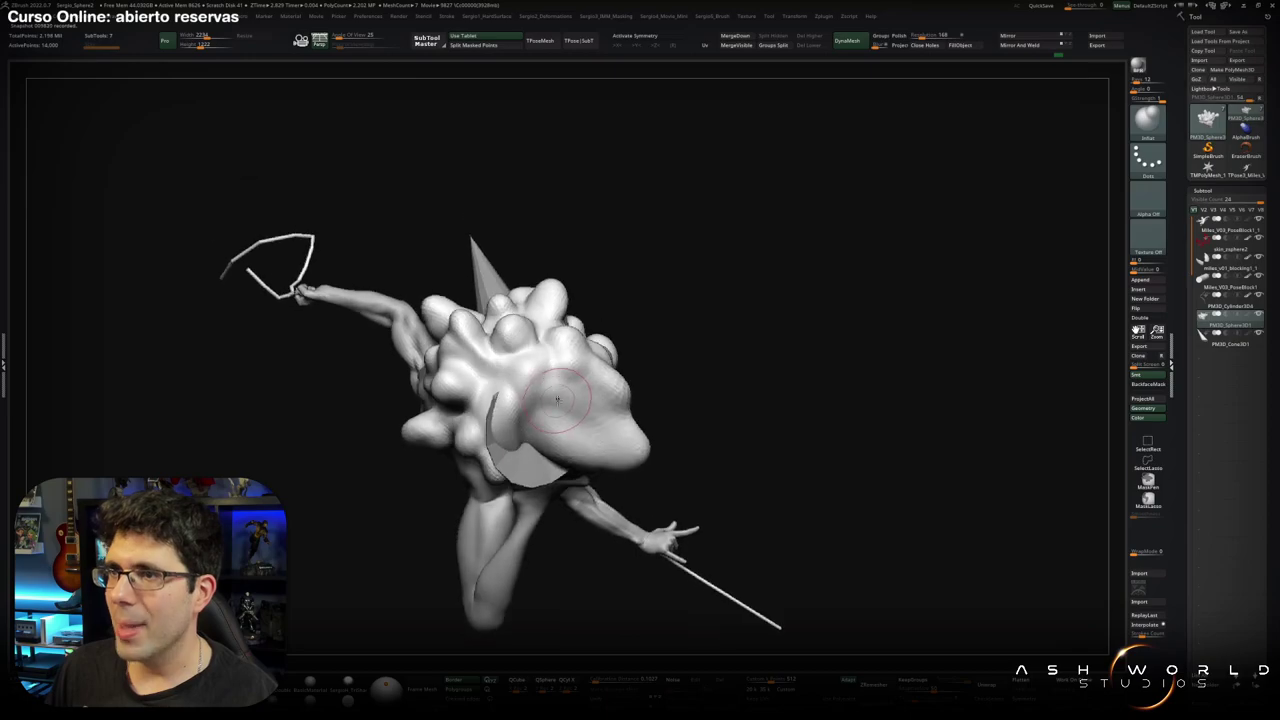
key(b)
key(c)
key(b)
mouse_move(521, 425)
mouse_down()
mouse_move(578, 420)
mouse_move(604, 445)
mouse_up()
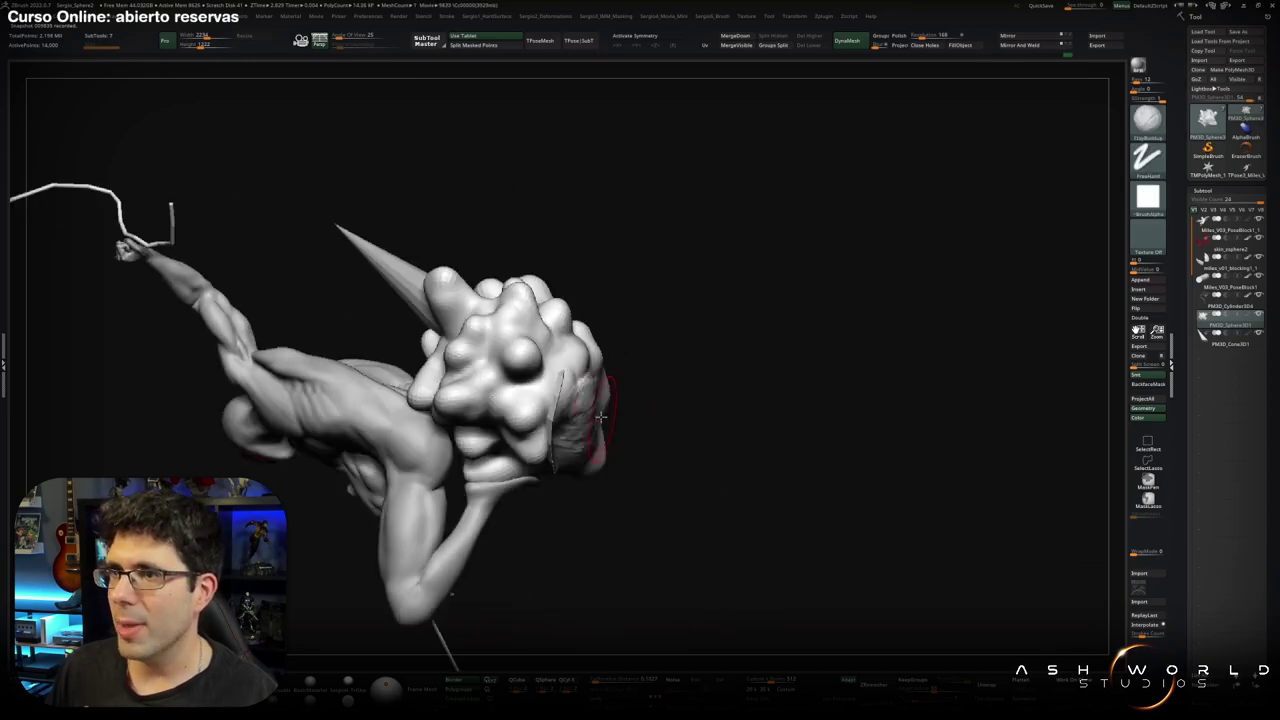
mouse_move(604, 445)
right_down()
mouse_move(505, 430)
mouse_move(490, 444)
right_up()
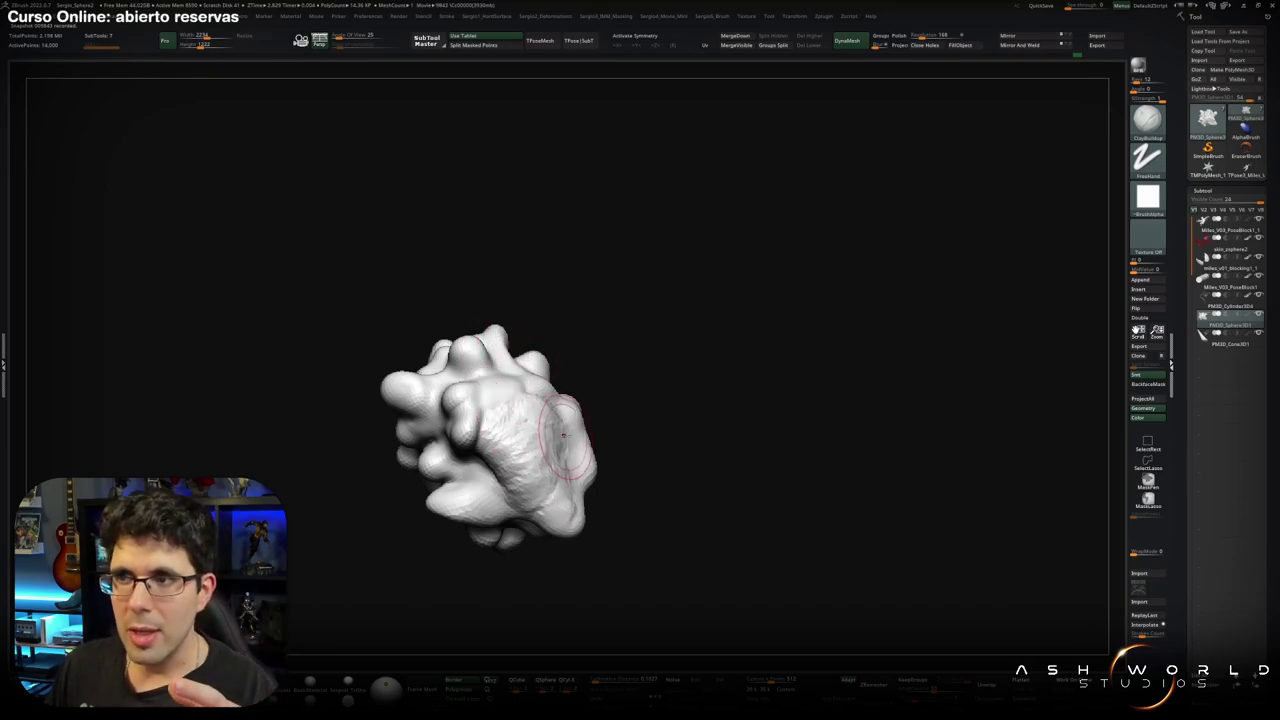
Add stroke marks to the front of the rock base.
right_drag(563, 435, 548, 433)
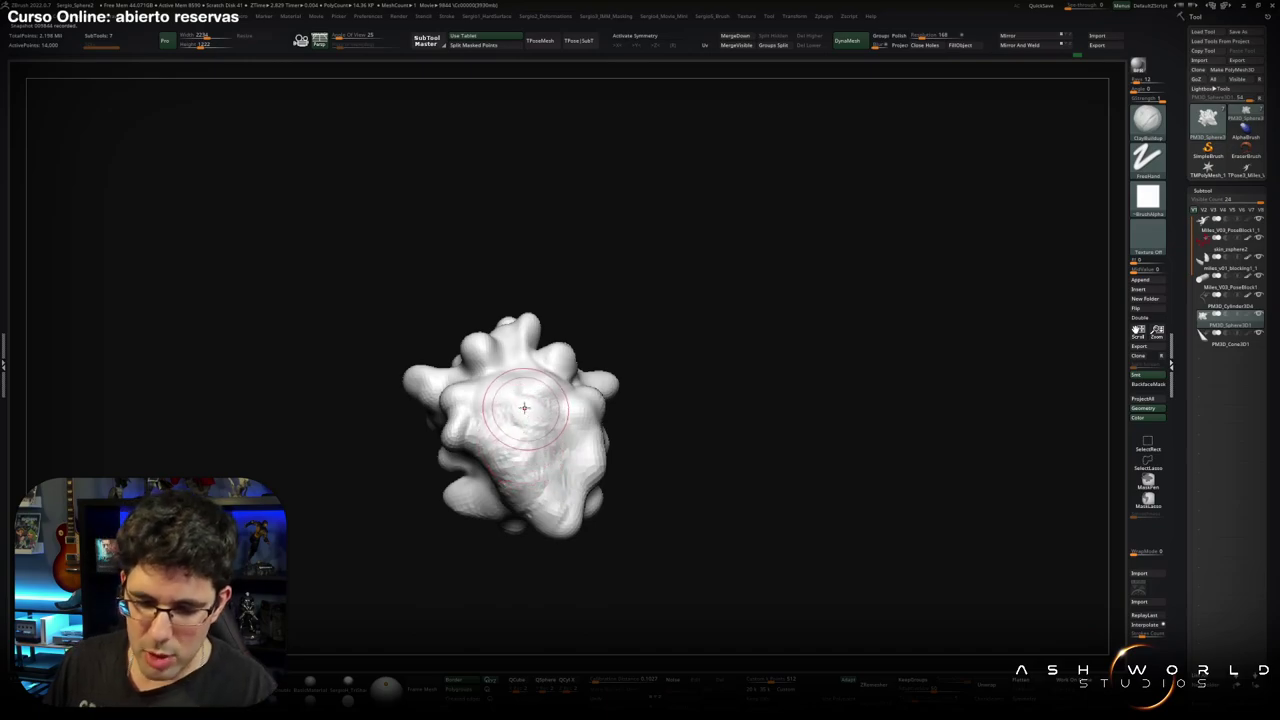
right_drag(524, 407, 540, 412)
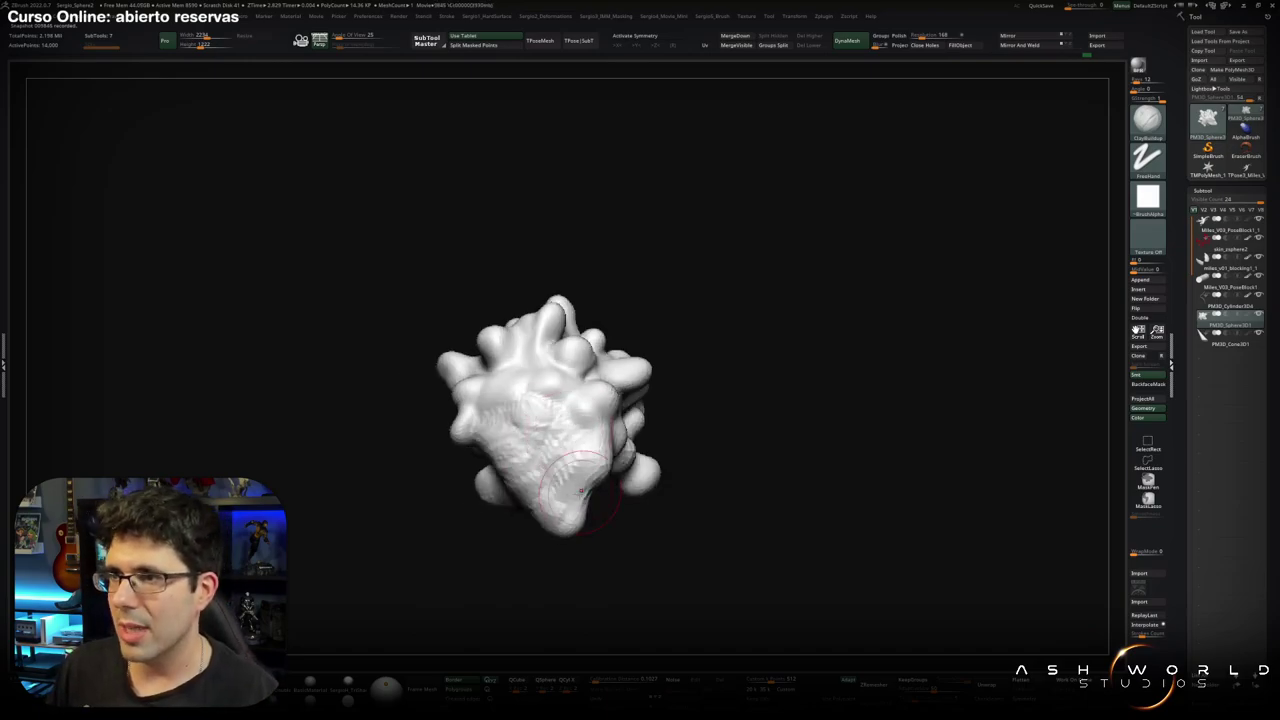
mouse_move(556, 388)
mouse_down()
mouse_move(596, 452)
mouse_move(538, 444)
mouse_up()
right_drag(538, 446, 531, 463)
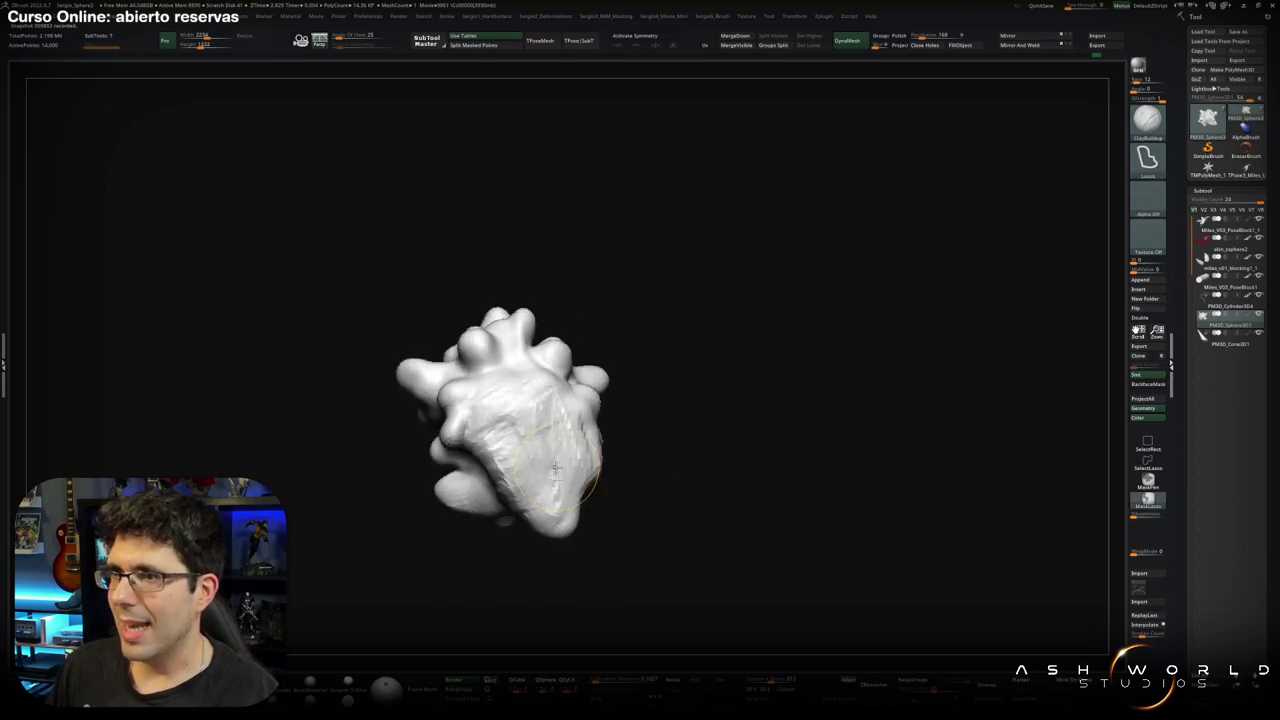
Flatten the base's front lobes with TrimDynamic and show the figure alongside it.
key(b)
key(t)
key(d)
mouse_move(510, 458)
mouse_down()
mouse_move(470, 428)
mouse_move(540, 406)
mouse_move(528, 500)
mouse_move(546, 448)
mouse_move(525, 515)
mouse_up()
drag(465, 430, 516, 395)
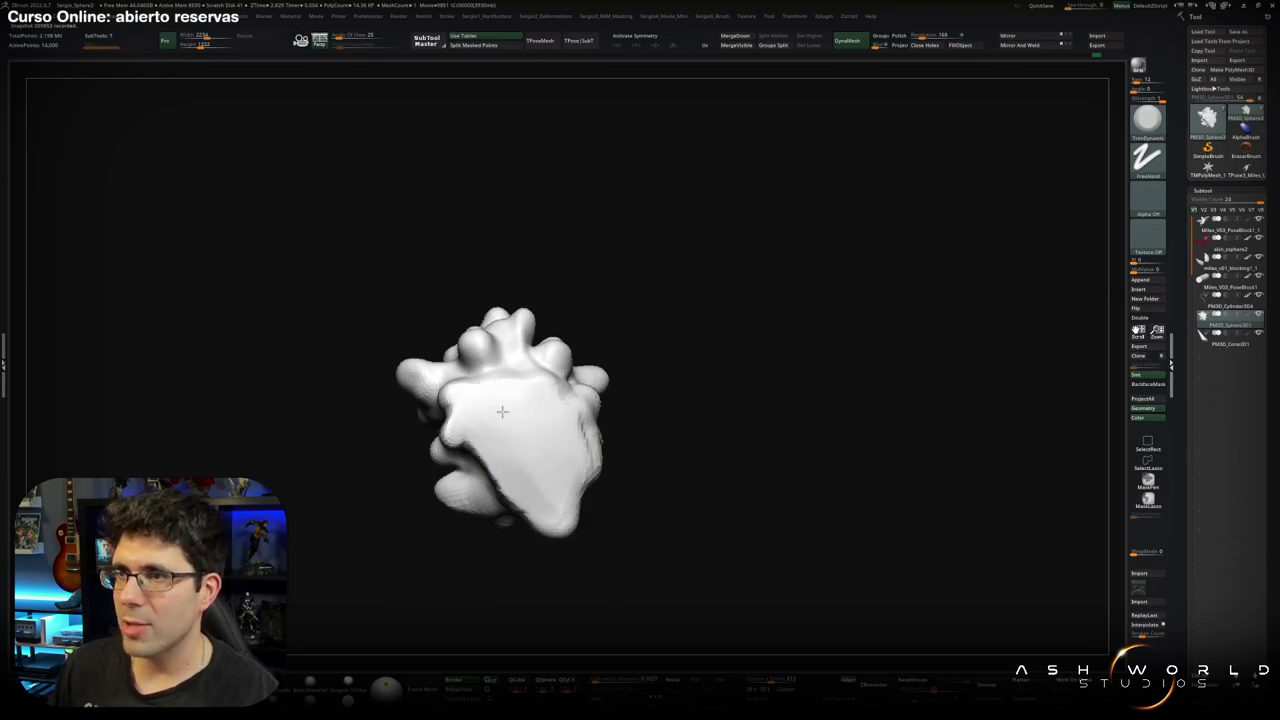
drag(549, 480, 514, 366)
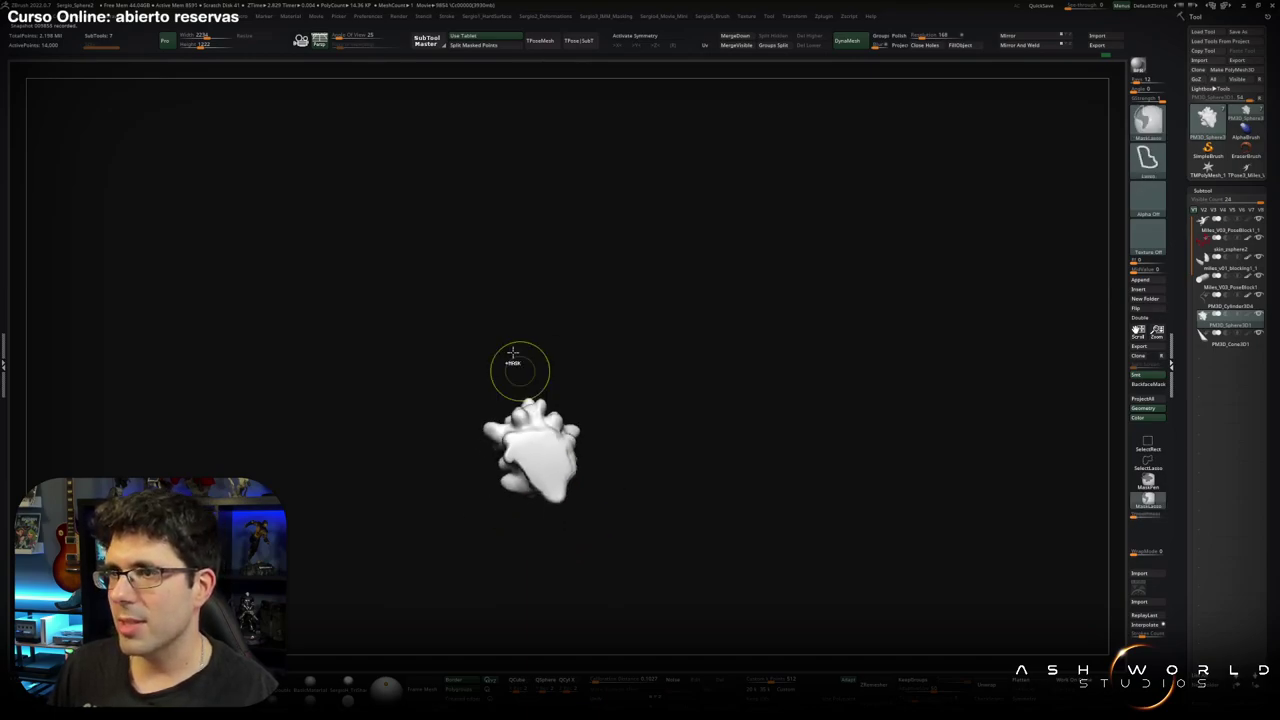
mouse_move(552, 486)
mouse_down()
mouse_move(598, 428)
mouse_move(600, 520)
mouse_up()
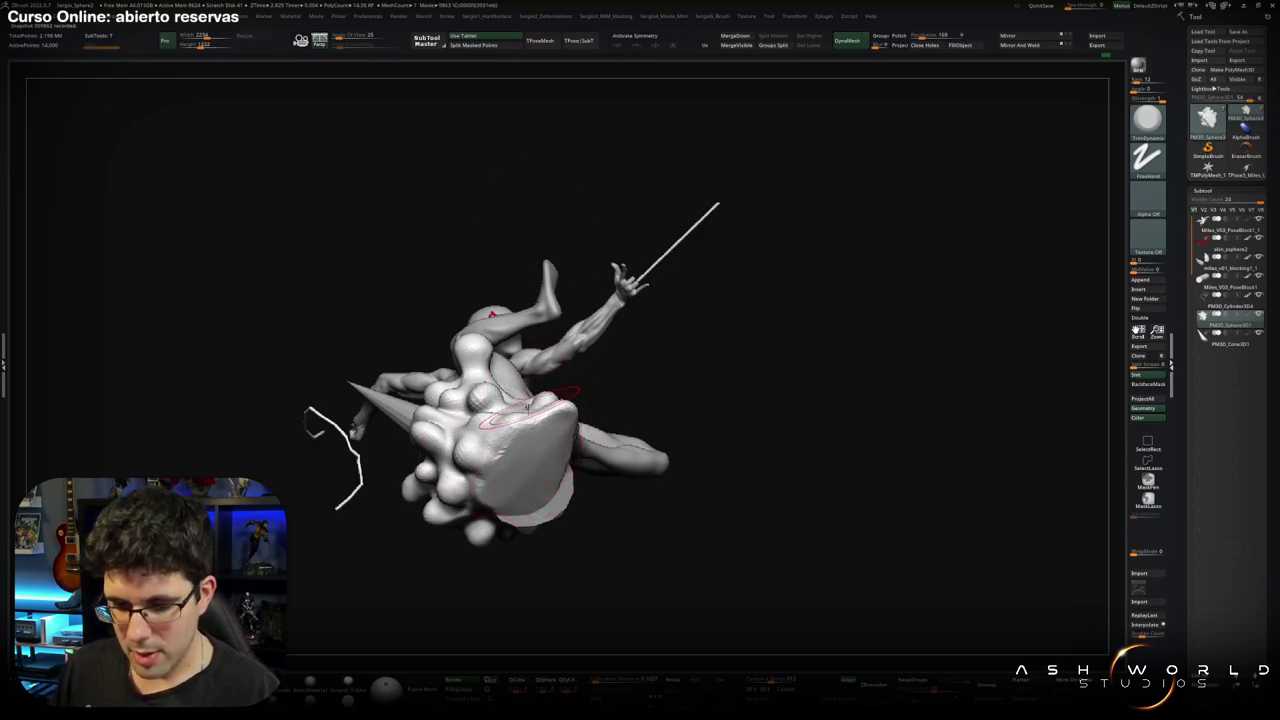
mouse_move(527, 407)
mouse_down()
mouse_move(530, 440)
mouse_move(555, 428)
mouse_up()
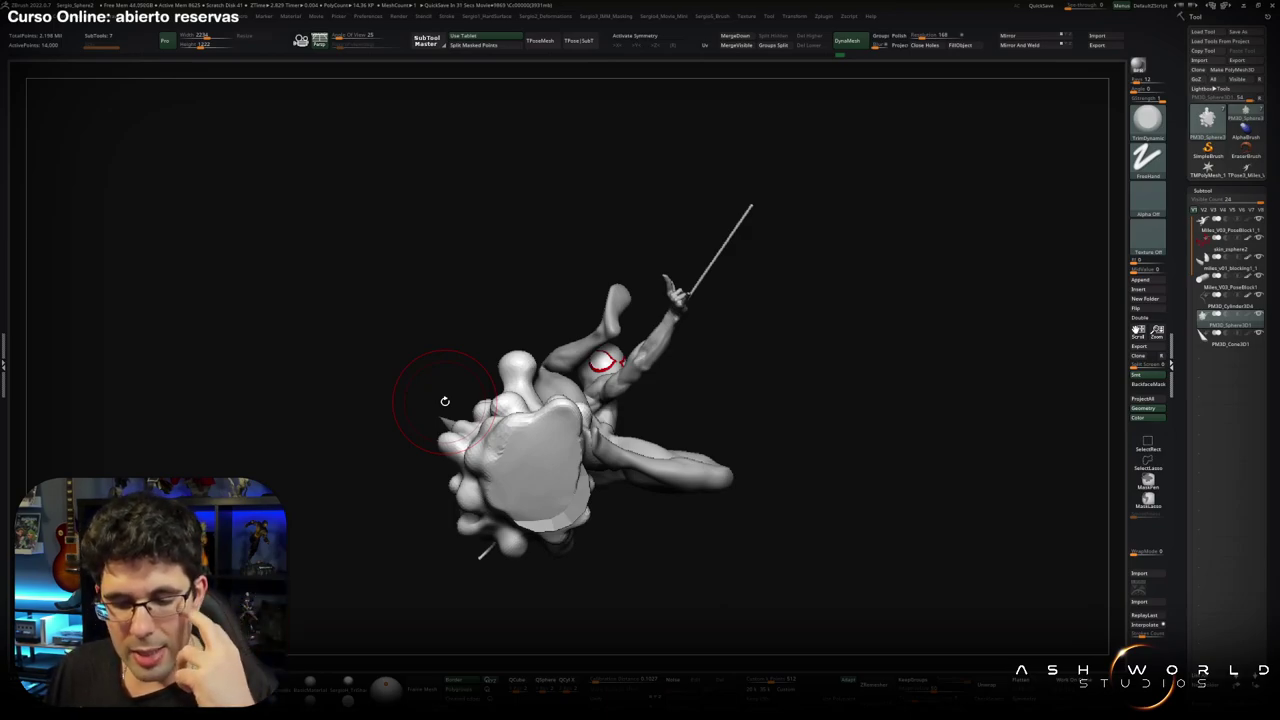
drag(445, 401, 837, 423)
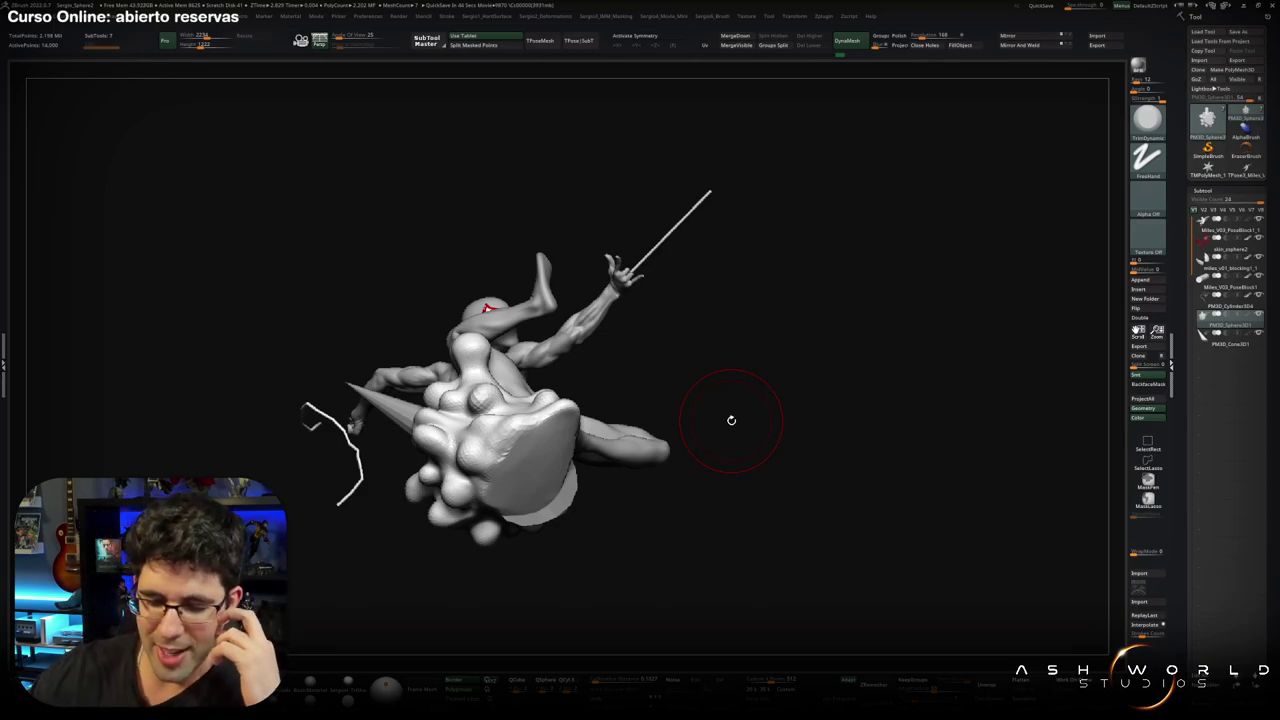
mouse_move(711, 274)
mouse_down()
mouse_move(490, 514)
mouse_move(515, 488)
mouse_move(439, 482)
mouse_move(529, 461)
mouse_up()
key(b)
key(m)
key(v)
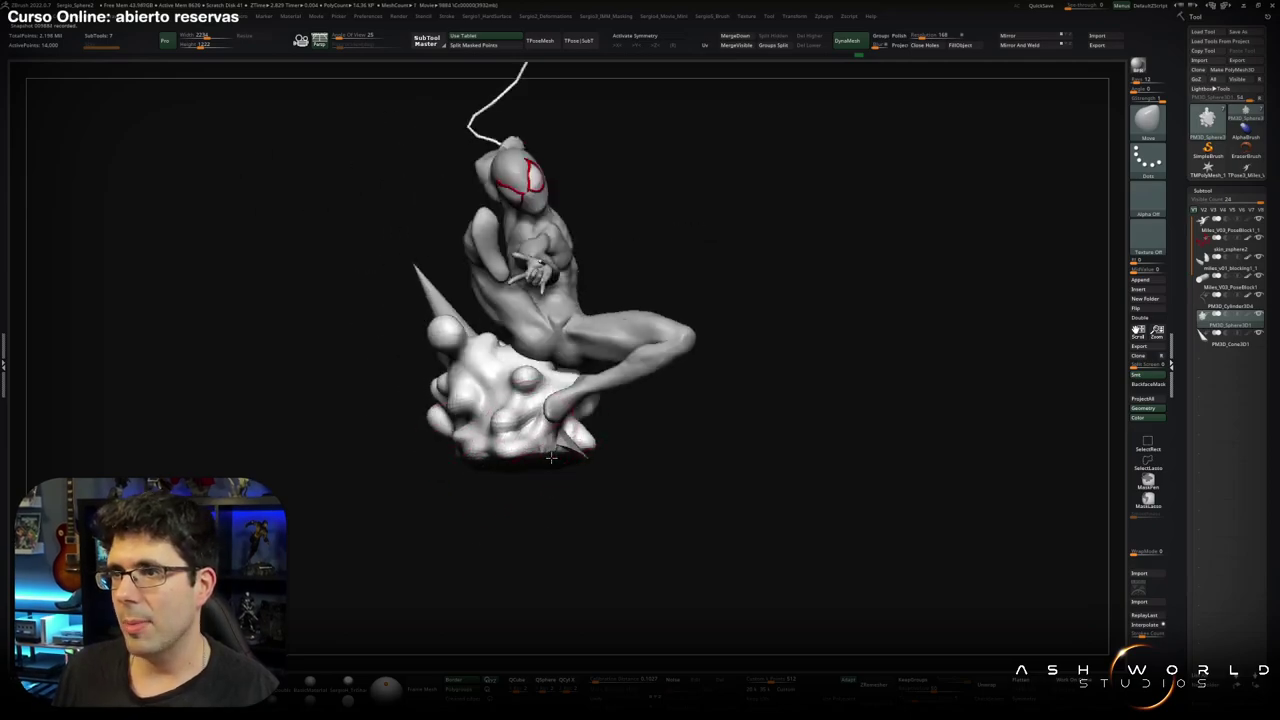
mouse_move(551, 457)
mouse_down()
mouse_move(520, 463)
mouse_move(548, 461)
mouse_move(545, 540)
mouse_up()
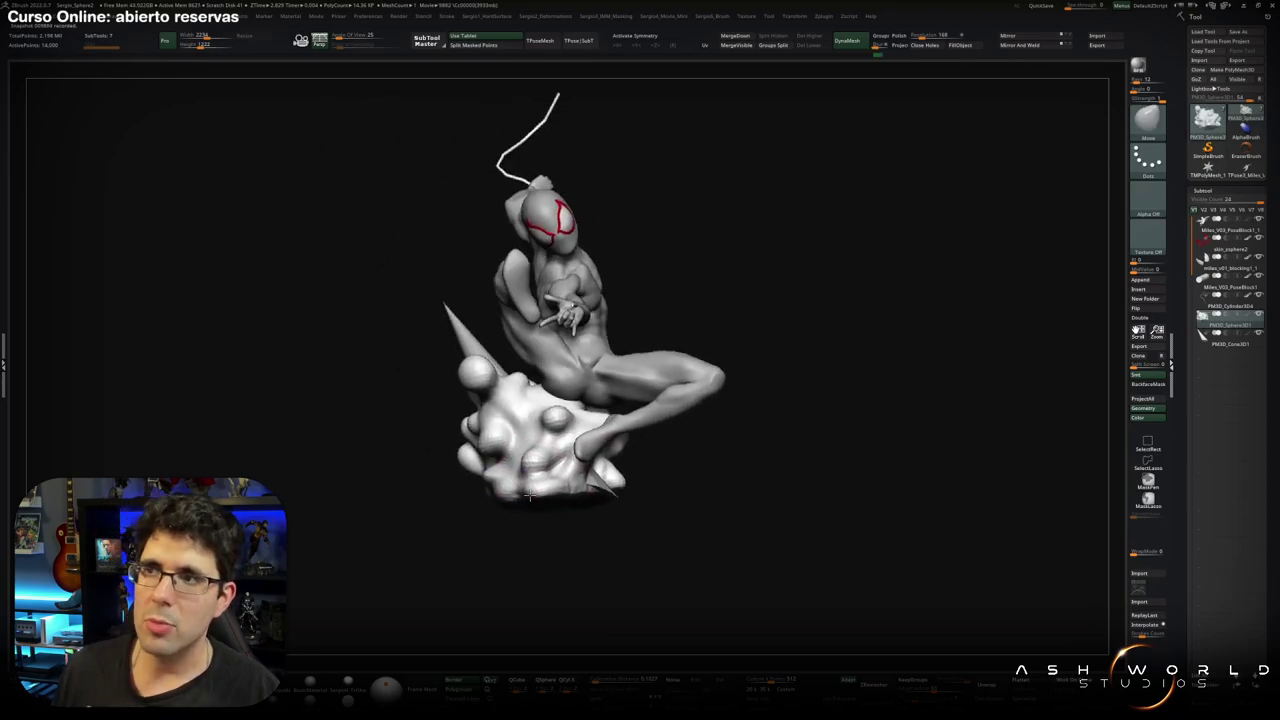
drag(505, 461, 513, 456)
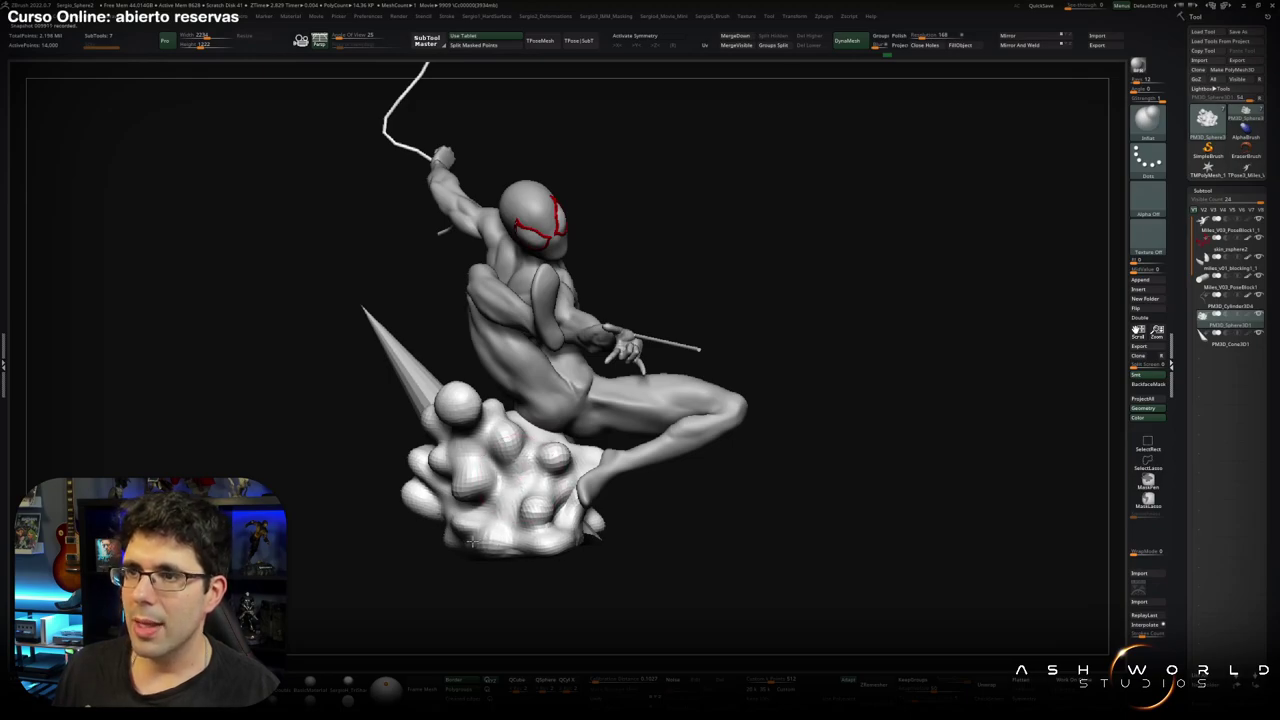
right_drag(455, 520, 490, 428)
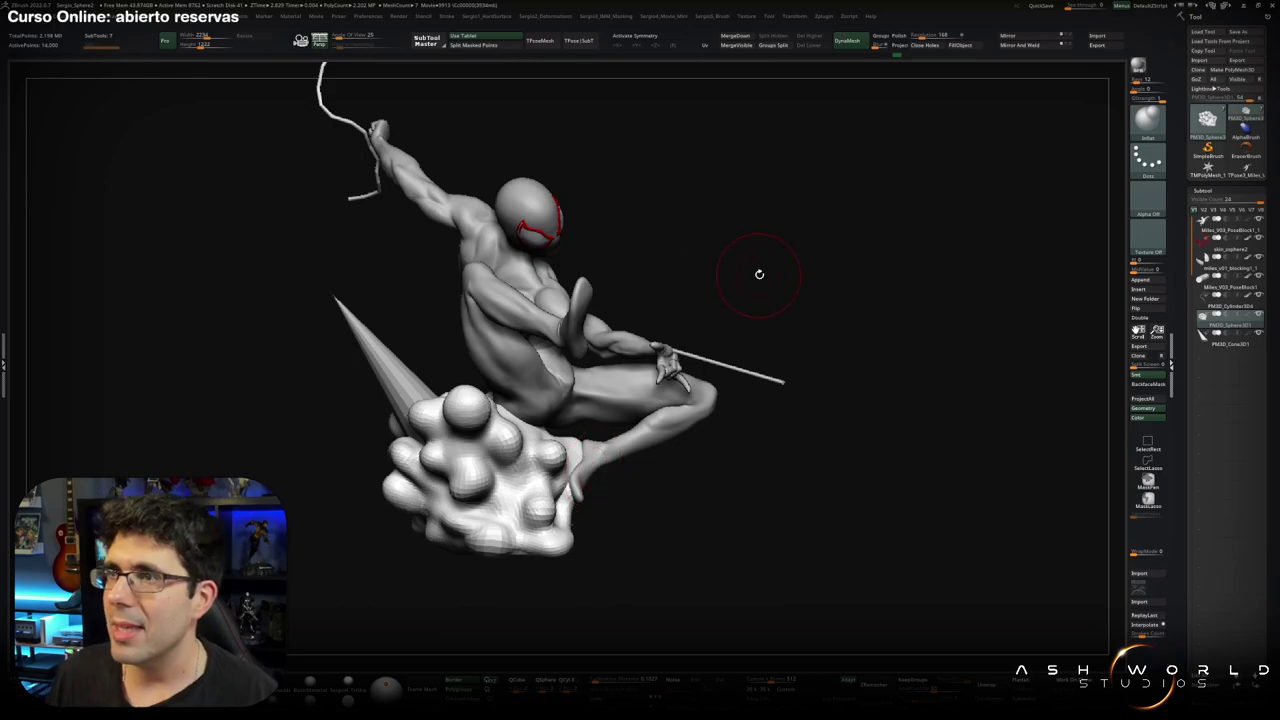
mouse_move(759, 273)
mouse_down()
mouse_move(628, 300)
mouse_move(557, 391)
mouse_up()
key(f)
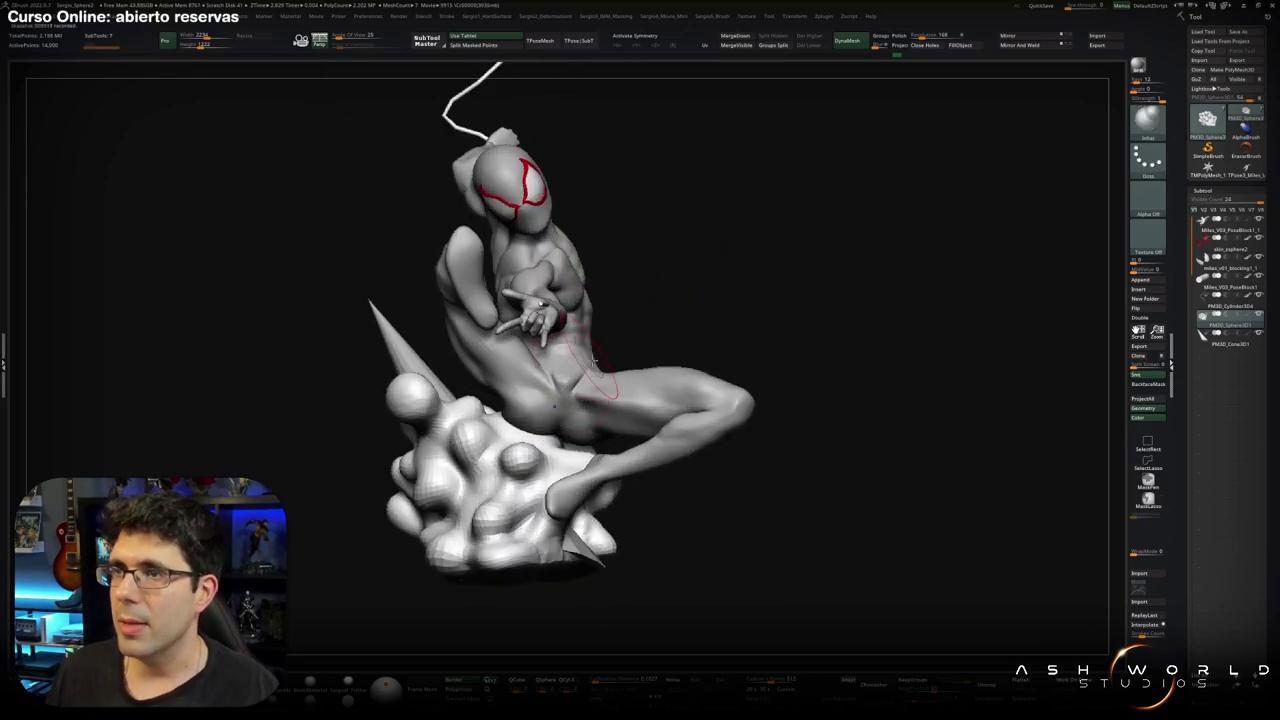
right_drag(595, 362, 518, 470)
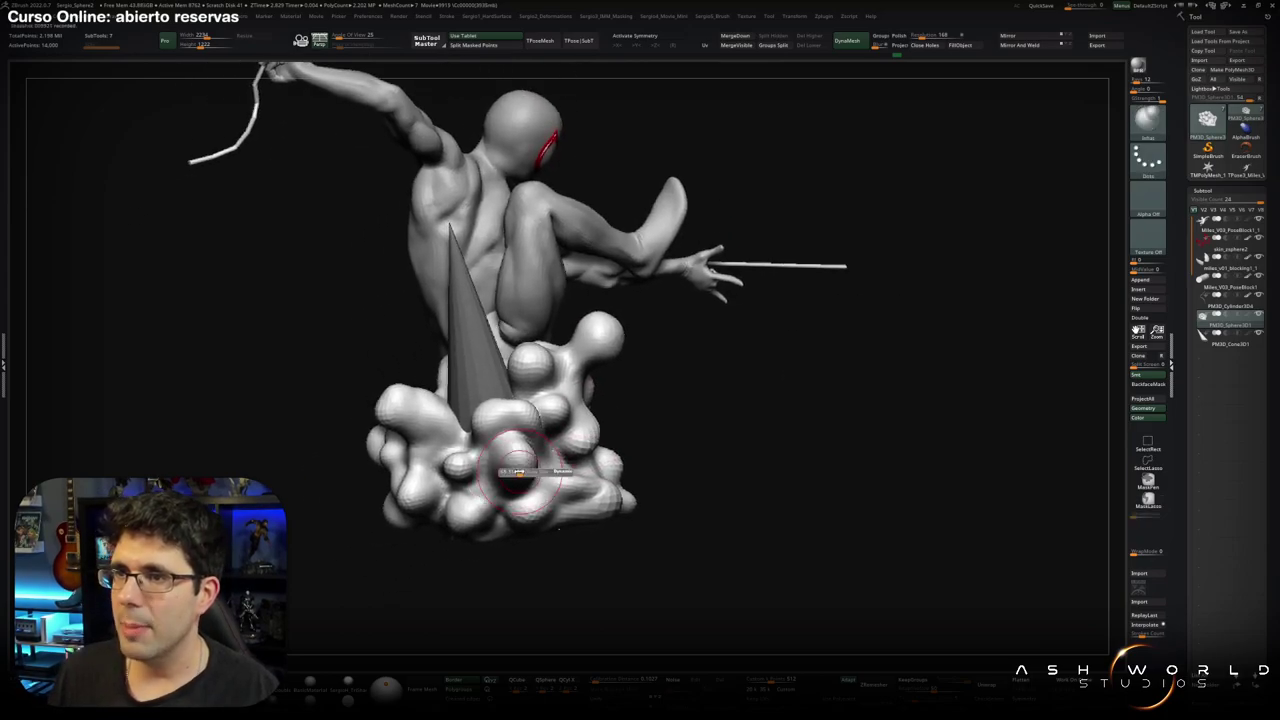
mouse_move(517, 470)
right_down()
mouse_move(513, 483)
mouse_move(514, 457)
right_up()
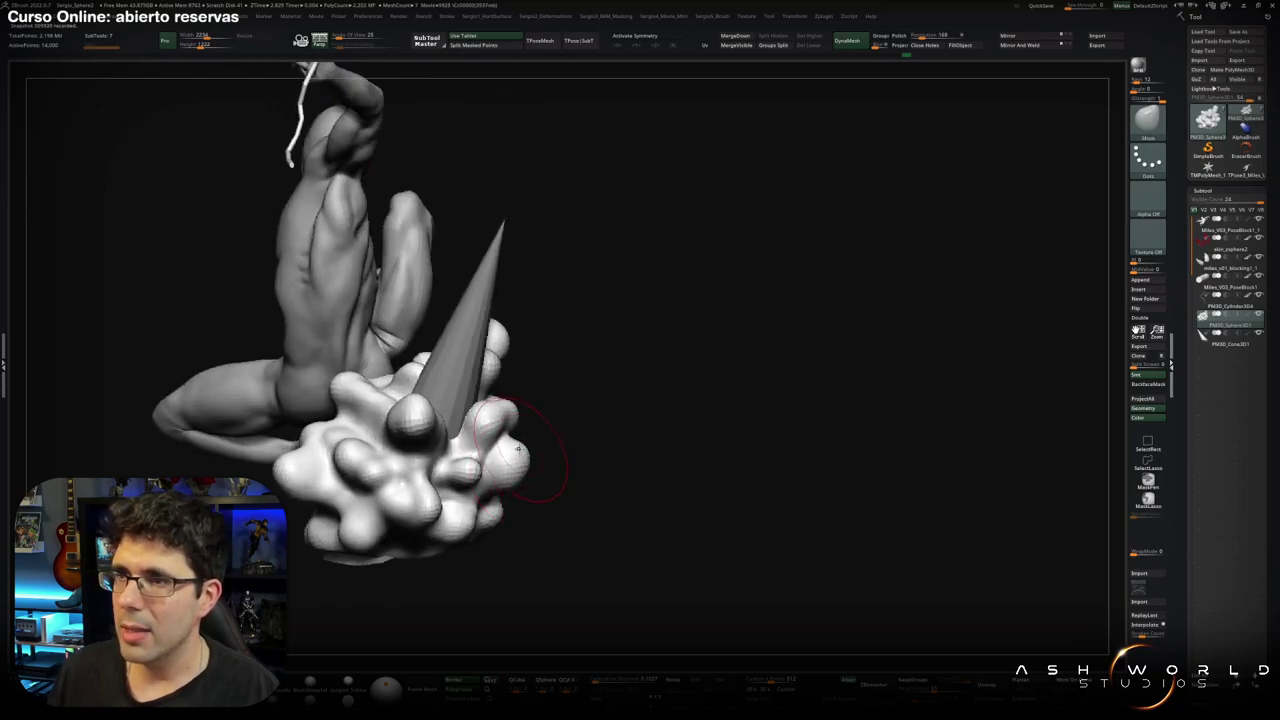
key(s)
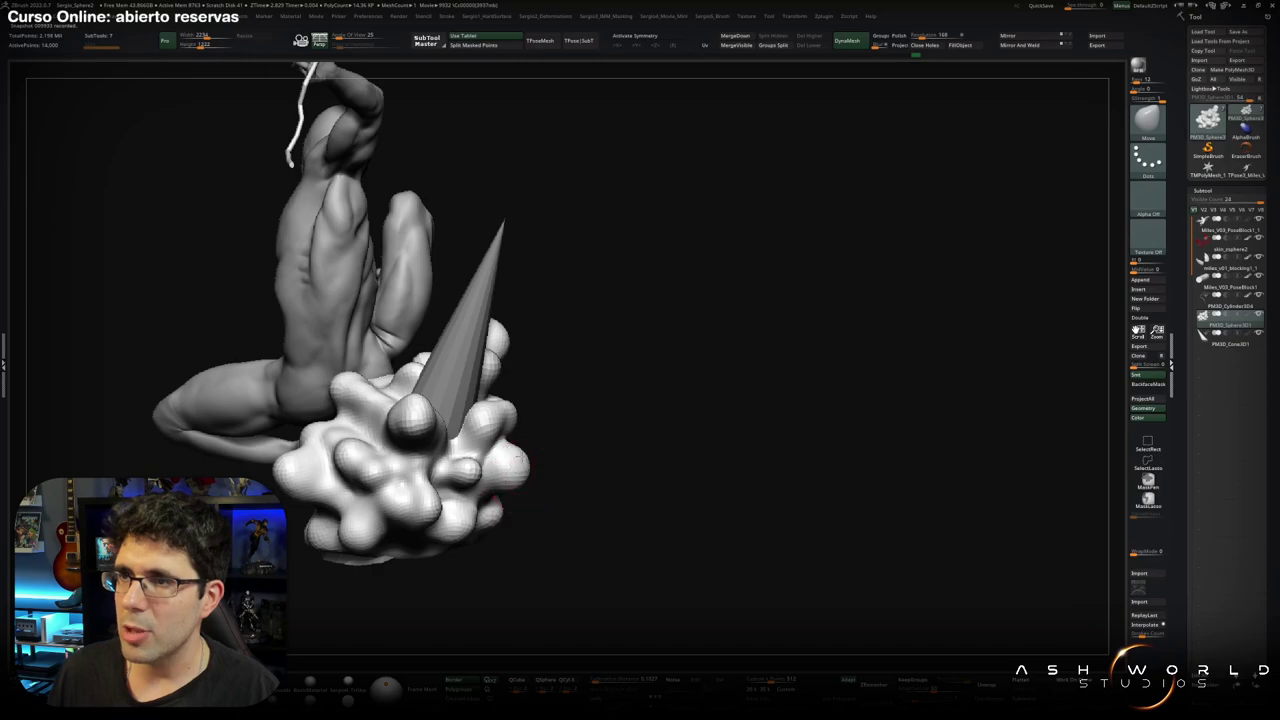
right_drag(518, 472, 465, 553)
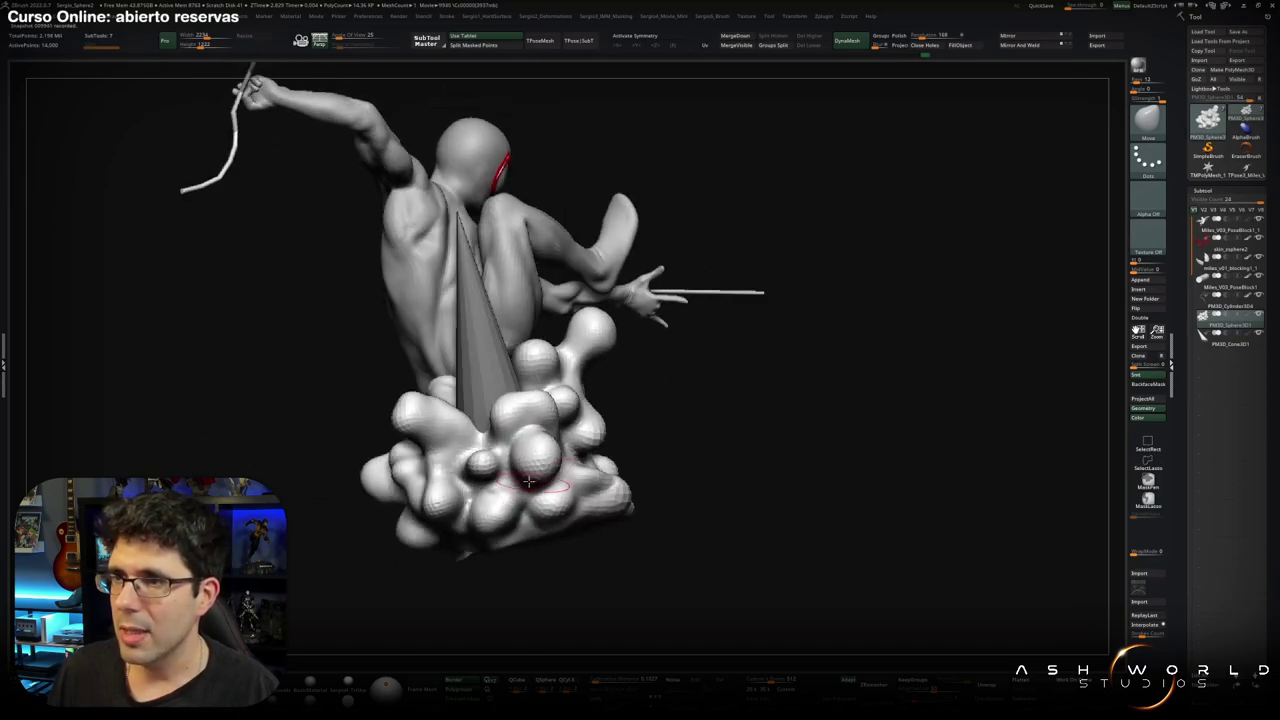
right_drag(529, 482, 485, 470)
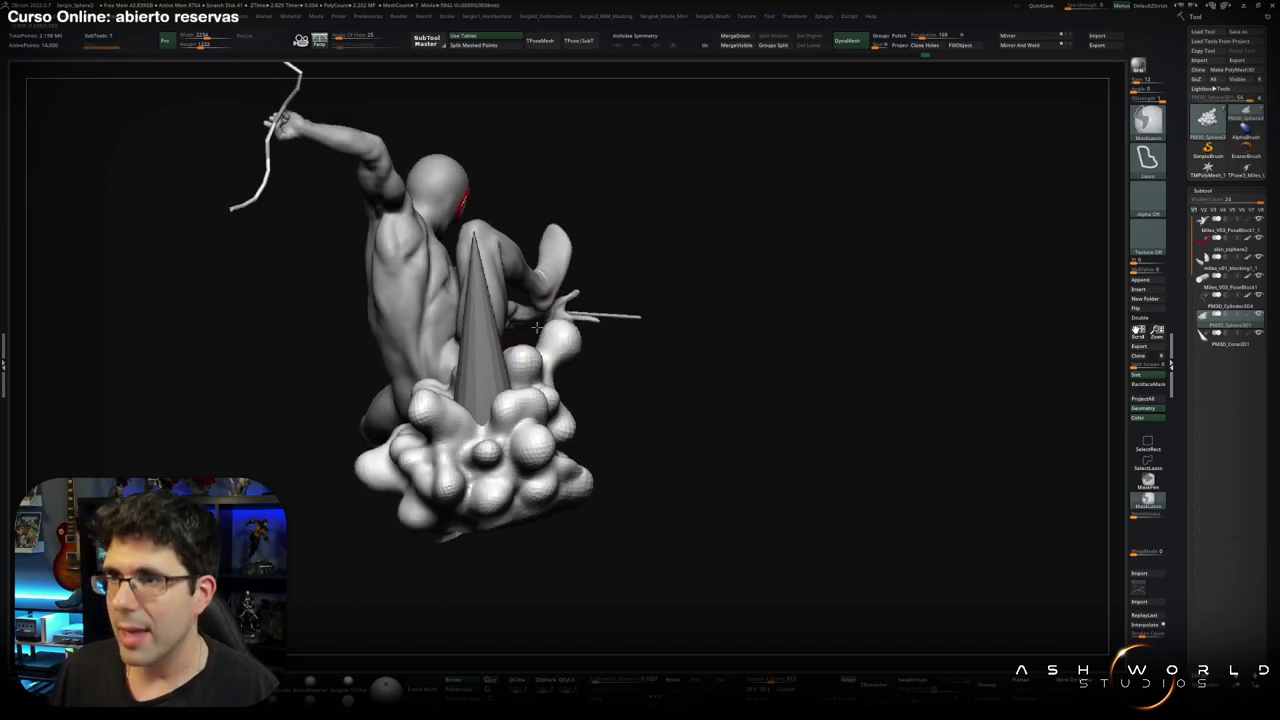
right_drag(538, 322, 458, 462)
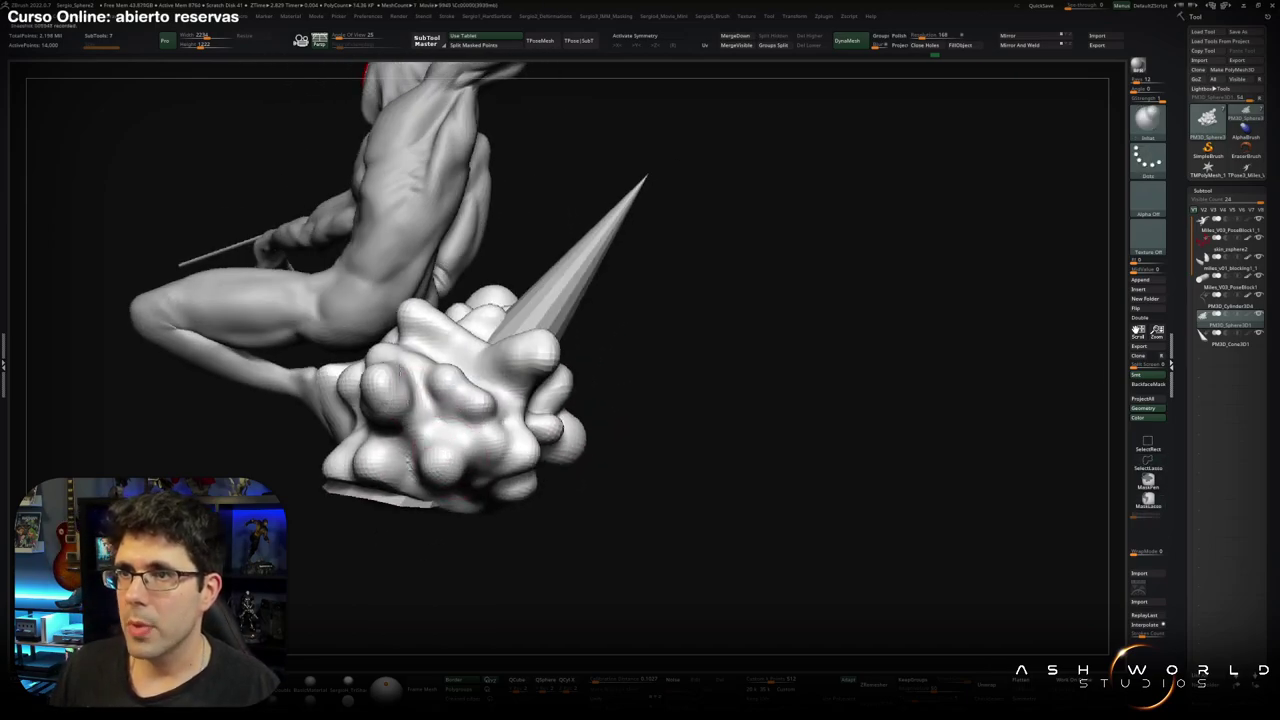
right_drag(405, 392, 438, 393)
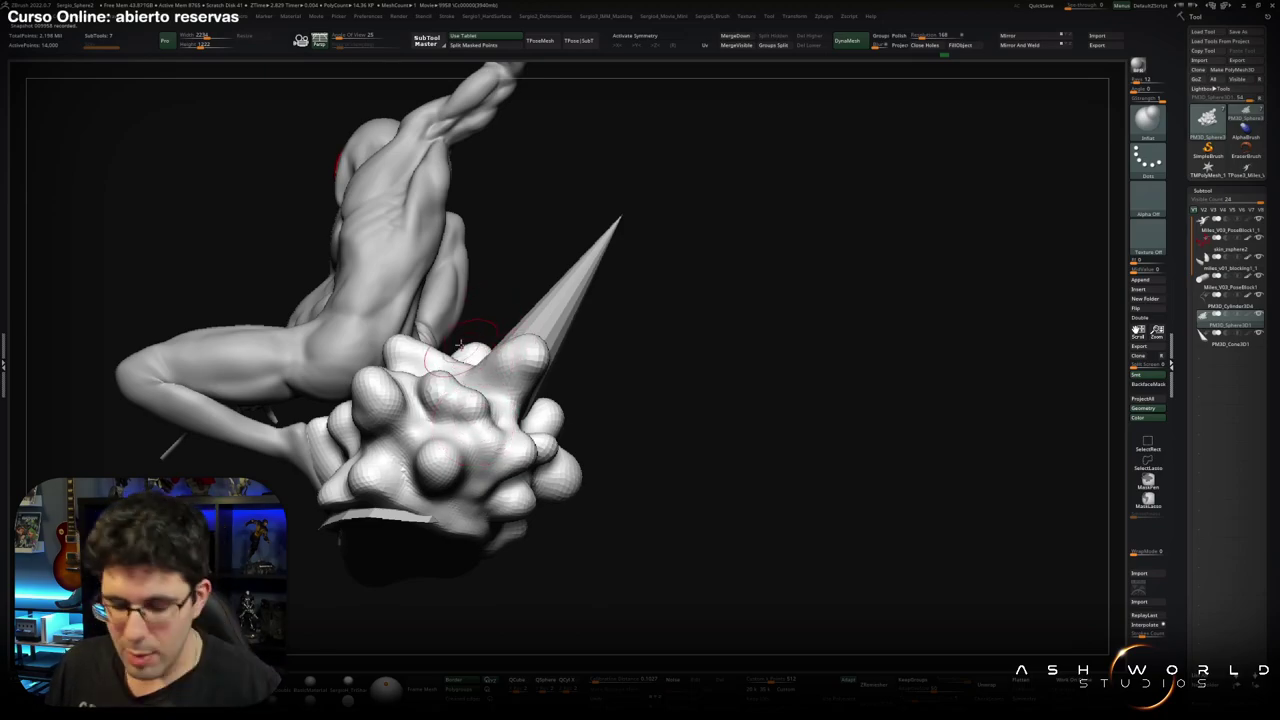
mouse_move(470, 362)
right_down()
mouse_move(508, 420)
mouse_move(525, 395)
mouse_move(539, 426)
mouse_move(516, 478)
right_up()
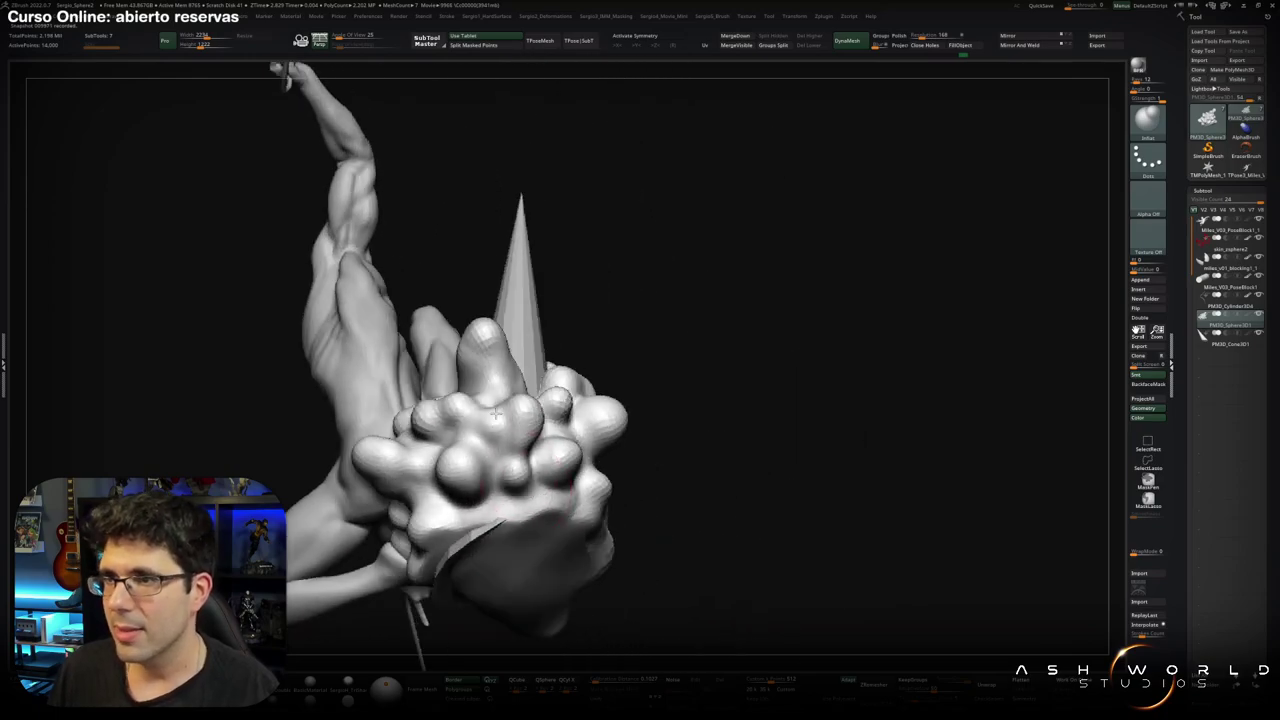
right_drag(505, 425, 521, 440)
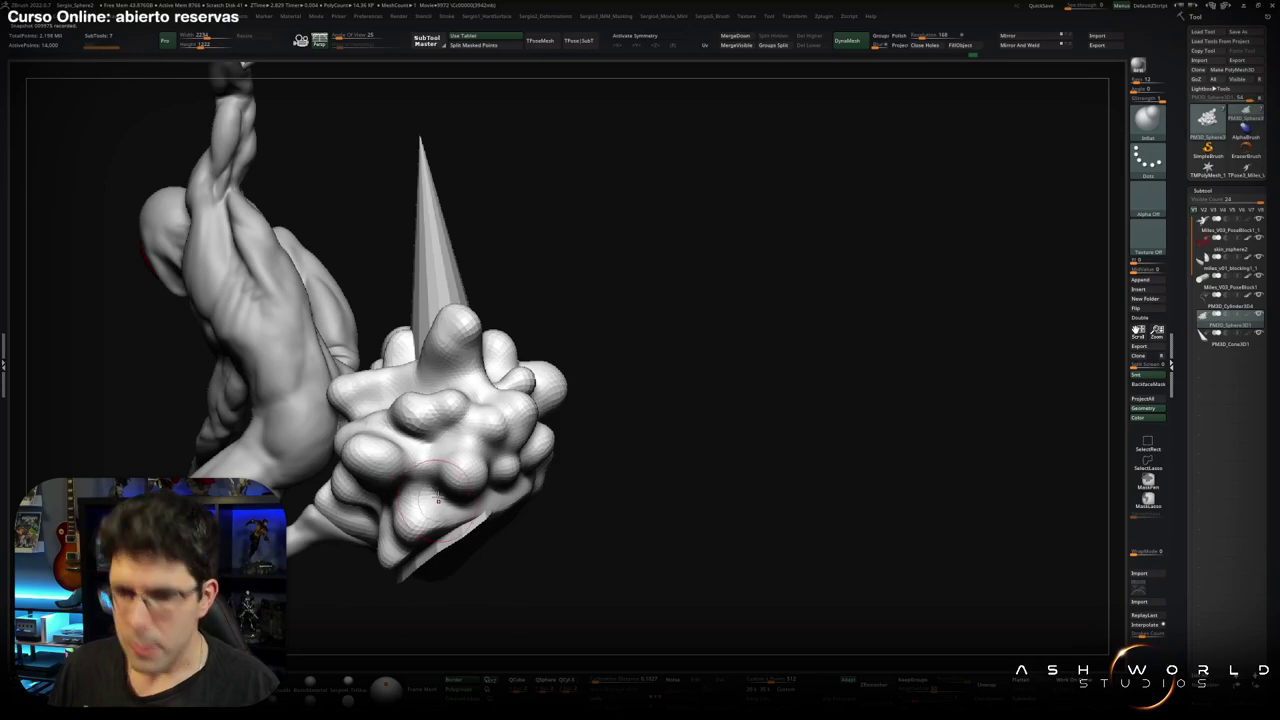
right_drag(437, 499, 466, 489)
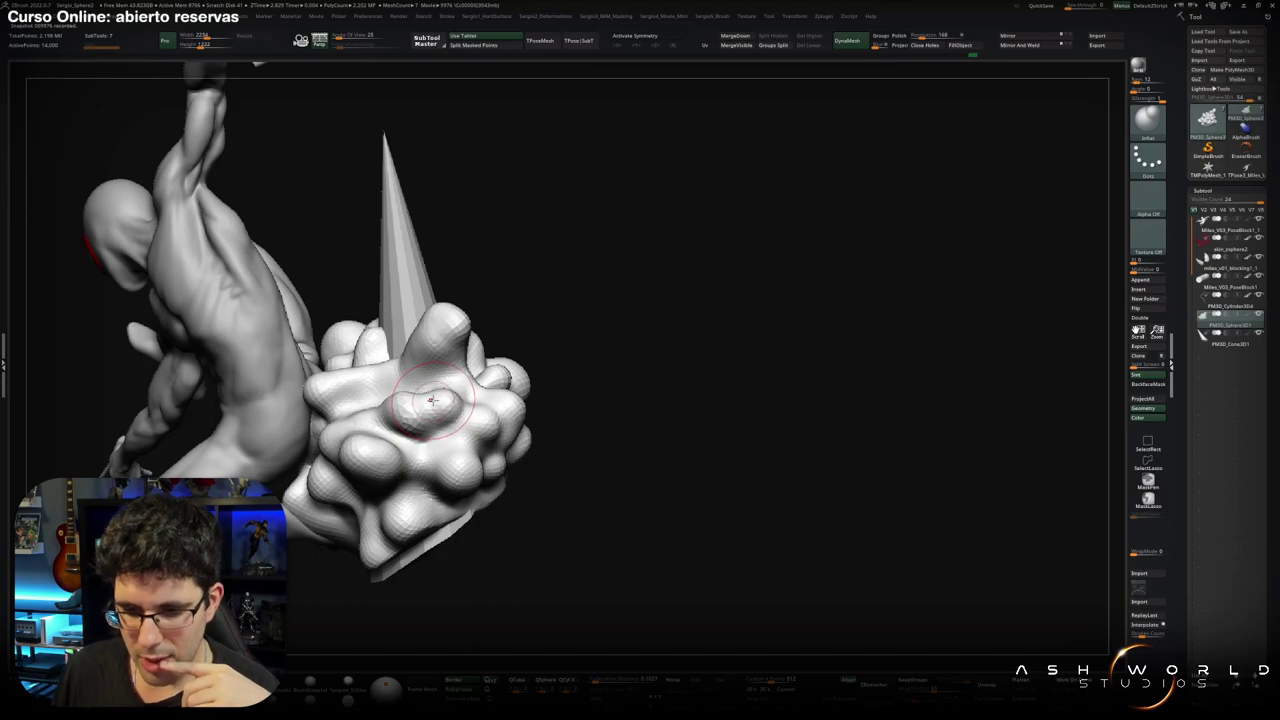
mouse_move(432, 400)
right_down()
mouse_move(434, 437)
mouse_move(640, 360)
right_up()
key(f)
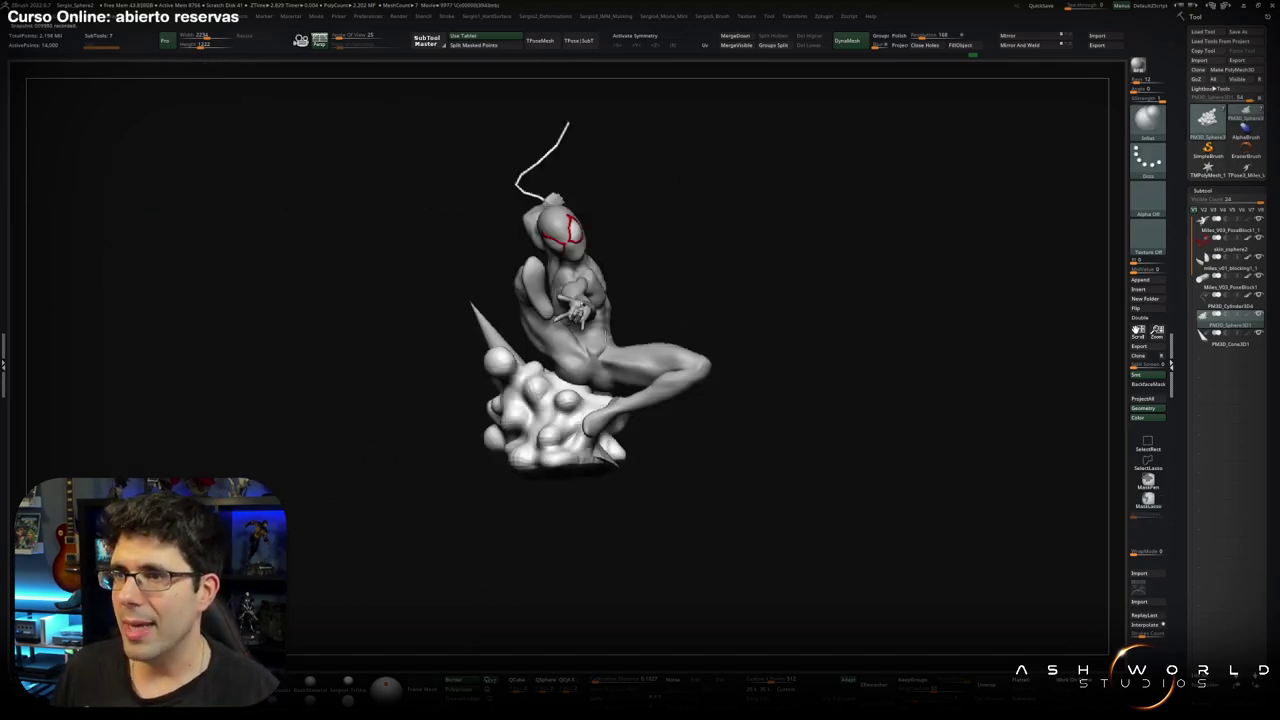
Zoom in and solo the blob base subtool so it shows on its own.
mouse_move(600, 400)
ctrl+right_down()
mouse_move(600, 355)
mouse_move(620, 430)
mouse_move(670, 448)
ctrl+right_up()
ctrl+shift+click(620, 520)
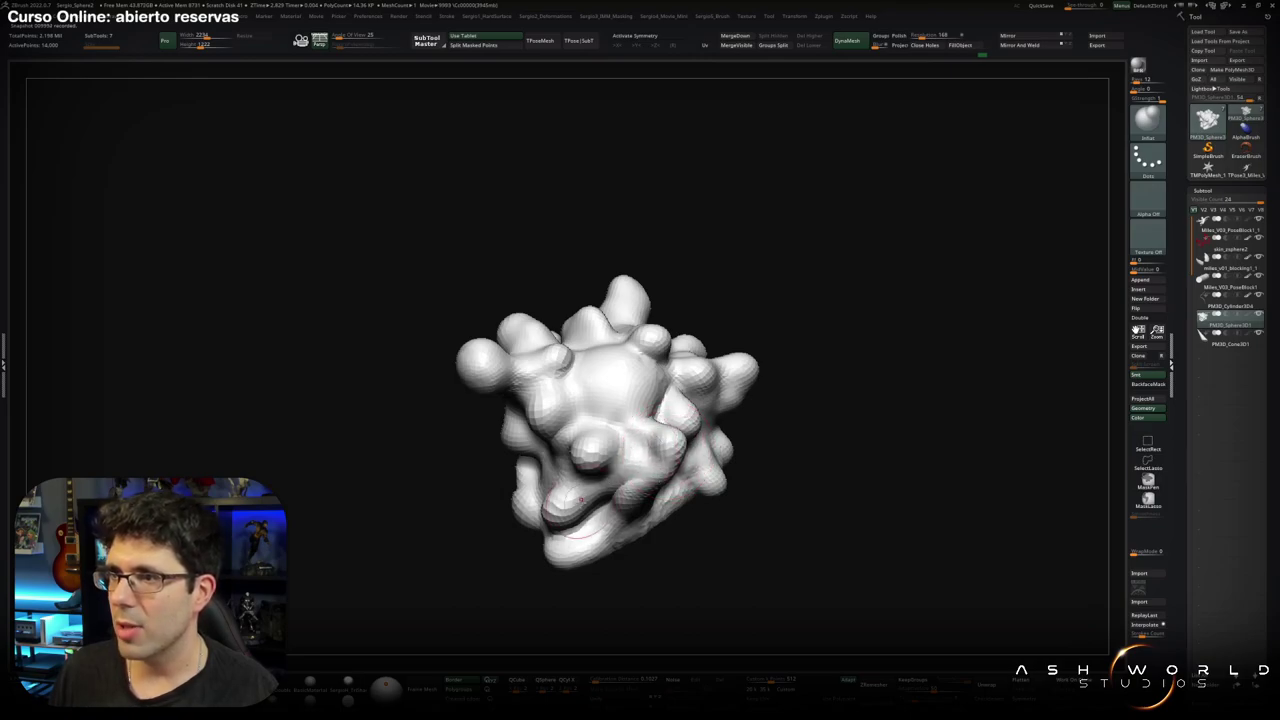
right_drag(578, 500, 538, 528)
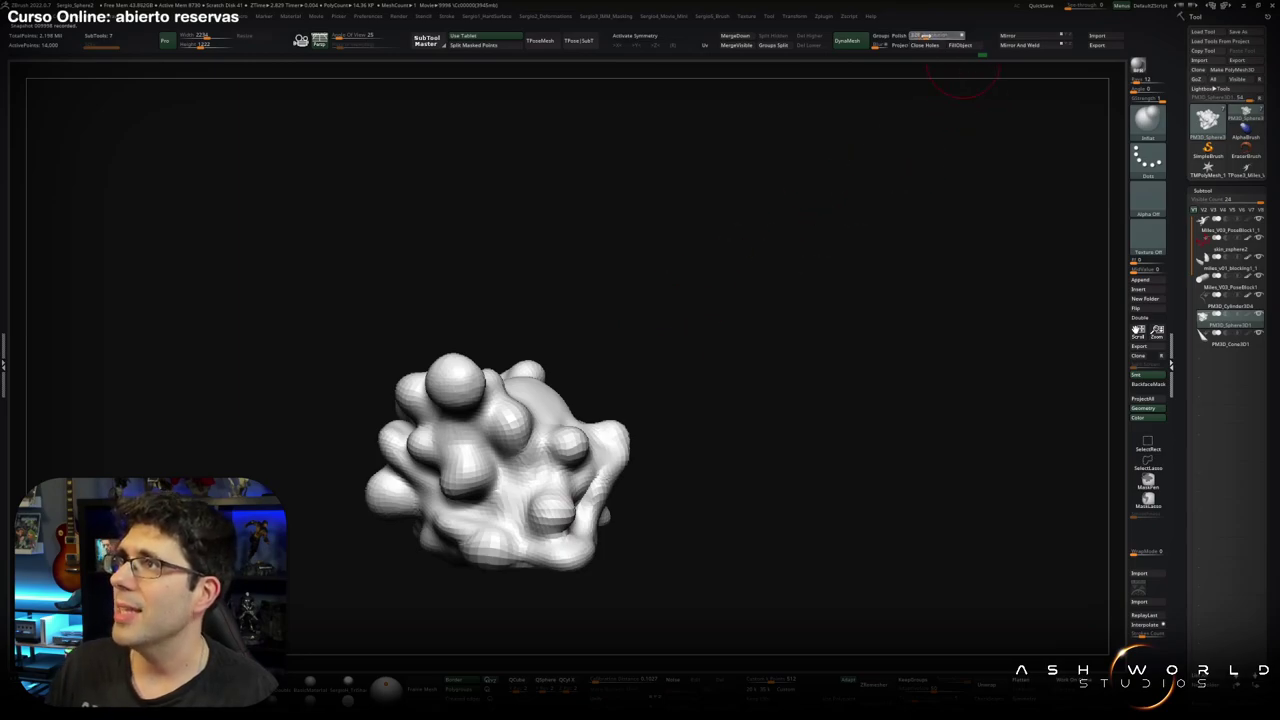
Smooth the bumps in the centre of the blob with Smooth Stronger, then turn Solo off.
key(shift)
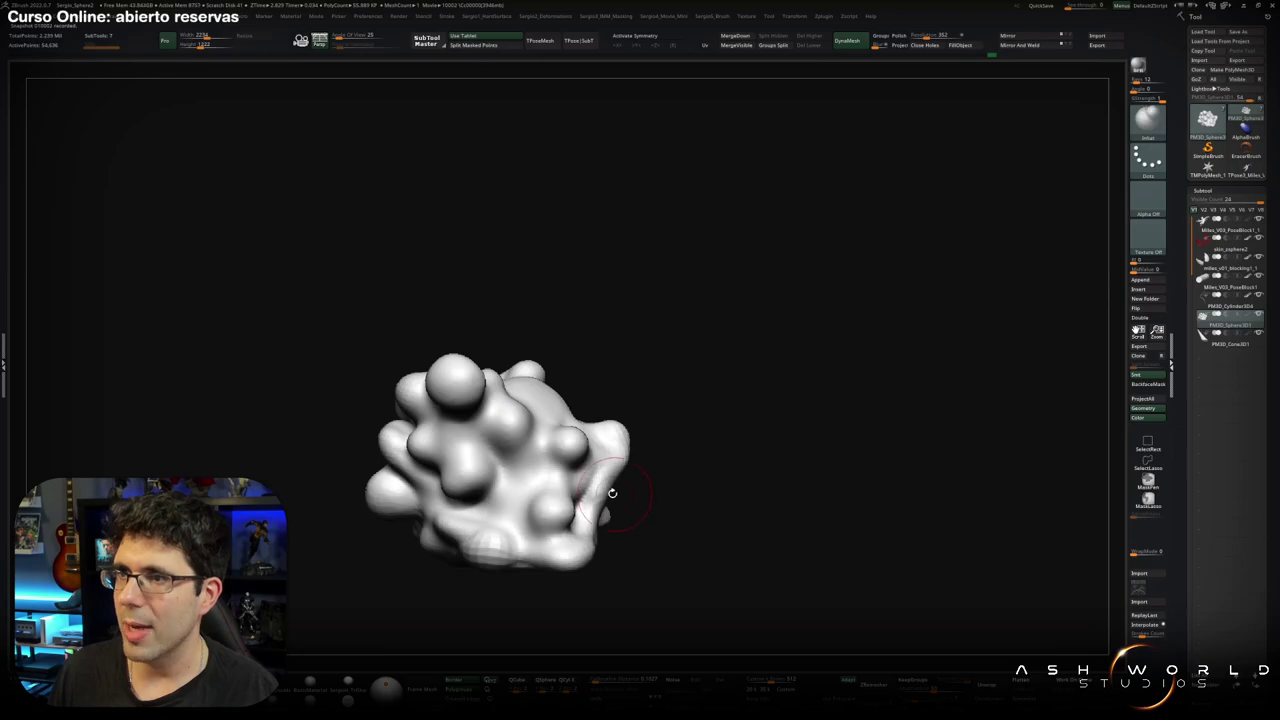
right_drag(598, 490, 620, 489)
mouse_move(606, 545)
right_down()
mouse_move(617, 437)
mouse_move(417, 408)
mouse_move(488, 441)
mouse_move(600, 432)
right_up()
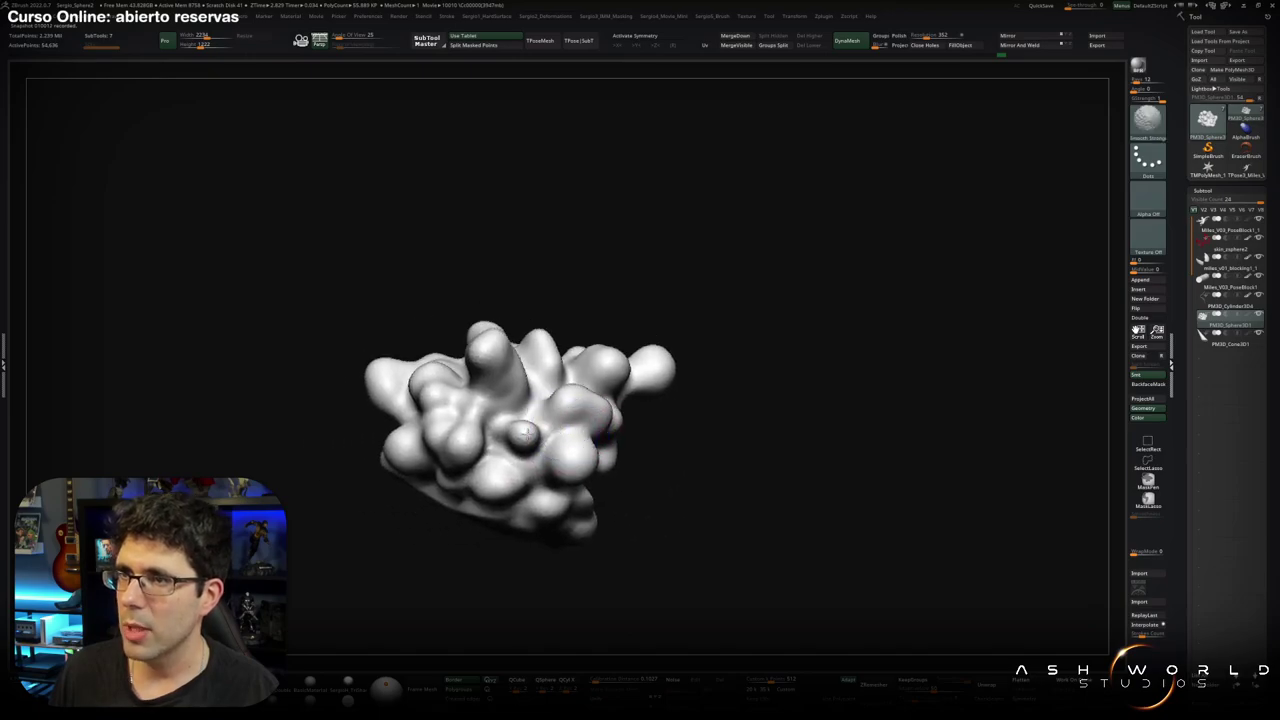
right_drag(559, 516, 607, 491)
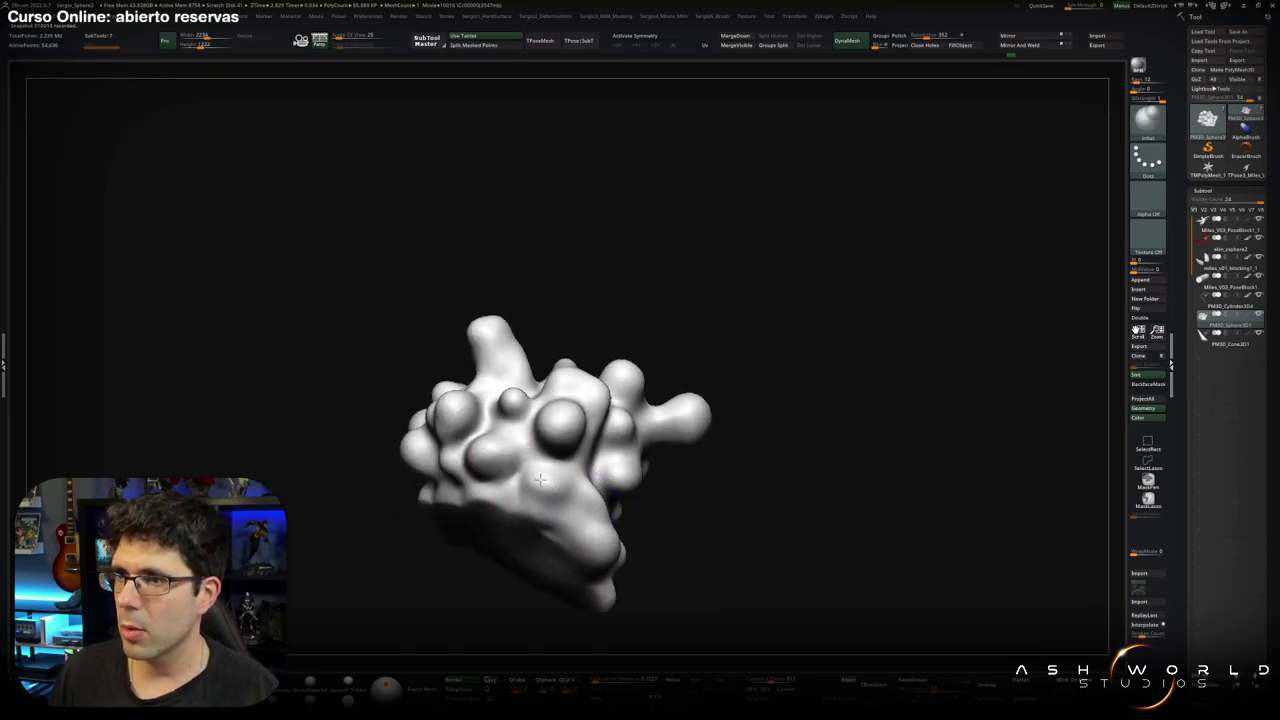
shift+drag(607, 491, 553, 492)
mouse_move(553, 430)
right_down()
mouse_move(500, 450)
mouse_move(547, 411)
mouse_move(580, 460)
mouse_move(560, 513)
mouse_move(601, 490)
right_up()
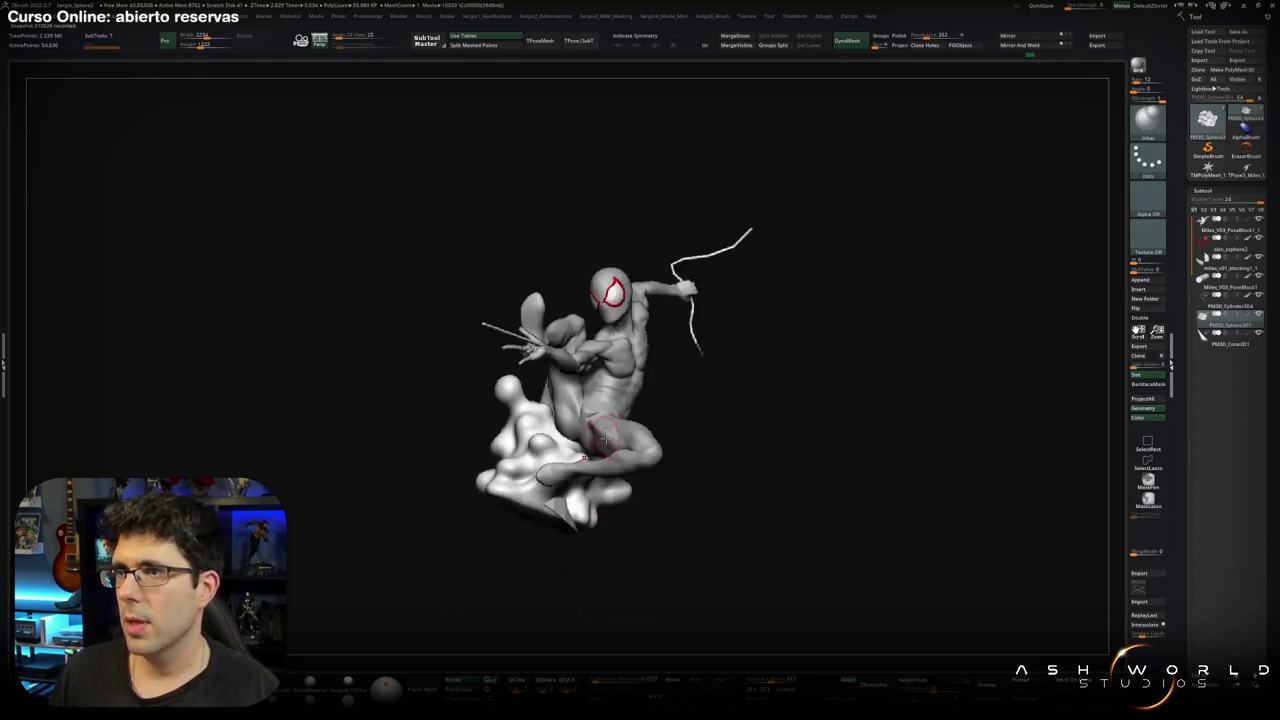
mouse_move(457, 386)
right_down()
mouse_move(611, 441)
mouse_move(577, 379)
right_up()
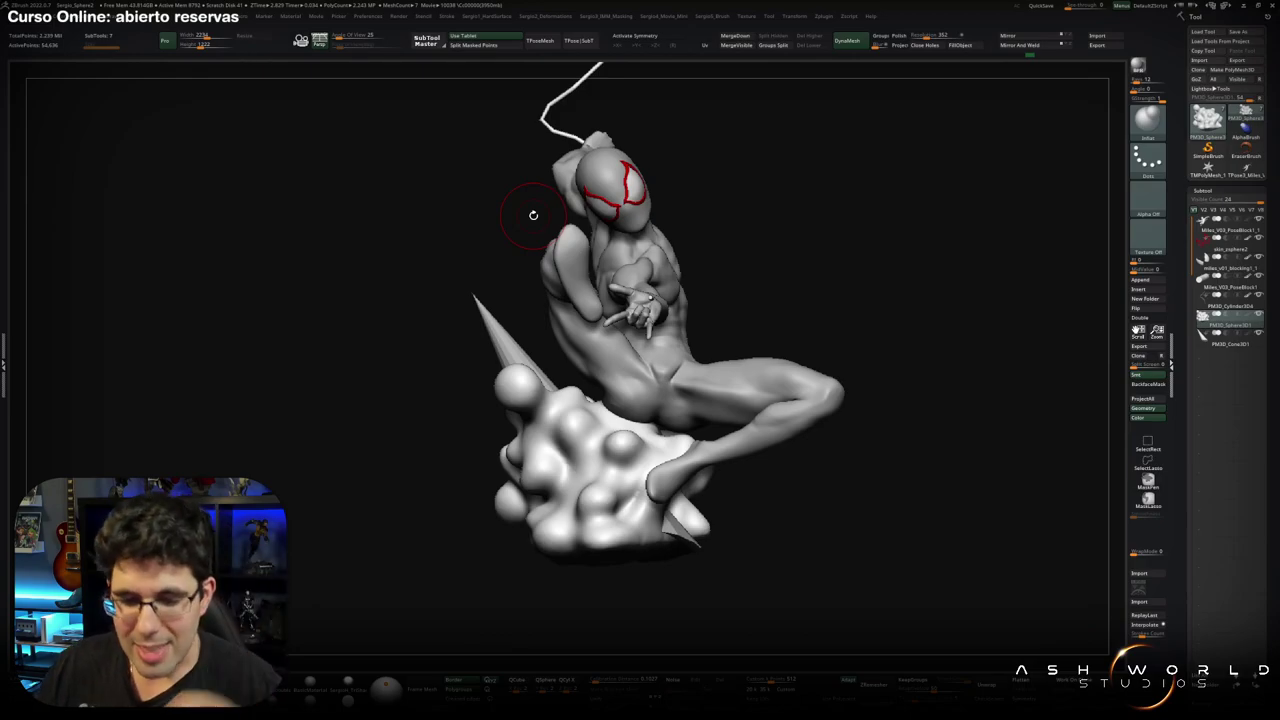
Lasso-hide the rest of the body to isolate the hip and thigh section.
mouse_move(806, 245)
mouse_down()
mouse_move(533, 373)
mouse_move(556, 326)
mouse_move(430, 298)
mouse_move(465, 295)
mouse_move(470, 392)
mouse_move(440, 380)
mouse_up()
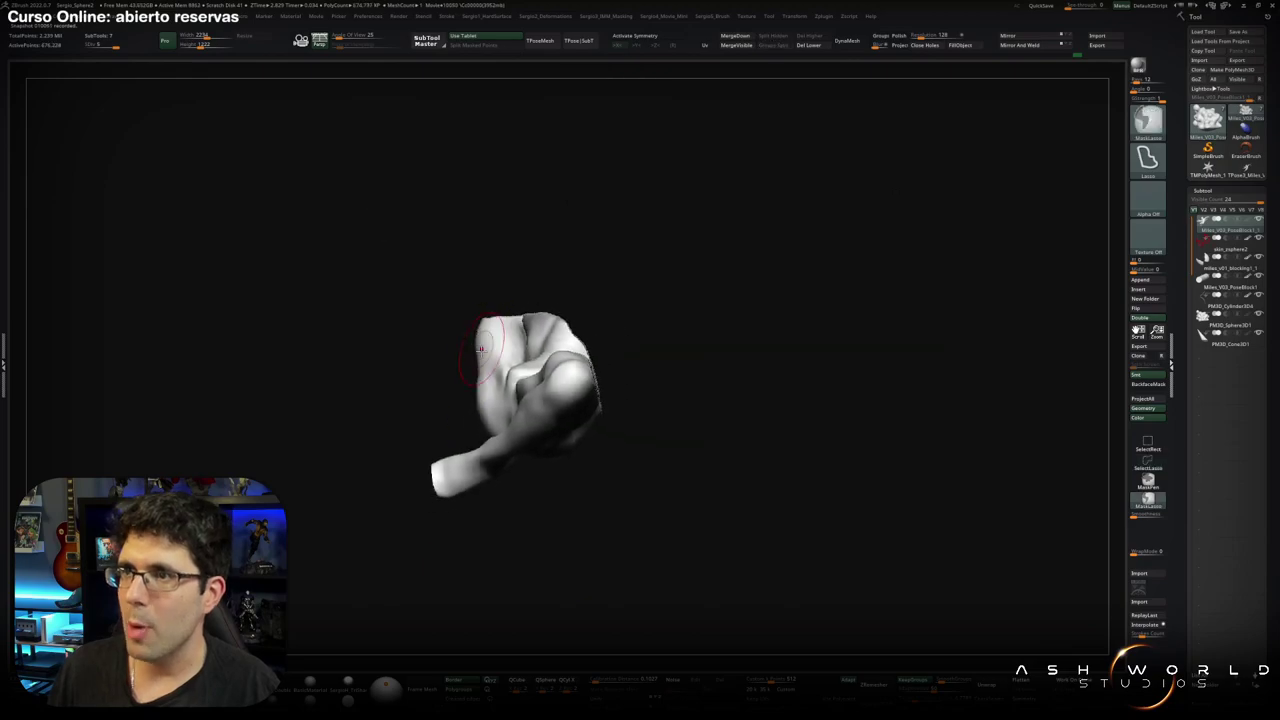
mouse_move(760, 260)
mouse_down()
mouse_move(586, 371)
mouse_move(669, 527)
mouse_move(731, 331)
mouse_up()
mouse_move(461, 395)
mouse_down()
mouse_move(474, 374)
mouse_move(480, 400)
mouse_up()
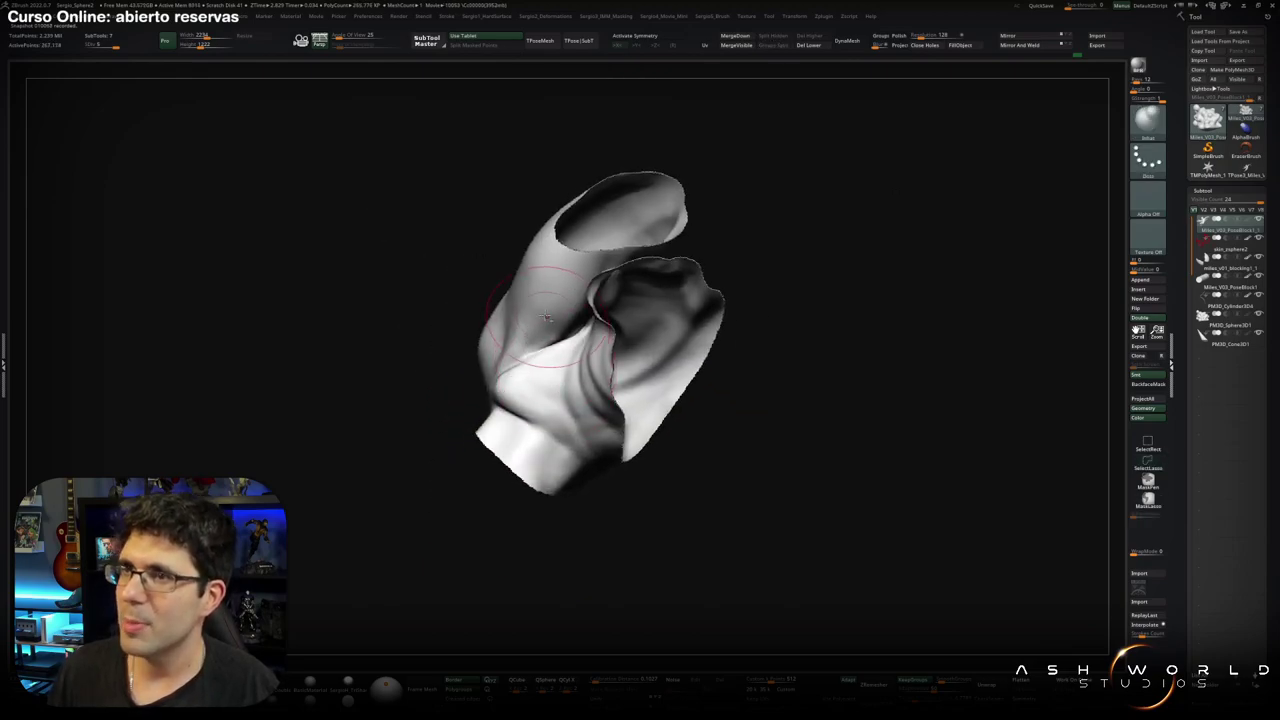
mouse_move(480, 400)
ctrl+right_down()
mouse_move(485, 427)
mouse_move(431, 460)
ctrl+right_up()
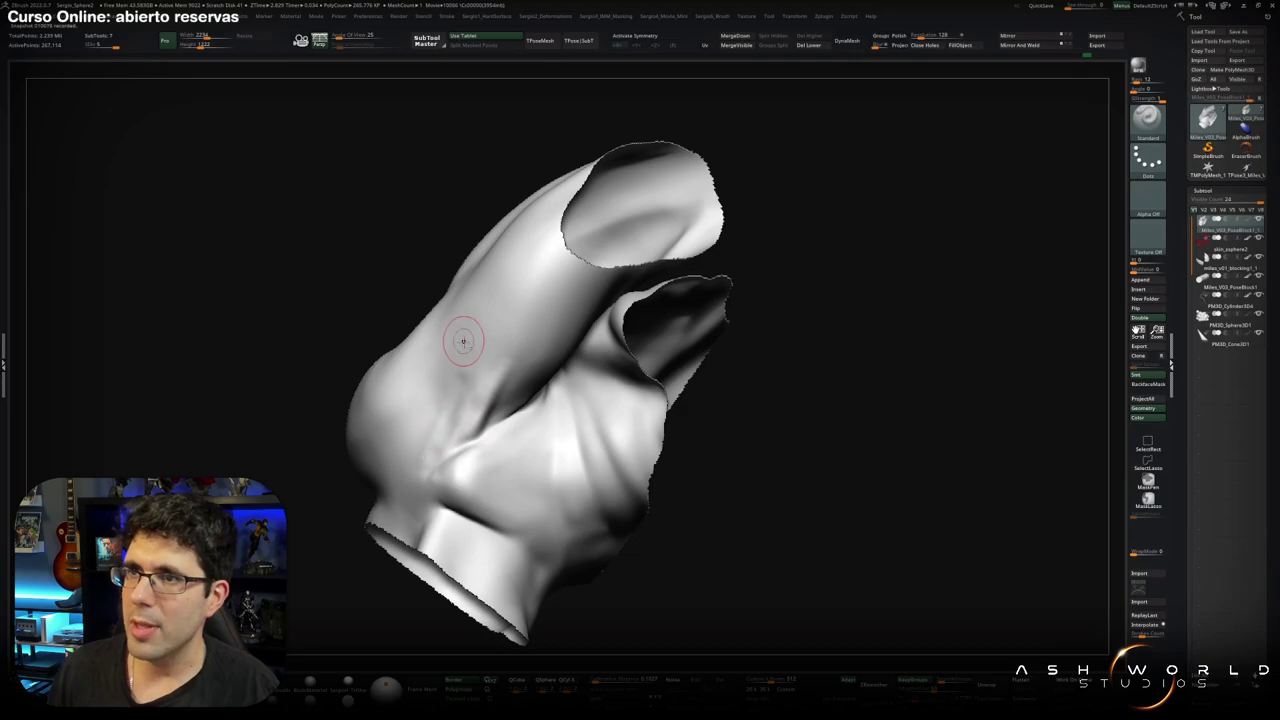
right_drag(460, 337, 464, 390)
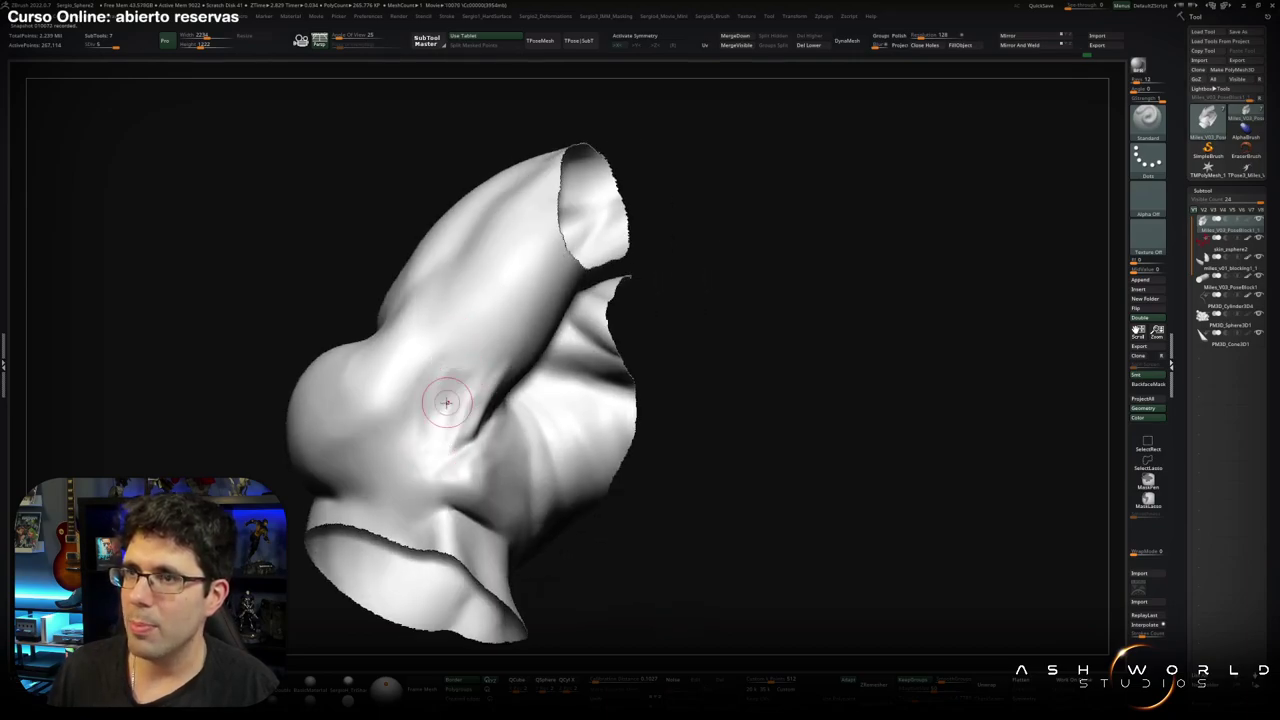
mouse_move(443, 447)
right_down()
mouse_move(510, 362)
mouse_move(445, 473)
right_up()
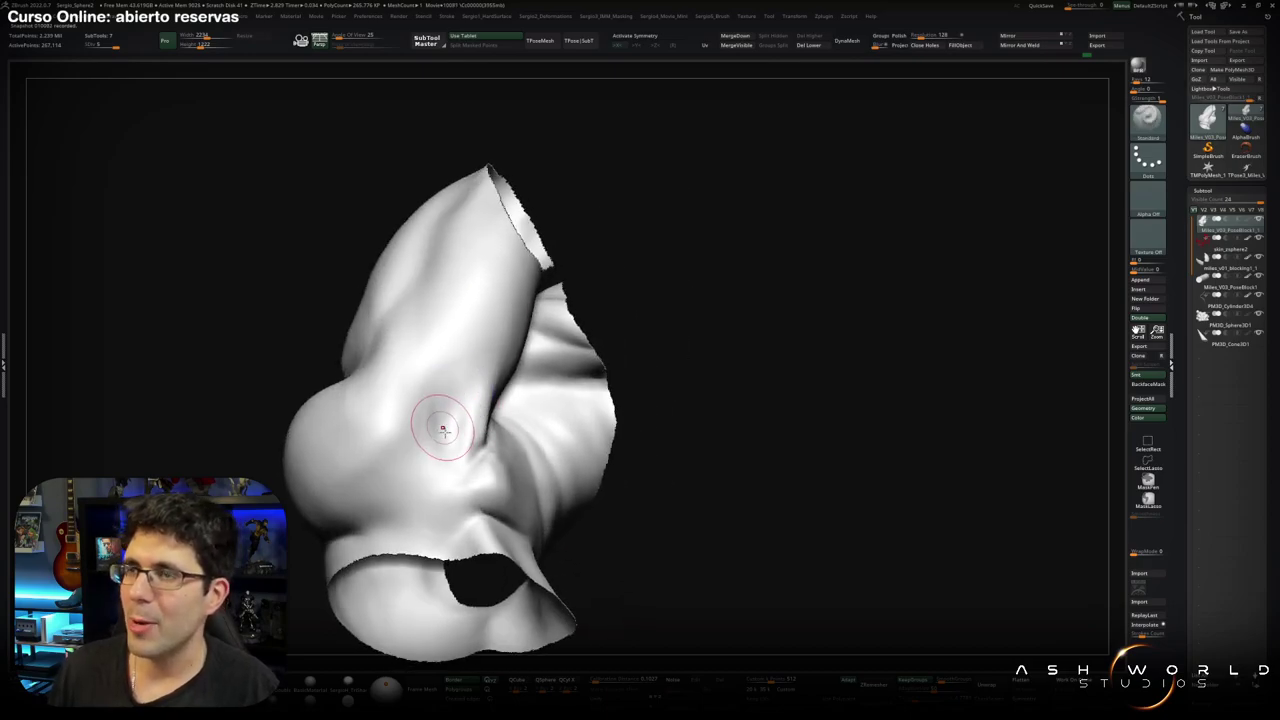
mouse_move(443, 423)
right_down()
mouse_move(473, 423)
mouse_move(468, 336)
mouse_move(497, 345)
right_up()
right_drag(436, 390, 506, 394)
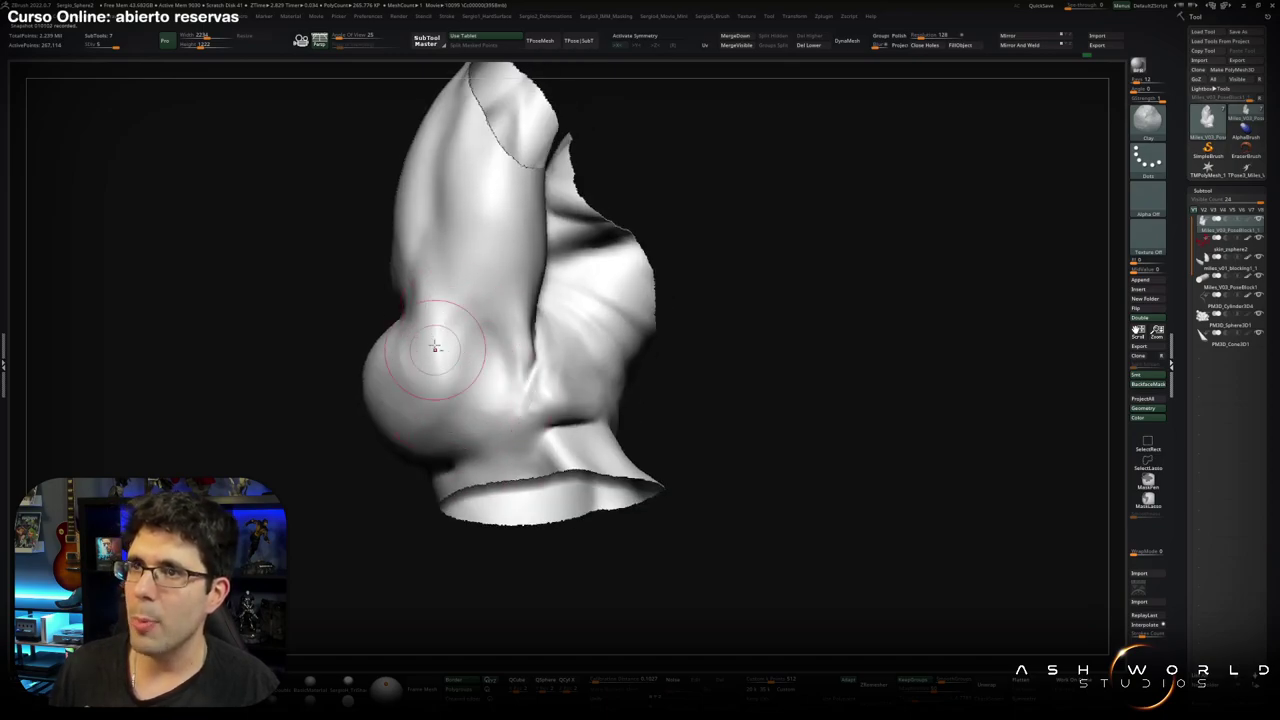
right_drag(459, 450, 467, 378)
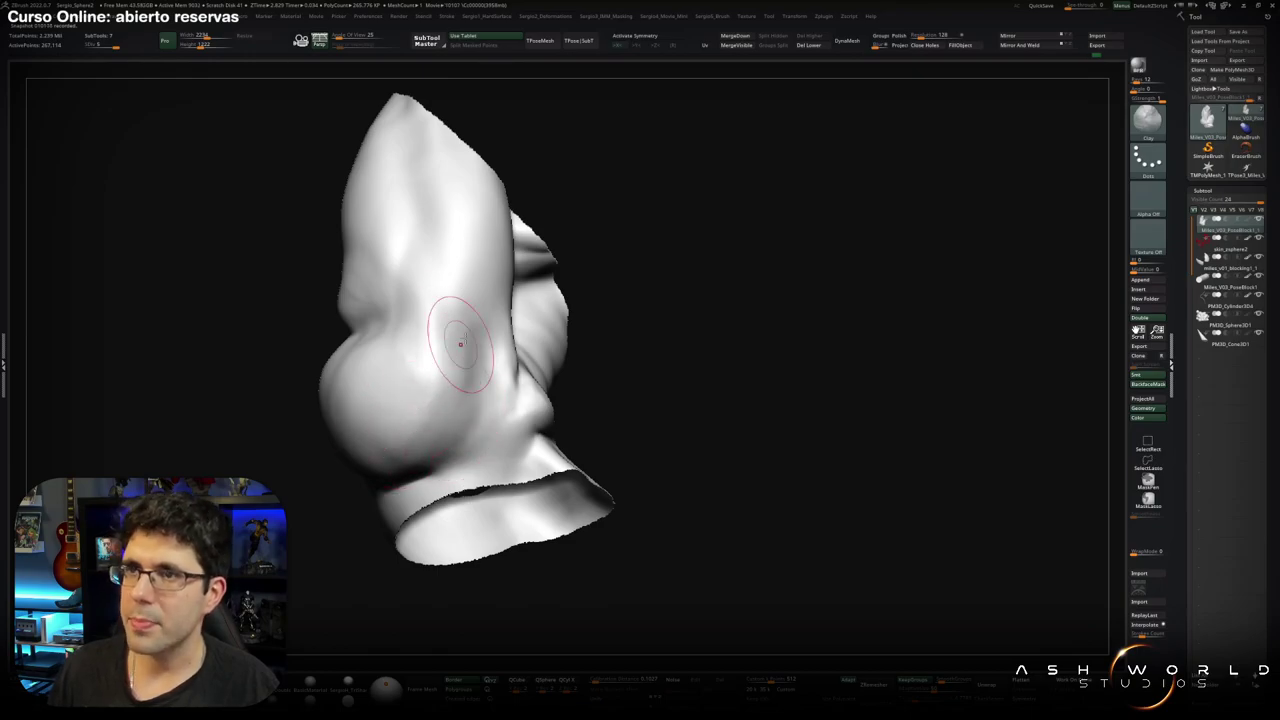
Fill out and smooth the buttock bulge with a larger brush, then unhide the whole figure.
shift+drag(397, 425, 397, 458)
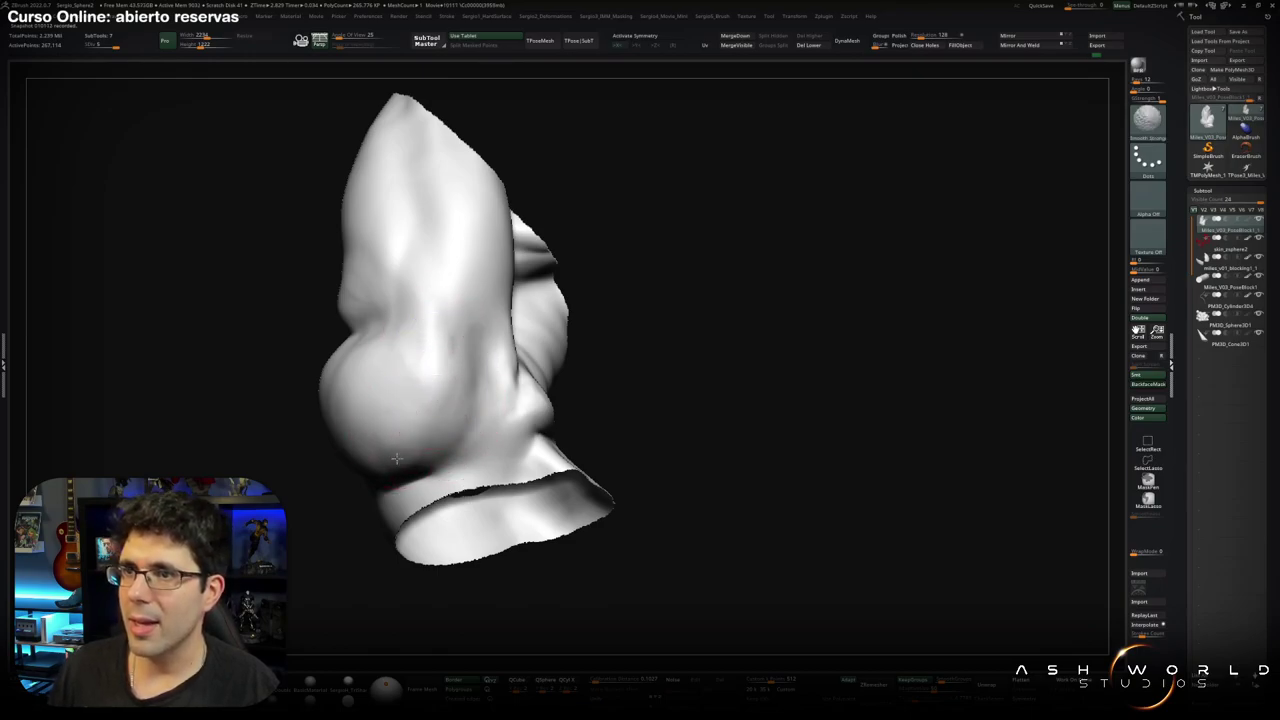
right_drag(451, 364, 430, 371)
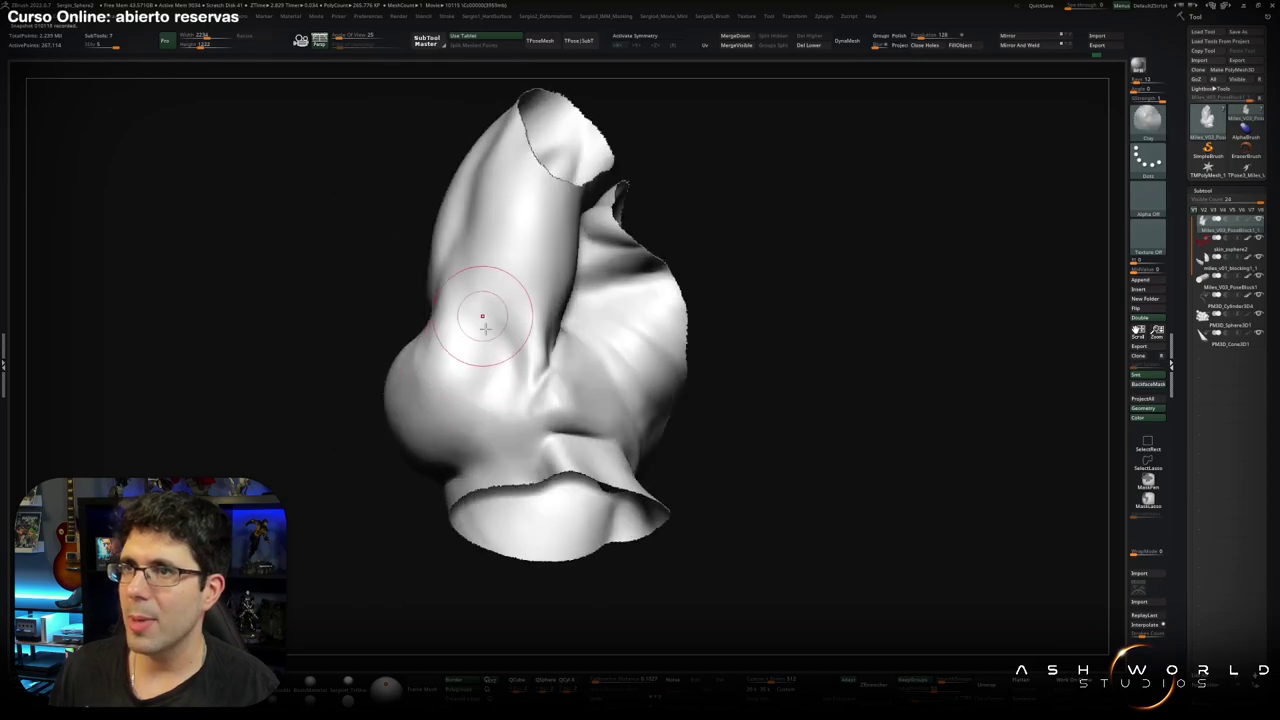
right_drag(486, 300, 510, 440)
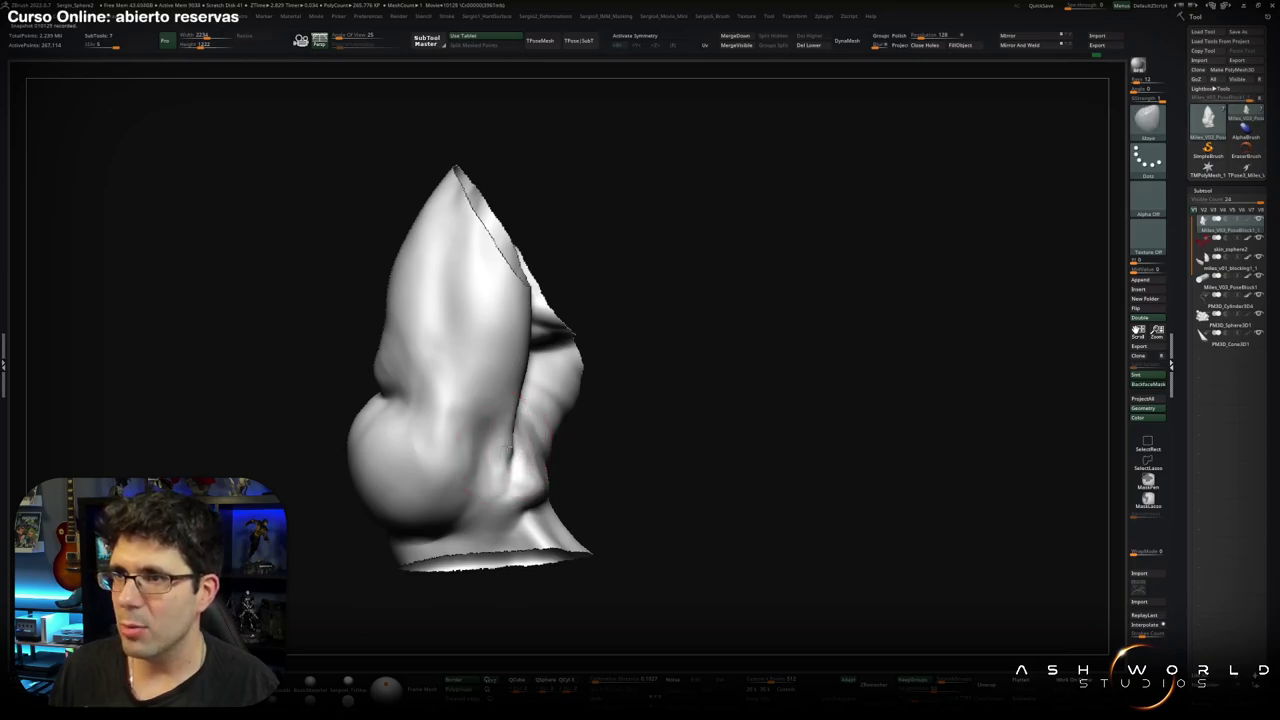
key(s)
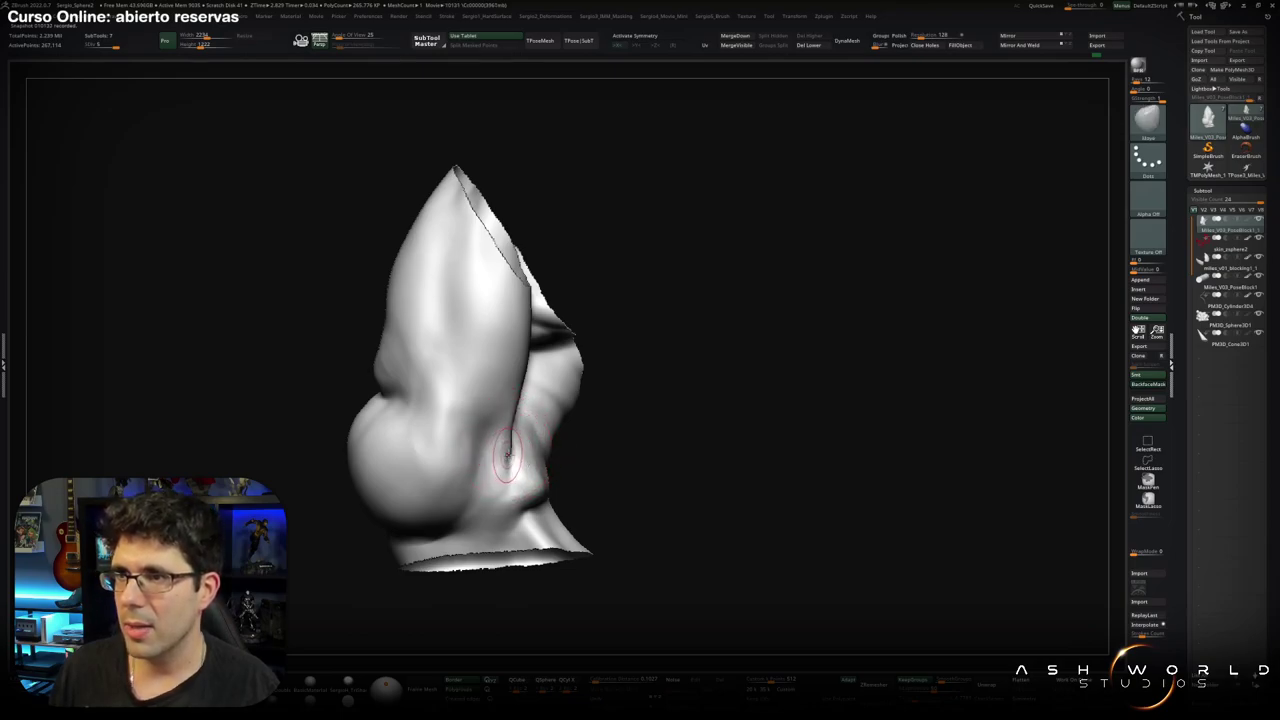
mouse_move(508, 455)
right_down()
mouse_move(487, 460)
mouse_move(512, 430)
mouse_move(539, 441)
right_up()
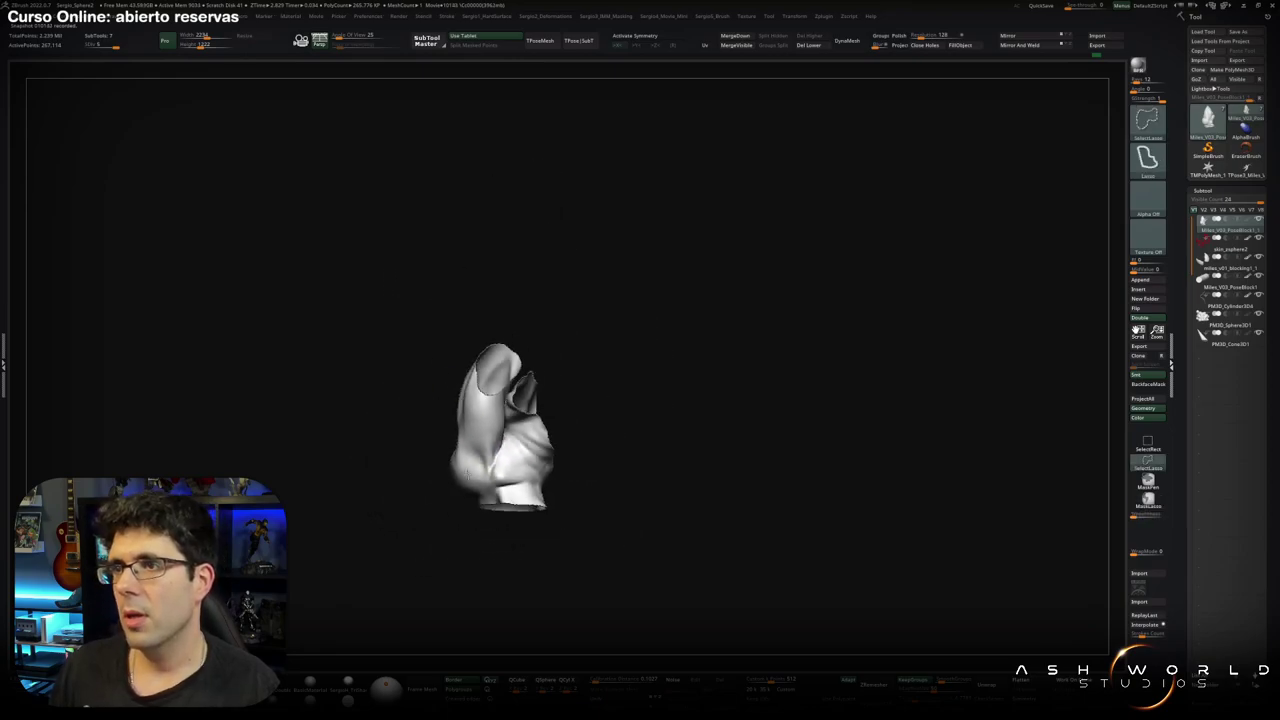
ctrl+shift+click(422, 428)
mouse_move(490, 443)
right_down()
mouse_move(480, 468)
mouse_move(473, 448)
mouse_move(487, 438)
mouse_move(534, 471)
mouse_move(504, 458)
mouse_move(498, 376)
right_up()
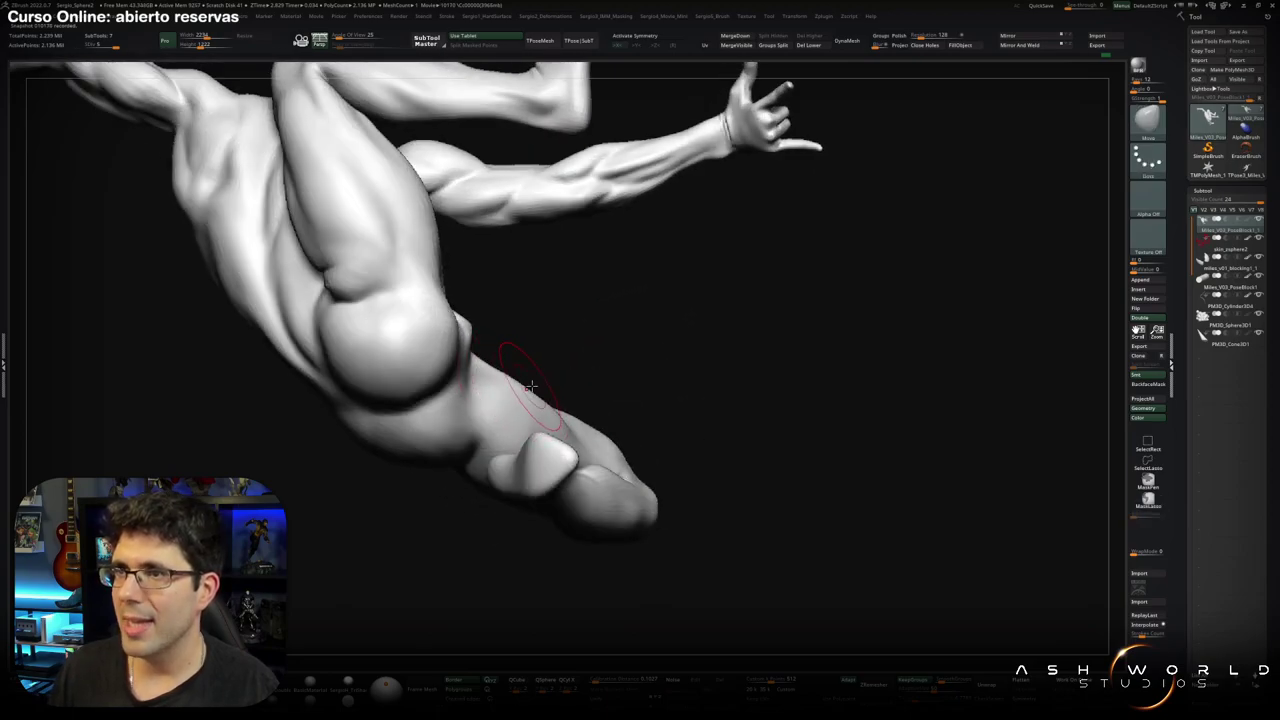
With a half-size brush, reshape and smooth the crease where the hip meets the thigh.
mouse_move(530, 386)
right_down()
mouse_move(512, 378)
mouse_move(494, 423)
mouse_move(526, 413)
right_up()
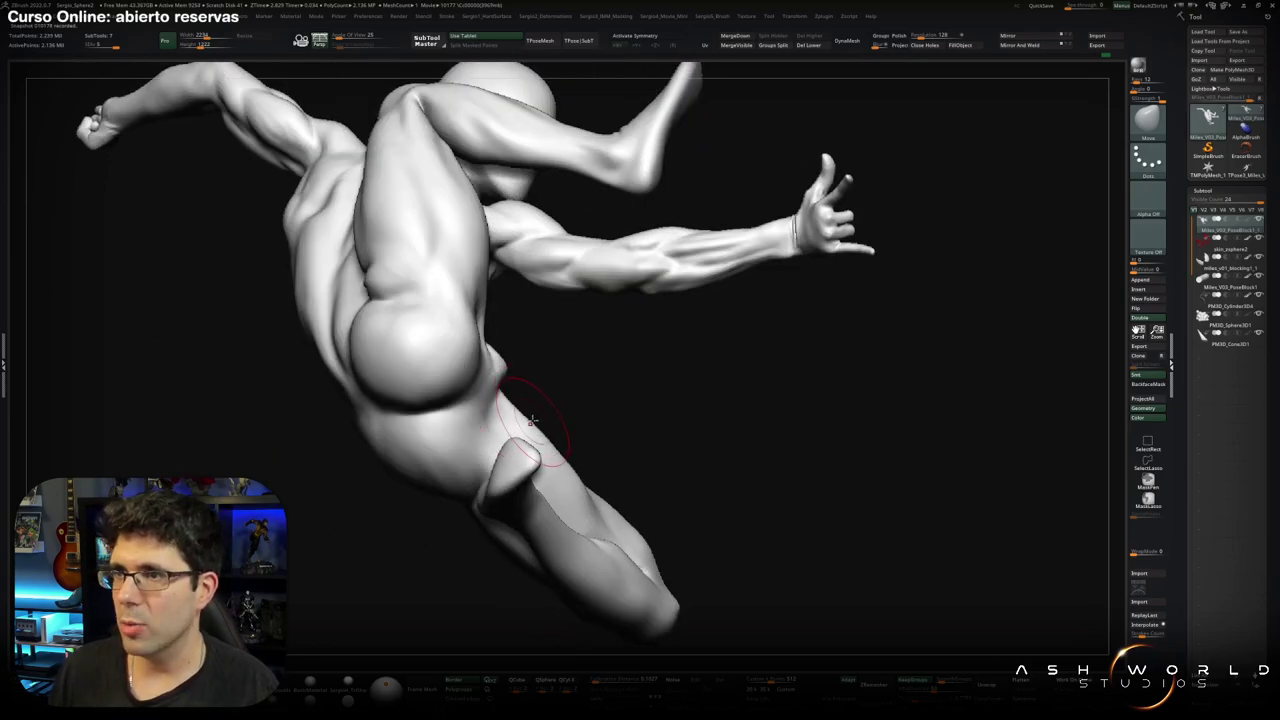
mouse_move(578, 432)
right_down()
mouse_move(508, 443)
mouse_move(561, 455)
mouse_move(551, 443)
mouse_move(600, 434)
mouse_move(580, 449)
mouse_move(586, 472)
mouse_move(574, 446)
mouse_move(586, 457)
mouse_move(555, 454)
right_up()
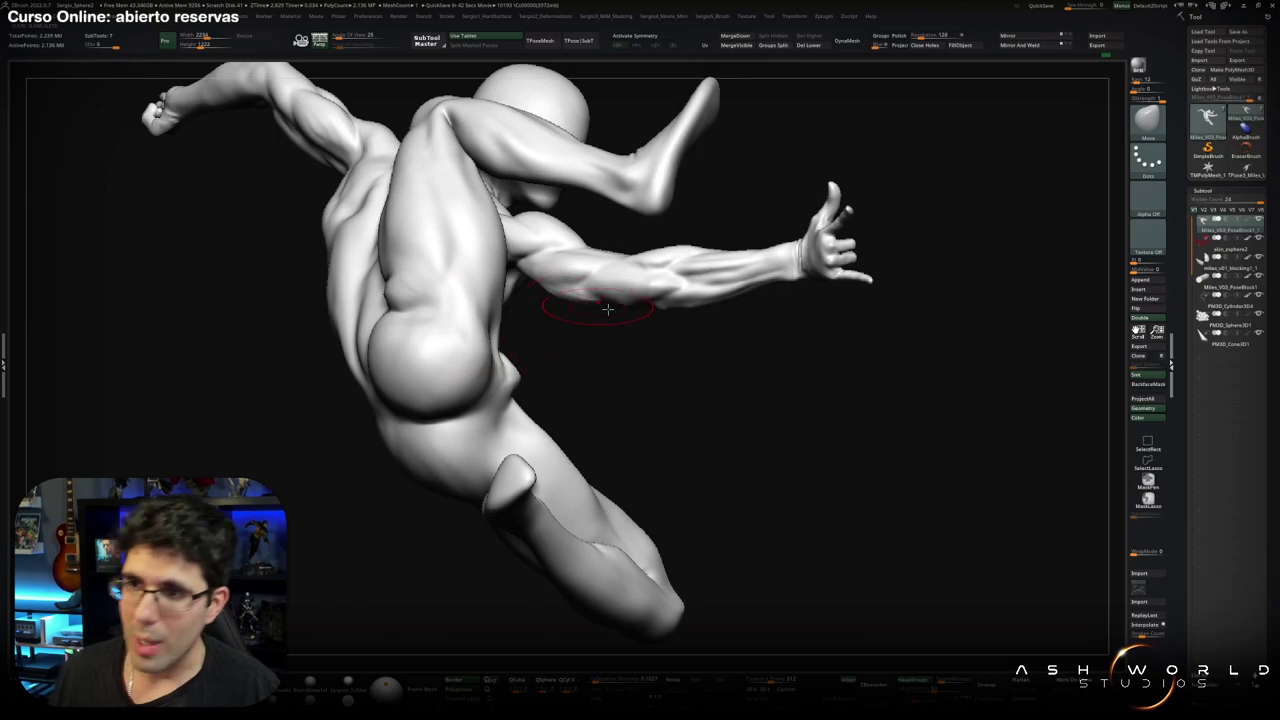
mouse_move(586, 306)
mouse_down()
mouse_move(632, 406)
mouse_move(524, 379)
mouse_move(563, 449)
mouse_move(590, 446)
mouse_move(571, 486)
mouse_move(543, 460)
mouse_move(575, 429)
mouse_up()
key(f)
key(bracketleft)
key(bracketleft)
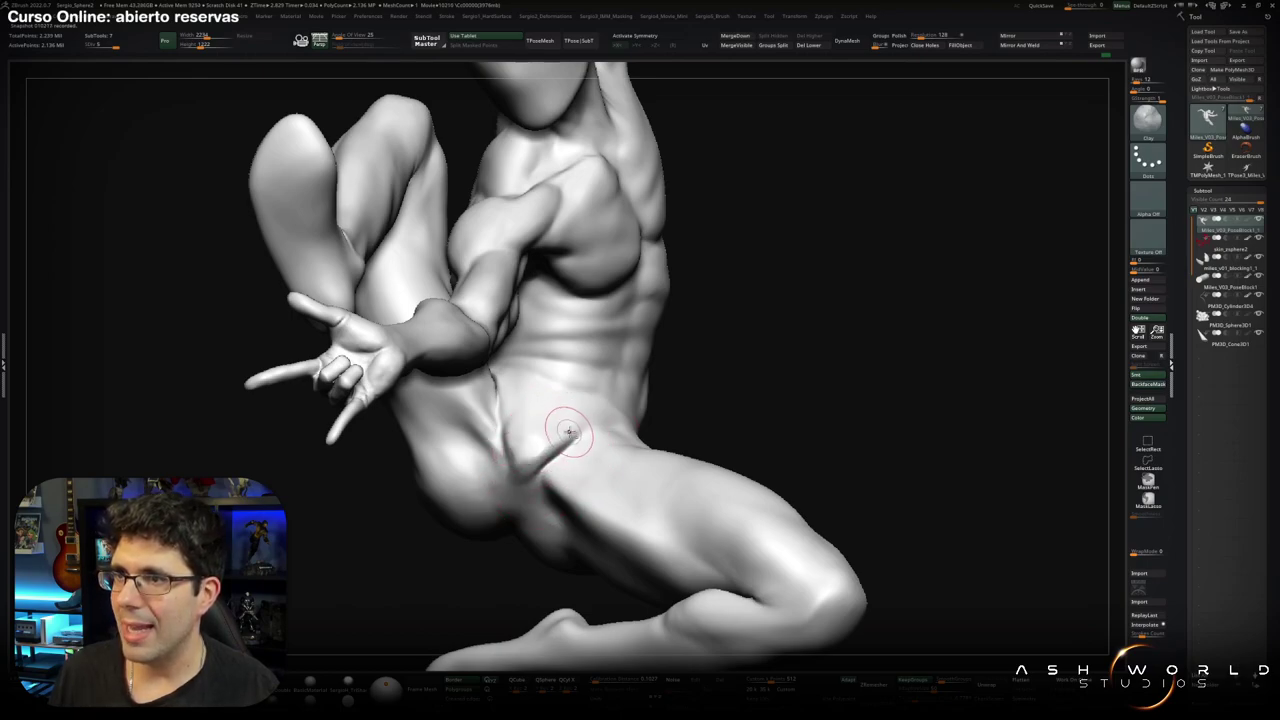
key(shift)
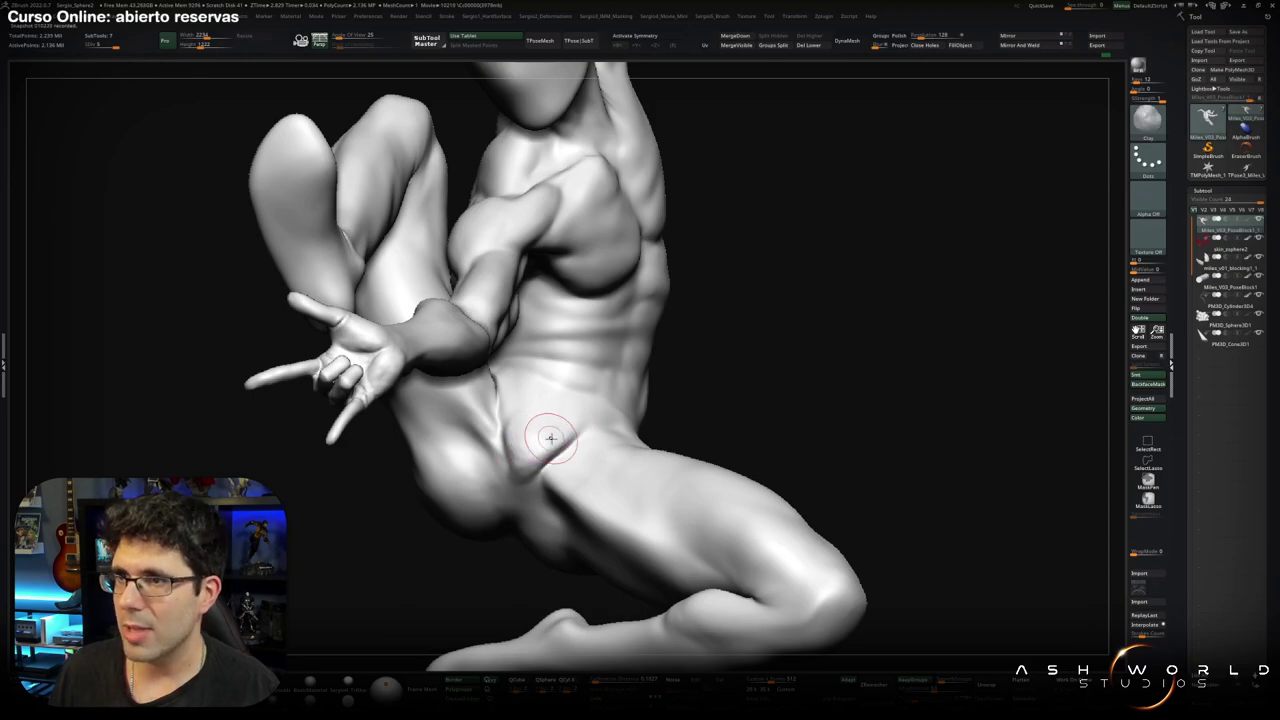
right_drag(537, 430, 521, 463)
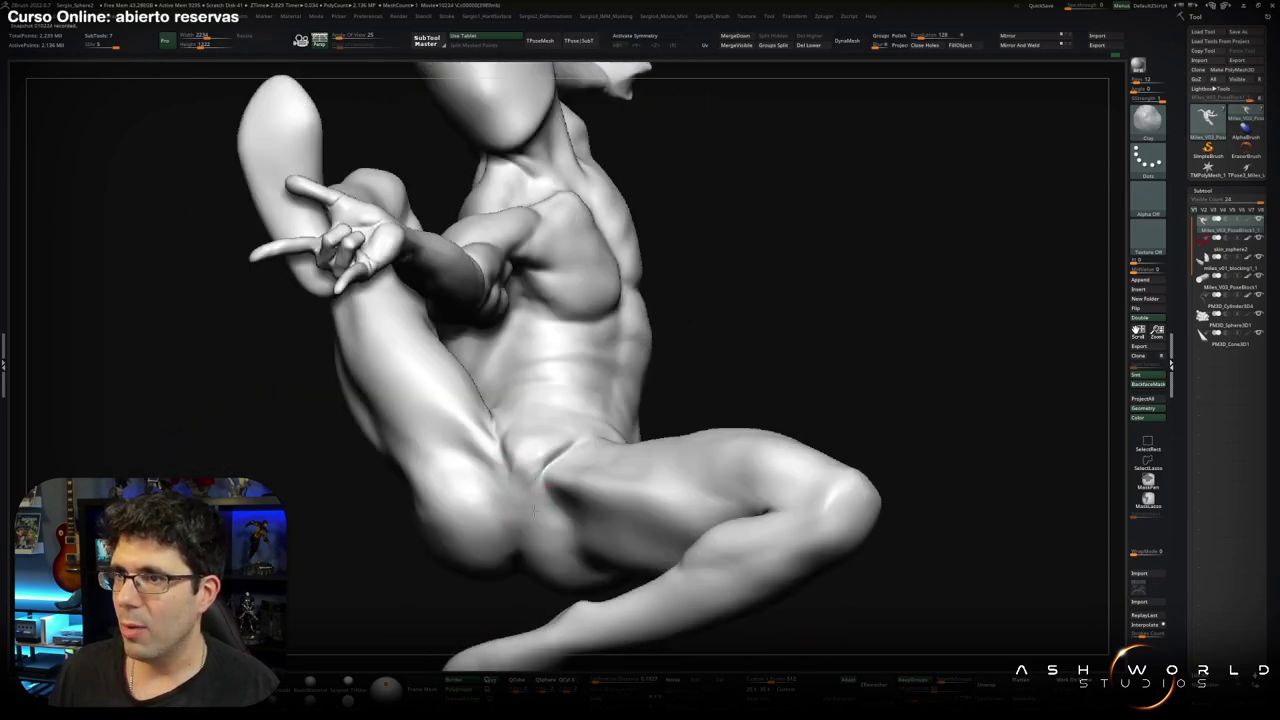
key(shift)
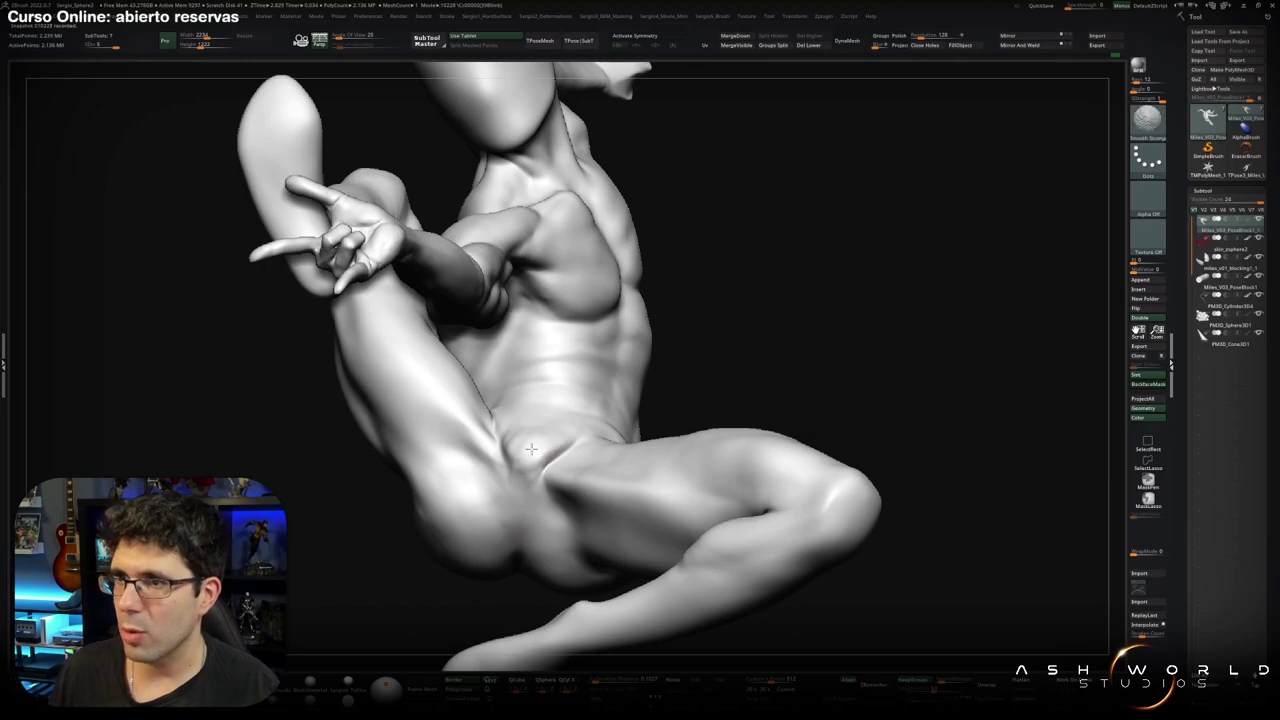
right_drag(515, 480, 531, 463)
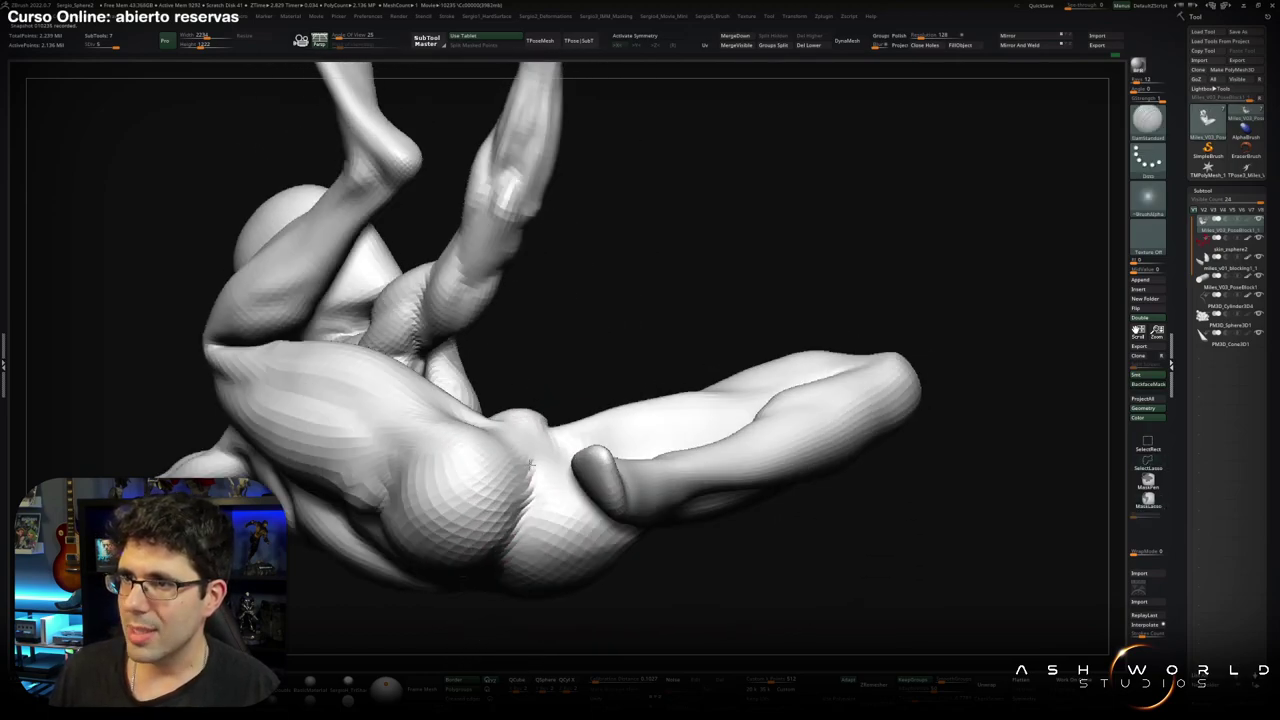
Lasso-hide part of the lower body and smooth the surface around the buttocks.
right_drag(512, 530, 600, 475)
ctrl+alt+shift+drag(705, 335, 647, 513)
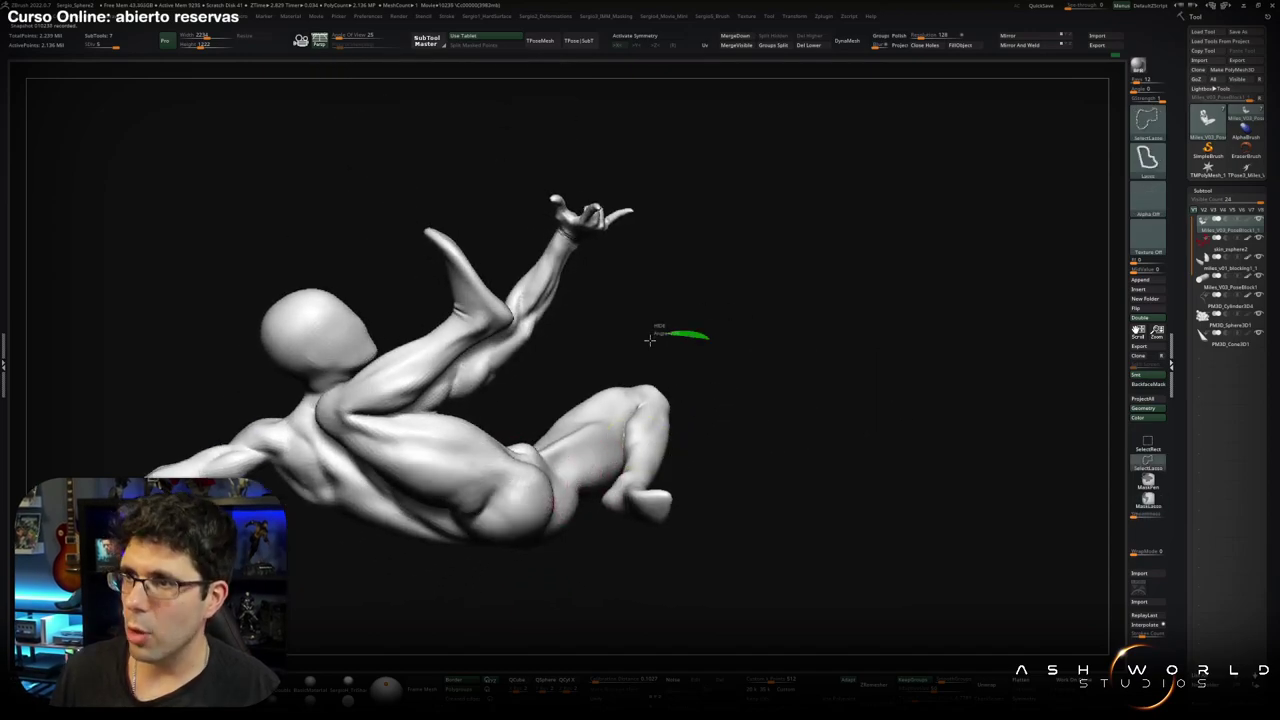
right_drag(647, 513, 543, 491)
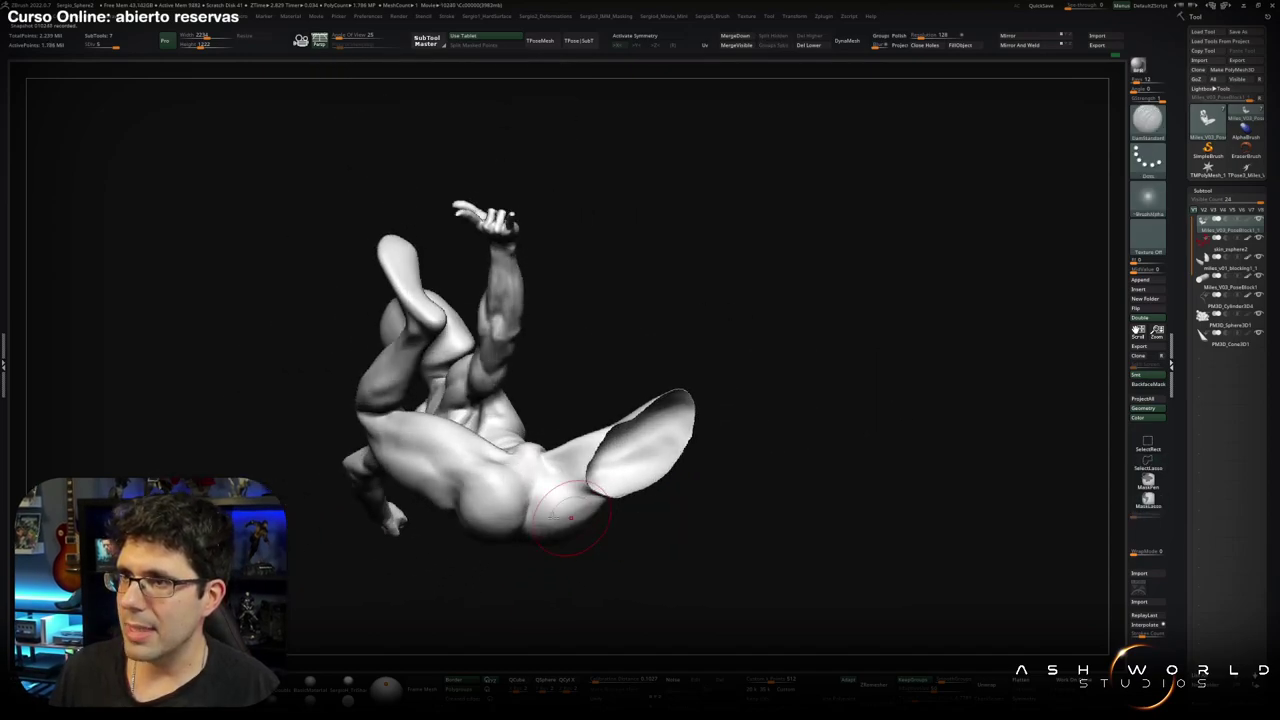
mouse_move(529, 537)
right_down()
mouse_move(520, 500)
mouse_move(541, 481)
right_up()
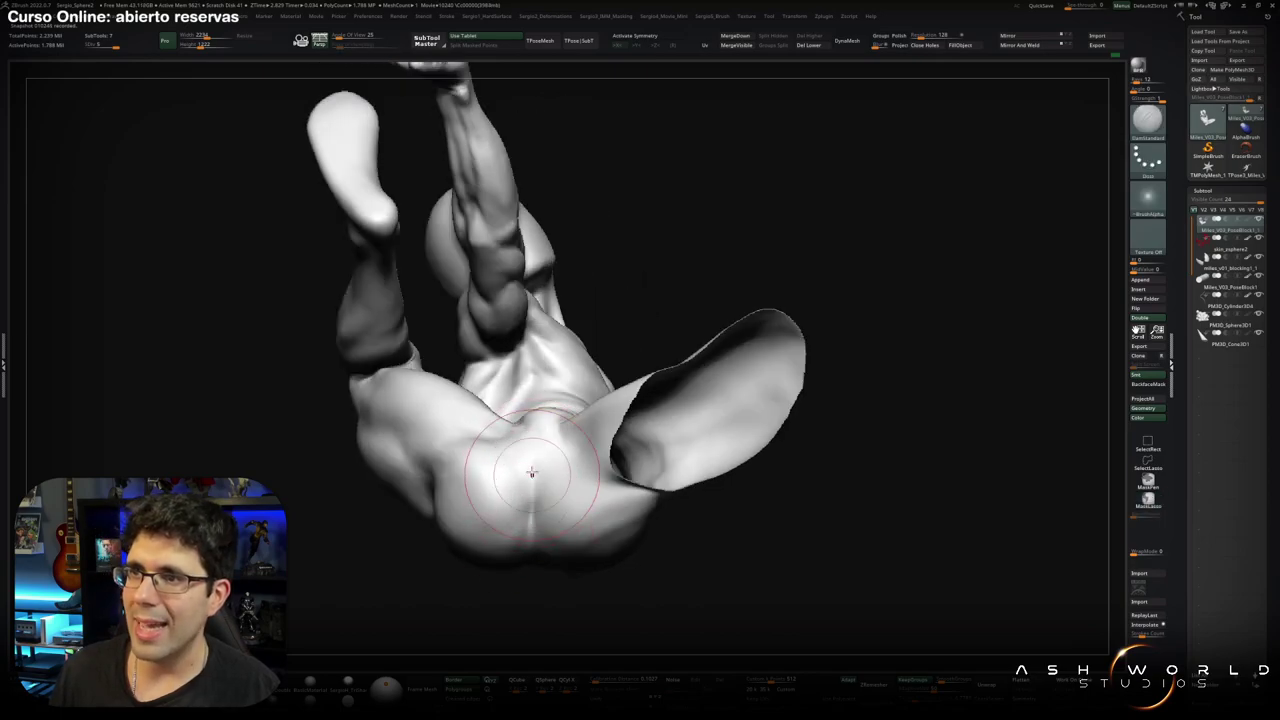
right_drag(530, 500, 543, 504)
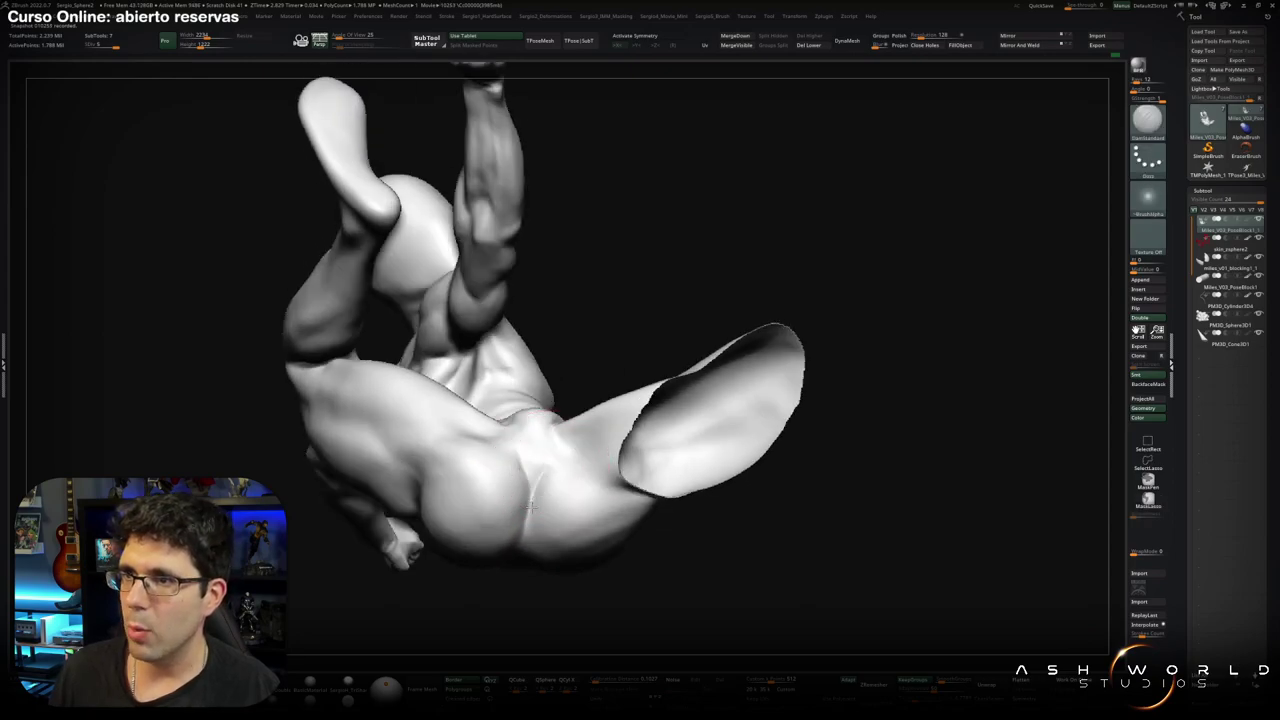
shift+drag(543, 472, 546, 470)
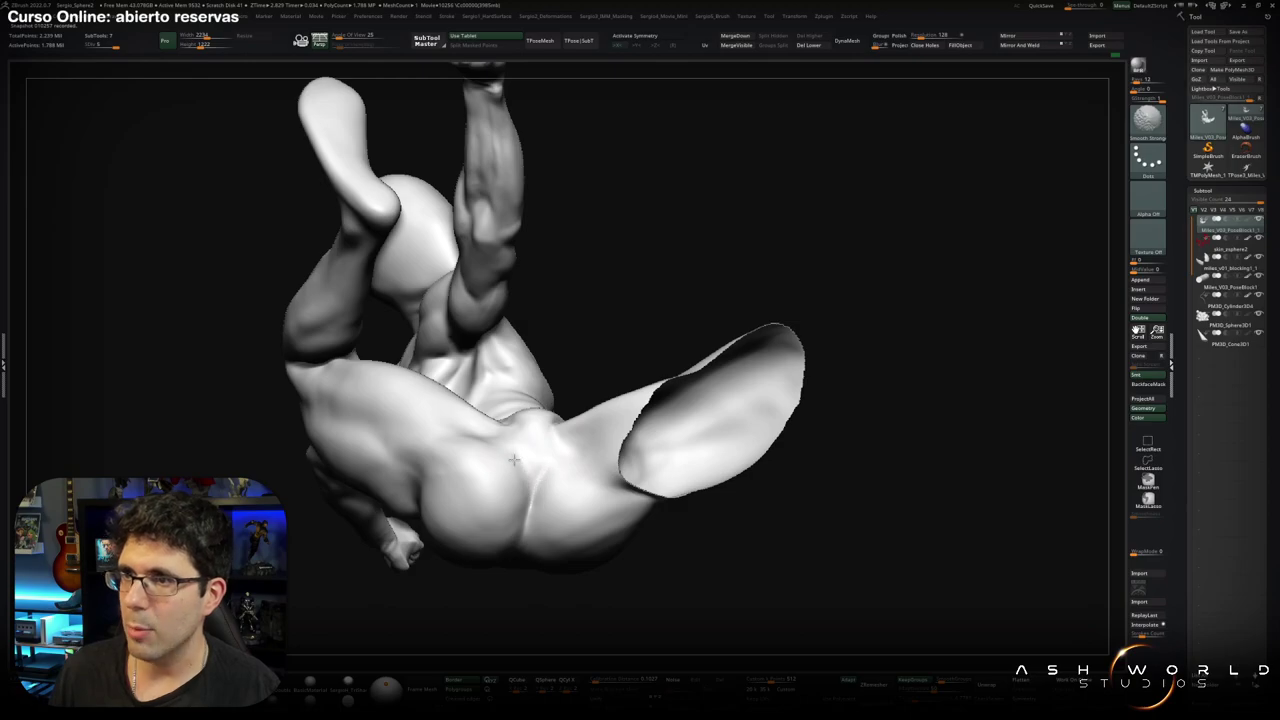
mouse_move(513, 460)
right_down()
mouse_move(539, 480)
mouse_move(527, 481)
mouse_move(538, 508)
mouse_move(508, 483)
right_up()
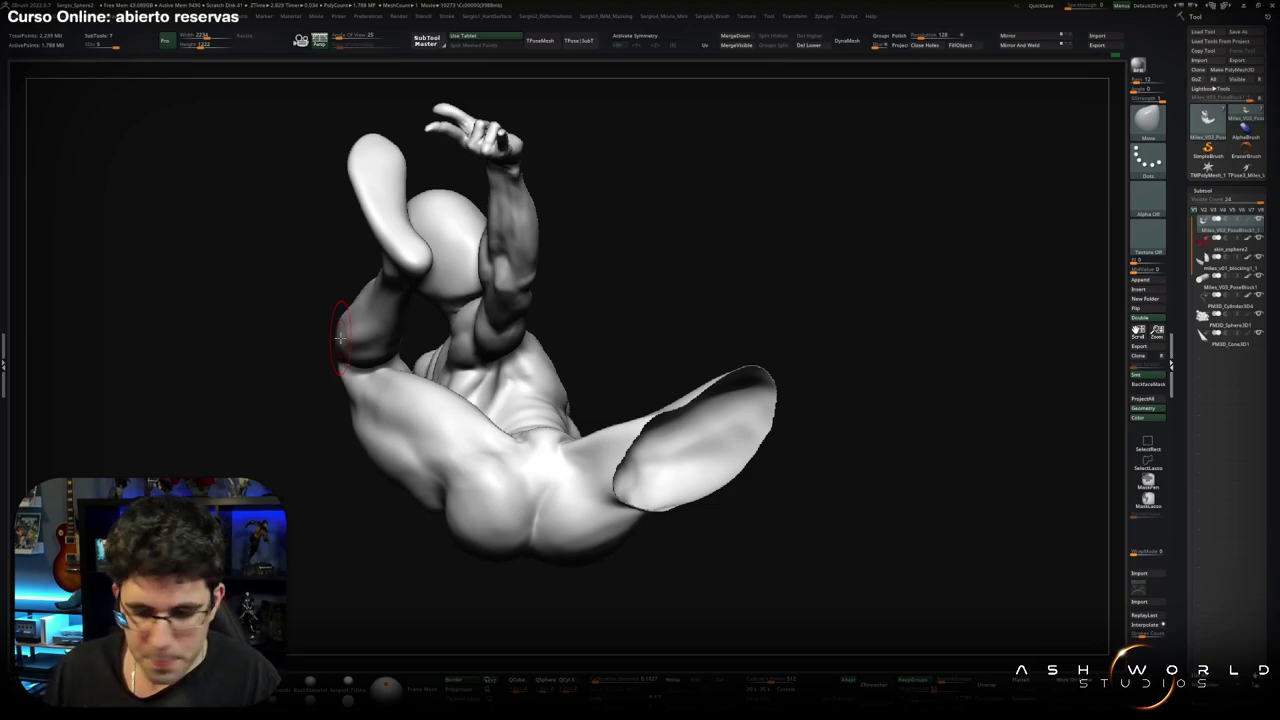
Orbit and zoom around the posed figure to frame it upright from the front.
drag(703, 209, 700, 266)
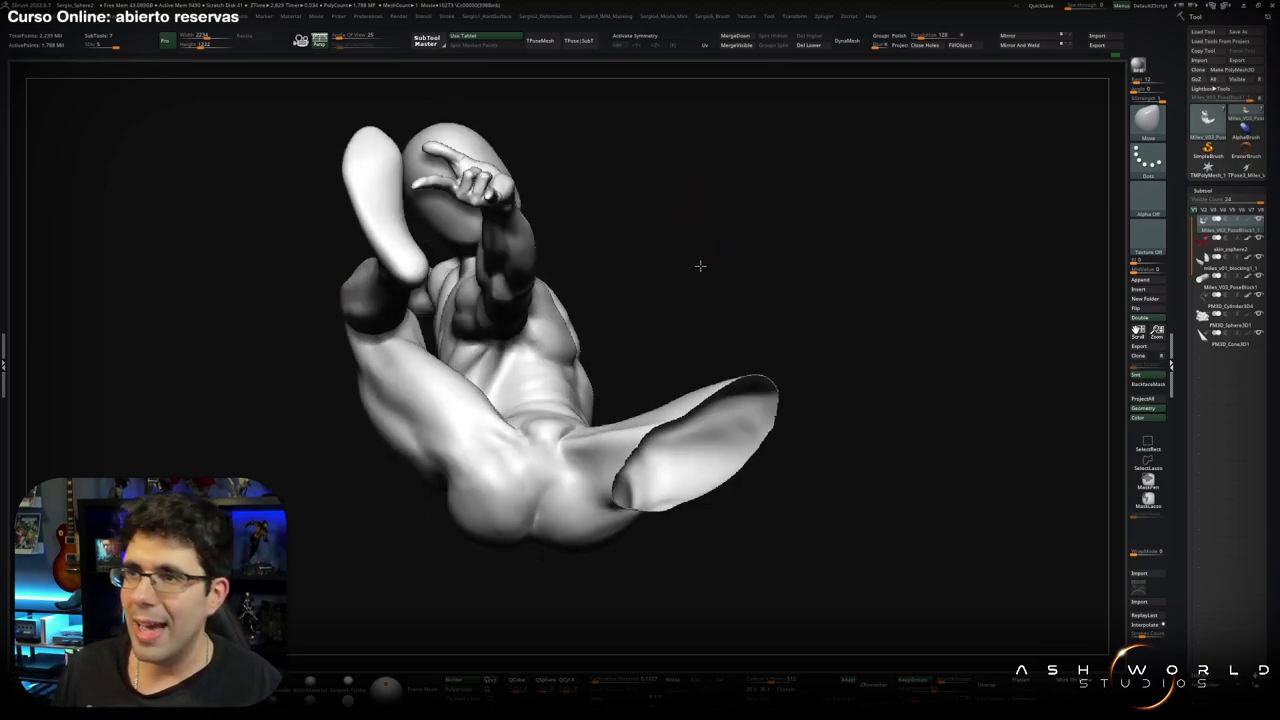
scroll(623, 257, down, 5)
mouse_move(607, 247)
mouse_down()
mouse_move(617, 297)
mouse_move(586, 314)
mouse_move(596, 370)
mouse_move(486, 371)
mouse_move(560, 343)
mouse_move(596, 364)
mouse_up()
scroll(596, 370, up, 5)
scroll(580, 390, up, 1)
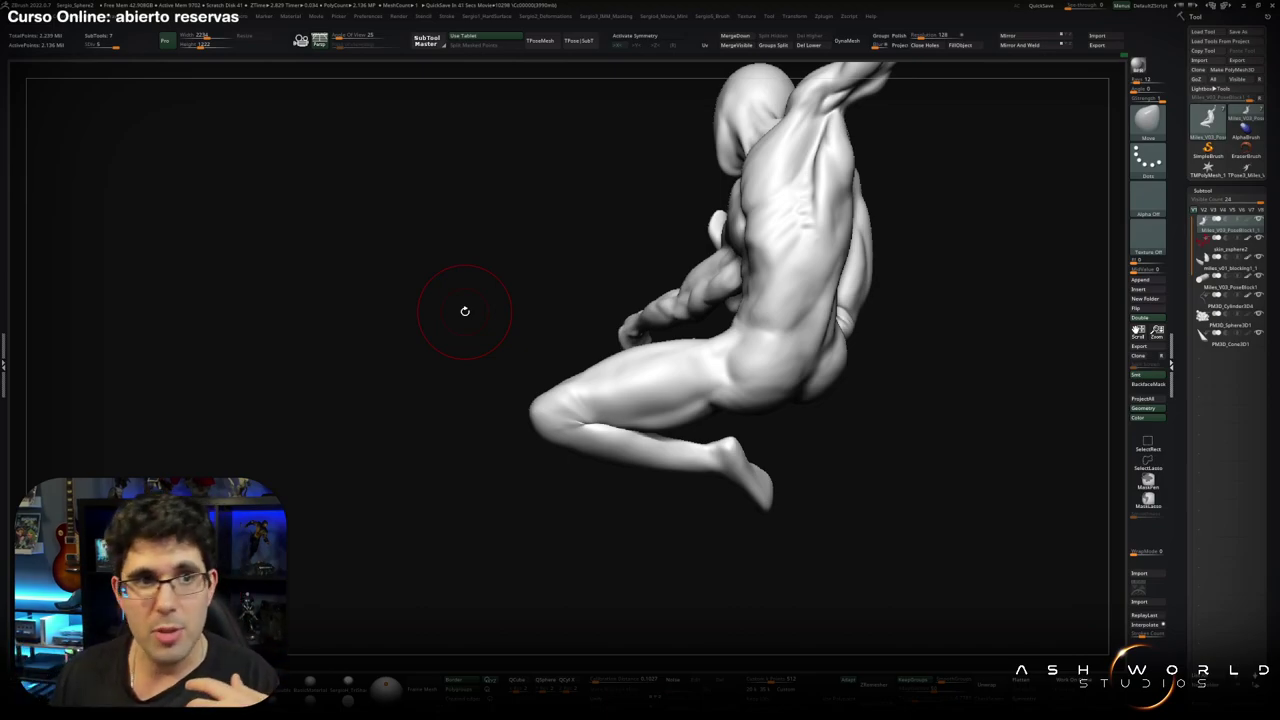
Show polygroups and wireframe with Polyframe and switch to the Transpose gizmo (W).
mouse_move(517, 355)
mouse_down()
mouse_move(612, 414)
mouse_move(568, 391)
mouse_up()
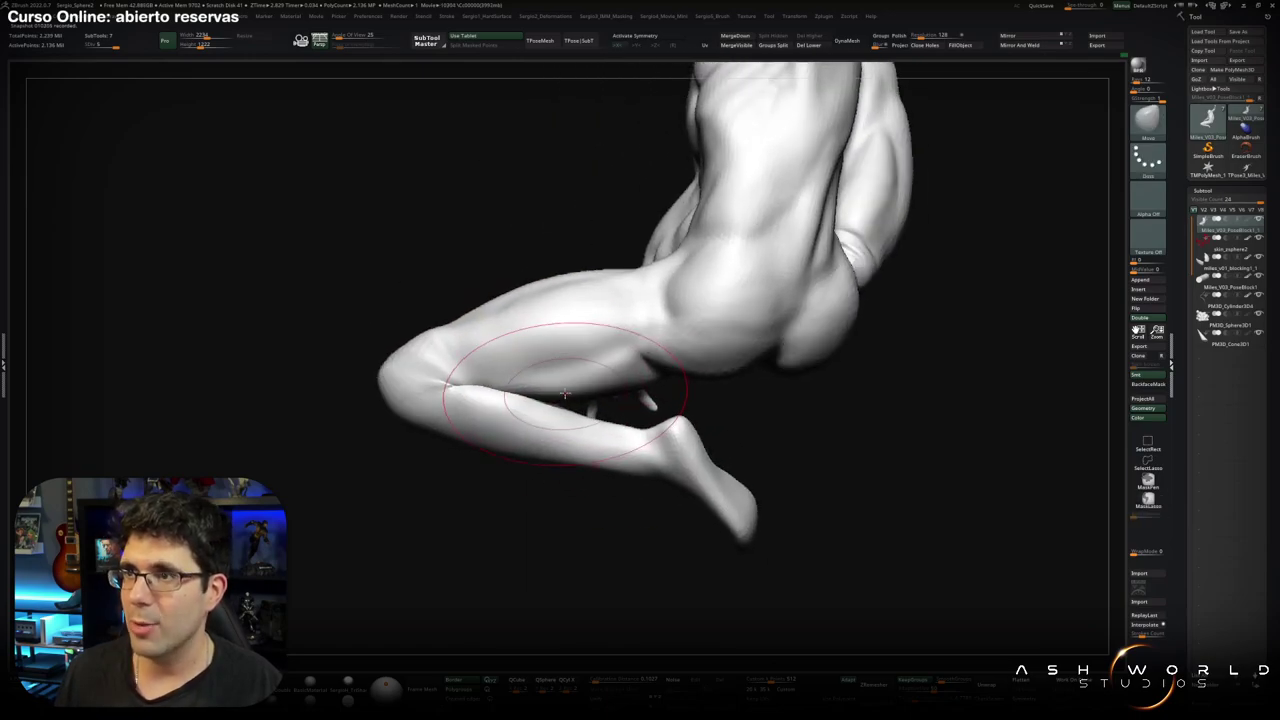
key(shift+f)
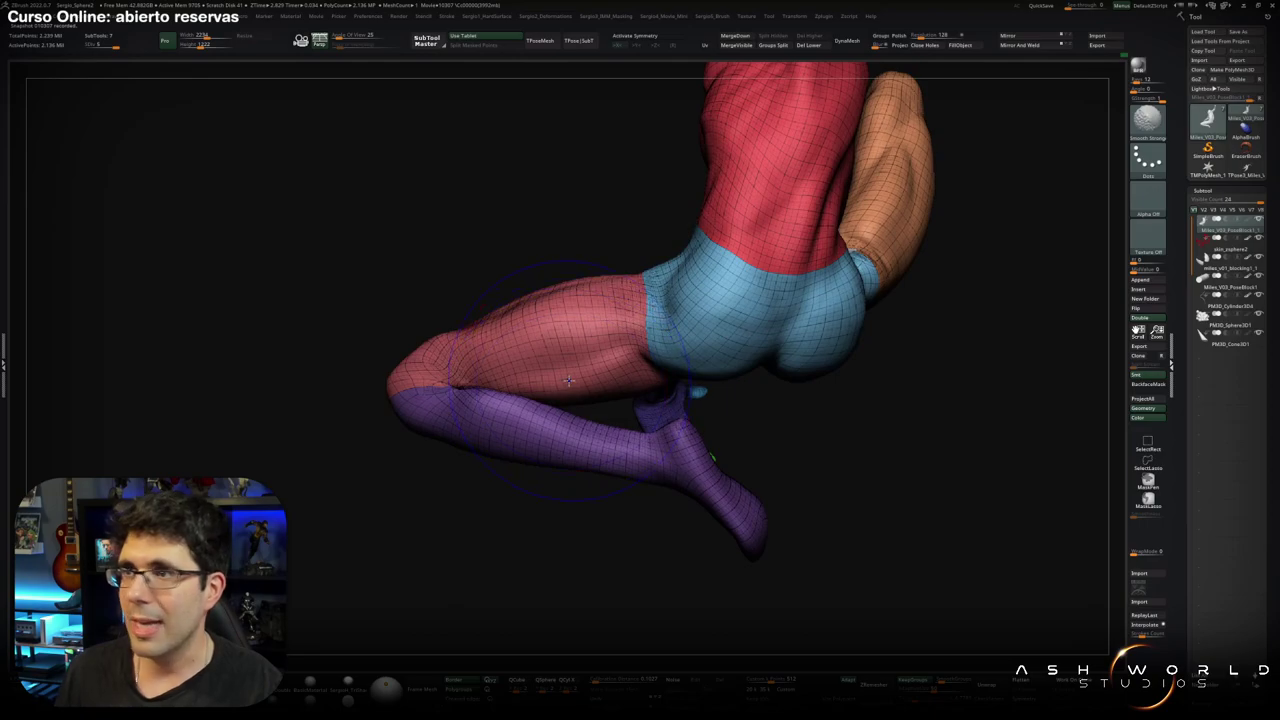
key(w)
key(q)
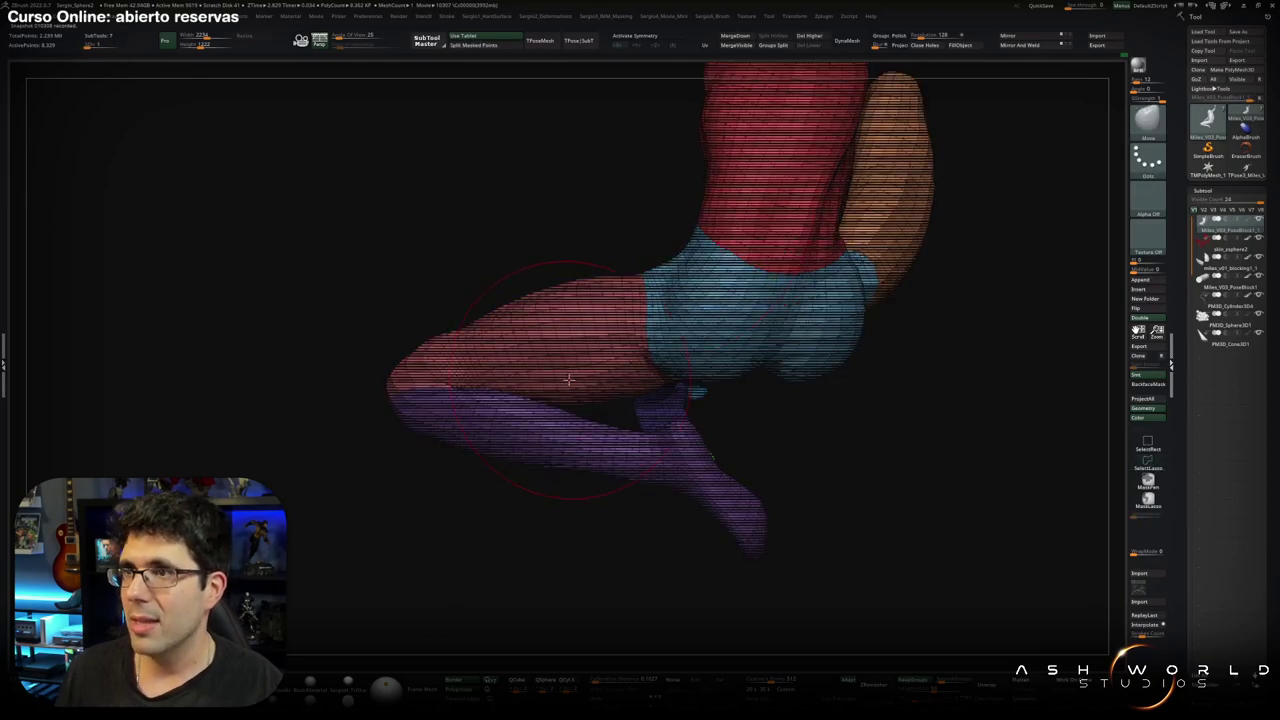
key(w)
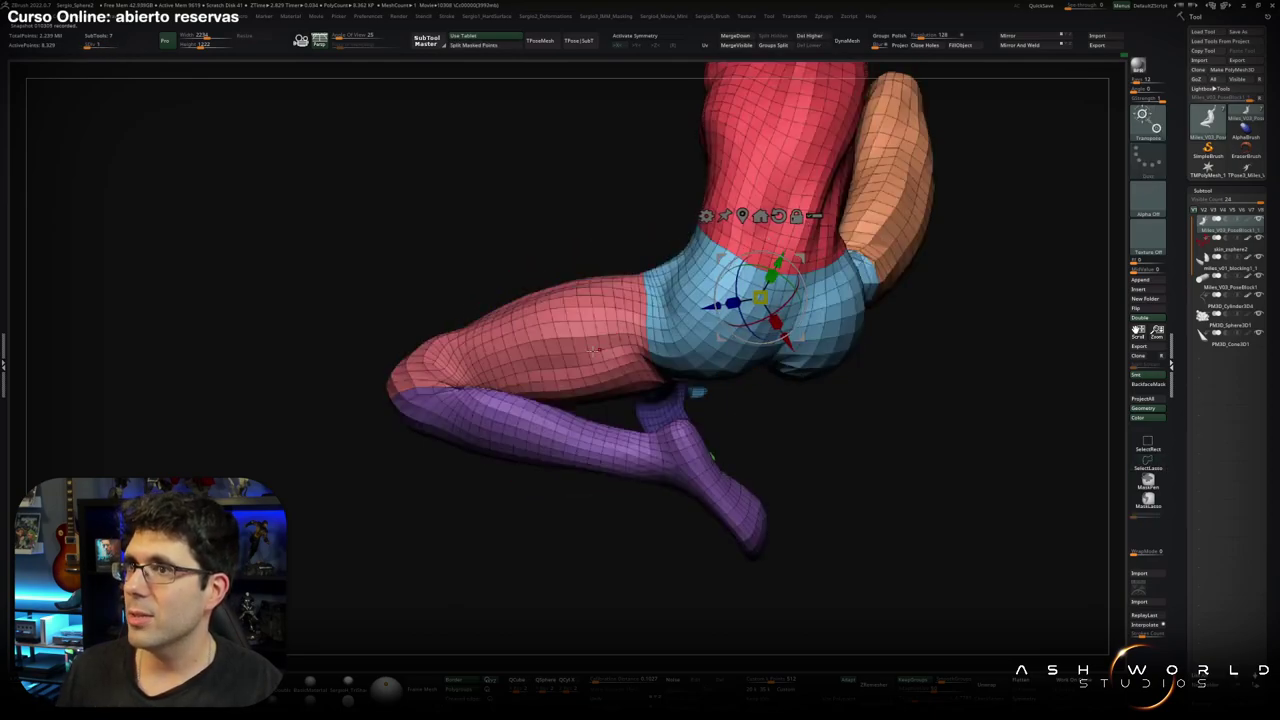
key(y)
Mask everything except the purple lower leg polygroup.
mouse_move(571, 360)
mouse_down()
mouse_move(553, 374)
mouse_move(640, 340)
mouse_move(519, 398)
mouse_up()
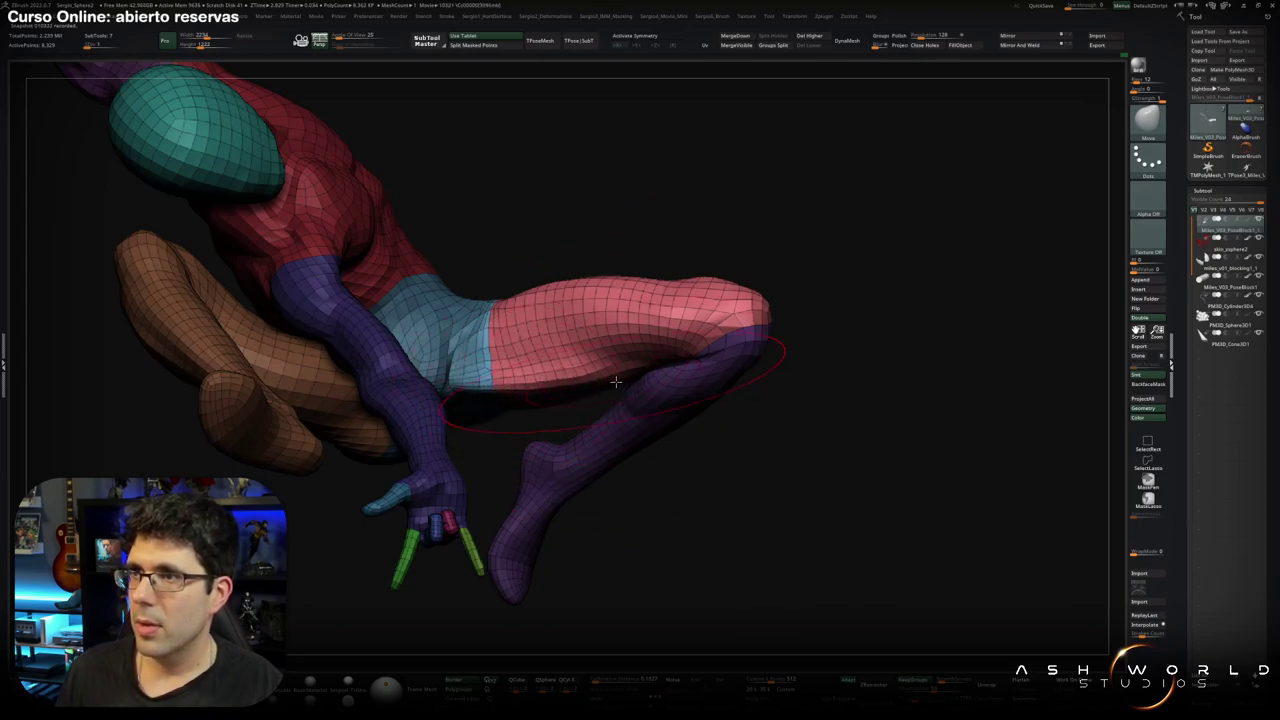
drag(627, 310, 430, 400)
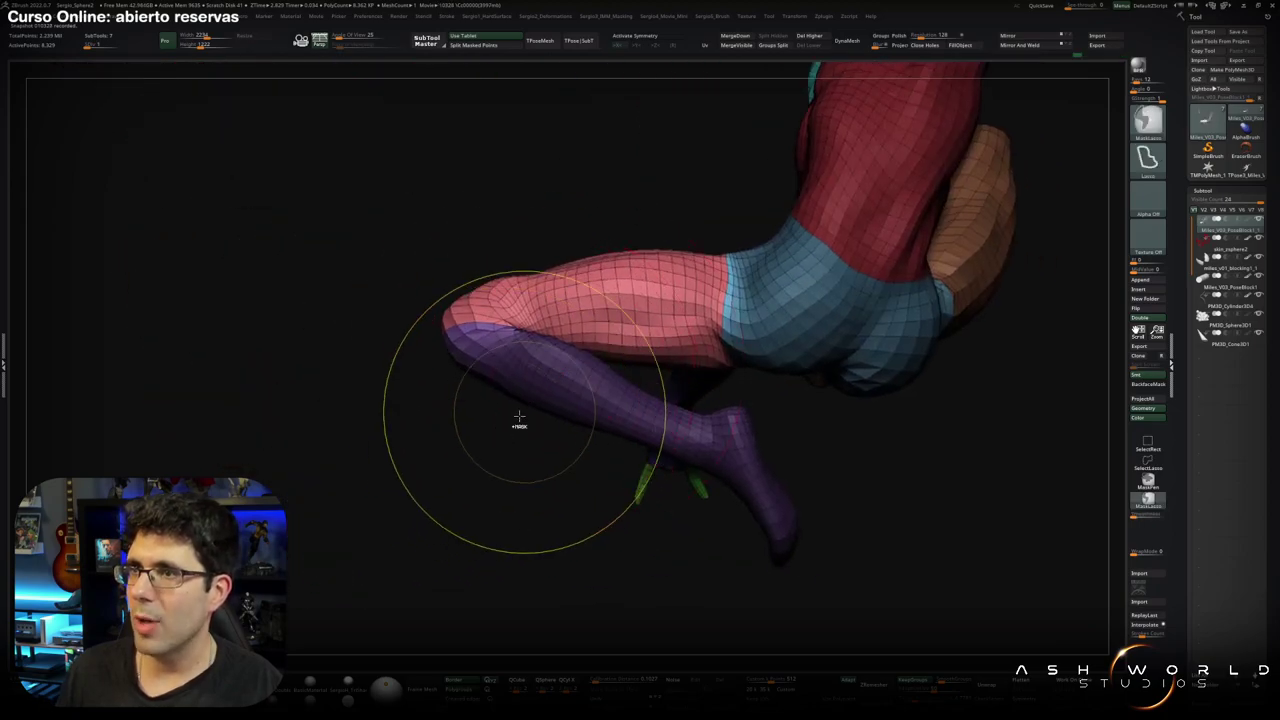
ctrl+shift+click(530, 378)
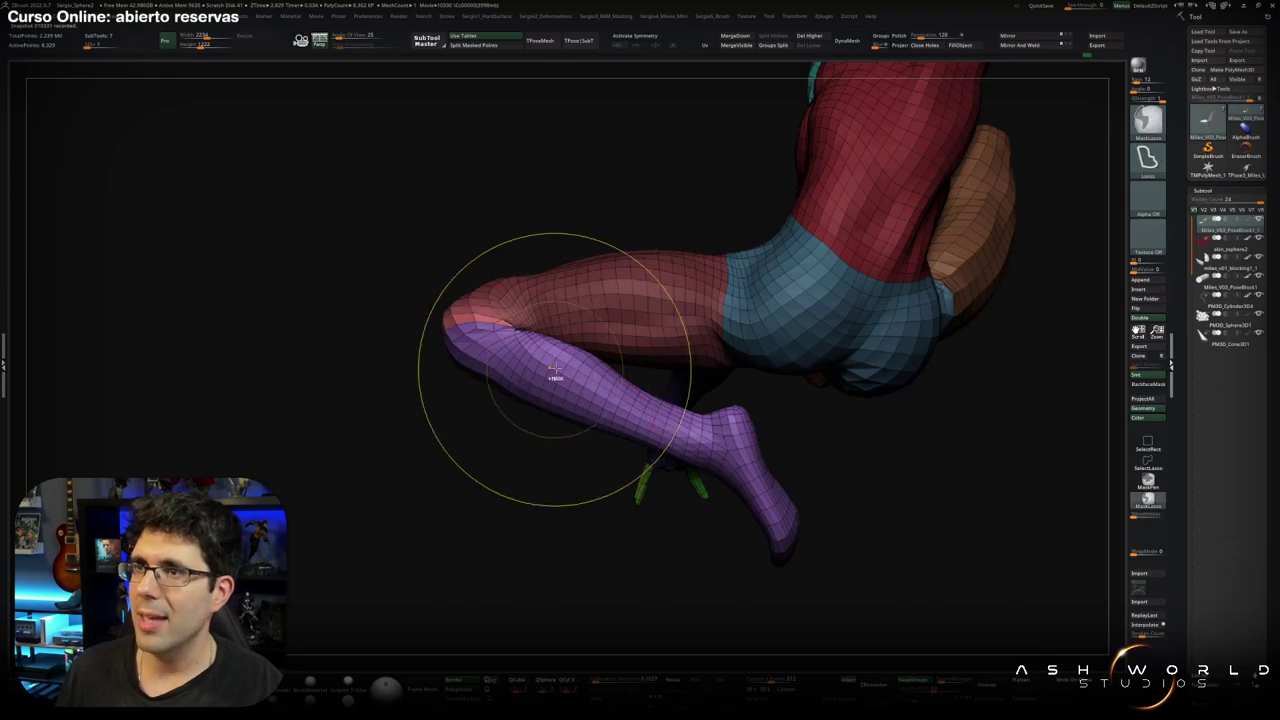
mouse_move(557, 371)
right_down()
mouse_move(587, 340)
mouse_move(584, 356)
right_up()
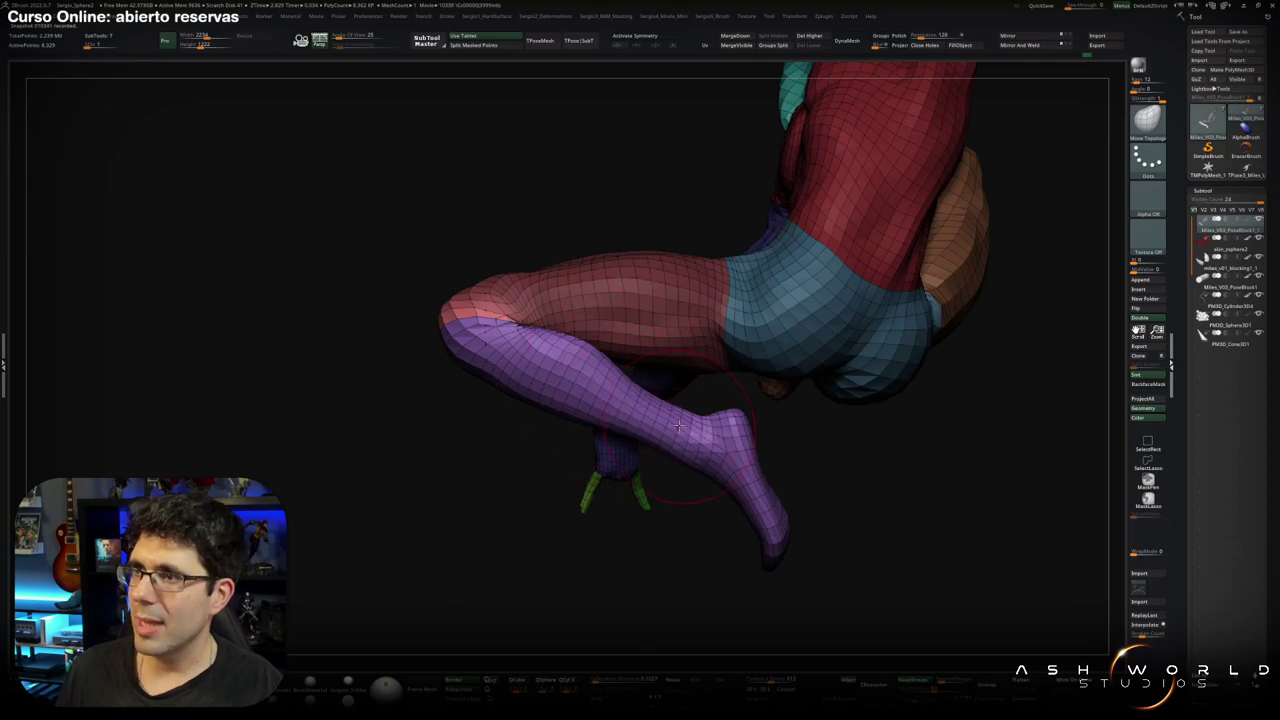
mouse_move(680, 420)
right_down()
mouse_move(573, 367)
mouse_move(553, 383)
mouse_move(581, 325)
mouse_move(581, 344)
right_up()
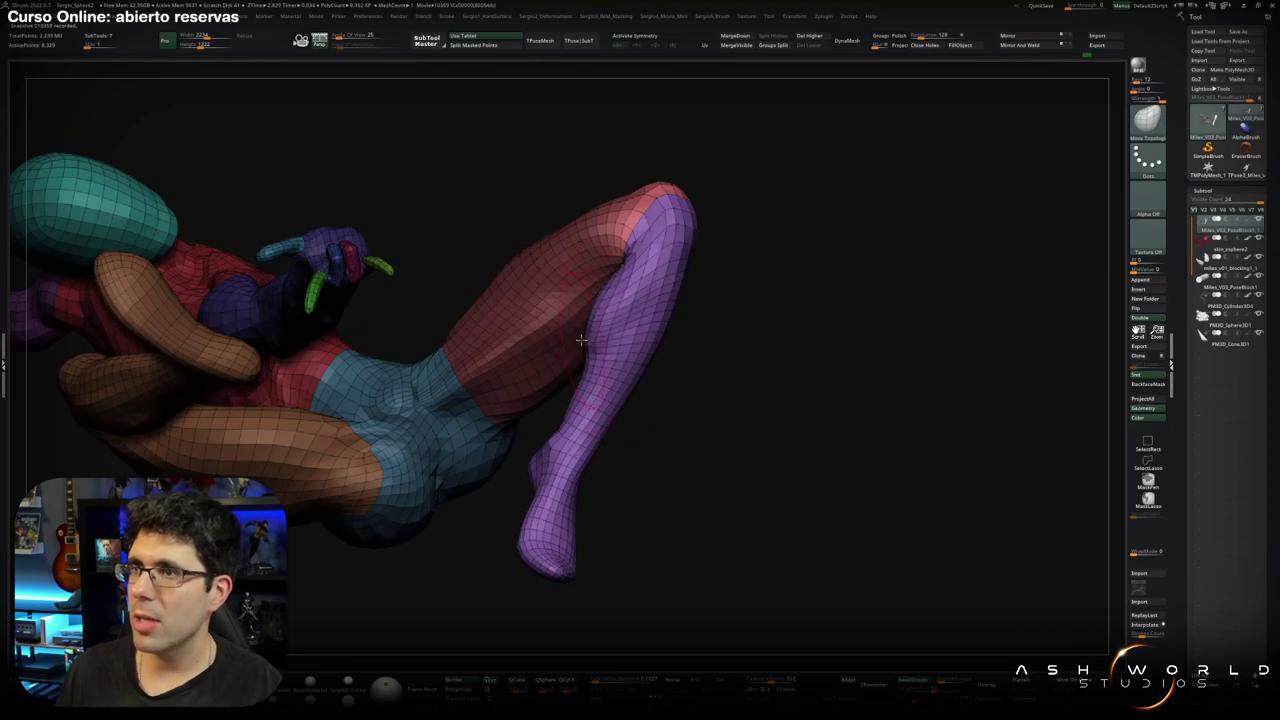
right_drag(579, 368, 597, 310)
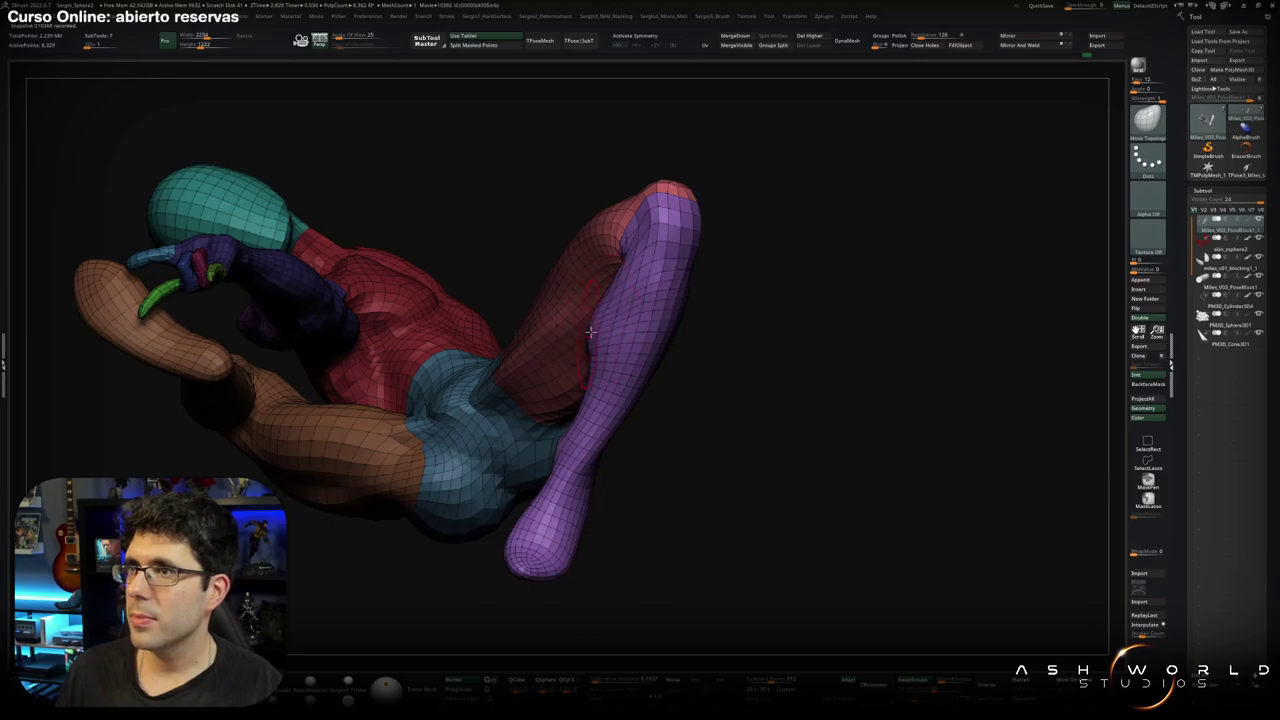
right_drag(593, 330, 597, 305)
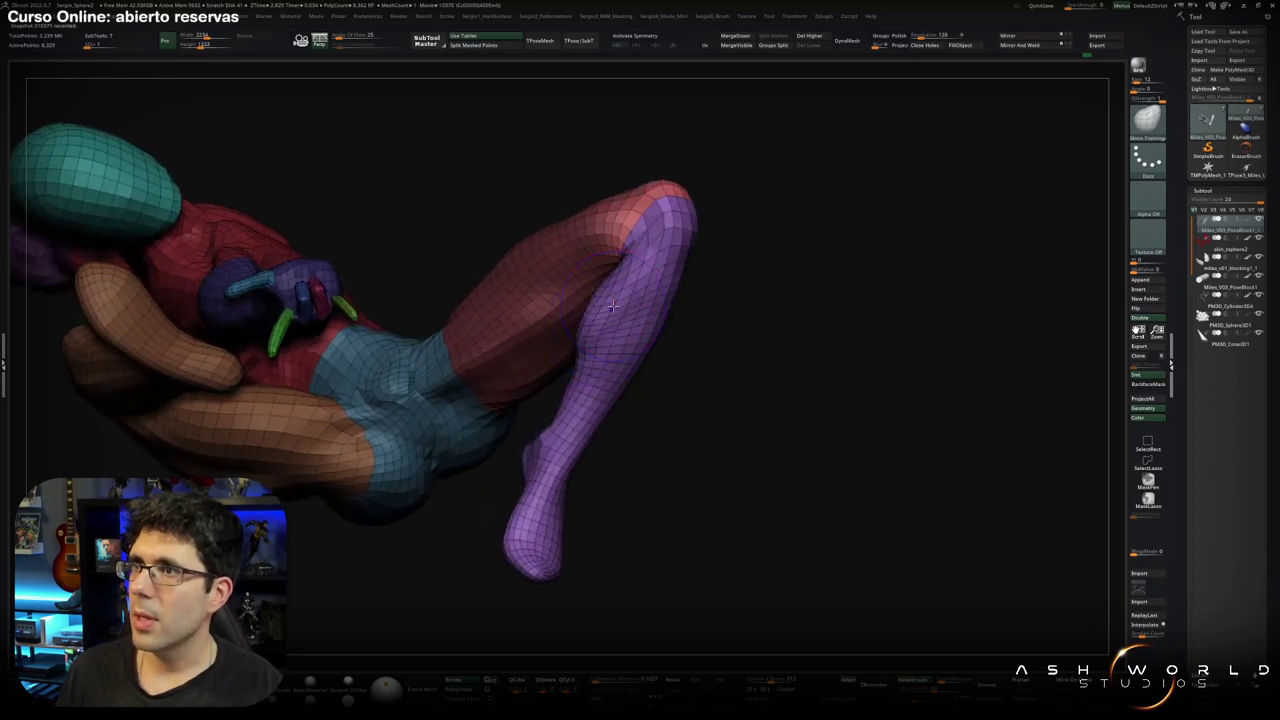
Pick a different sculpting brush from the brush list (B, S, M).
key(b)
key(s)
key(m)
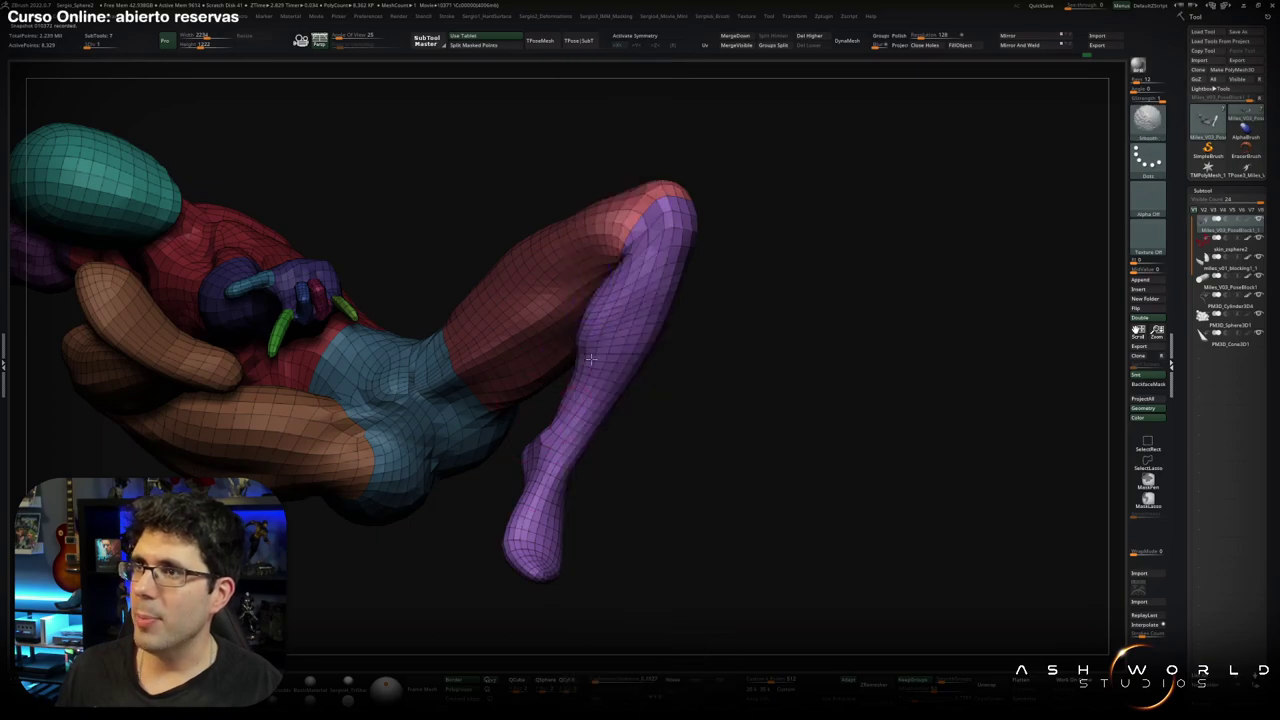
mouse_move(583, 400)
right_down()
mouse_move(590, 292)
mouse_move(599, 311)
mouse_move(523, 374)
mouse_move(625, 291)
mouse_move(597, 343)
mouse_move(620, 383)
mouse_move(646, 381)
mouse_move(541, 441)
mouse_move(614, 341)
mouse_move(600, 345)
right_up()
Turn off Polyframe for a plain grey view and choose ClayBuildup with FreeHand stroke.
key(shift+f)
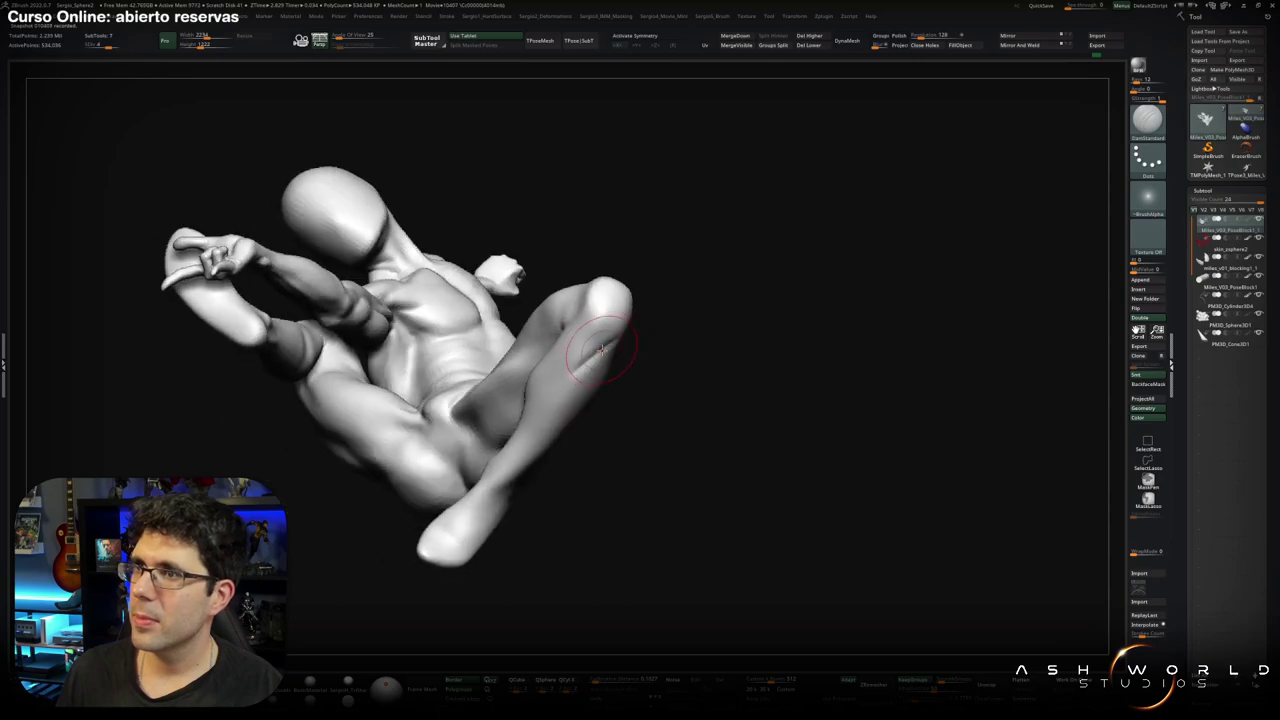
right_click(600, 345)
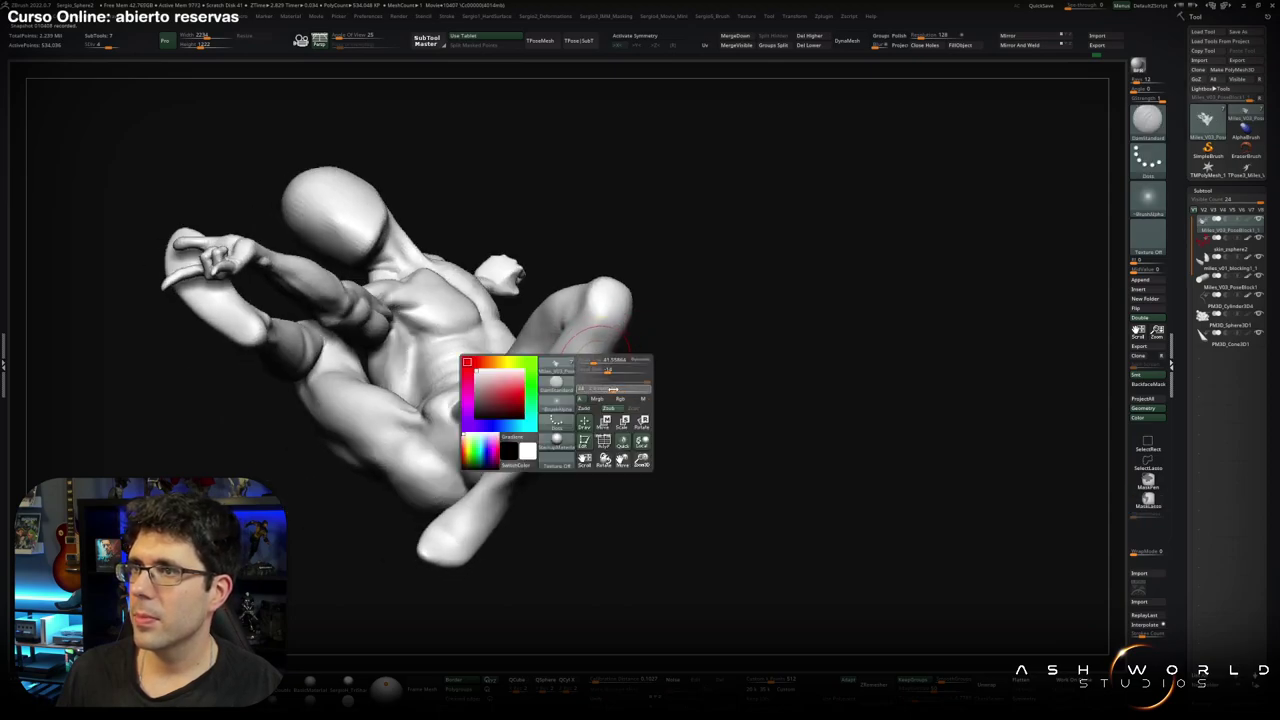
right_drag(612, 390, 621, 341)
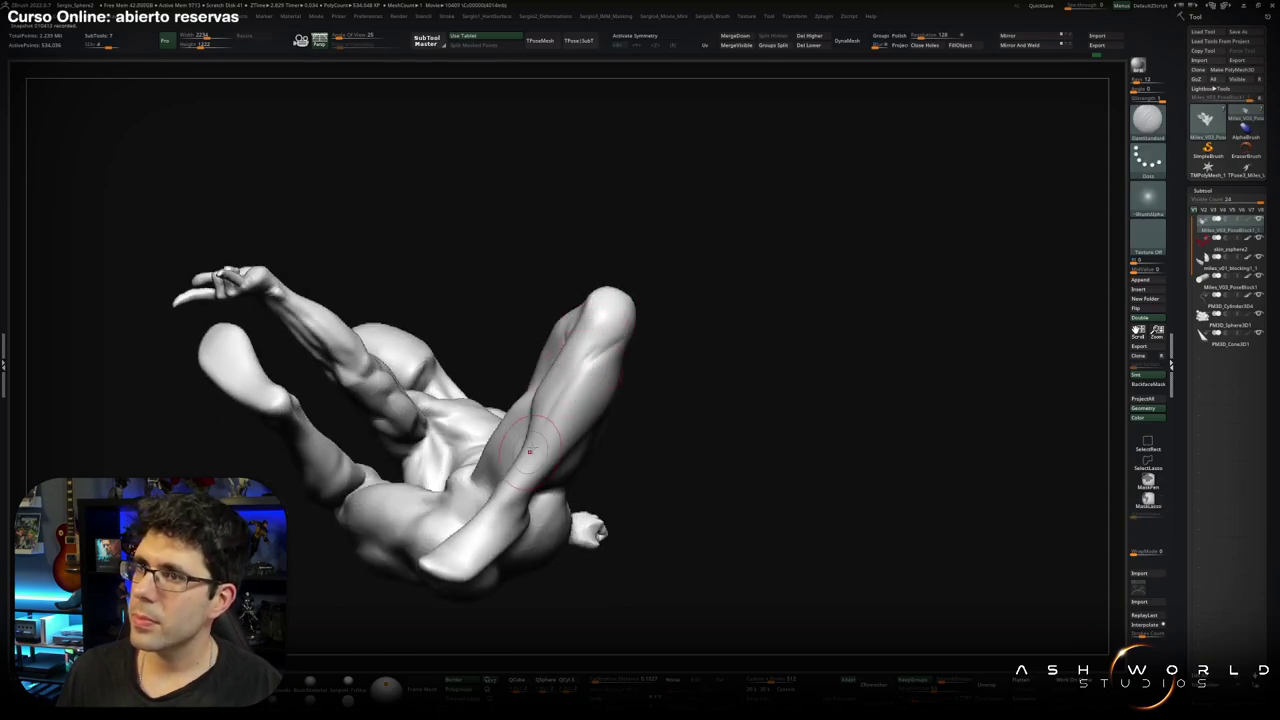
Carve two crease strokes along the raised thigh and smooth them.
right_drag(536, 472, 590, 390)
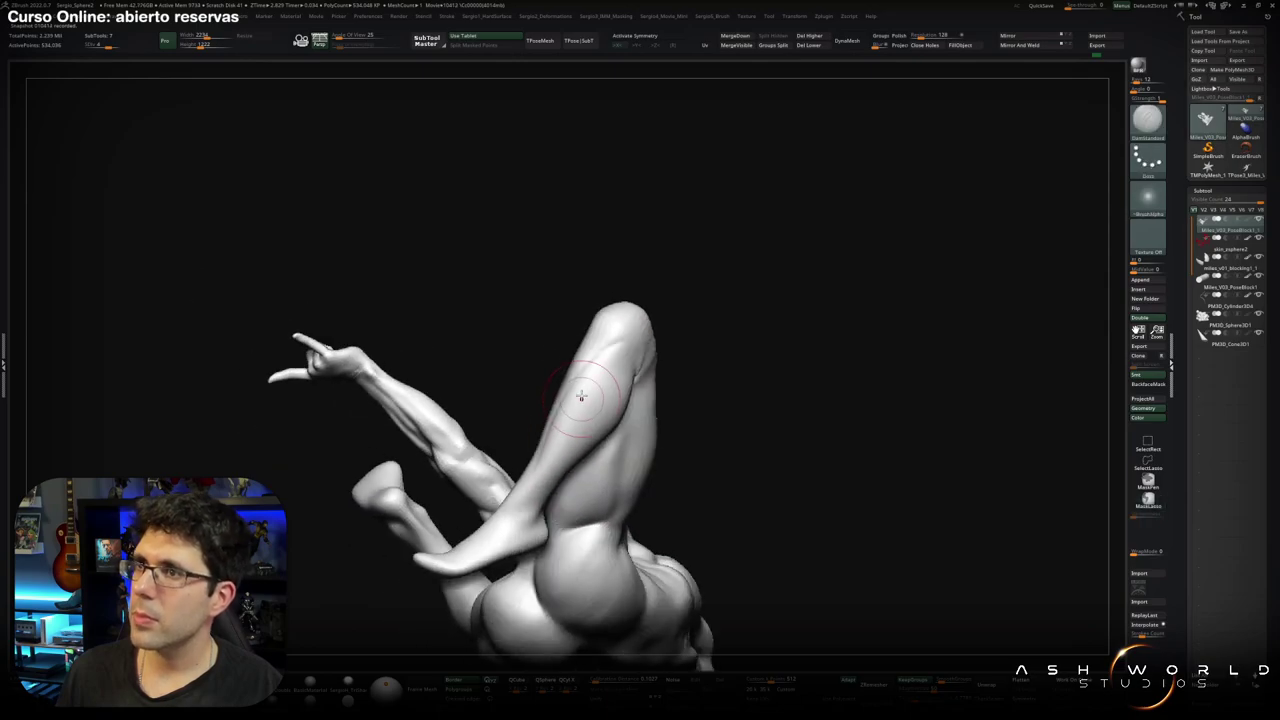
mouse_move(630, 350)
mouse_down()
mouse_move(600, 400)
mouse_move(605, 352)
mouse_up()
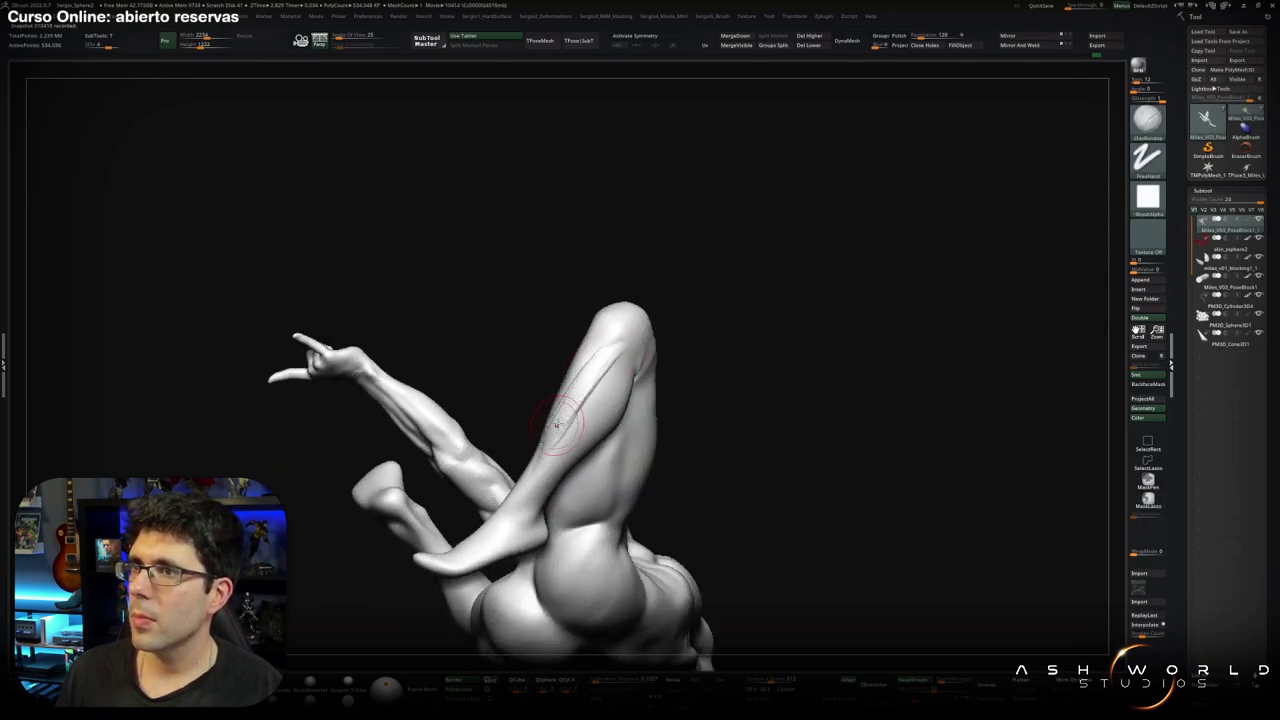
right_drag(556, 425, 576, 393)
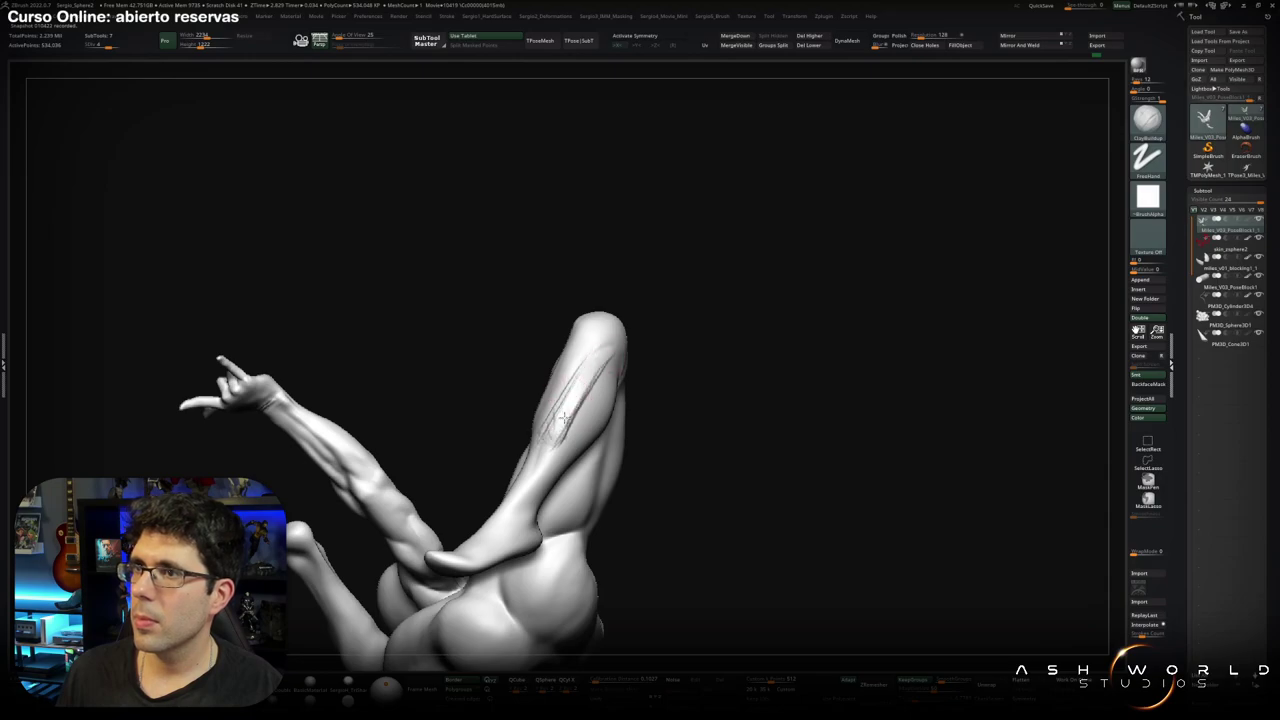
key(shift)
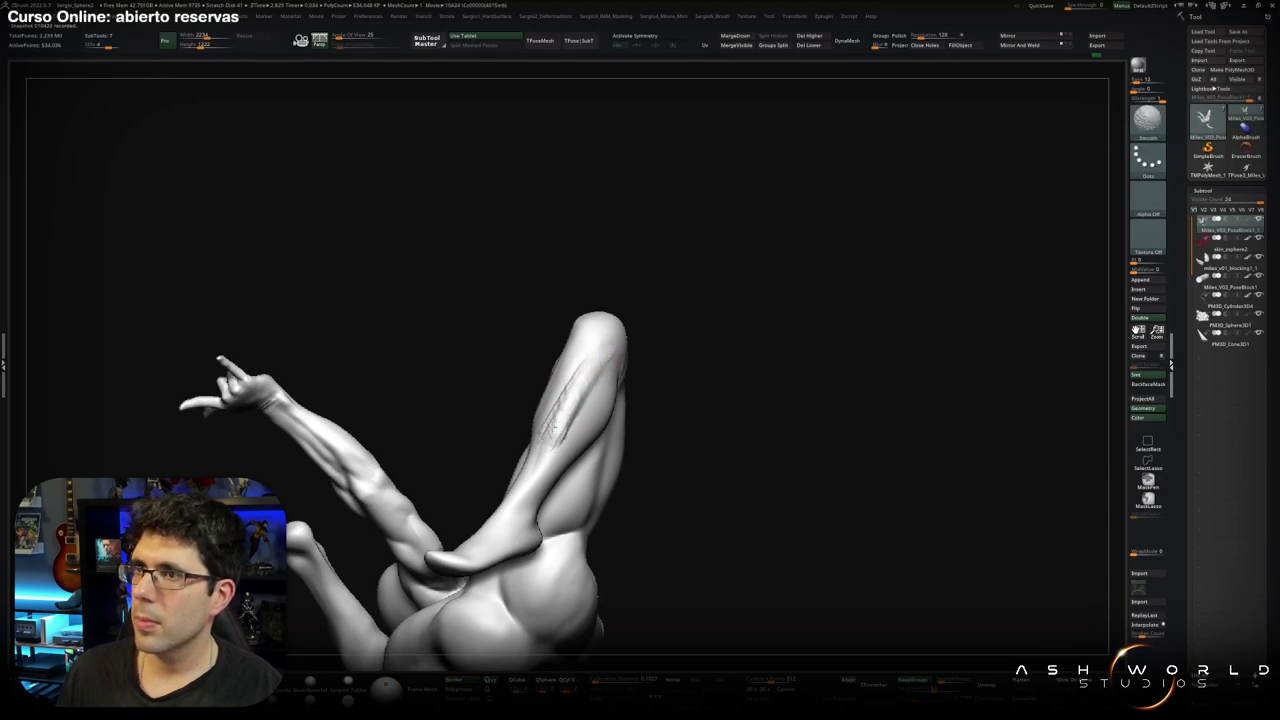
right_drag(572, 390, 586, 362)
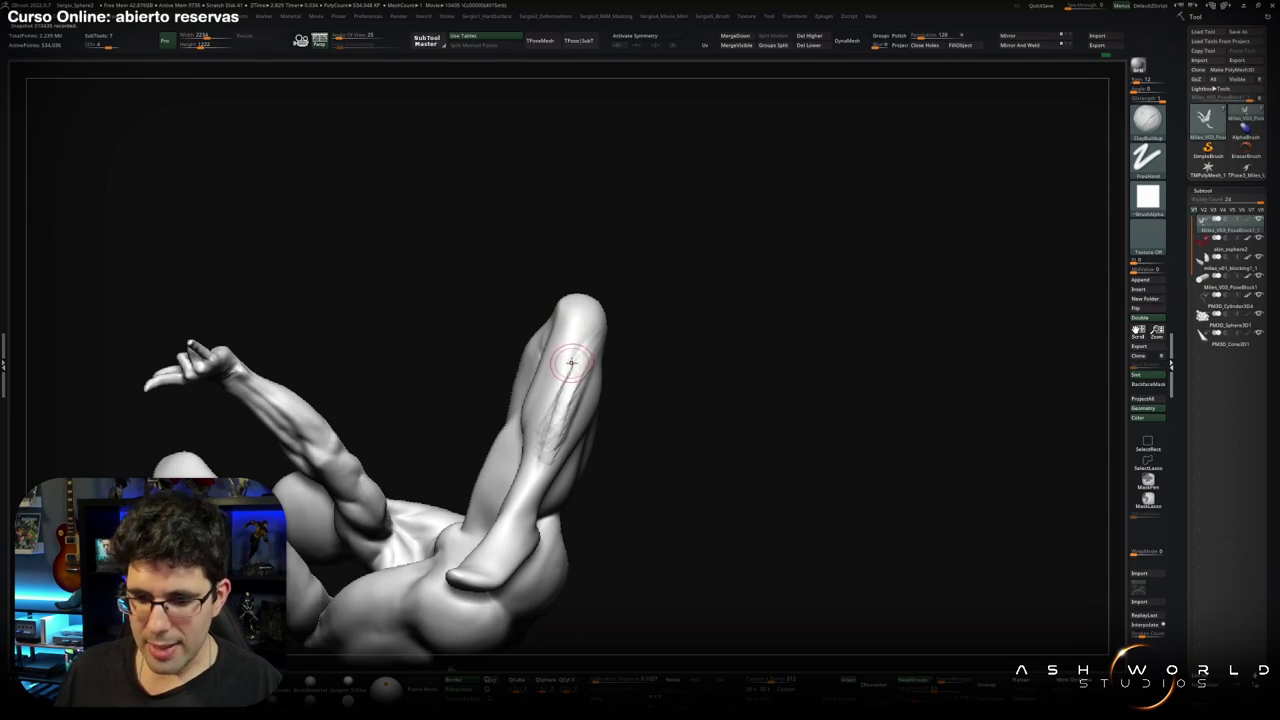
mouse_move(553, 370)
right_down()
mouse_move(574, 434)
mouse_move(589, 403)
mouse_move(568, 396)
mouse_move(542, 332)
right_up()
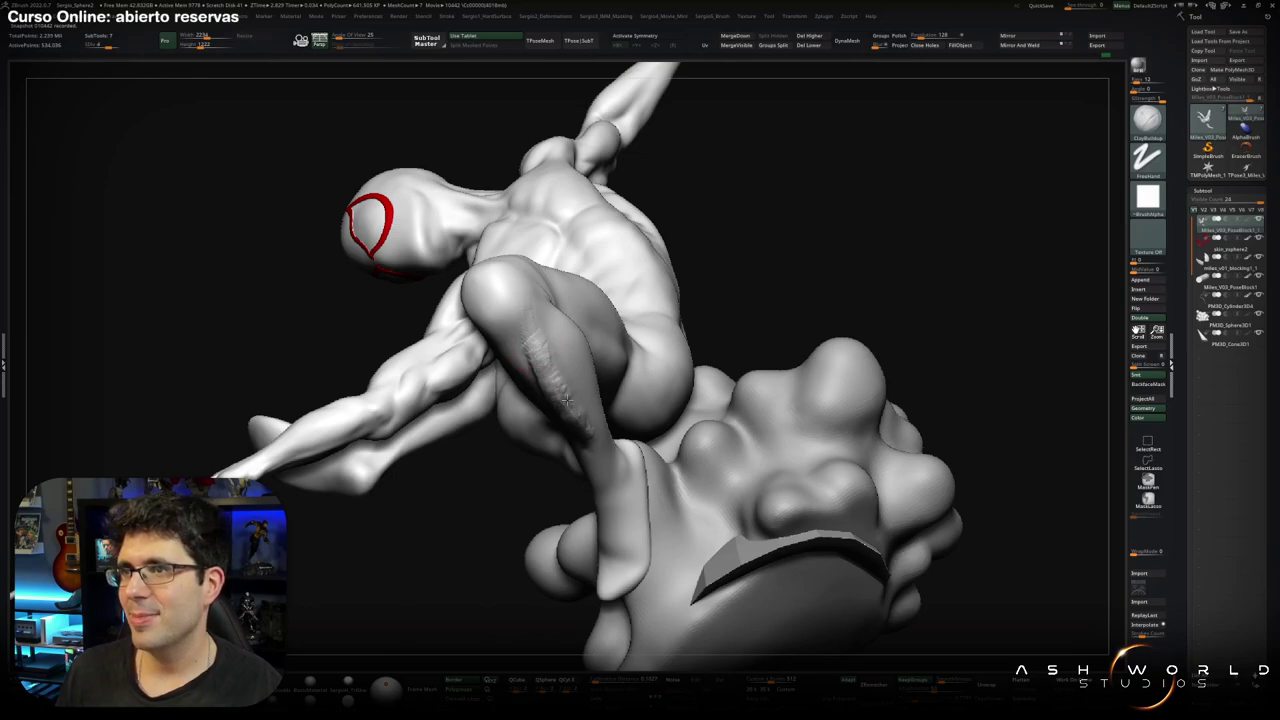
Smooth the rough crease strokes on the raised thigh and knee with the Smooth brush.
right_drag(567, 400, 567, 399)
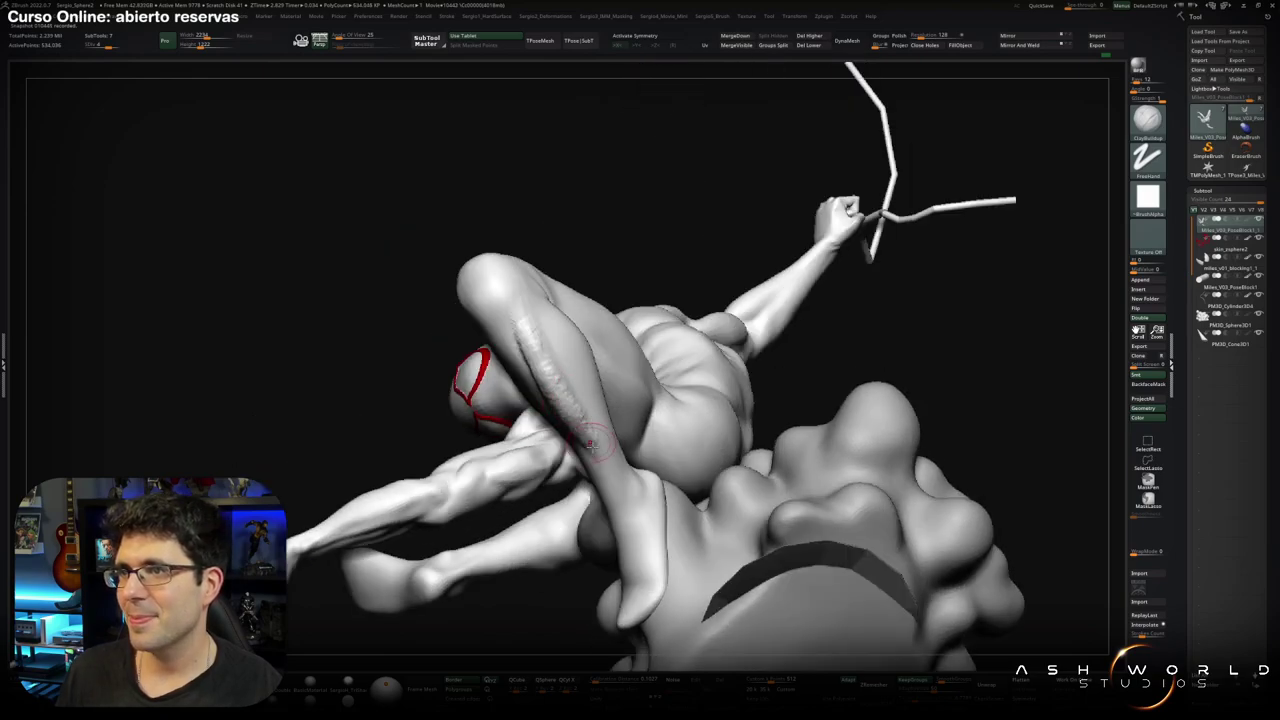
right_drag(590, 444, 583, 431)
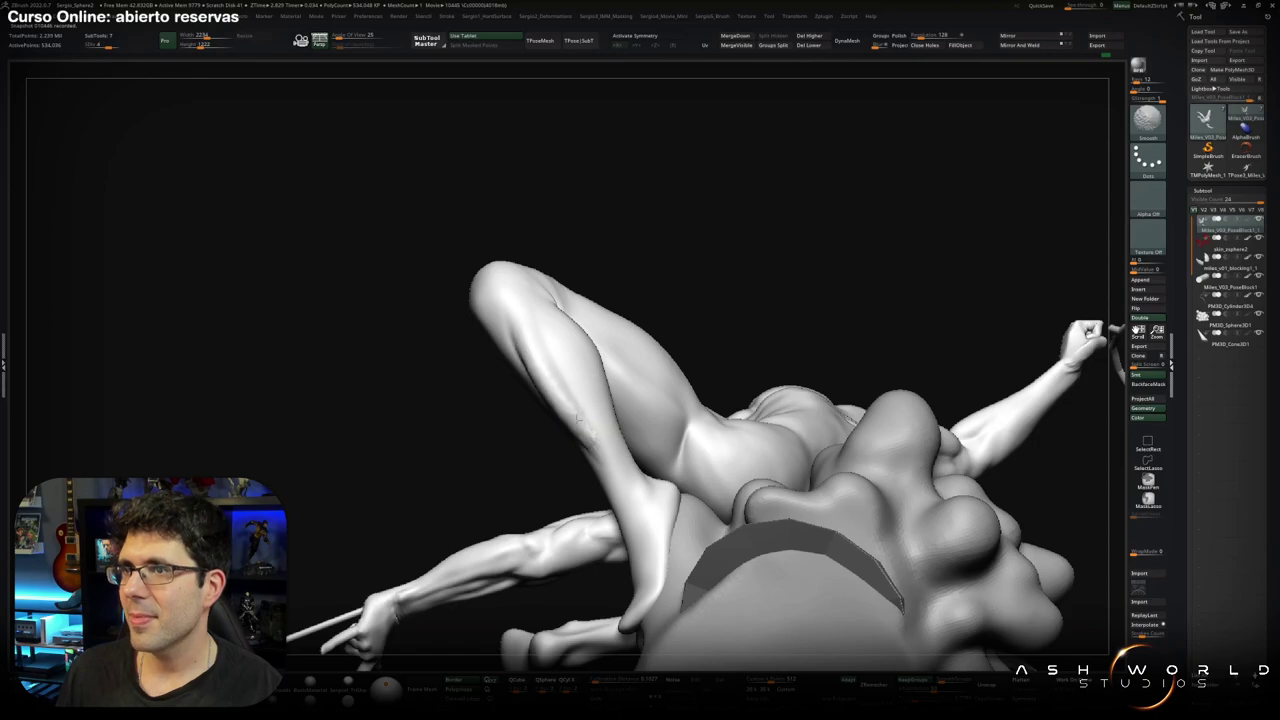
mouse_move(565, 385)
right_down()
mouse_move(549, 400)
mouse_move(597, 397)
mouse_move(586, 434)
mouse_move(541, 403)
mouse_move(485, 448)
right_up()
key(shift)
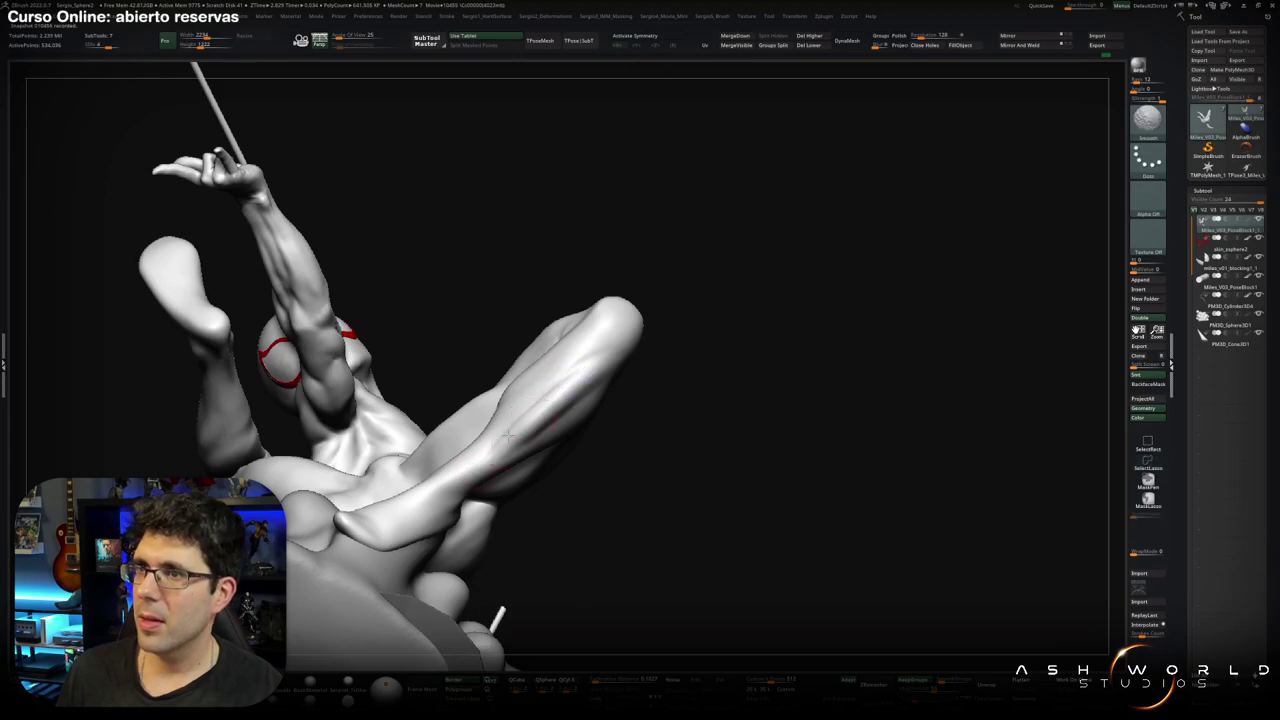
right_drag(565, 426, 552, 420)
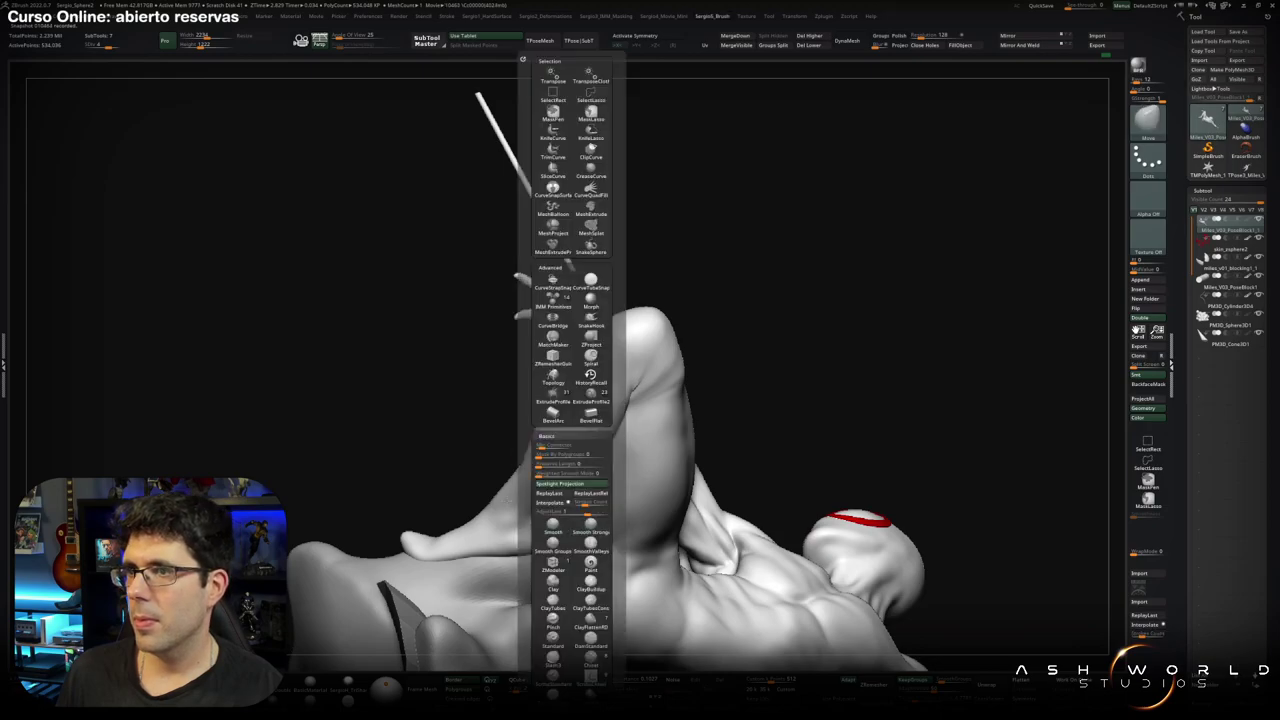
mouse_move(556, 416)
right_down()
mouse_move(542, 416)
mouse_move(575, 401)
right_up()
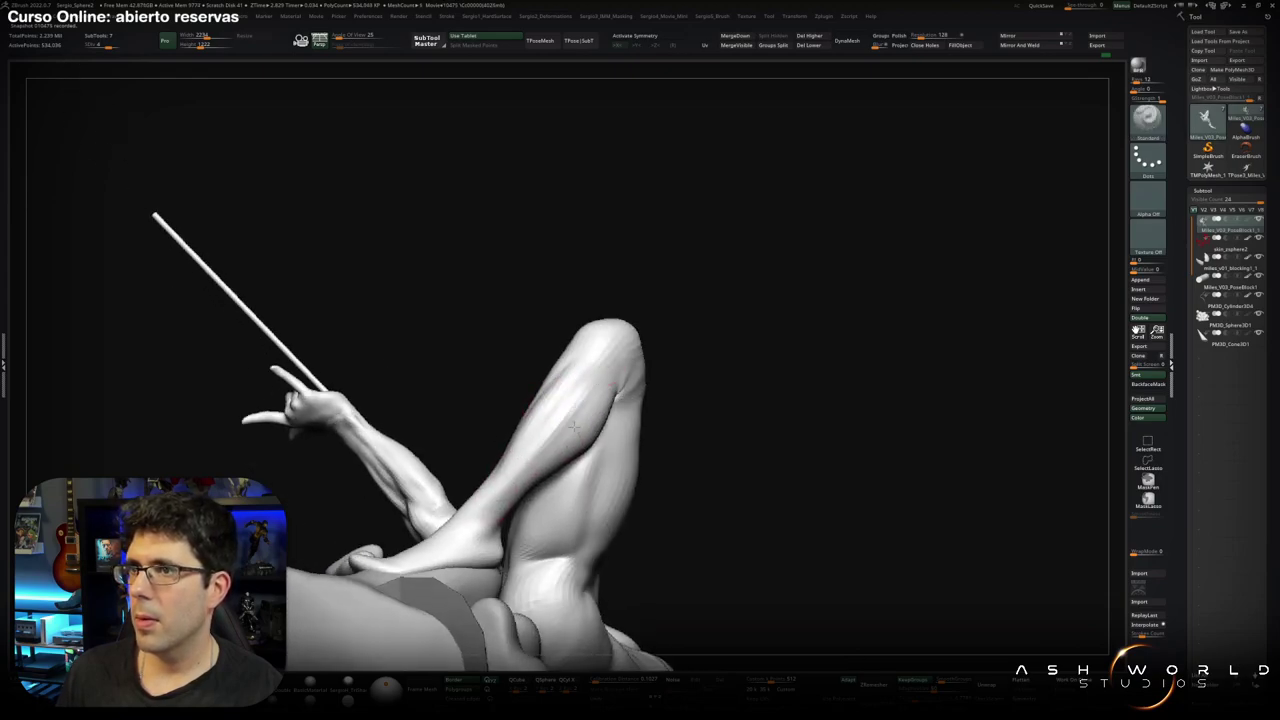
mouse_move(528, 458)
right_down()
mouse_move(551, 363)
mouse_move(578, 357)
right_up()
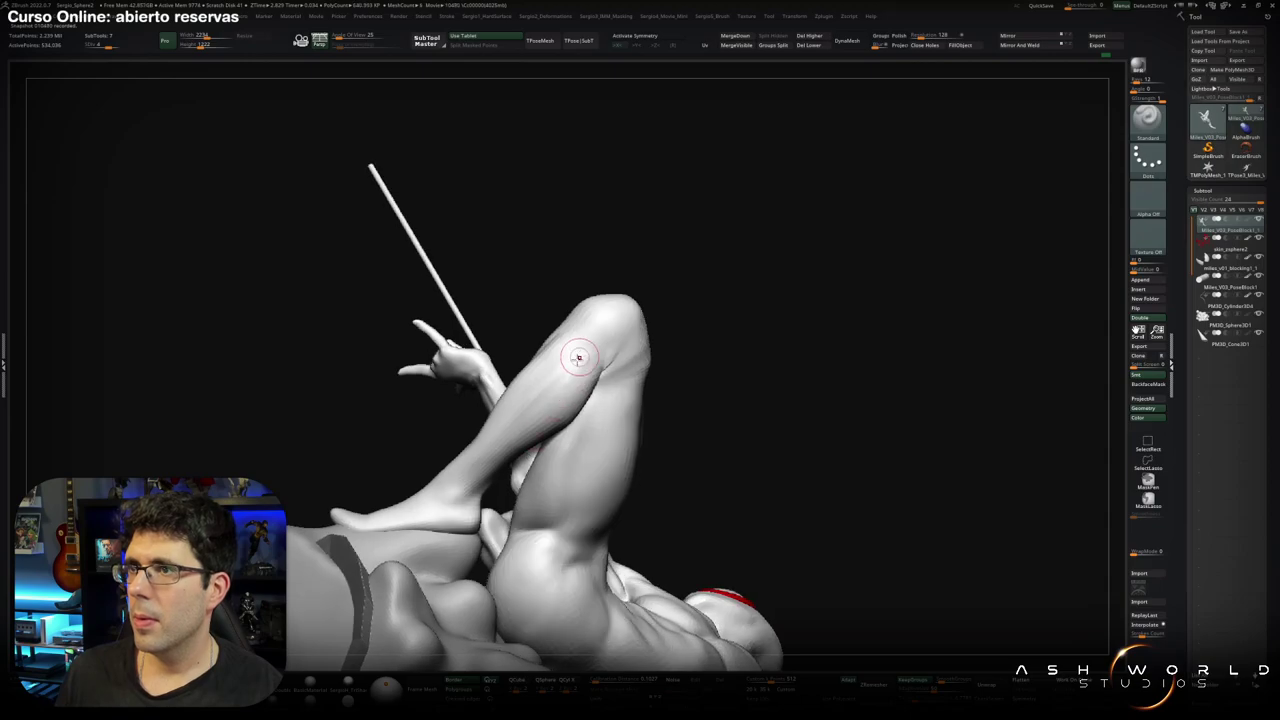
key(shift)
Smooth the thigh and carve two diagonal crease strokes down the raised calf.
right_drag(528, 422, 574, 346)
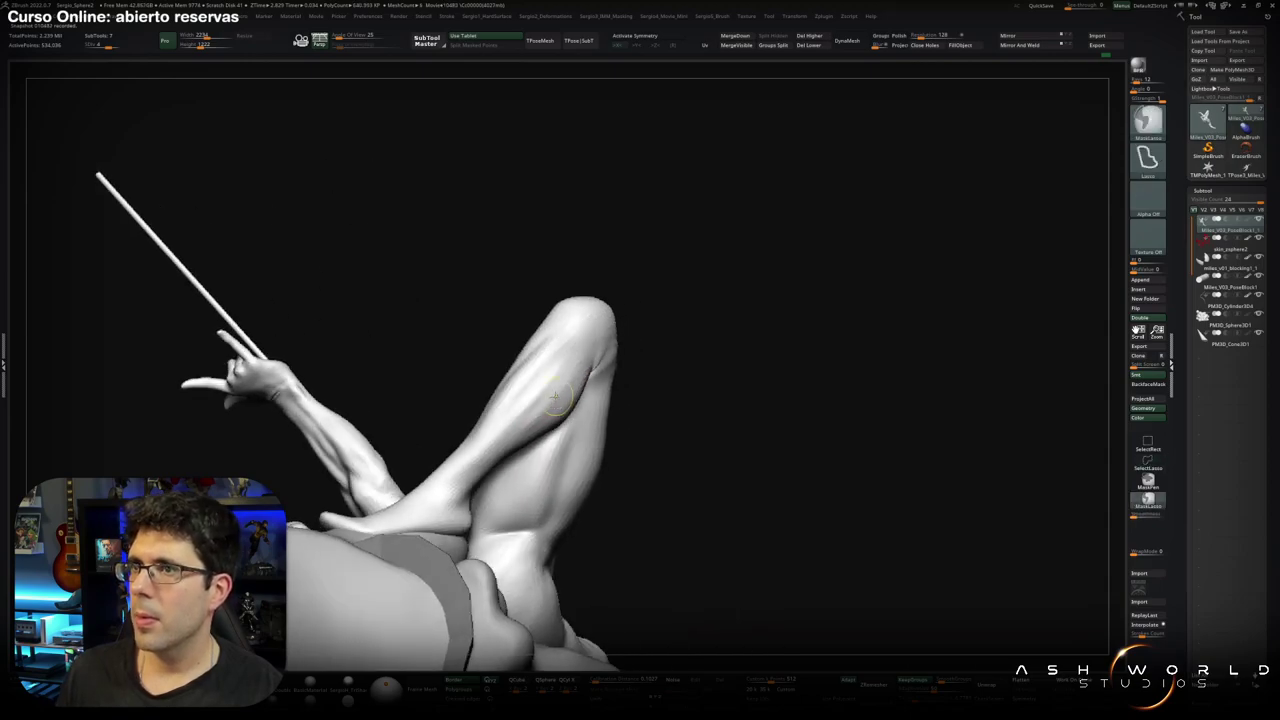
mouse_move(521, 413)
shift+mouse_down()
mouse_move(543, 386)
mouse_move(528, 409)
shift+mouse_up()
mouse_move(570, 346)
right_down()
mouse_move(547, 399)
mouse_move(565, 394)
right_up()
drag(590, 390, 533, 440)
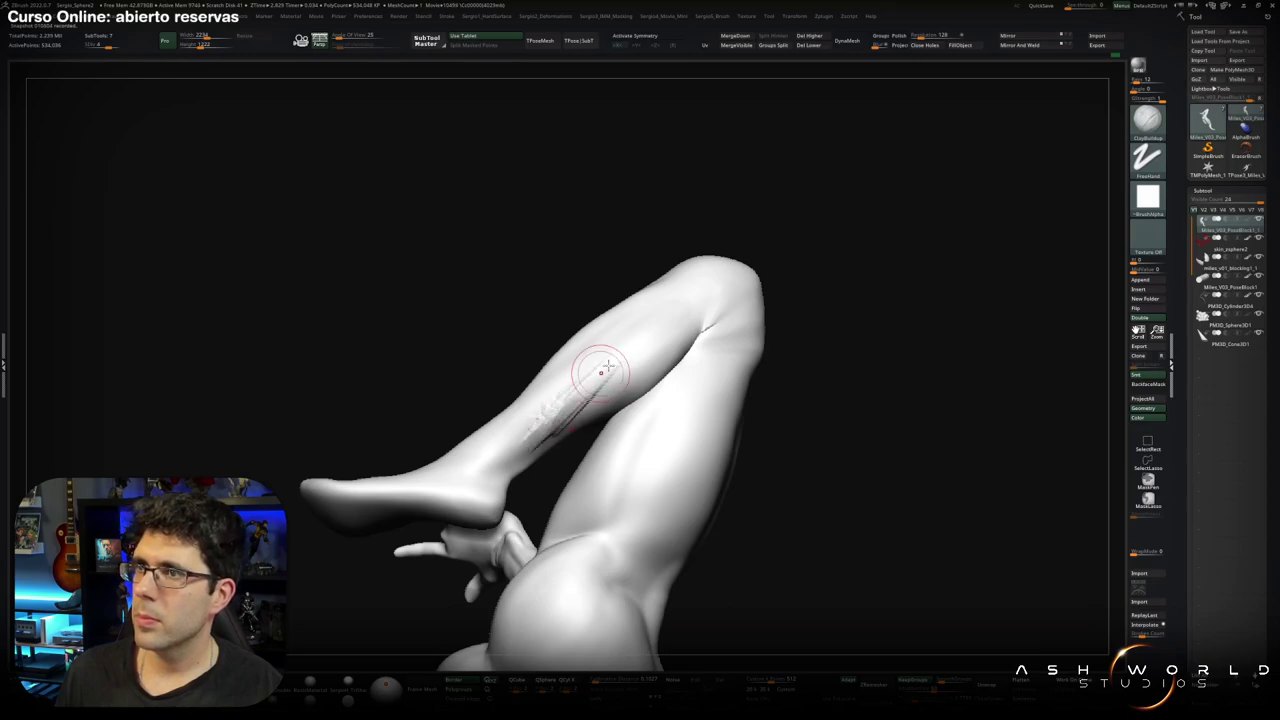
drag(604, 369, 550, 433)
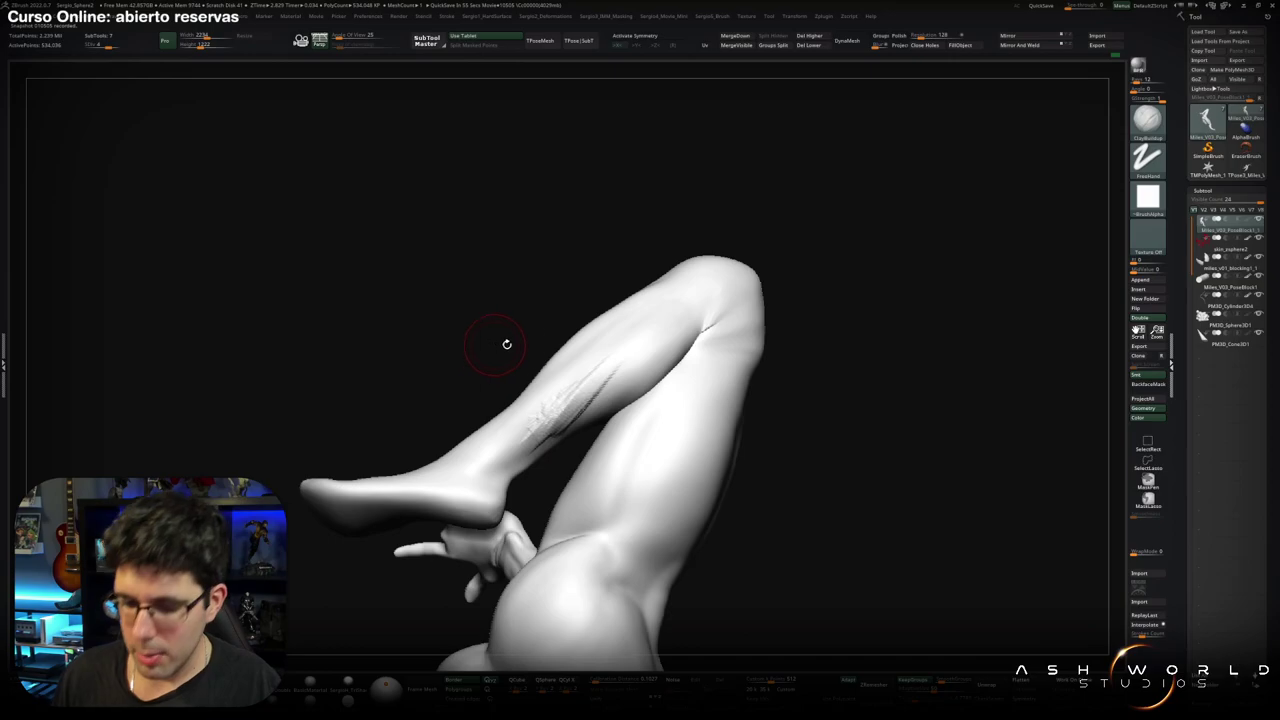
drag(506, 343, 529, 414)
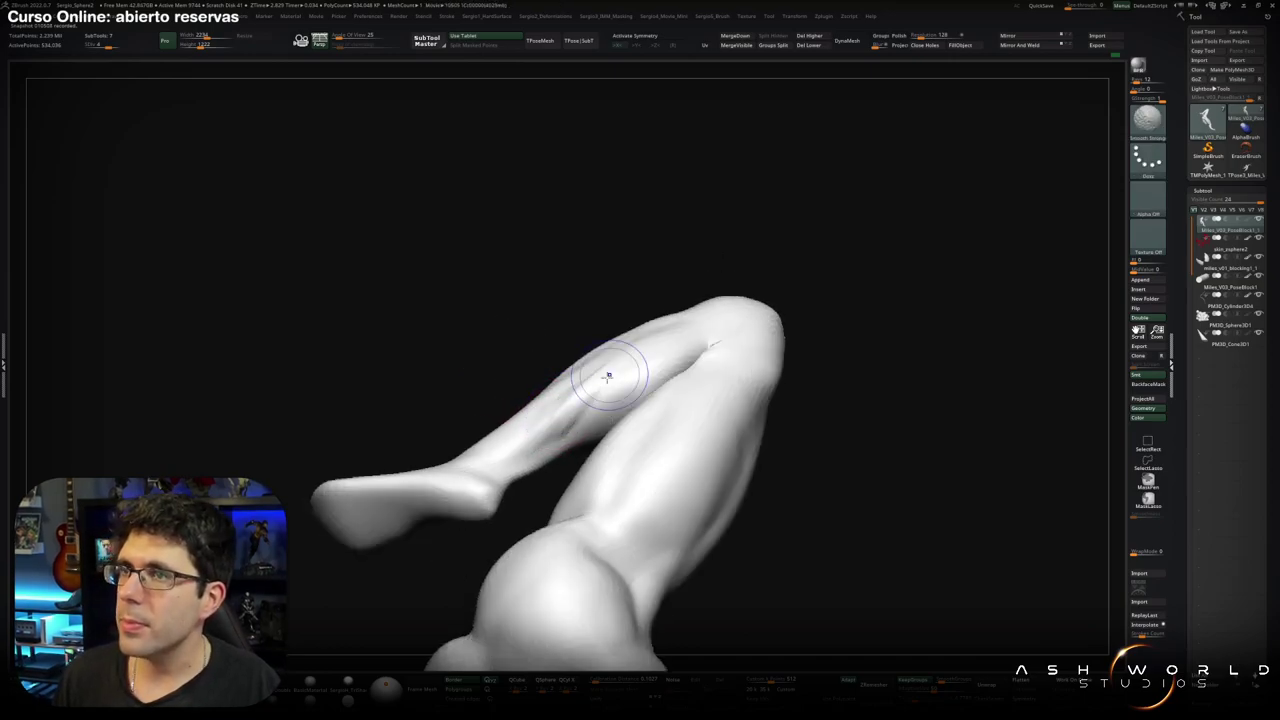
mouse_move(614, 371)
mouse_down()
mouse_move(594, 371)
mouse_move(565, 425)
mouse_move(595, 363)
mouse_up()
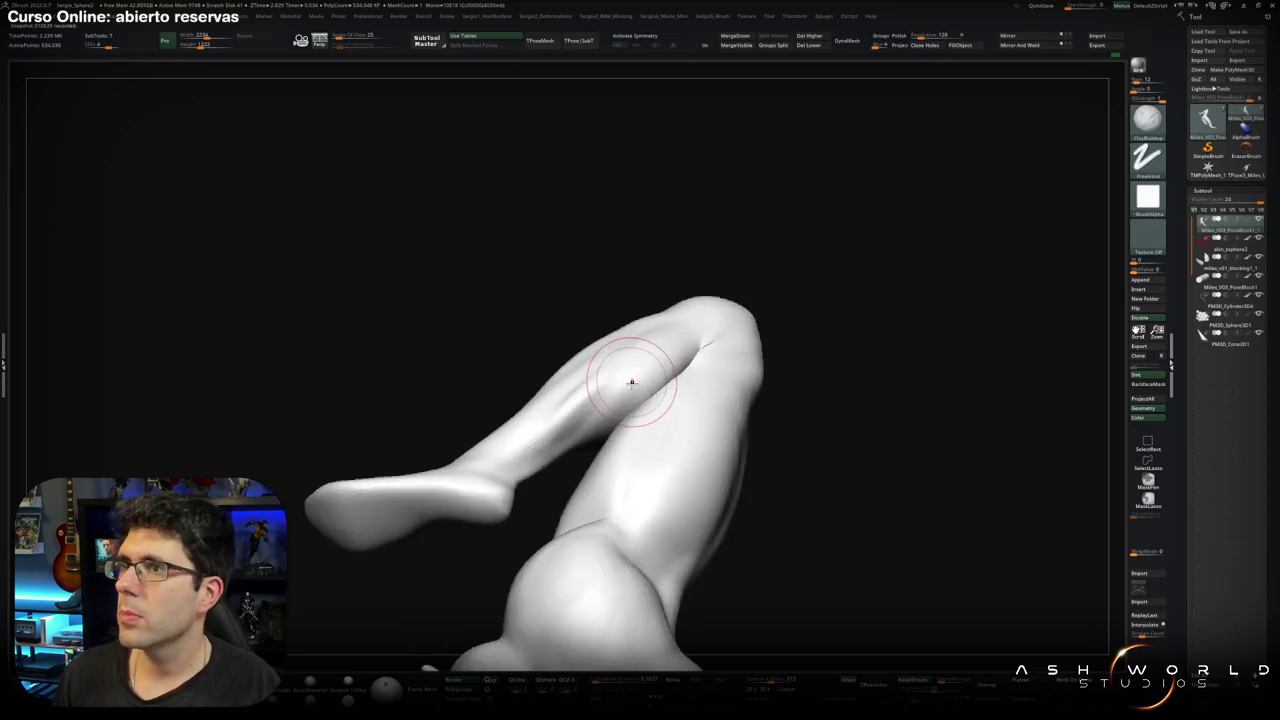
Build up a muscle line along the back of the thigh and smooth it in.
right_drag(629, 377, 663, 354)
mouse_move(663, 354)
mouse_down()
mouse_move(651, 372)
mouse_move(702, 330)
mouse_up()
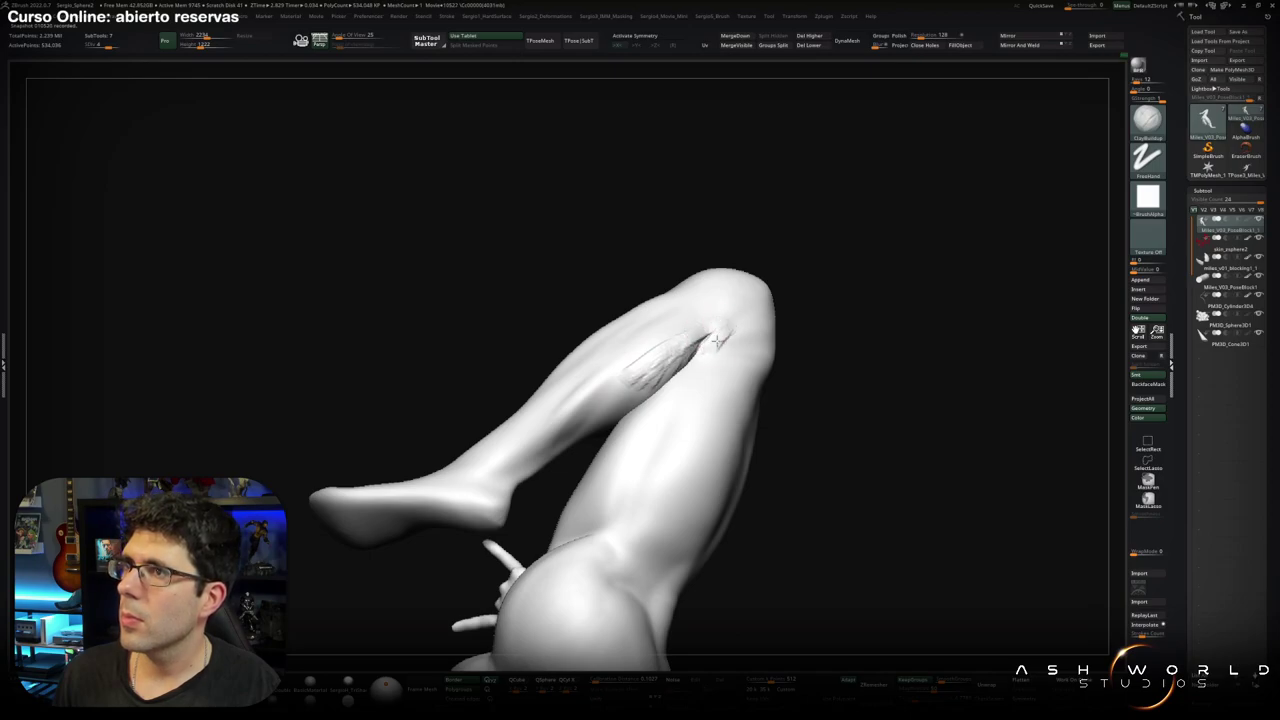
mouse_move(691, 337)
shift+mouse_down()
mouse_move(733, 318)
mouse_move(667, 353)
shift+mouse_up()
mouse_move(667, 369)
right_down()
mouse_move(704, 328)
mouse_move(736, 318)
right_up()
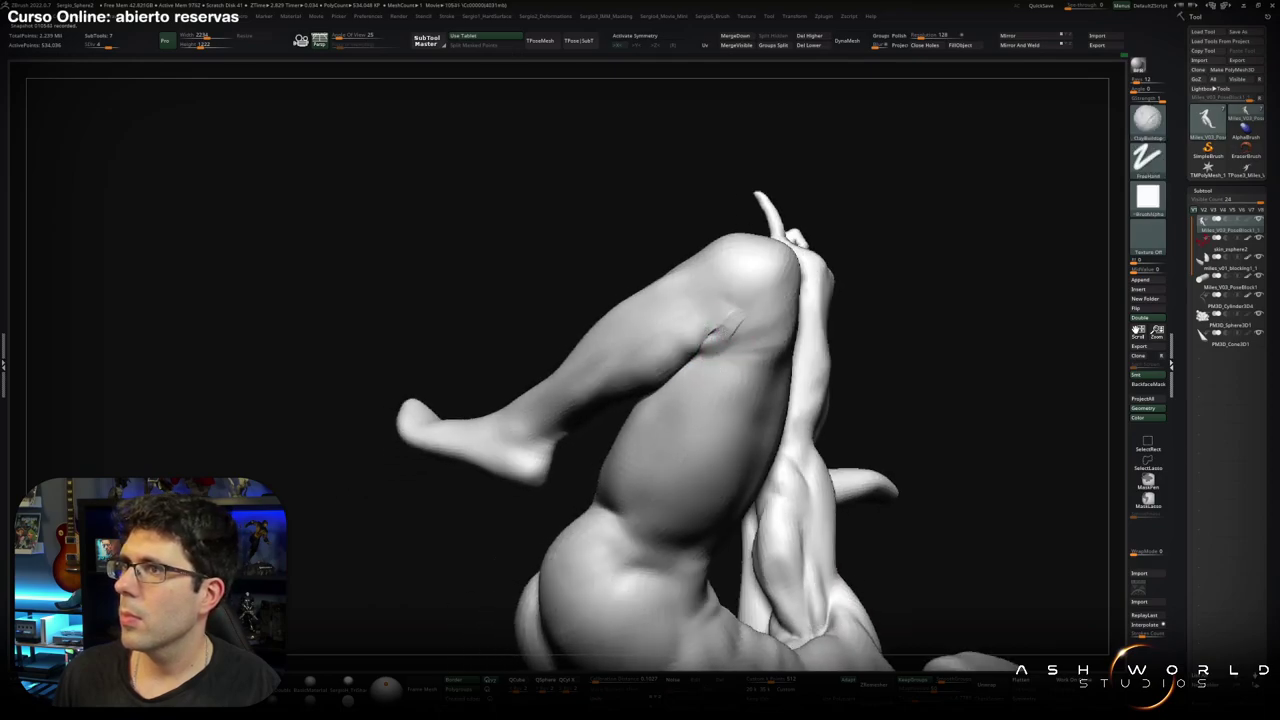
Add ClayBuildup strokes to the back of the thigh, the knee and the inner thigh.
drag(728, 306, 680, 340)
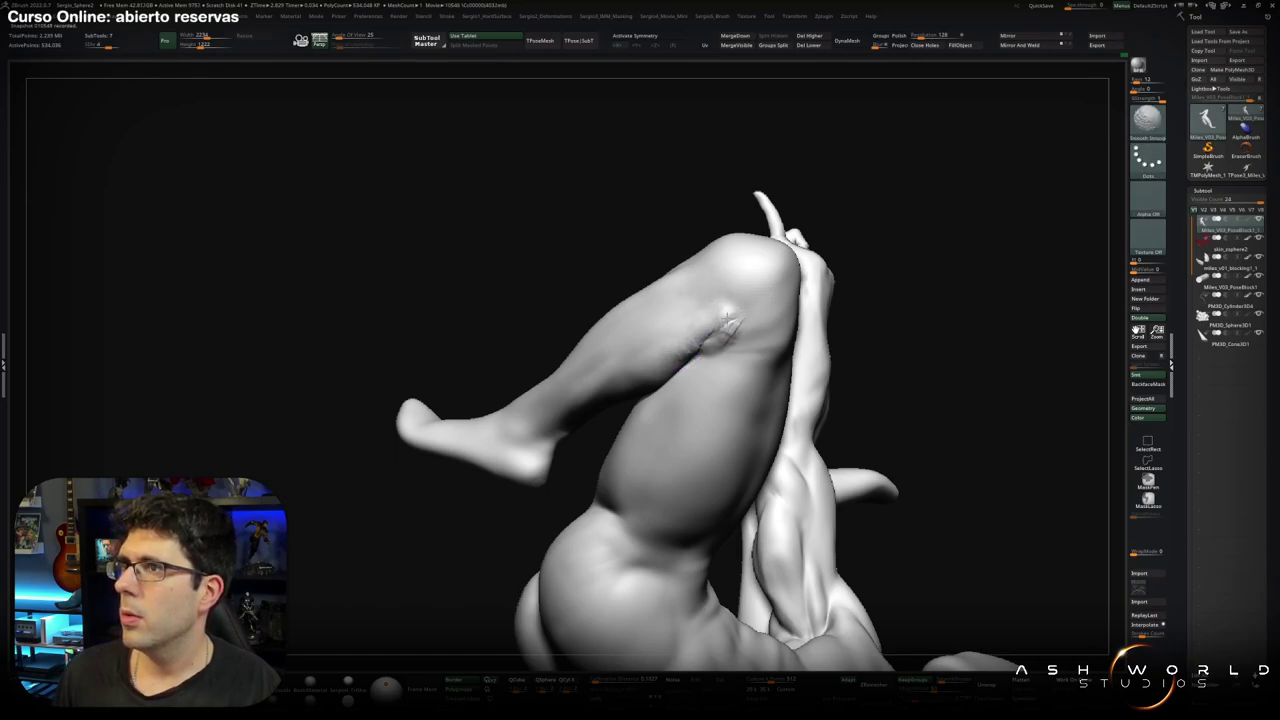
mouse_move(681, 360)
right_down()
mouse_move(654, 354)
mouse_move(662, 381)
mouse_move(626, 449)
mouse_move(589, 431)
right_up()
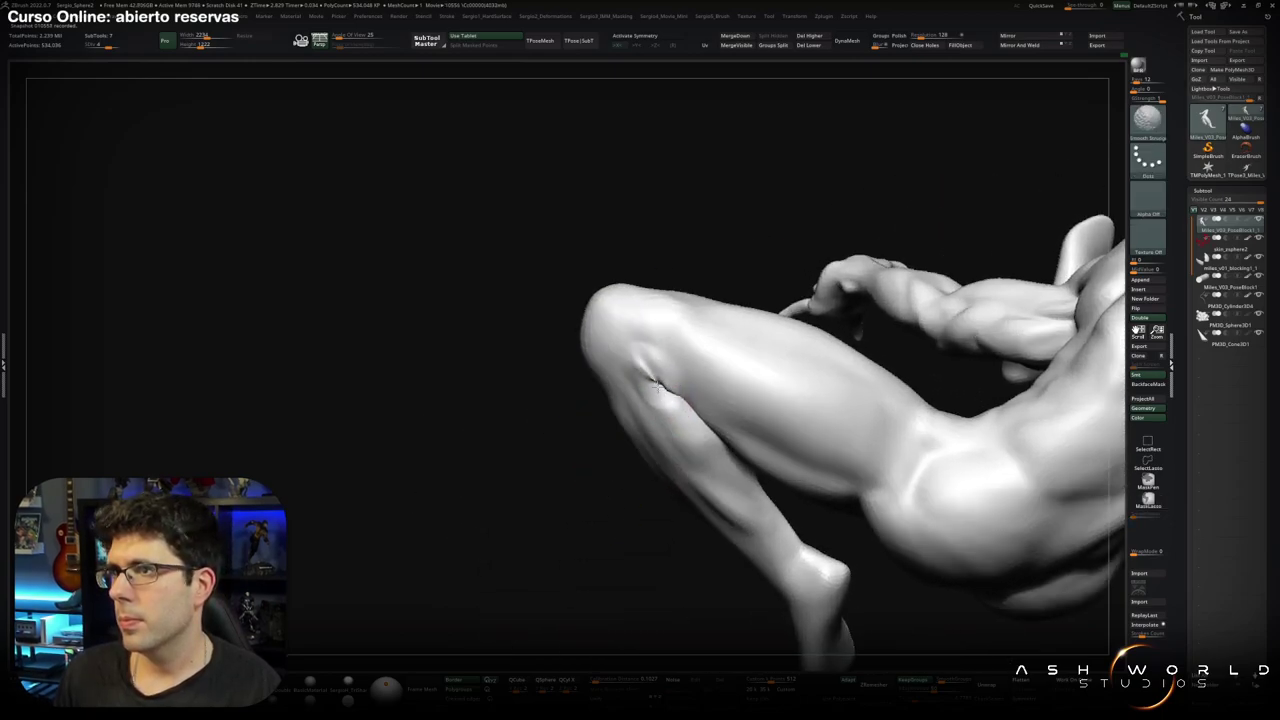
right_drag(657, 386, 661, 401)
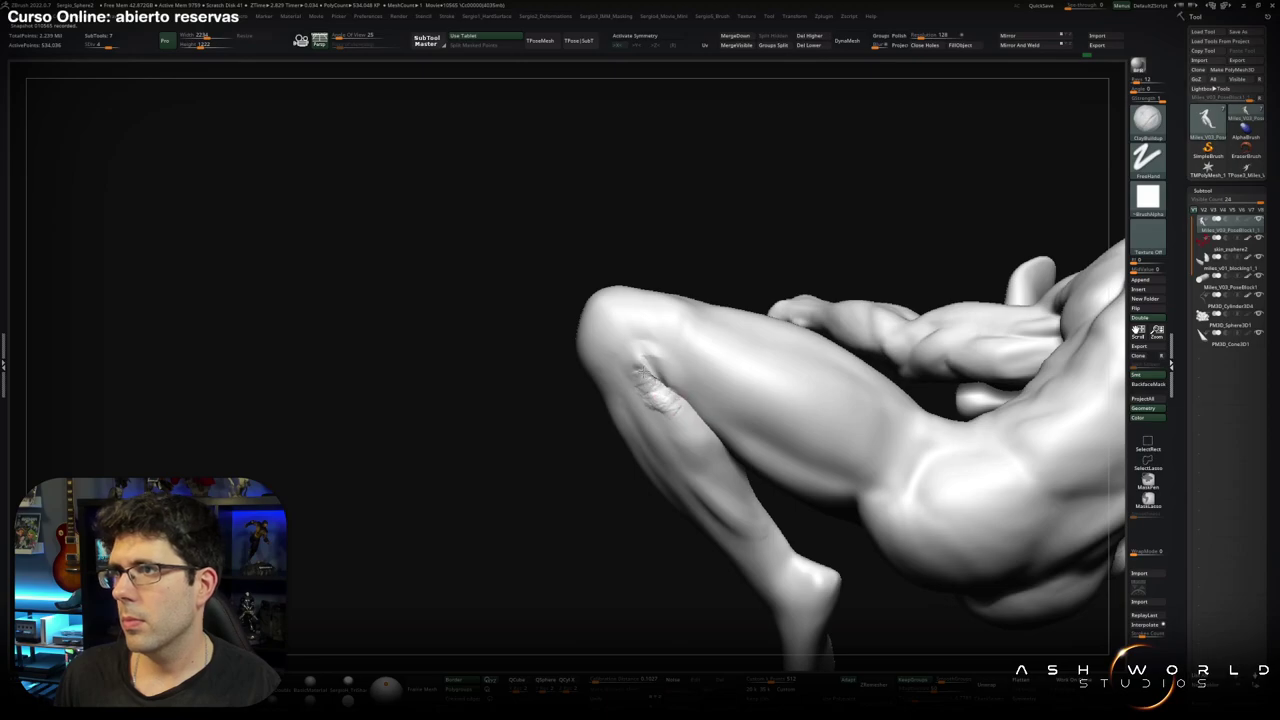
mouse_move(660, 375)
mouse_down()
mouse_move(681, 378)
mouse_move(668, 380)
mouse_up()
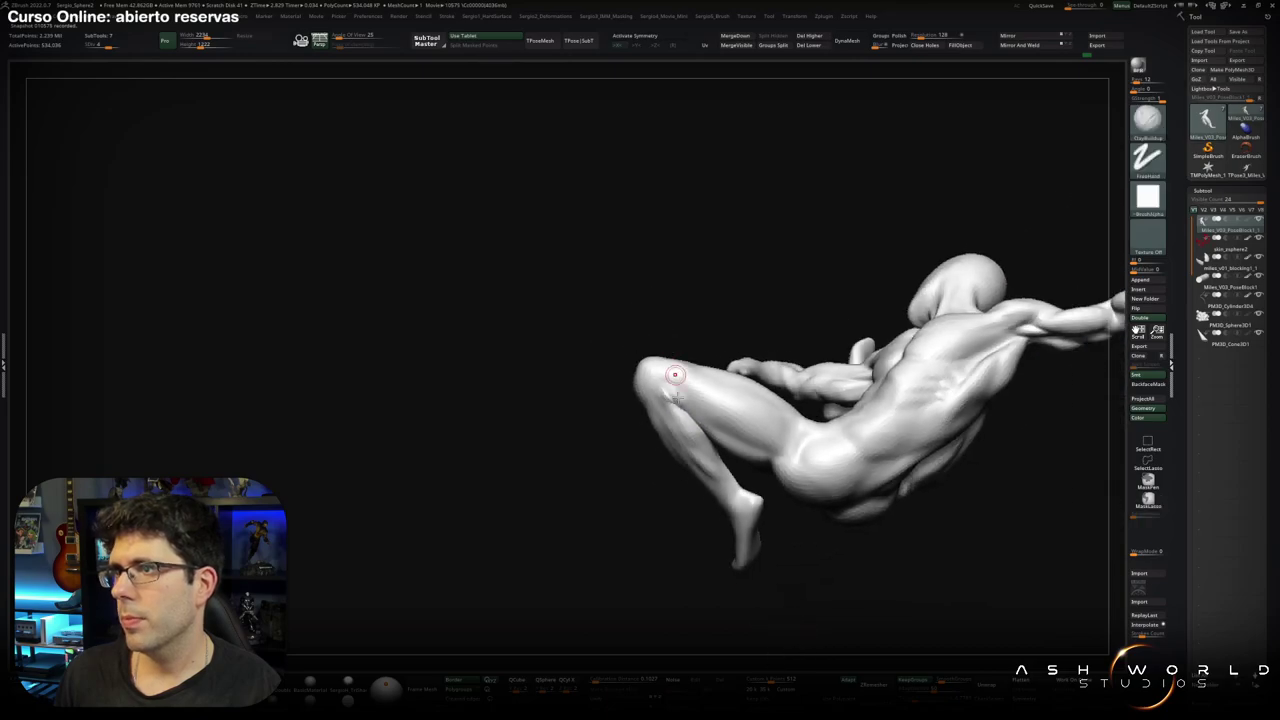
mouse_move(654, 388)
right_down()
mouse_move(700, 418)
mouse_move(665, 430)
right_up()
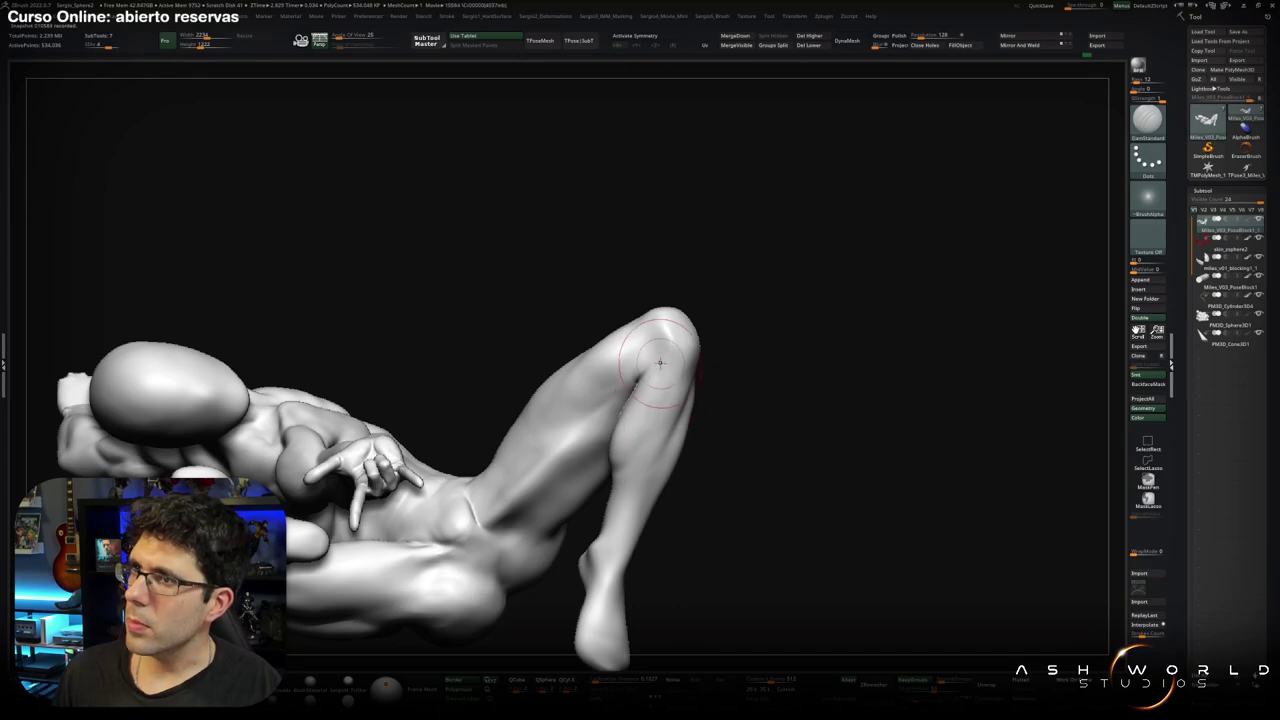
right_drag(657, 376, 645, 373)
drag(645, 373, 620, 450)
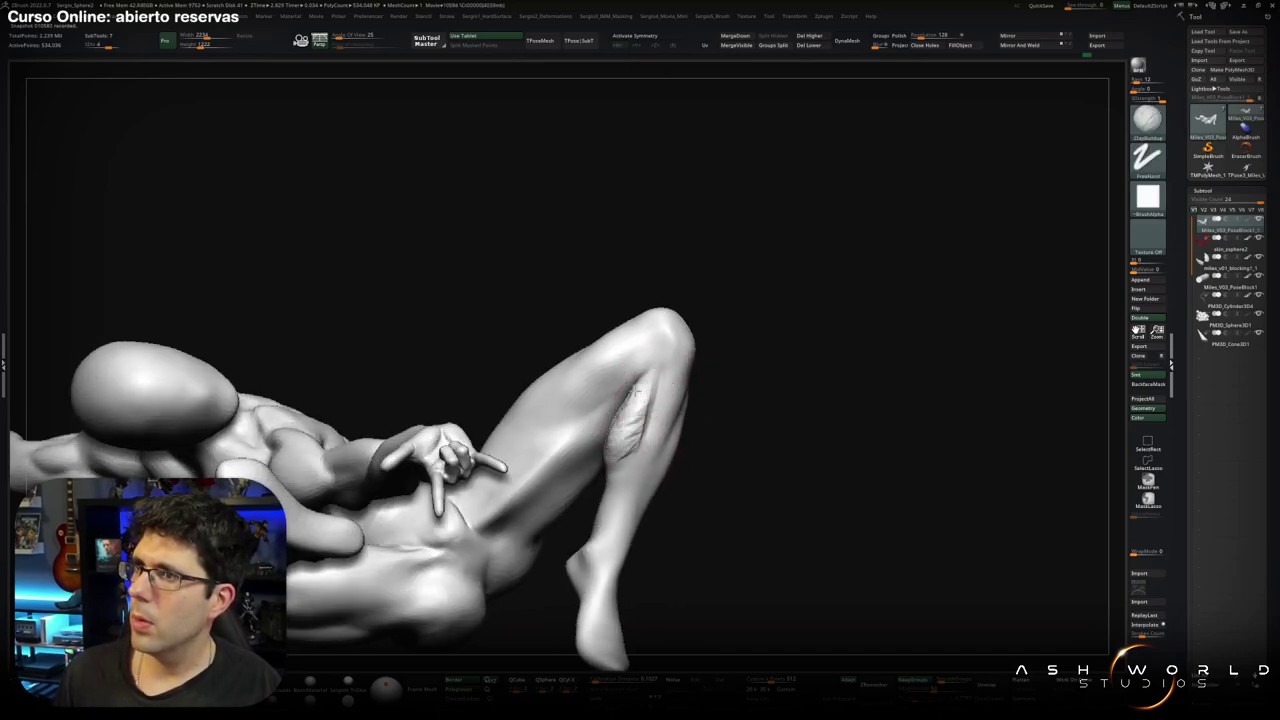
right_drag(620, 427, 617, 456)
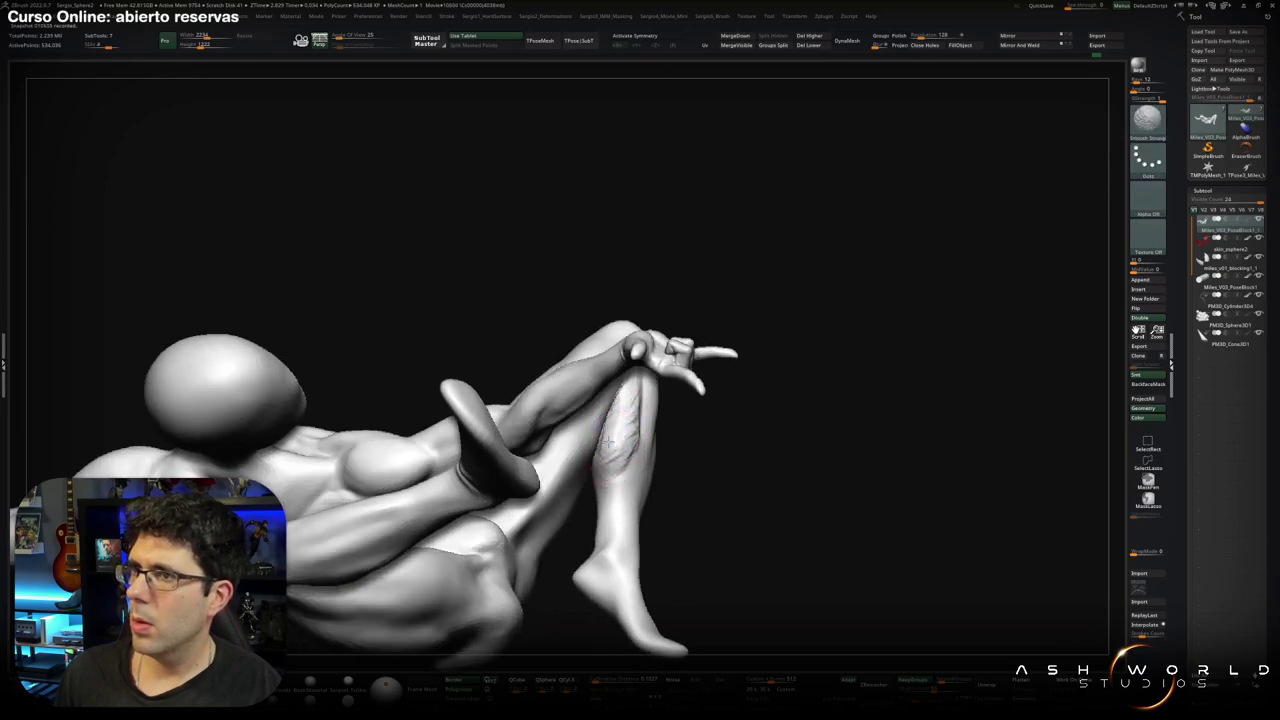
mouse_move(615, 455)
right_down()
mouse_move(640, 382)
mouse_move(620, 460)
mouse_move(596, 415)
mouse_move(596, 485)
mouse_move(580, 460)
mouse_move(563, 470)
mouse_move(536, 458)
mouse_move(563, 366)
right_up()
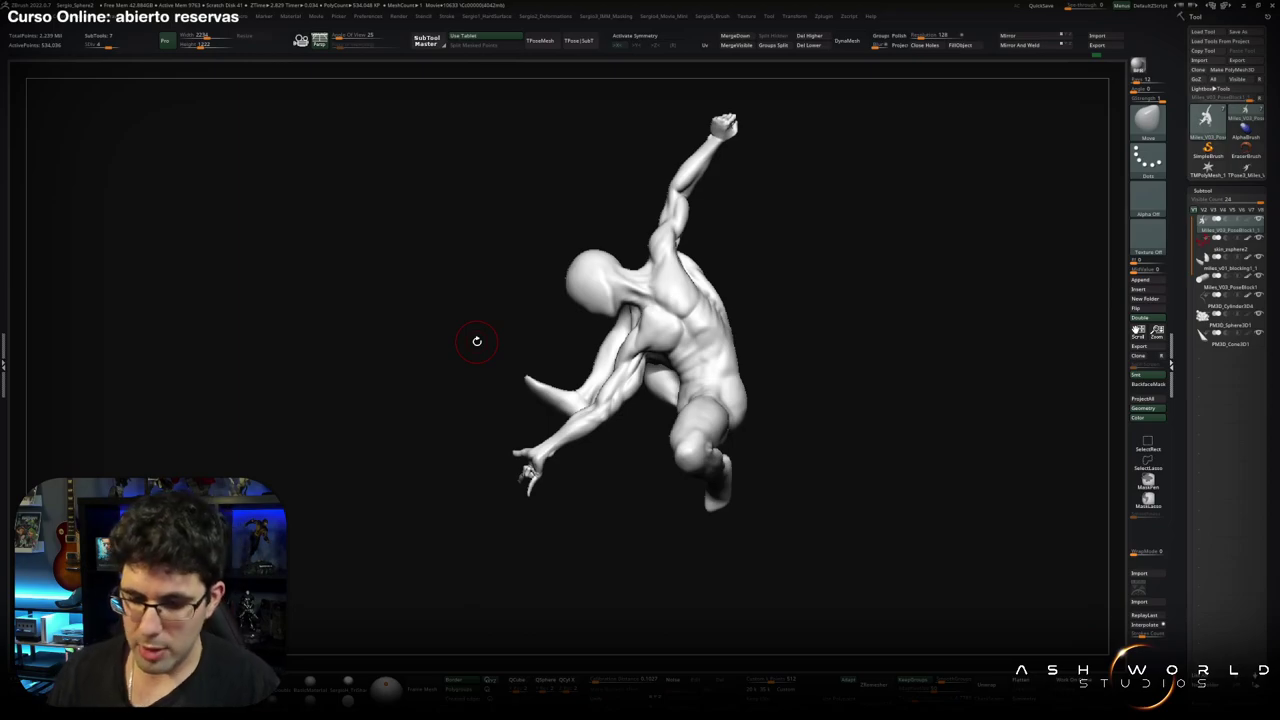
Inspect the torso, armpit and outstretched arm, then select the ClayBuildup brush (B, C).
drag(766, 269, 758, 259)
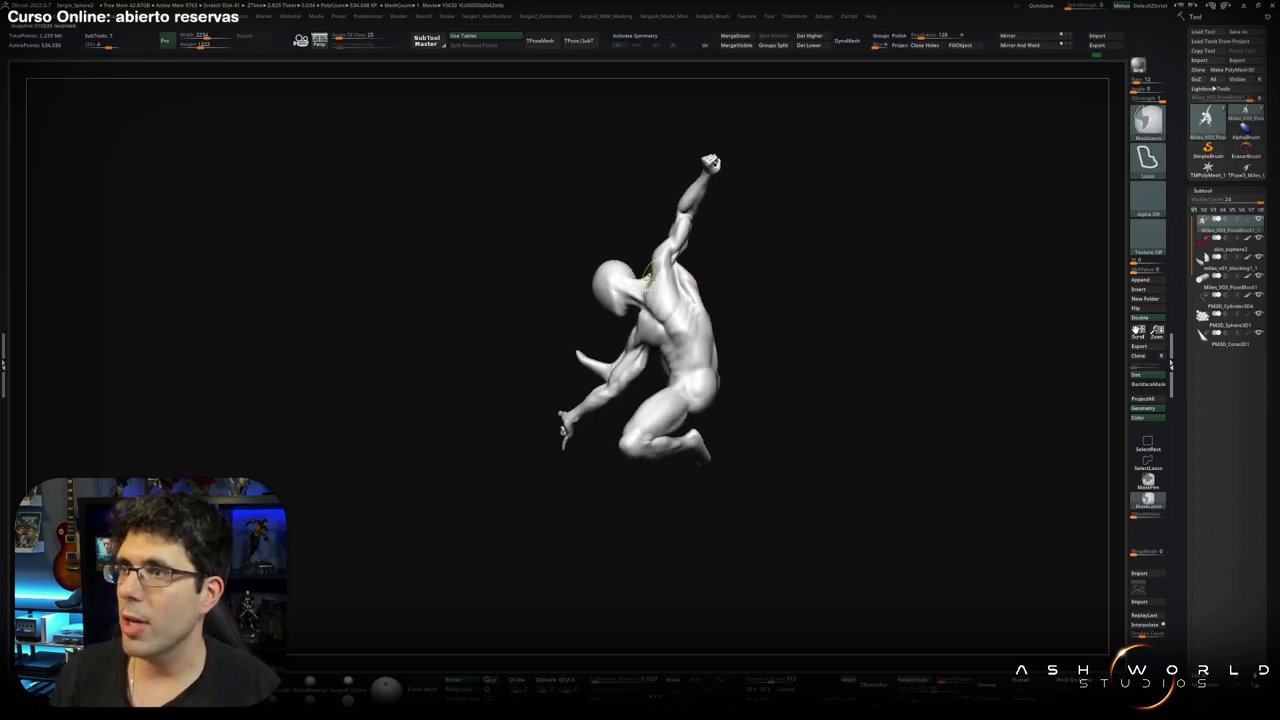
mouse_move(628, 349)
mouse_down()
mouse_move(684, 467)
mouse_move(665, 440)
mouse_move(679, 410)
mouse_move(604, 444)
mouse_move(634, 471)
mouse_move(683, 437)
mouse_move(619, 462)
mouse_up()
right_drag(591, 467, 672, 440)
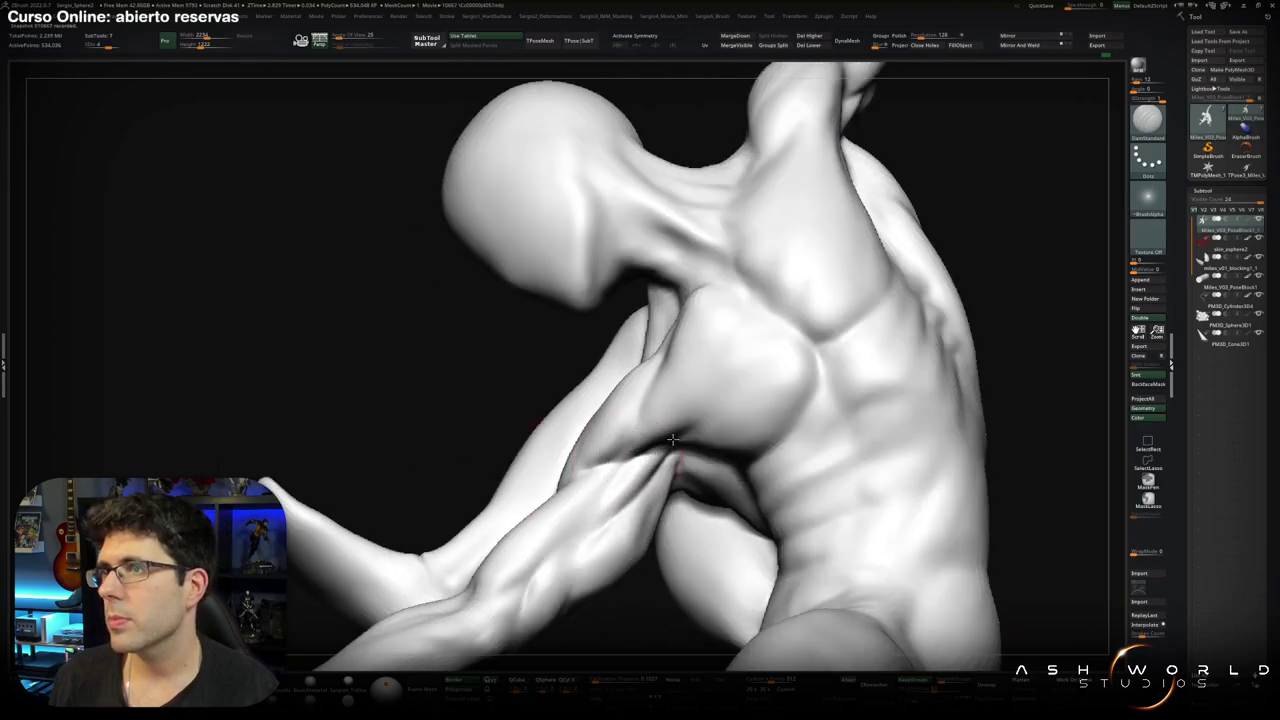
mouse_move(600, 468)
right_down()
mouse_move(545, 451)
mouse_move(563, 466)
mouse_move(561, 447)
right_up()
key(b)
key(c)
key(b)
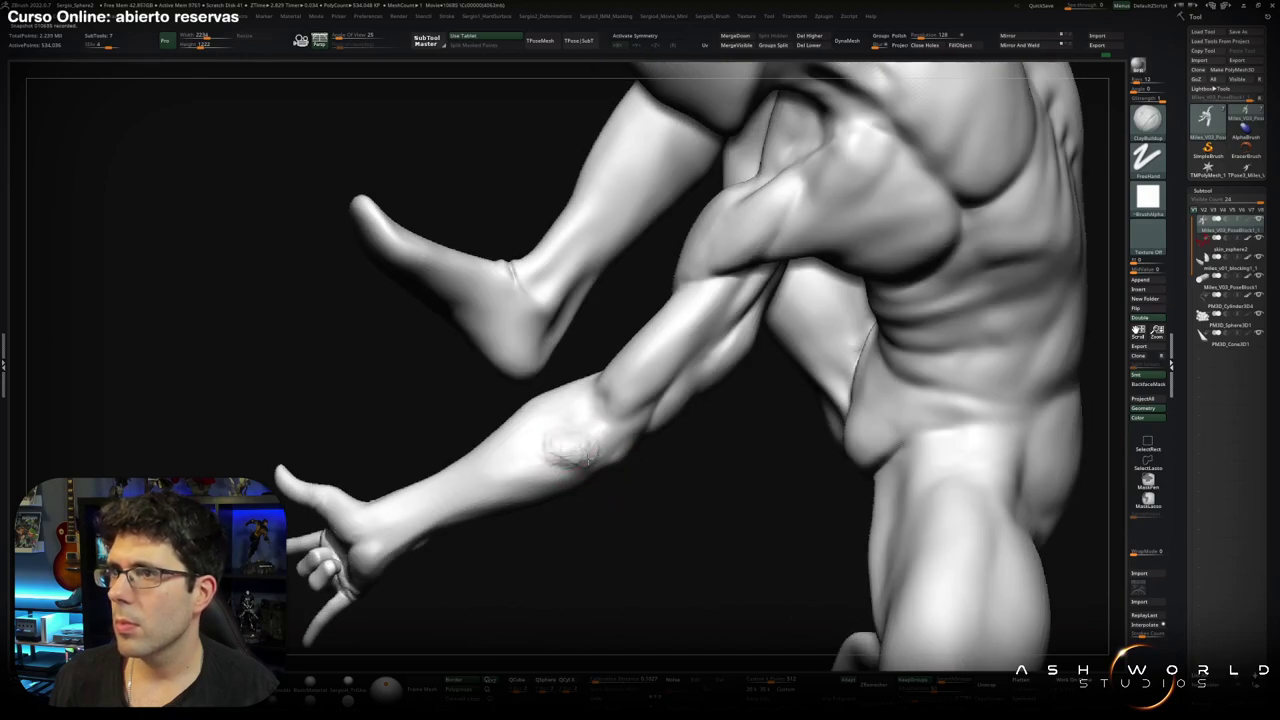
Smooth away the rough crease mark on the outstretched forearm.
shift+drag(557, 443, 545, 452)
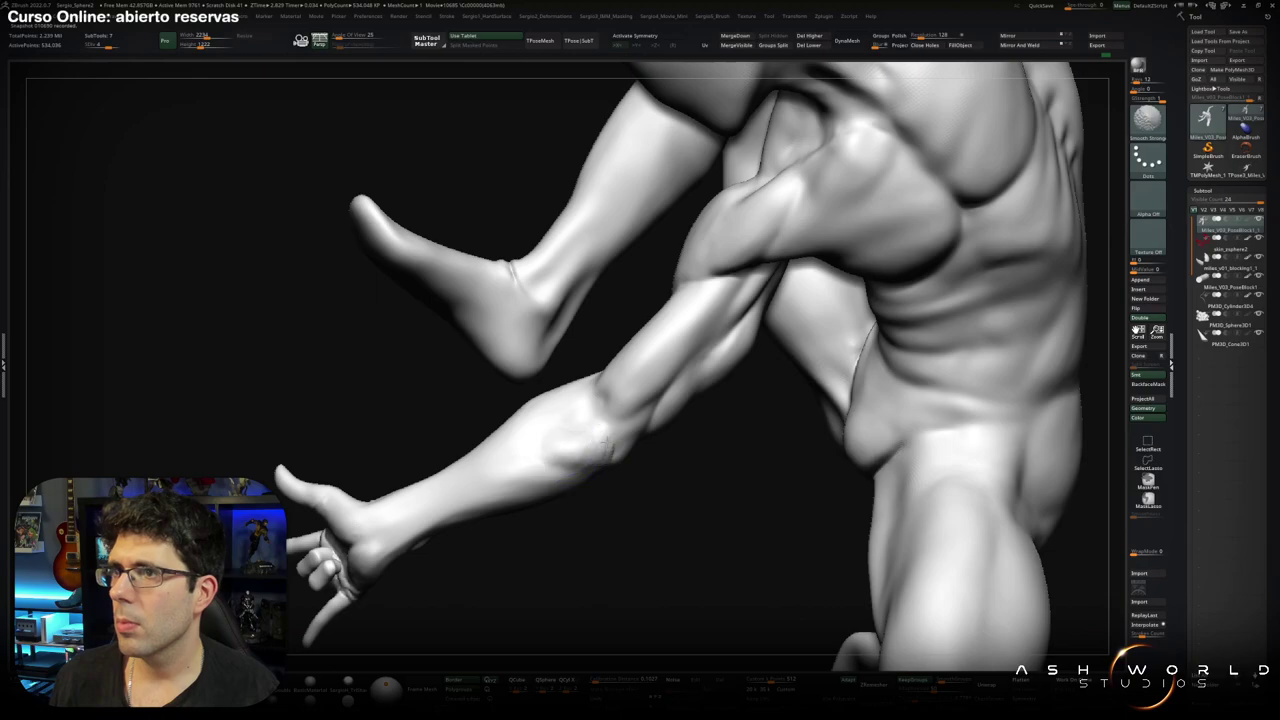
right_drag(560, 445, 623, 443)
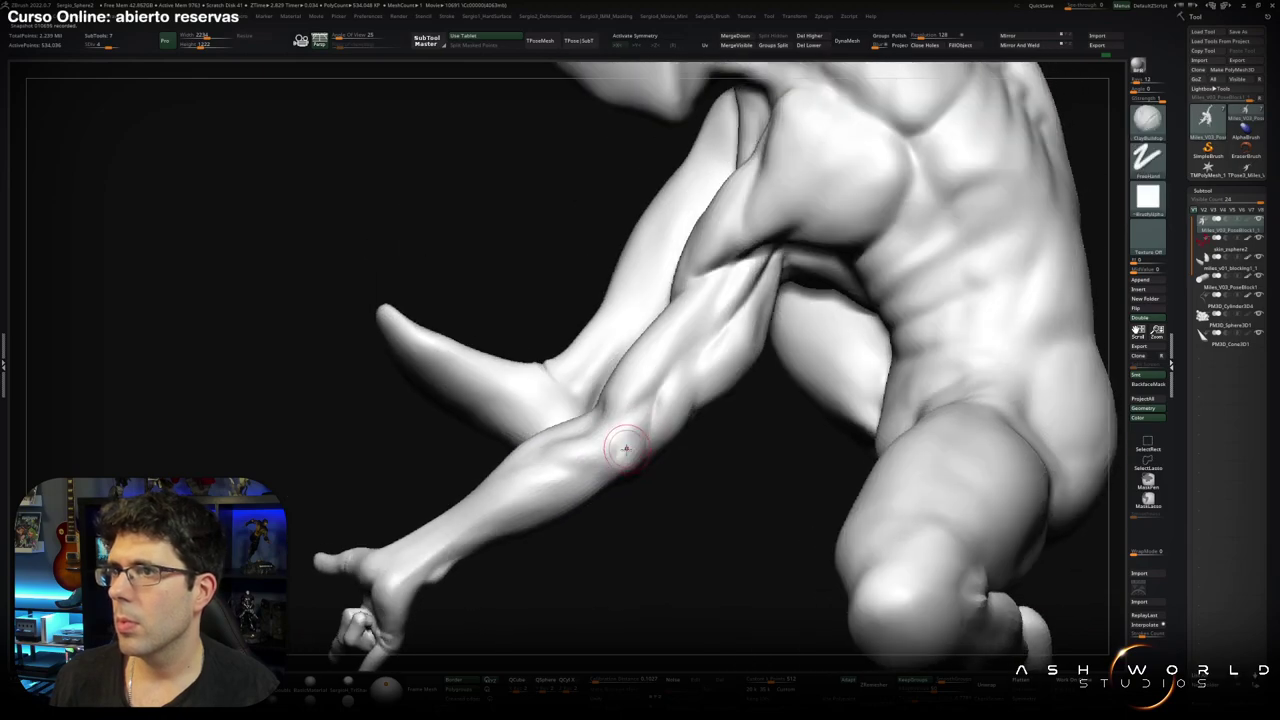
right_drag(575, 493, 564, 487)
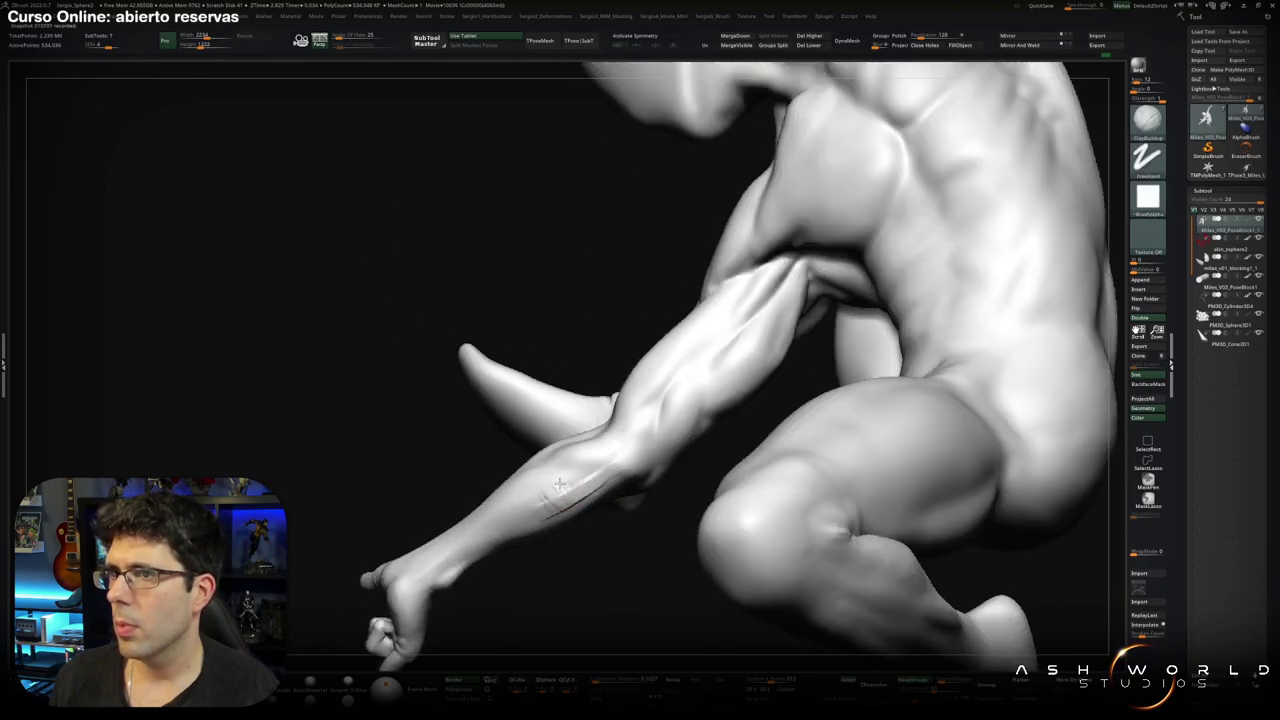
shift+drag(590, 485, 580, 492)
mouse_move(571, 497)
right_down()
mouse_move(563, 537)
mouse_move(618, 494)
mouse_move(594, 603)
mouse_move(576, 514)
right_up()
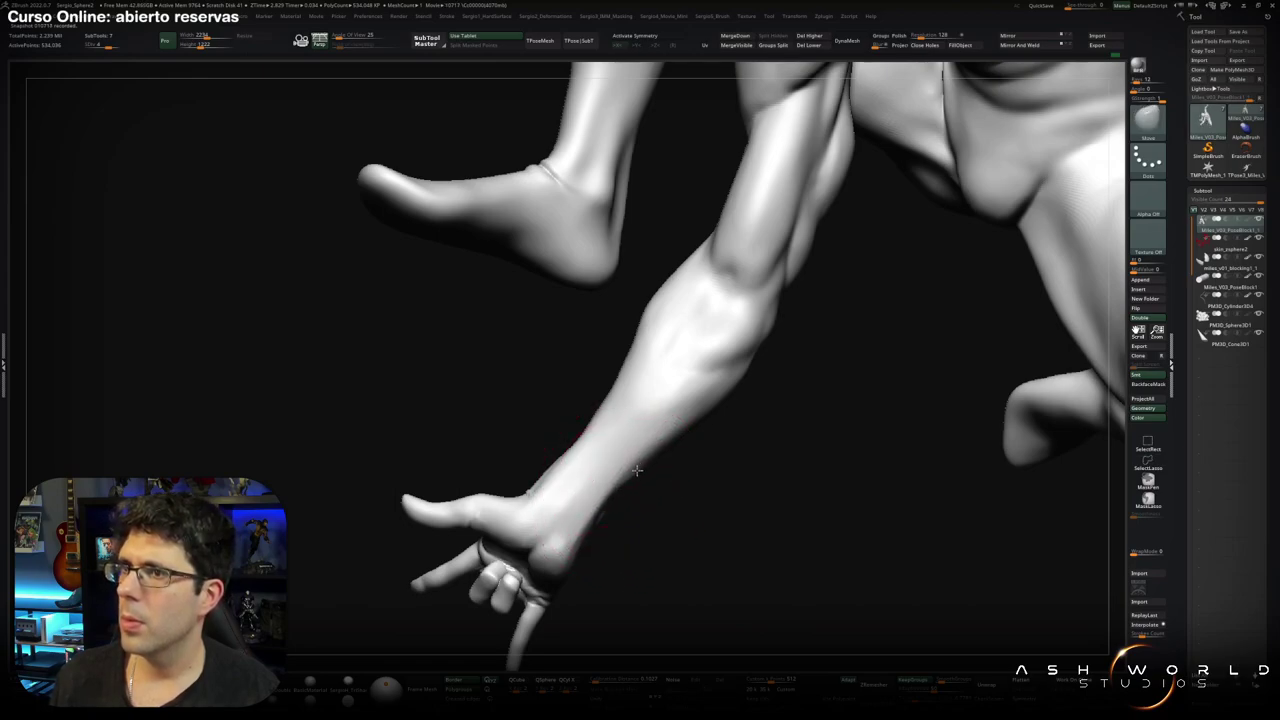
Shrink the brush and sculpt muscle and tendon strokes along the forearm toward the wrist.
key(s)
drag(610, 522, 585, 536)
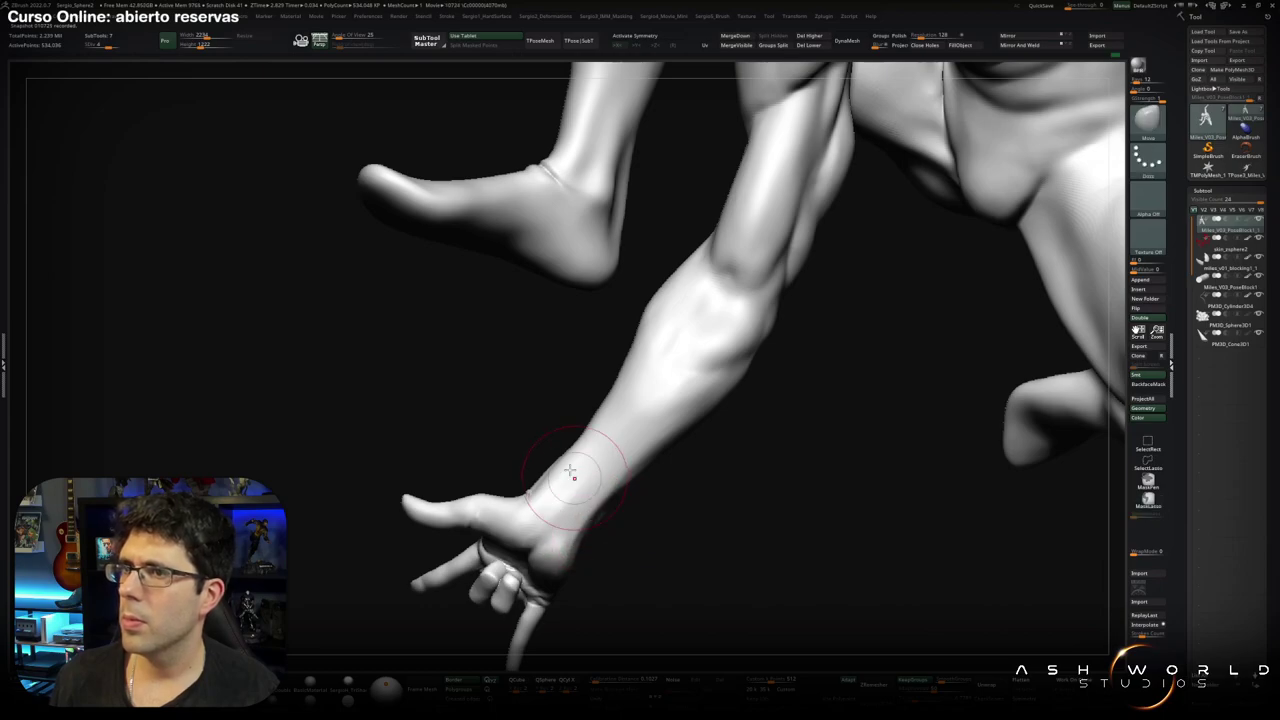
drag(570, 470, 605, 415)
right_drag(600, 440, 603, 463)
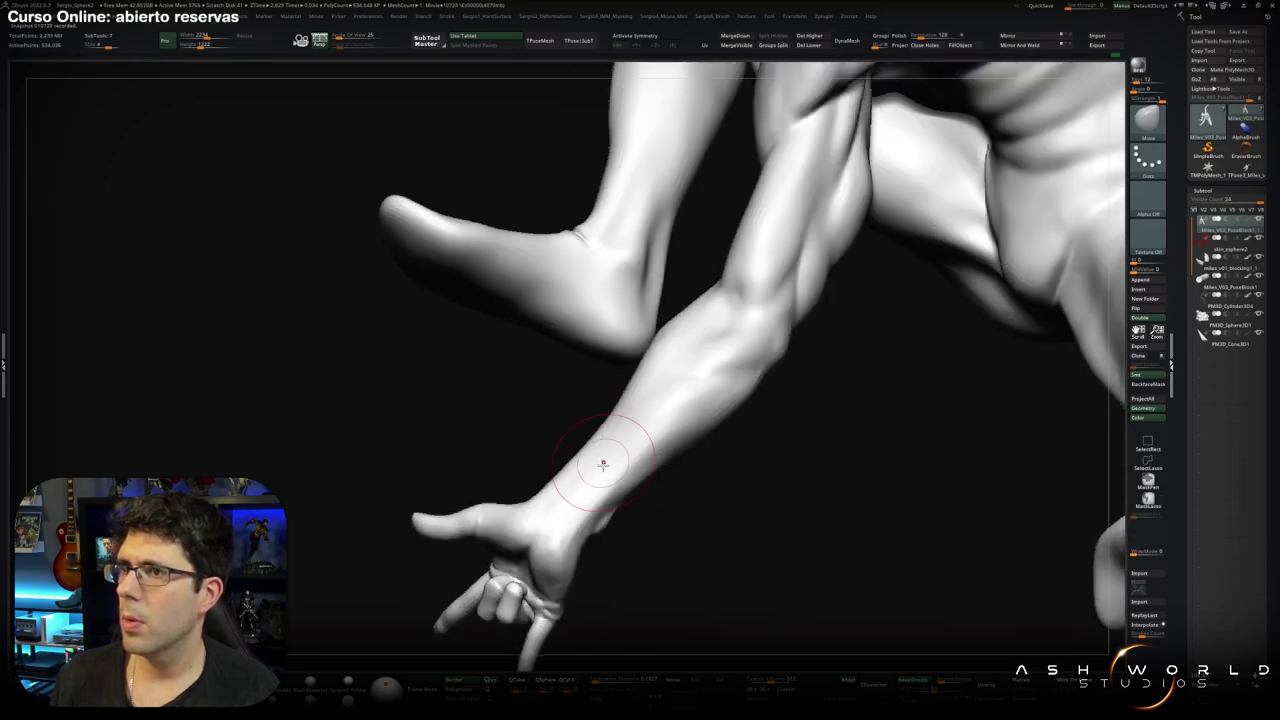
right_drag(586, 508, 583, 507)
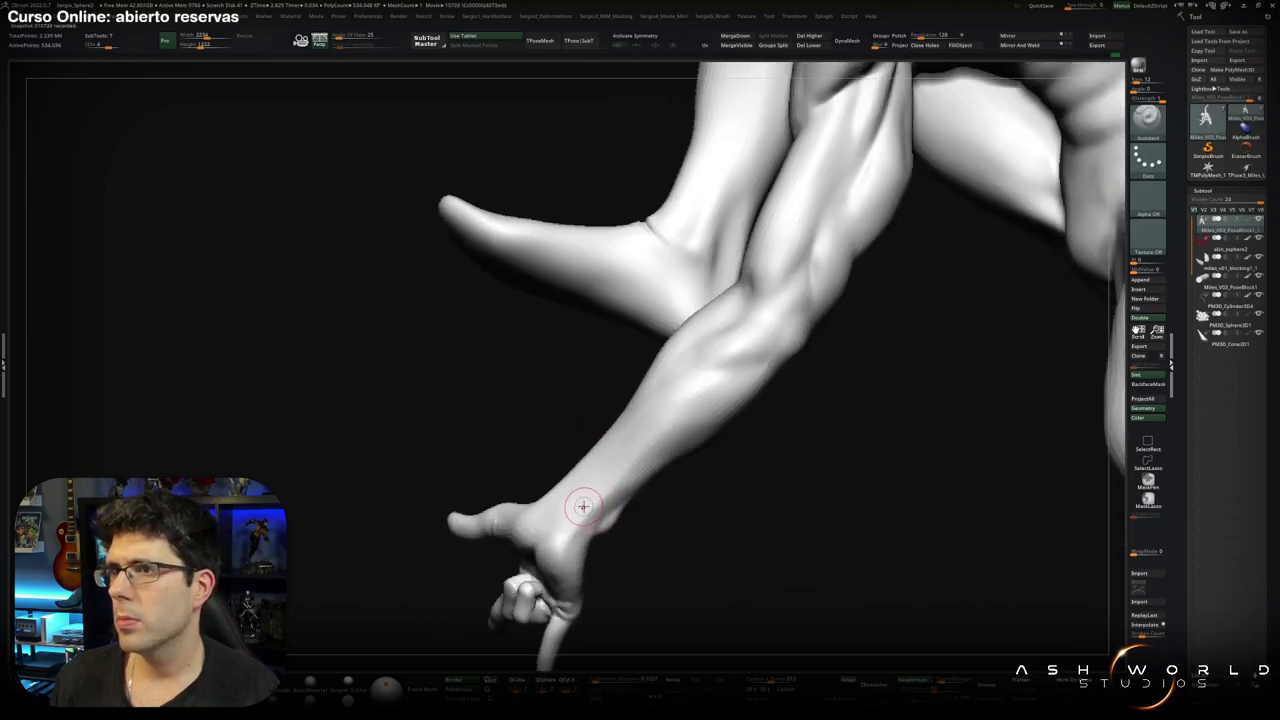
mouse_move(655, 453)
right_down()
mouse_move(614, 481)
mouse_move(617, 442)
right_up()
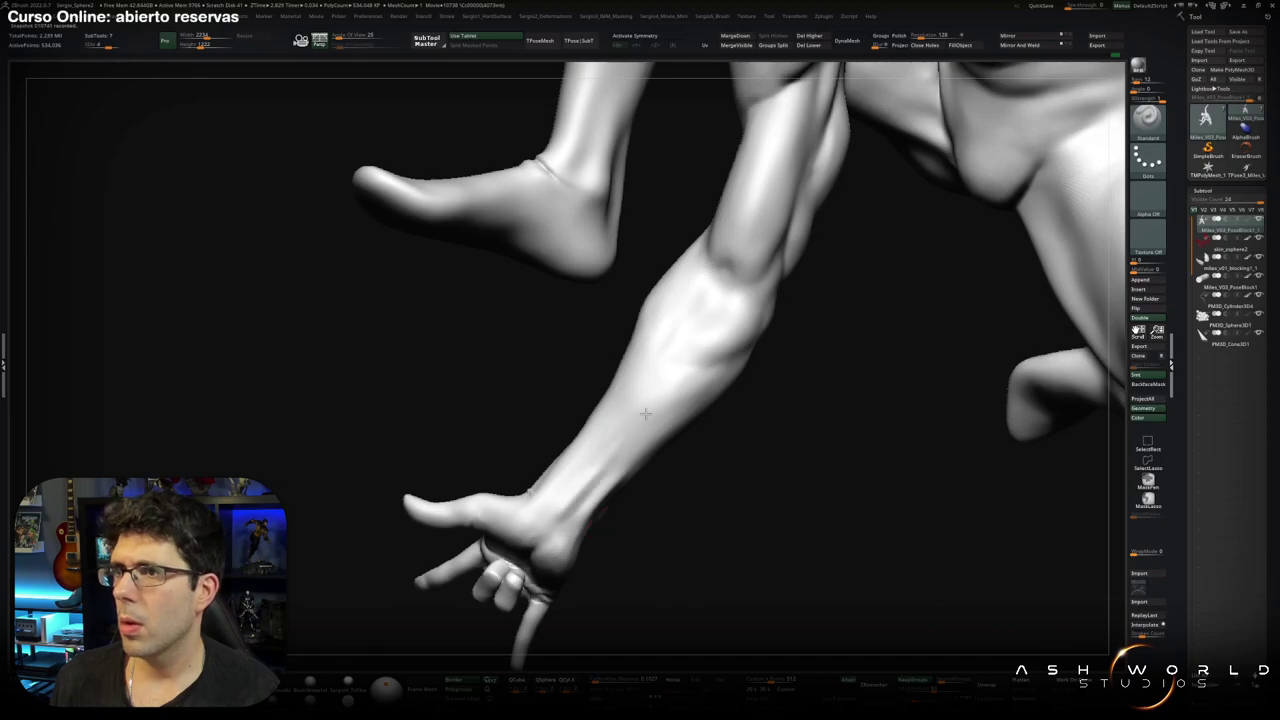
right_drag(620, 406, 600, 470)
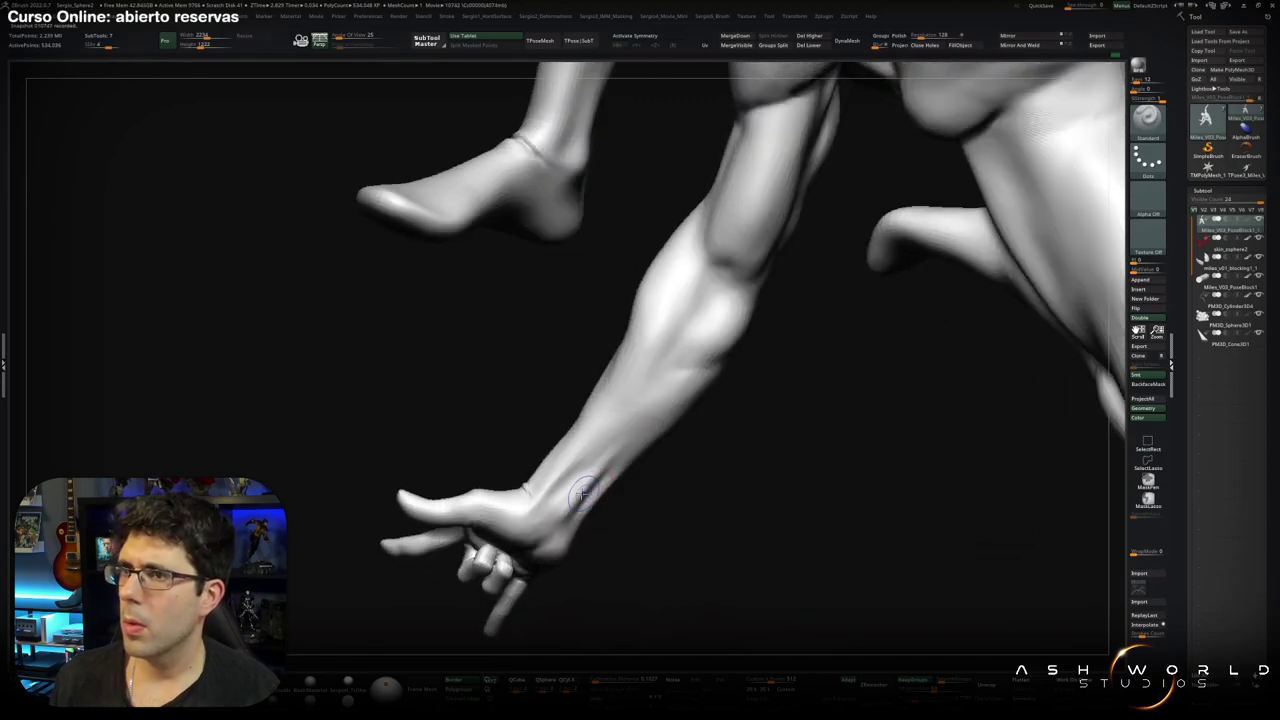
Return to the Standard brush and orbit out to review the torso, bent leg and back.
key(shift)
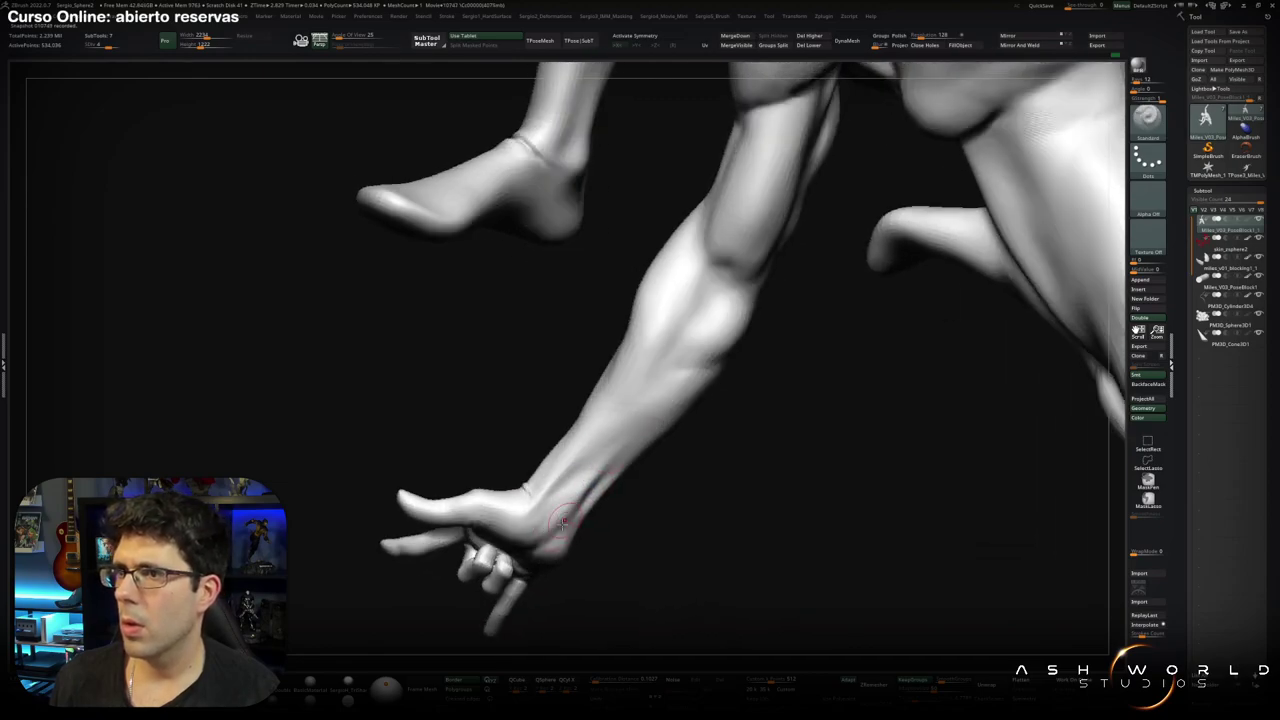
right_drag(611, 474, 600, 481)
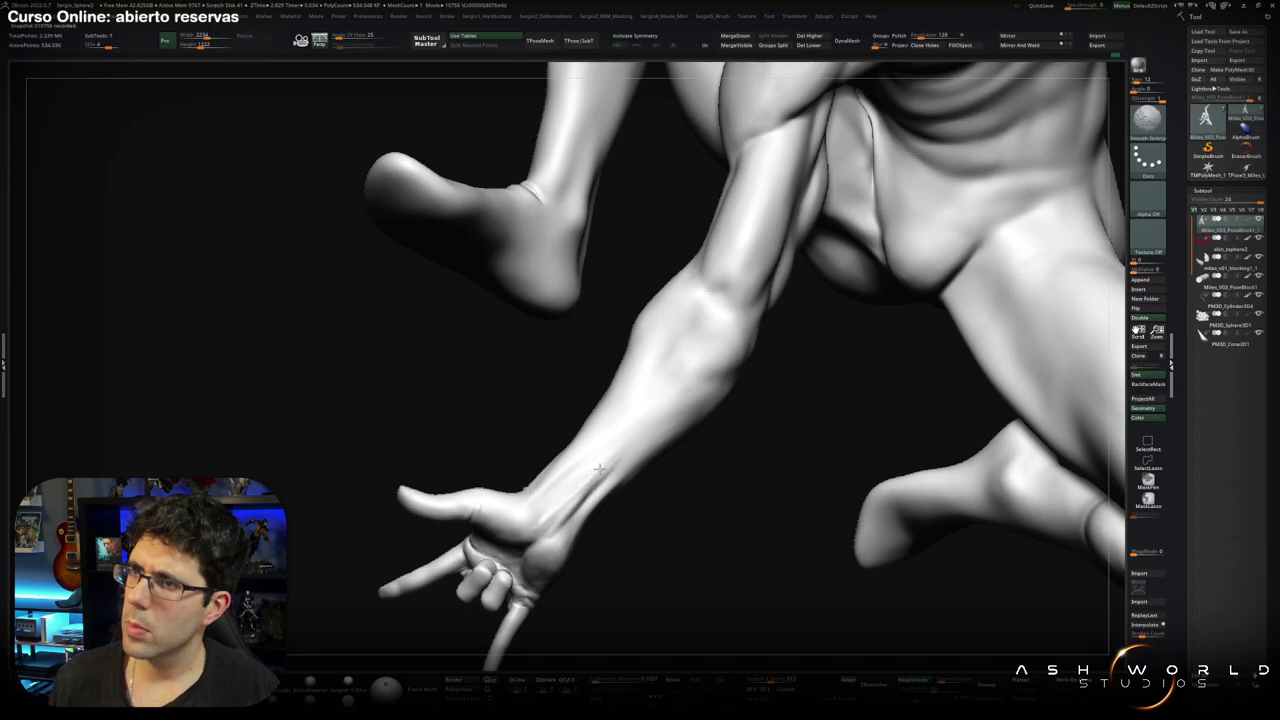
mouse_move(543, 515)
right_down()
mouse_move(559, 445)
mouse_move(553, 511)
right_up()
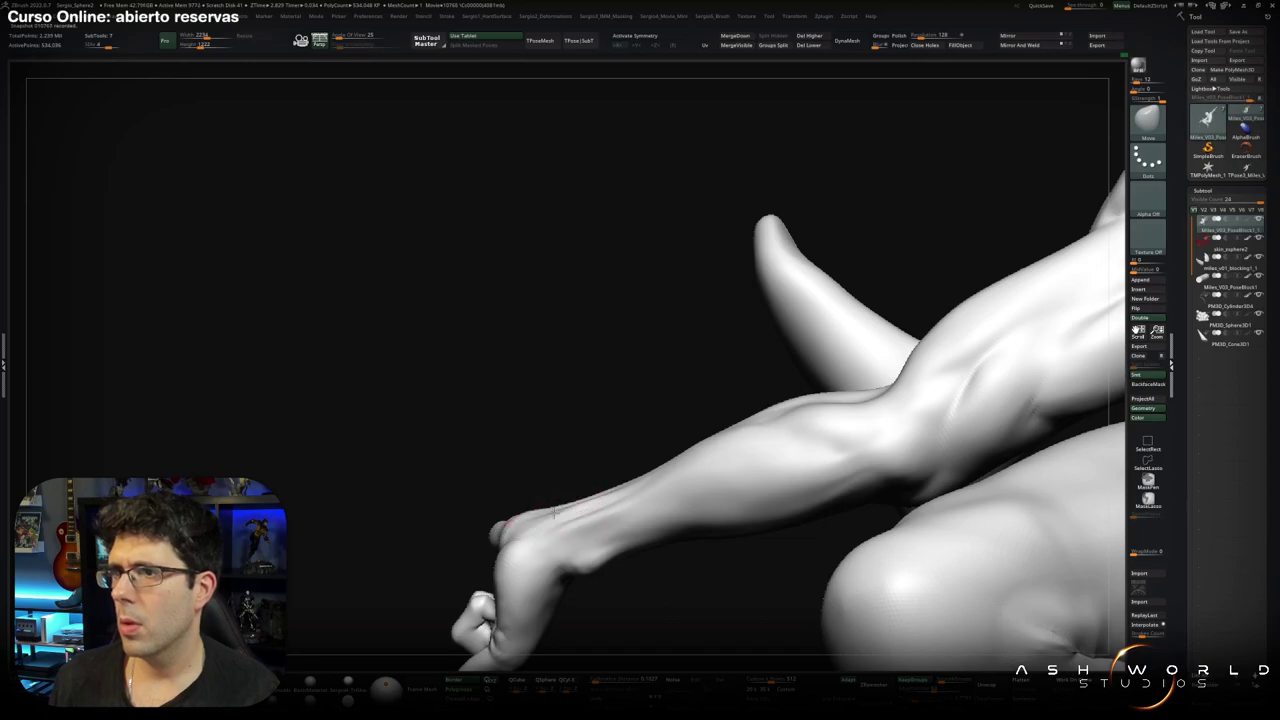
right_drag(588, 503, 586, 509)
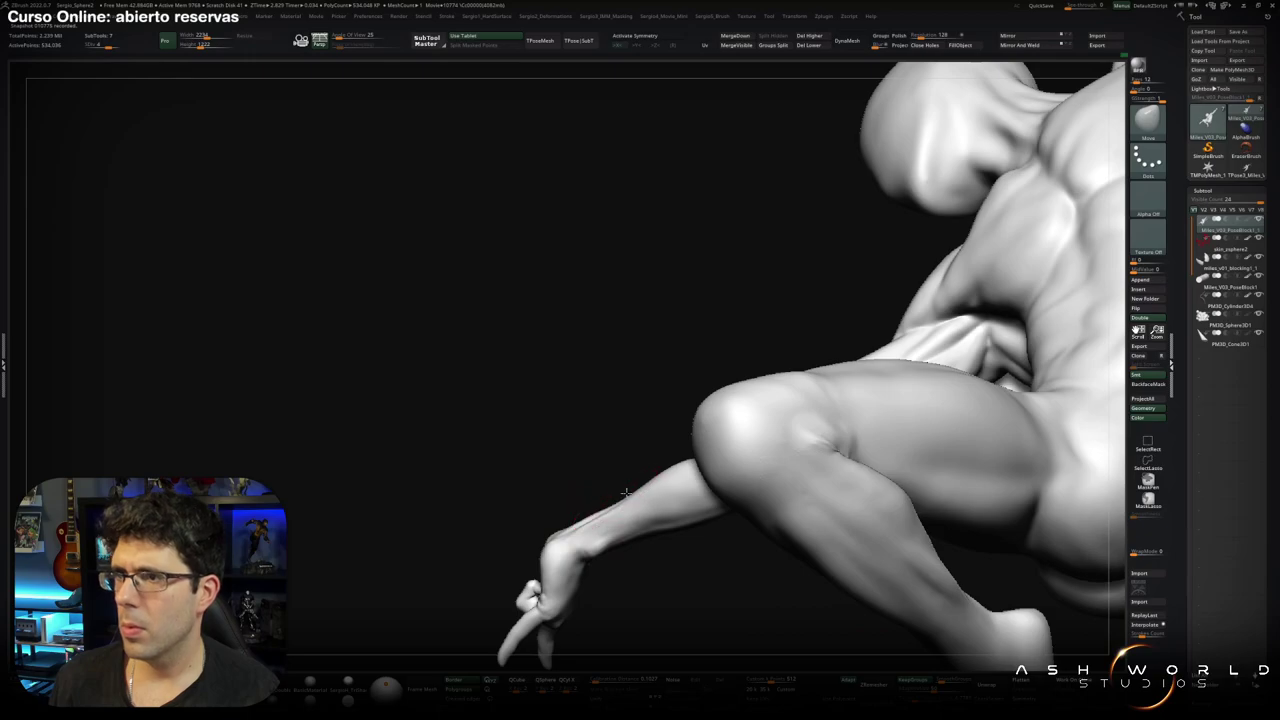
right_drag(600, 471, 584, 433)
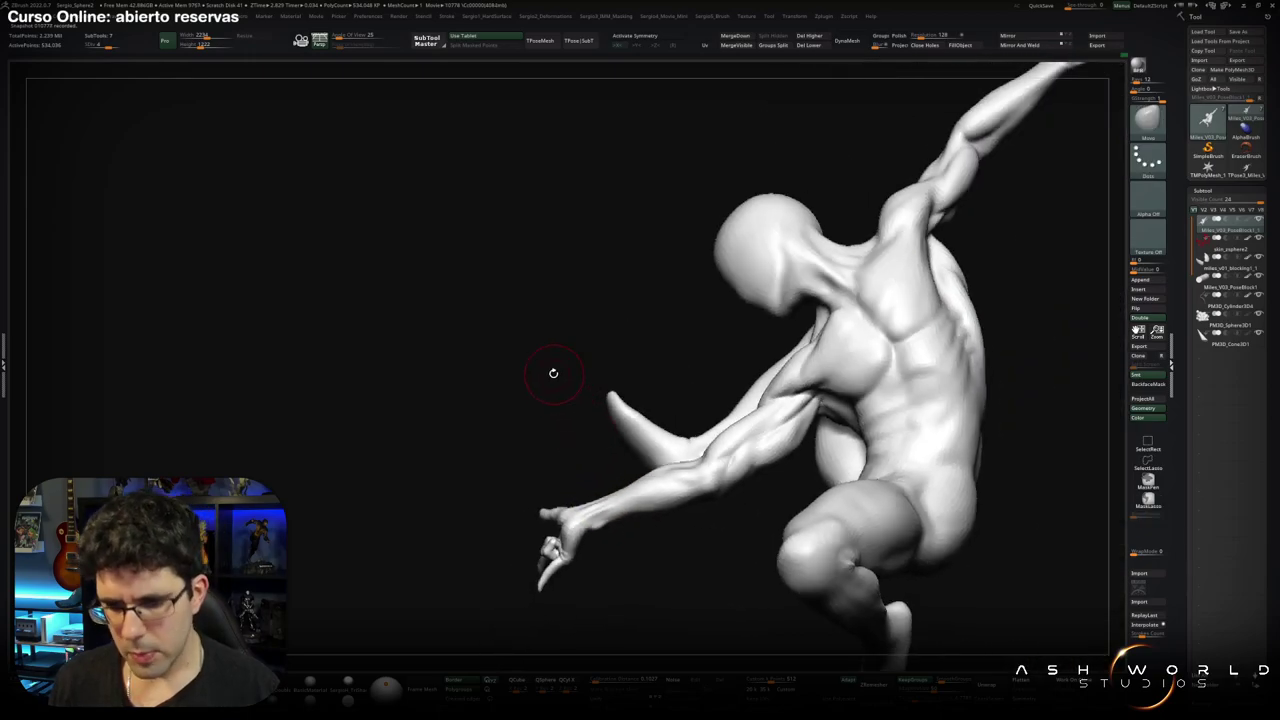
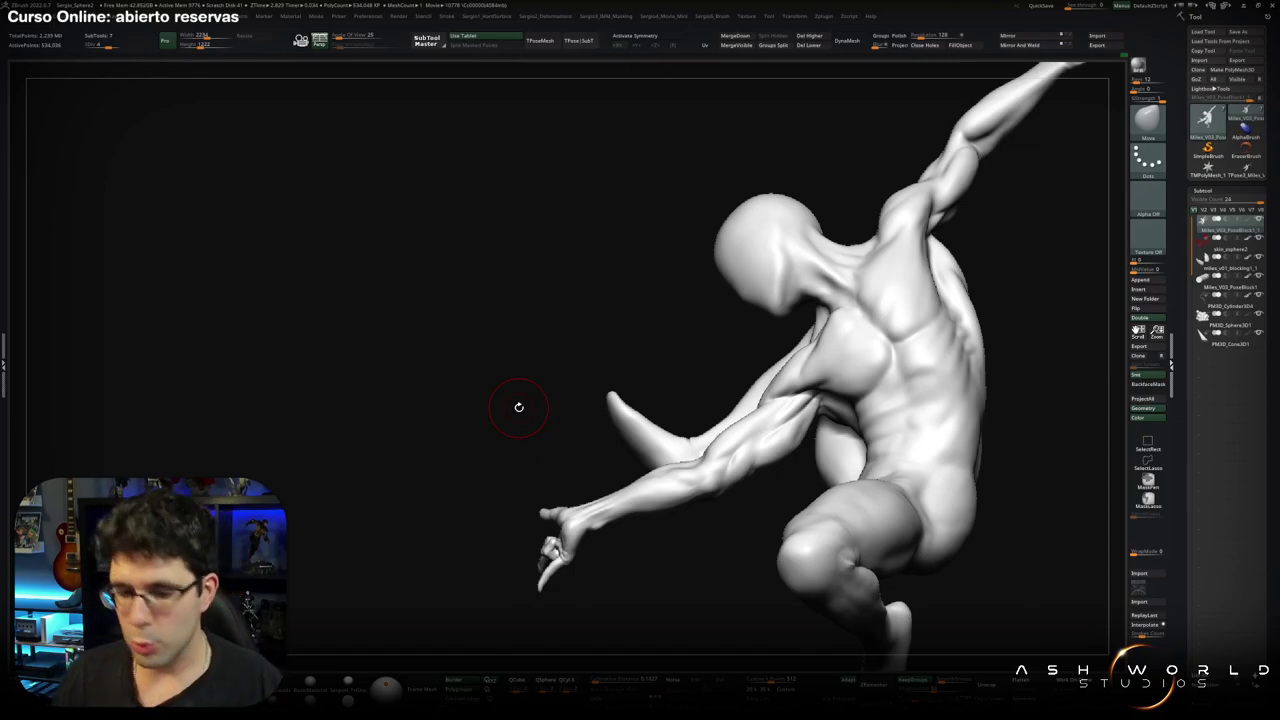
Orbit and pull back to view the whole posed figure and its leg.
mouse_move(603, 334)
mouse_down()
mouse_move(629, 400)
mouse_move(540, 362)
mouse_move(518, 517)
mouse_up()
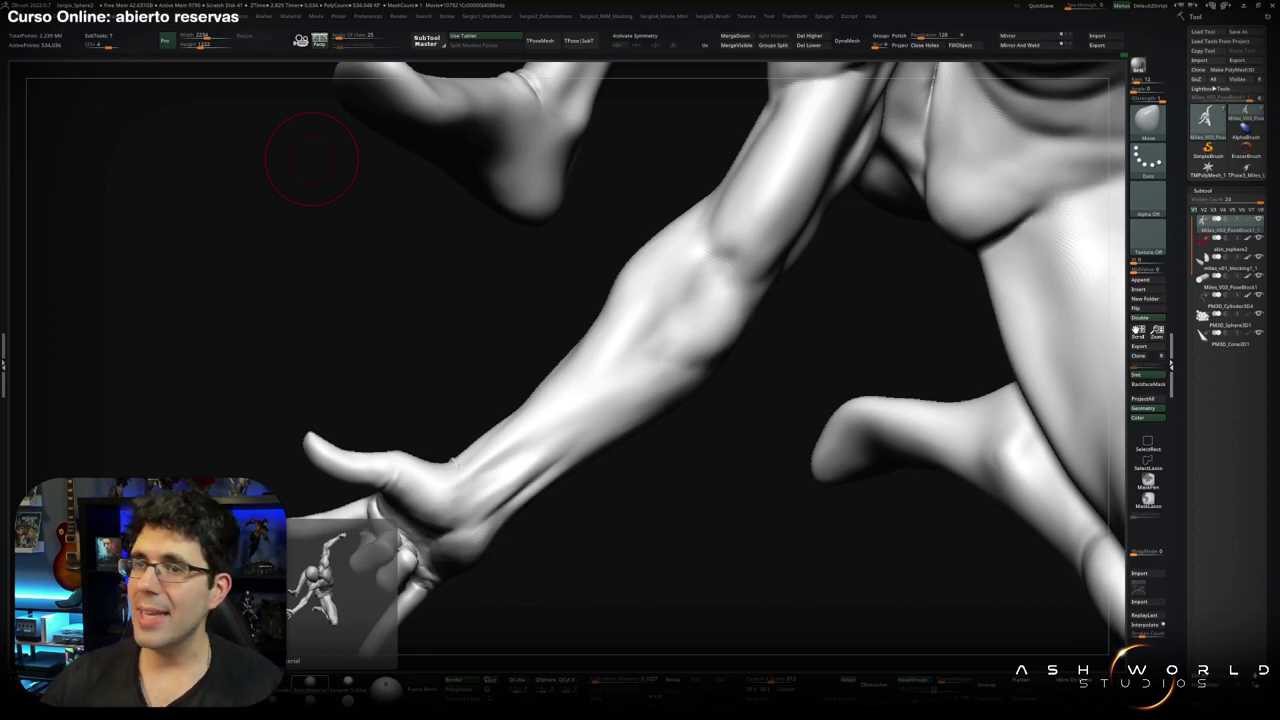
mouse_move(312, 158)
mouse_down()
mouse_move(603, 517)
mouse_move(668, 413)
mouse_move(740, 459)
mouse_up()
key(f)
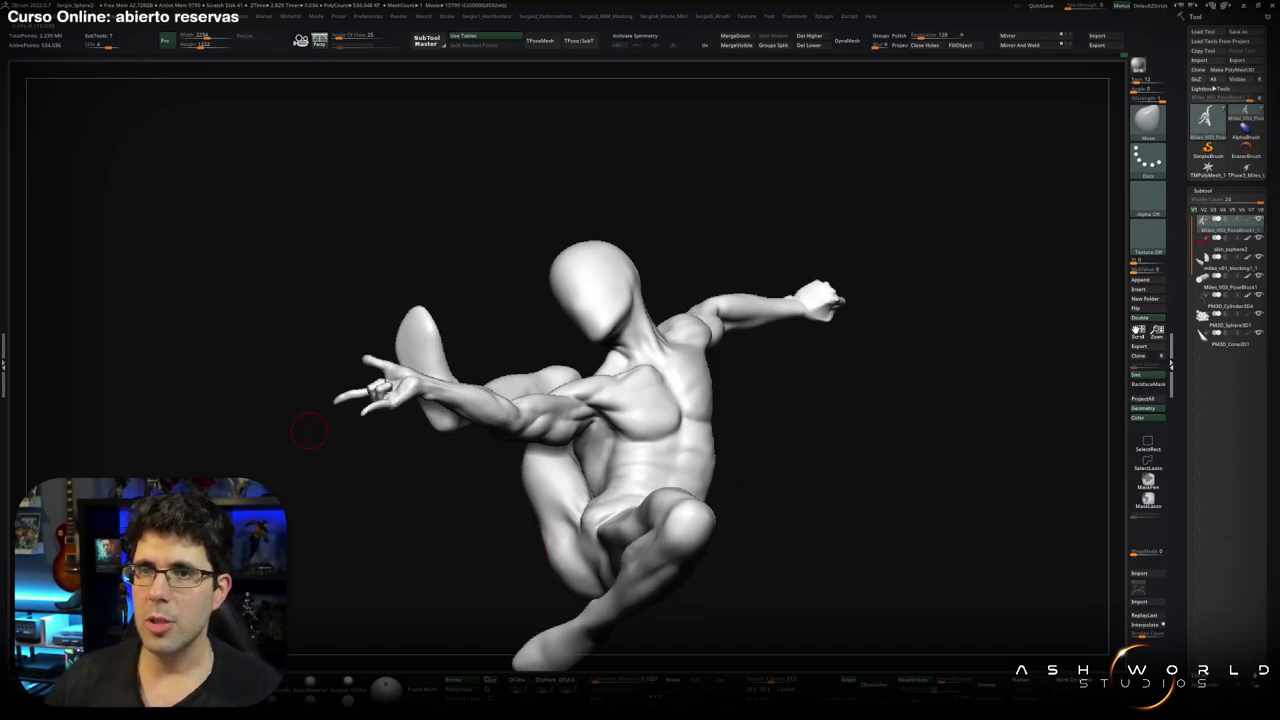
mouse_move(309, 430)
mouse_down()
mouse_move(666, 209)
mouse_move(623, 271)
mouse_move(616, 222)
mouse_move(694, 220)
mouse_move(677, 249)
mouse_move(598, 256)
mouse_move(613, 141)
mouse_up()
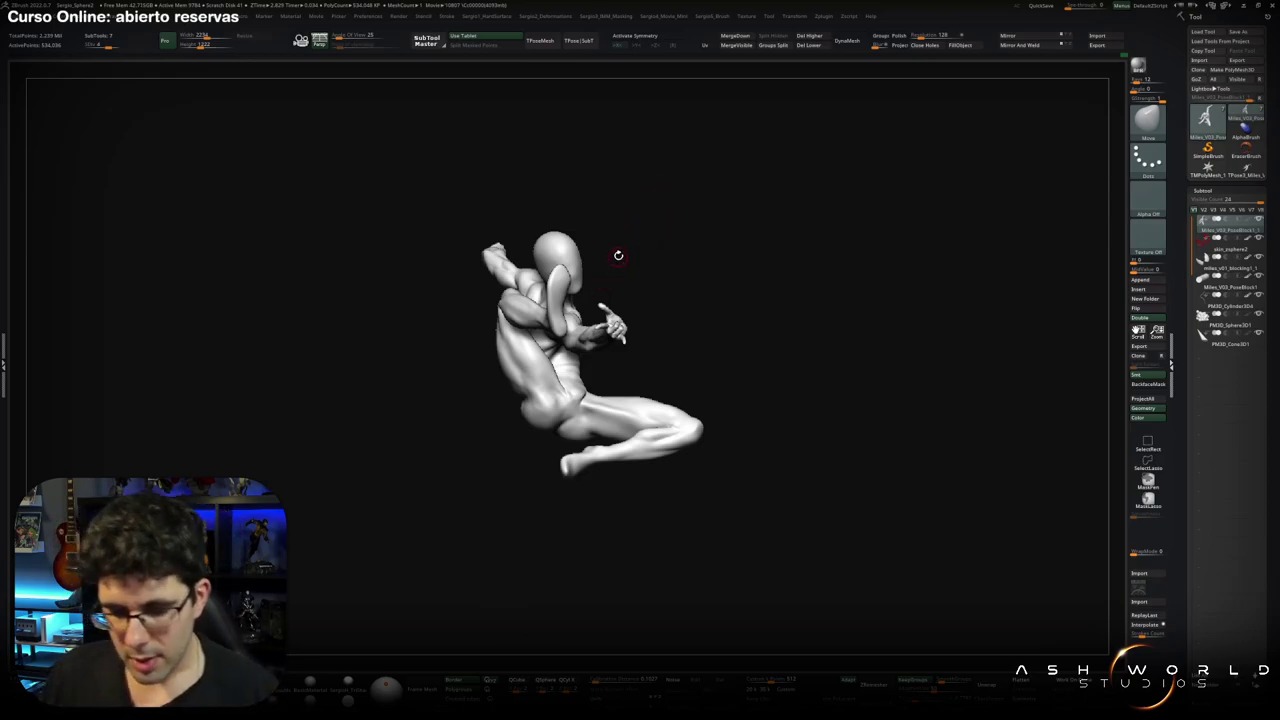
Fill the cone under the cloud with tan, leaving the cloud base white.
drag(618, 255, 727, 262)
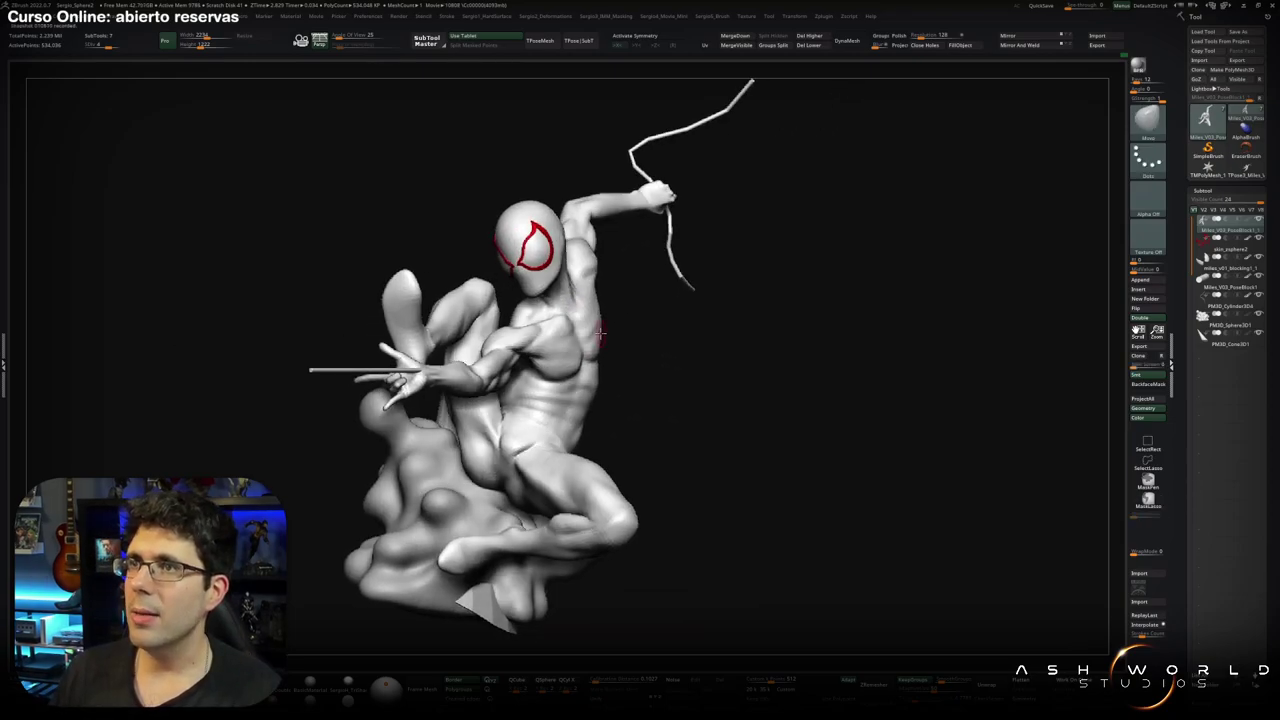
key(space)
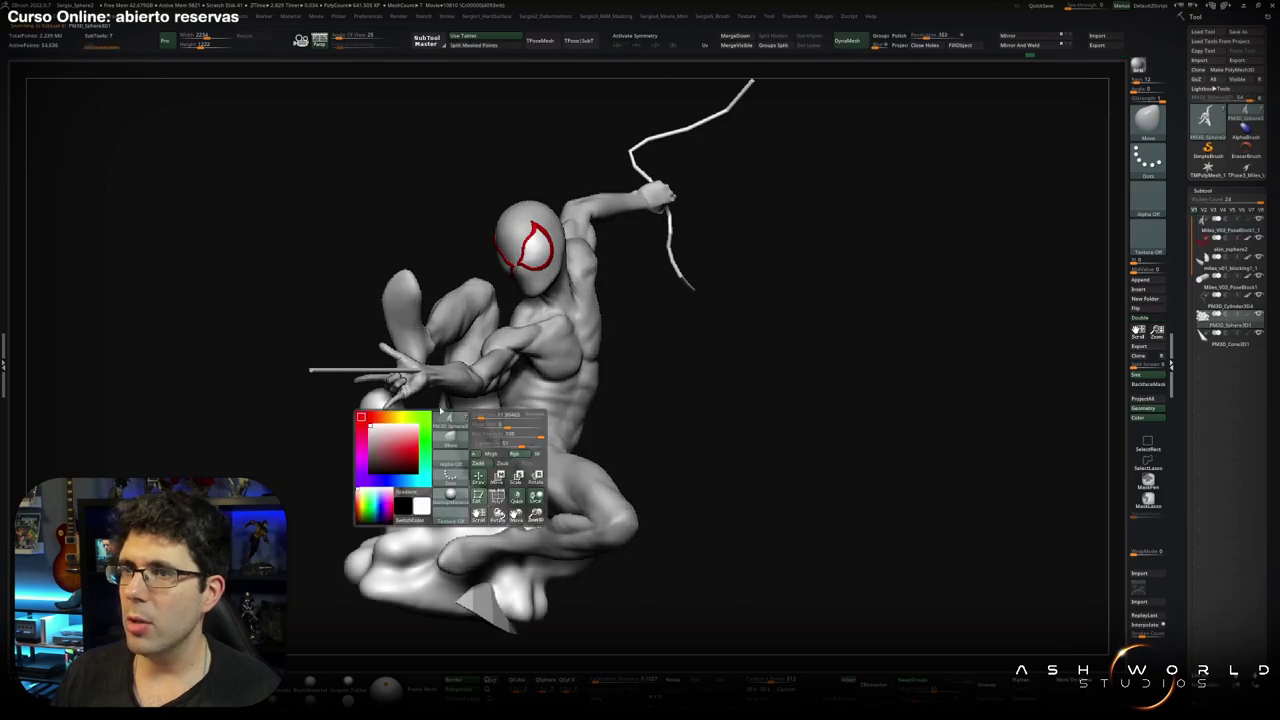
drag(378, 437, 366, 437)
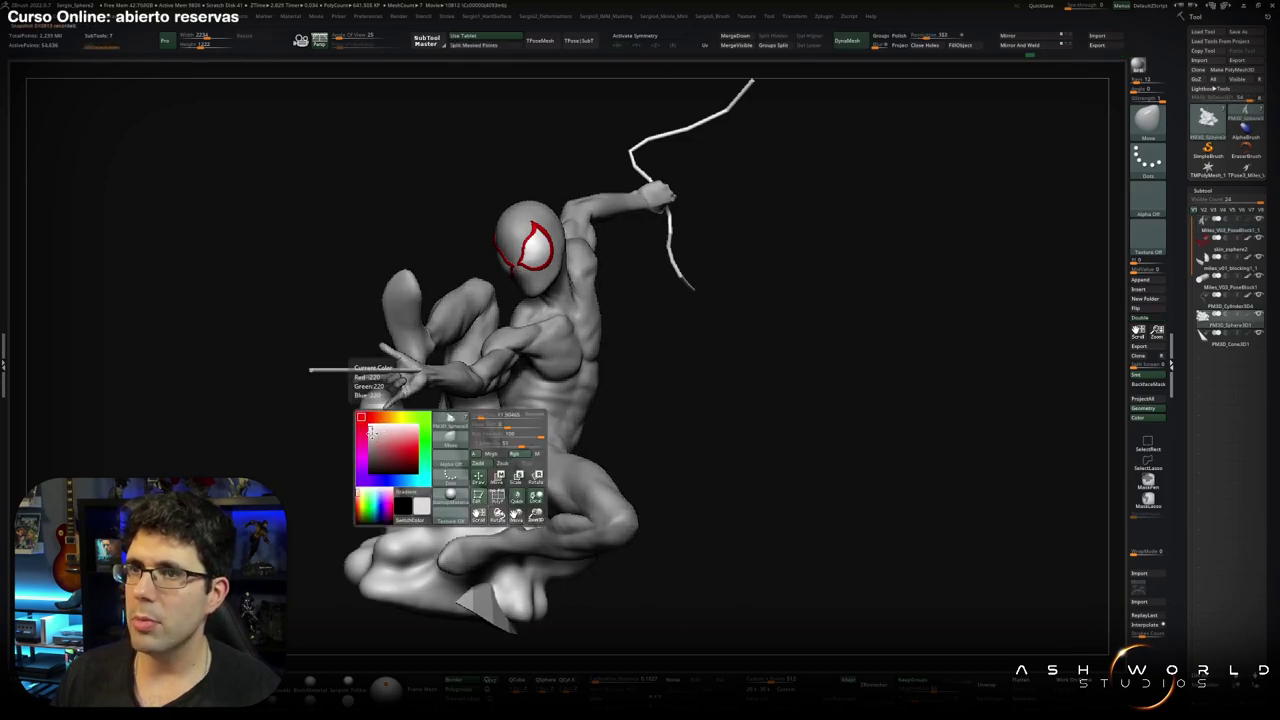
key(space)
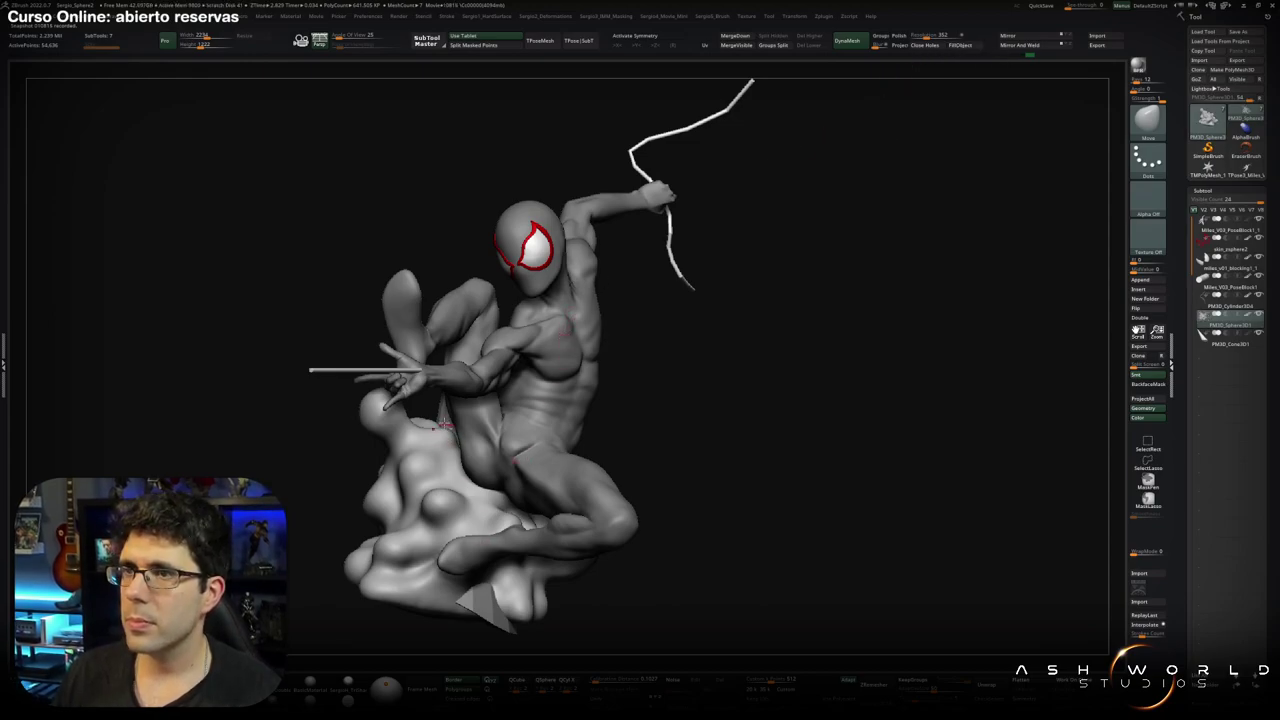
alt+click(485, 605)
key(space)
drag(409, 444, 356, 460)
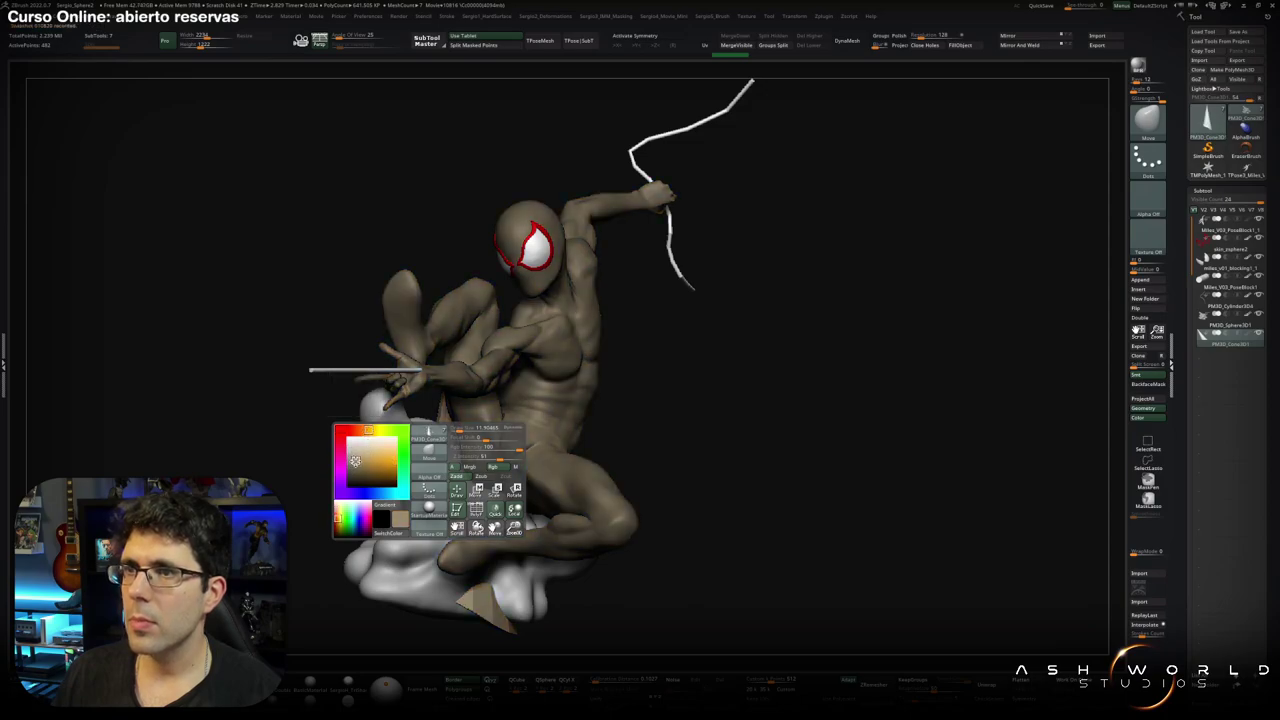
Fill the Spider-Man body near-black and pick red as the next paint colour.
key(space)
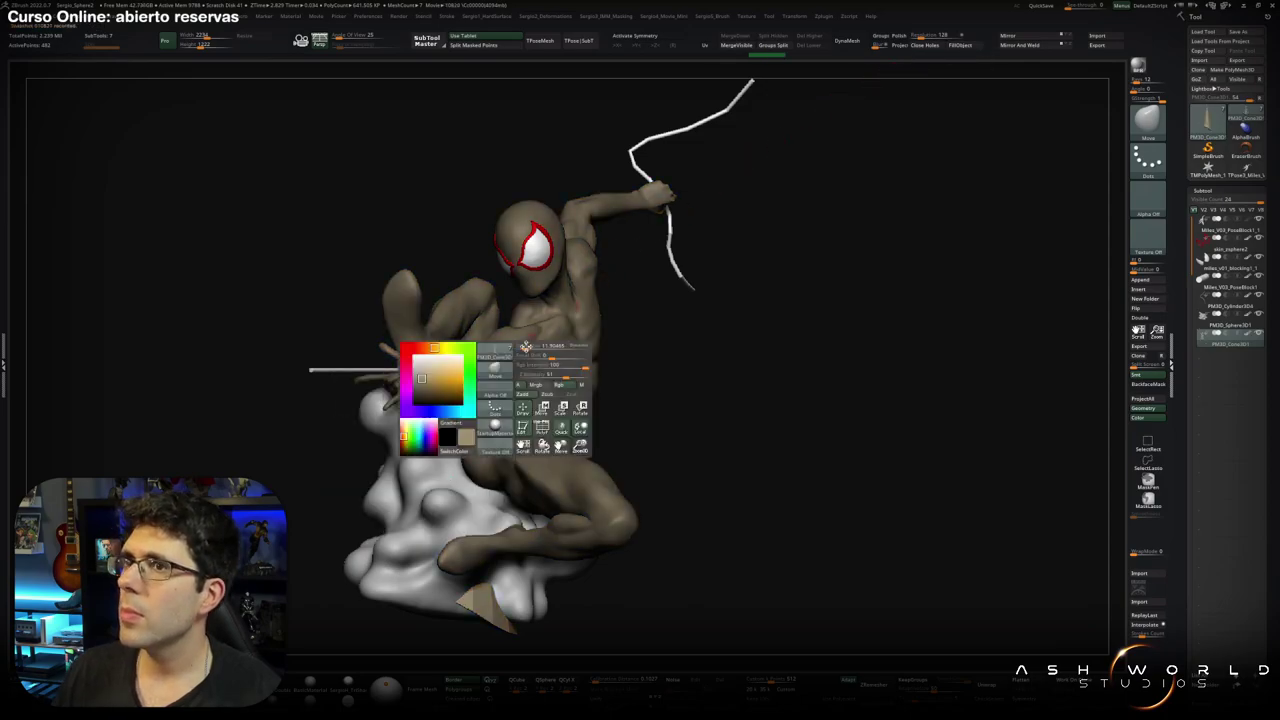
click(412, 400)
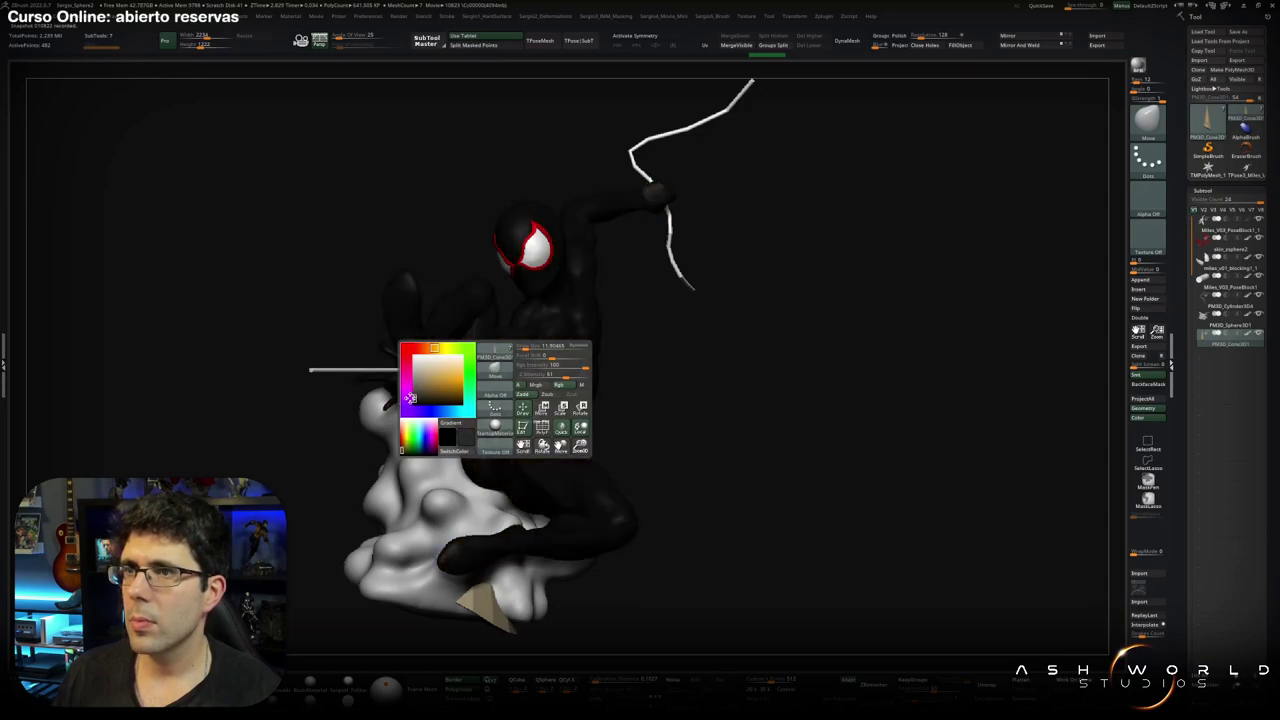
alt+click(581, 331)
drag(581, 331, 646, 277)
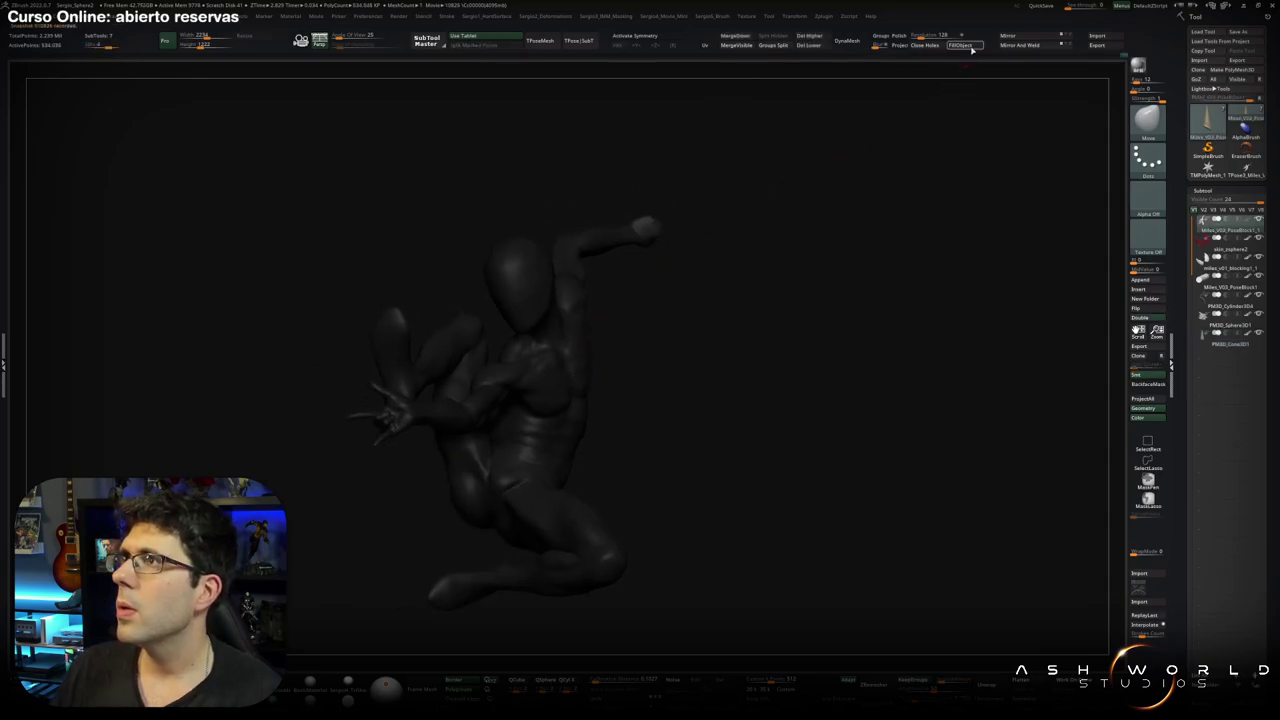
key(space)
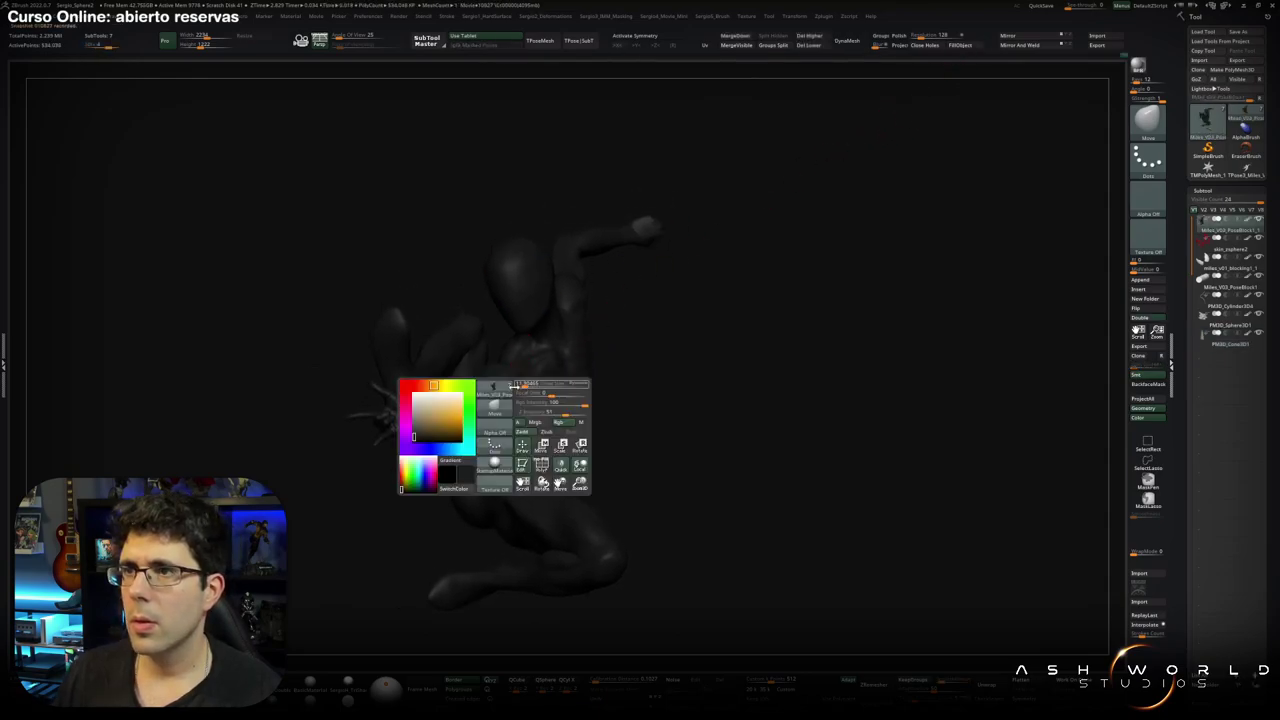
drag(440, 420, 406, 386)
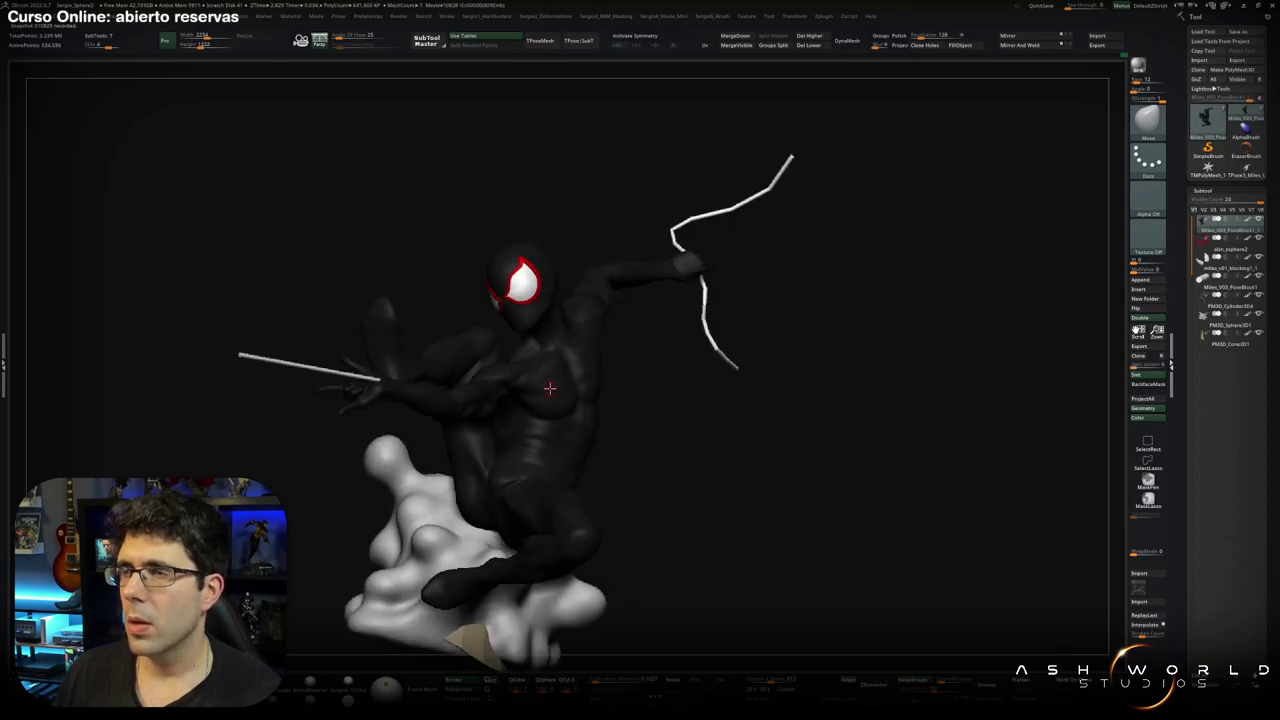
Paint a red stripe down the chest and torso, retrying strokes with undo and redo.
key(b)
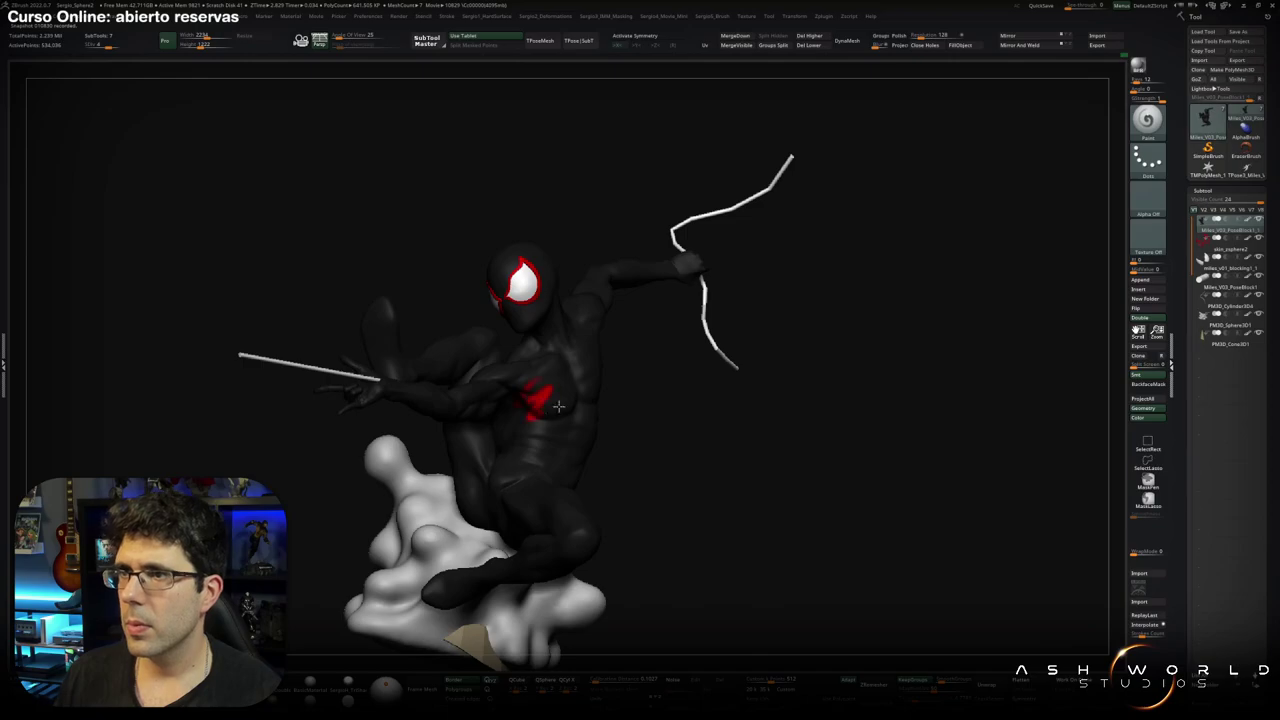
key(space)
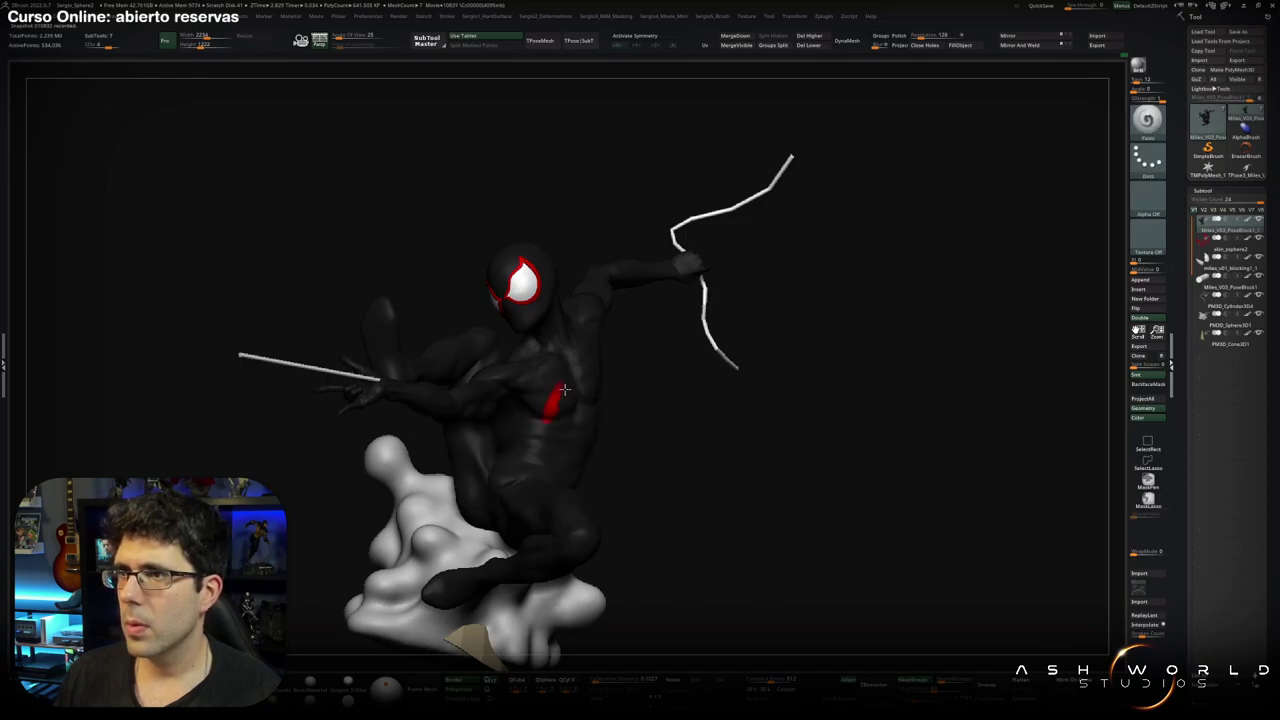
drag(565, 390, 560, 452)
key(ctrl+z)
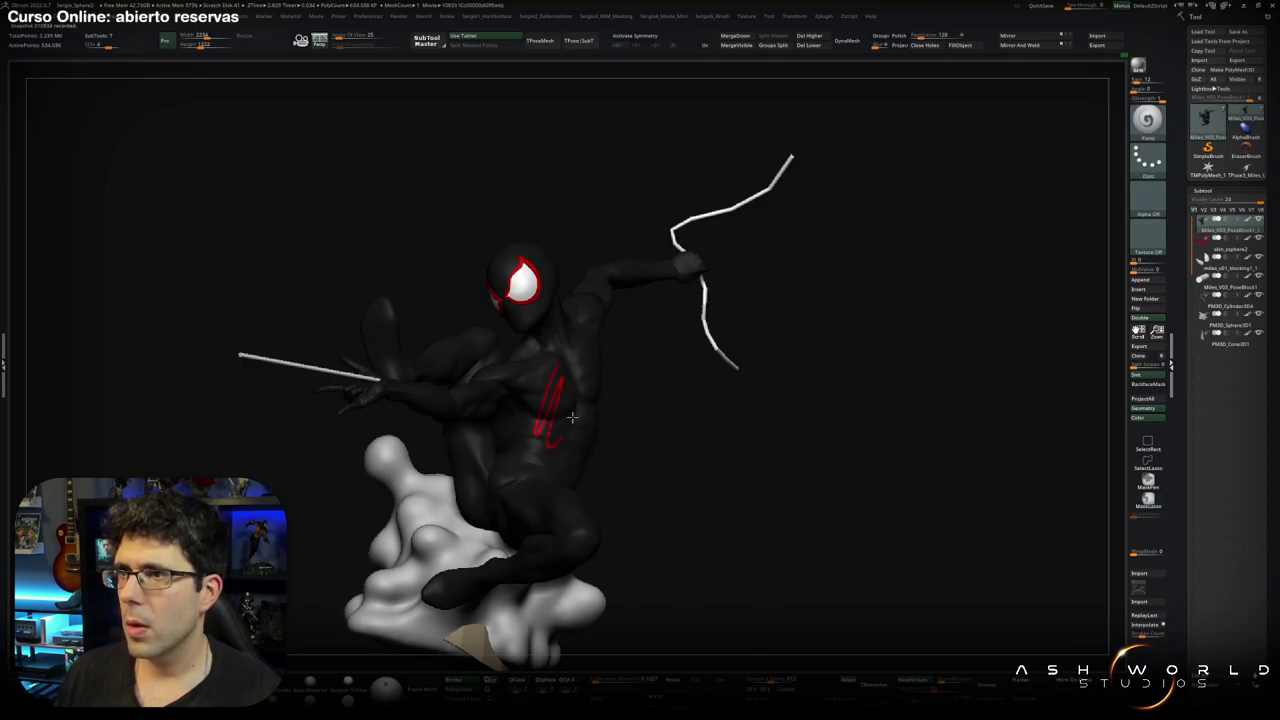
key(ctrl+z)
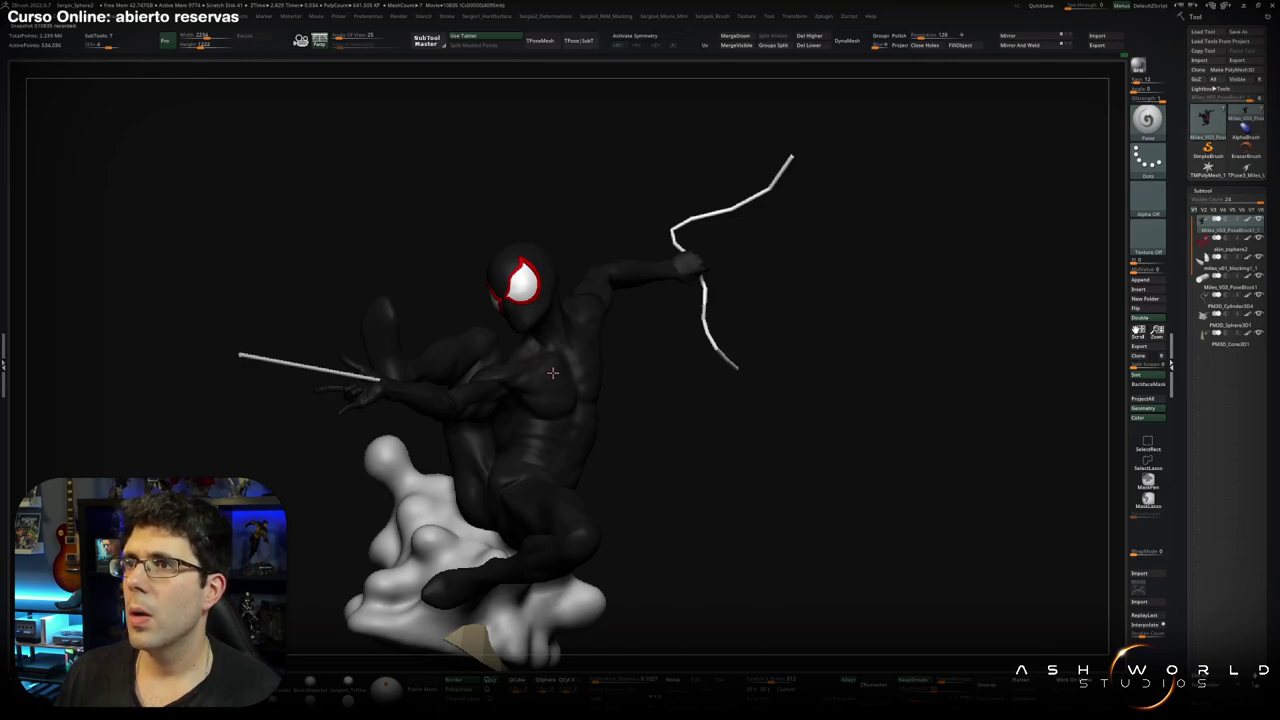
key(ctrl+shift+z)
mouse_move(552, 373)
right_down()
mouse_move(537, 421)
mouse_move(560, 375)
mouse_move(514, 436)
right_up()
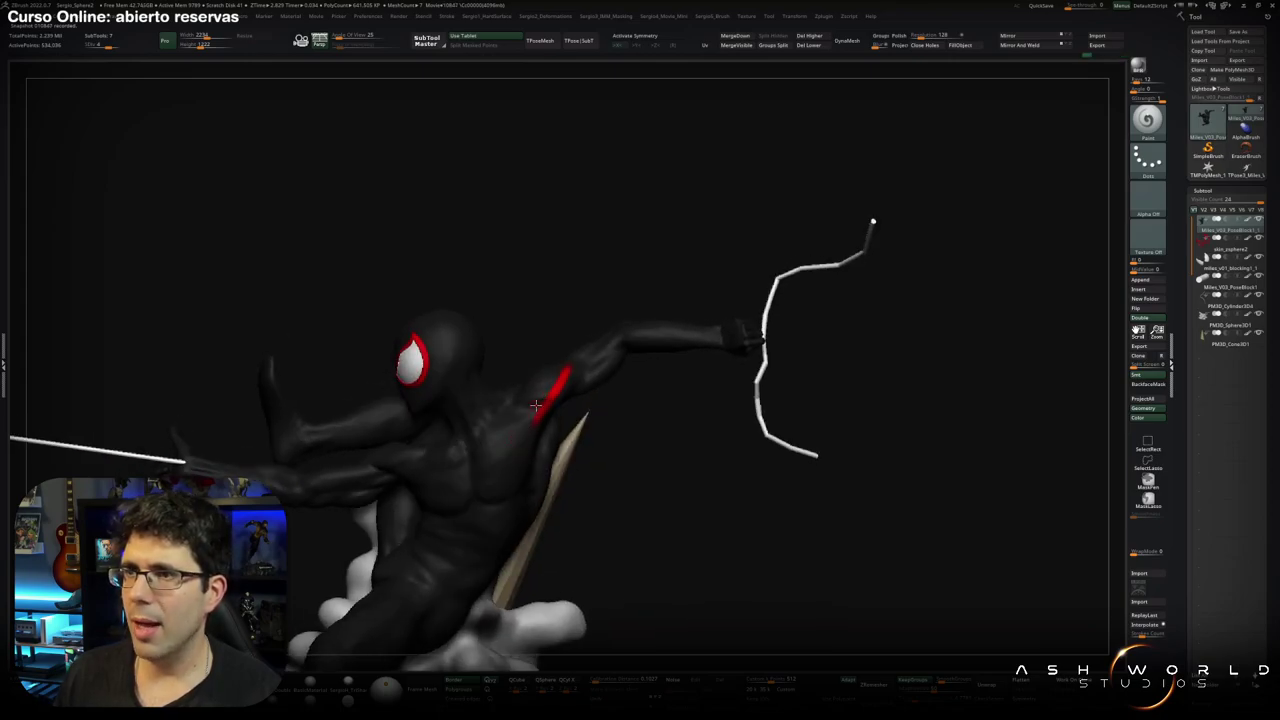
mouse_move(536, 405)
mouse_down()
mouse_move(498, 478)
mouse_move(543, 415)
mouse_up()
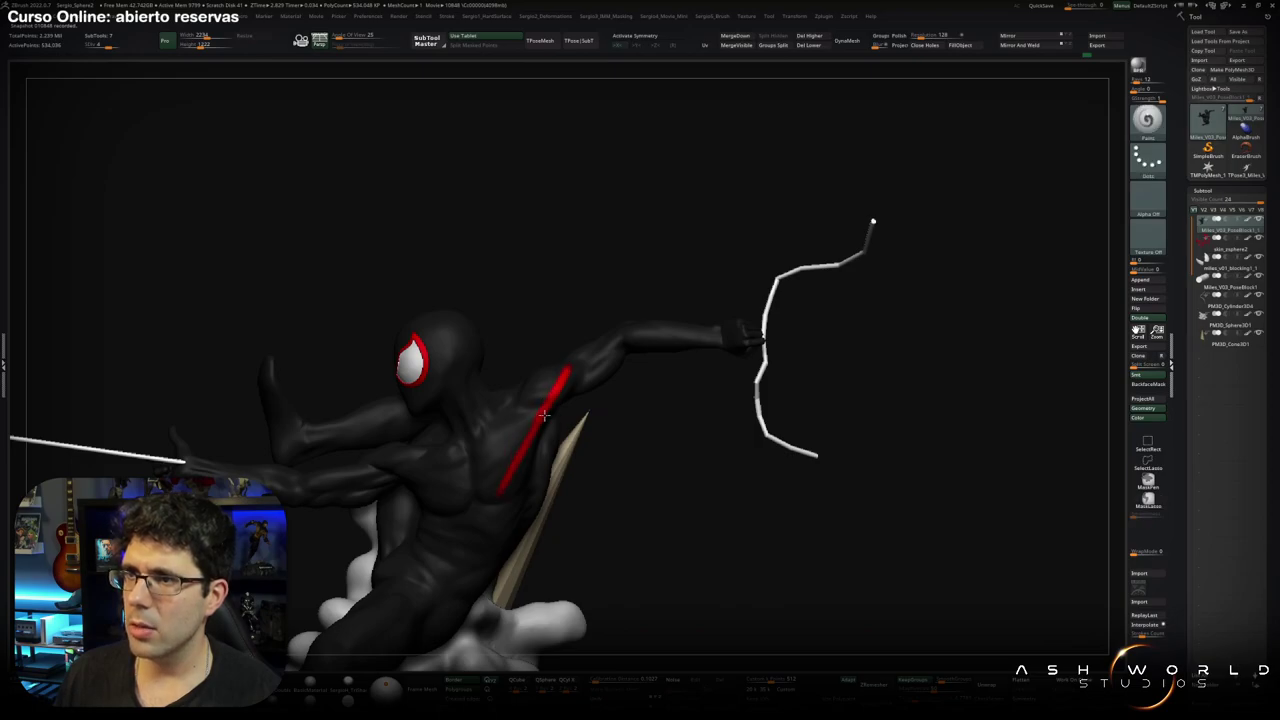
Orbit around the figure and zoom in on the hand holding the web.
mouse_move(460, 527)
right_down()
mouse_move(537, 437)
mouse_move(640, 435)
mouse_move(697, 380)
mouse_move(591, 396)
right_up()
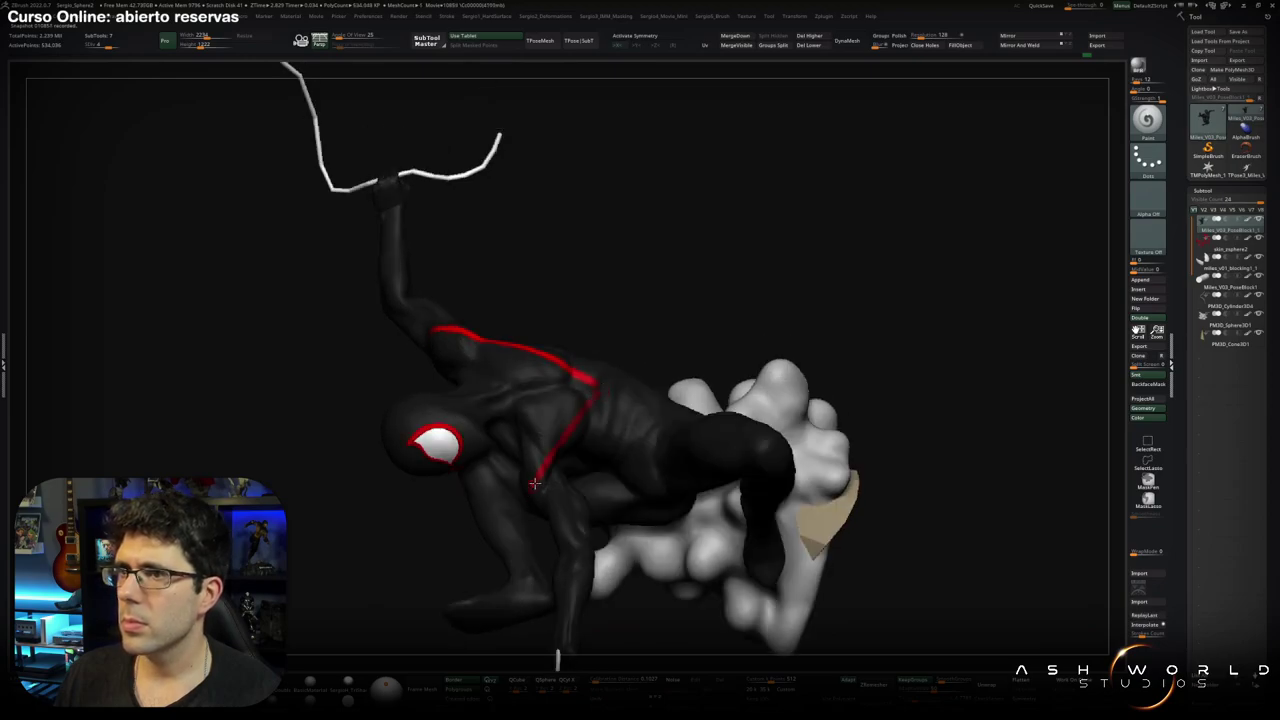
mouse_move(529, 500)
right_down()
mouse_move(563, 437)
mouse_move(464, 404)
mouse_move(566, 440)
mouse_move(535, 476)
mouse_move(608, 389)
mouse_move(483, 494)
mouse_move(459, 418)
right_up()
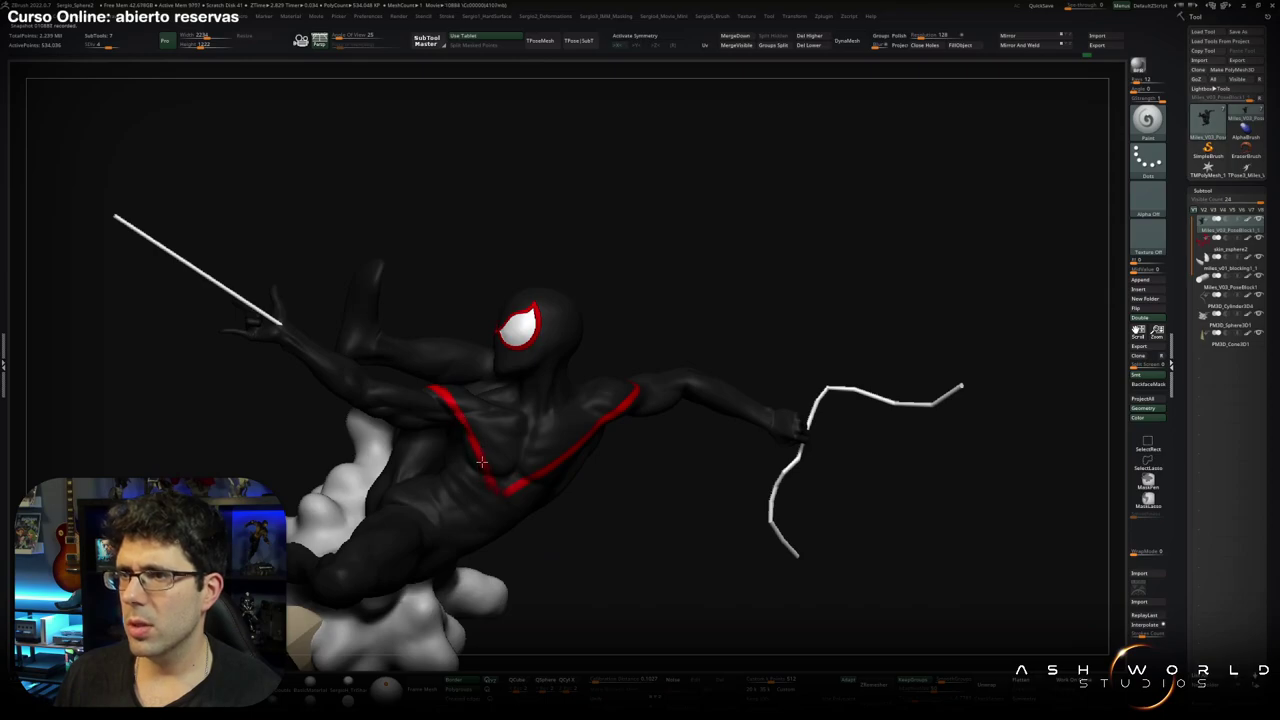
mouse_move(524, 490)
right_down()
mouse_move(623, 429)
mouse_move(611, 406)
mouse_move(529, 423)
mouse_move(519, 471)
mouse_move(480, 450)
mouse_move(511, 492)
mouse_move(526, 400)
mouse_move(580, 423)
mouse_move(514, 486)
right_up()
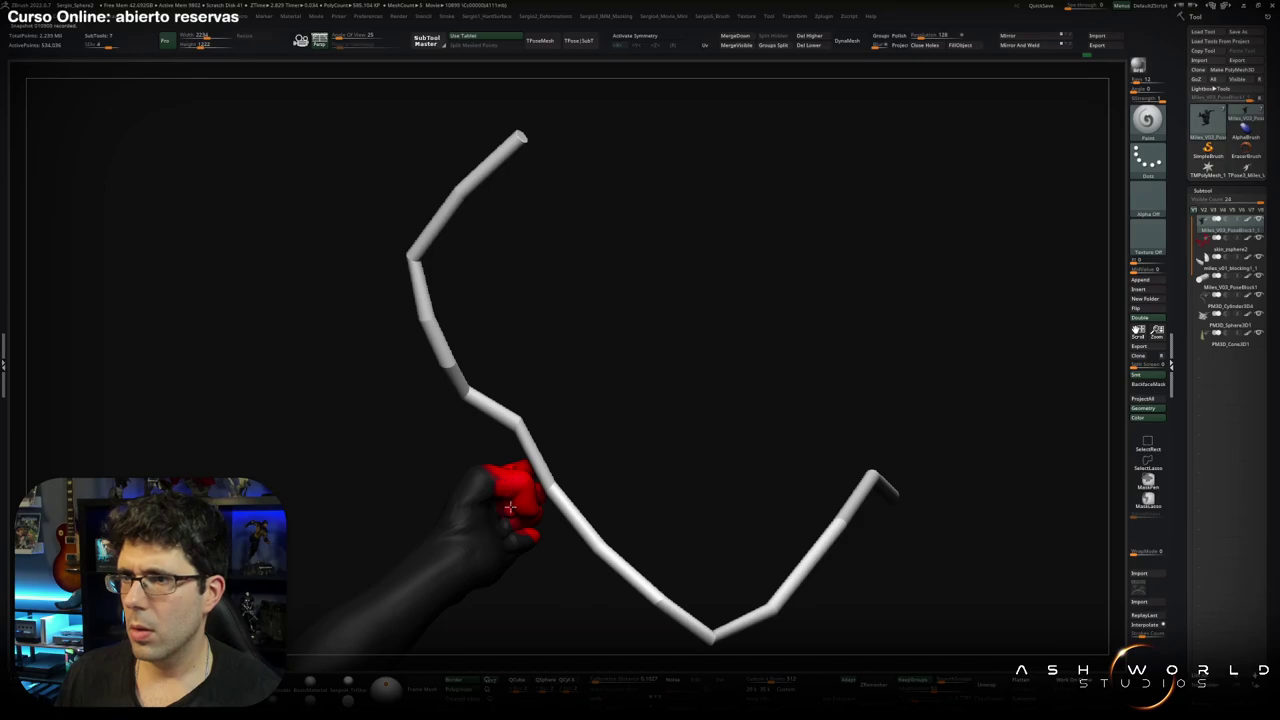
Paint red over the lower fist and the fingers gripping the web line.
drag(510, 507, 525, 540)
mouse_move(522, 488)
ctrl+right_down()
mouse_move(474, 486)
mouse_move(648, 421)
mouse_move(634, 471)
mouse_move(640, 420)
ctrl+right_up()
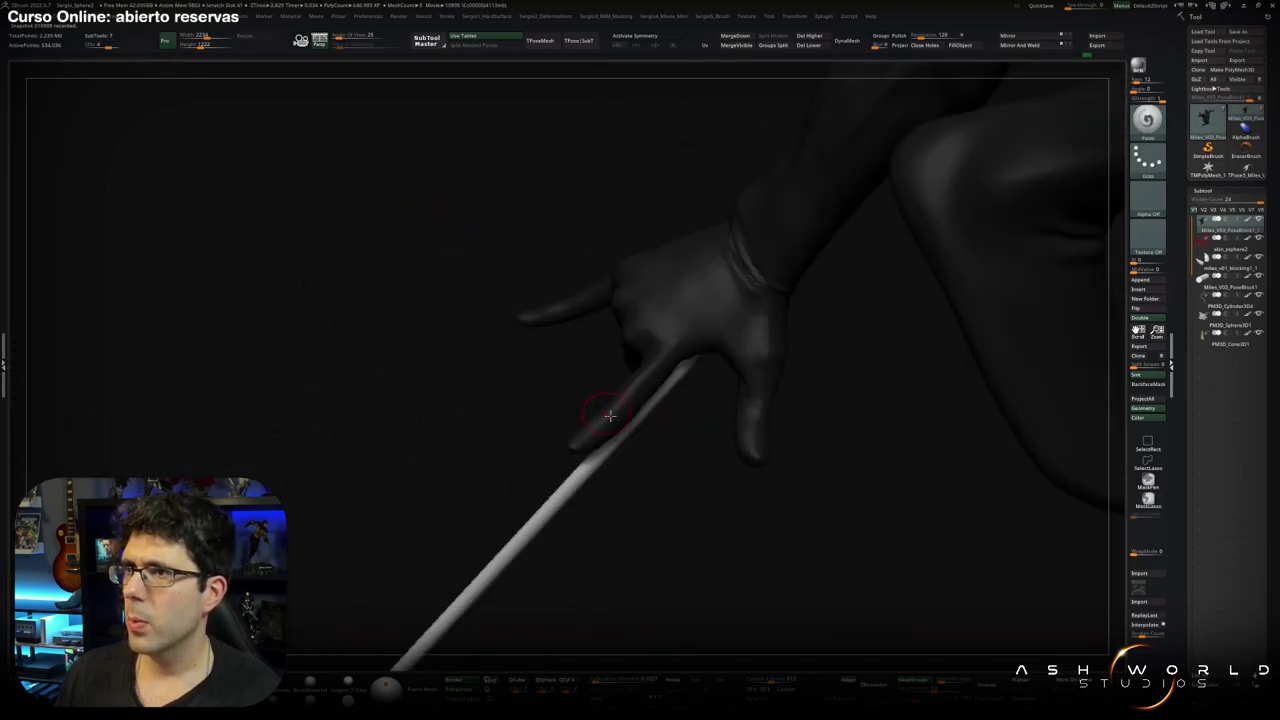
mouse_move(640, 385)
mouse_down()
mouse_move(590, 430)
mouse_move(633, 397)
mouse_up()
right_drag(633, 397, 678, 367)
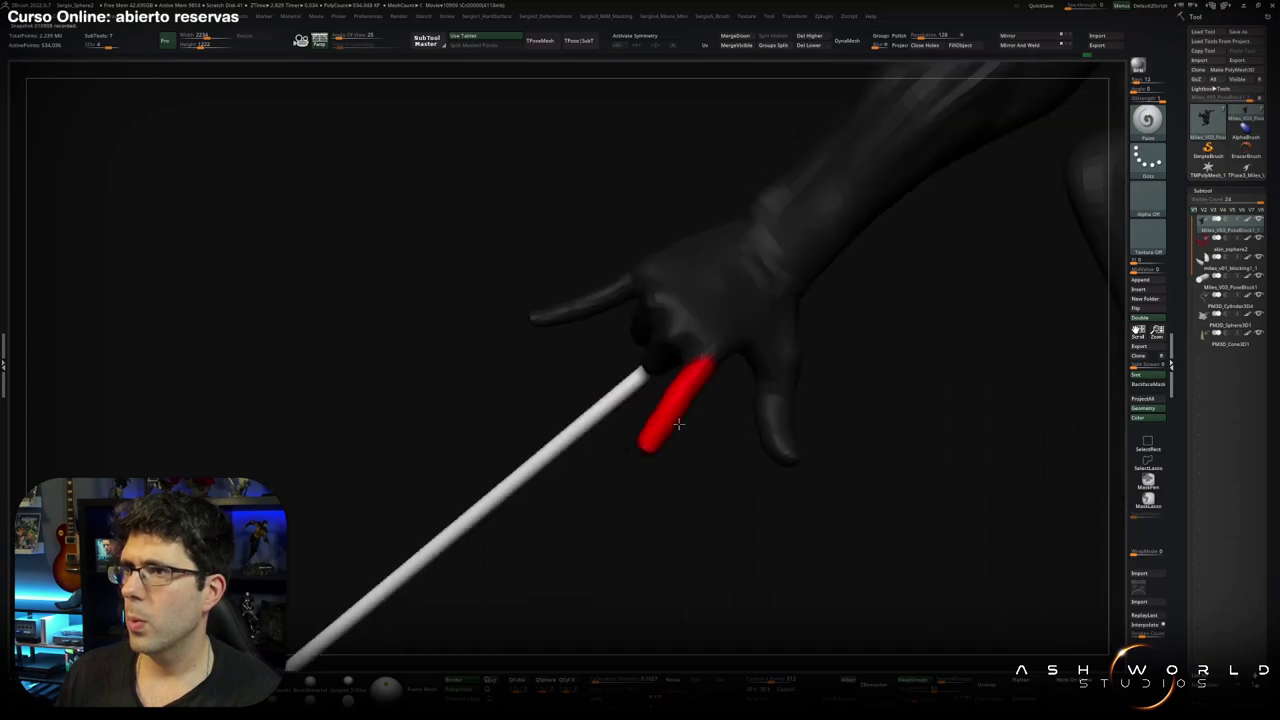
drag(678, 367, 678, 336)
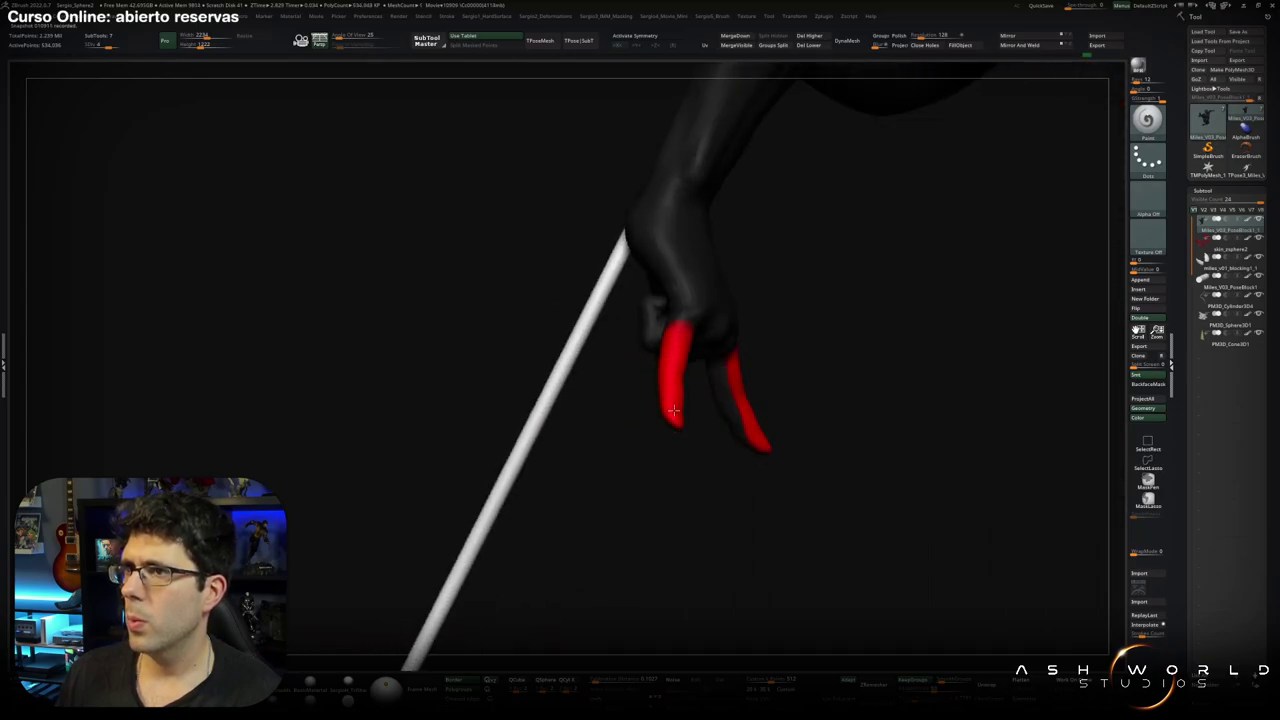
mouse_move(674, 410)
right_down()
mouse_move(746, 366)
mouse_move(672, 360)
right_up()
drag(676, 395, 664, 331)
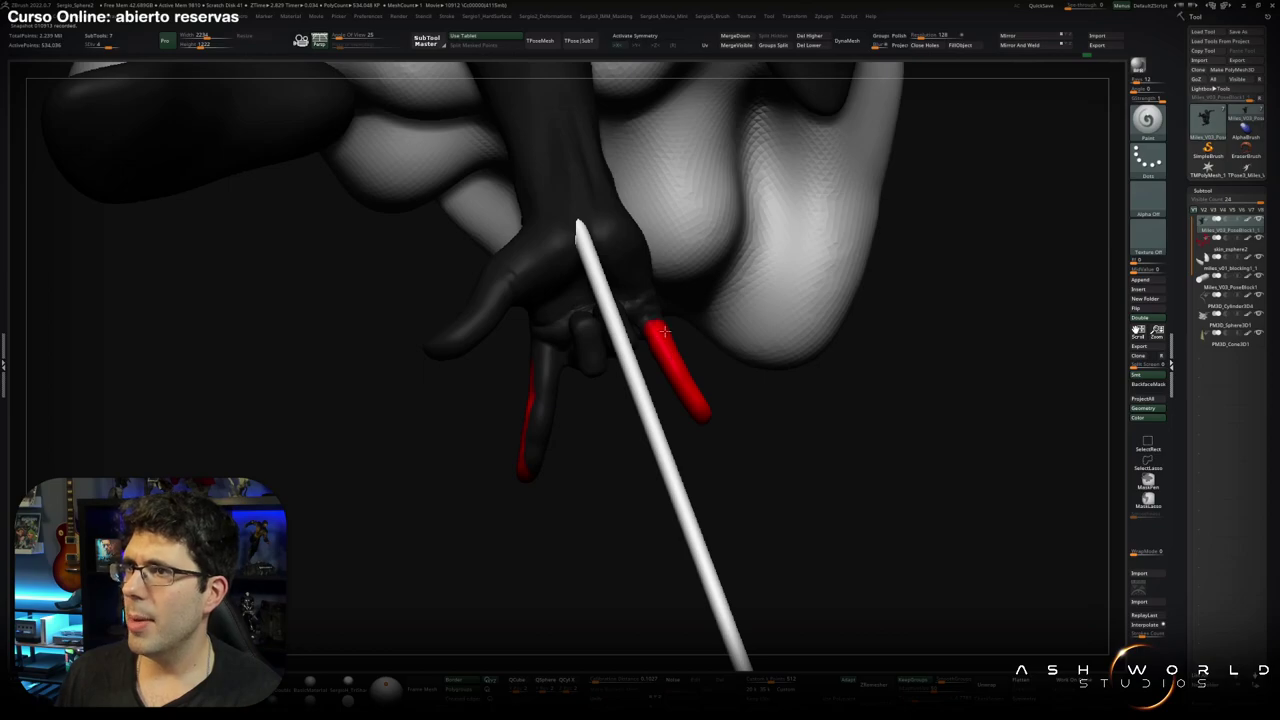
mouse_move(547, 410)
mouse_down()
mouse_move(550, 350)
mouse_move(537, 436)
mouse_up()
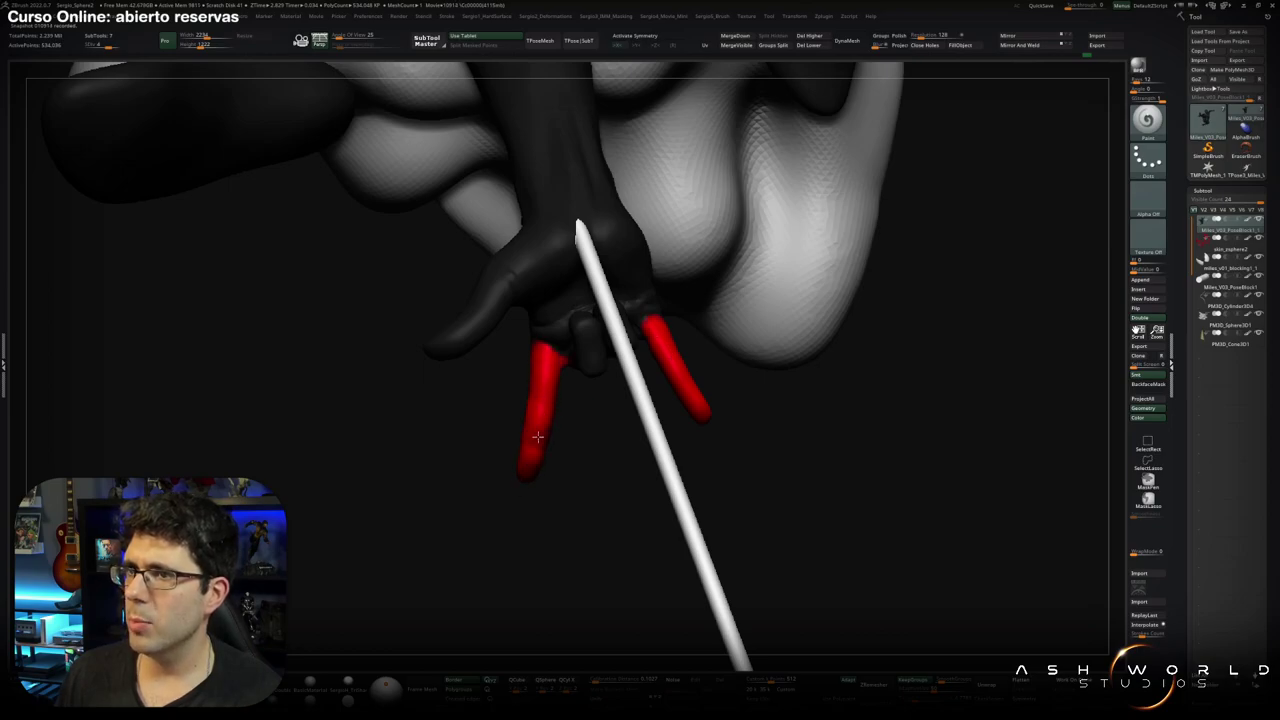
Paint the knuckles, middle finger and fingertips red, then frame the whole model.
right_drag(537, 436, 547, 459)
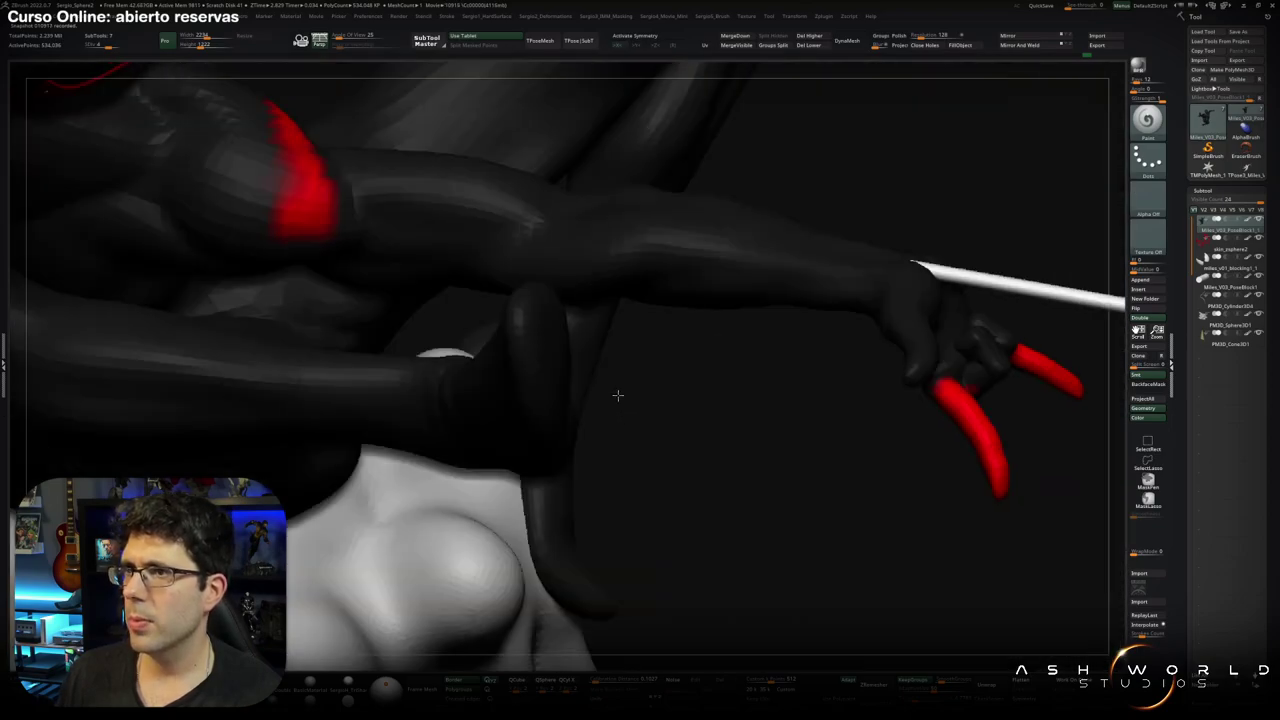
mouse_move(597, 423)
right_down()
mouse_move(591, 386)
mouse_move(640, 440)
right_up()
mouse_move(640, 440)
mouse_down()
mouse_move(640, 420)
mouse_move(640, 460)
mouse_up()
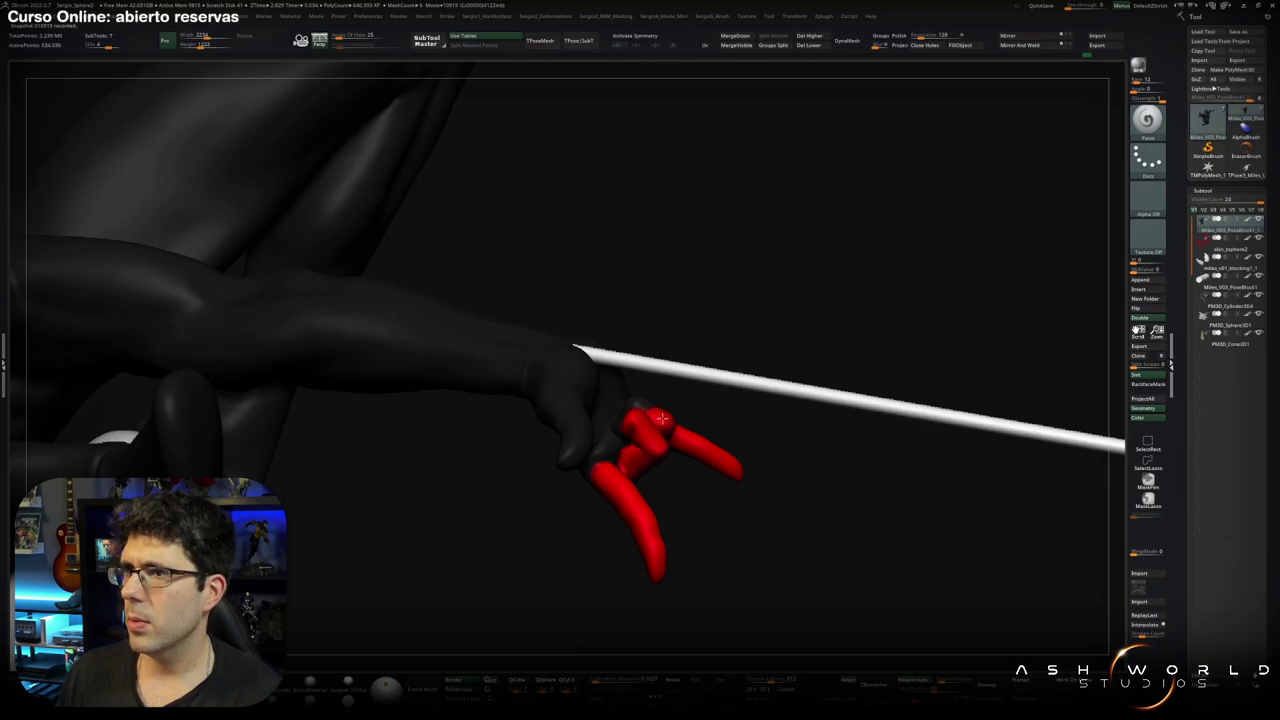
mouse_move(662, 418)
right_down()
mouse_move(631, 417)
mouse_move(697, 440)
mouse_move(608, 485)
right_up()
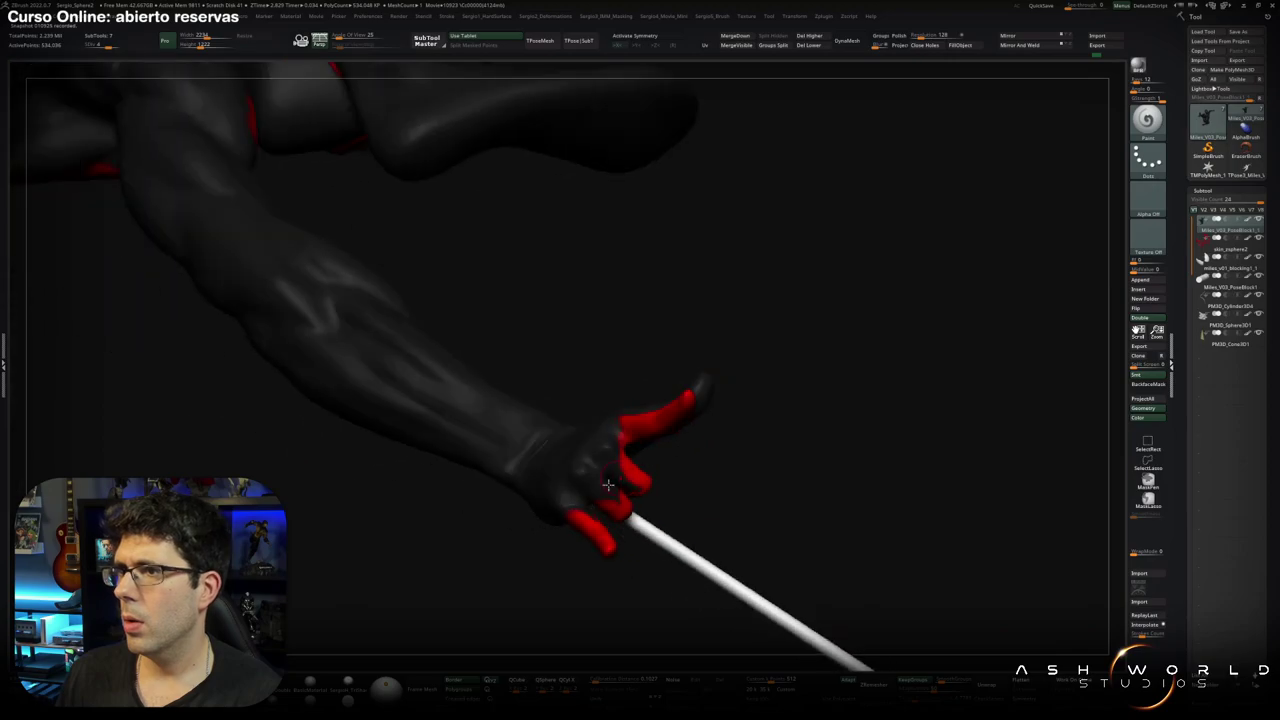
drag(608, 485, 594, 524)
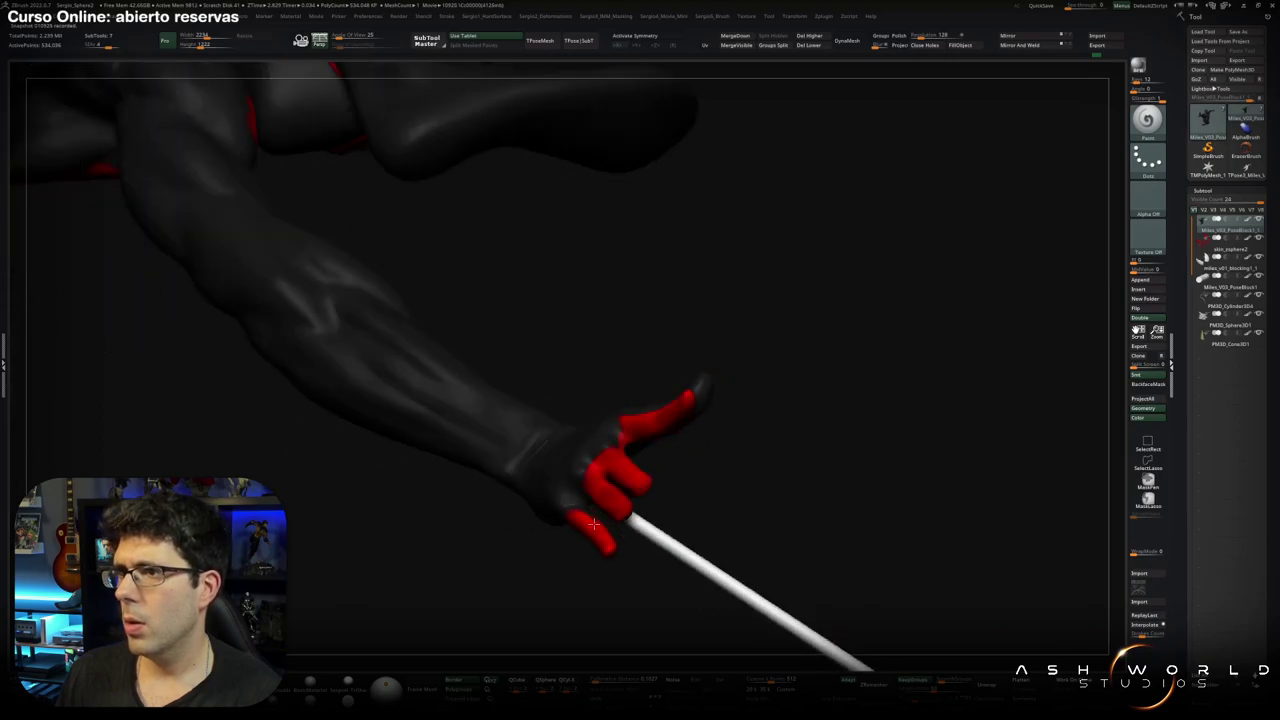
mouse_move(594, 543)
right_down()
mouse_move(600, 490)
mouse_move(634, 591)
mouse_move(639, 485)
right_up()
mouse_move(639, 485)
mouse_down()
mouse_move(620, 466)
mouse_move(648, 478)
mouse_up()
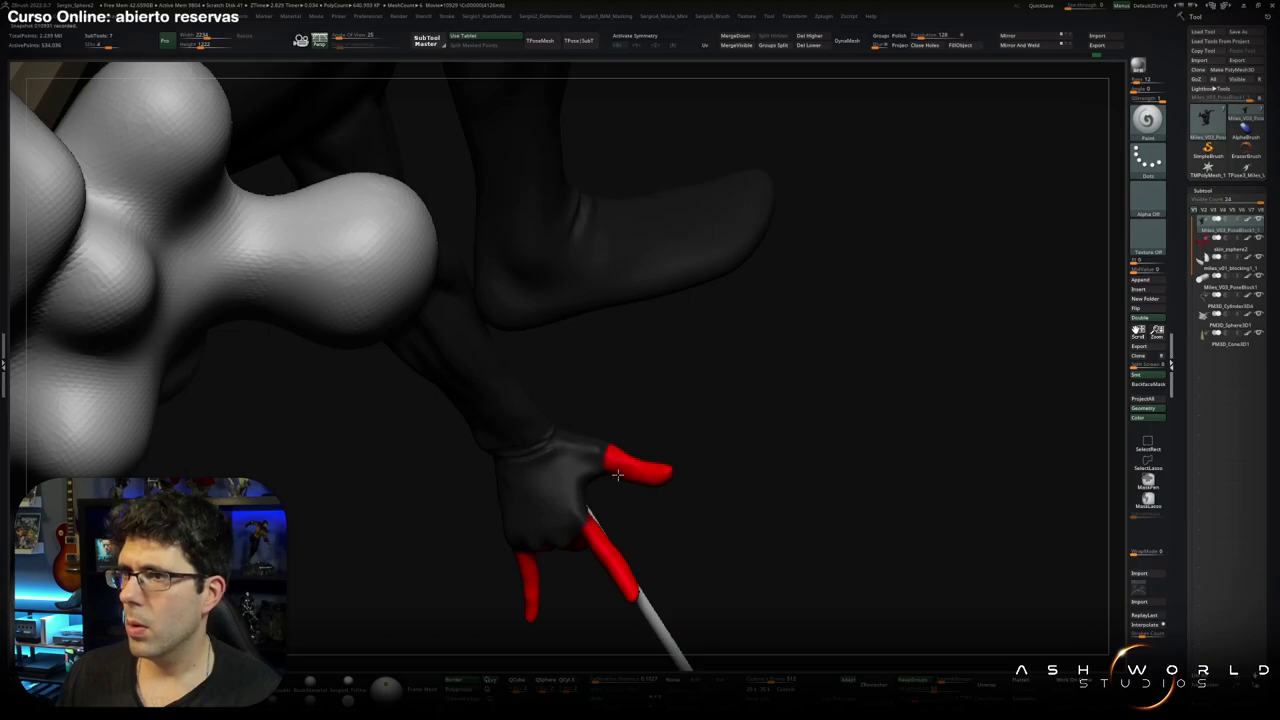
right_drag(617, 474, 658, 479)
drag(660, 466, 688, 460)
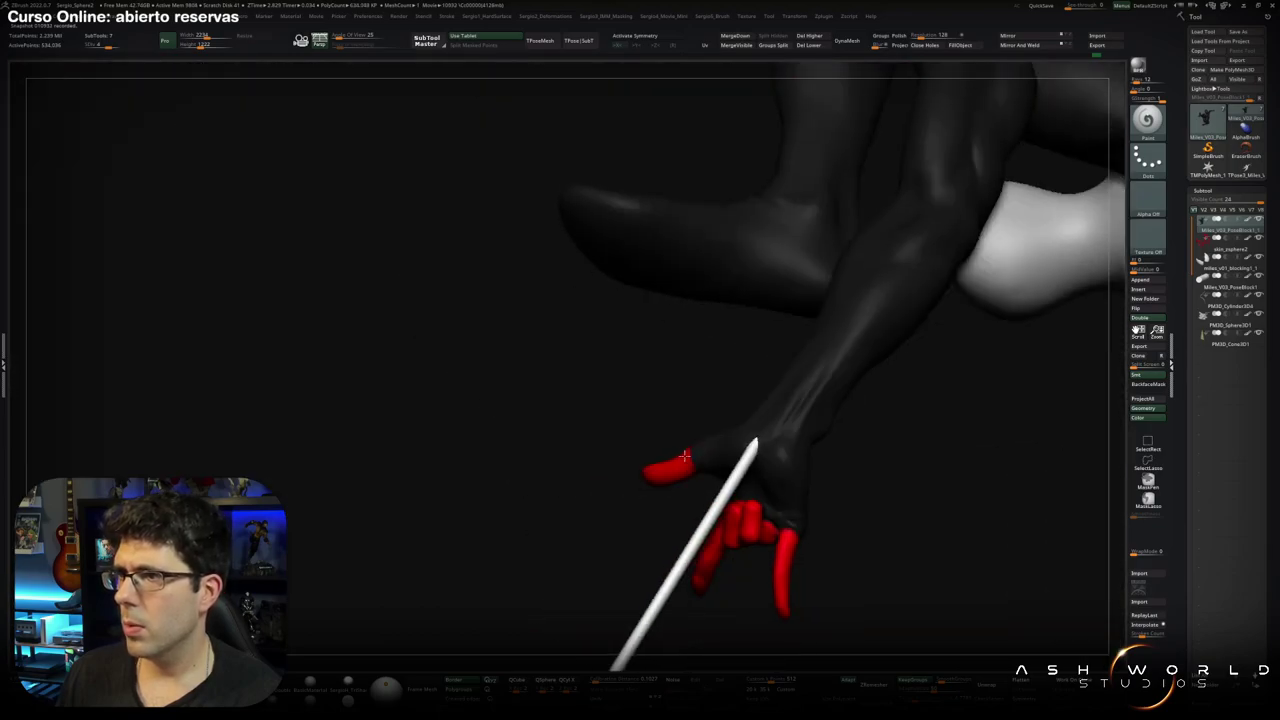
right_drag(675, 485, 646, 477)
key(f)
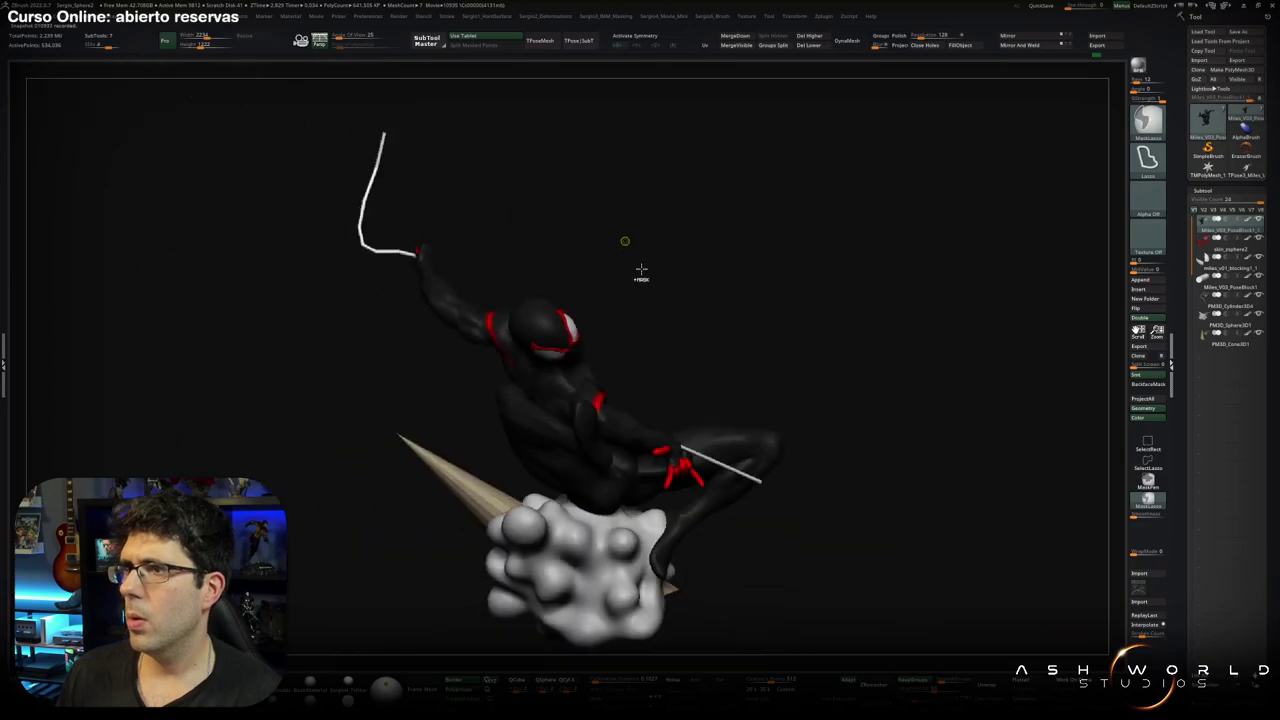
mouse_move(640, 277)
right_down()
mouse_move(746, 366)
mouse_move(538, 367)
mouse_move(586, 455)
mouse_move(530, 512)
right_up()
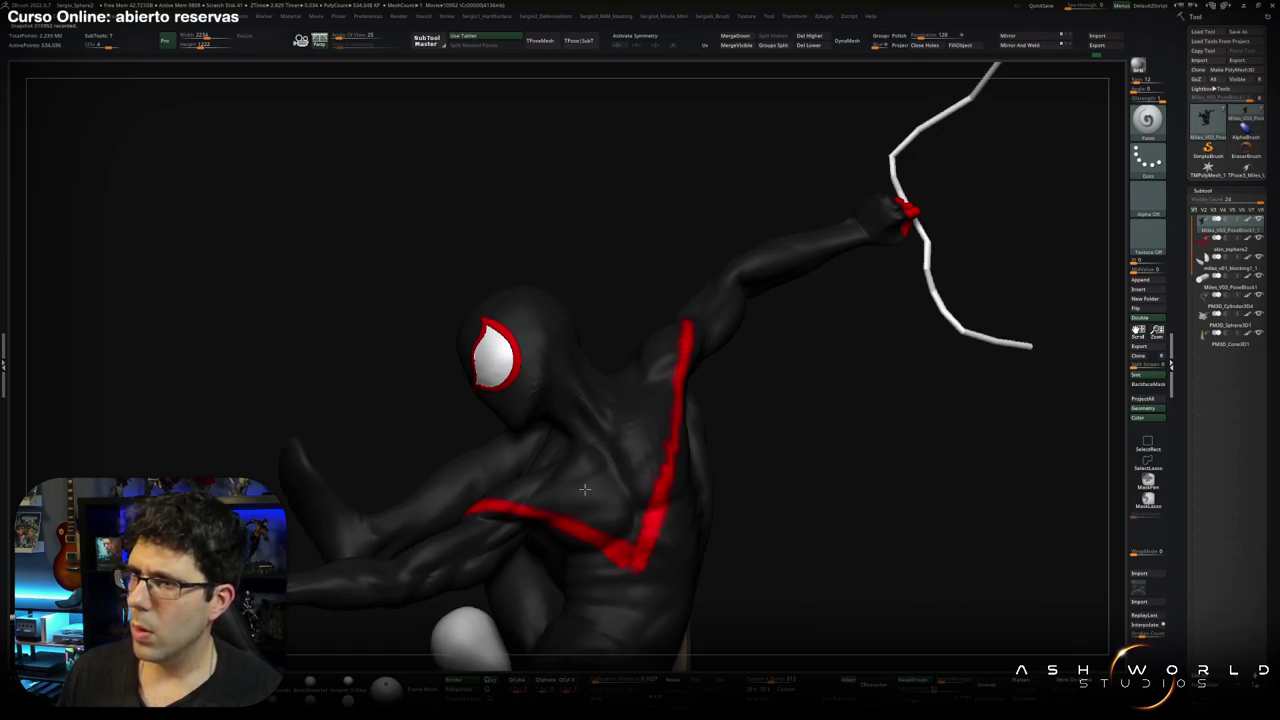
Set black as the secondary paint colour and darken the stripe edge near the V tip.
right_drag(672, 497, 607, 551)
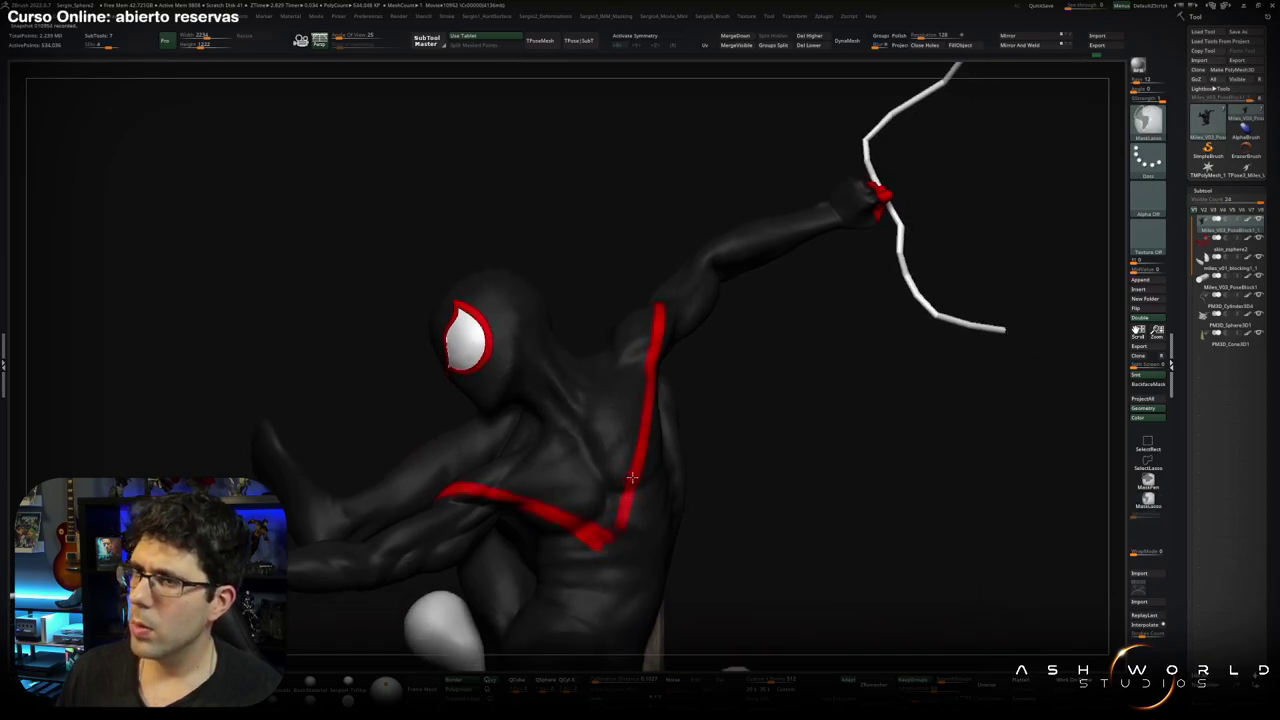
right_click(592, 540)
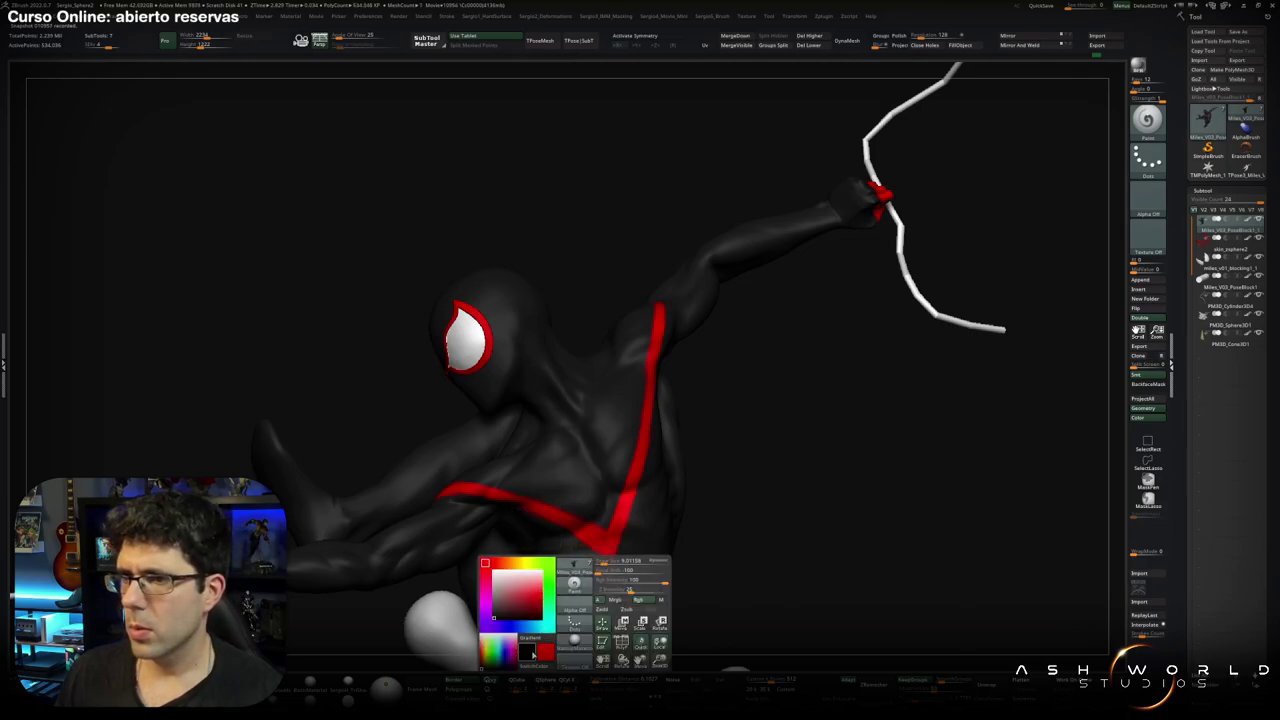
click(530, 652)
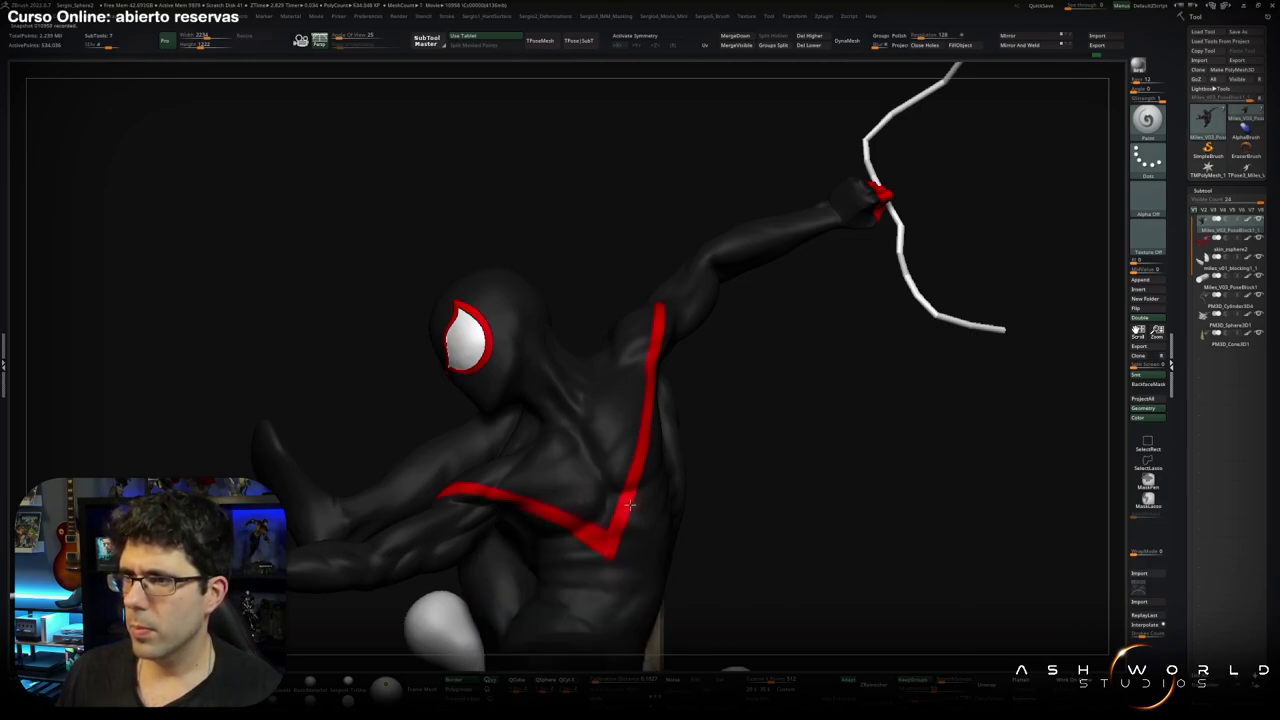
right_click(598, 528)
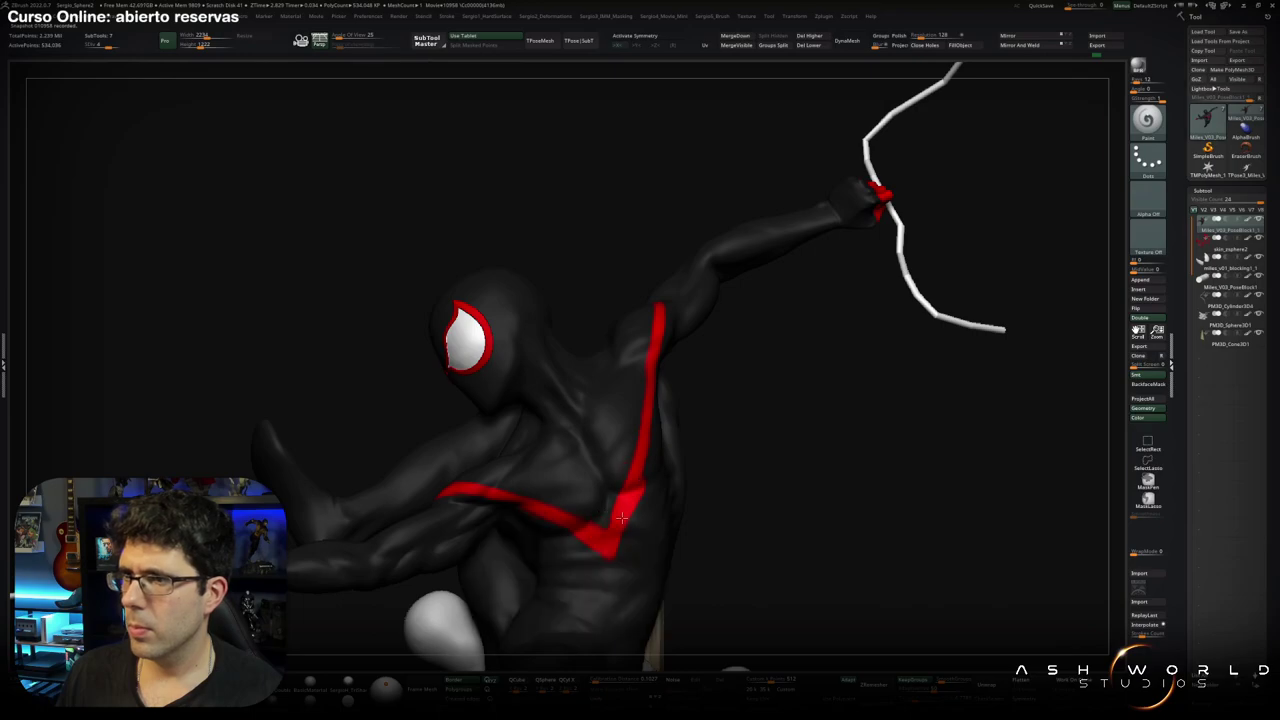
drag(621, 517, 622, 549)
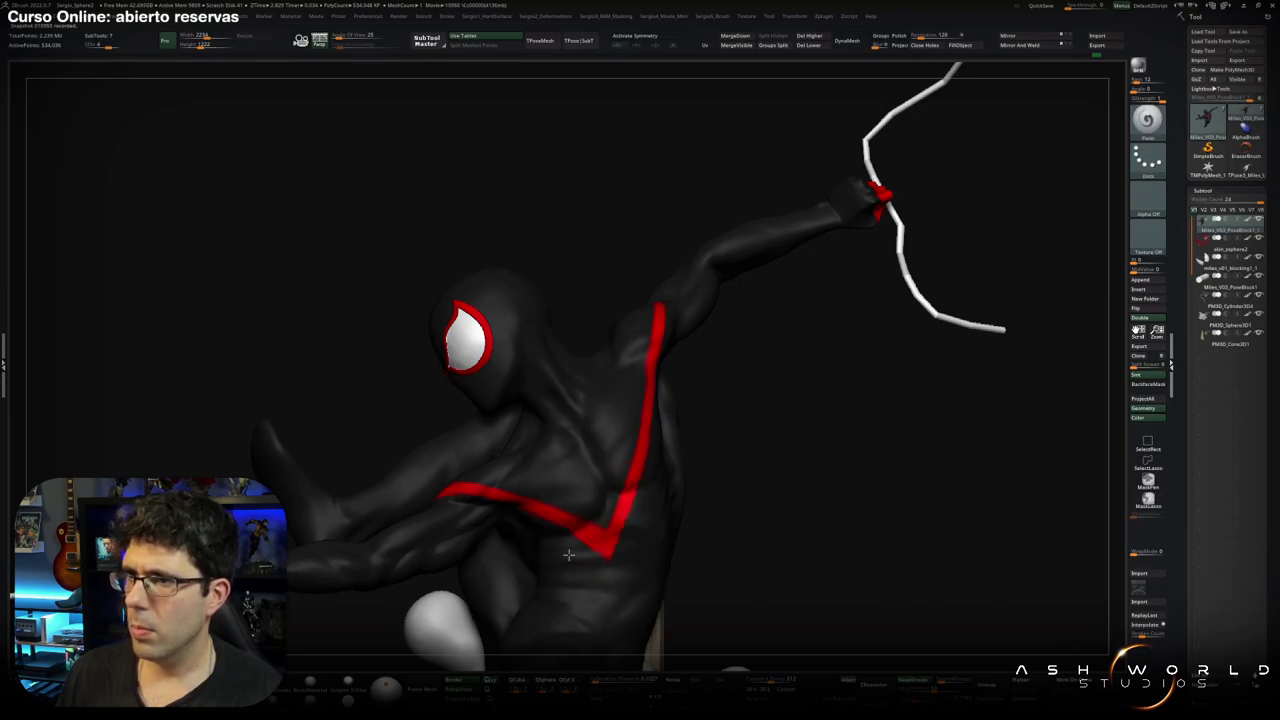
Touch up the red V stripe edges on the torso and chest.
alt+drag(603, 499, 583, 454)
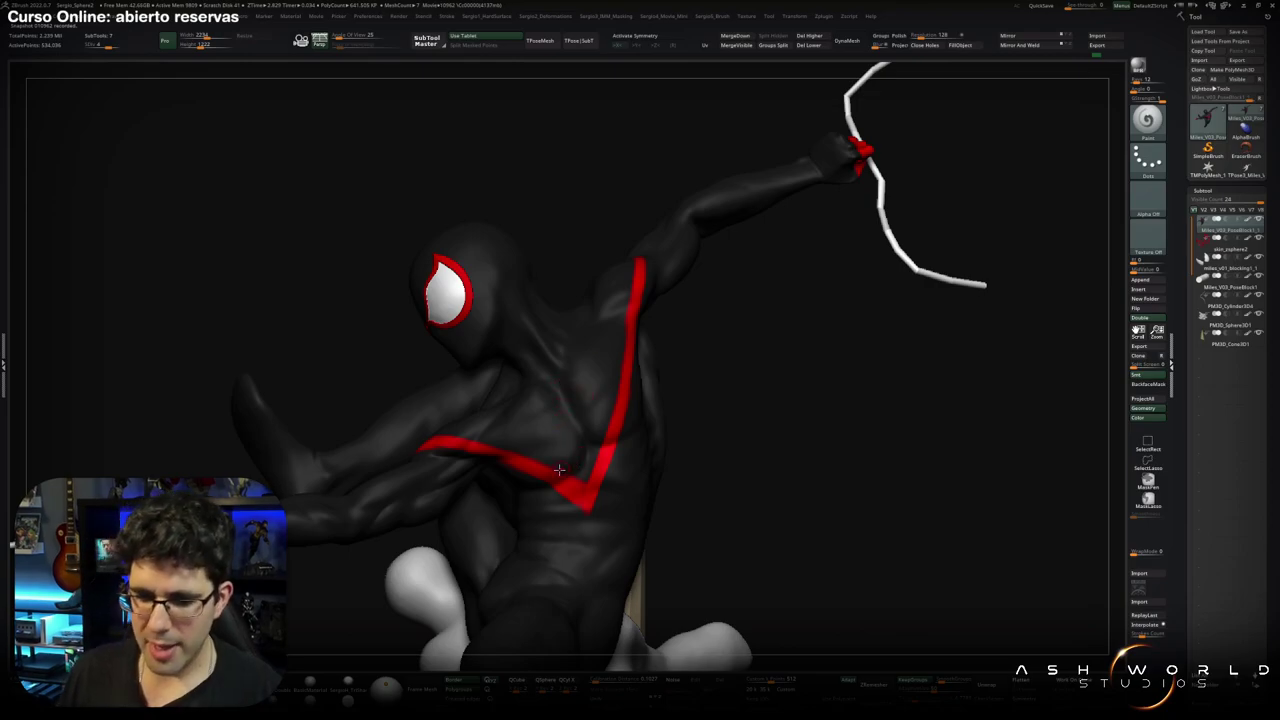
mouse_move(547, 484)
right_down()
mouse_move(512, 437)
mouse_move(473, 481)
right_up()
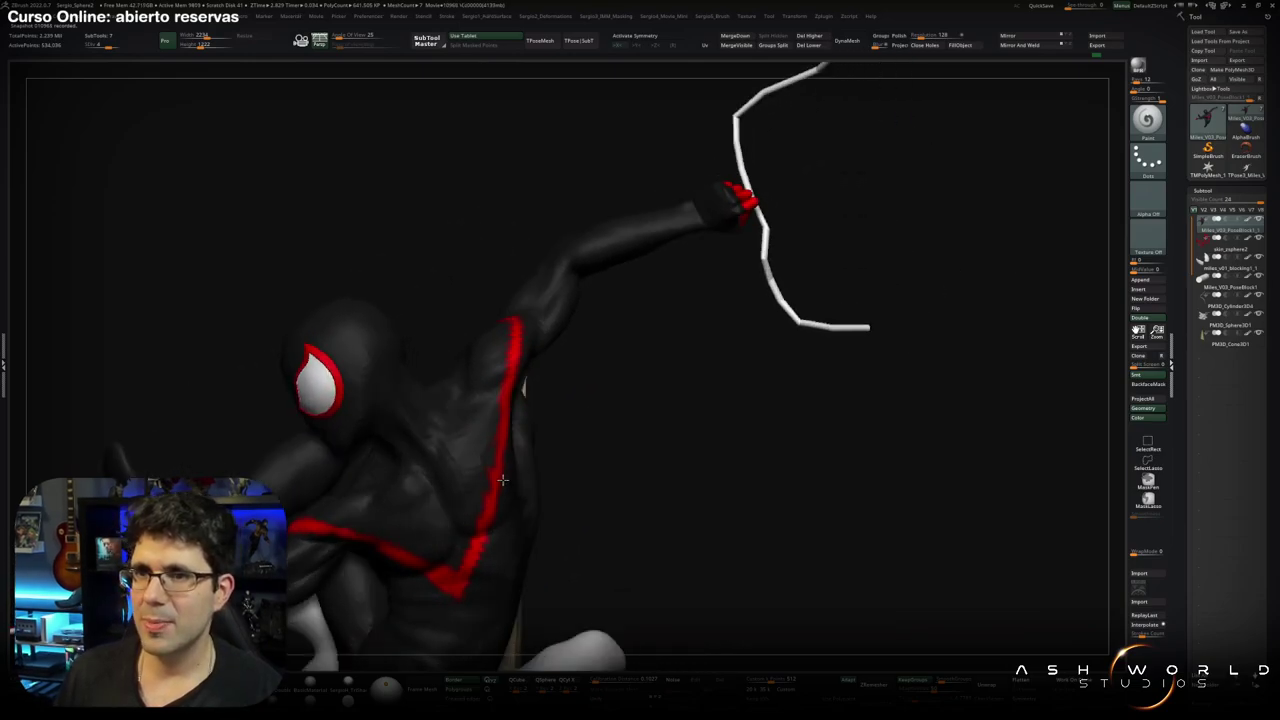
mouse_move(477, 484)
mouse_down()
mouse_move(499, 413)
mouse_move(492, 440)
mouse_up()
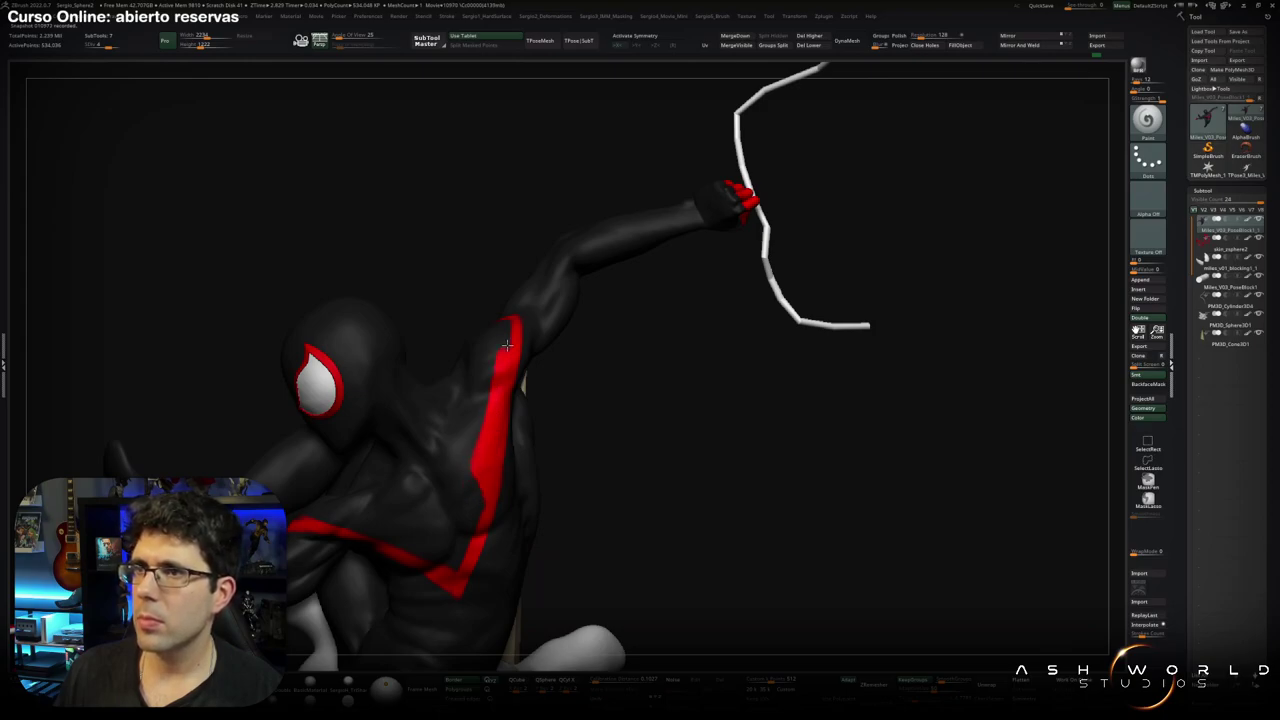
right_drag(489, 441, 510, 445)
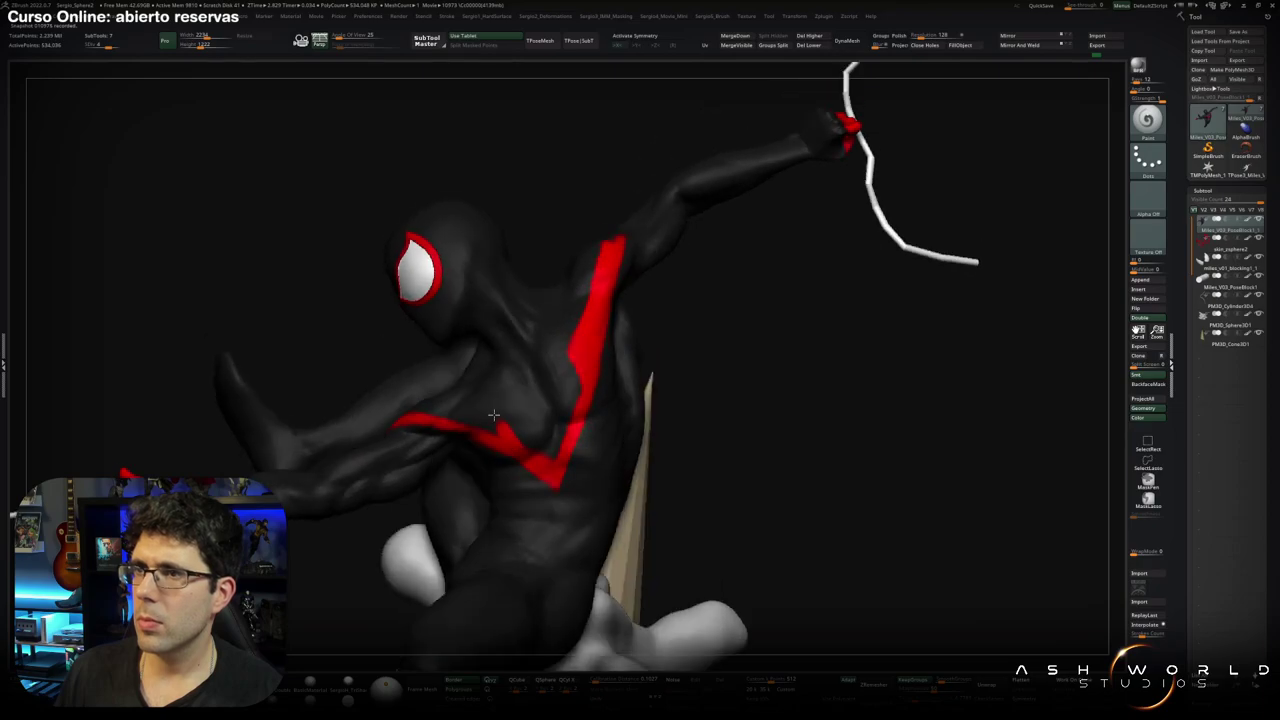
drag(491, 418, 496, 426)
right_drag(429, 407, 405, 456)
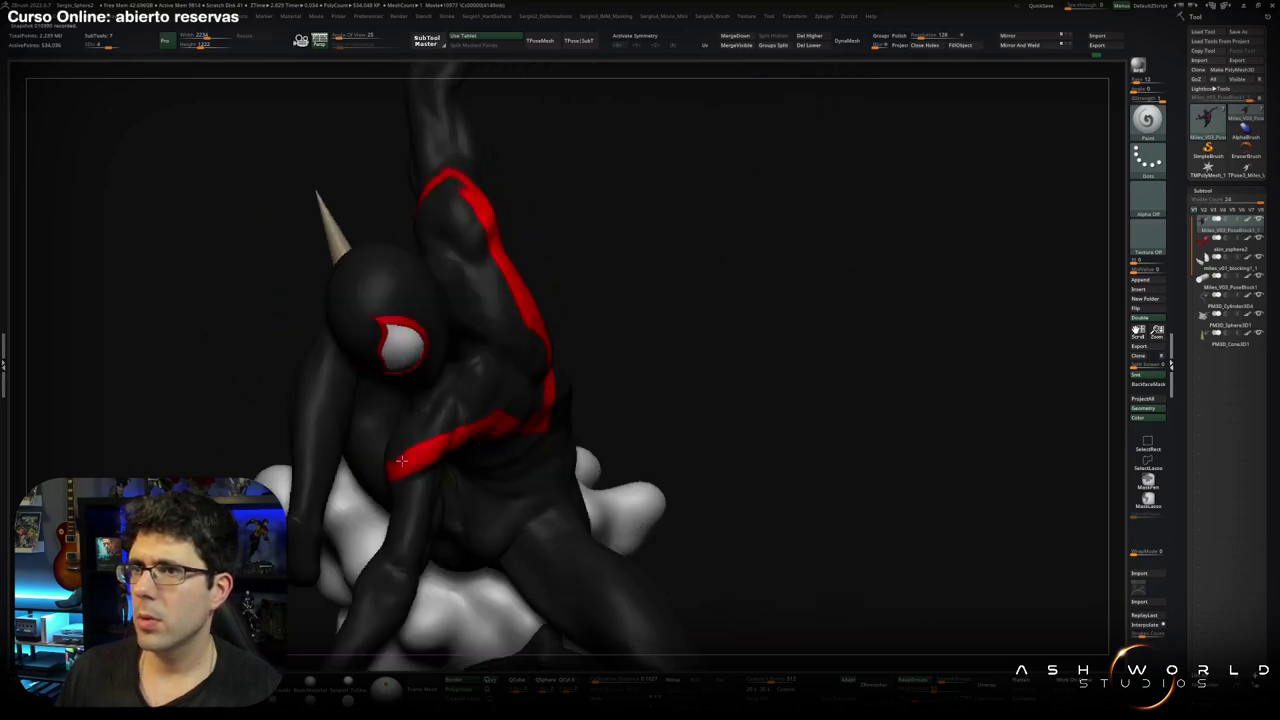
right_drag(441, 440, 430, 438)
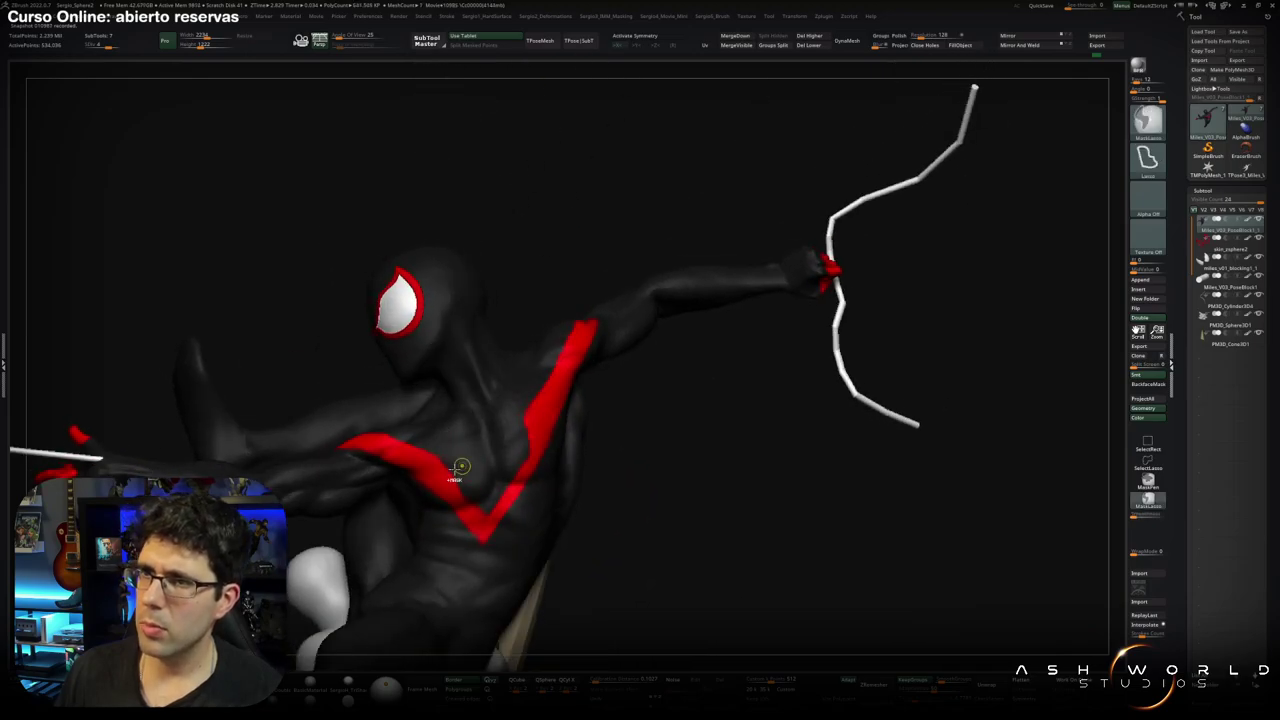
mouse_move(460, 470)
right_down()
mouse_move(501, 433)
mouse_move(479, 461)
right_up()
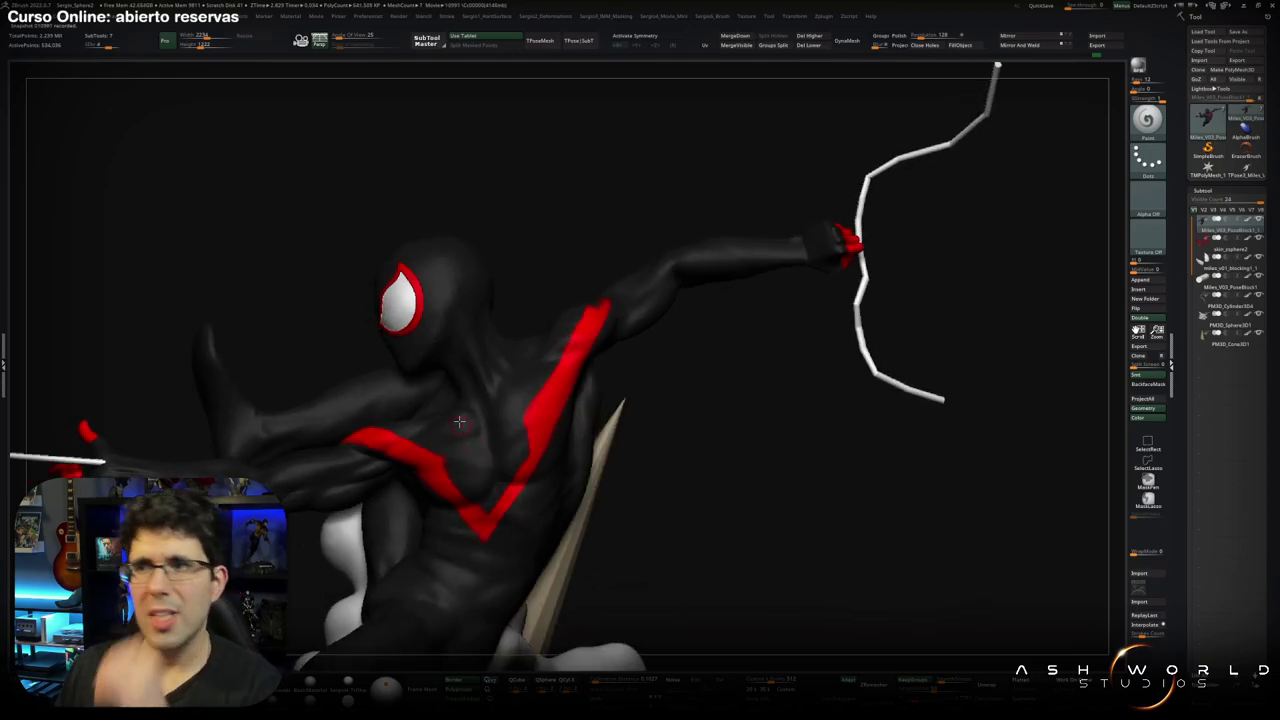
mouse_move(479, 441)
right_down()
mouse_move(491, 403)
mouse_move(421, 397)
mouse_move(445, 503)
mouse_move(432, 434)
right_up()
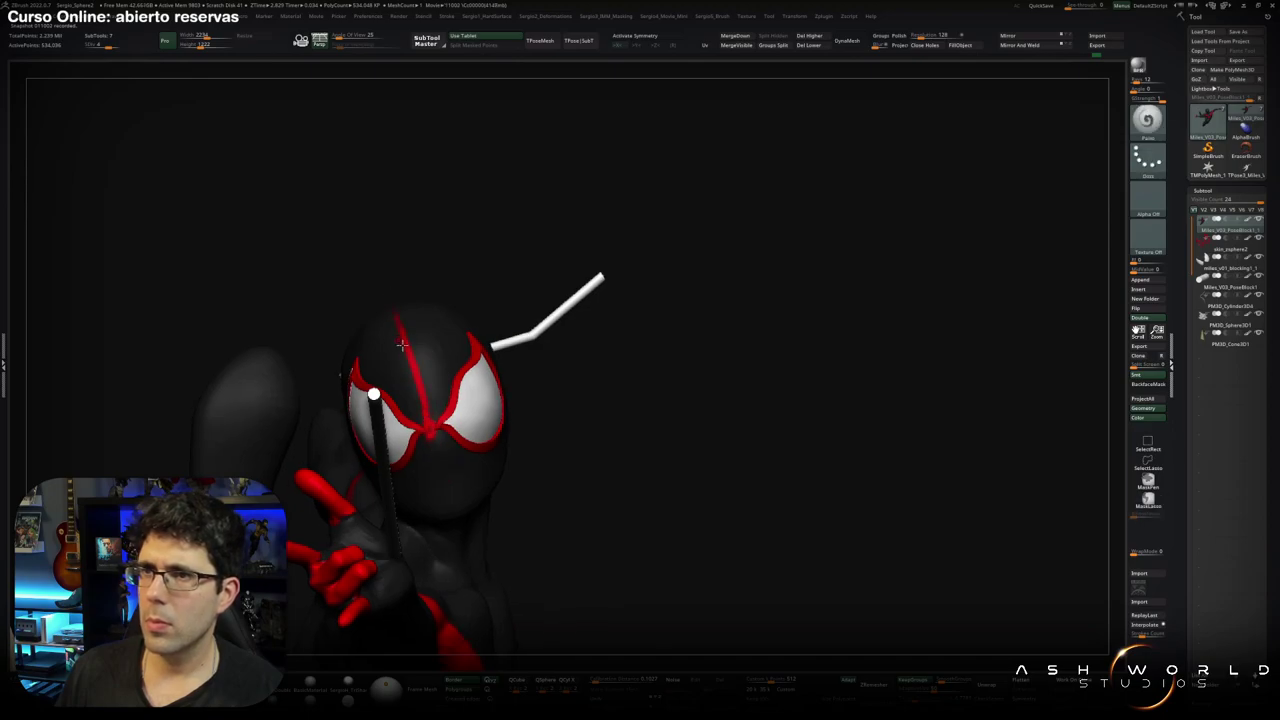
Undo the mask stripes and paint a red diagonal web line from between the eyes.
key(ctrl+z)
mouse_move(421, 399)
right_down()
mouse_move(428, 423)
mouse_move(431, 408)
right_up()
right_drag(425, 470, 432, 389)
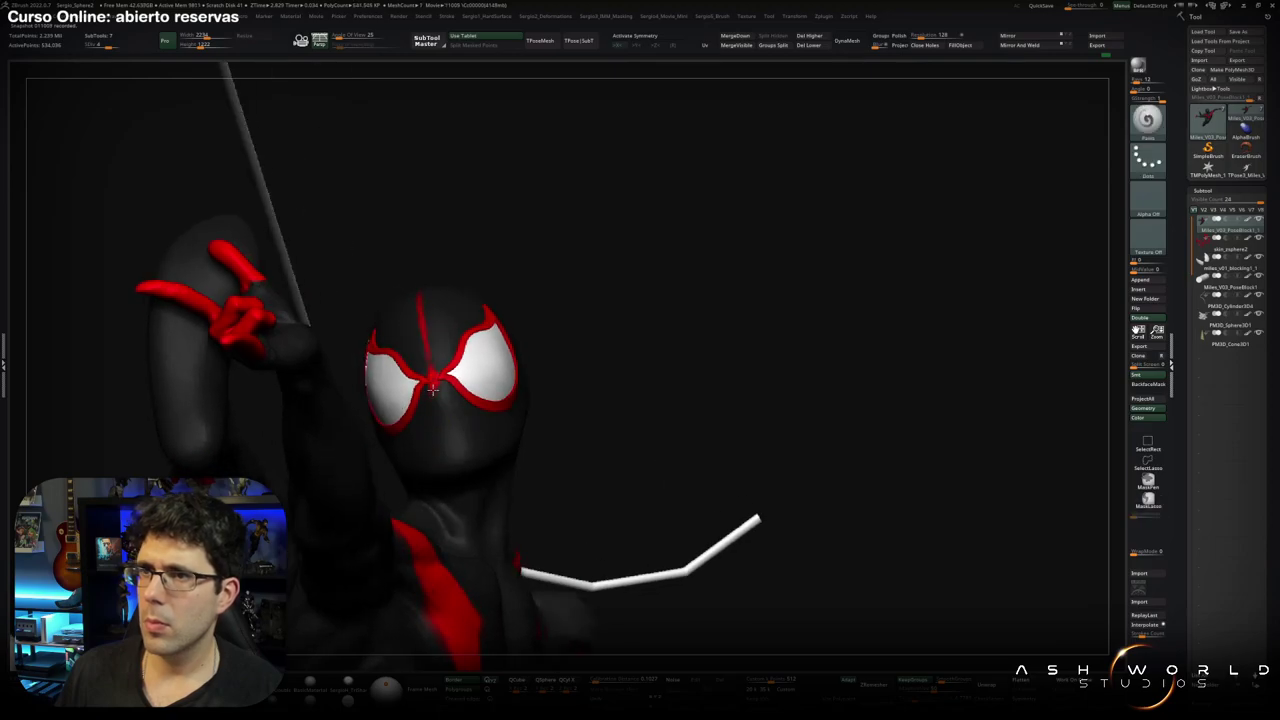
key(ctrl+z)
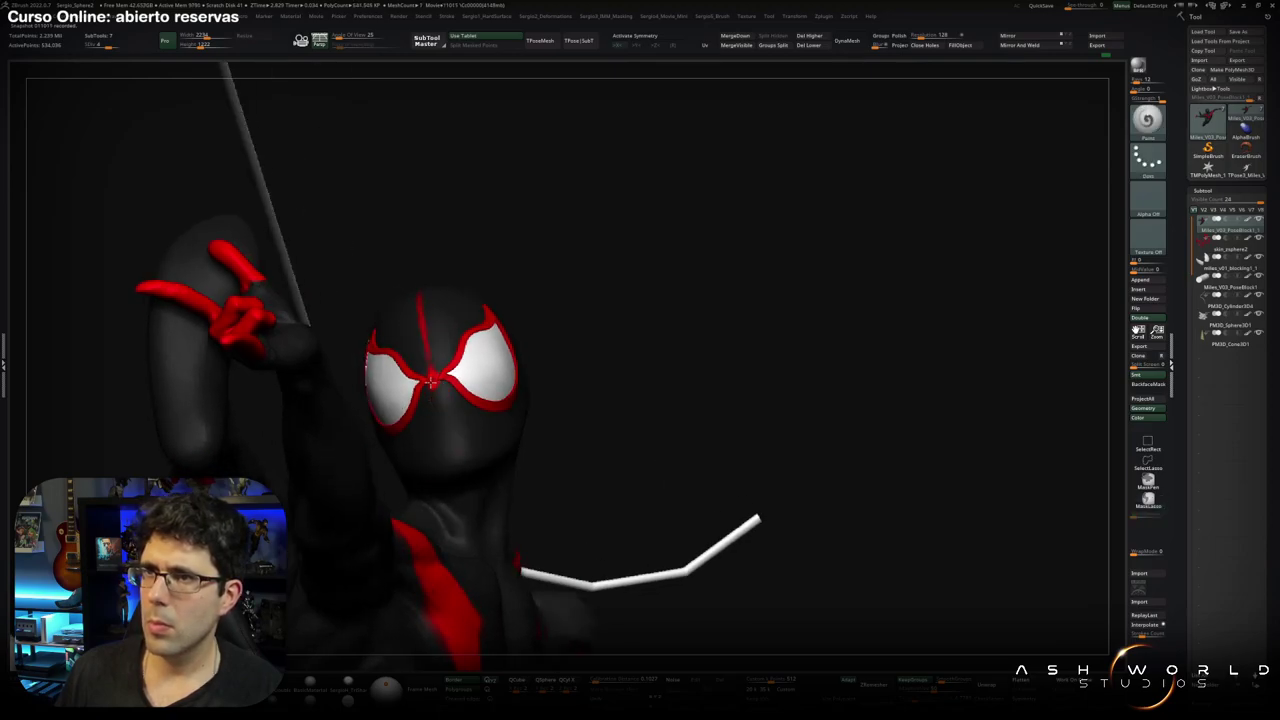
drag(433, 378, 497, 470)
right_drag(453, 411, 427, 420)
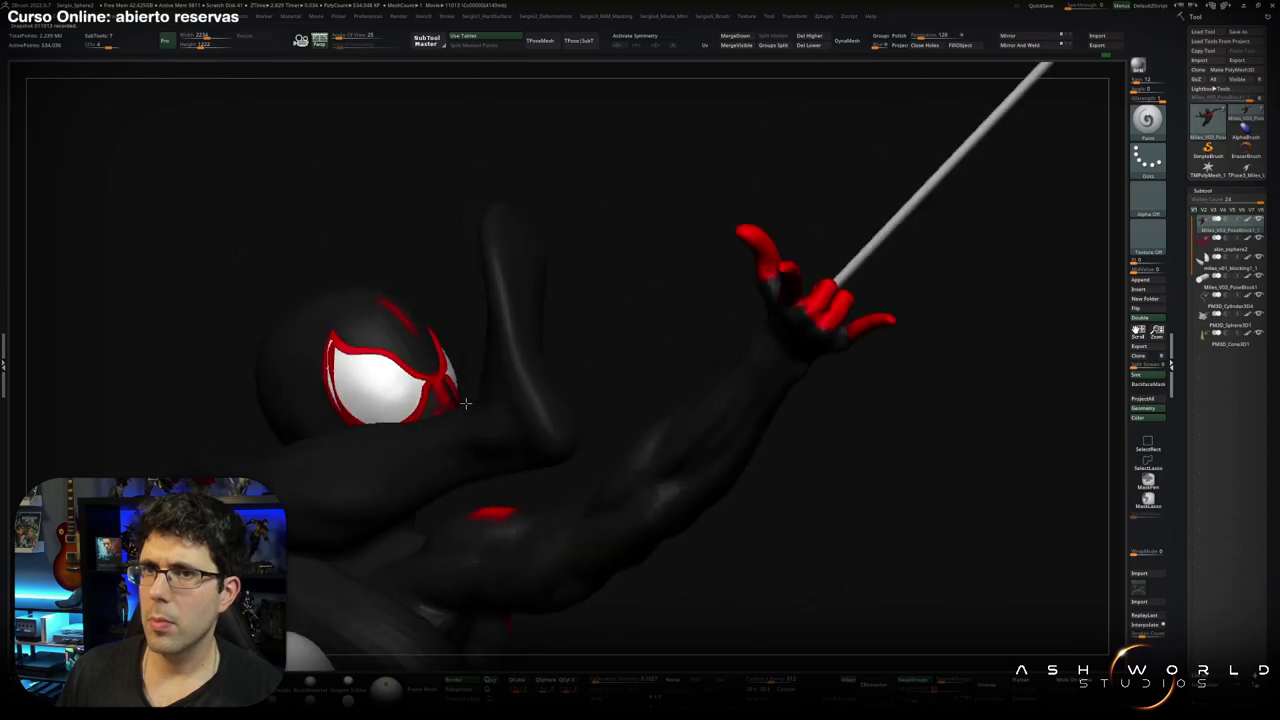
right_drag(399, 462, 507, 393)
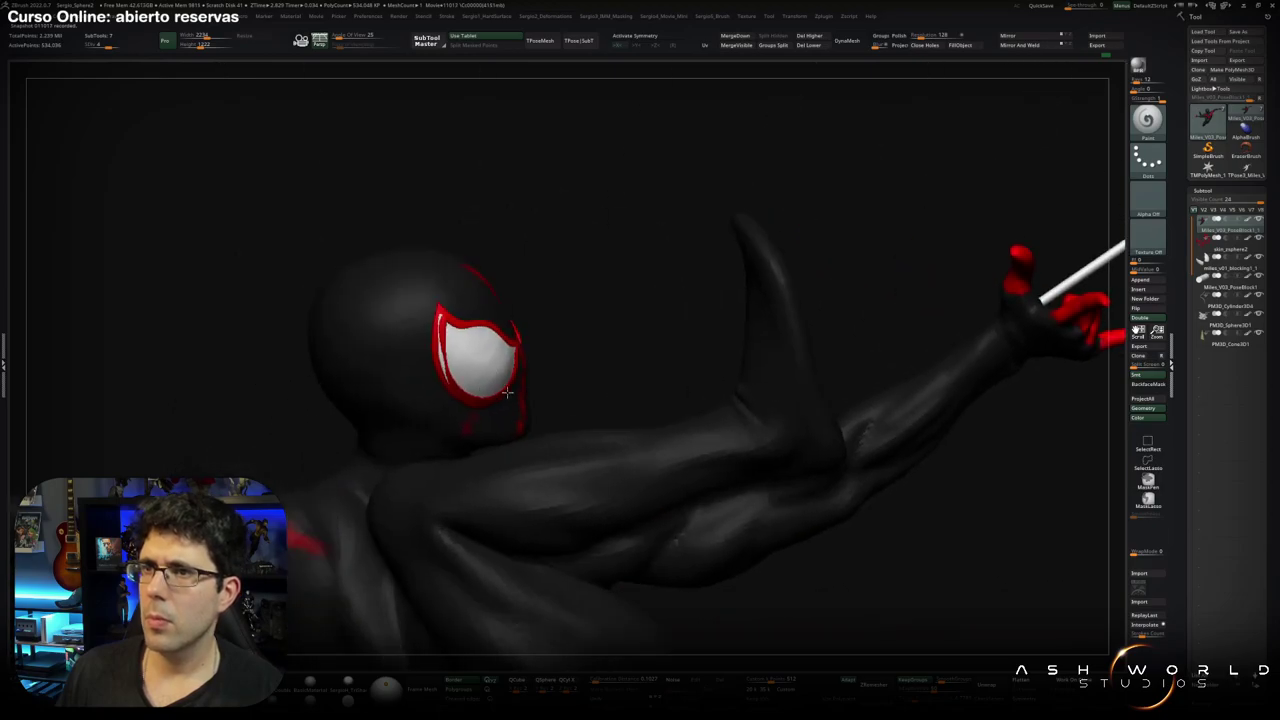
mouse_move(424, 401)
right_down()
mouse_move(477, 380)
mouse_move(503, 331)
mouse_move(475, 371)
mouse_move(547, 318)
right_up()
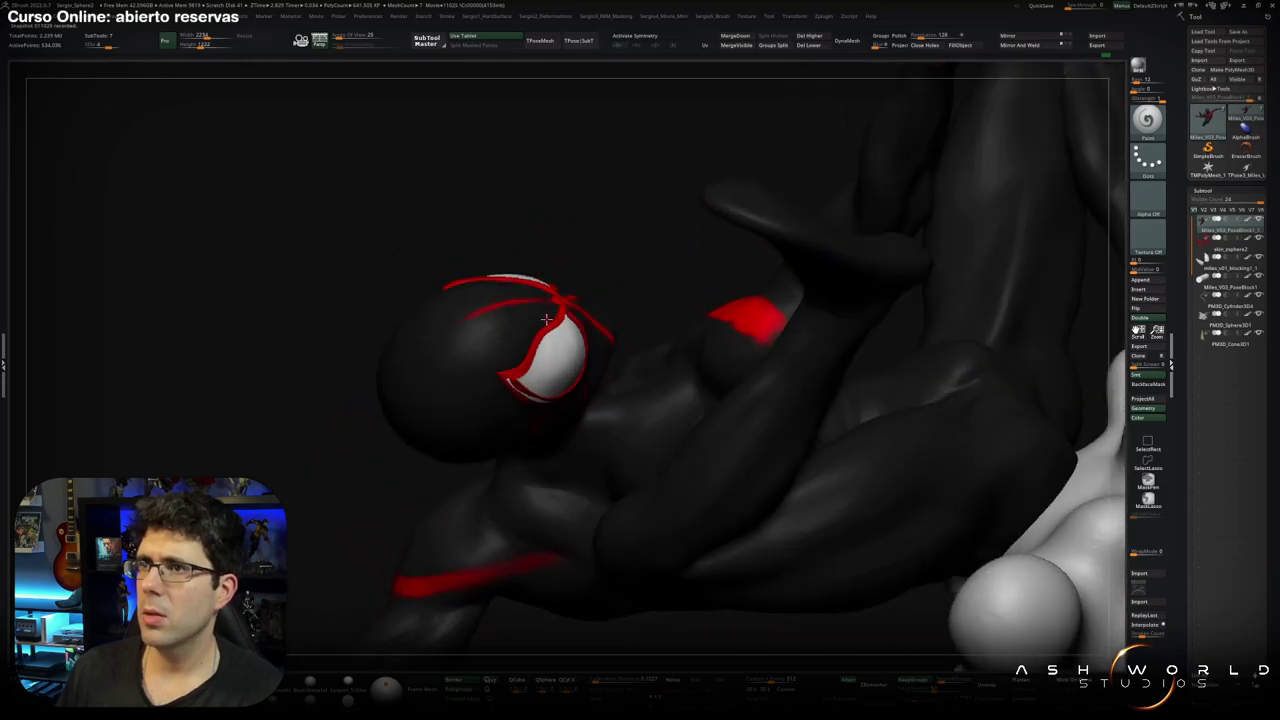
mouse_move(475, 417)
right_down()
mouse_move(523, 383)
mouse_move(475, 259)
mouse_move(416, 263)
mouse_move(543, 309)
mouse_move(466, 390)
right_up()
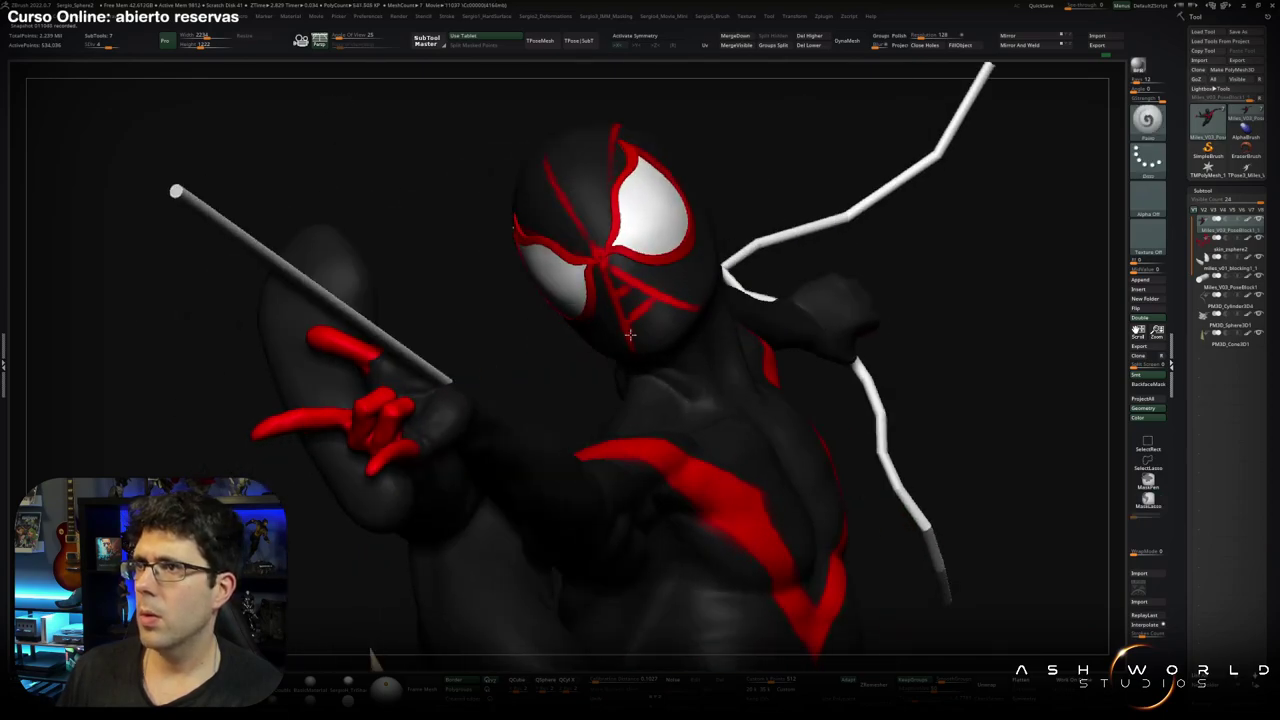
Paint red web lines across the mask's forehead and down its right side.
mouse_move(630, 335)
right_down()
mouse_move(564, 321)
mouse_move(617, 291)
right_up()
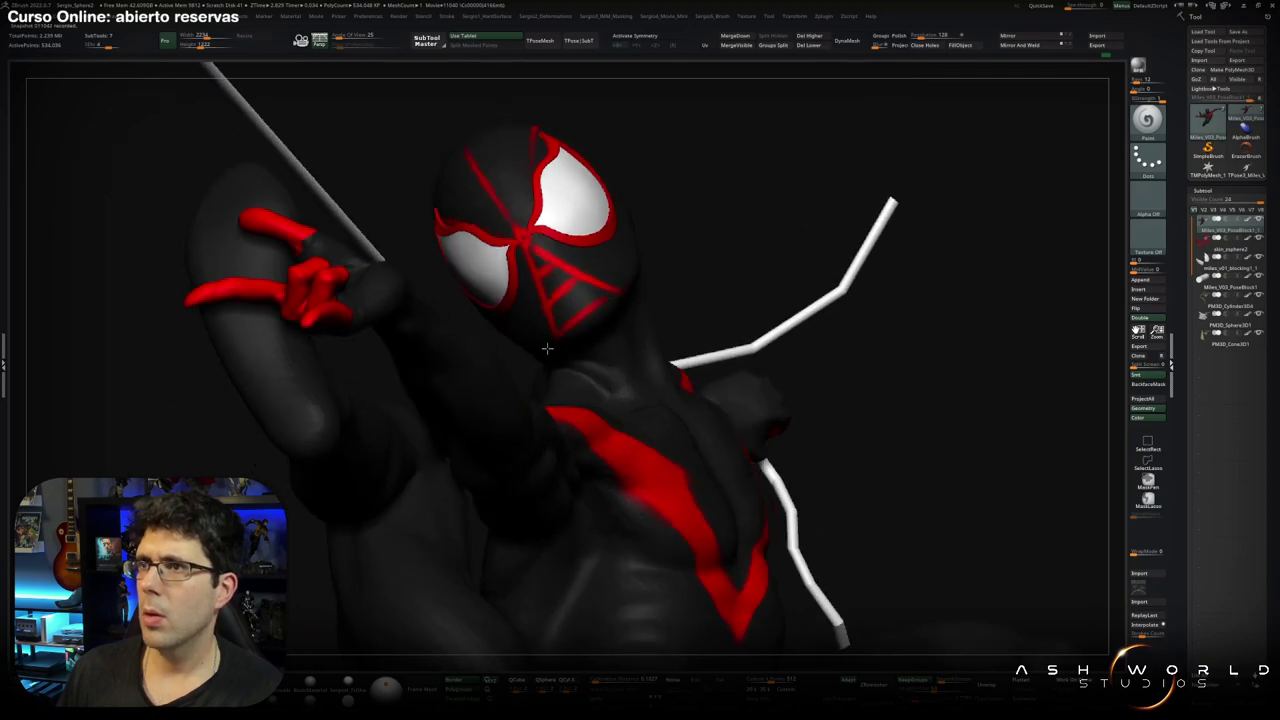
right_drag(545, 240, 528, 280)
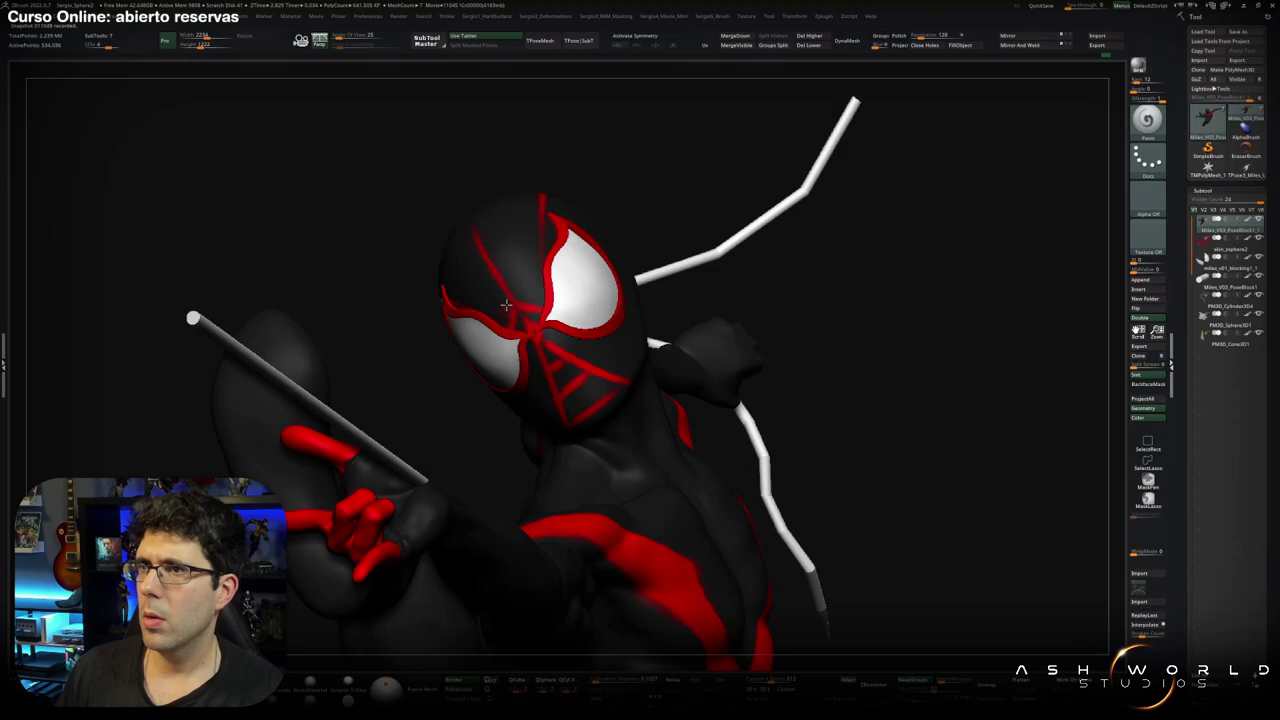
drag(494, 276, 548, 266)
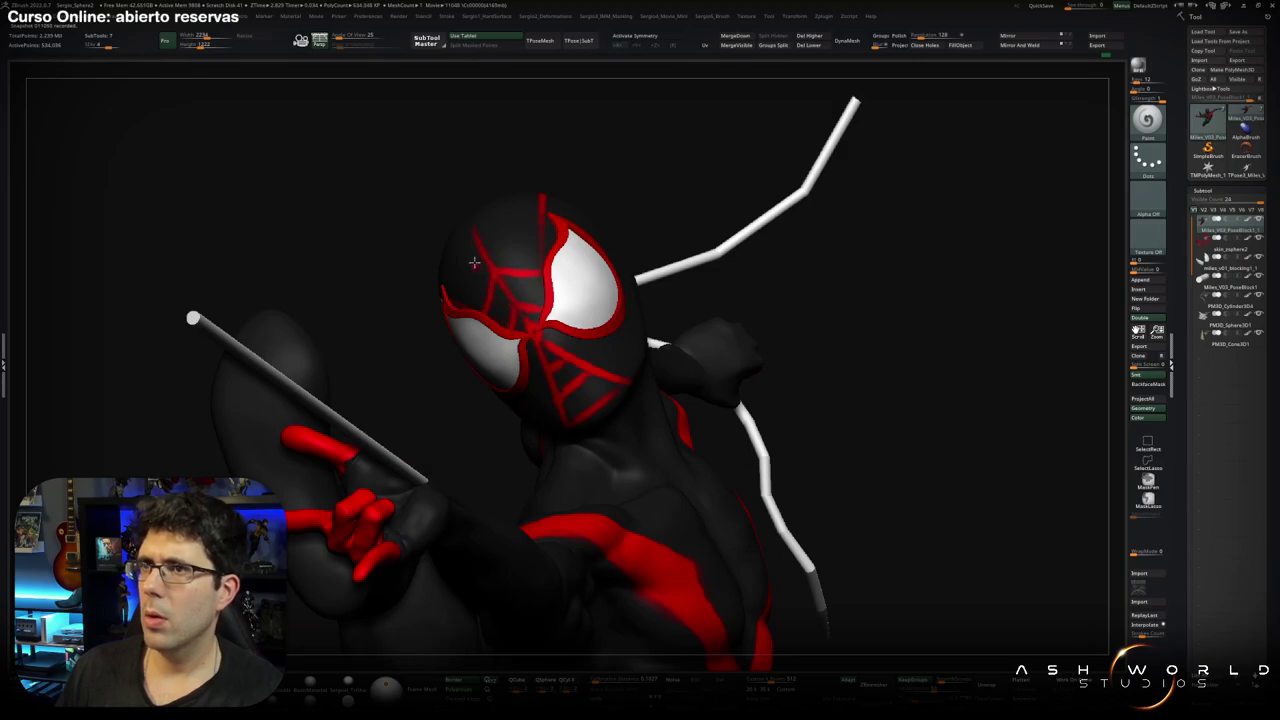
mouse_move(541, 227)
right_down()
mouse_move(520, 287)
mouse_move(569, 305)
mouse_move(596, 296)
mouse_move(601, 211)
right_up()
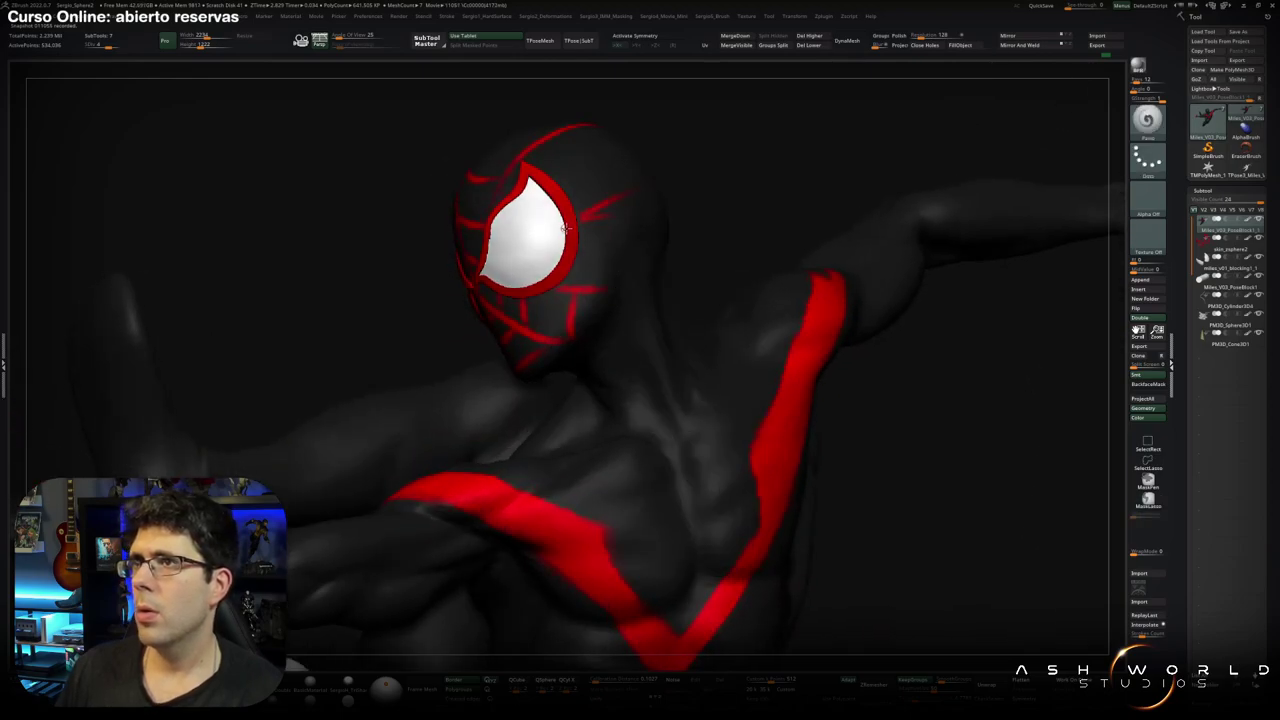
drag(605, 225, 565, 337)
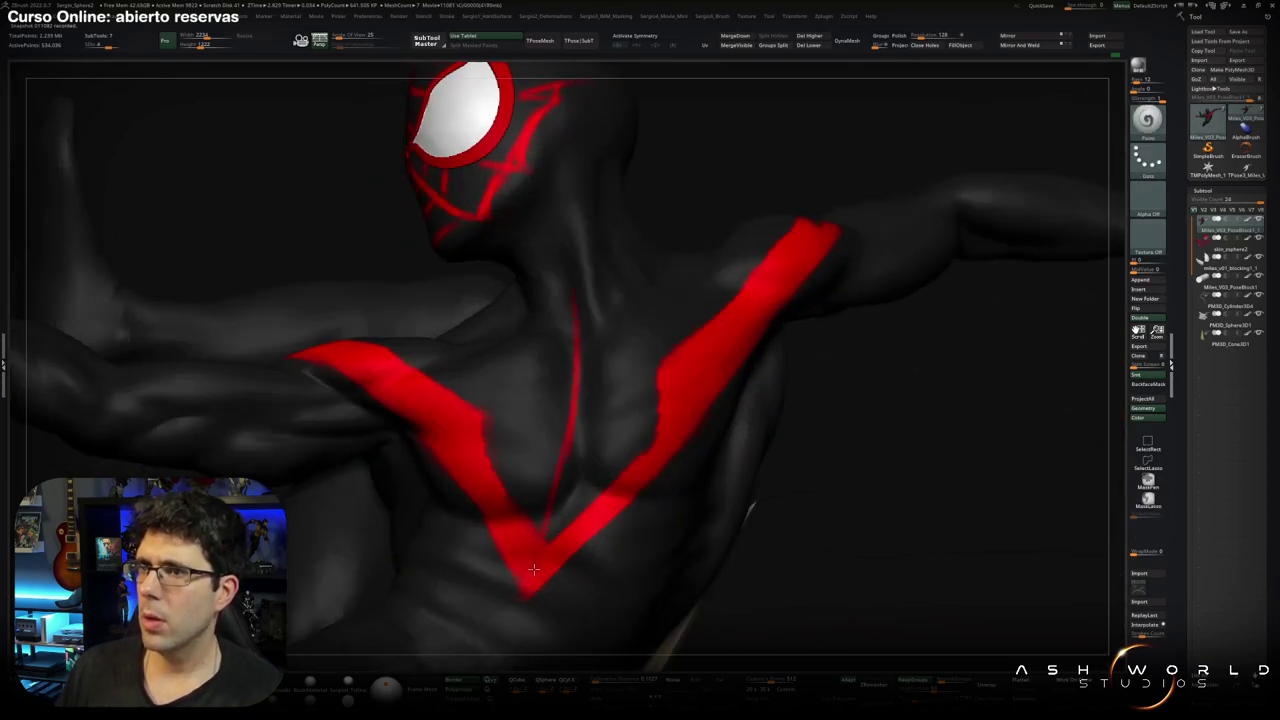
Thicken the red chest centre line, extend it into the V tip, and frame the model.
drag(572, 295, 555, 508)
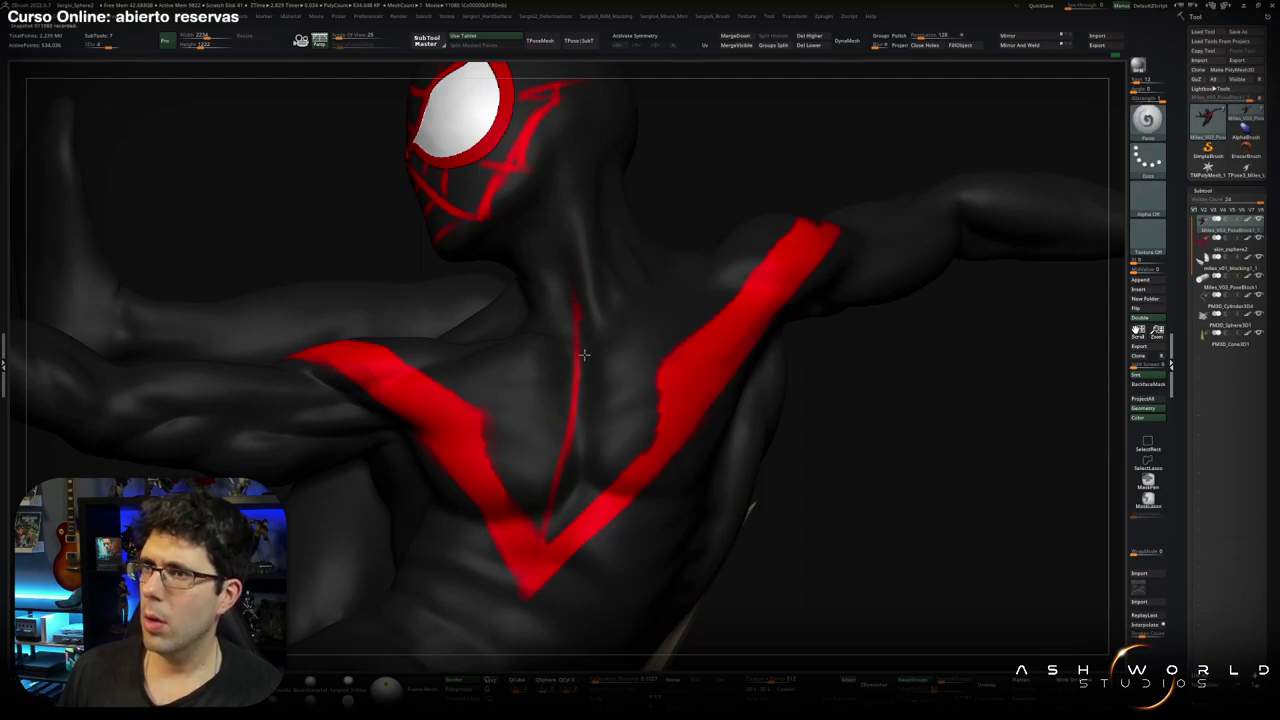
mouse_move(578, 320)
mouse_down()
mouse_move(557, 515)
mouse_move(576, 293)
mouse_move(561, 518)
mouse_up()
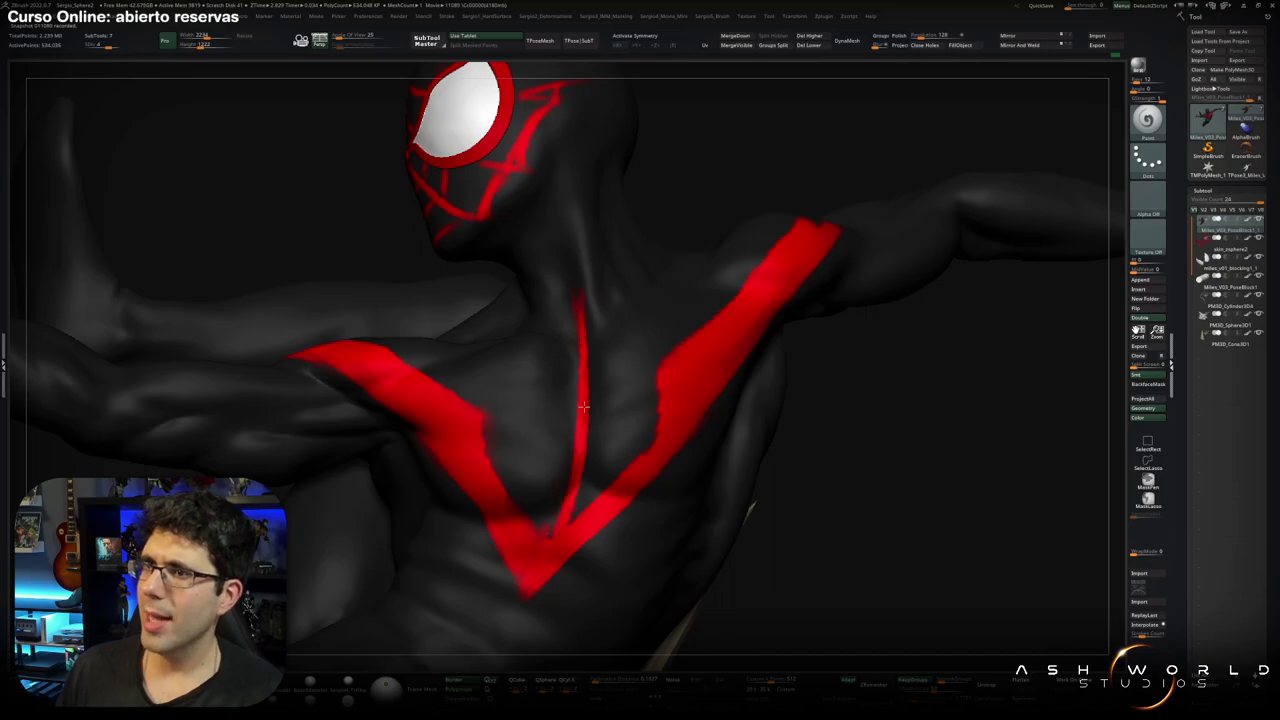
key(f)
right_drag(596, 420, 620, 390)
scroll(645, 353, up, 3)
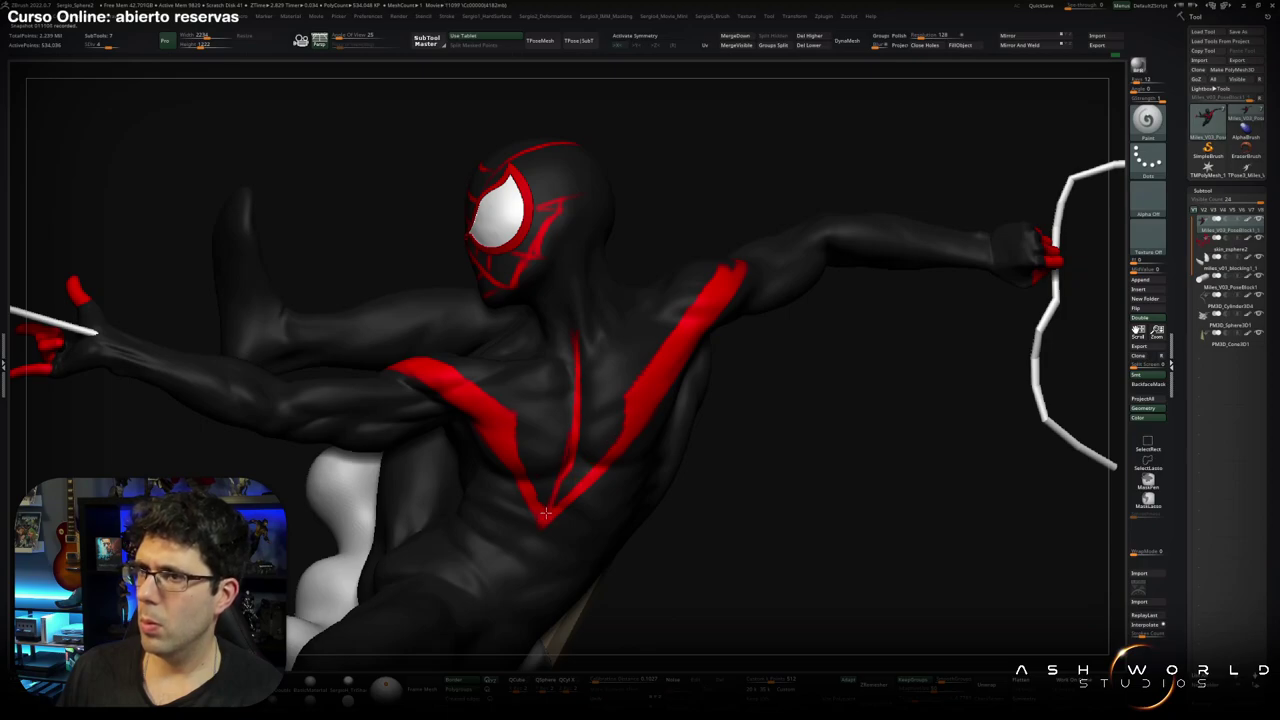
key(f)
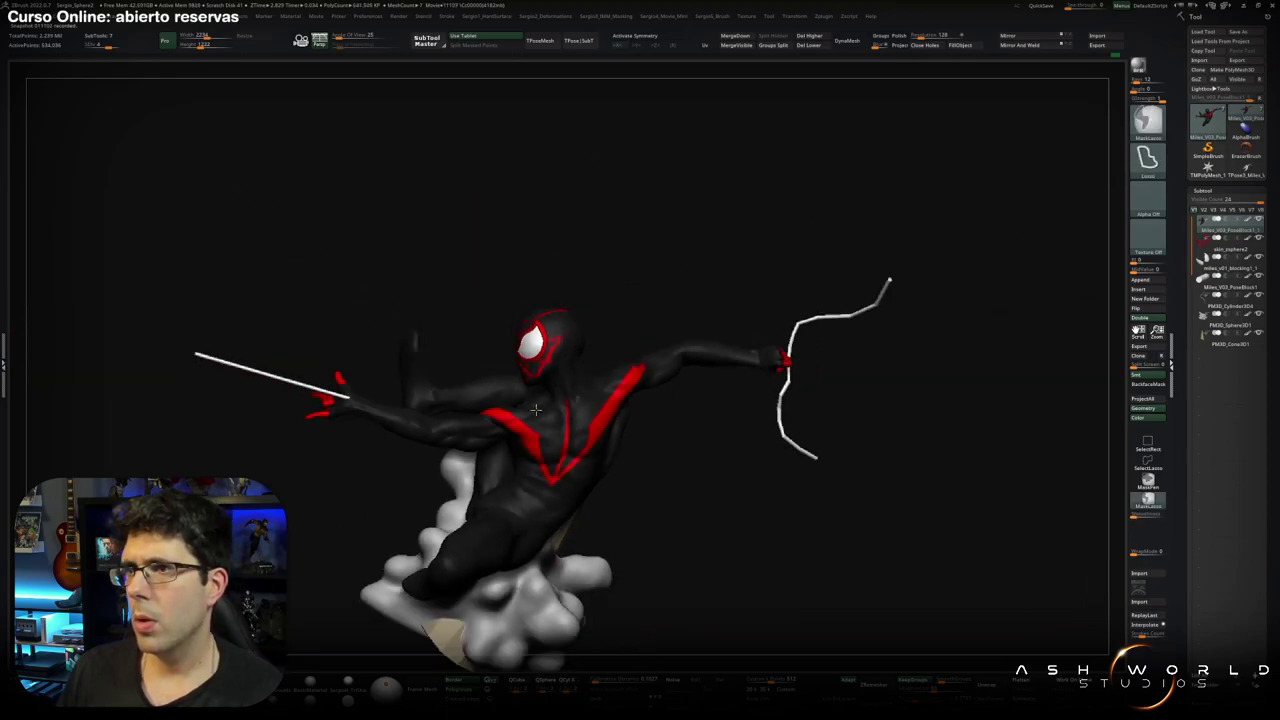
mouse_move(564, 482)
mouse_down()
mouse_move(640, 373)
mouse_move(571, 256)
mouse_up()
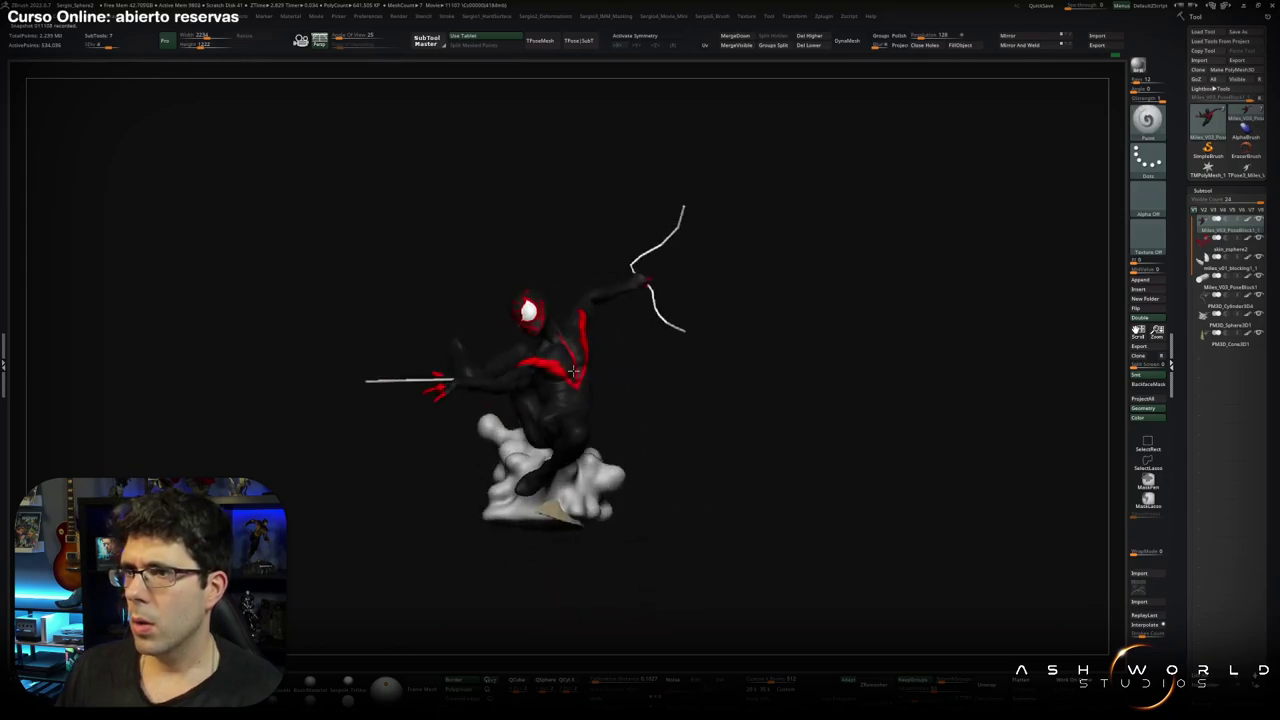
key(f)
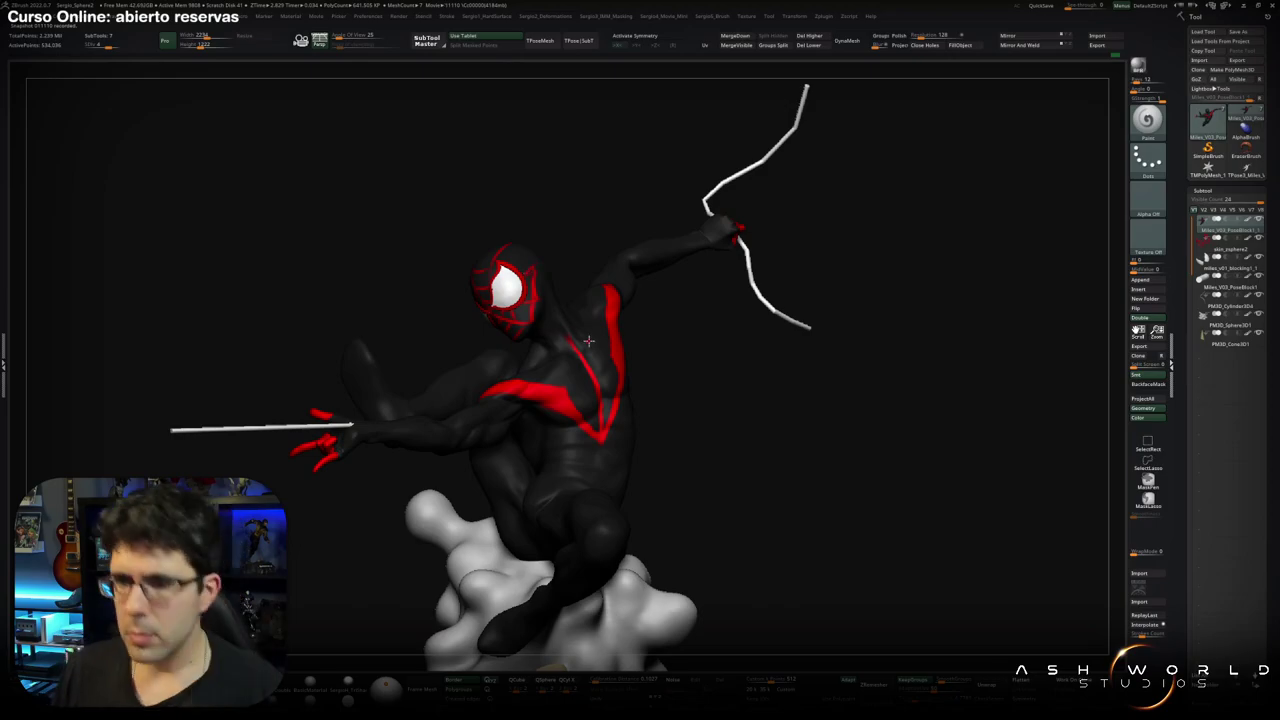
scroll(560, 256, down, 3)
scroll(575, 248, up, 3)
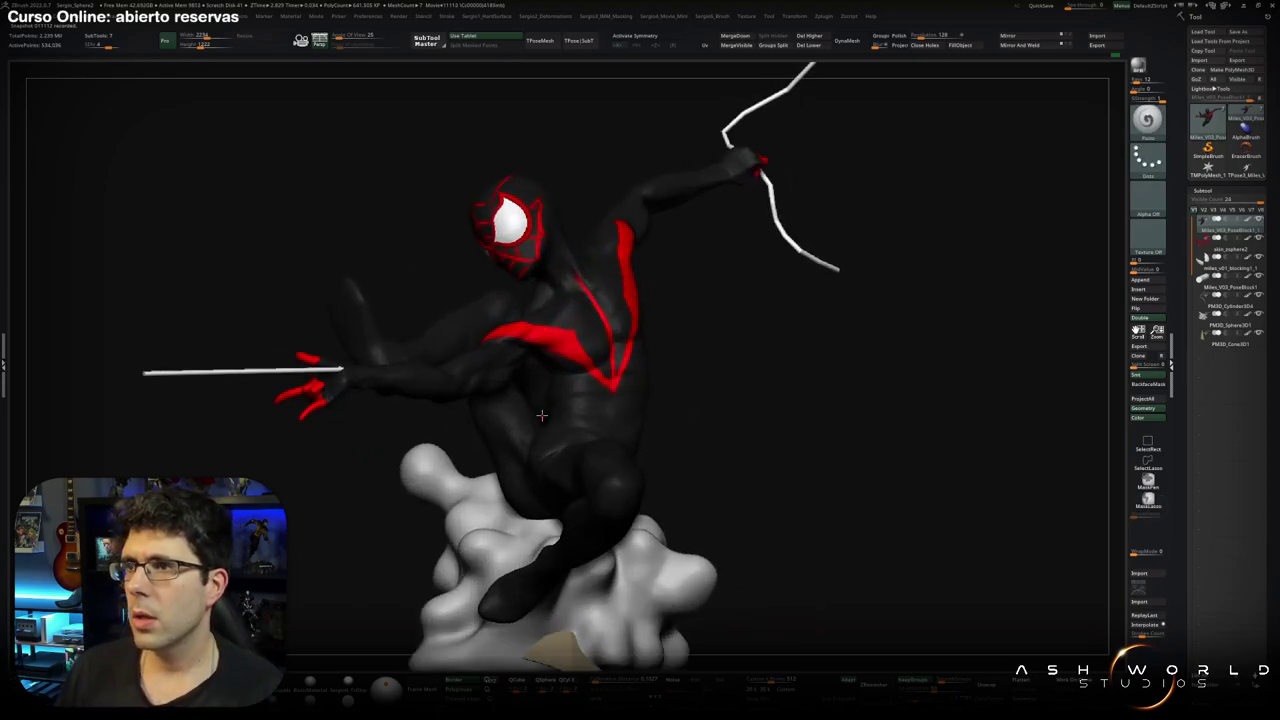
drag(575, 248, 596, 380)
drag(576, 335, 617, 257)
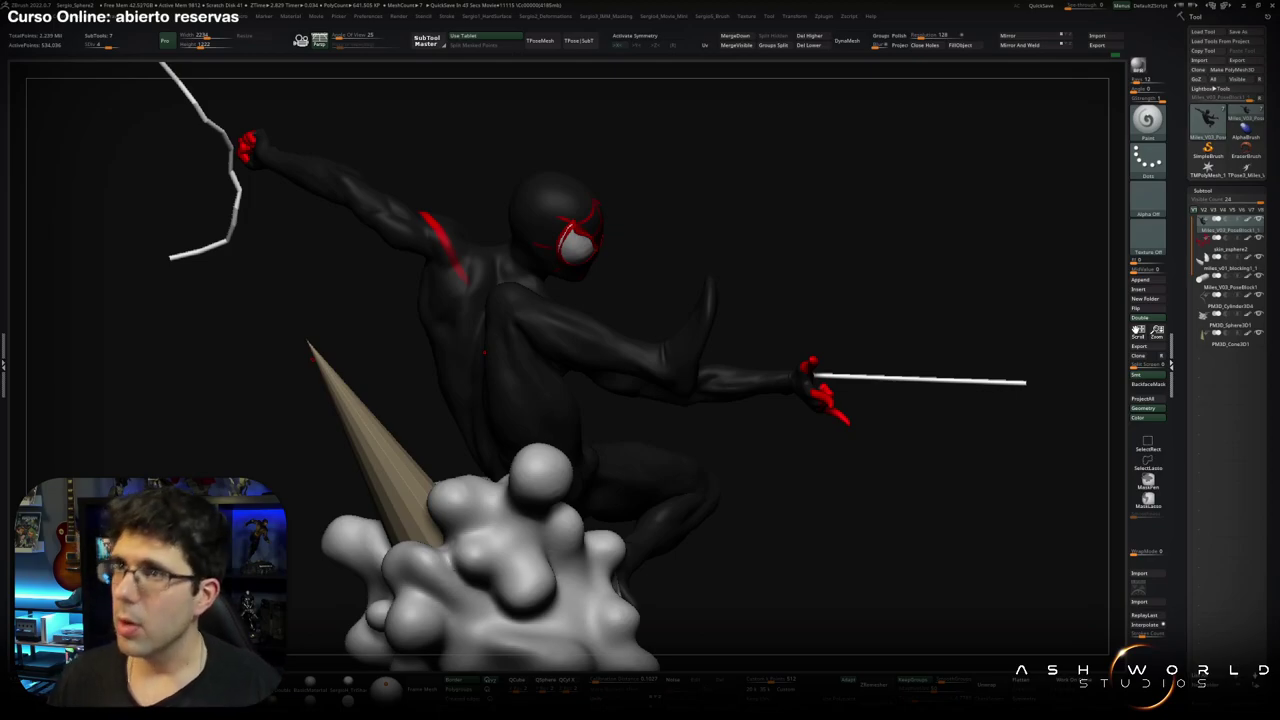
Lasso-hide the white cloud base and cone, leaving only the near-black figure visible.
mouse_move(540, 250)
mouse_down()
mouse_move(547, 426)
mouse_move(600, 290)
mouse_up()
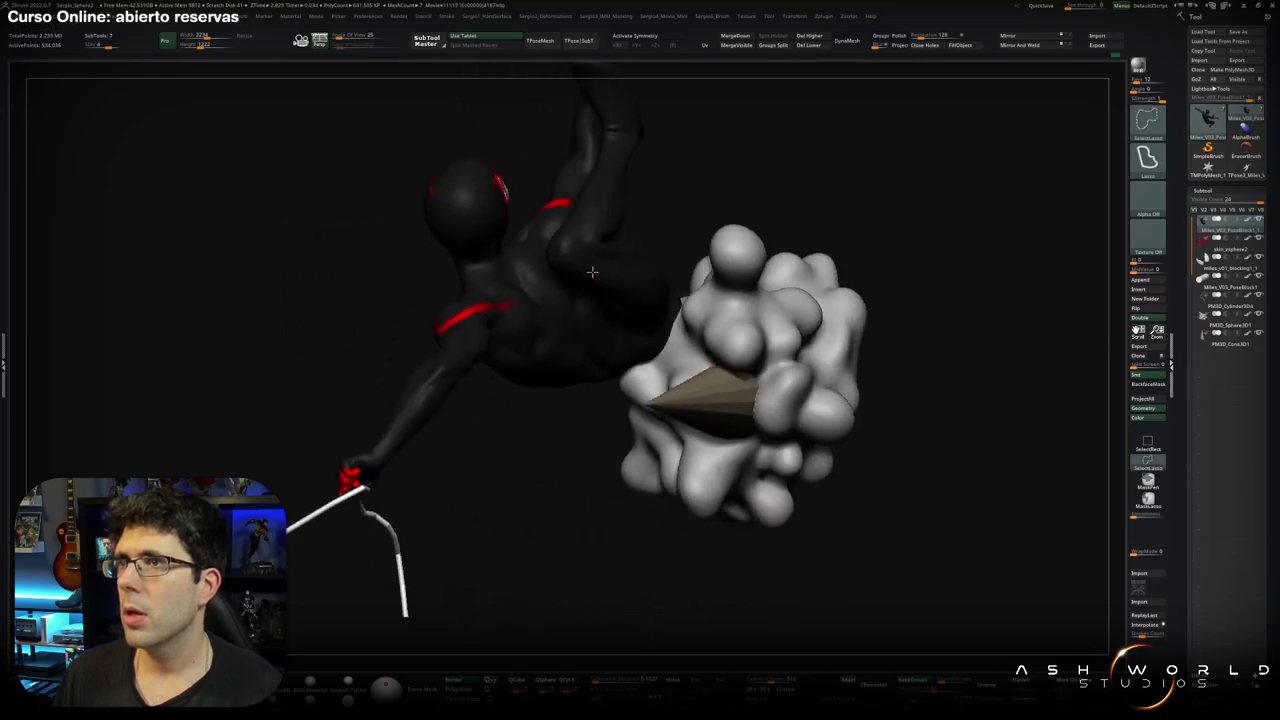
ctrl+shift+click(460, 200)
ctrl+shift+click(648, 240)
ctrl+shift+click(640, 260)
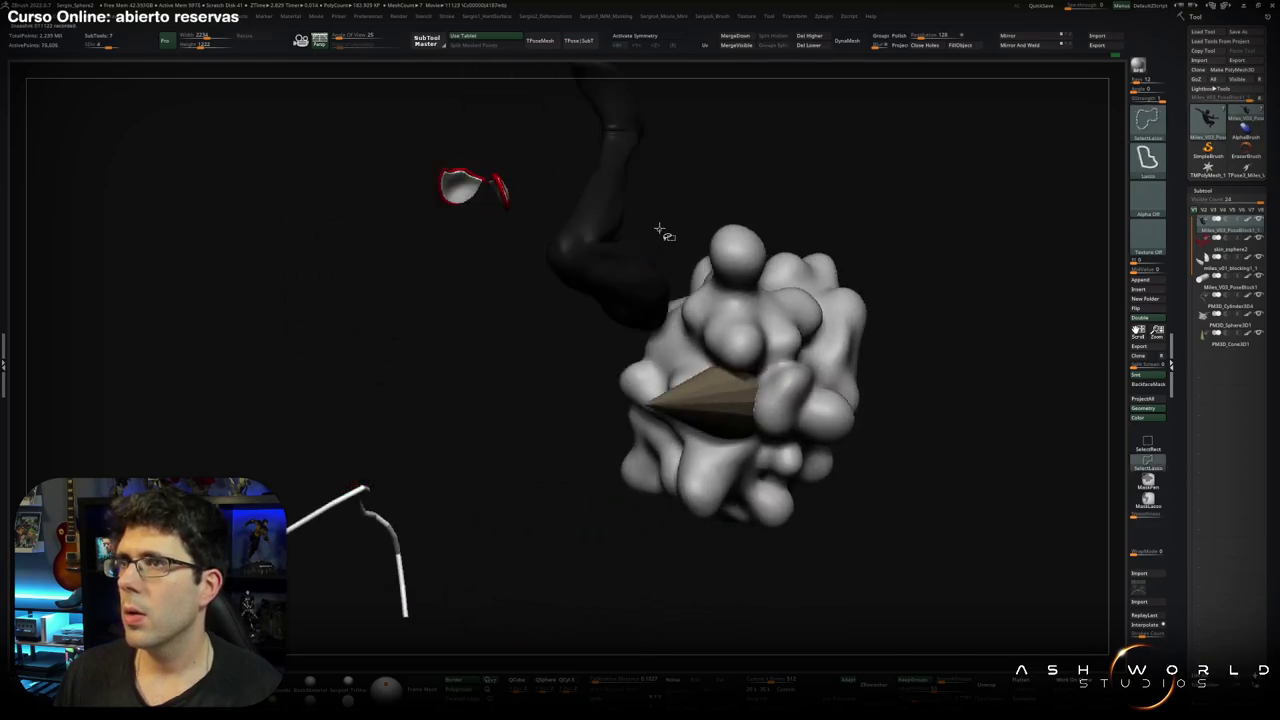
ctrl+shift+click(664, 235)
mouse_move(580, 299)
mouse_down()
mouse_move(521, 333)
mouse_move(469, 337)
mouse_up()
ctrl+shift+click(545, 318)
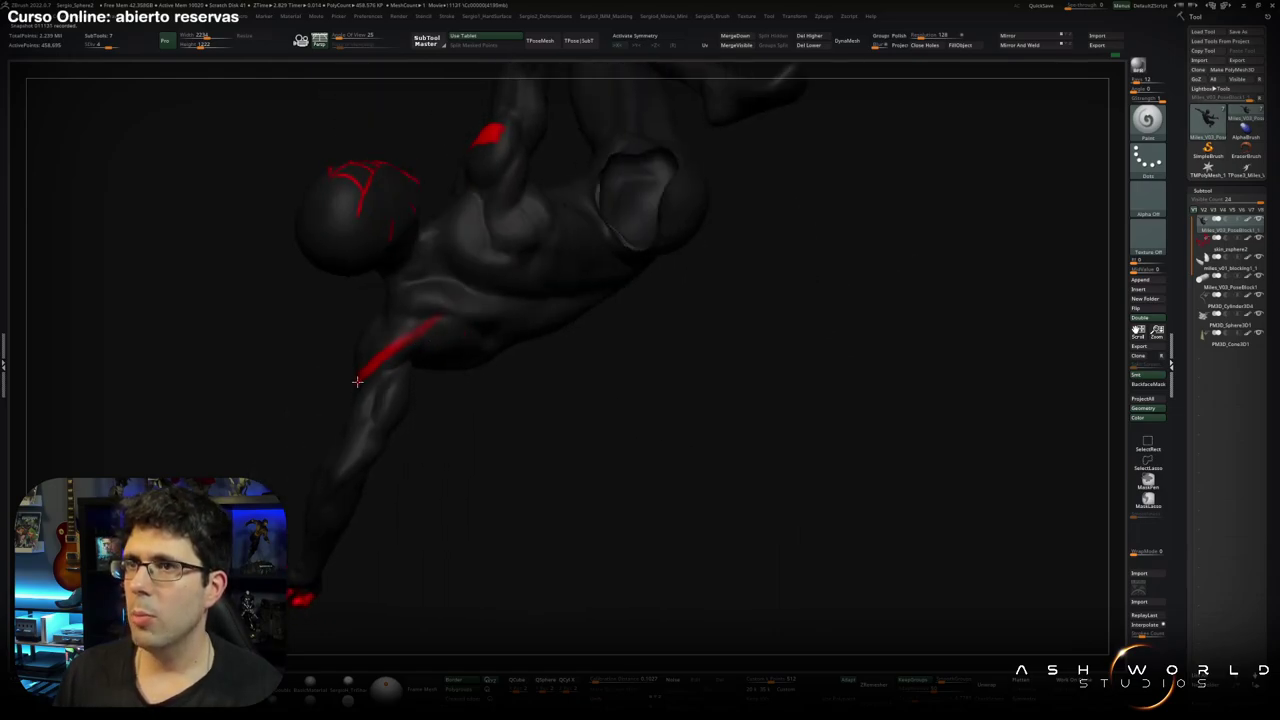
Thicken the red stripe over the upper arm, chest and shoulder strap.
drag(357, 381, 451, 327)
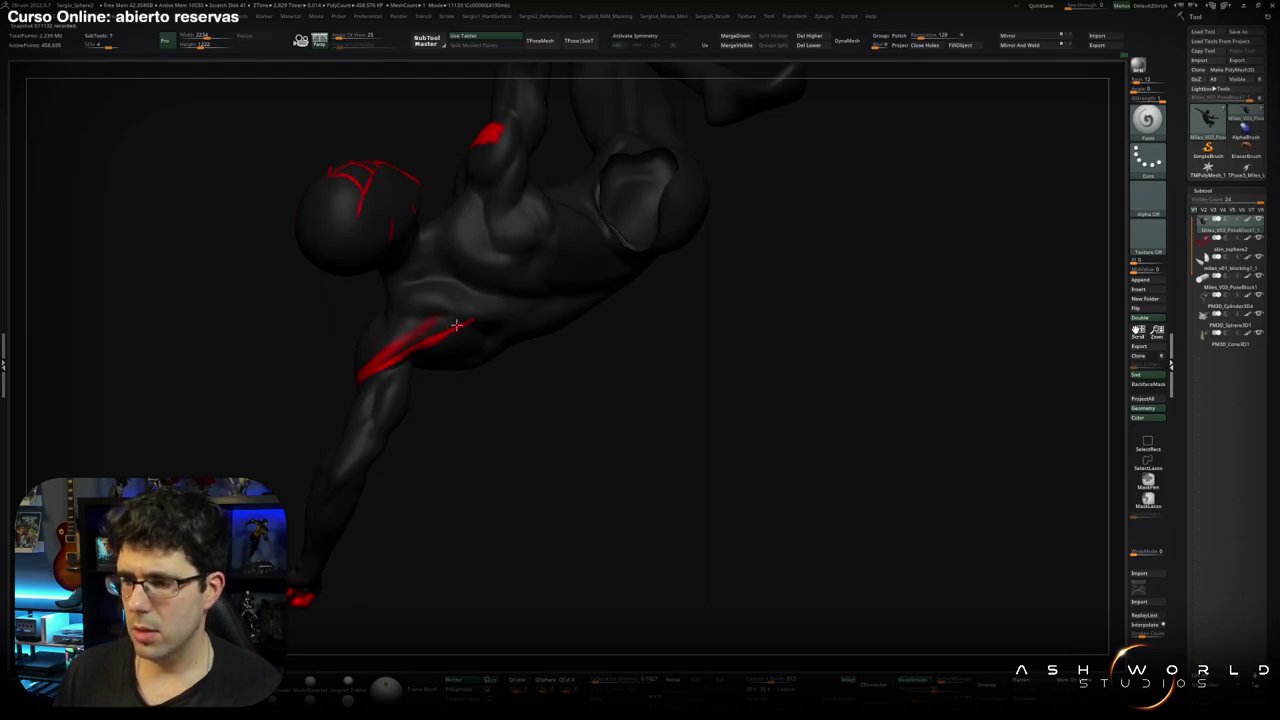
right_drag(464, 290, 472, 280)
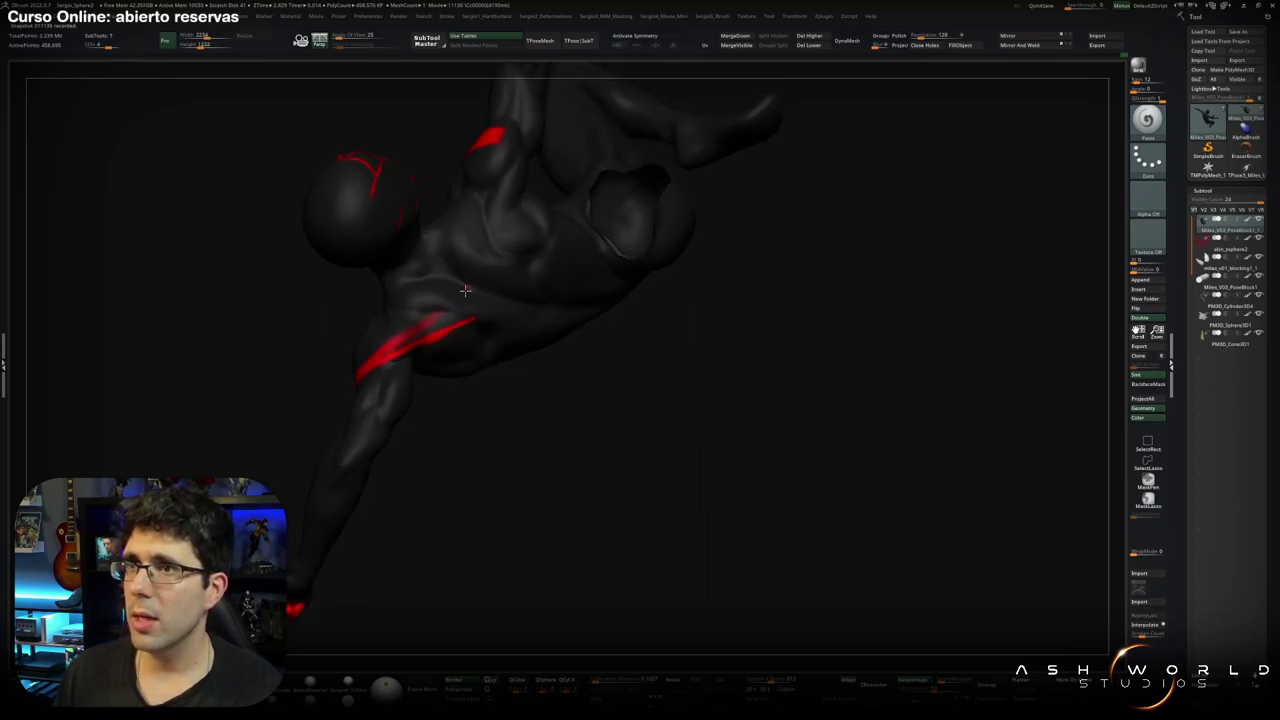
drag(464, 296, 459, 335)
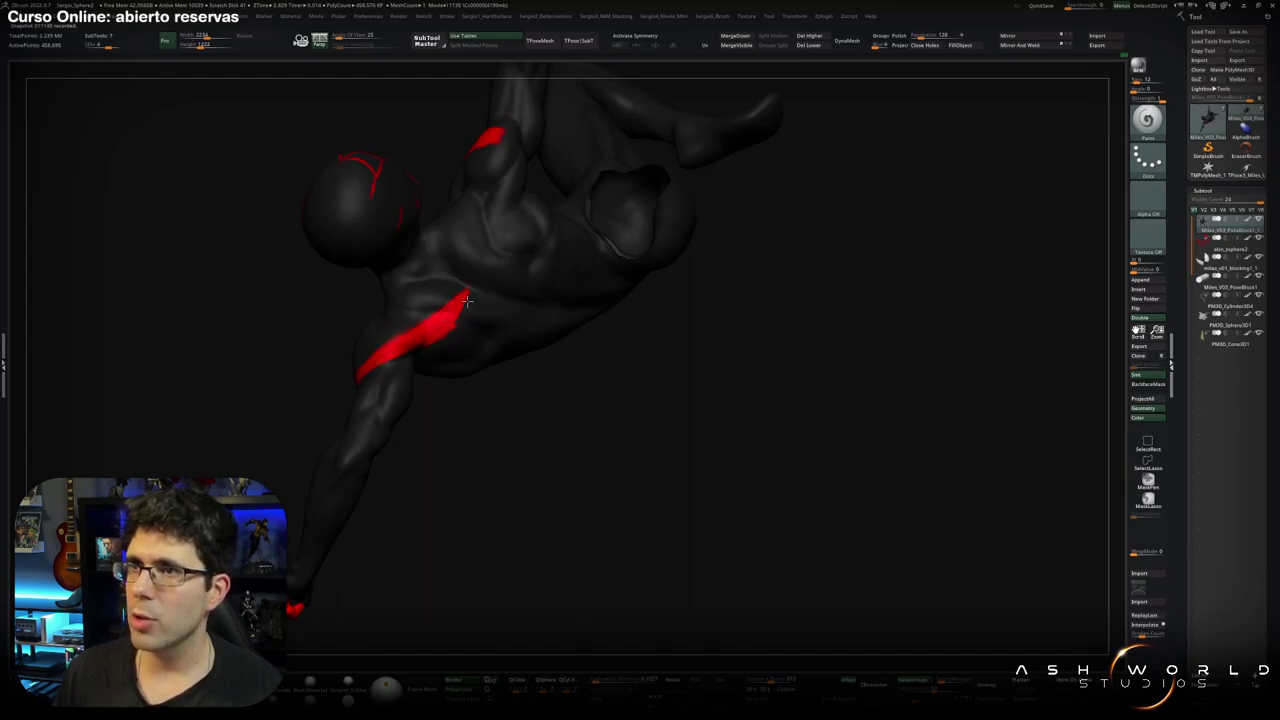
mouse_move(402, 348)
right_down()
mouse_move(457, 313)
mouse_move(458, 345)
right_up()
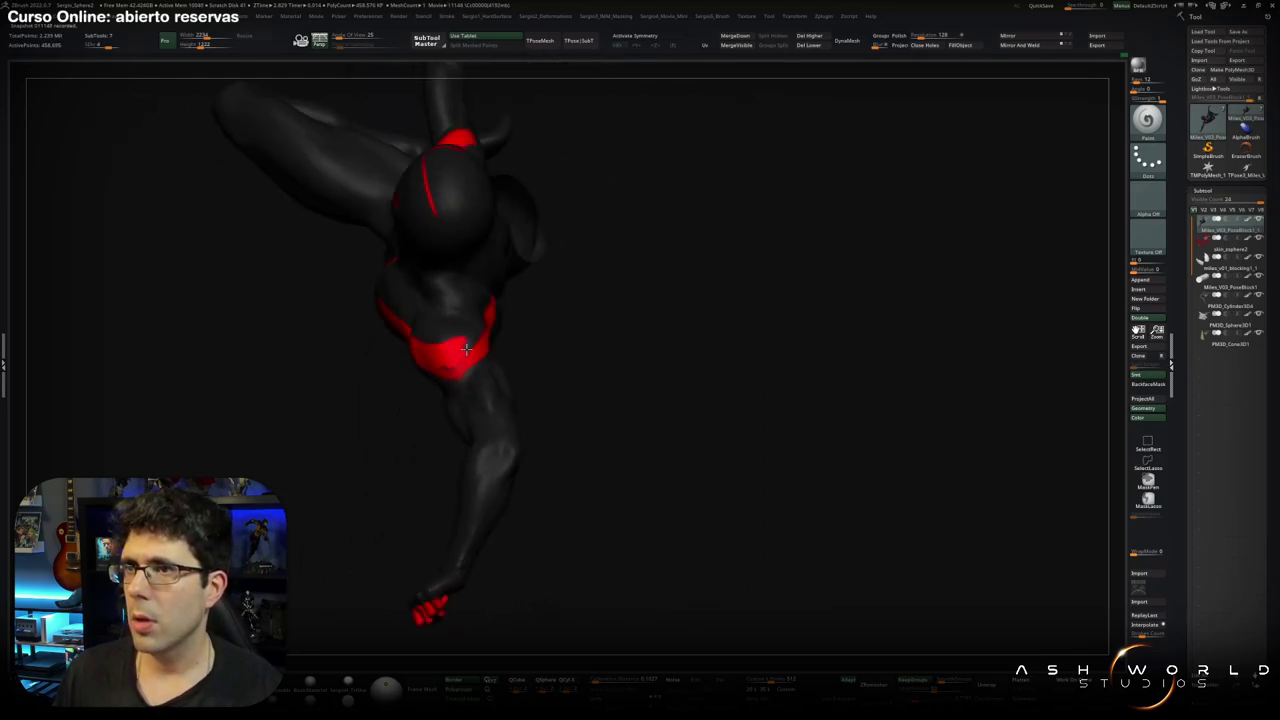
mouse_move(478, 337)
right_down()
mouse_move(503, 280)
mouse_move(485, 302)
mouse_move(452, 308)
mouse_move(478, 205)
mouse_move(470, 300)
mouse_move(463, 283)
right_up()
mouse_move(463, 283)
mouse_down()
mouse_move(452, 386)
mouse_move(457, 343)
mouse_up()
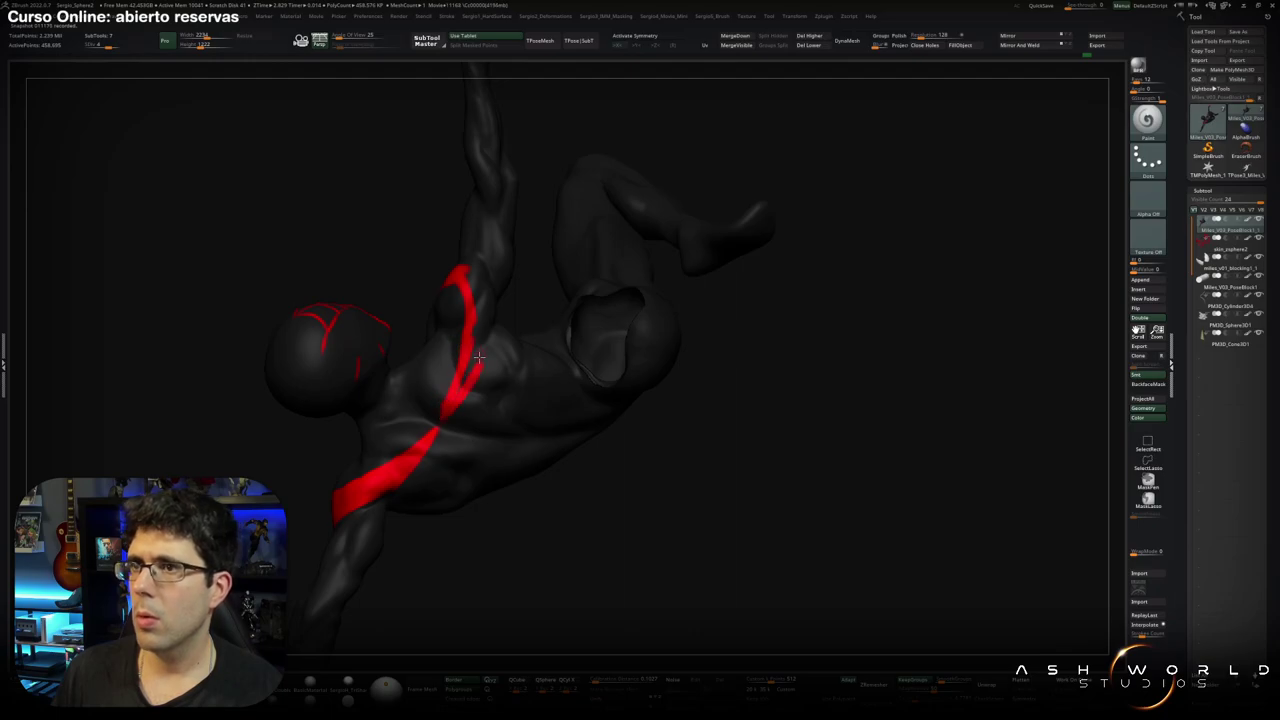
right_drag(449, 397, 470, 284)
drag(470, 284, 483, 304)
Orbit the figure until its back faces the camera.
right_drag(464, 266, 476, 310)
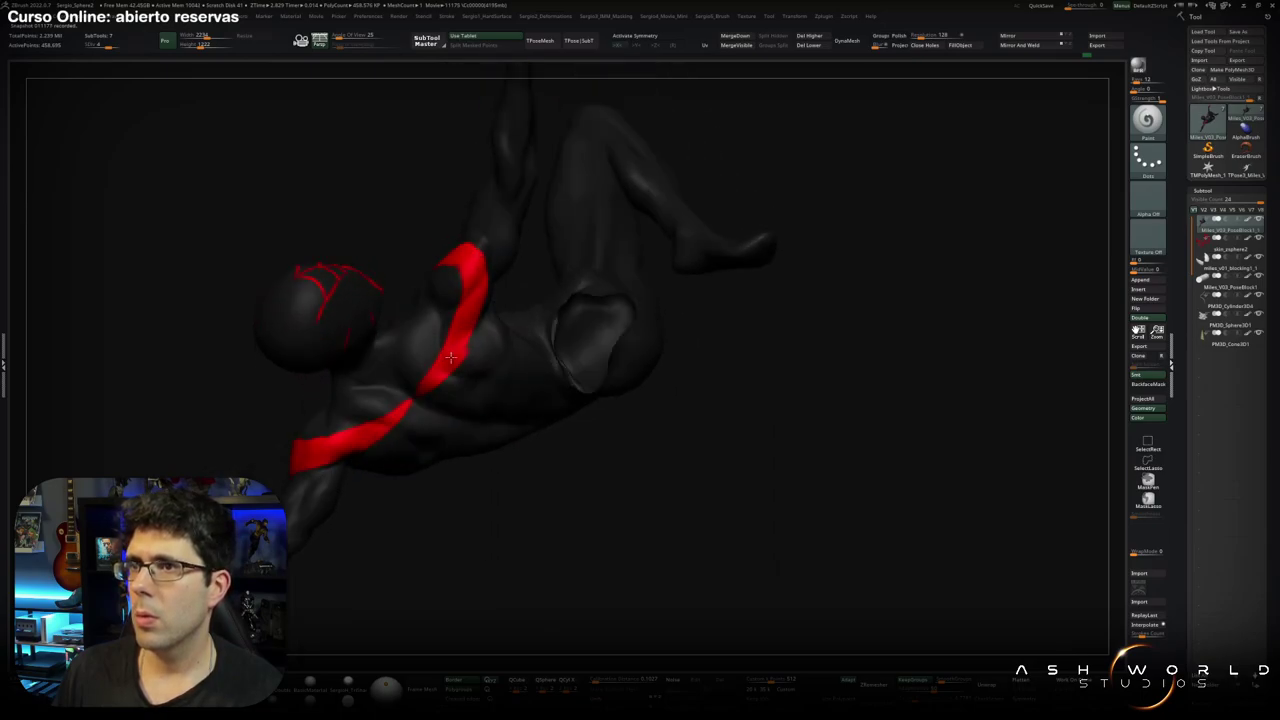
right_drag(450, 357, 481, 327)
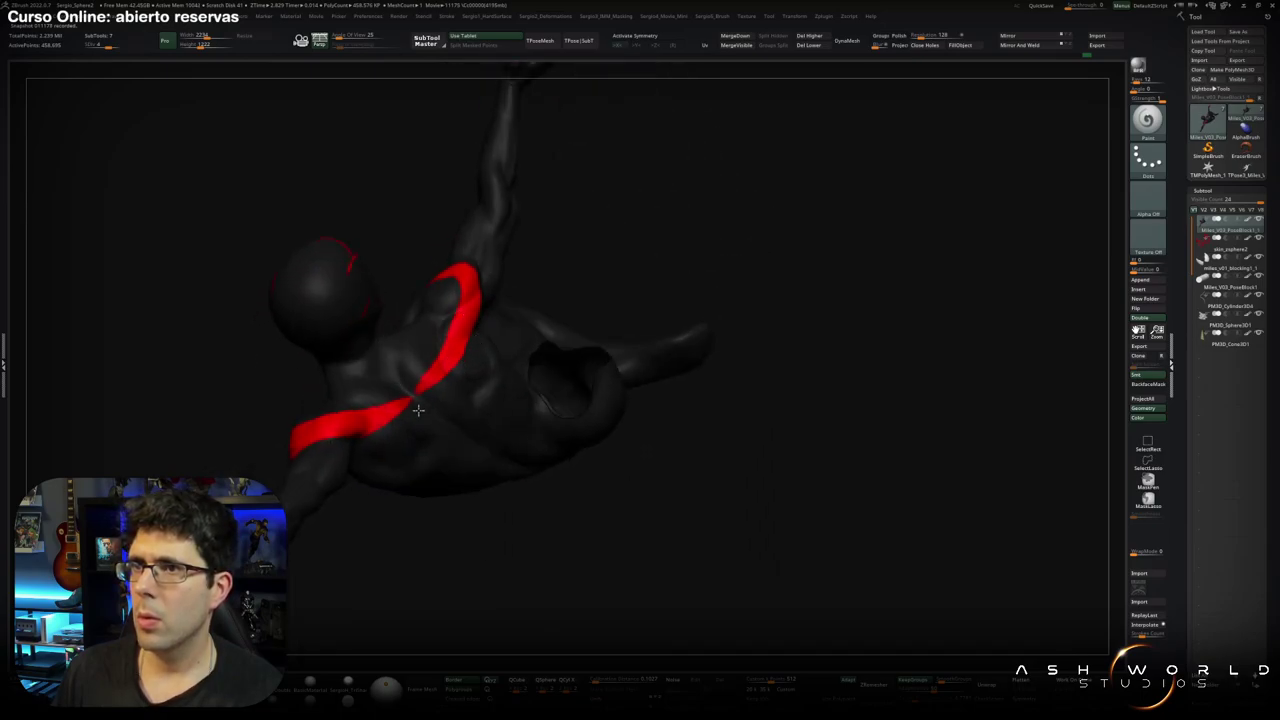
mouse_move(418, 410)
right_down()
mouse_move(433, 364)
mouse_move(427, 311)
mouse_move(459, 346)
mouse_move(448, 348)
mouse_move(457, 366)
right_up()
Paint a red oval emblem body on the back with thin lines linking it to the V.
drag(457, 366, 456, 343)
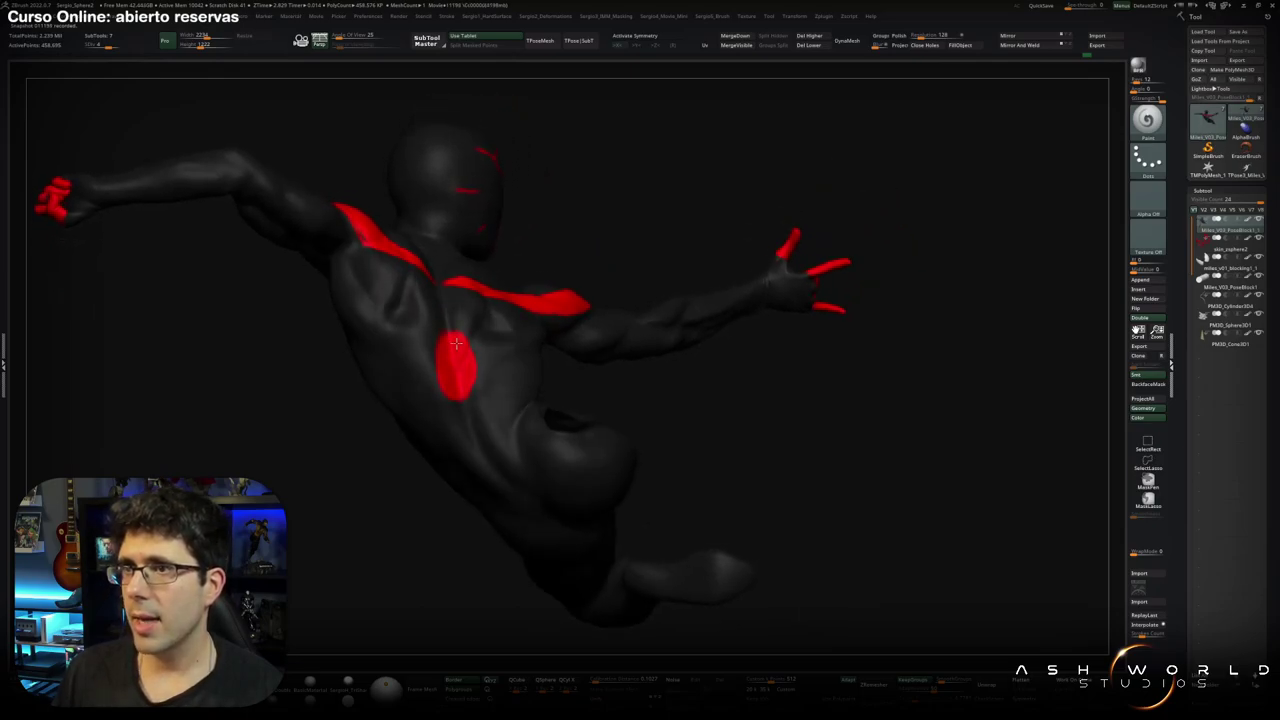
right_drag(456, 377, 438, 335)
mouse_move(438, 335)
mouse_down()
mouse_move(428, 372)
mouse_move(442, 392)
mouse_up()
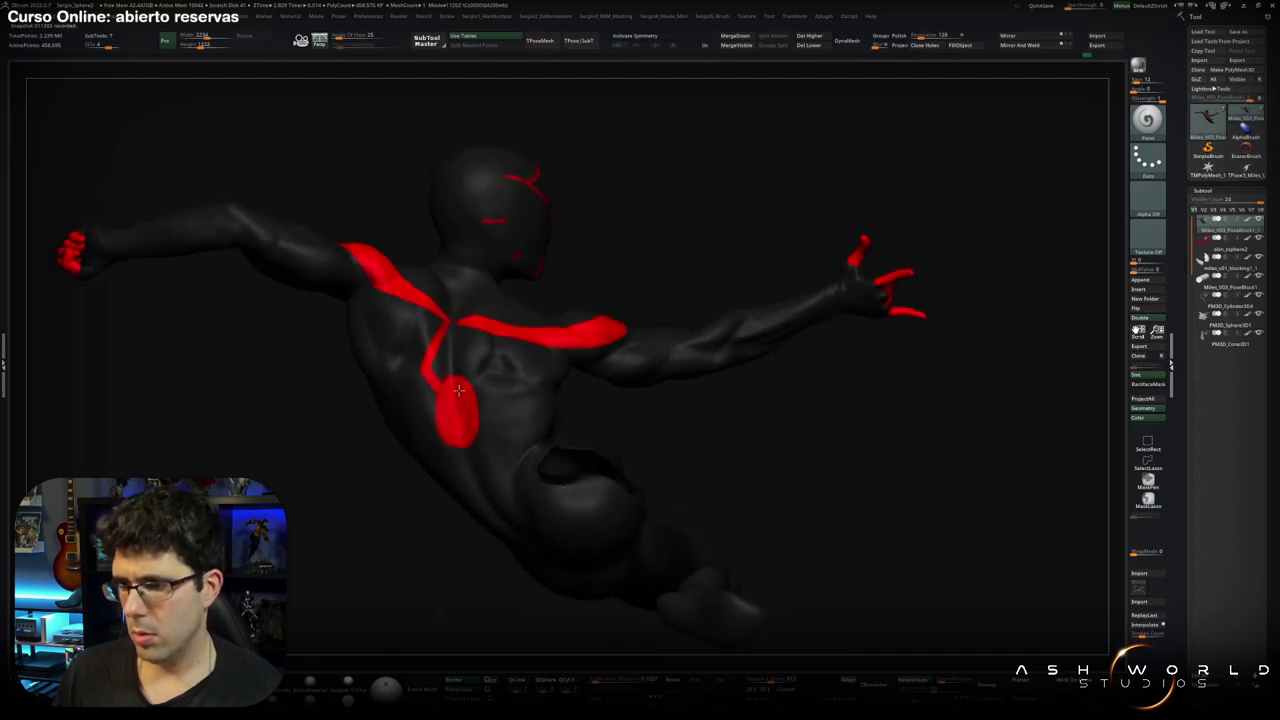
key(ctrl+z)
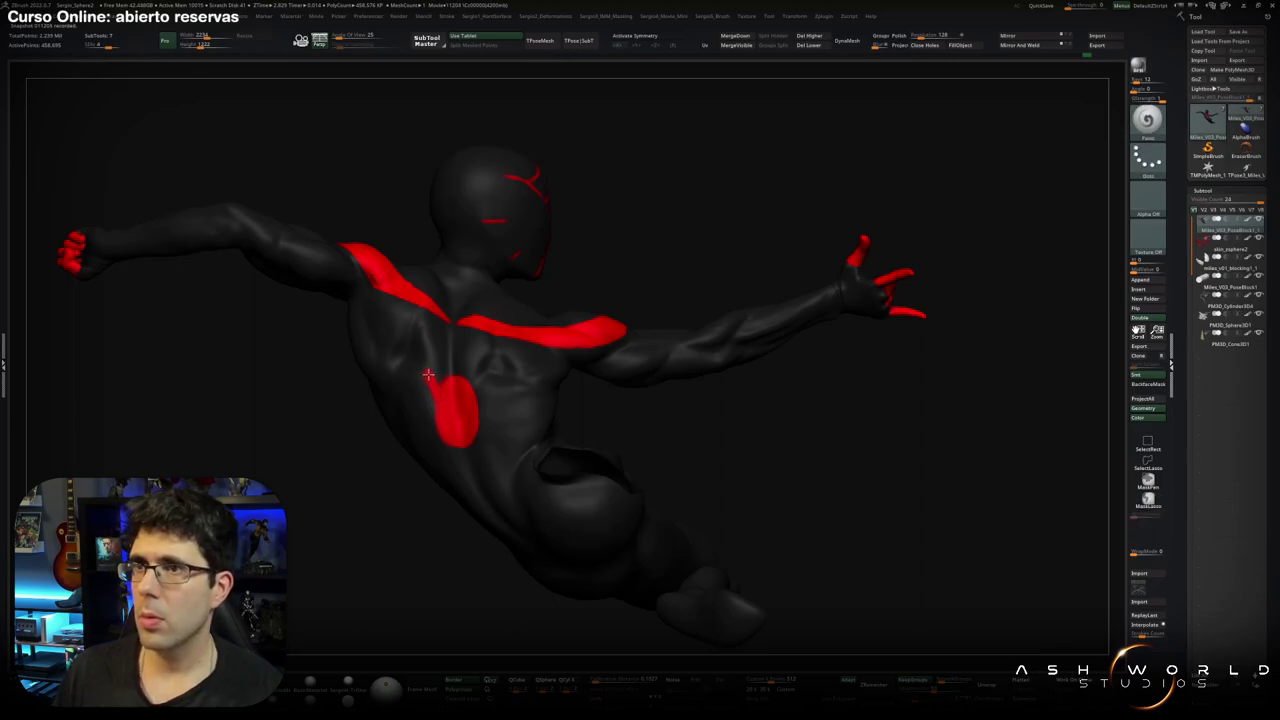
drag(444, 328, 427, 380)
key(ctrl+z)
drag(446, 320, 422, 377)
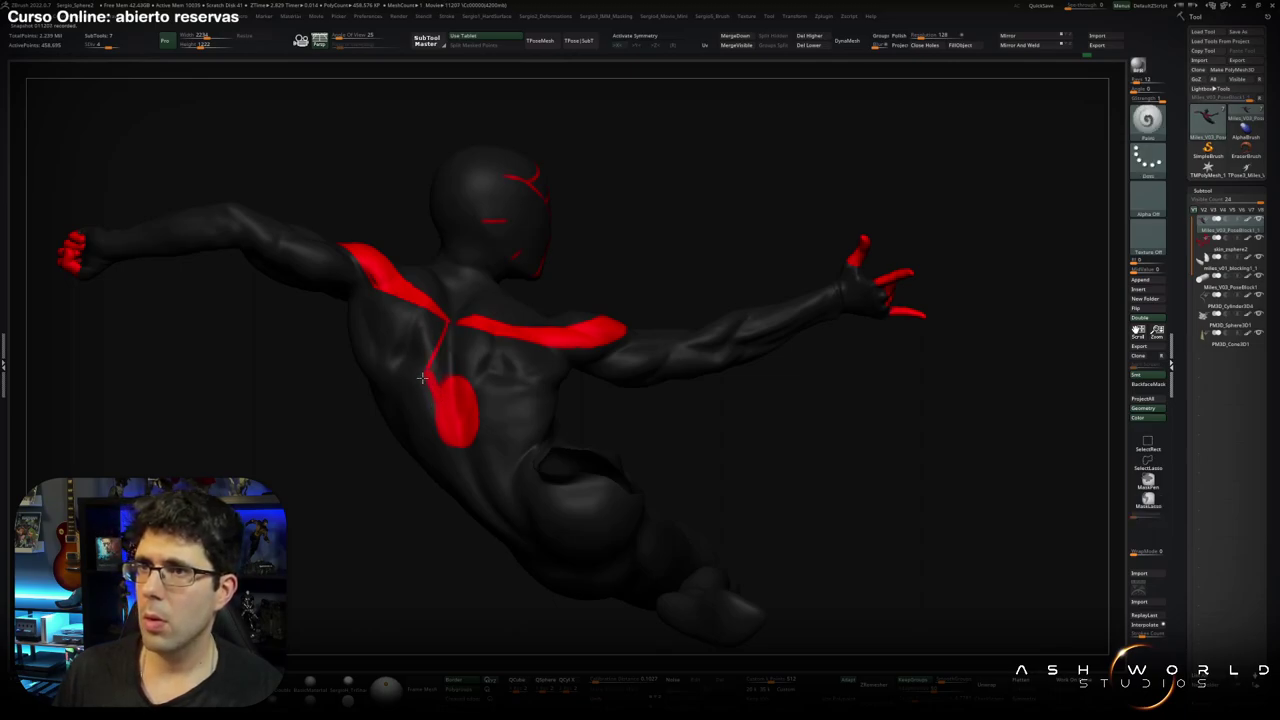
drag(458, 324, 481, 375)
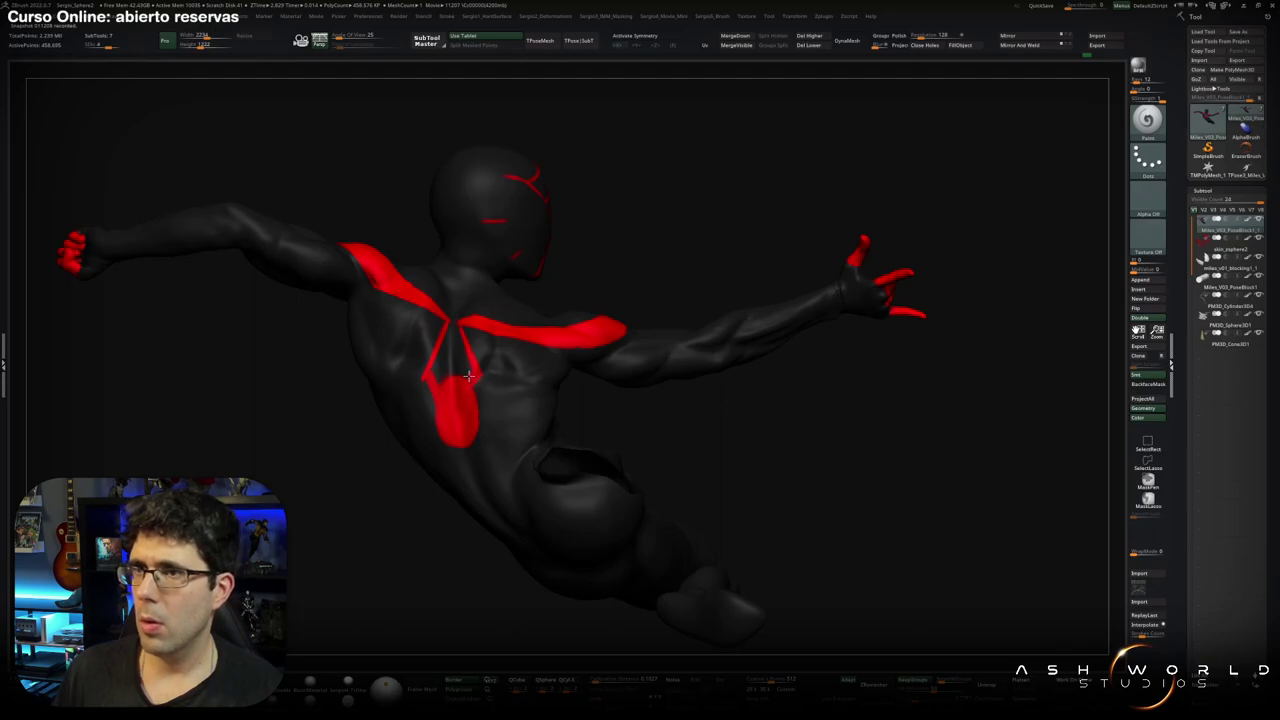
Paint the long spider legs on both sides of the red oval.
right_drag(468, 376, 409, 300)
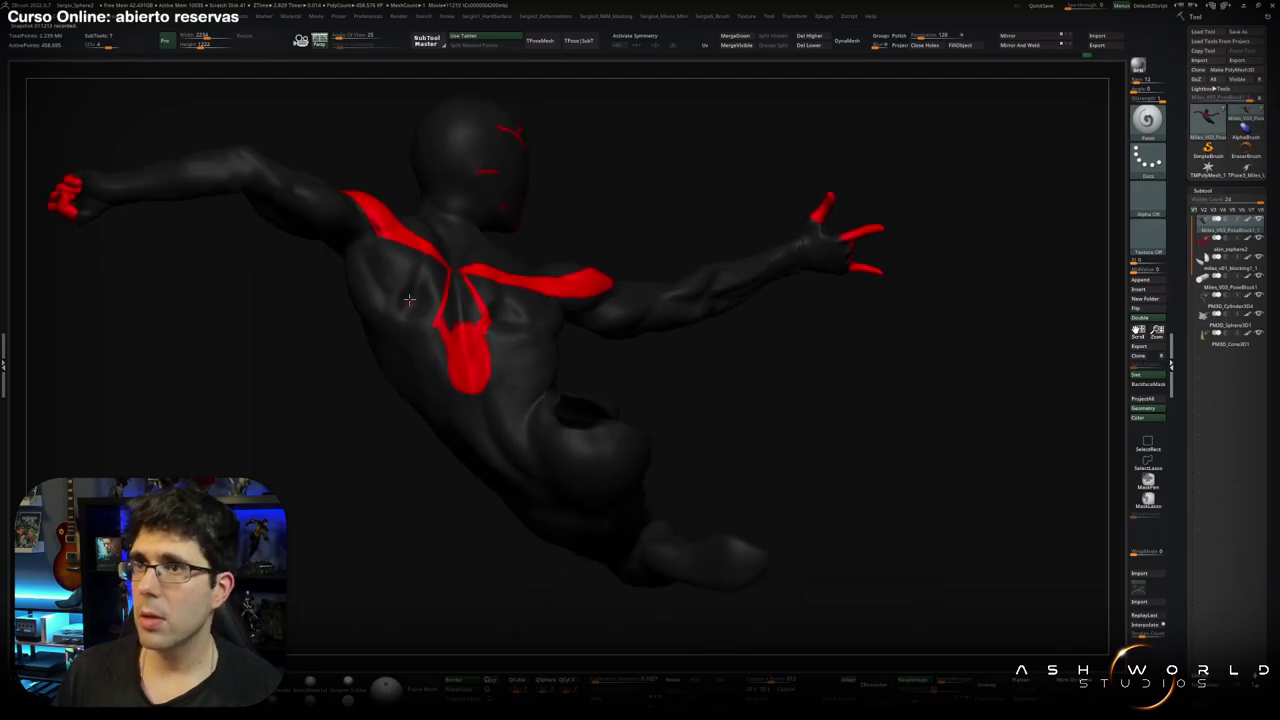
drag(409, 286, 444, 354)
drag(498, 286, 506, 334)
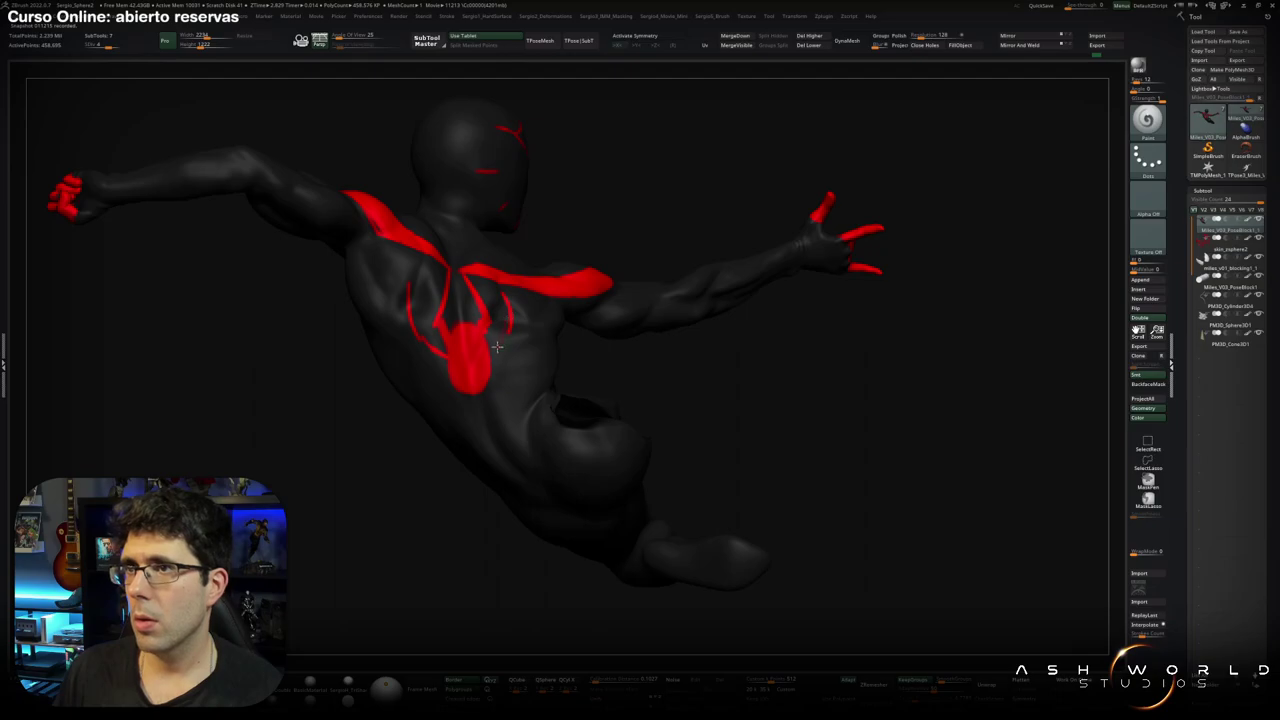
drag(424, 271, 415, 305)
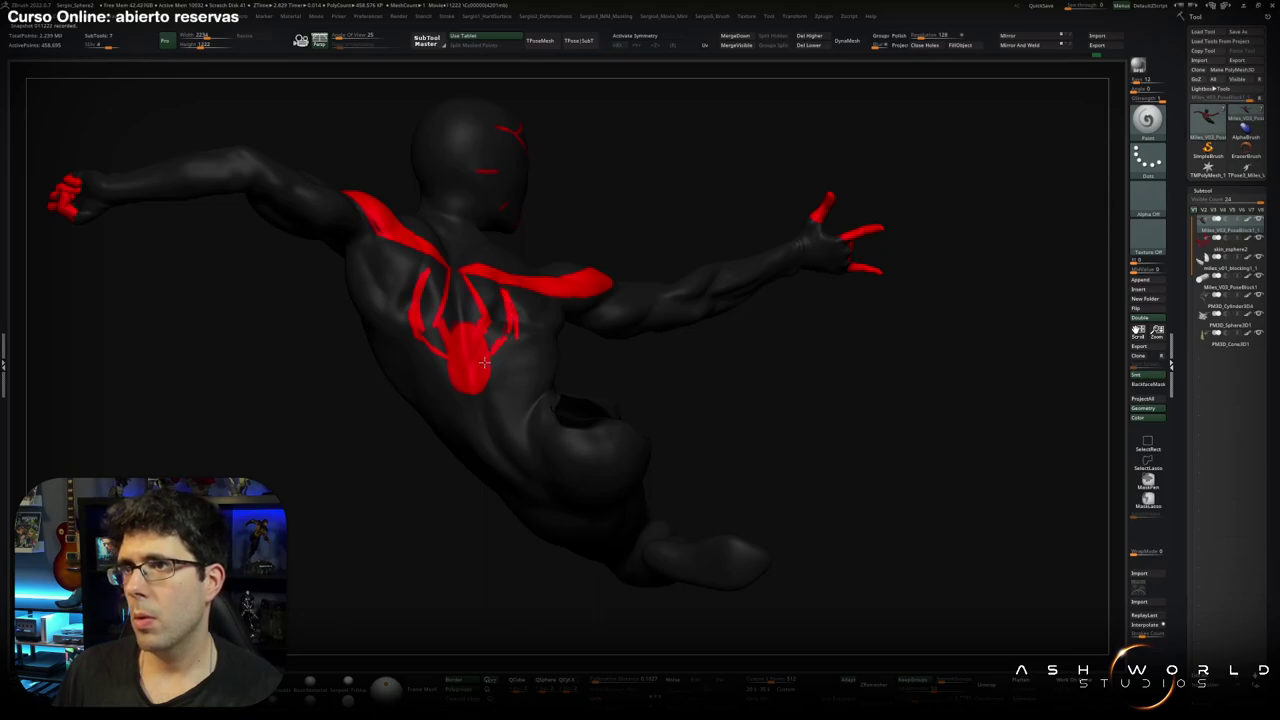
right_drag(507, 356, 437, 301)
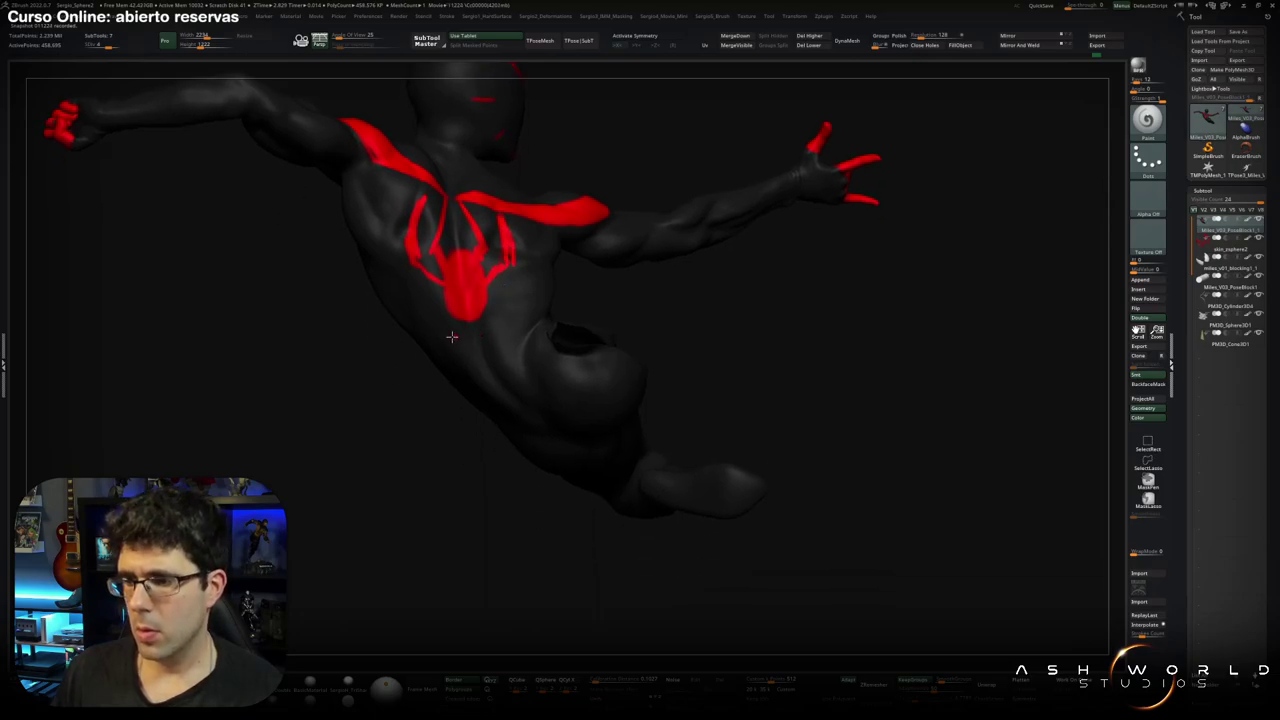
drag(419, 313, 440, 355)
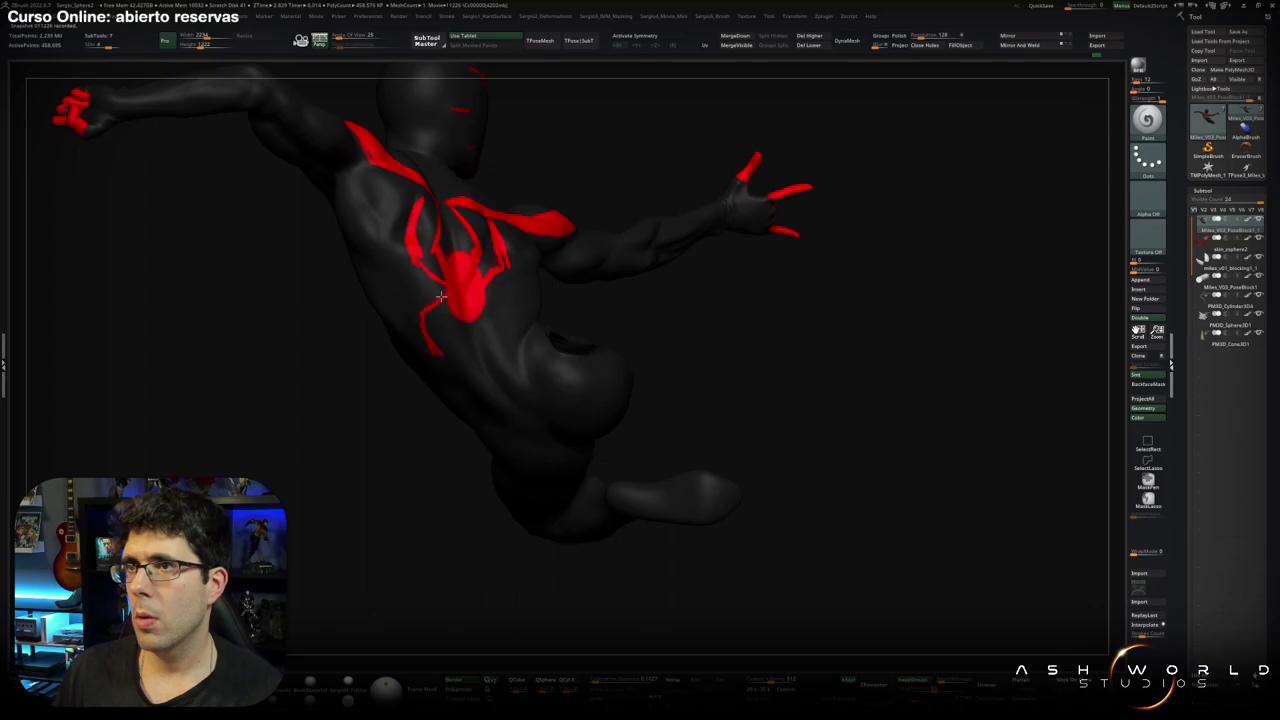
Paint a red line down the spine from the neck.
right_drag(440, 297, 495, 293)
right_drag(501, 343, 505, 307)
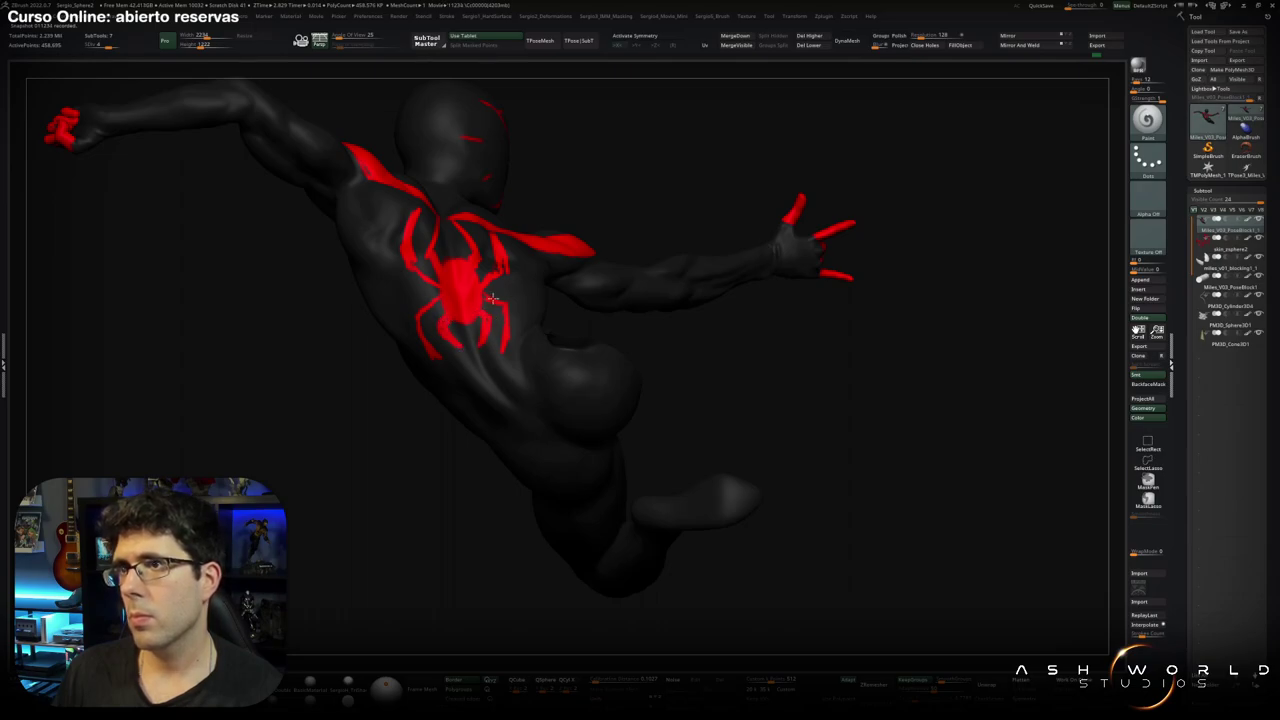
mouse_move(492, 298)
right_down()
mouse_move(458, 331)
mouse_move(434, 288)
right_up()
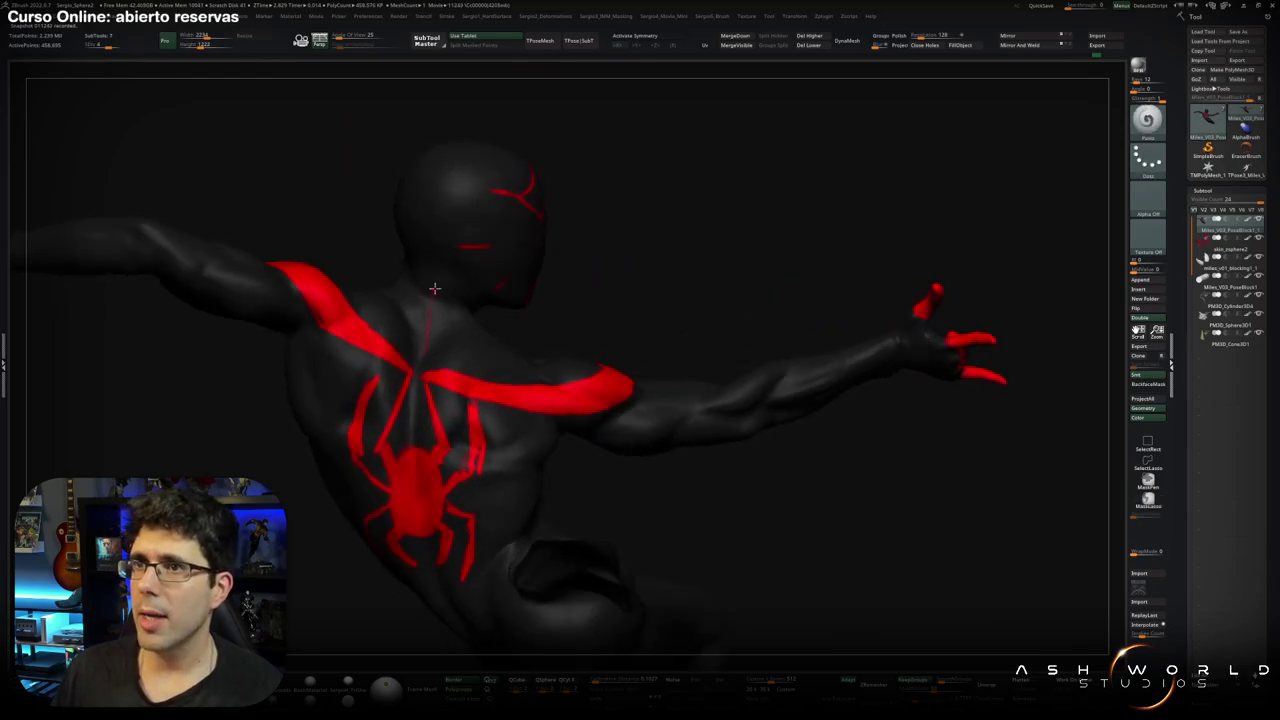
drag(434, 288, 413, 398)
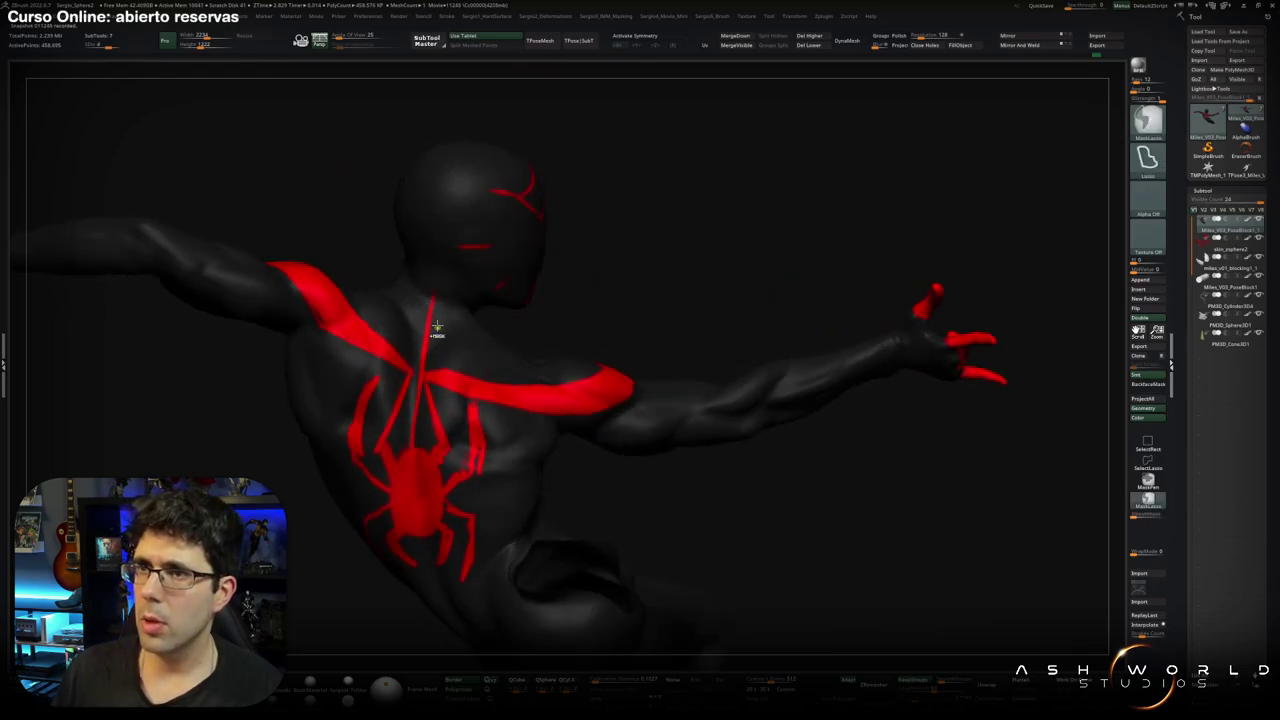
key(ctrl+z)
key(ctrl+z)
drag(437, 290, 411, 398)
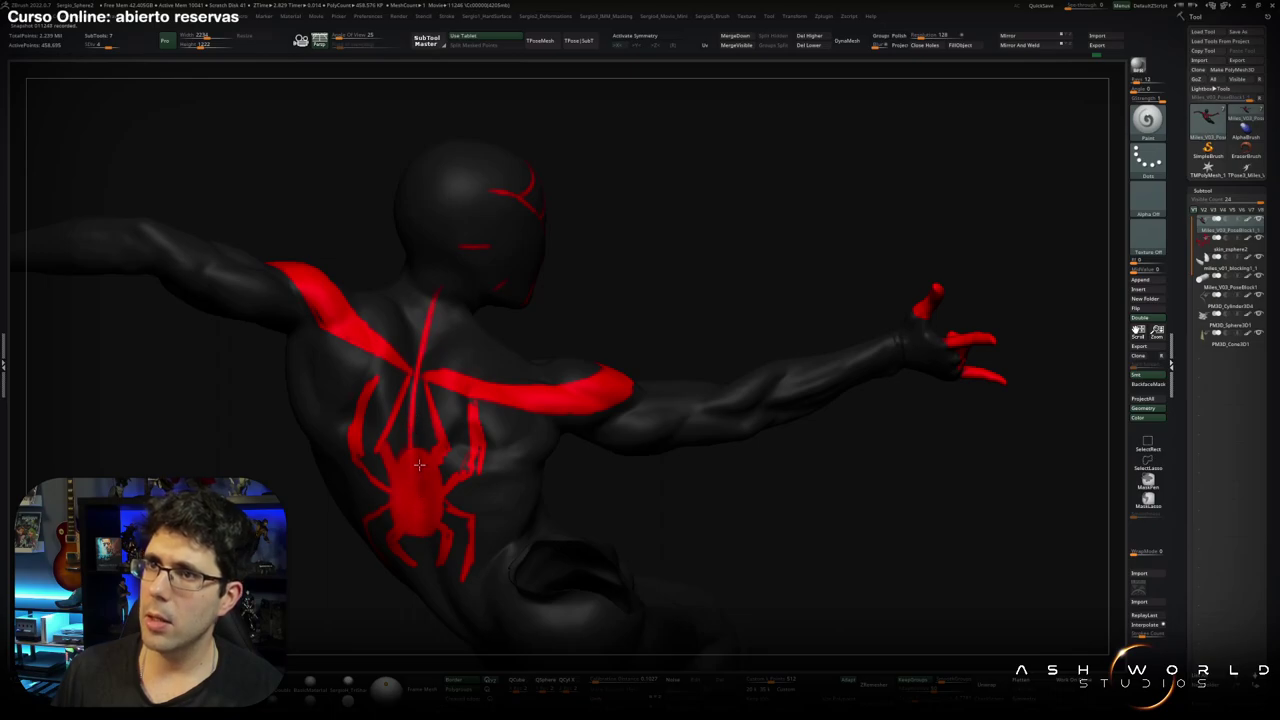
Paint thin red web lines spreading from the neck across the shoulders.
alt+right_drag(411, 398, 452, 393)
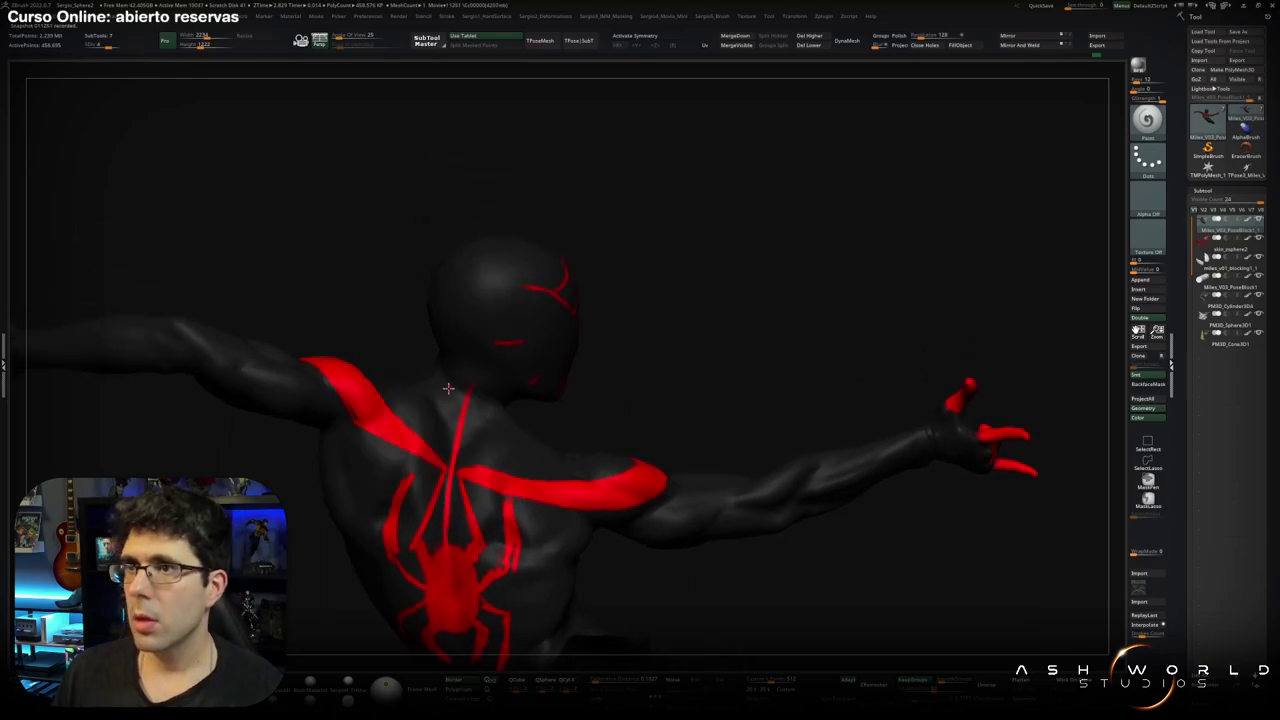
drag(452, 395, 446, 455)
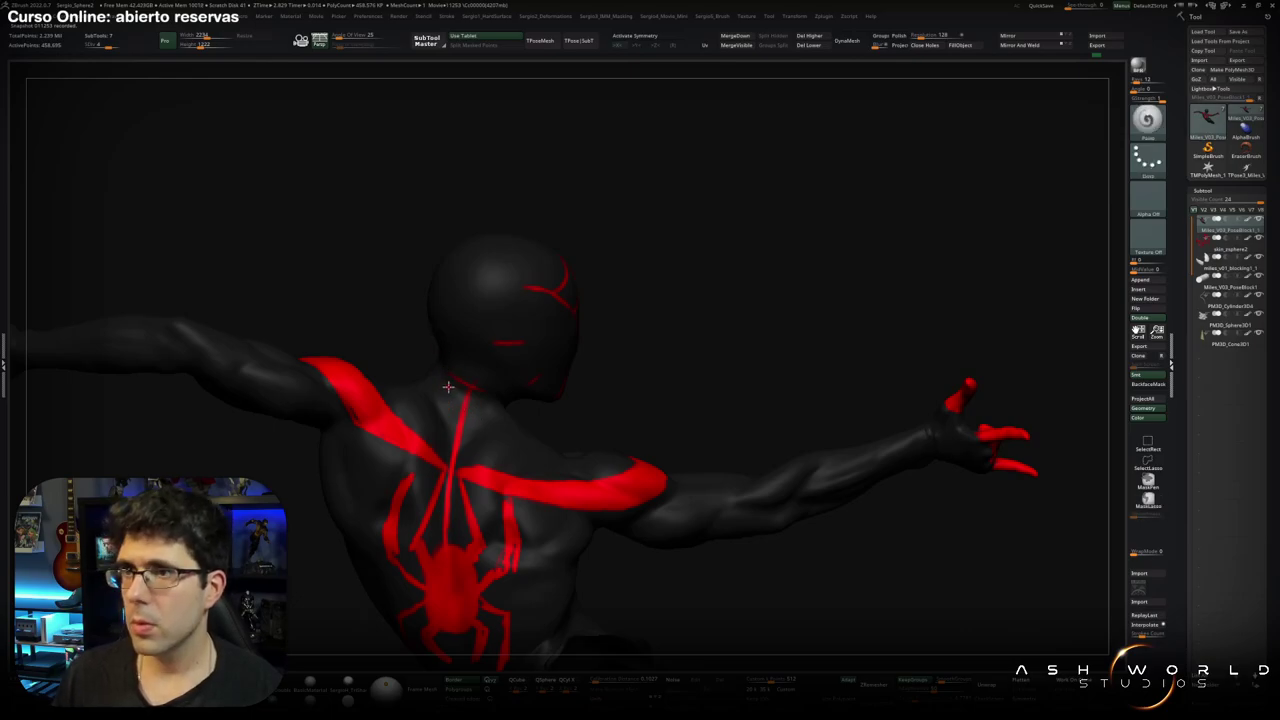
drag(491, 392, 498, 466)
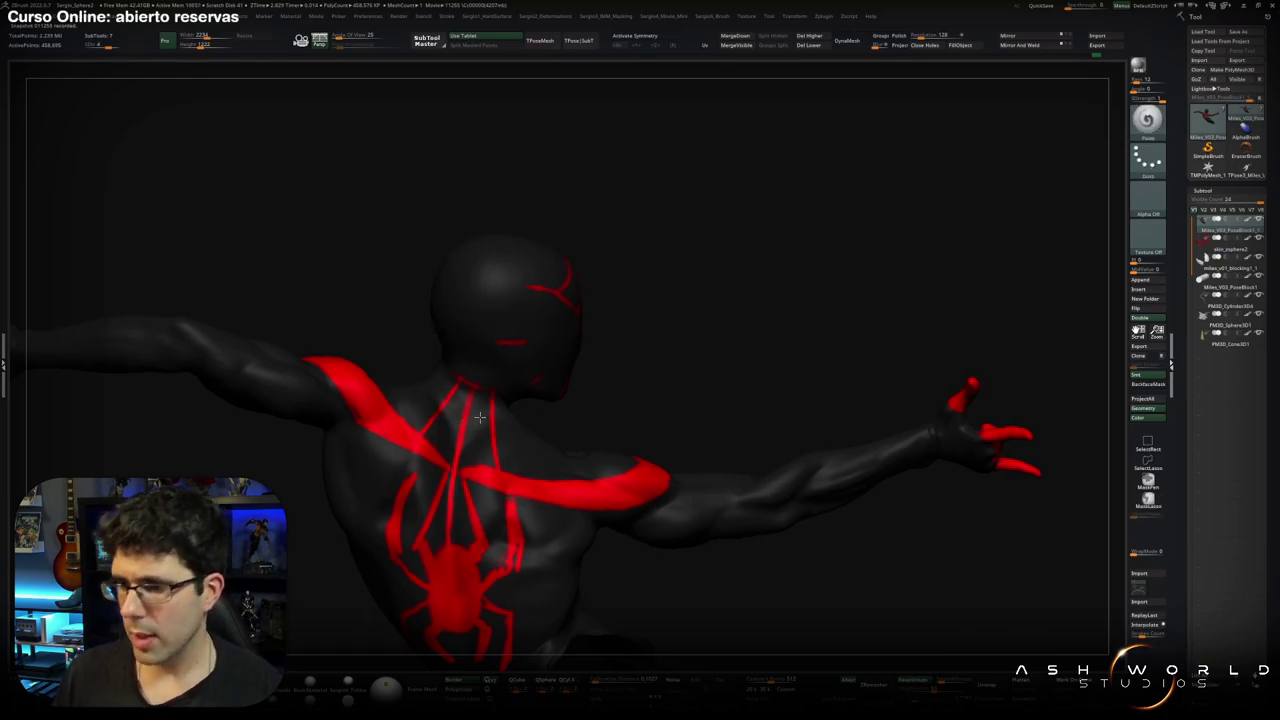
mouse_move(498, 466)
right_down()
mouse_move(476, 365)
mouse_move(443, 343)
mouse_move(486, 371)
mouse_move(436, 385)
right_up()
mouse_move(510, 404)
right_down()
mouse_move(446, 380)
mouse_move(526, 422)
mouse_move(441, 375)
right_up()
mouse_move(534, 378)
right_down()
mouse_move(546, 384)
mouse_move(517, 447)
mouse_move(533, 437)
right_up()
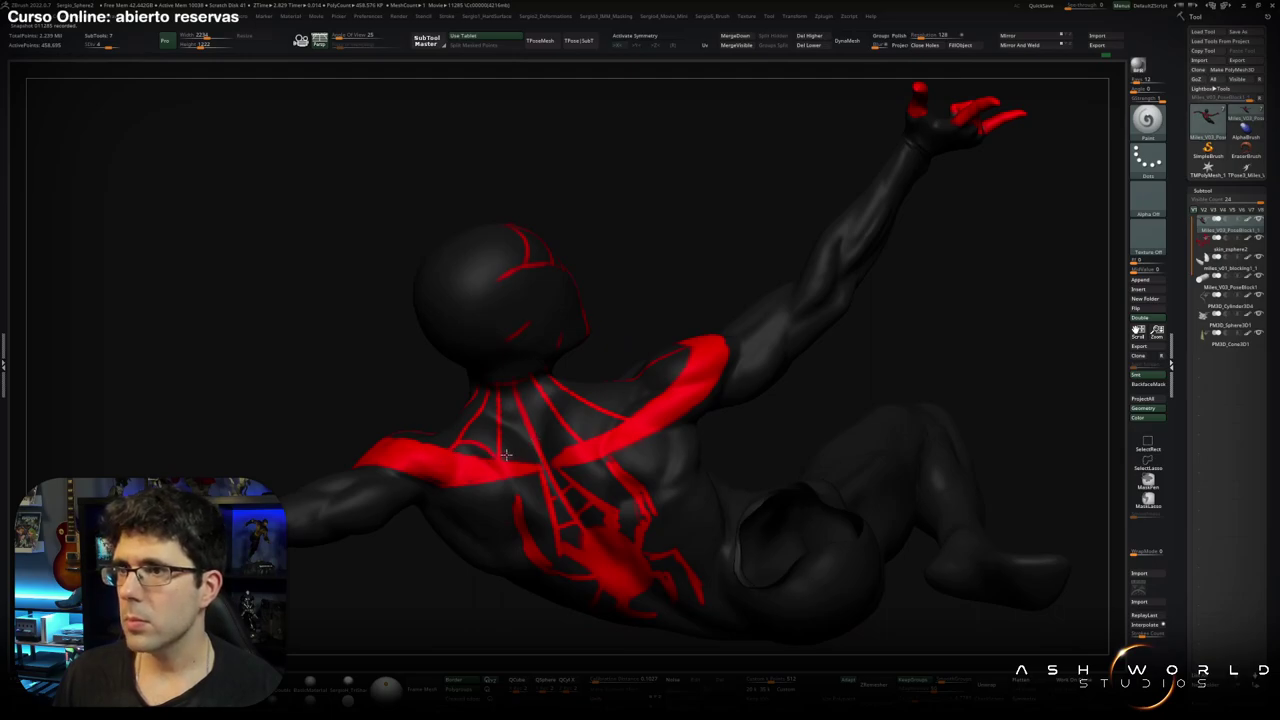
right_drag(592, 415, 625, 395)
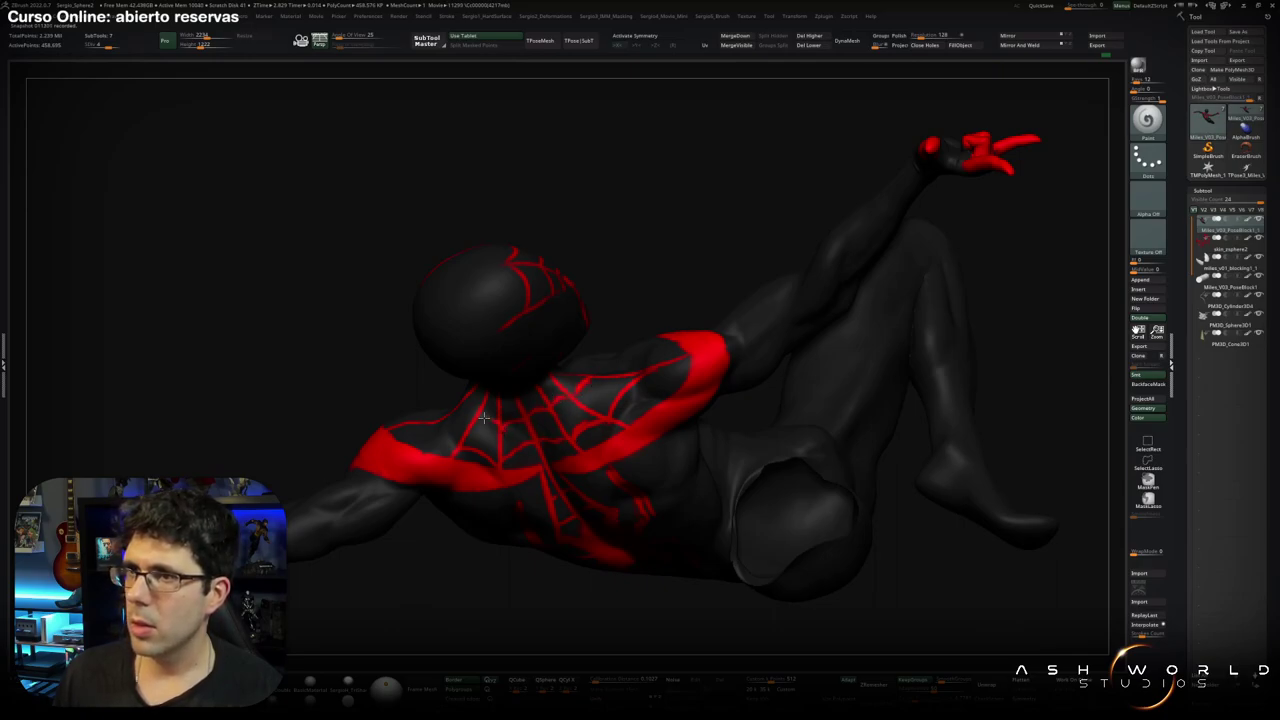
mouse_move(458, 410)
right_down()
mouse_move(456, 450)
mouse_move(626, 474)
mouse_move(634, 440)
mouse_move(574, 483)
right_up()
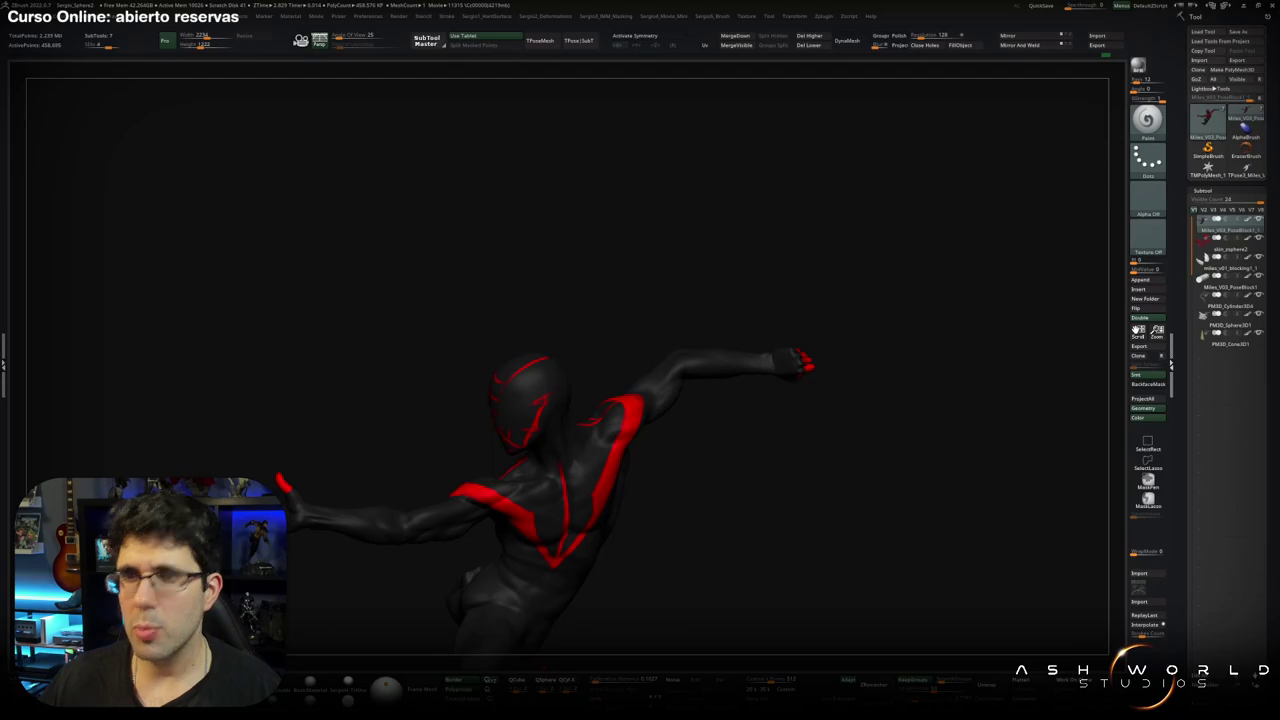
From a frontal view, paint a red line down the centre of the chest.
mouse_move(560, 300)
mouse_down()
mouse_move(594, 282)
mouse_move(537, 457)
mouse_move(556, 487)
mouse_move(527, 495)
mouse_move(555, 490)
mouse_move(557, 458)
mouse_move(575, 474)
mouse_move(624, 455)
mouse_move(661, 459)
mouse_move(687, 440)
mouse_up()
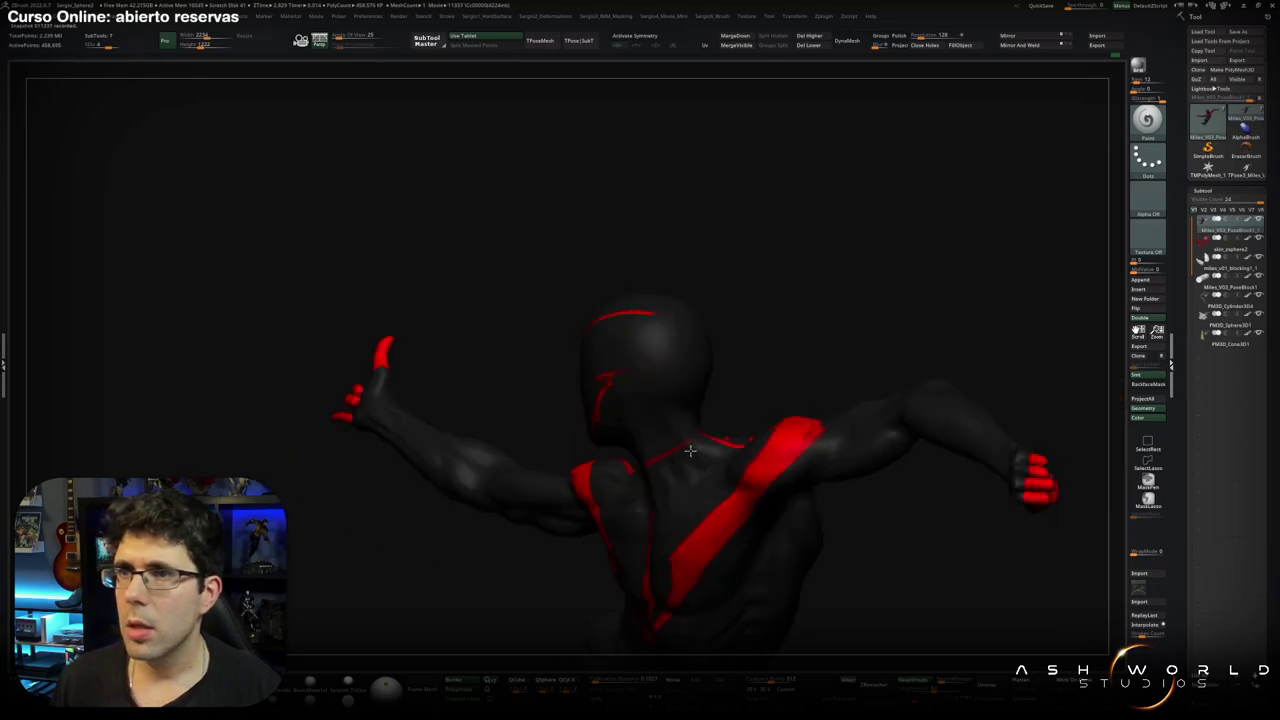
mouse_move(717, 394)
mouse_down()
mouse_move(696, 429)
mouse_move(771, 378)
mouse_move(826, 380)
mouse_move(788, 389)
mouse_move(815, 384)
mouse_move(779, 350)
mouse_move(770, 368)
mouse_move(794, 386)
mouse_move(772, 396)
mouse_move(810, 420)
mouse_up()
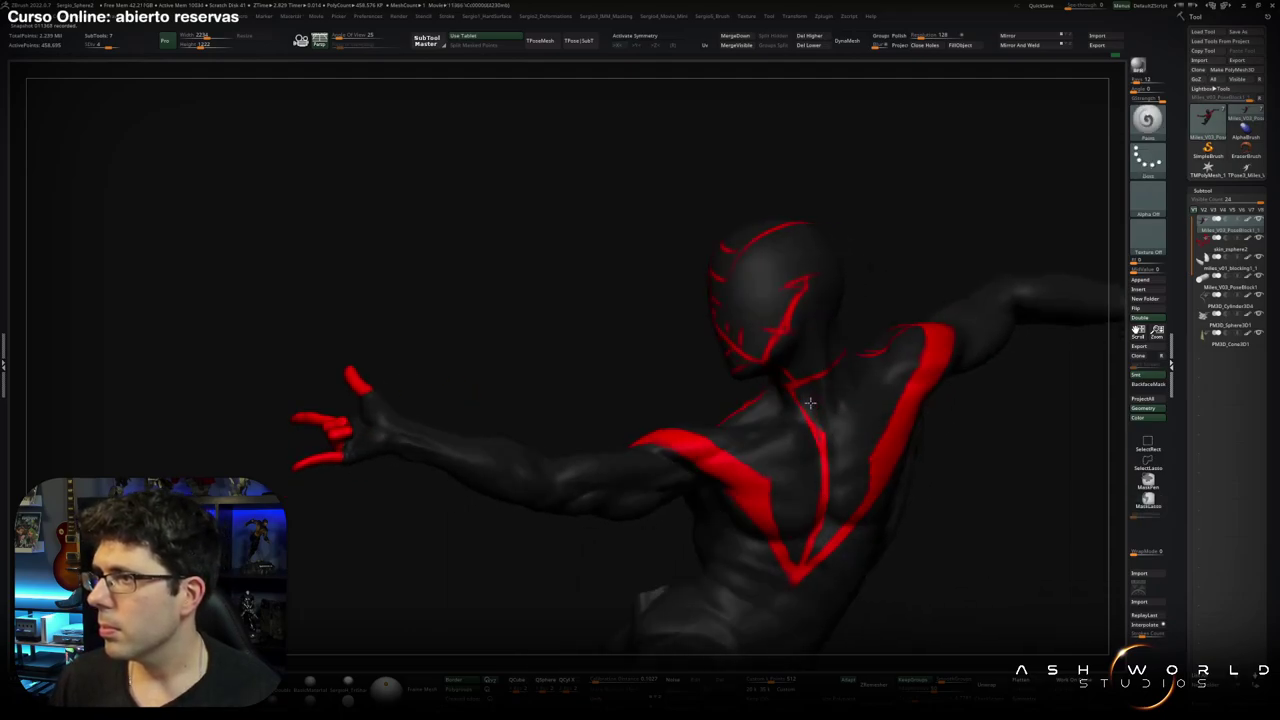
drag(828, 474, 806, 550)
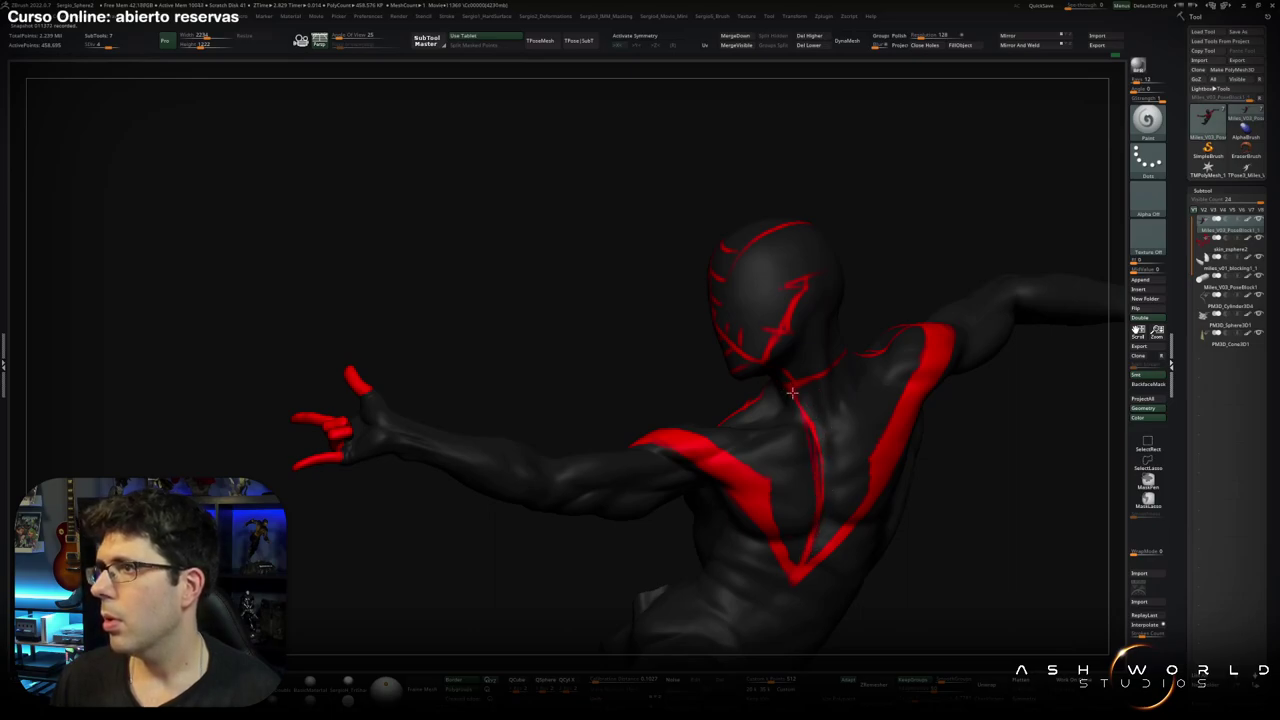
mouse_move(791, 392)
right_down()
mouse_move(789, 462)
mouse_move(847, 453)
mouse_move(720, 440)
mouse_move(737, 492)
right_up()
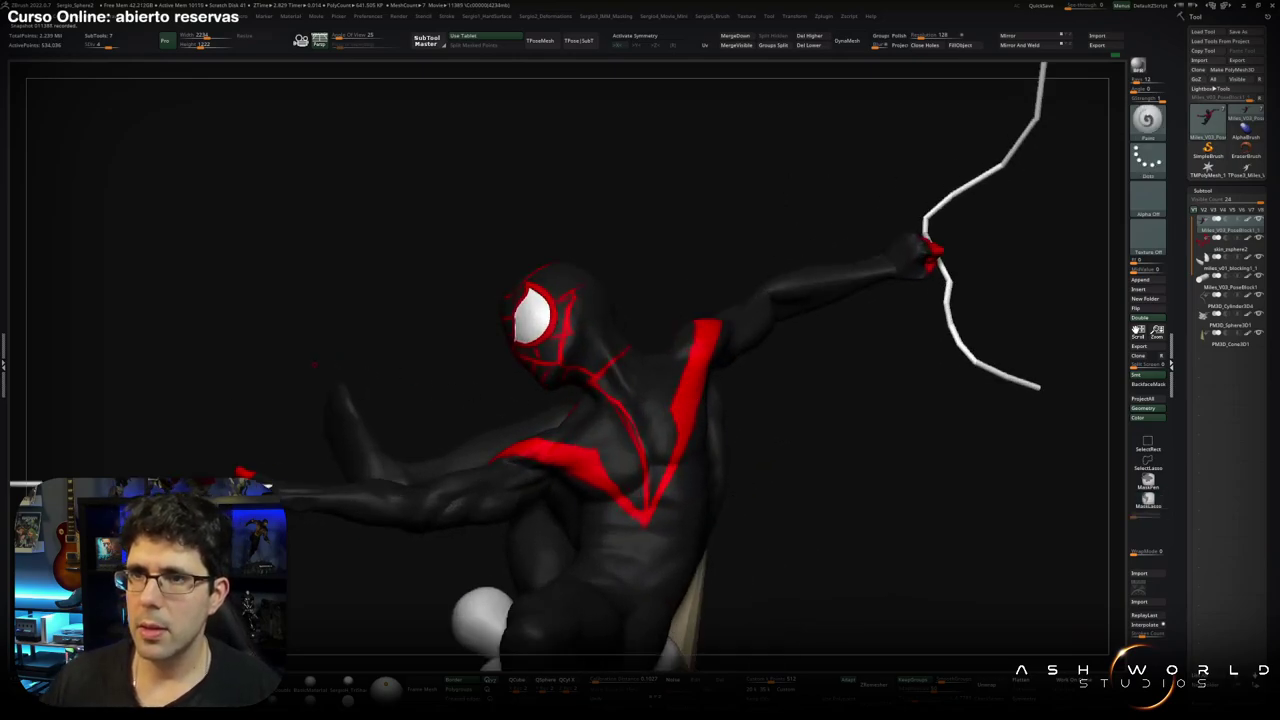
Paint a red spider body with thin legs on the chest, inside the red V.
mouse_move(313, 362)
right_down()
mouse_move(585, 385)
mouse_move(509, 374)
right_up()
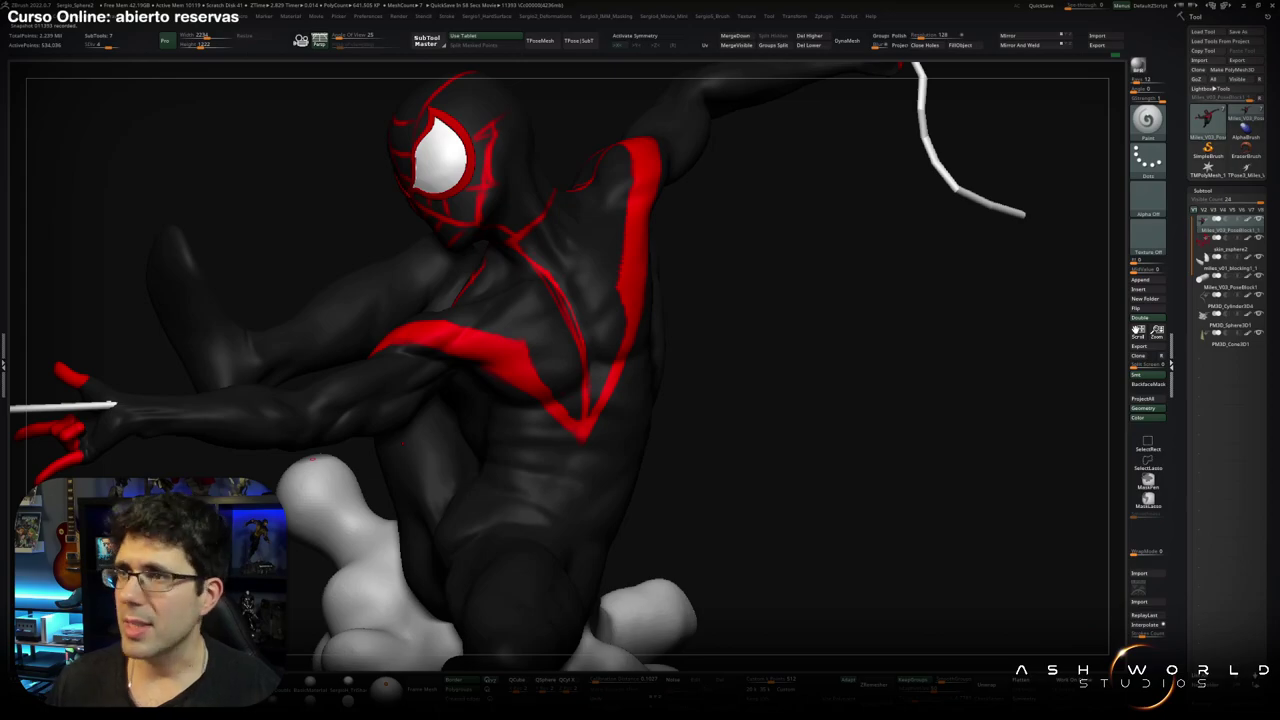
right_drag(403, 440, 522, 323)
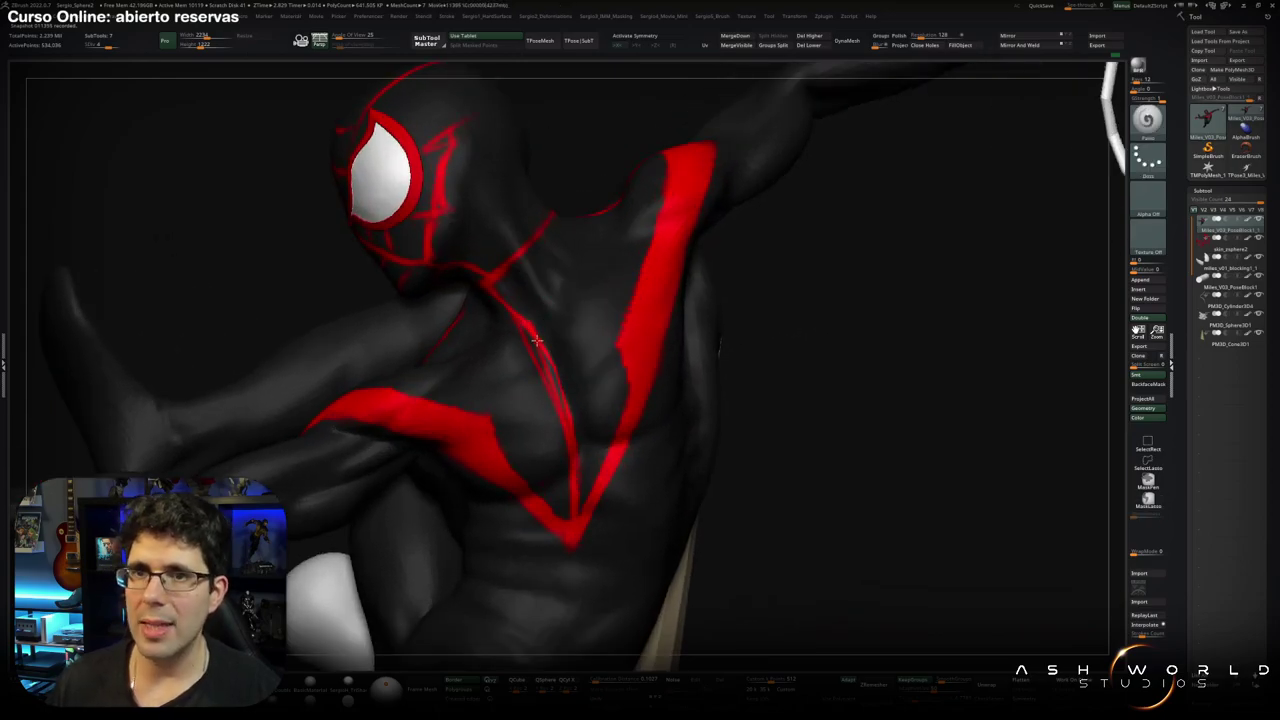
right_drag(562, 395, 545, 358)
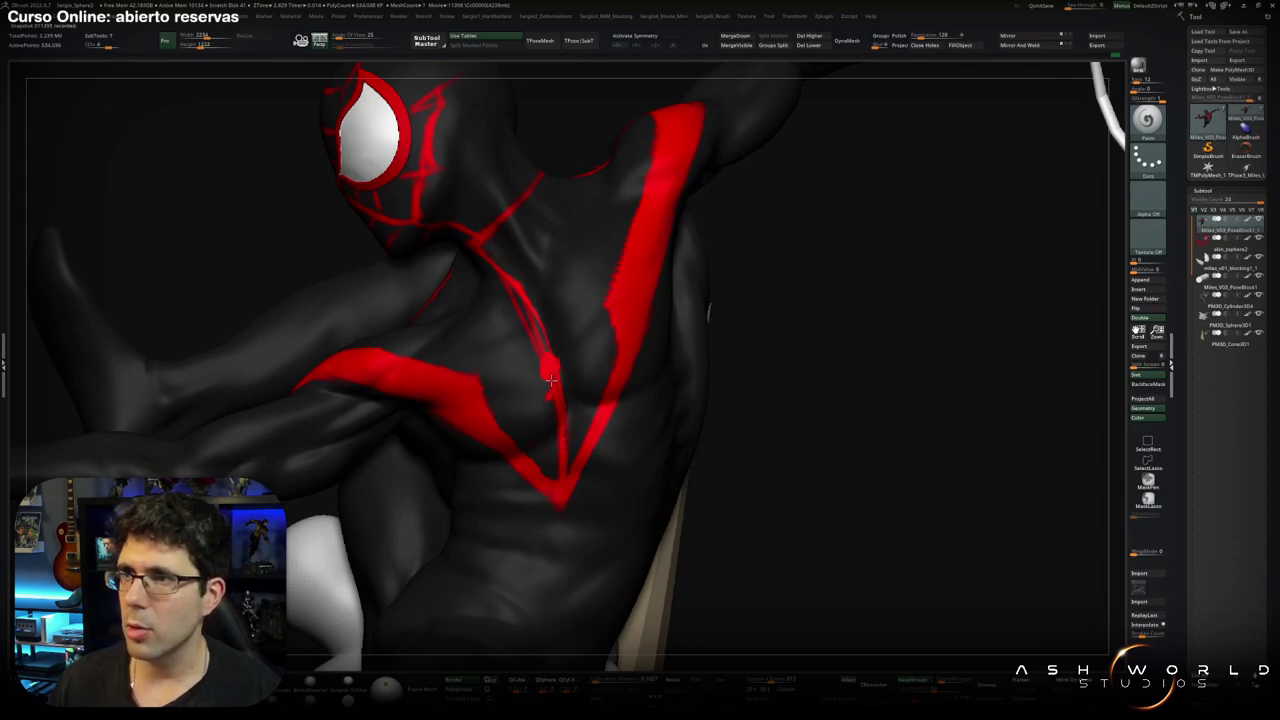
drag(558, 396, 566, 434)
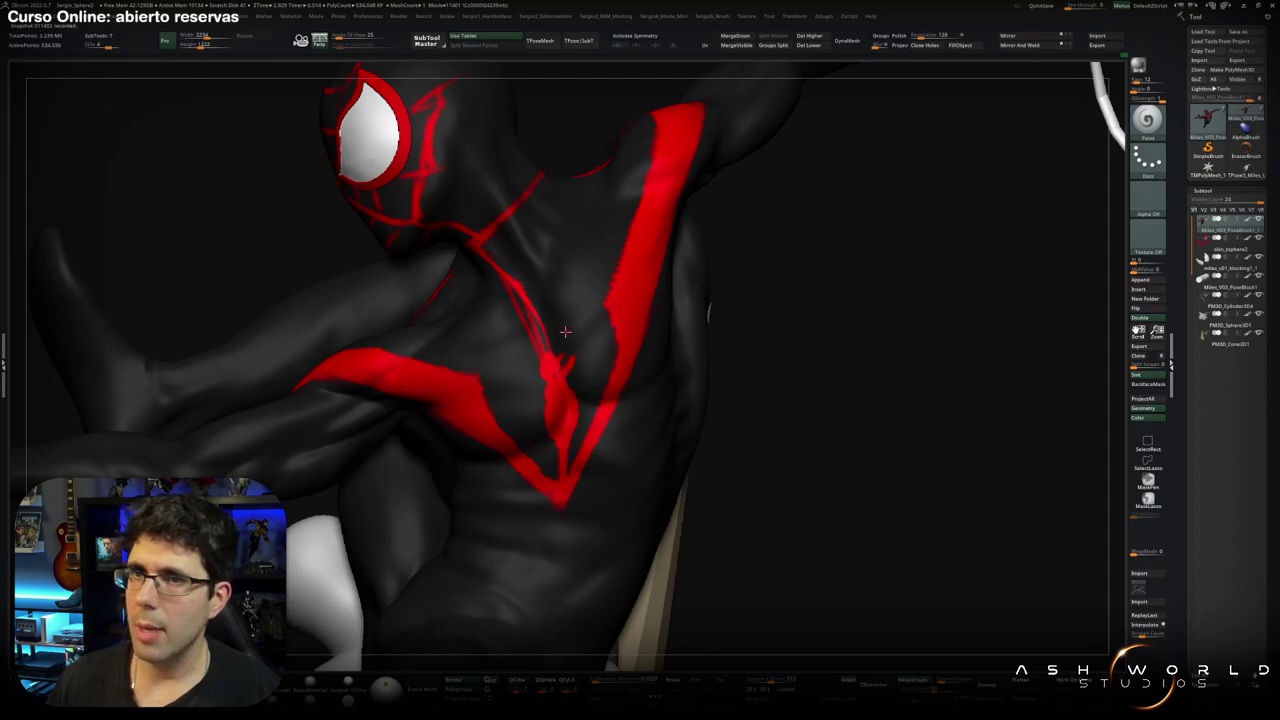
mouse_move(565, 331)
mouse_down()
mouse_move(512, 400)
mouse_move(546, 402)
mouse_up()
drag(580, 328, 584, 370)
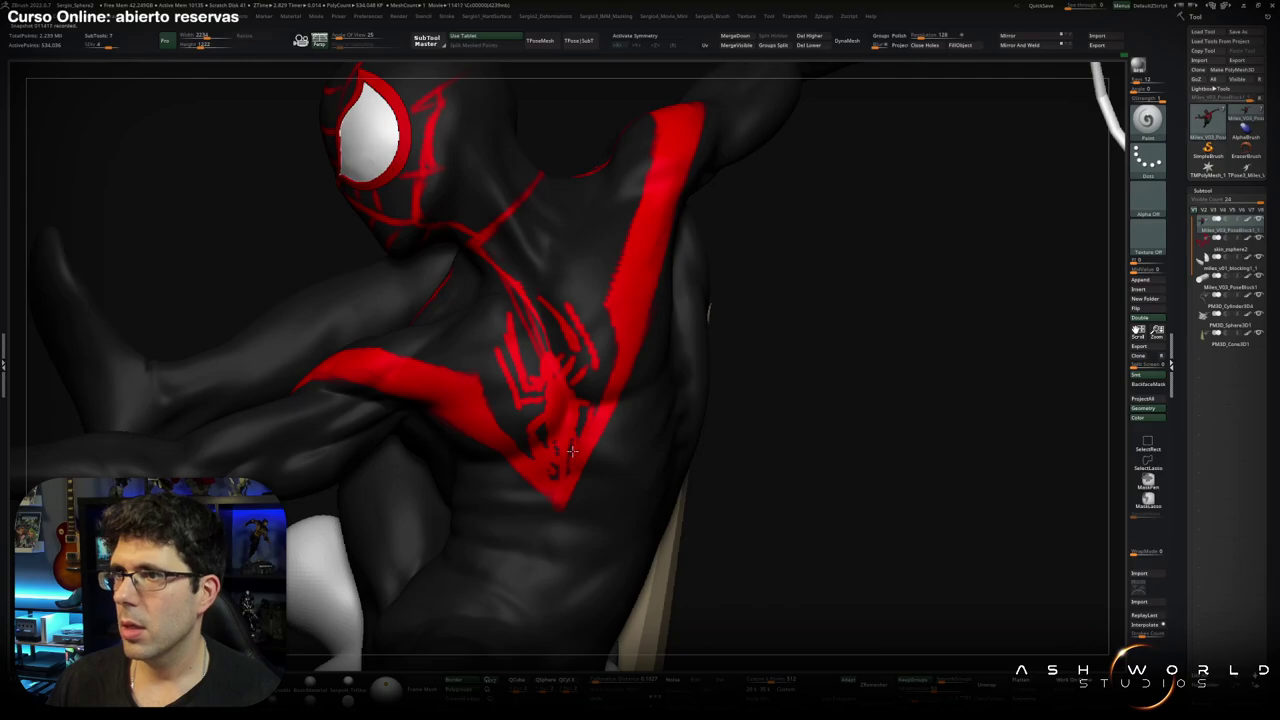
key(f)
drag(606, 408, 648, 420)
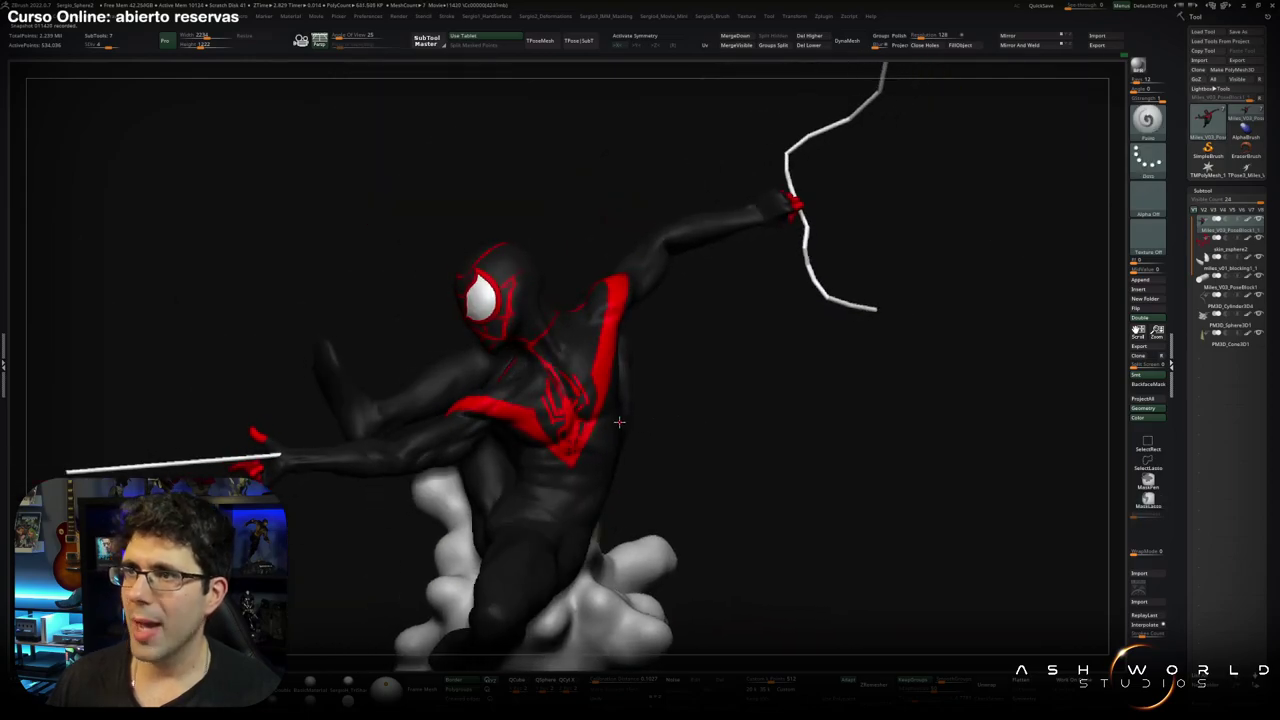
drag(567, 414, 552, 416)
mouse_move(552, 416)
right_down()
mouse_move(566, 423)
mouse_move(495, 352)
right_up()
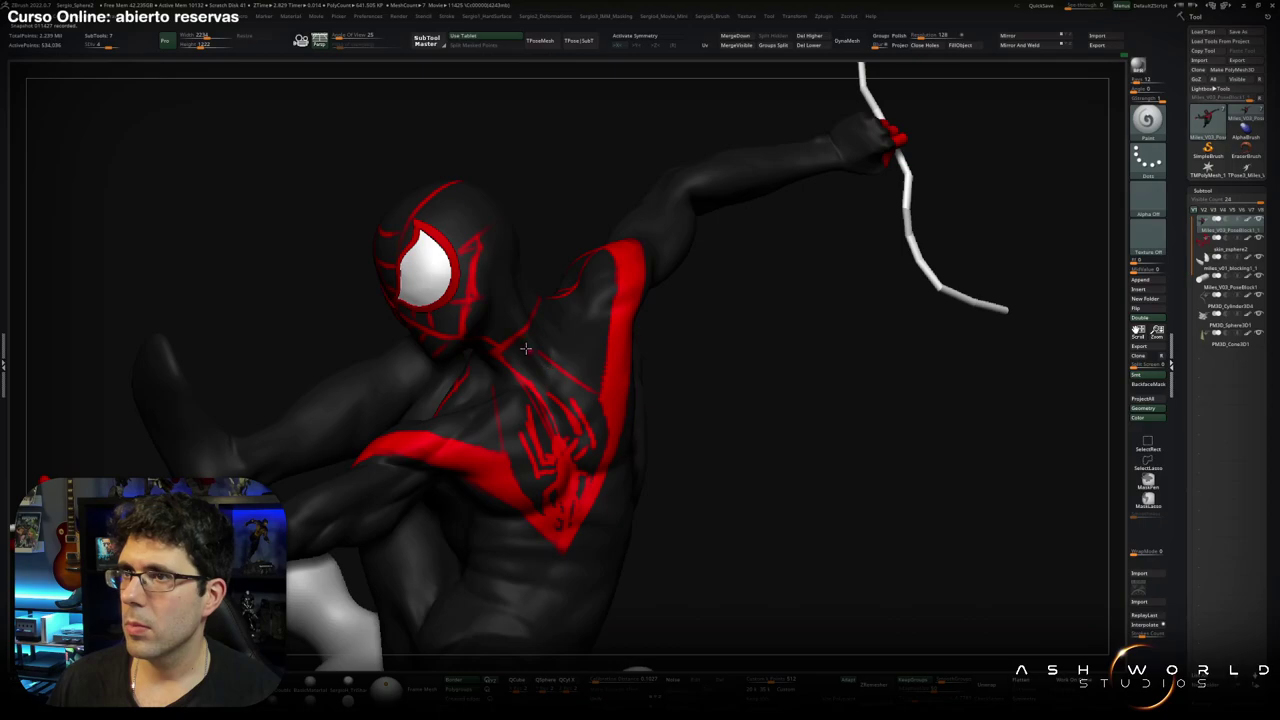
mouse_move(535, 375)
right_down()
mouse_move(488, 362)
mouse_move(522, 398)
mouse_move(468, 449)
mouse_move(585, 308)
right_up()
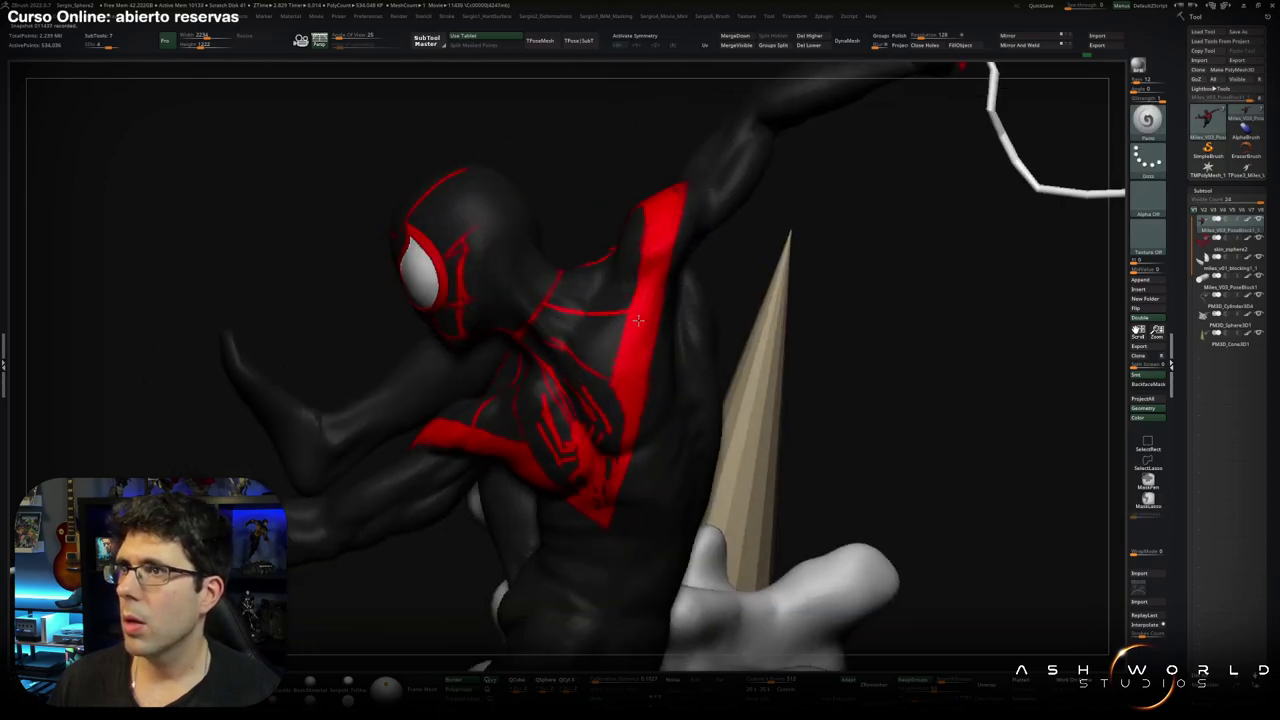
mouse_move(585, 308)
right_down()
mouse_move(593, 352)
mouse_move(549, 357)
right_up()
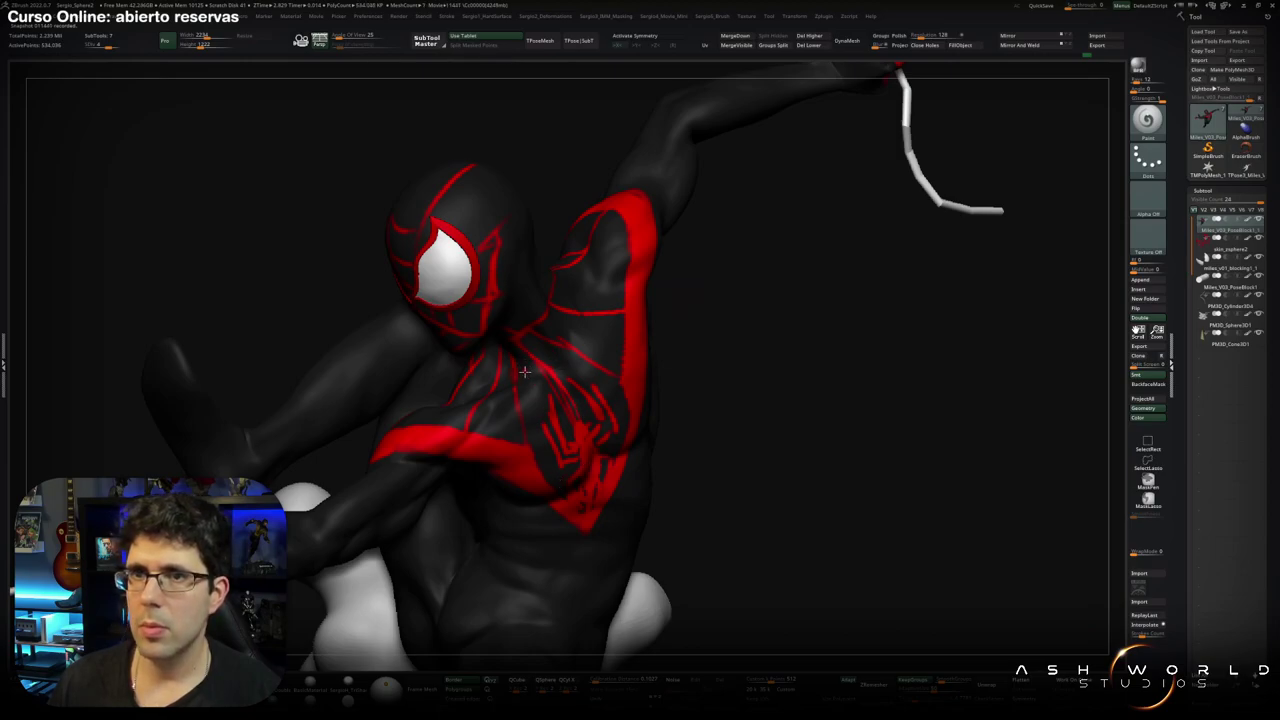
right_drag(524, 371, 521, 376)
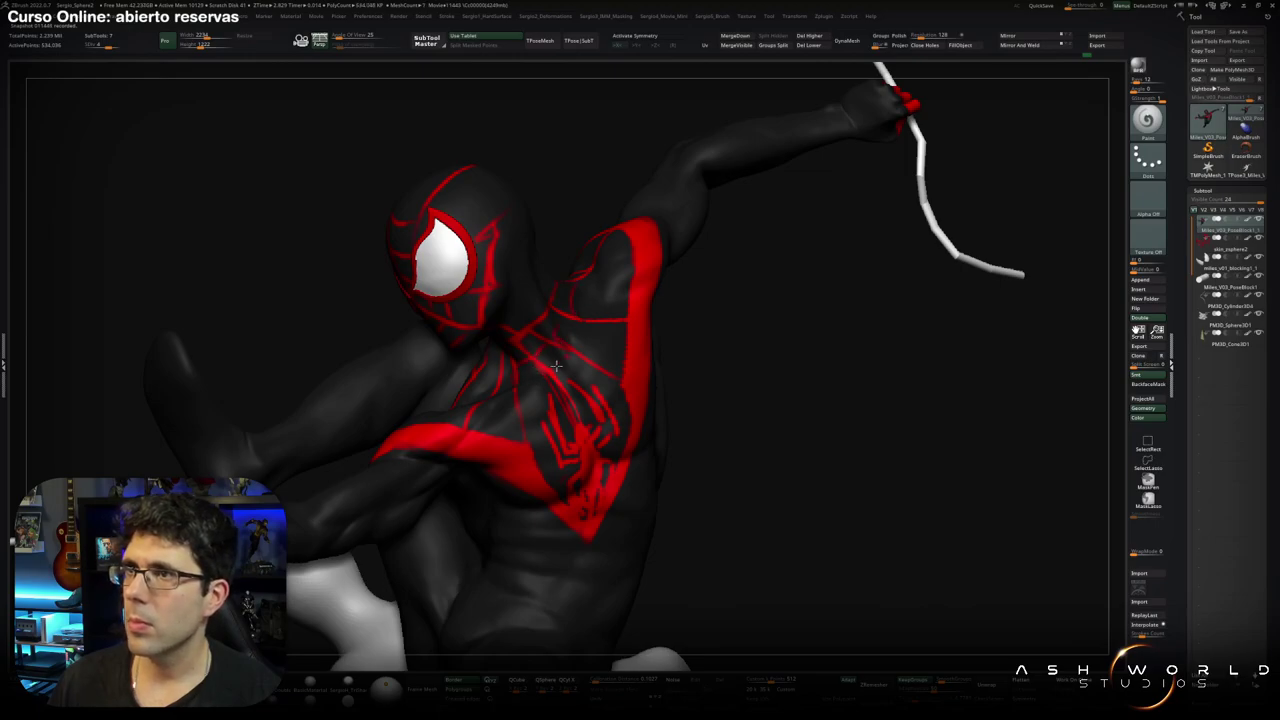
mouse_move(556, 366)
right_down()
mouse_move(508, 370)
mouse_move(523, 385)
mouse_move(465, 380)
mouse_move(470, 410)
mouse_move(498, 412)
right_up()
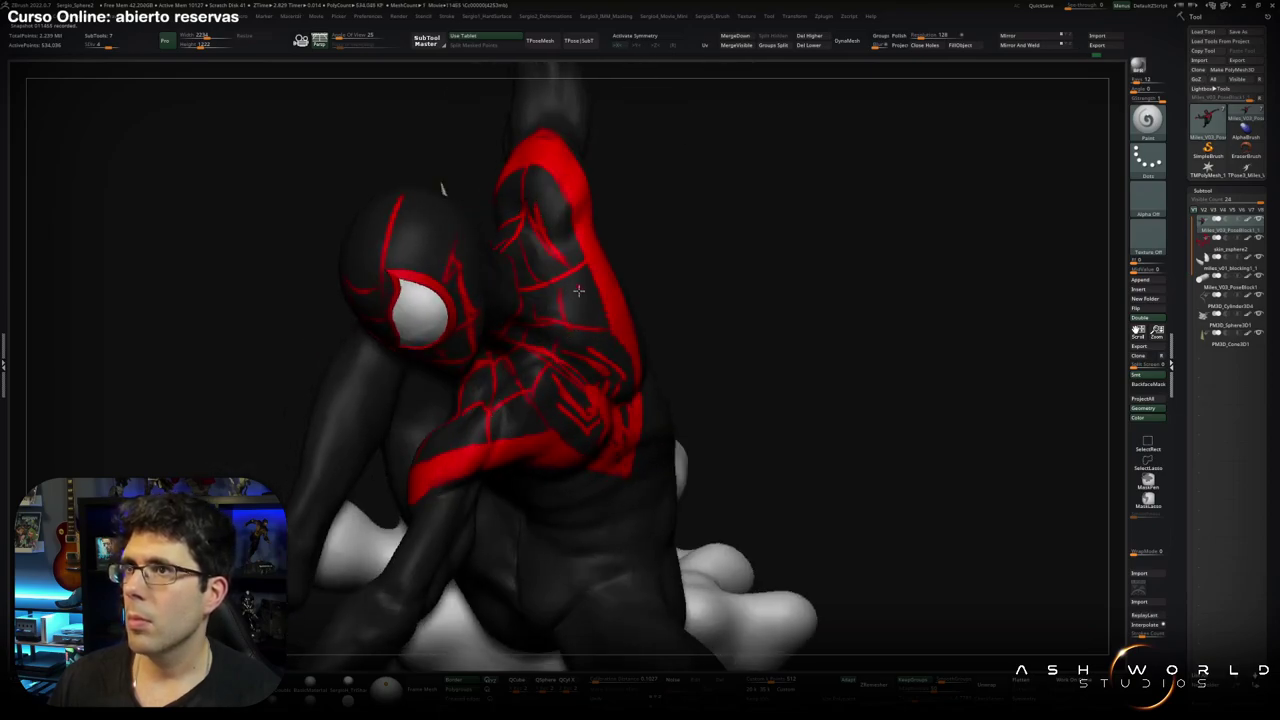
mouse_move(537, 229)
right_down()
mouse_move(607, 336)
mouse_move(610, 320)
right_up()
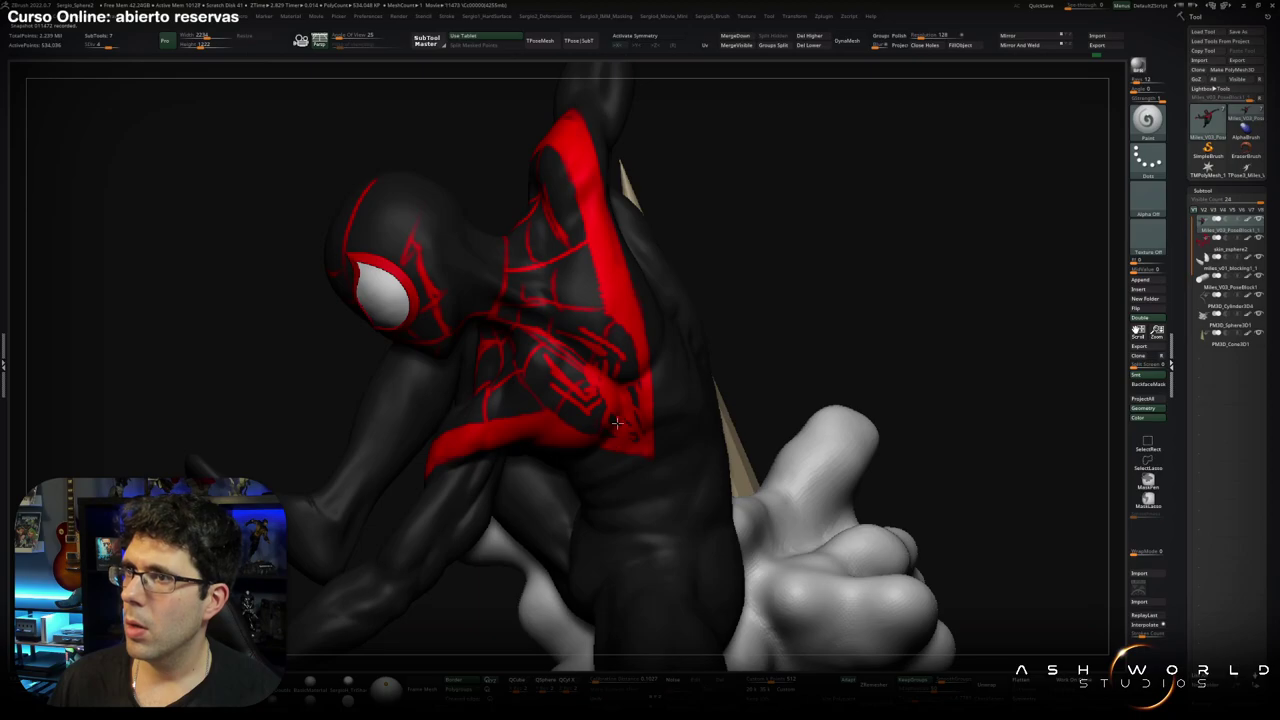
mouse_move(607, 454)
right_down()
mouse_move(638, 404)
mouse_move(666, 409)
right_up()
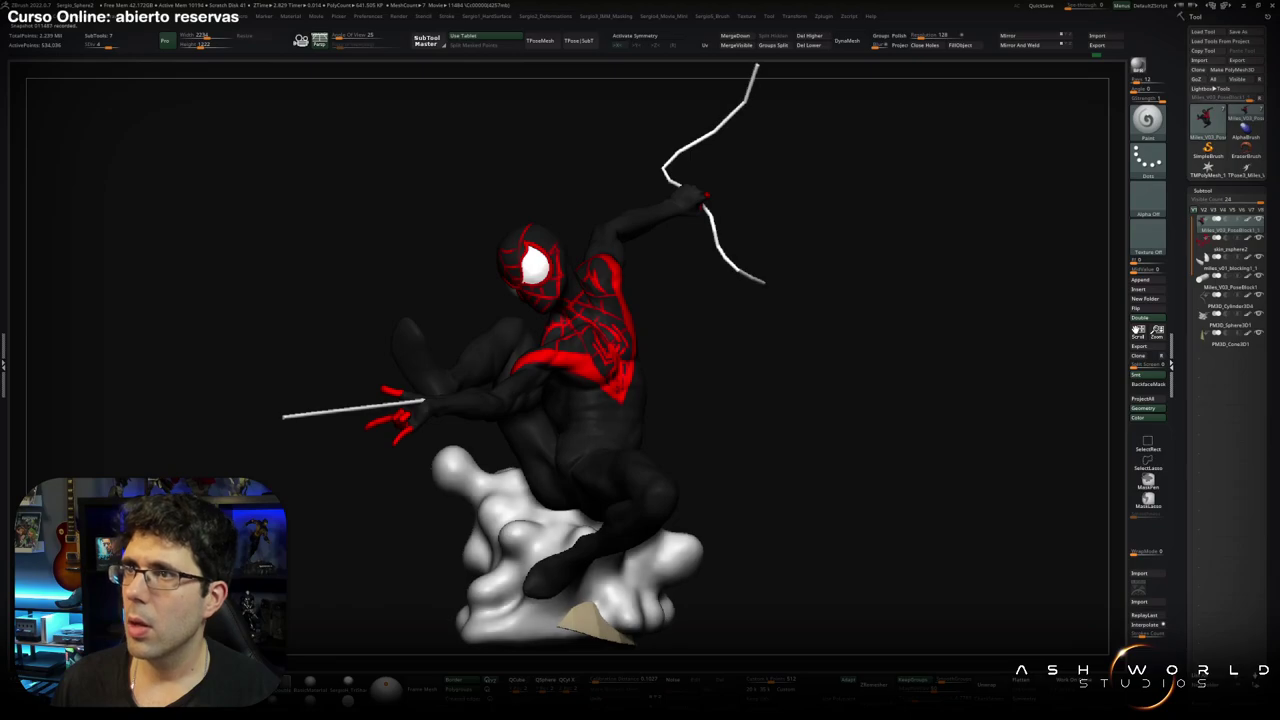
mouse_move(560, 490)
mouse_down()
mouse_move(590, 458)
mouse_move(339, 609)
mouse_move(570, 448)
mouse_move(669, 400)
mouse_move(746, 420)
mouse_move(714, 409)
mouse_move(568, 522)
mouse_move(785, 493)
mouse_up()
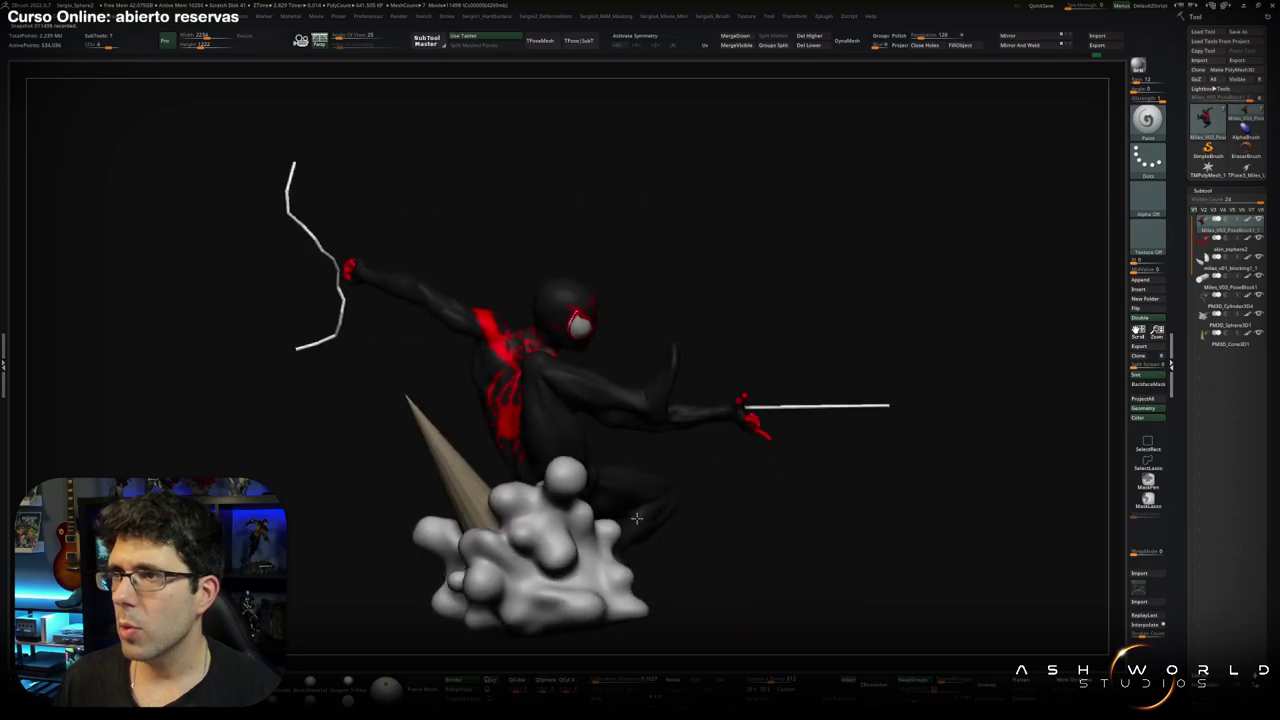
Turn off the polypaint display so the Spider-Man shows in plain grey.
drag(753, 493, 1063, 309)
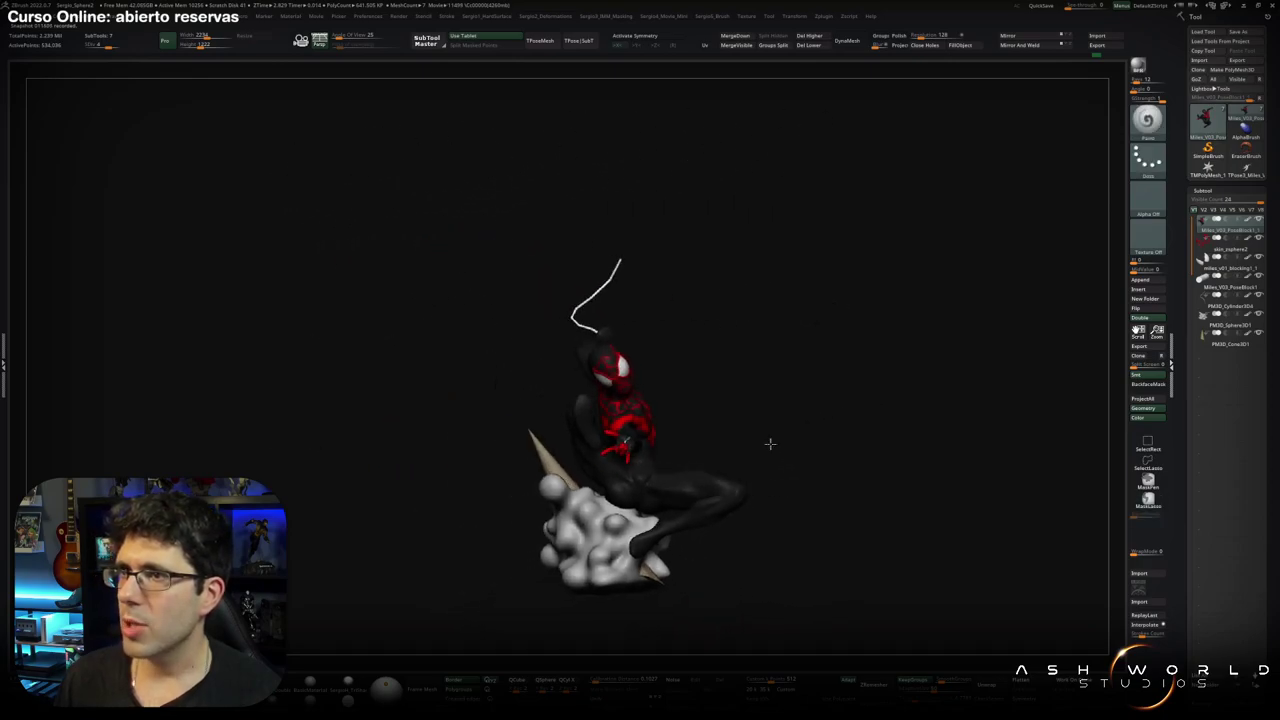
click(1248, 221)
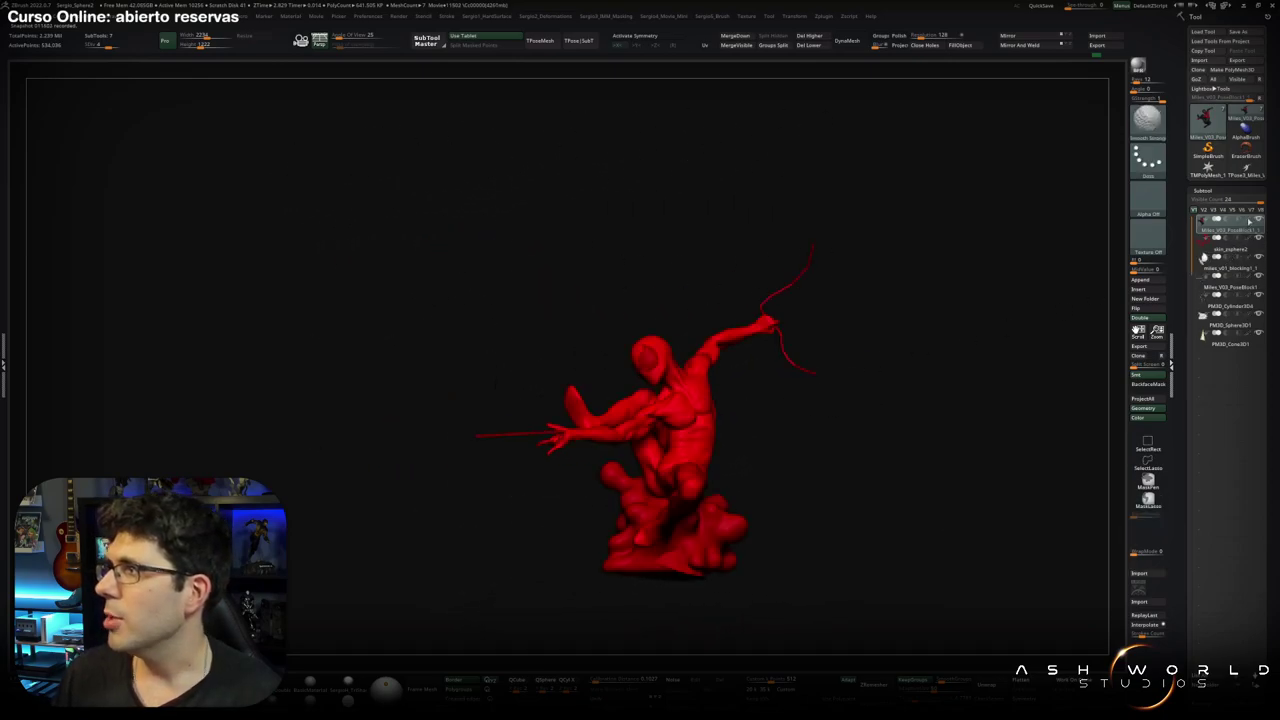
key(space)
ctrl+right_drag(578, 452, 716, 451)
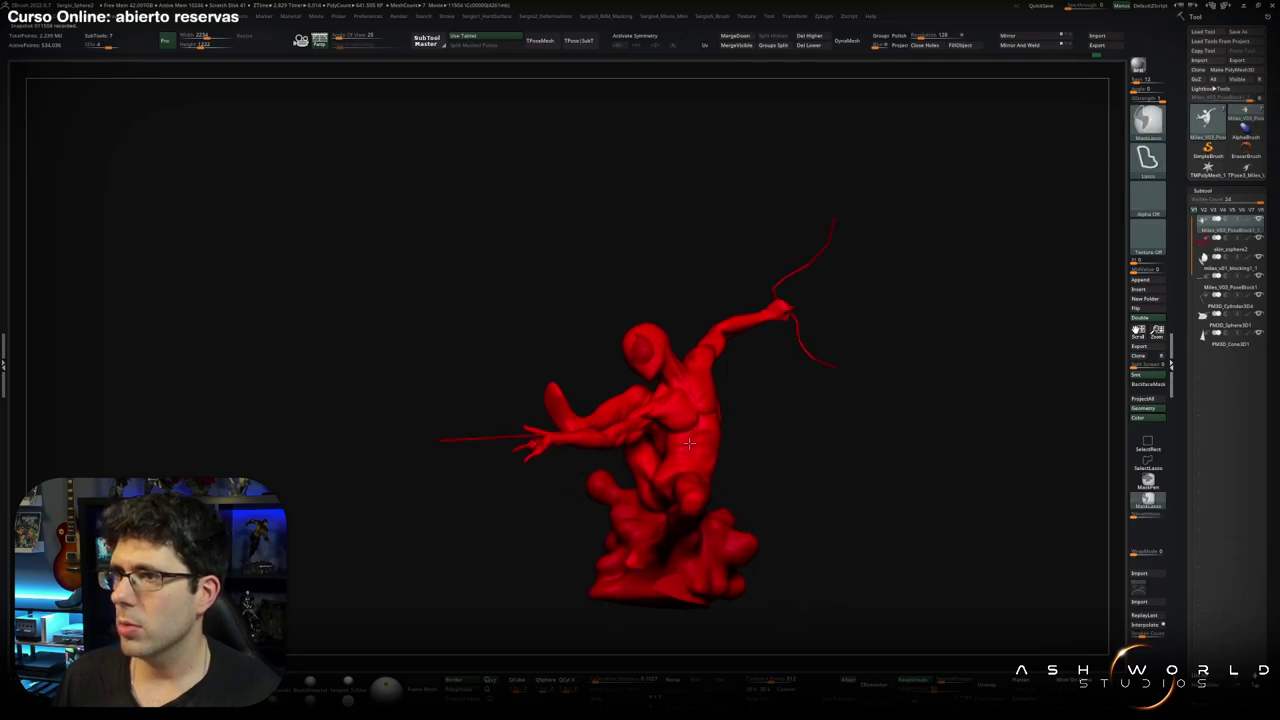
drag(967, 330, 922, 361)
Change the main colour from red to white.
key(space)
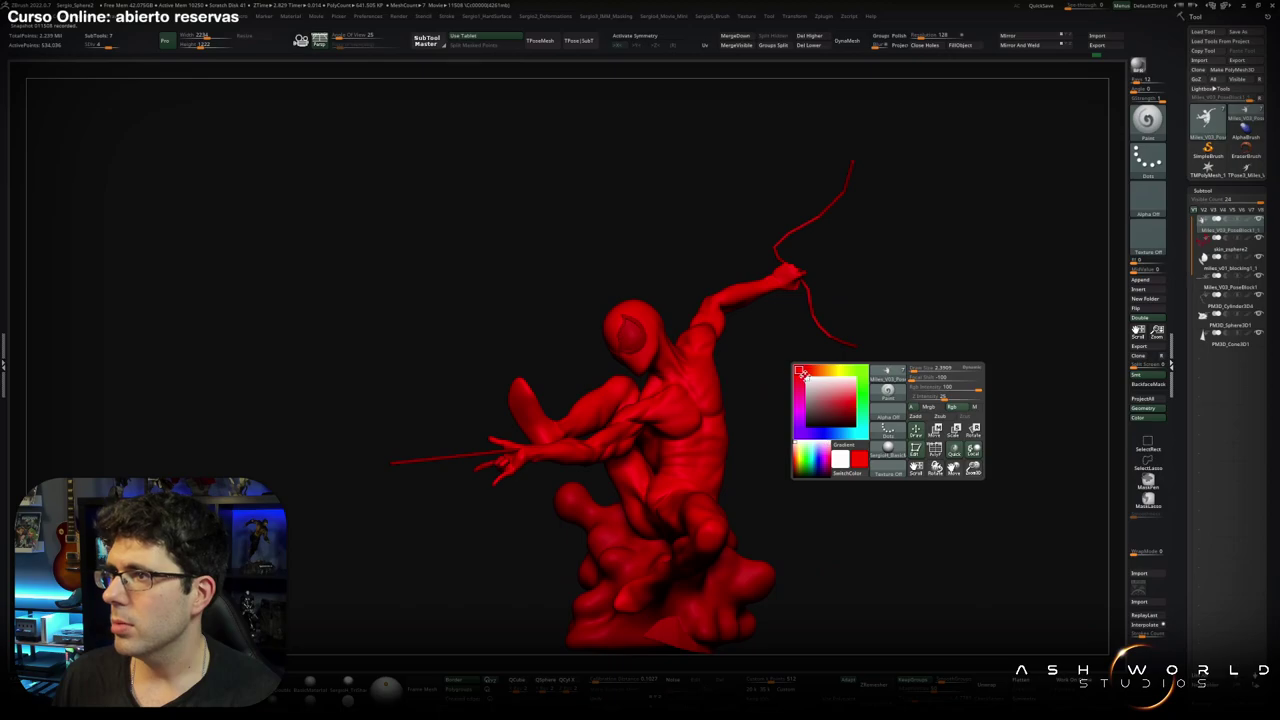
click(804, 376)
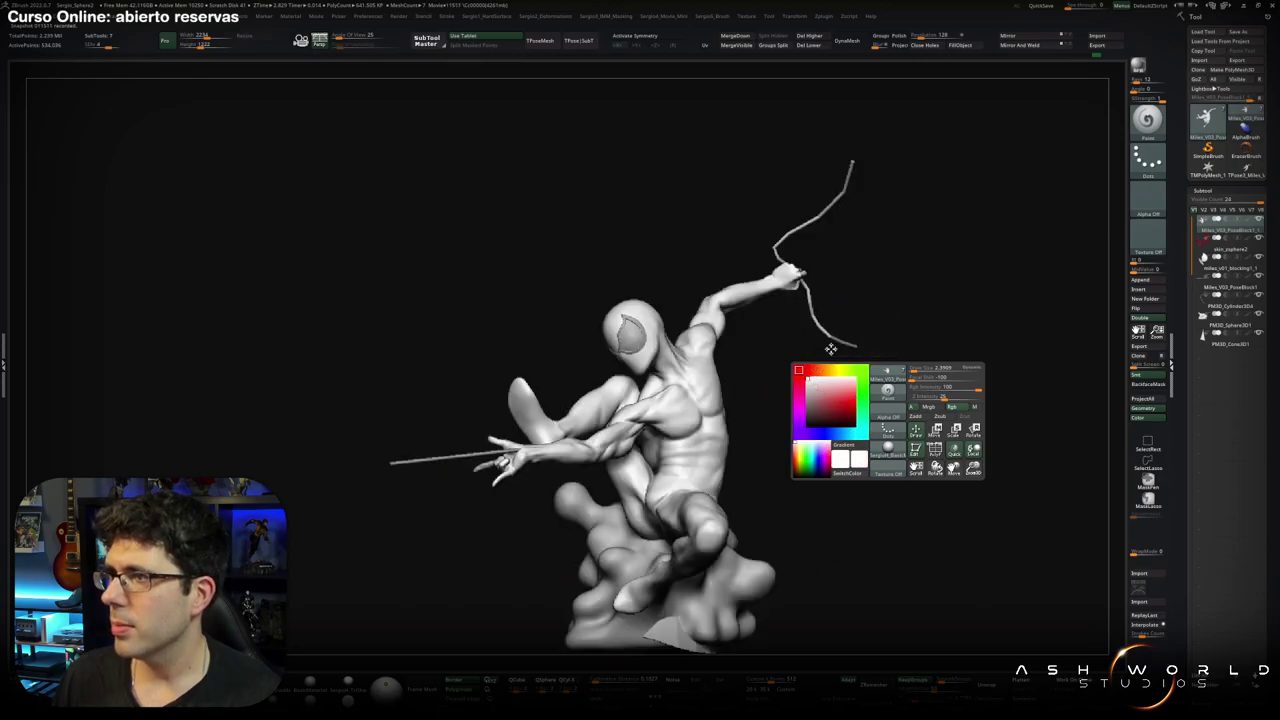
mouse_move(831, 349)
ctrl+right_down()
mouse_move(786, 429)
mouse_move(771, 400)
mouse_move(805, 420)
mouse_move(787, 421)
mouse_move(794, 406)
mouse_move(805, 412)
mouse_move(814, 263)
mouse_move(627, 449)
ctrl+right_up()
Rotate the web strand in the raised fist leftward with Transpose, then bring up the Movie options.
alt+click(676, 427)
key(w)
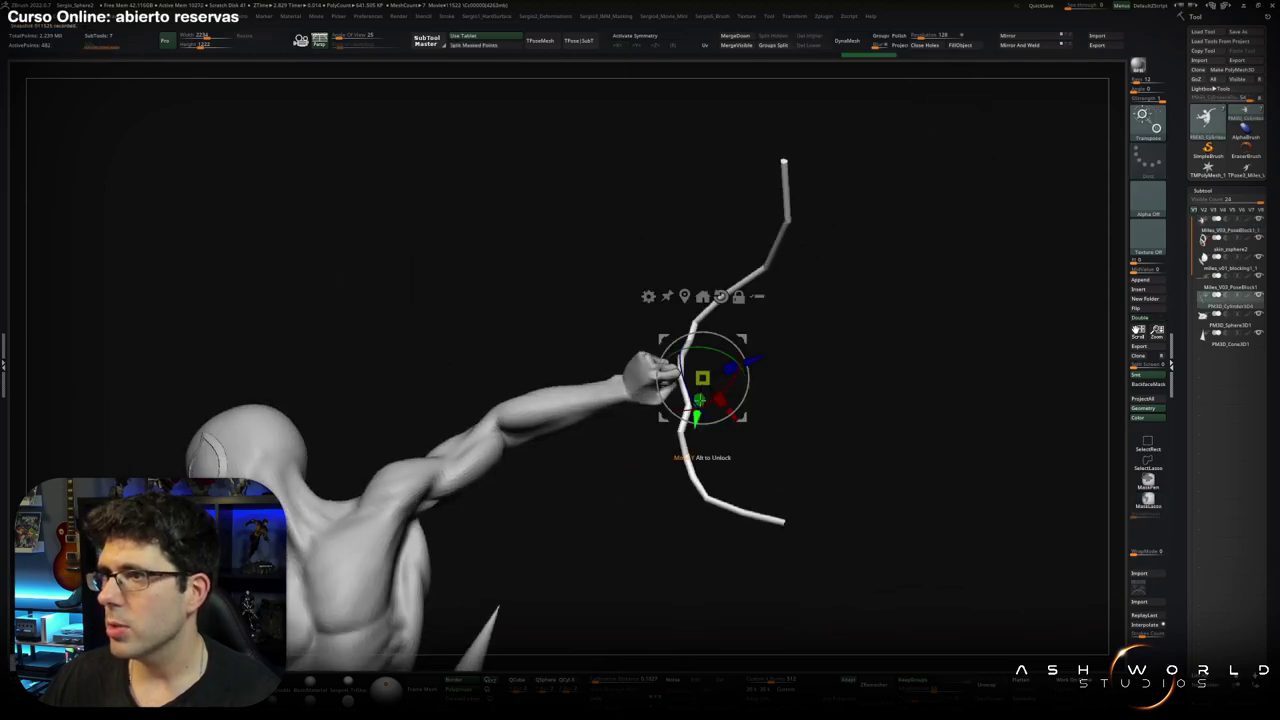
drag(700, 378, 671, 366)
right_drag(671, 366, 648, 370)
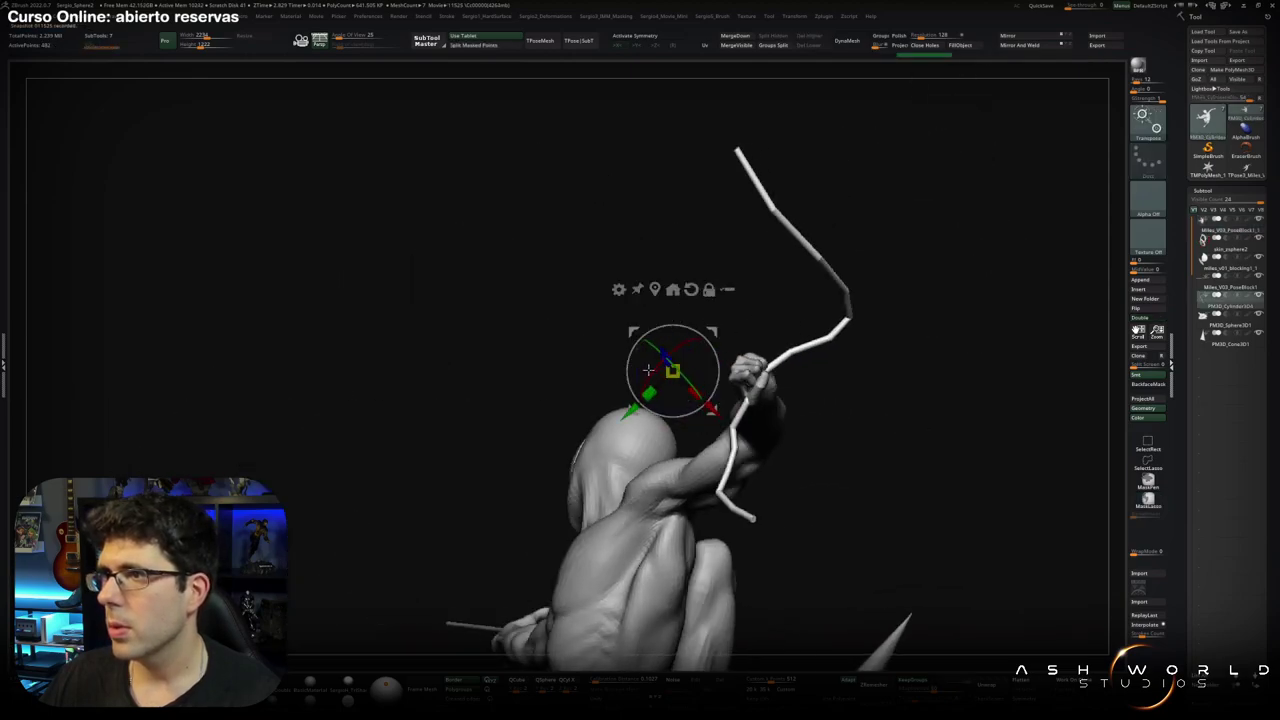
mouse_move(737, 344)
right_down()
mouse_move(729, 417)
mouse_move(690, 284)
mouse_move(686, 457)
right_up()
key(space)
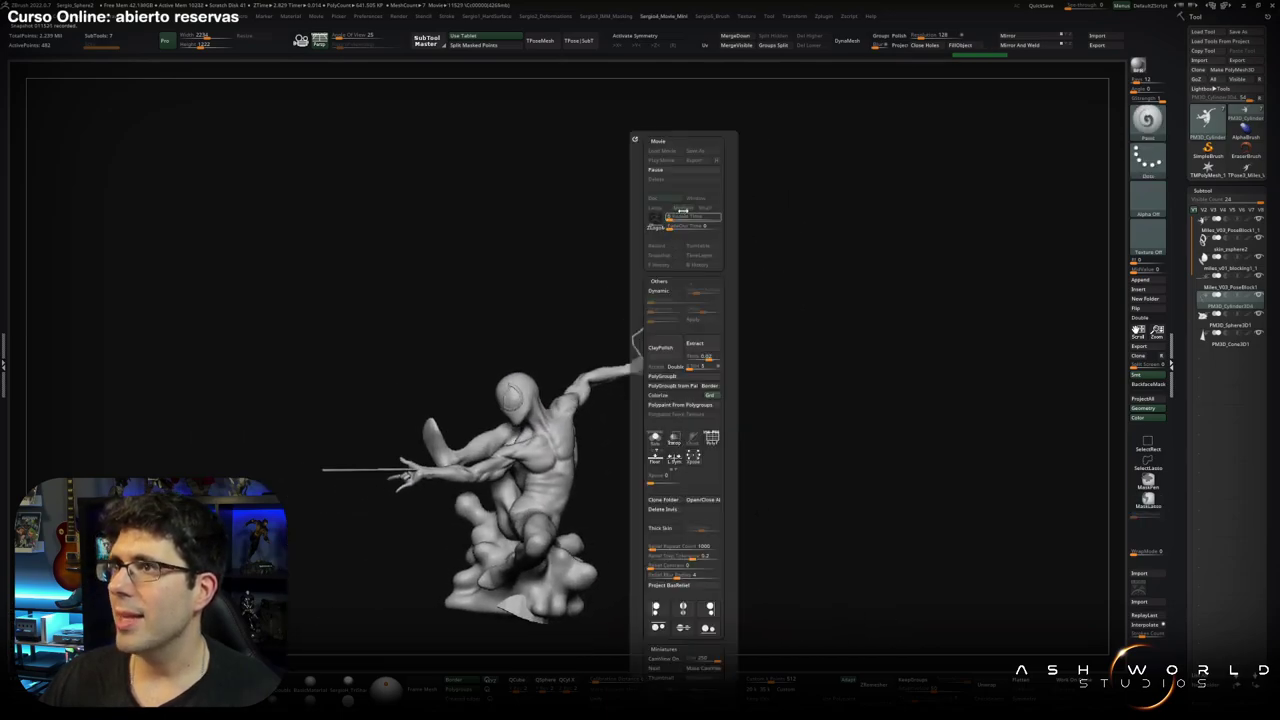